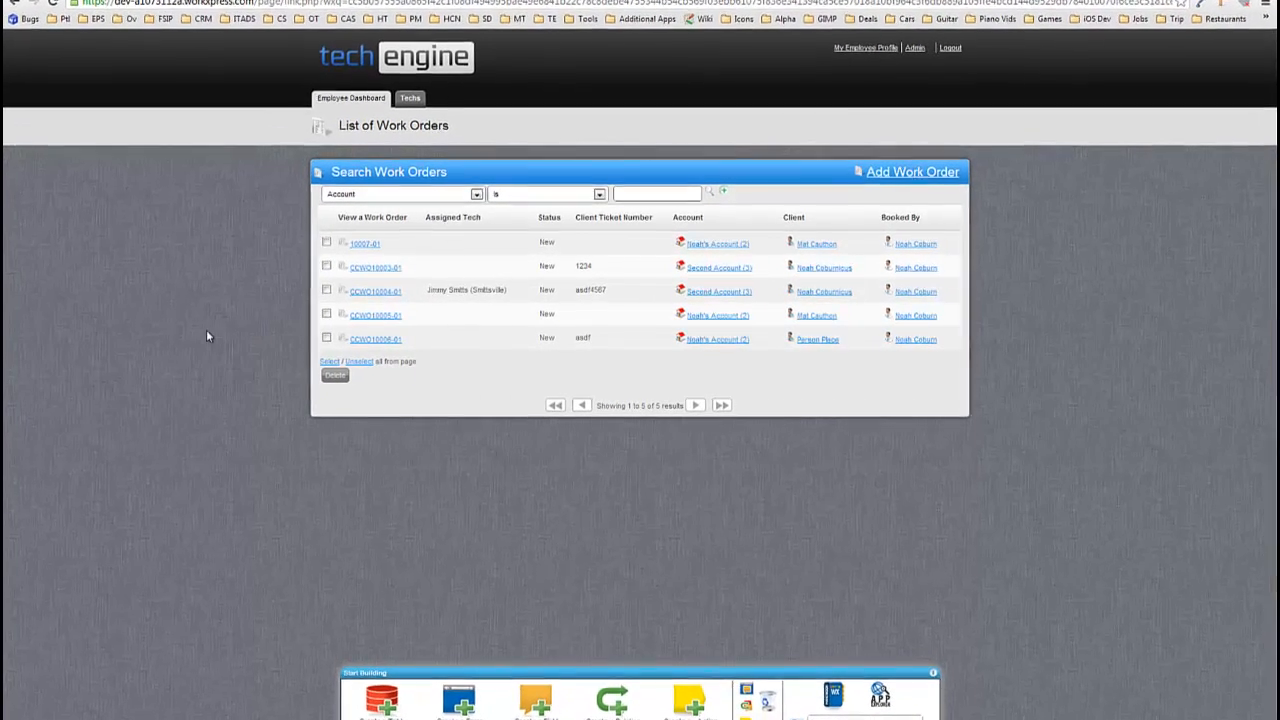
# Open work order CCWO10003-01 and load its hidden Dev Stuff section at the bottom.
pyautogui.hotkey('ctrl', '+')
pyautogui.hotkey('ctrl', '+')
pyautogui.hotkey('ctrl', '+')
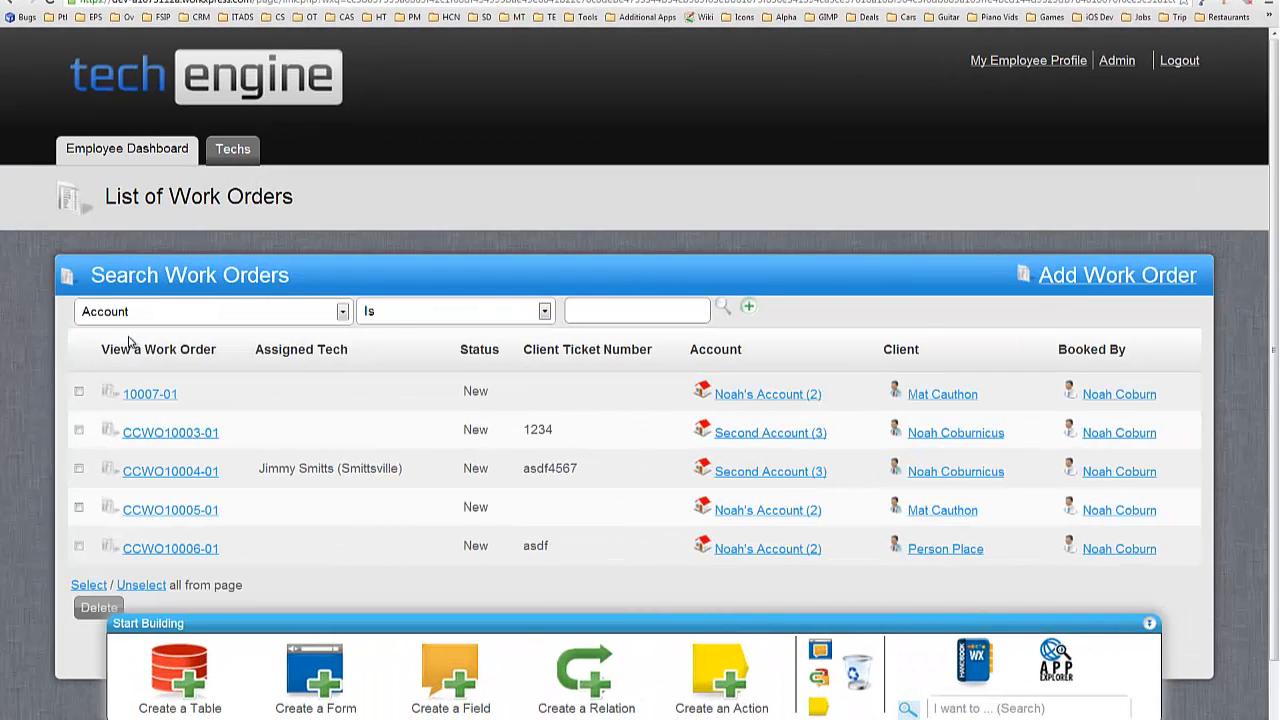
pyautogui.hotkey('ctrl', '-')
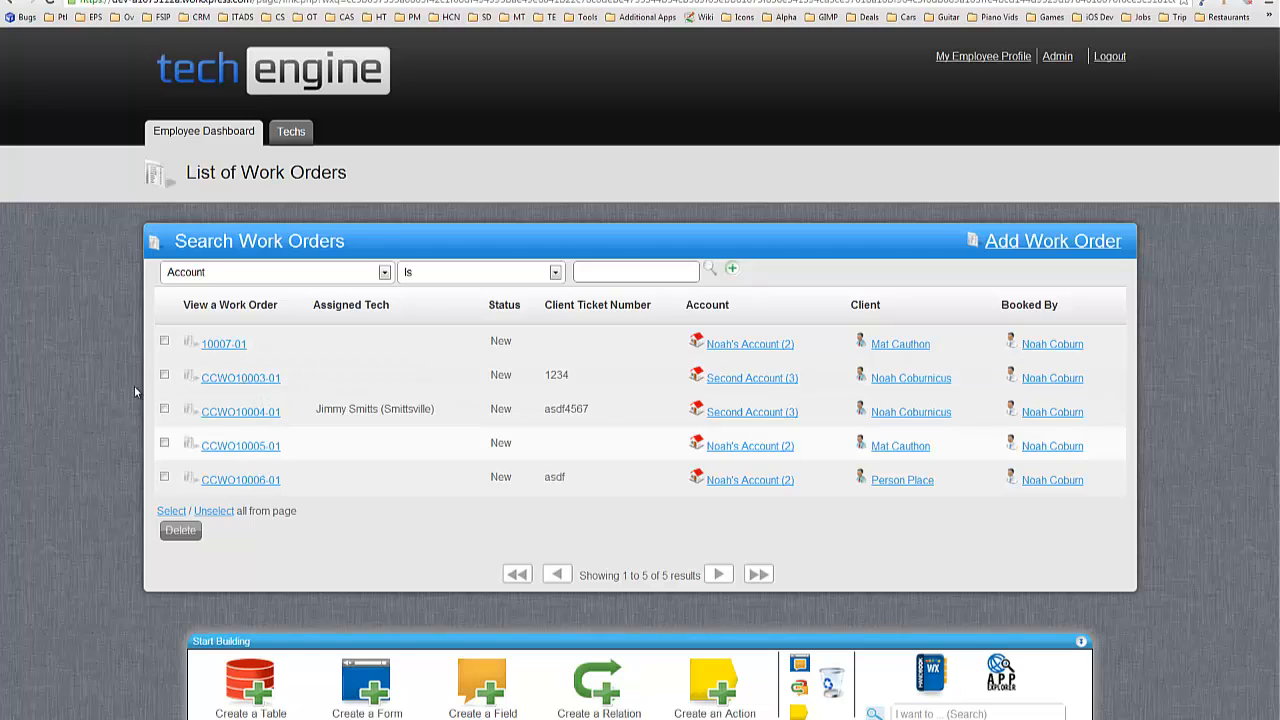
pyautogui.click(246, 381)
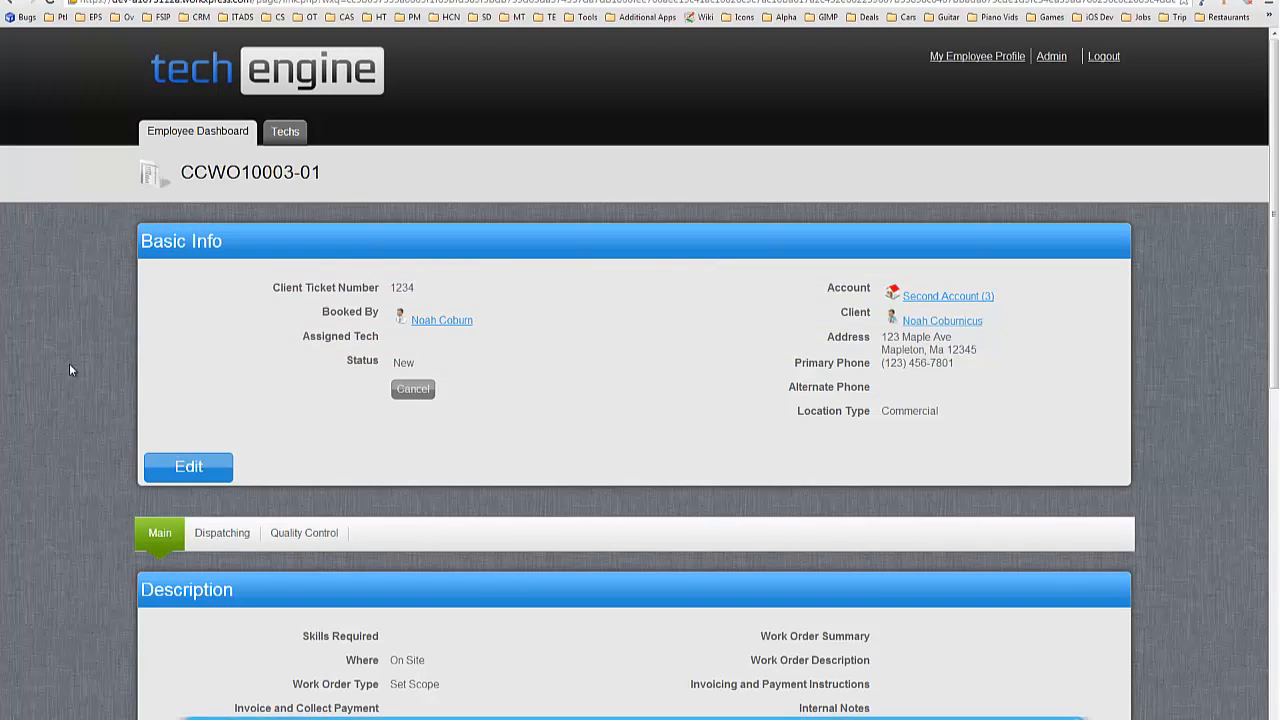
pyautogui.scroll(-2, 71, 360)
pyautogui.scroll(-6, 245, 278)
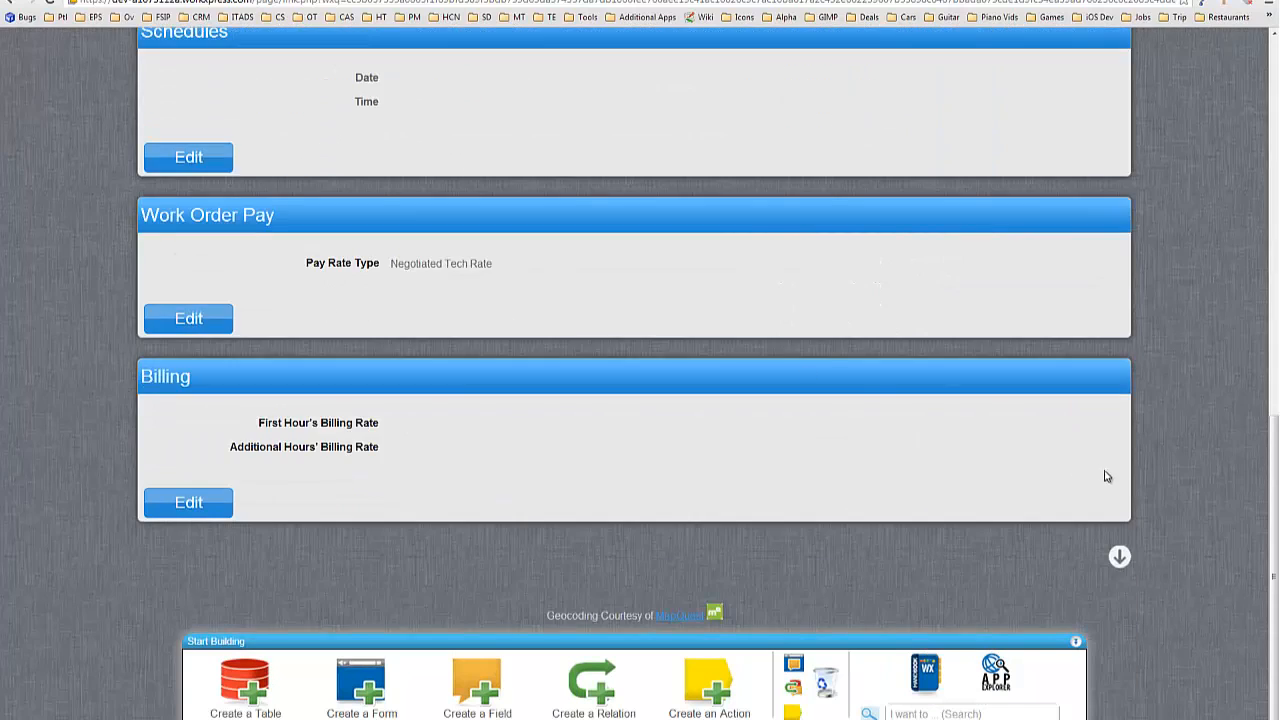
pyautogui.click(1119, 558)
# Highlight the cancel fields and the Date/Time Tech Assigned through Closed fields.
pyautogui.scroll(-1, 1206, 411)
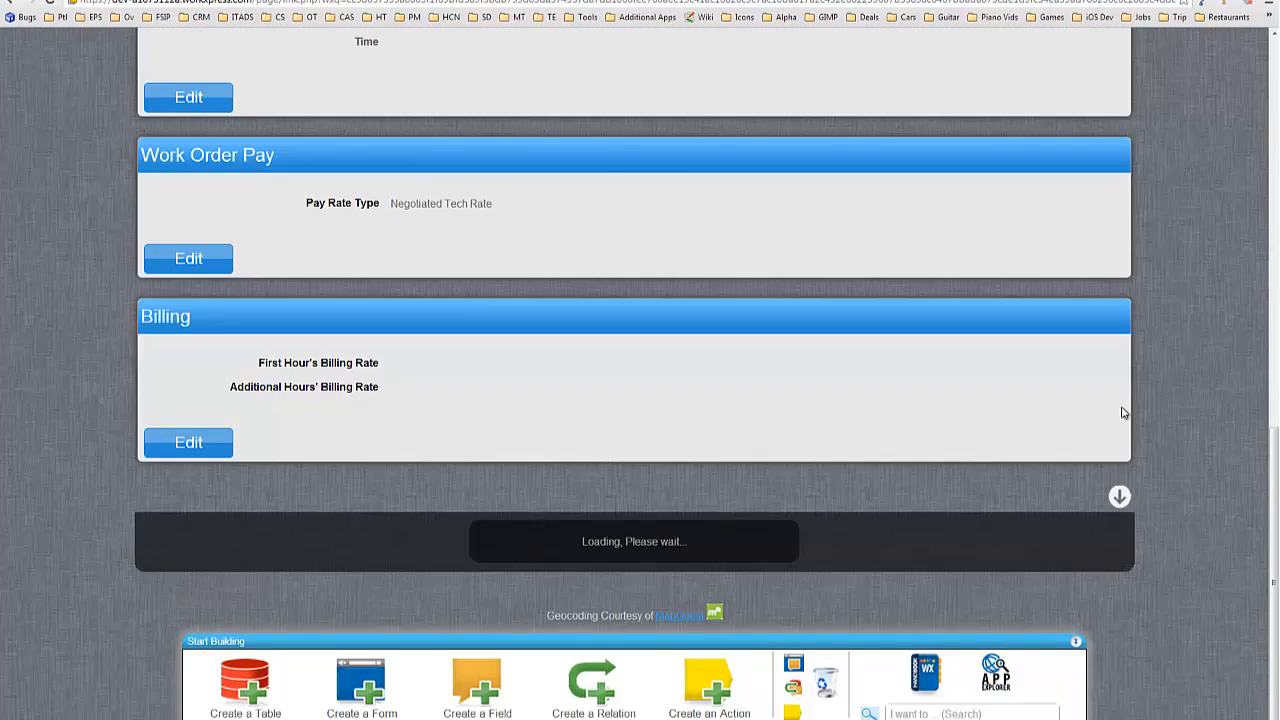
pyautogui.scroll(1, 641, 368)
pyautogui.scroll(1, 641, 368)
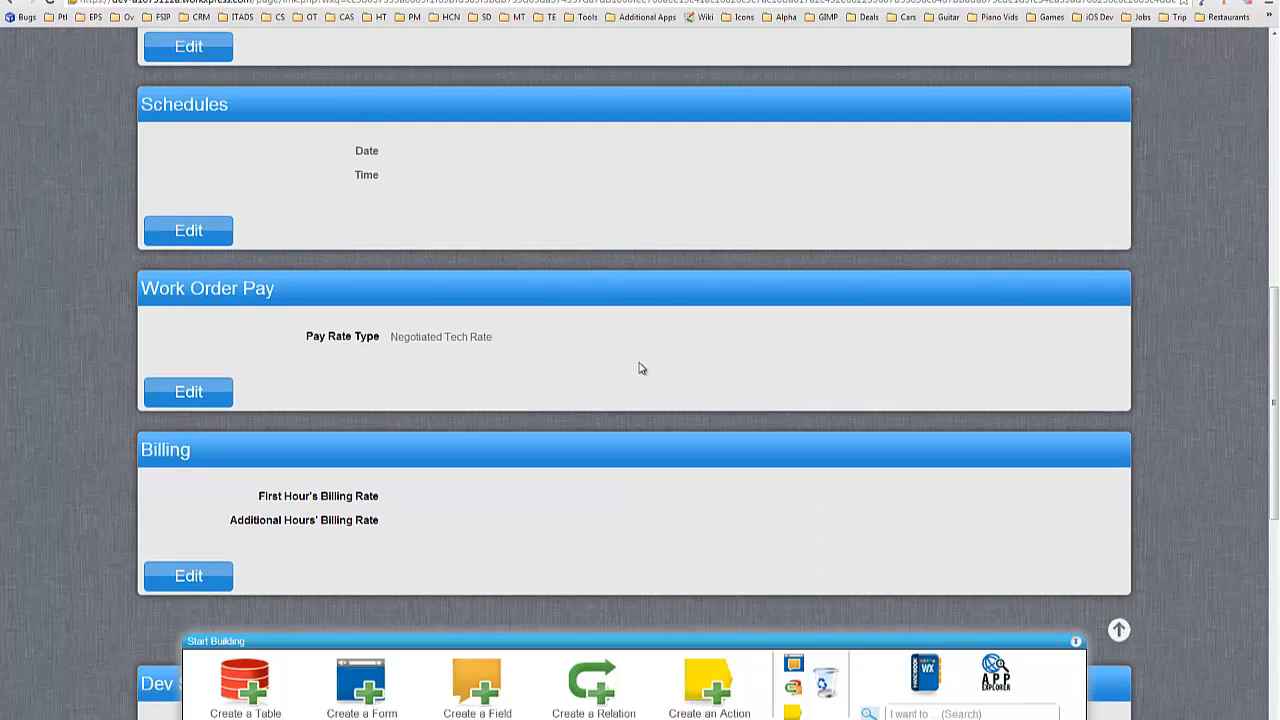
pyautogui.scroll(-6, 640, 369)
pyautogui.scroll(-1, 640, 370)
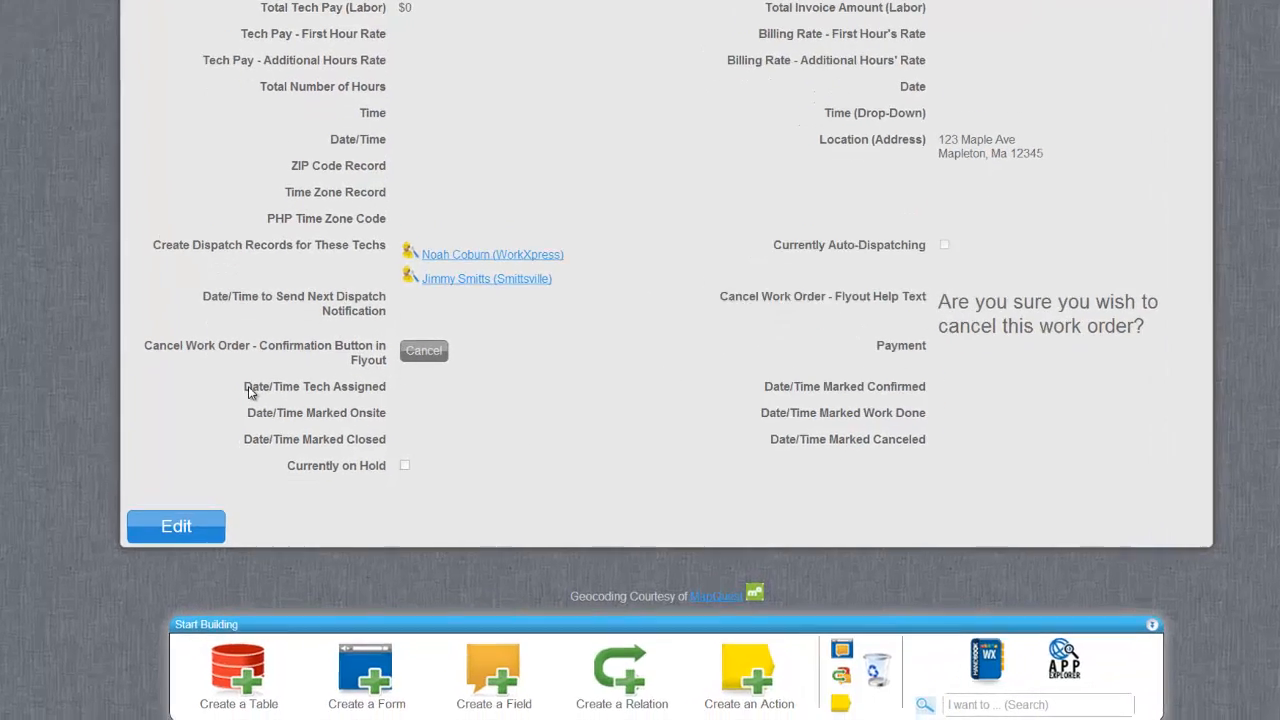
pyautogui.moveTo(154, 375); pyautogui.dragTo(809, 413)
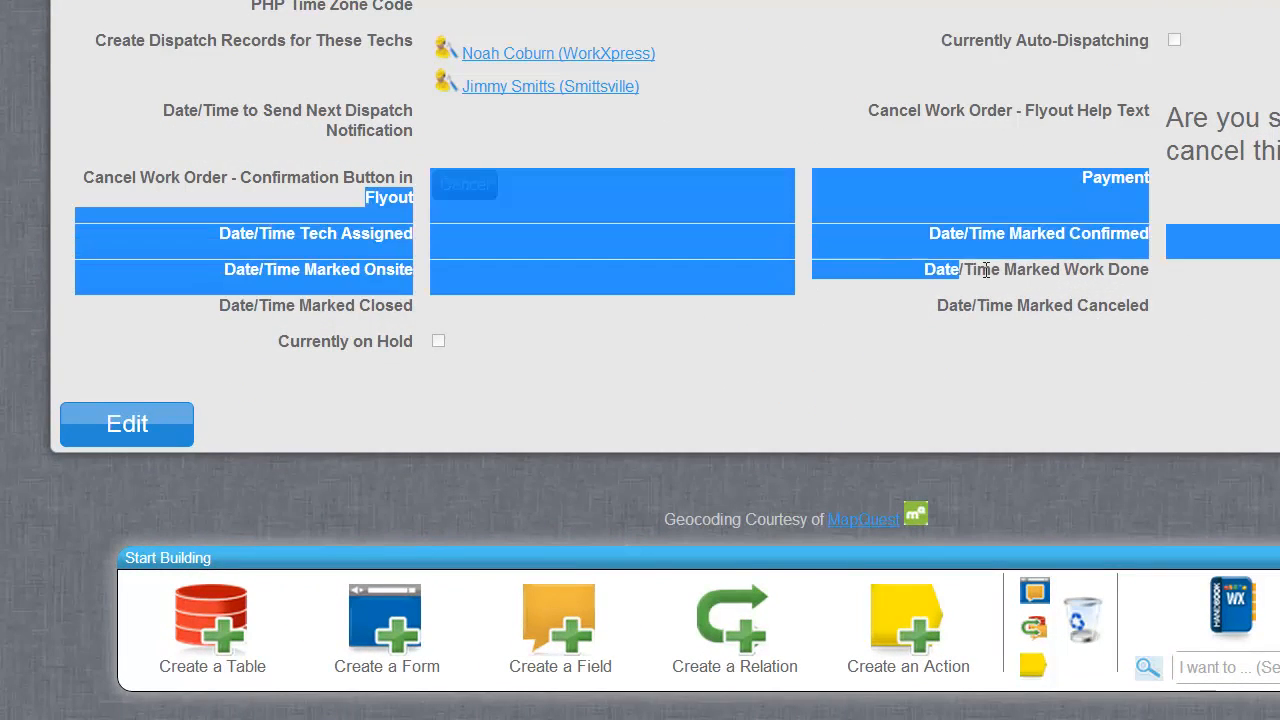
pyautogui.moveTo(986, 270); pyautogui.dragTo(940, 303)
pyautogui.click(889, 293)
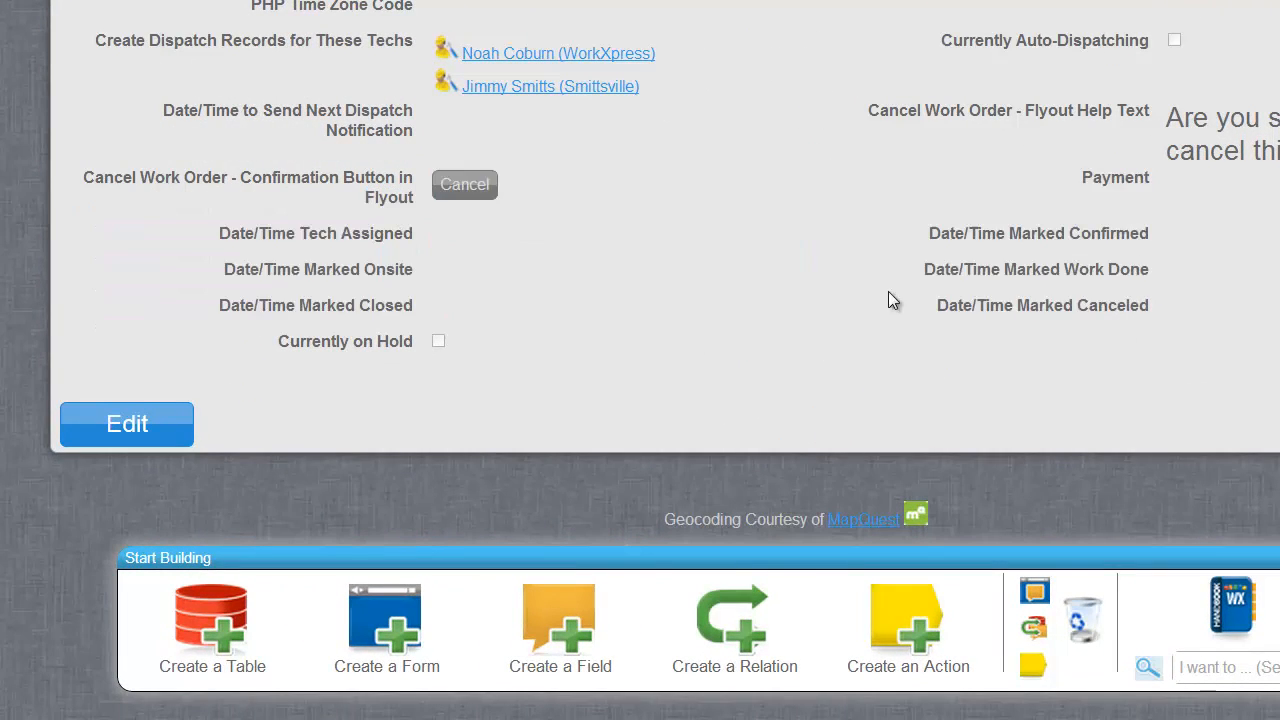
pyautogui.moveTo(217, 243); pyautogui.dragTo(477, 360)
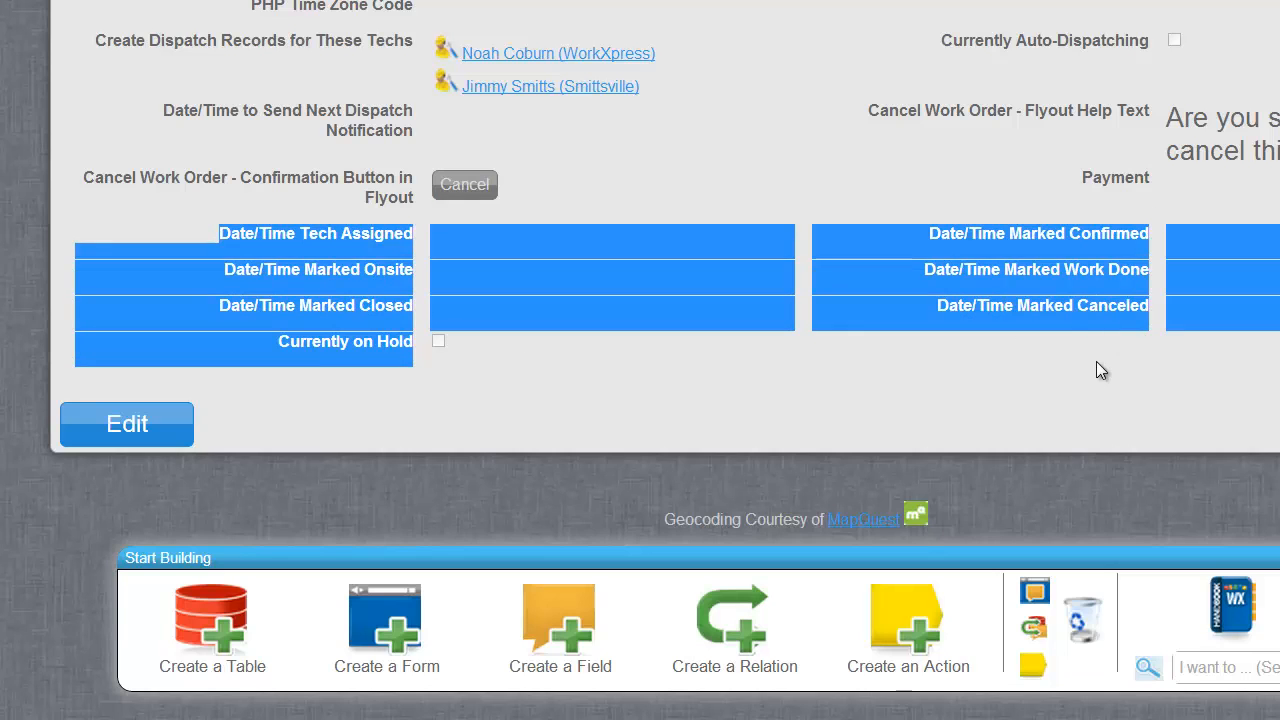
pyautogui.click(1055, 366)
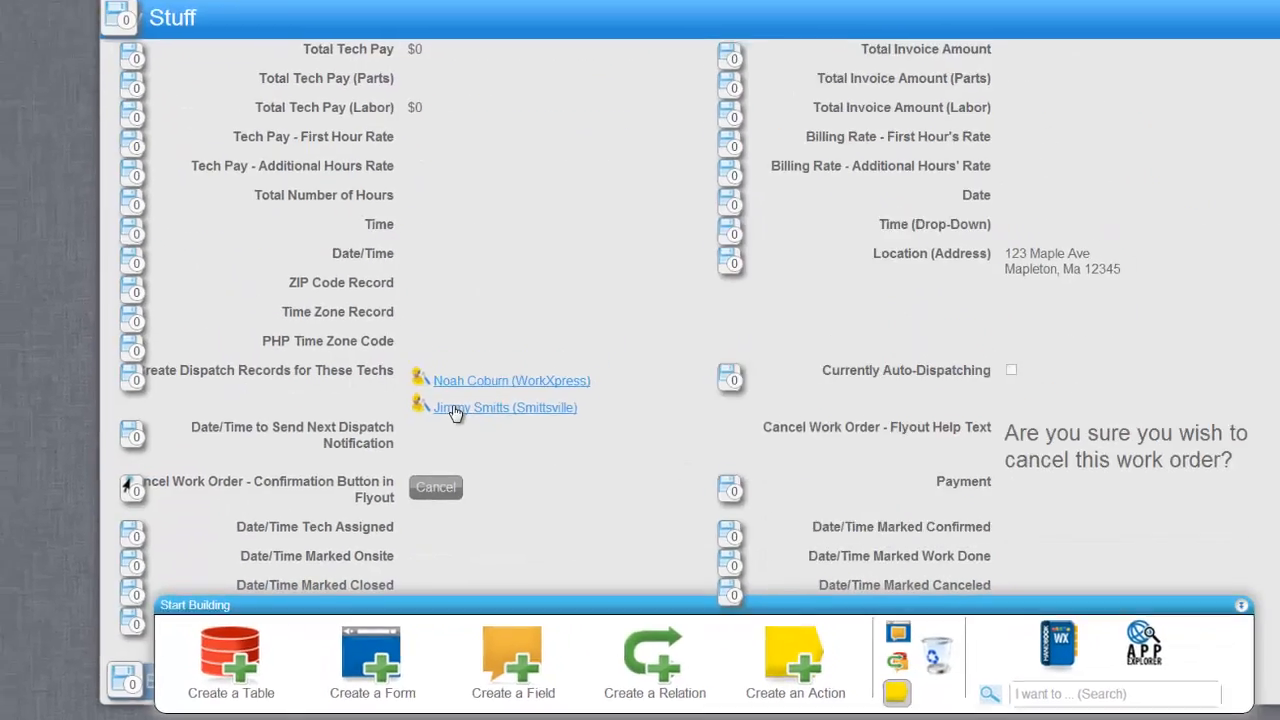
# Show the Edit button's save actions in Action Manager and expand the Set Status function.
pyautogui.scroll(-3, 454, 414)
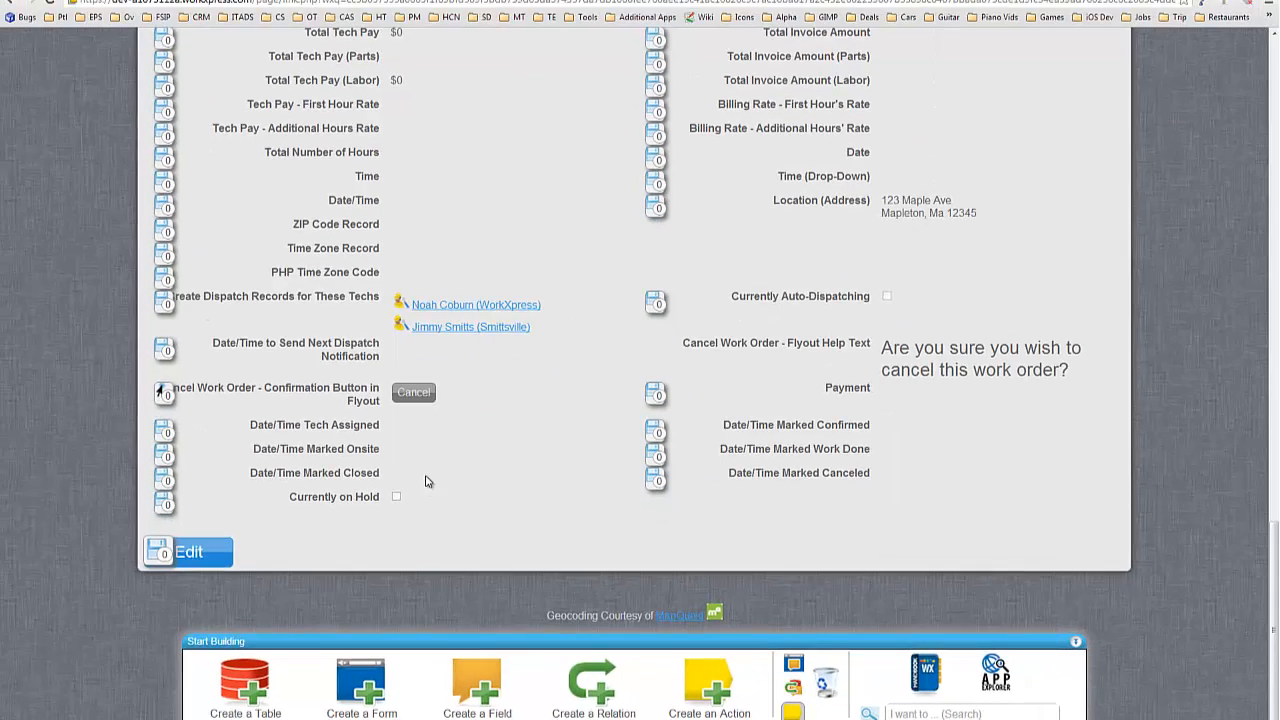
pyautogui.click(160, 558)
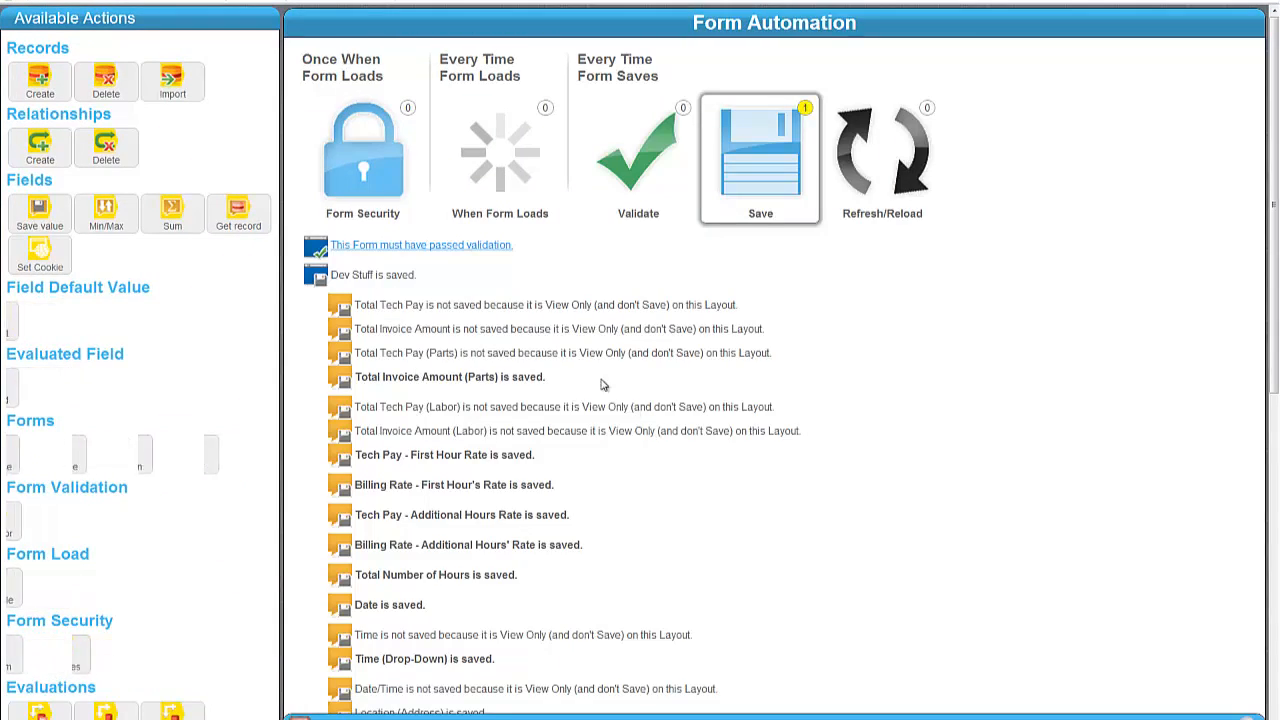
pyautogui.scroll(-7, 525, 325)
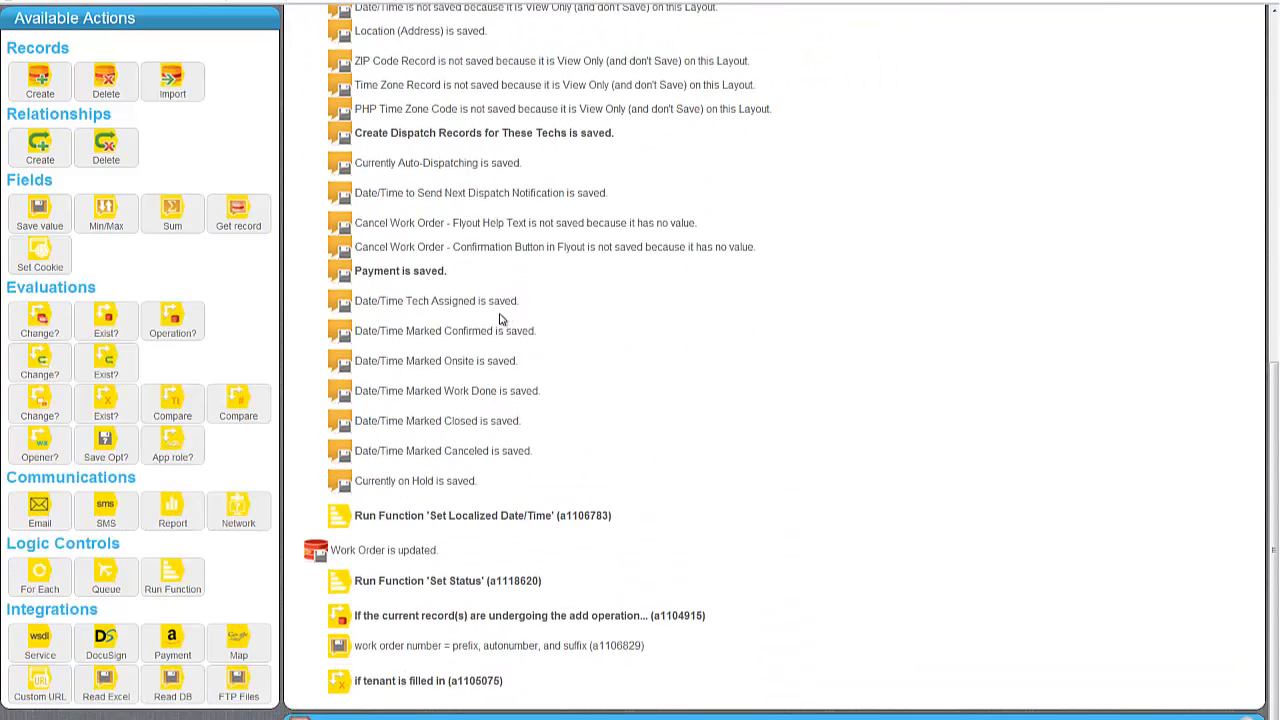
pyautogui.click(418, 582)
pyautogui.scroll(-1, 516, 583)
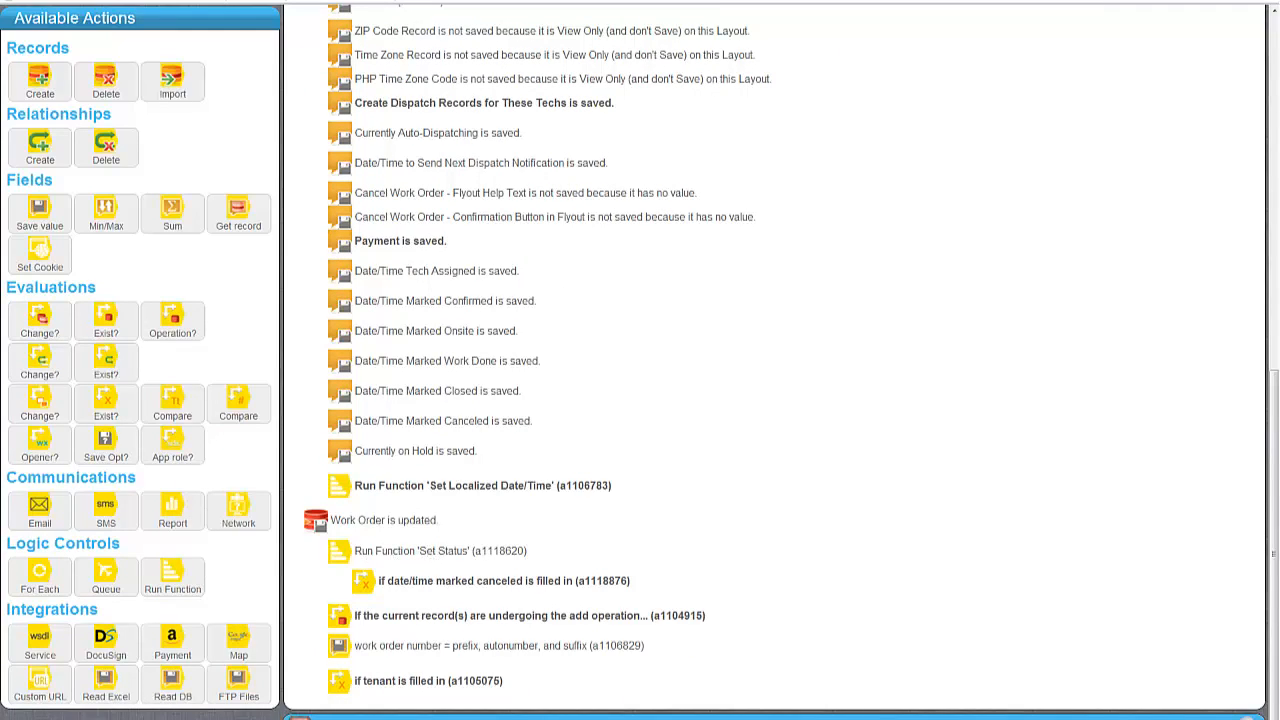
# Expand the canceled-date, on-hold and closed-date conditions inside Set Status.
pyautogui.click(470, 580)
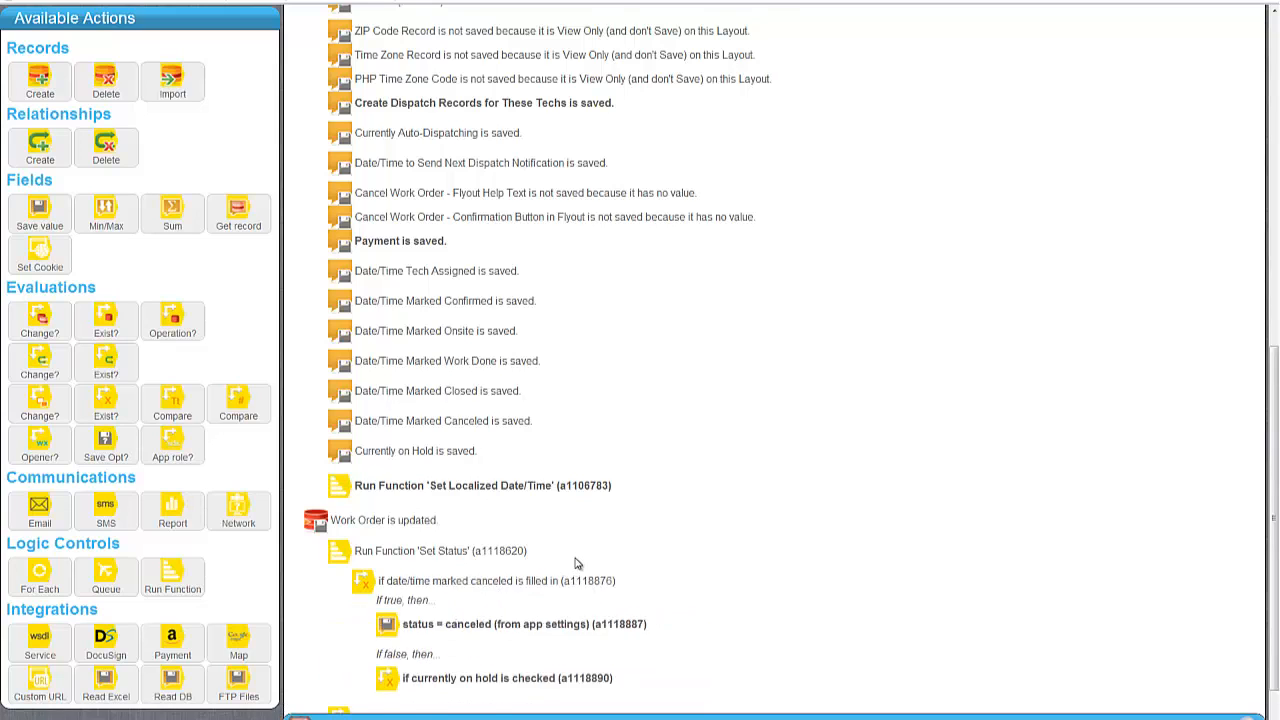
pyautogui.scroll(-2, 576, 563)
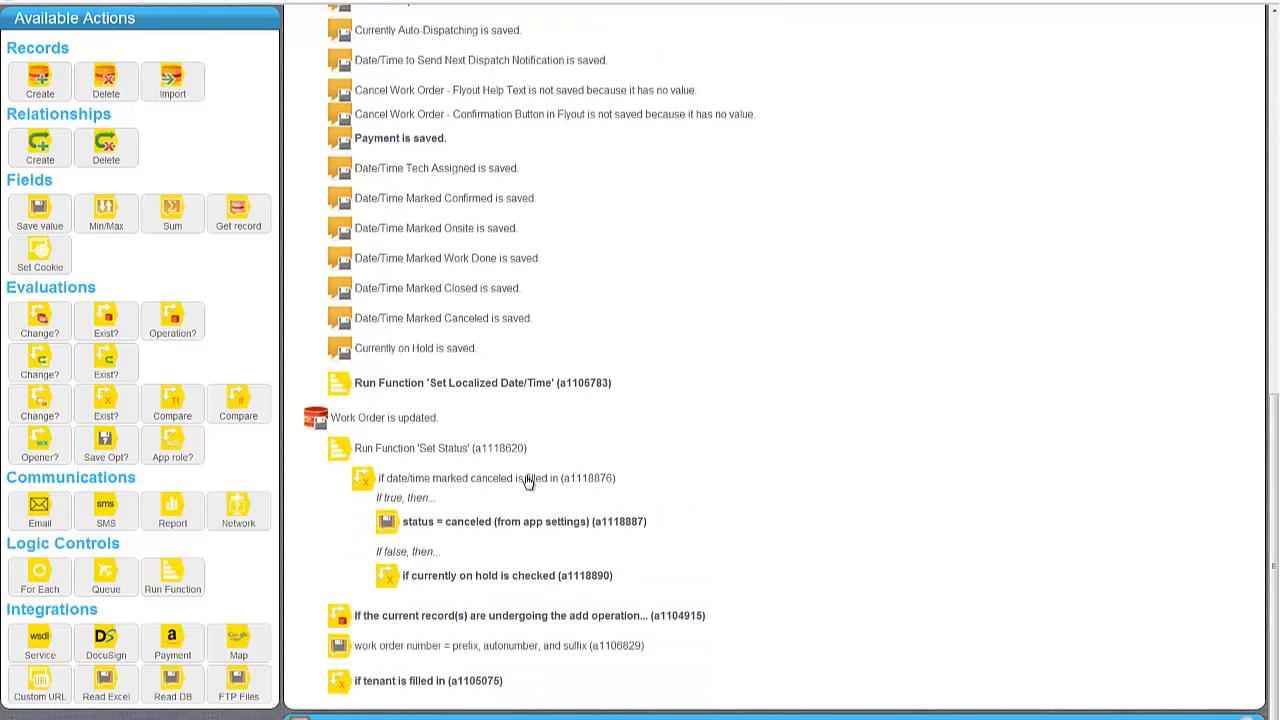
pyautogui.click(484, 577)
pyautogui.scroll(-2, 430, 500)
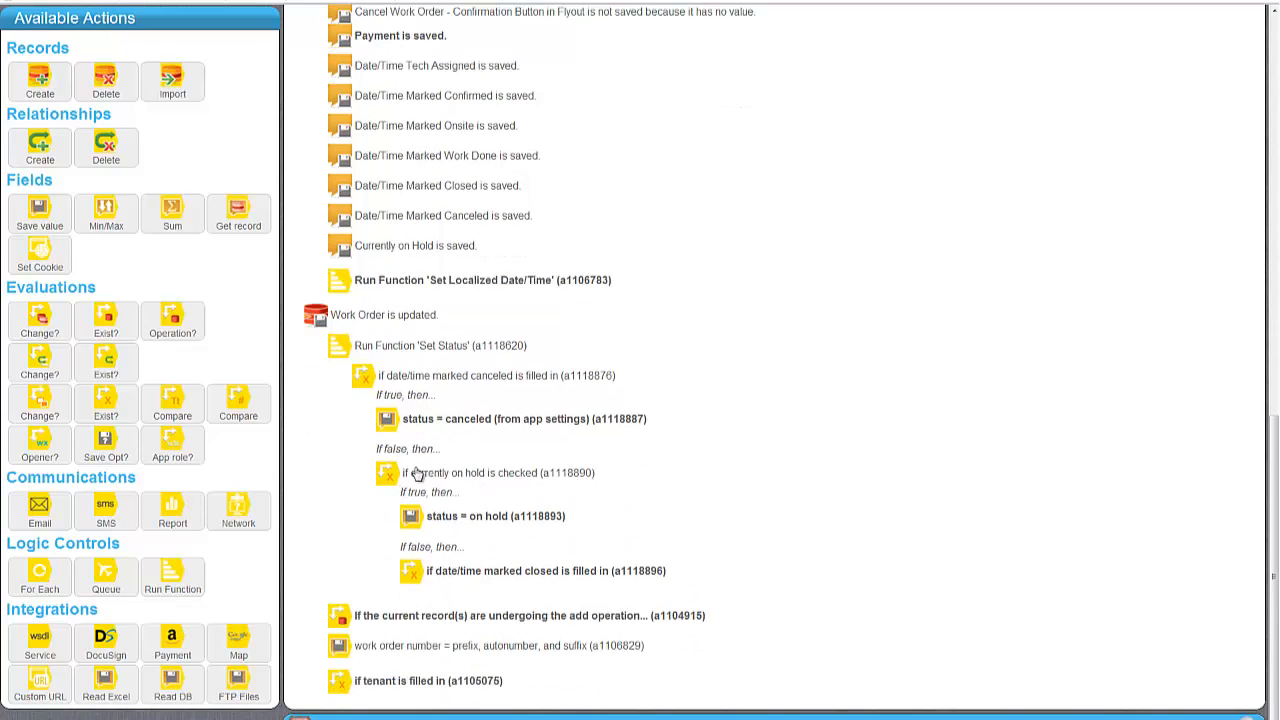
pyautogui.click(507, 575)
pyautogui.scroll(-1, 576, 555)
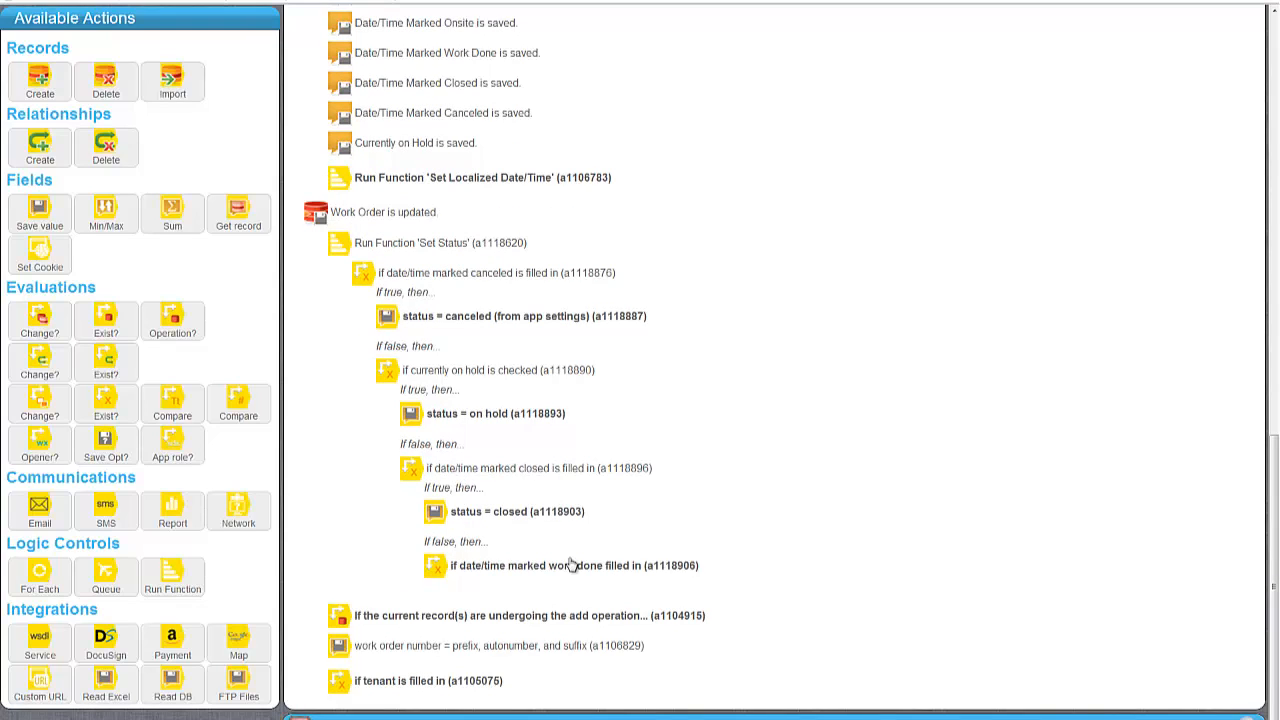
# Expand the work-done, onsite-date, confirmed-date and related dispatches conditions down to set status New.
pyautogui.click(568, 566)
pyautogui.scroll(-1, 572, 524)
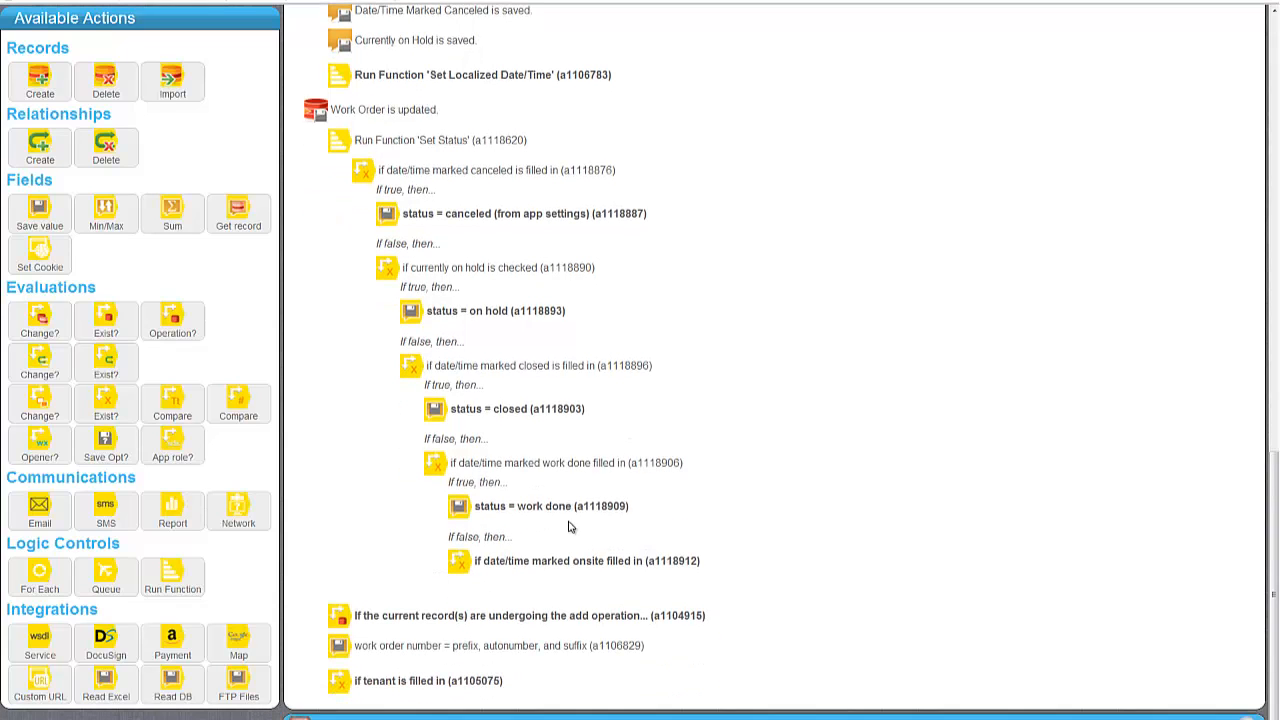
pyautogui.click(551, 562)
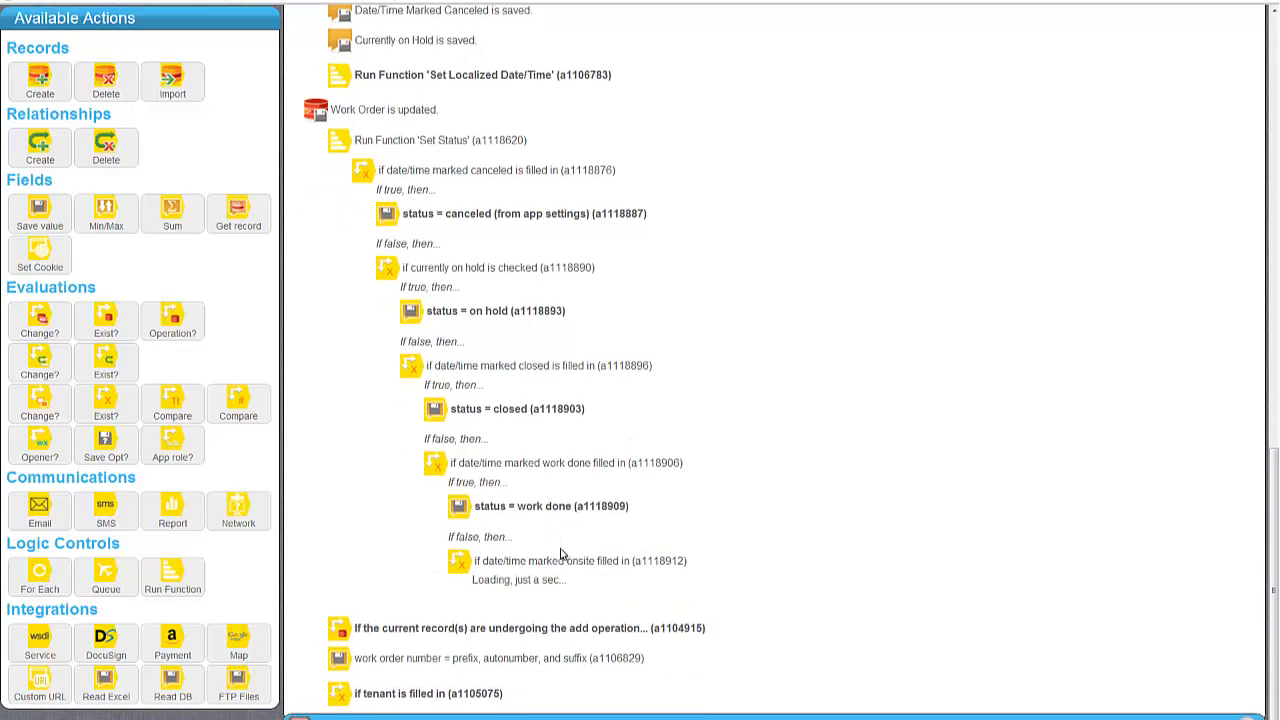
pyautogui.scroll(-1, 494, 485)
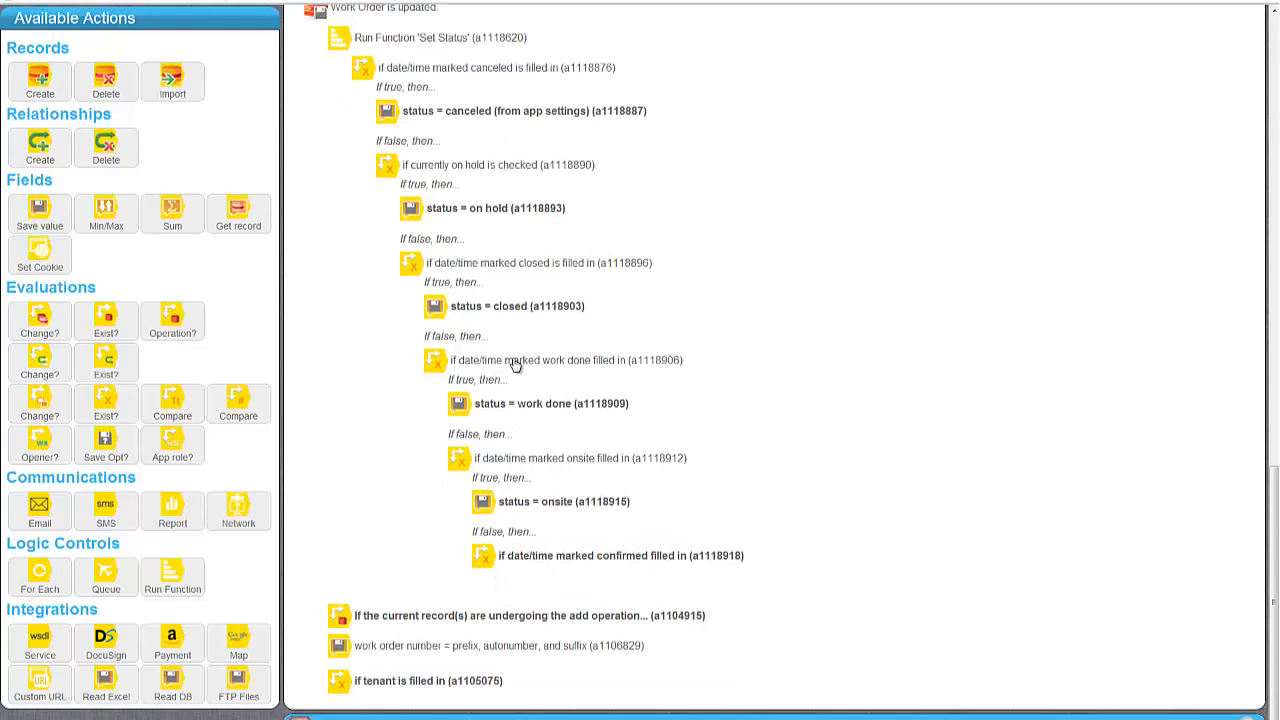
pyautogui.click(575, 555)
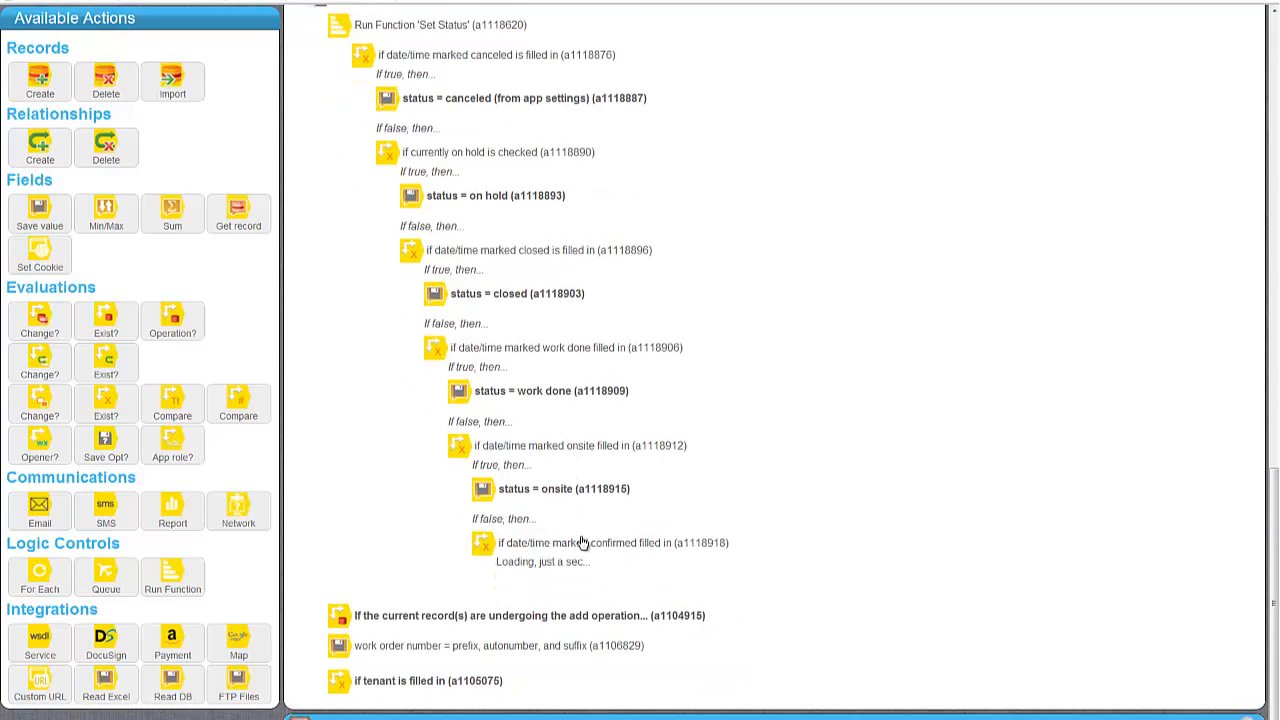
pyautogui.scroll(-1, 597, 580)
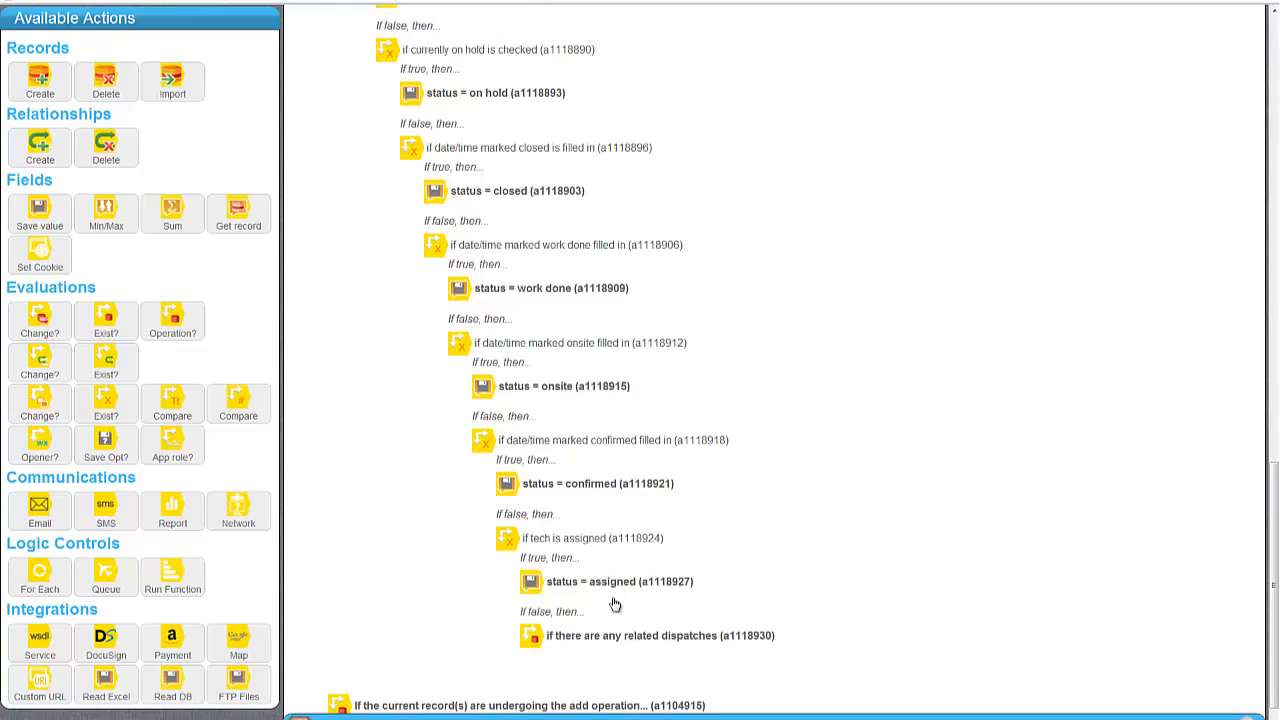
pyautogui.click(614, 641)
pyautogui.scroll(-2, 656, 603)
pyautogui.scroll(-3, 660, 598)
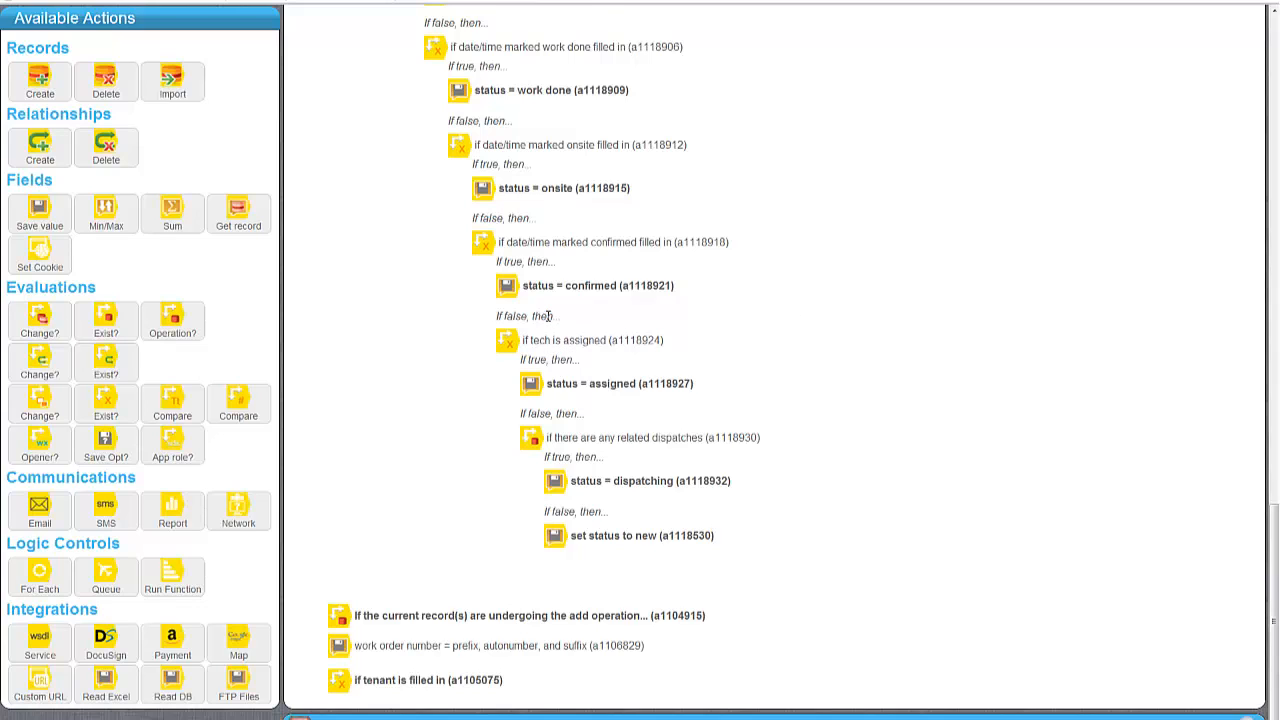
pyautogui.scroll(1, 549, 316)
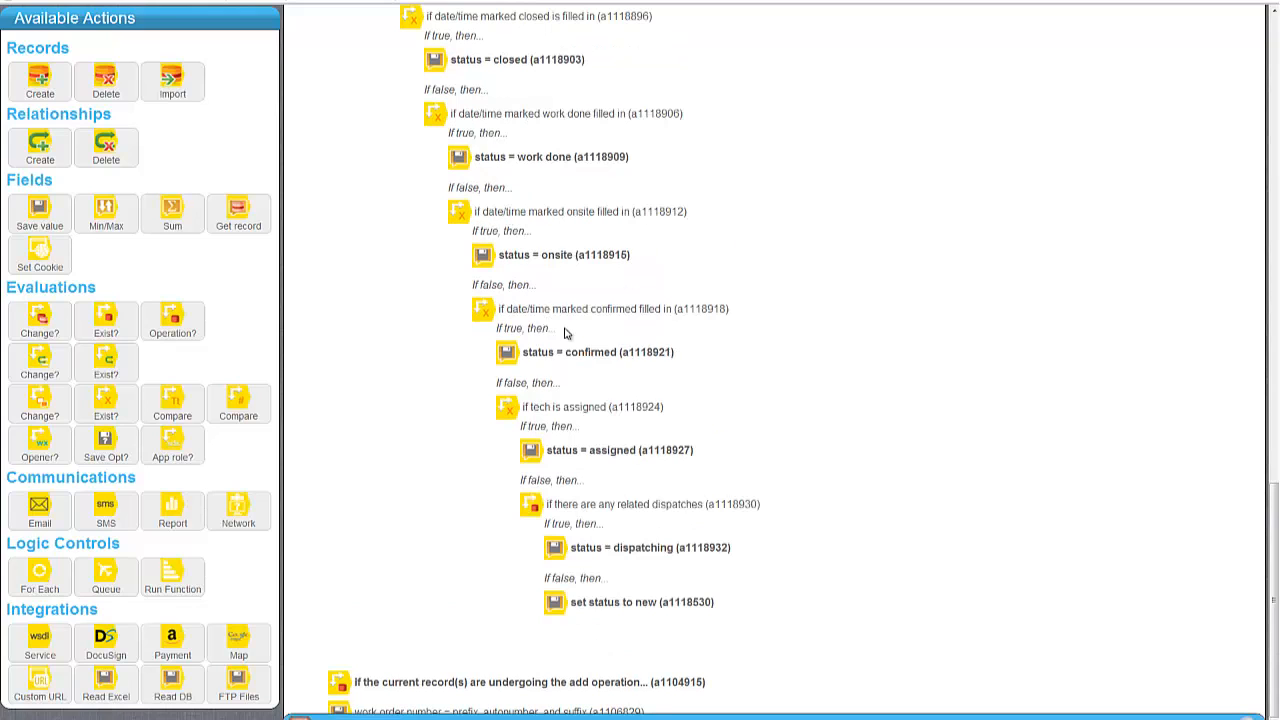
pyautogui.scroll(5, 545, 335)
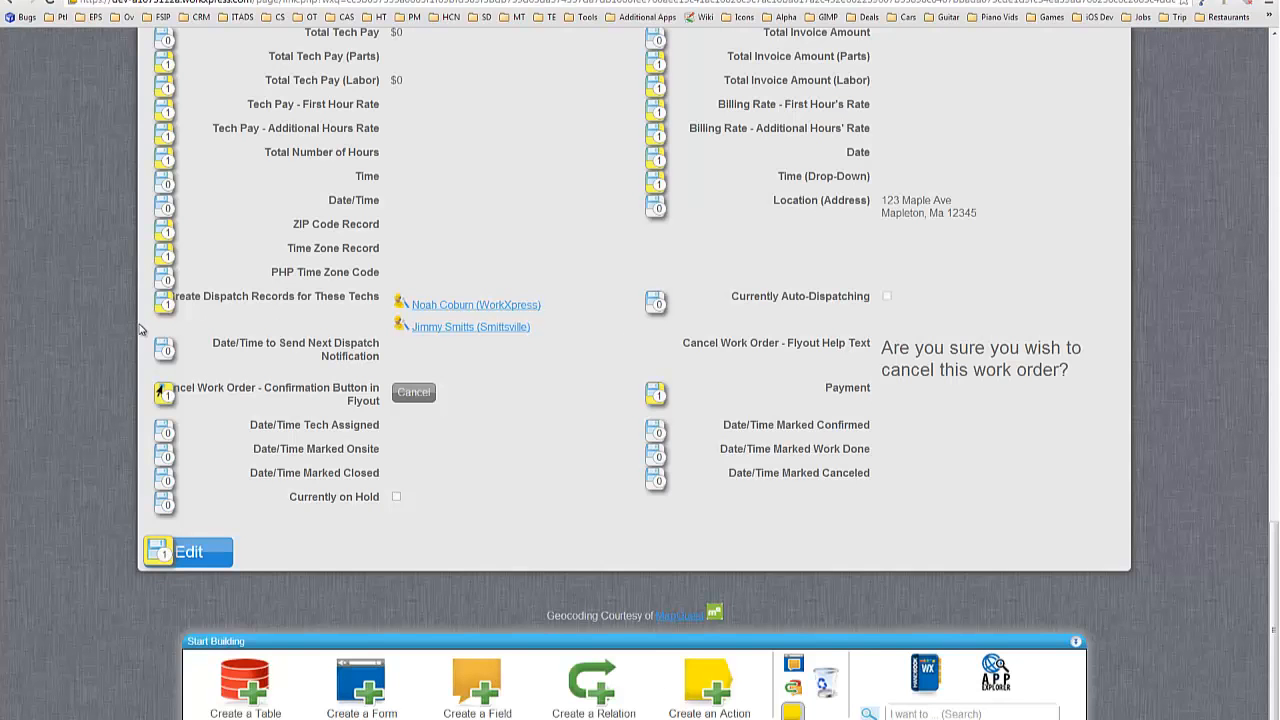
# Scroll back up to the work order's Basic Info, showing status New with no tech assigned.
pyautogui.scroll(20, 140, 330)
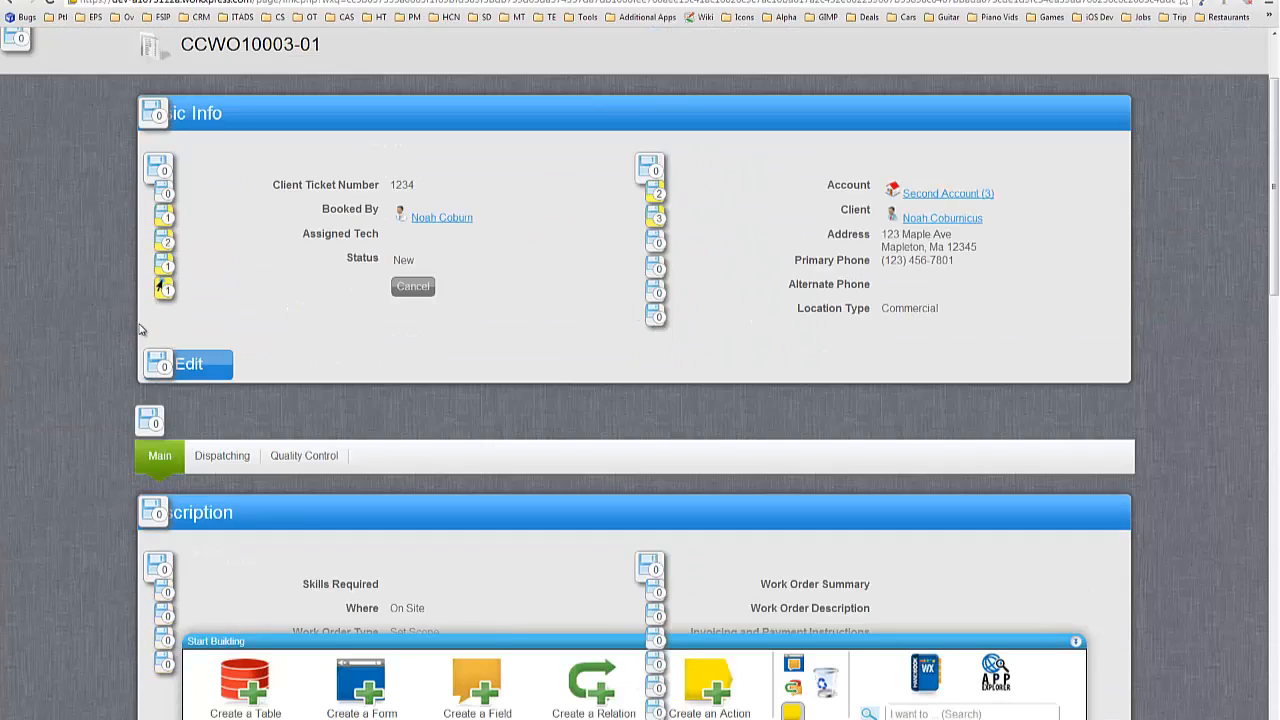
pyautogui.scroll(2, 140, 330)
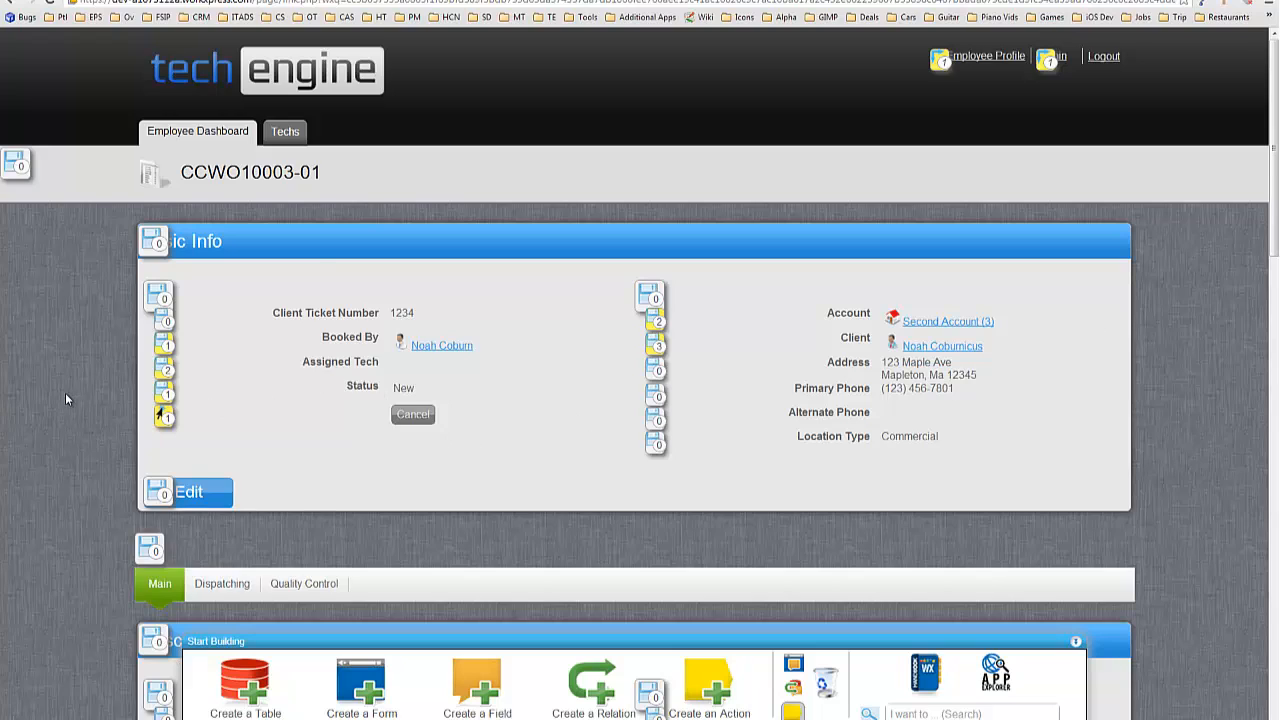
pyautogui.scroll(-1, 469, 534)
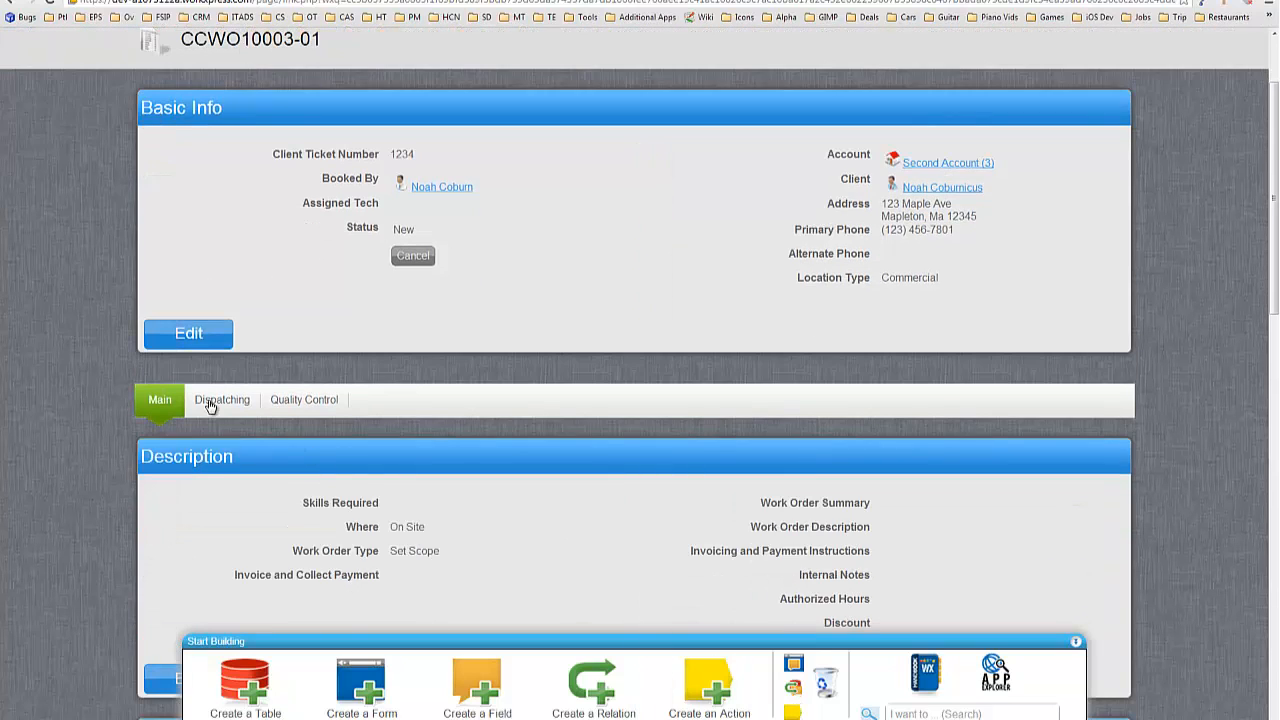
# Show the Dispatching section, collapse Dev Stuff, and move the Find Techs for Dispatching window into view.
pyautogui.click(241, 404)
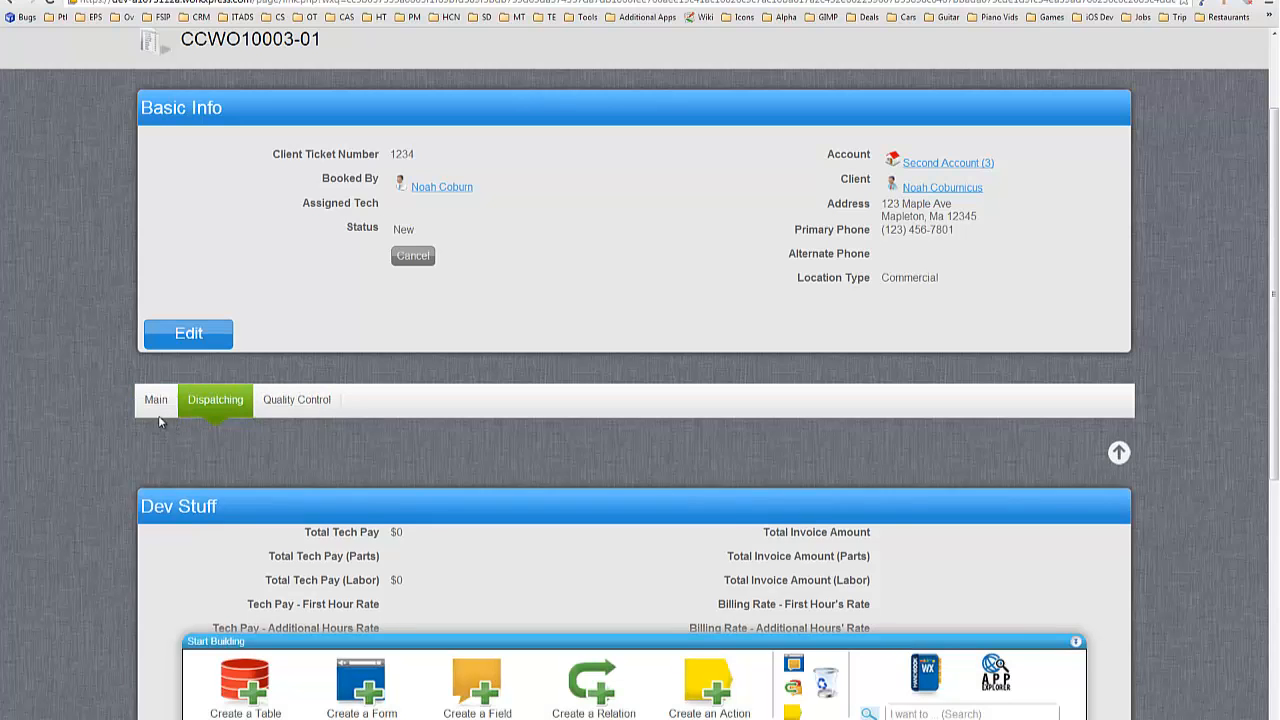
pyautogui.scroll(-3, 122, 393)
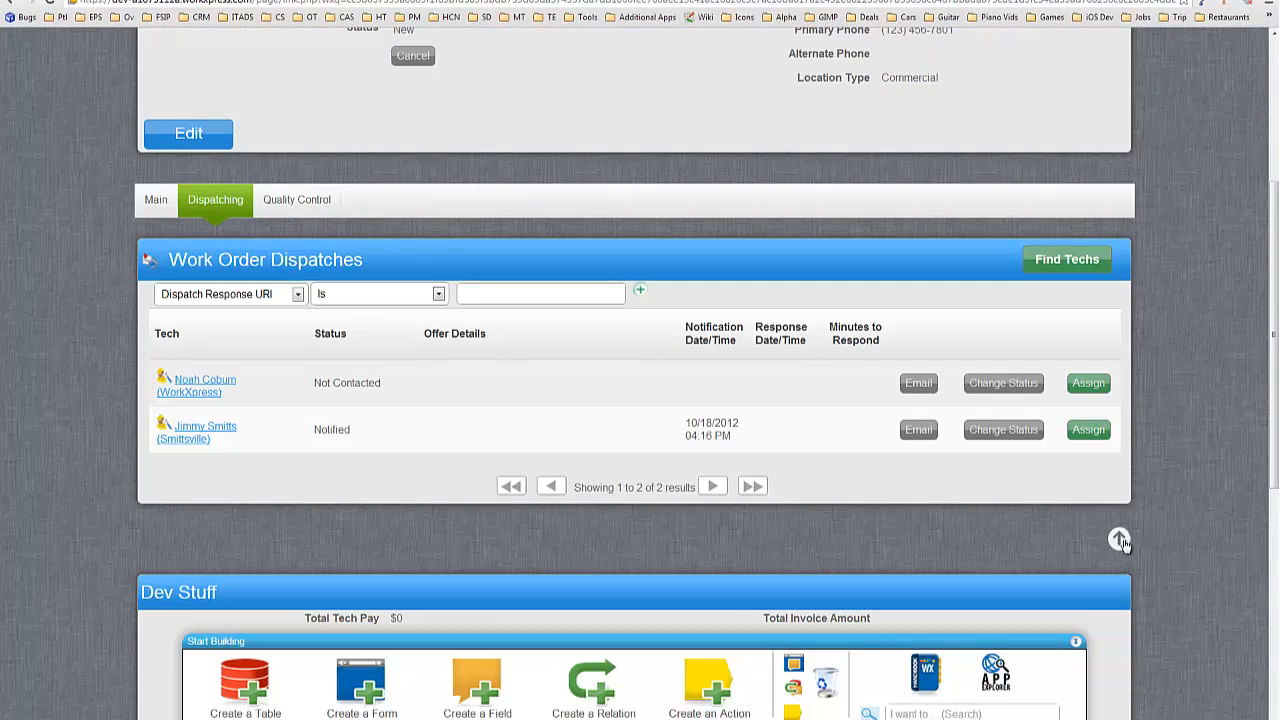
pyautogui.click(1118, 539)
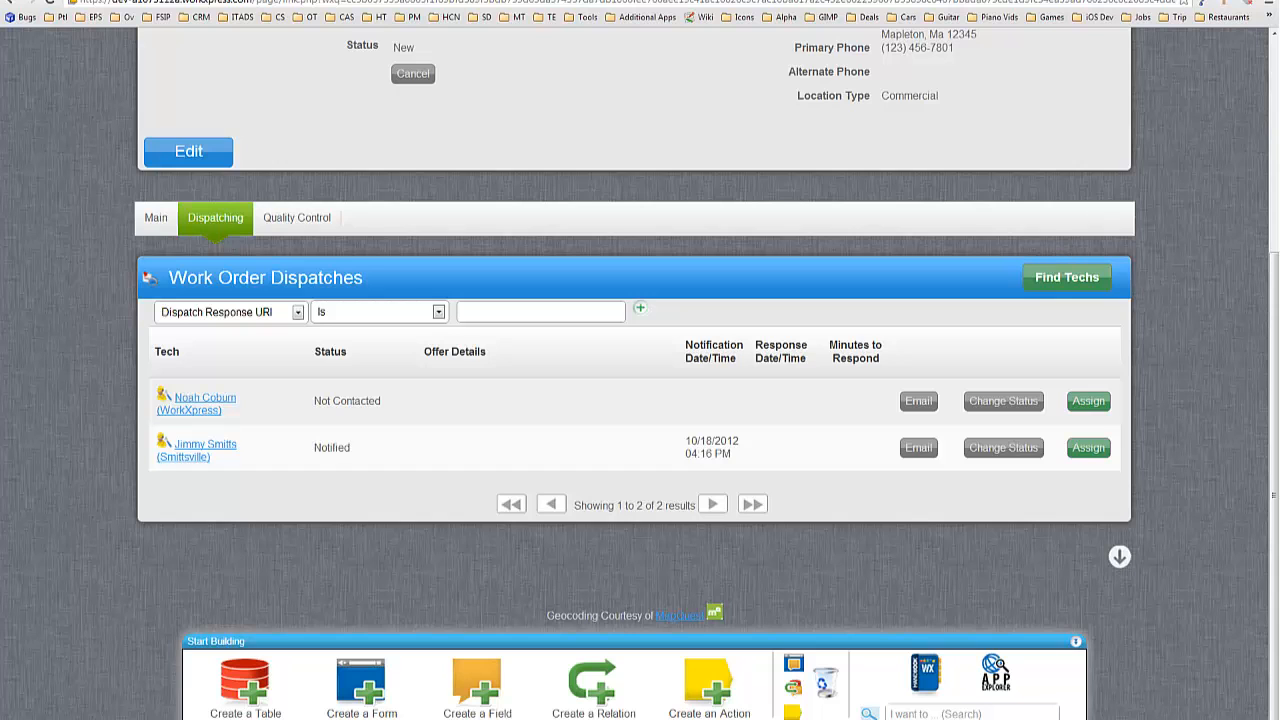
pyautogui.moveTo(1279, 138); pyautogui.dragTo(493, 208)
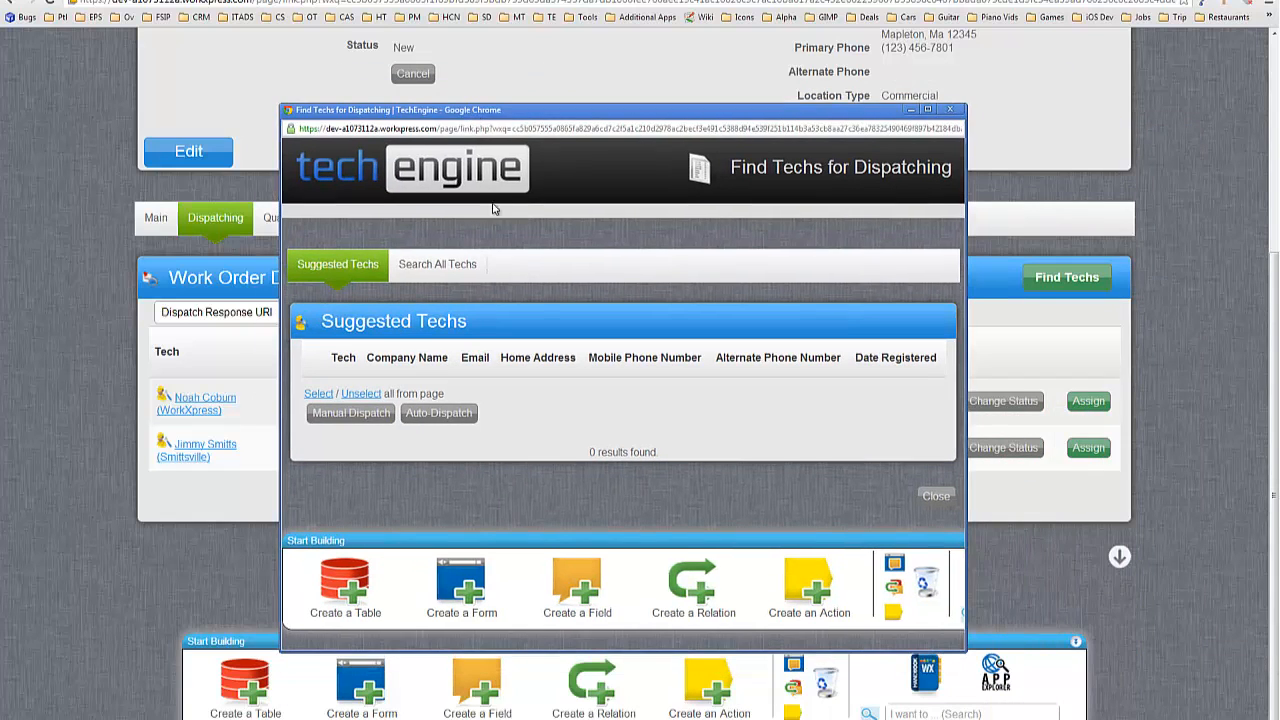
# List all techs, turn on action counts, maximize the window, and show Manual Dispatch's automation.
pyautogui.click(455, 266)
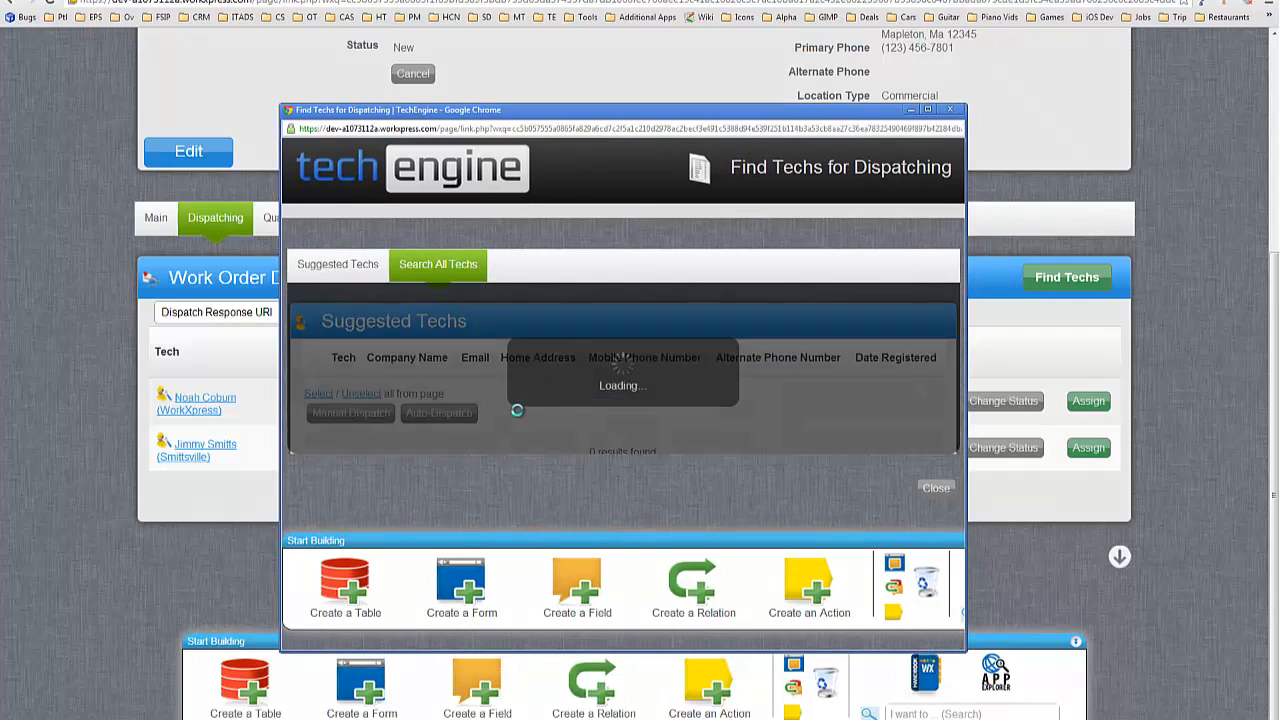
pyautogui.scroll(-3, 629, 371)
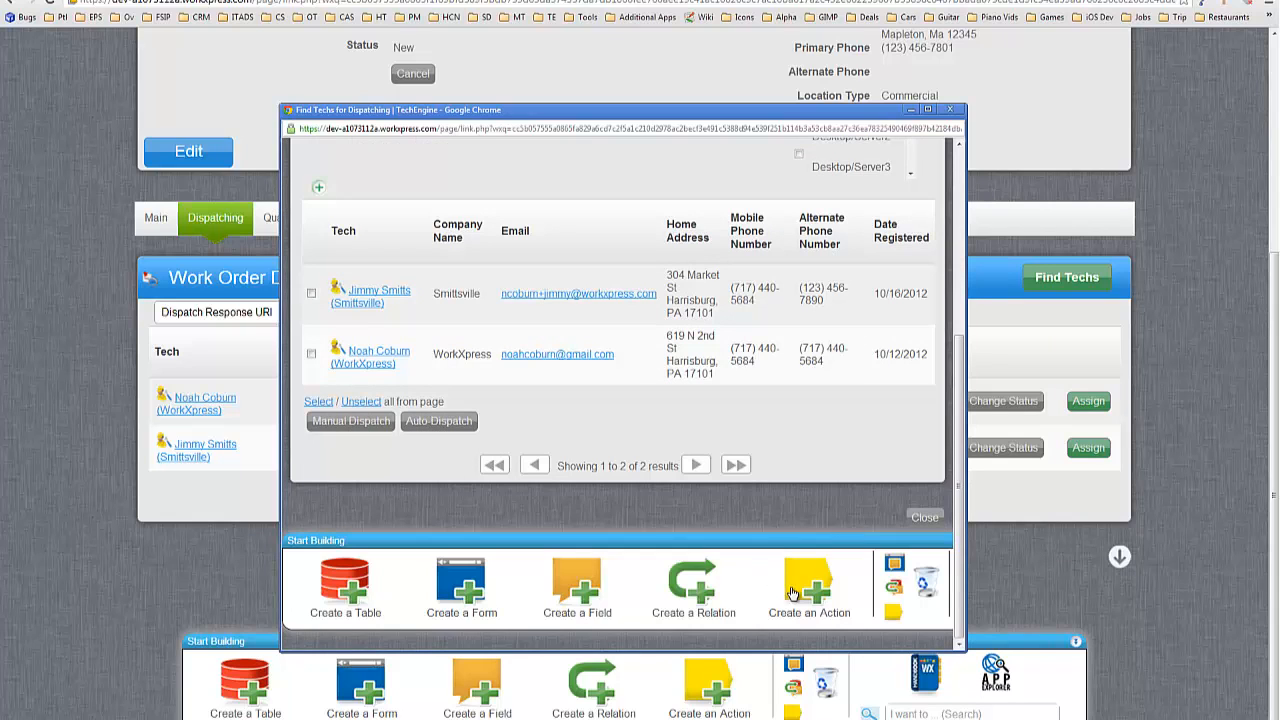
pyautogui.click(892, 613)
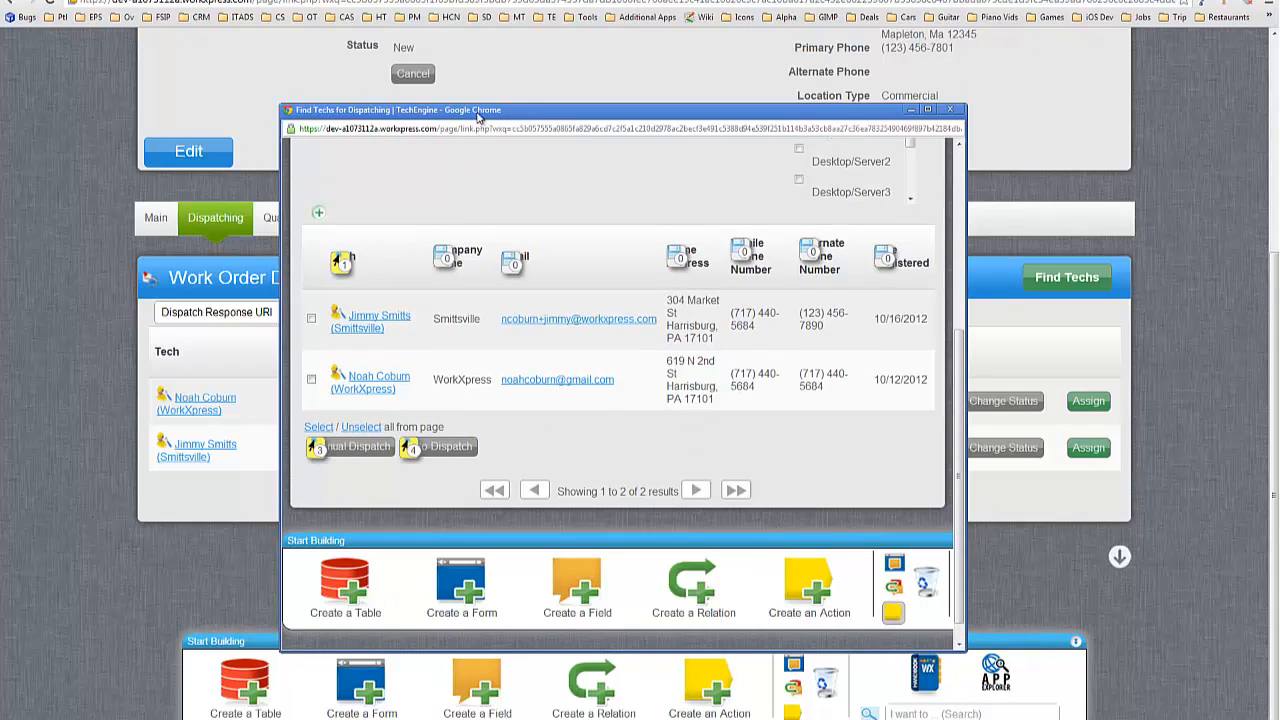
pyautogui.moveTo(478, 117); pyautogui.dragTo(196, 2)
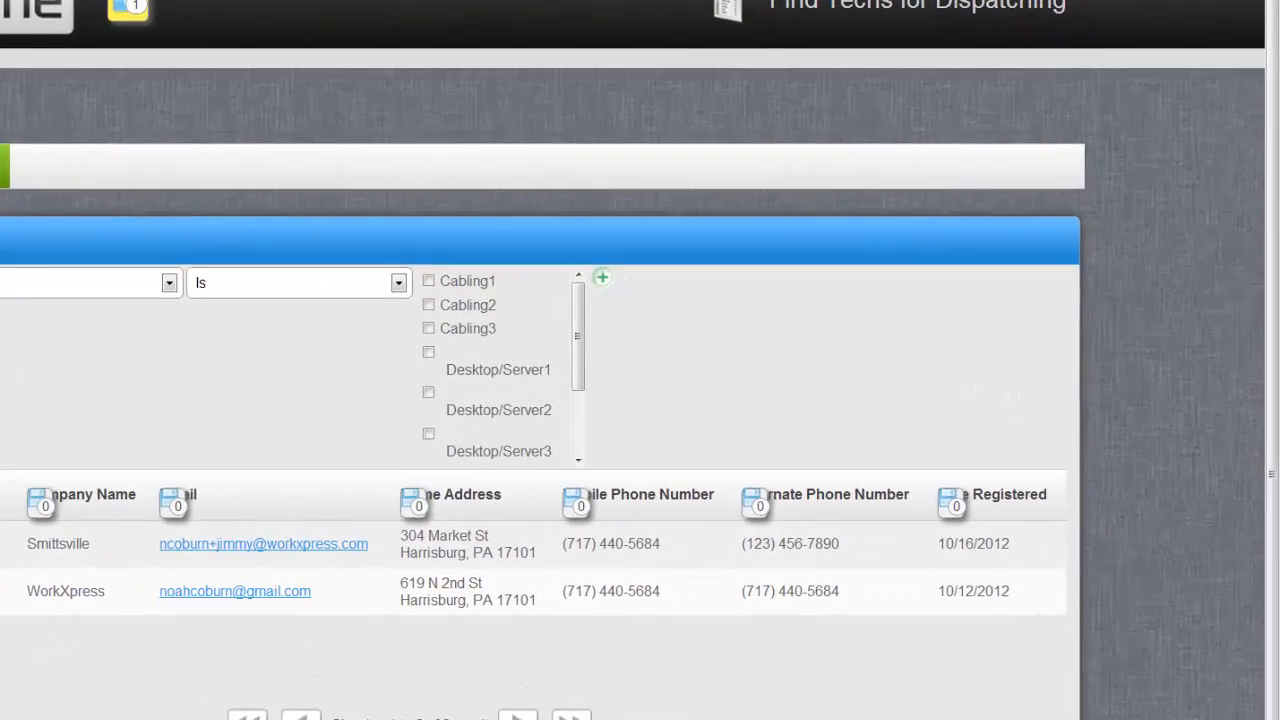
pyautogui.click(258, 523)
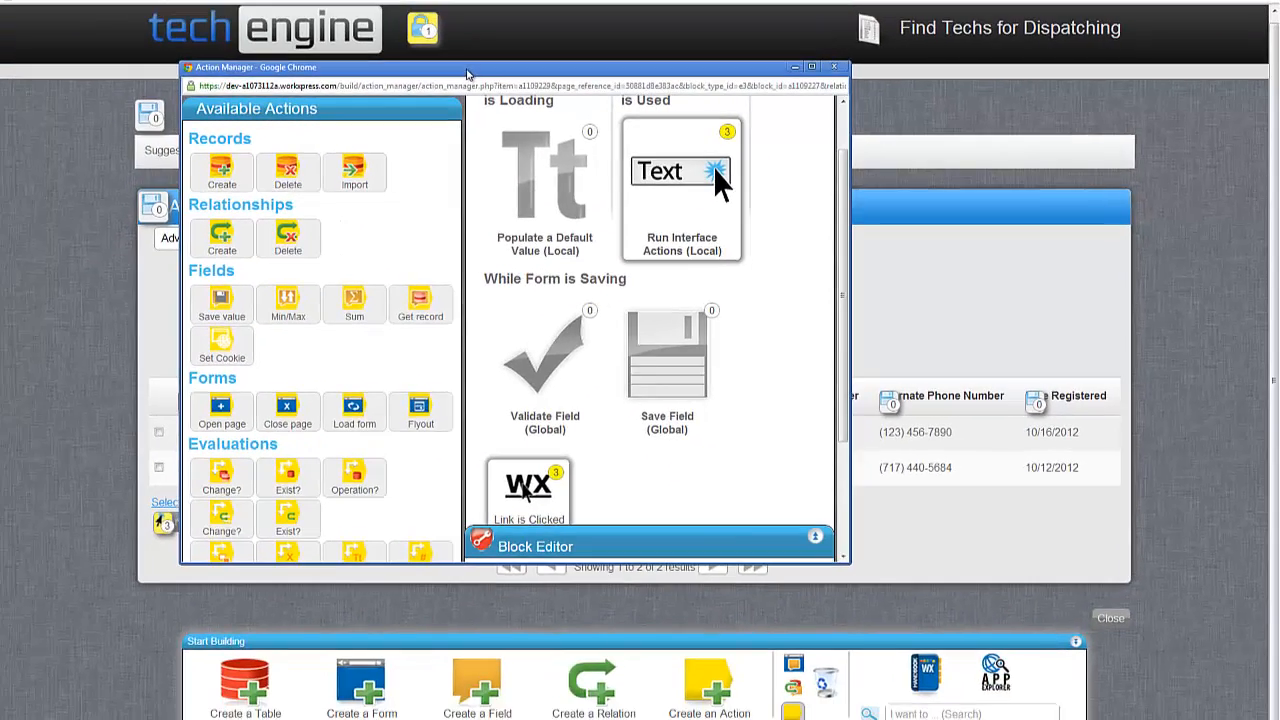
# Insert a Run Function action after the 'set the selected techs' step in Field Automation.
pyautogui.doubleClick(192, 52)
pyautogui.click(410, 388)
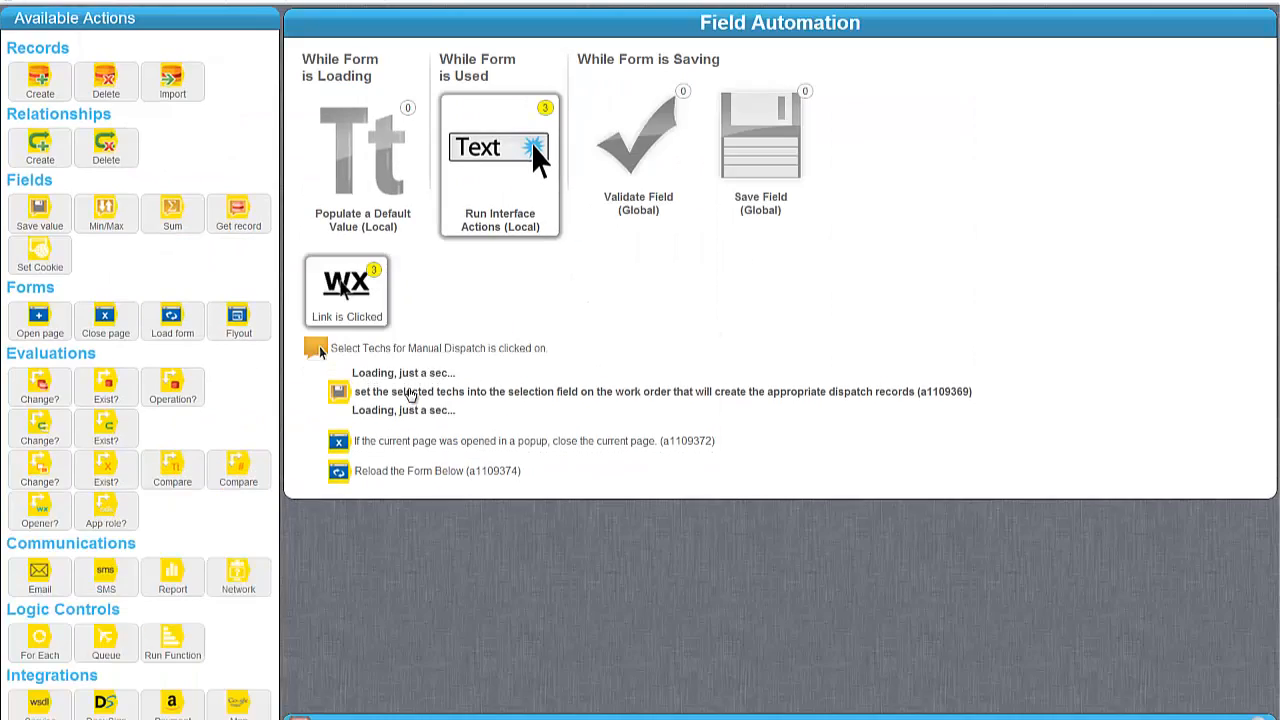
pyautogui.click(455, 421)
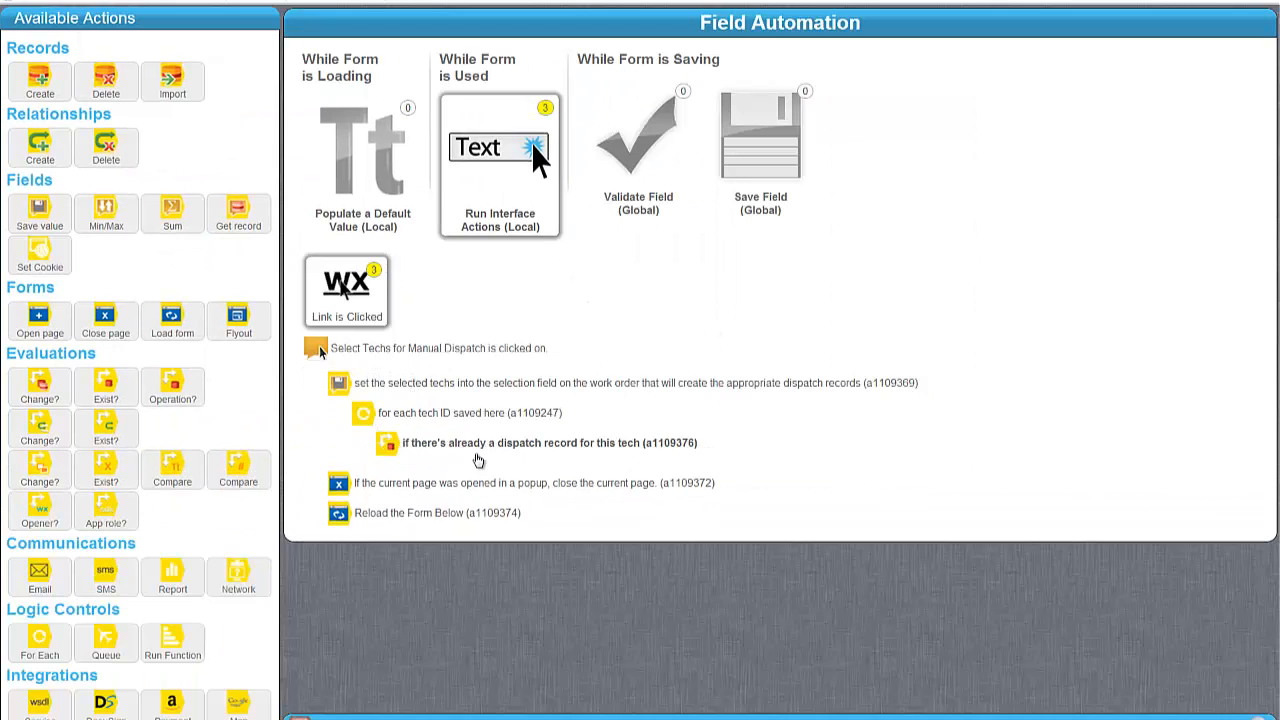
pyautogui.click(500, 446)
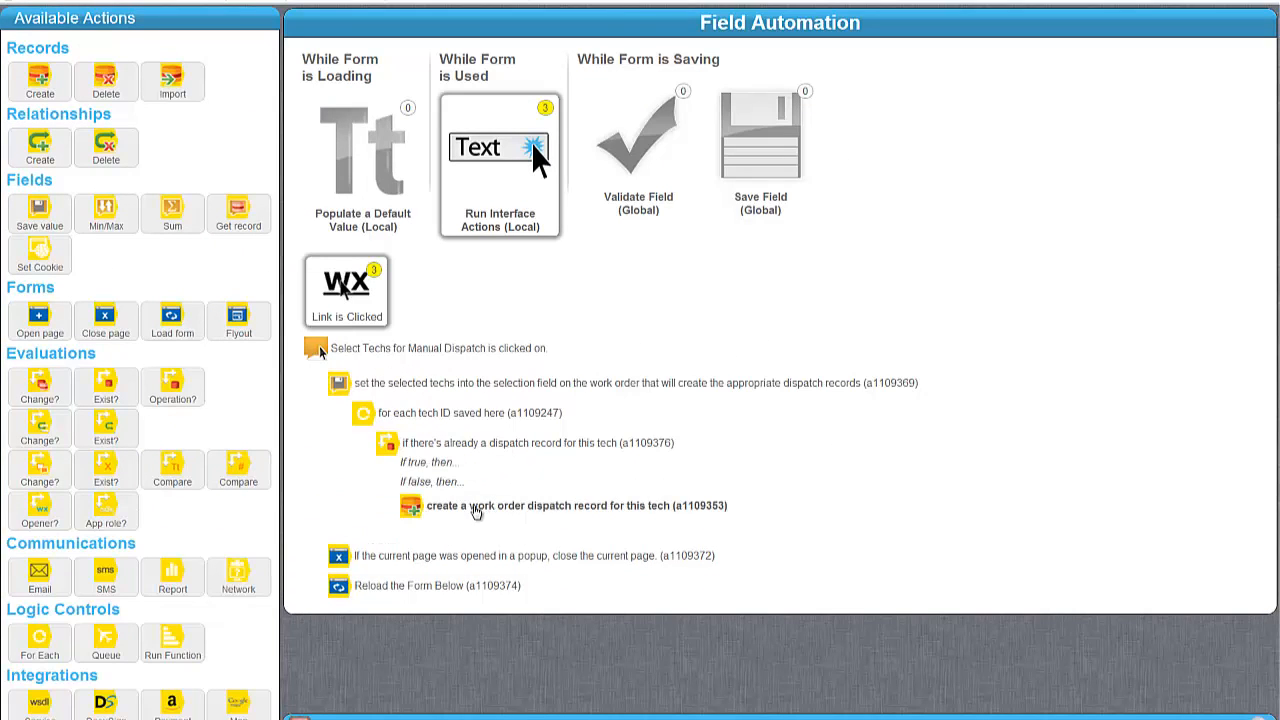
pyautogui.click(503, 452)
pyautogui.click(474, 426)
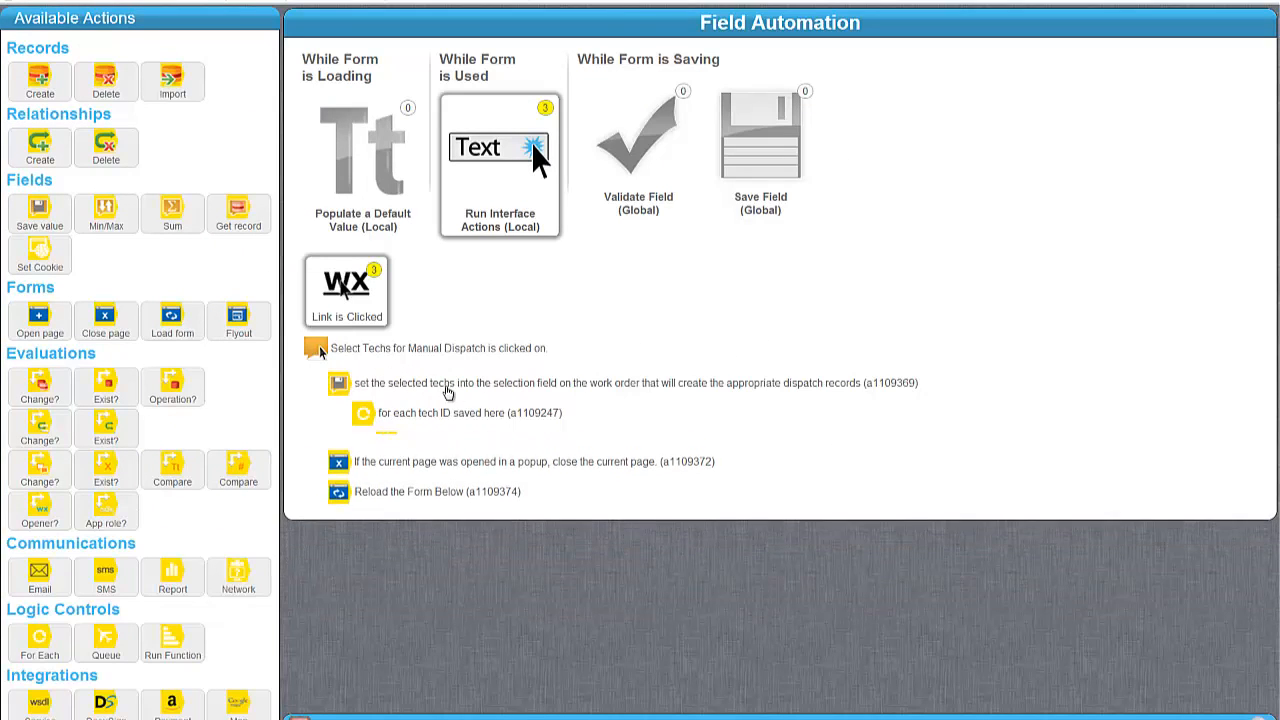
pyautogui.click(432, 386)
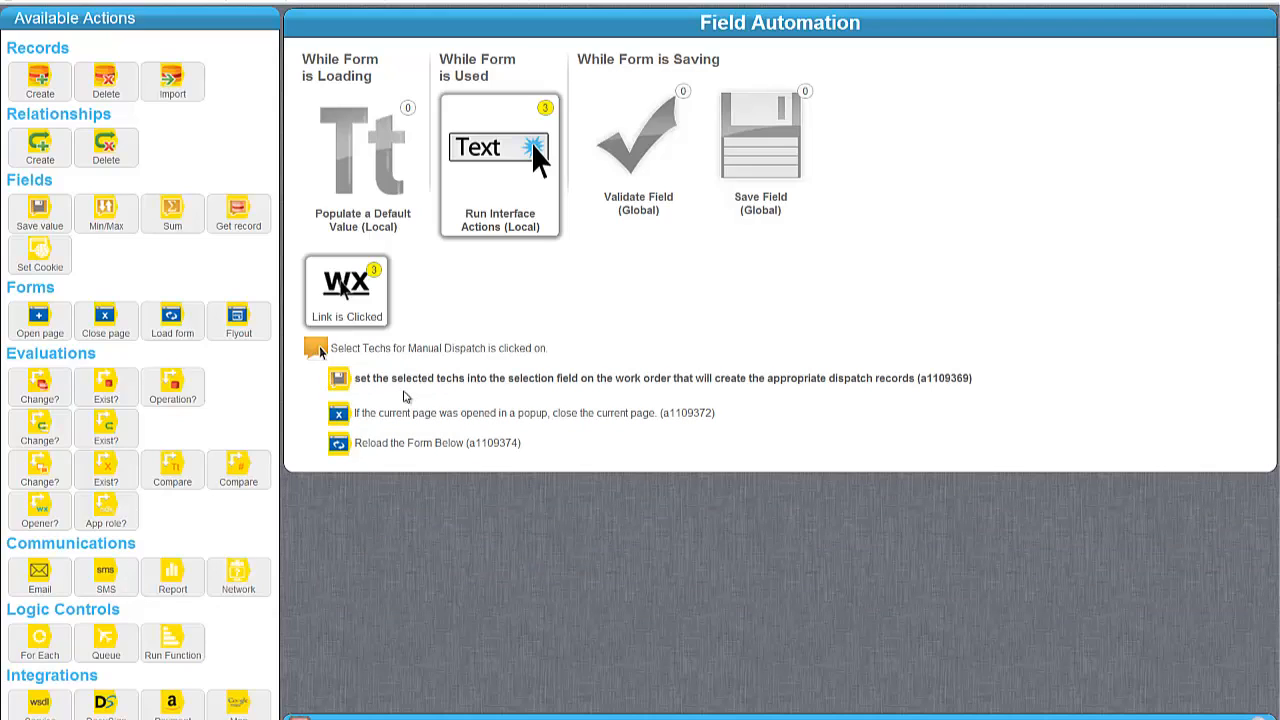
pyautogui.moveTo(171, 645); pyautogui.dragTo(402, 420)
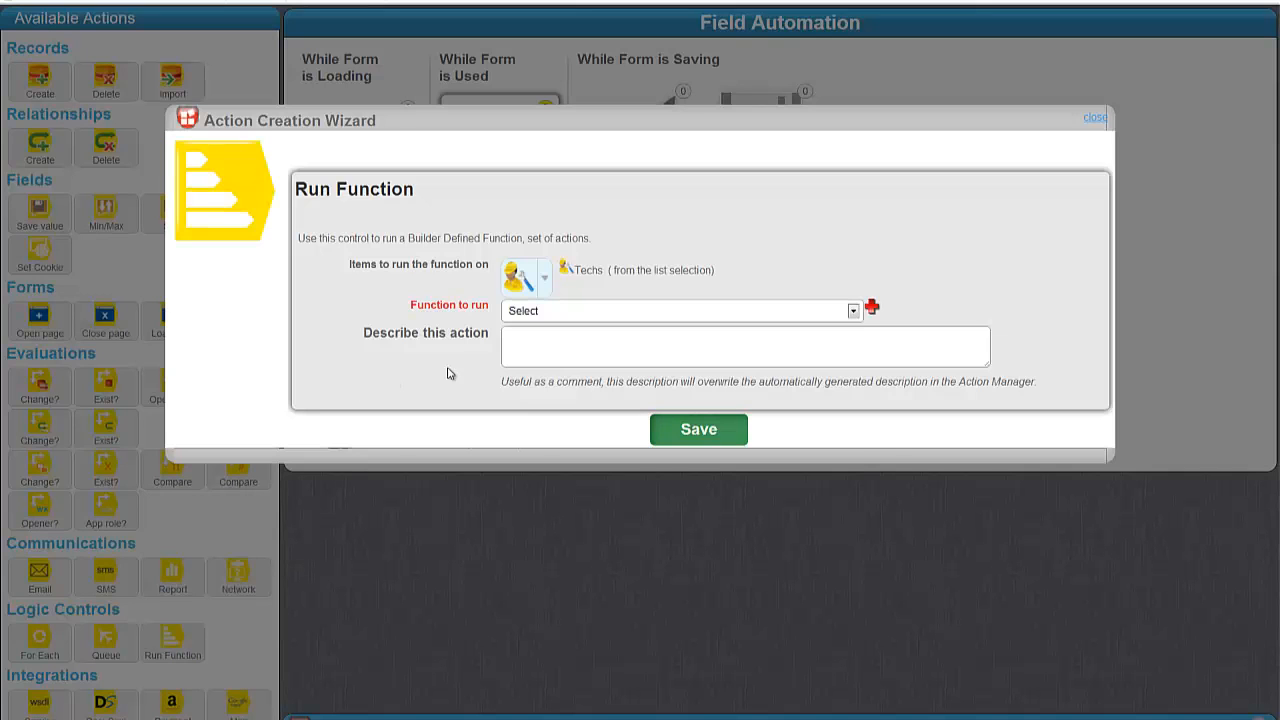
# Set the Run Function action to run Set Status on the page's Work Order and save it.
pyautogui.click(578, 313)
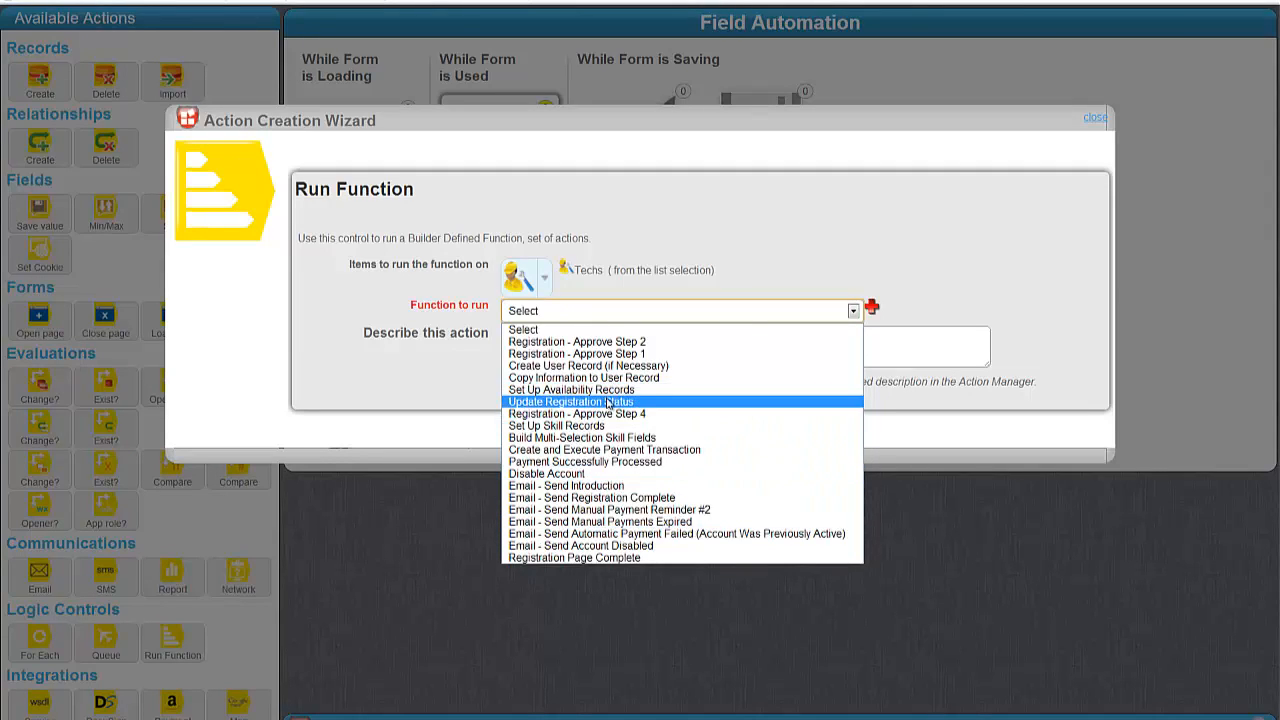
pyautogui.click(461, 388)
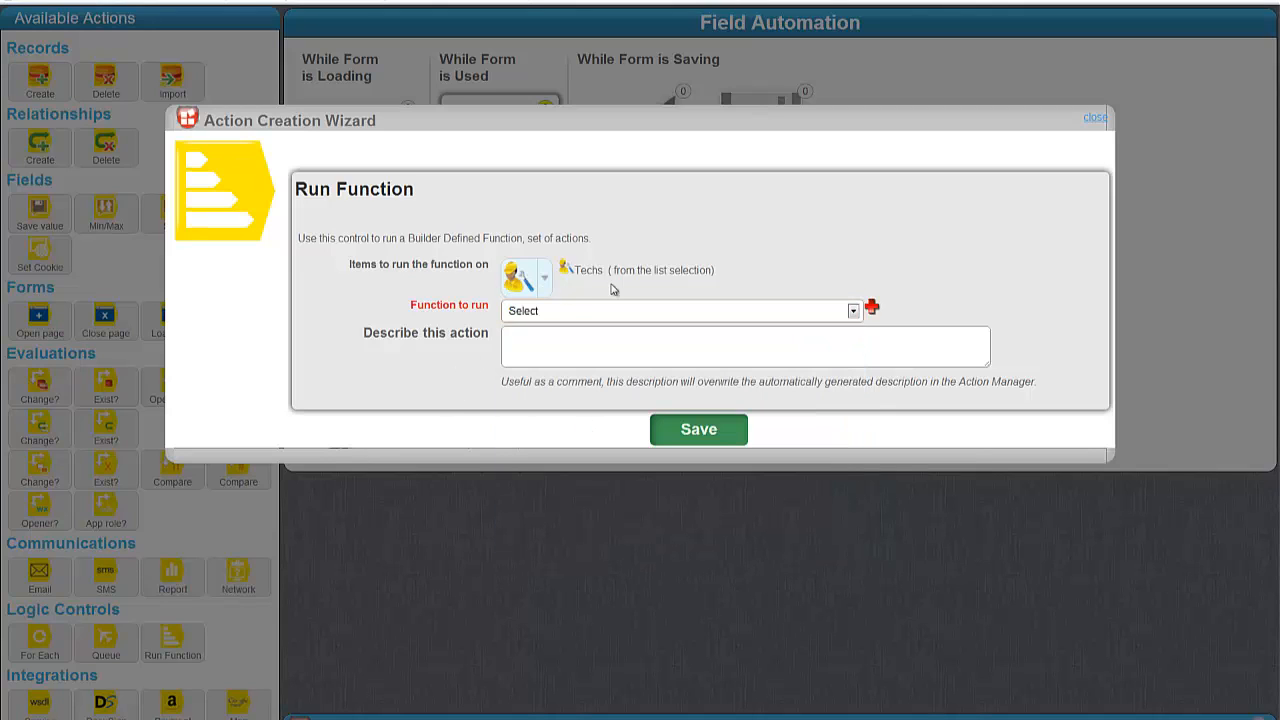
pyautogui.click(527, 283)
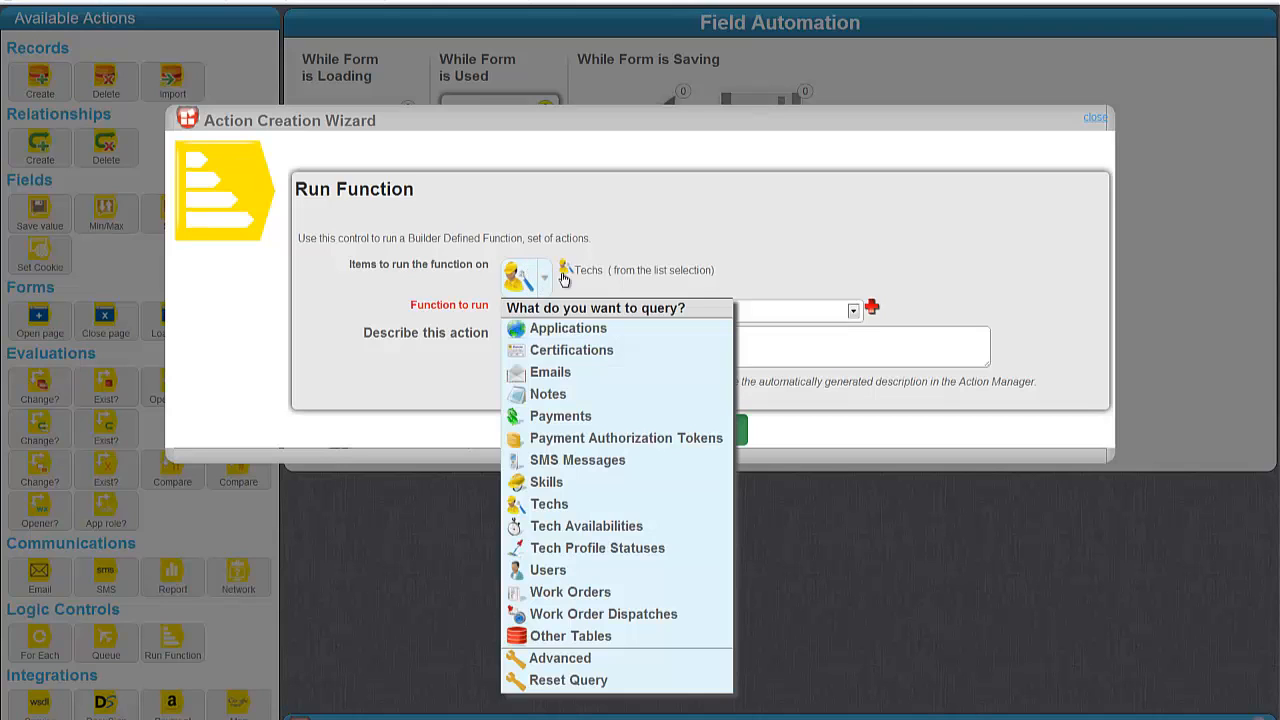
pyautogui.moveTo(611, 591)
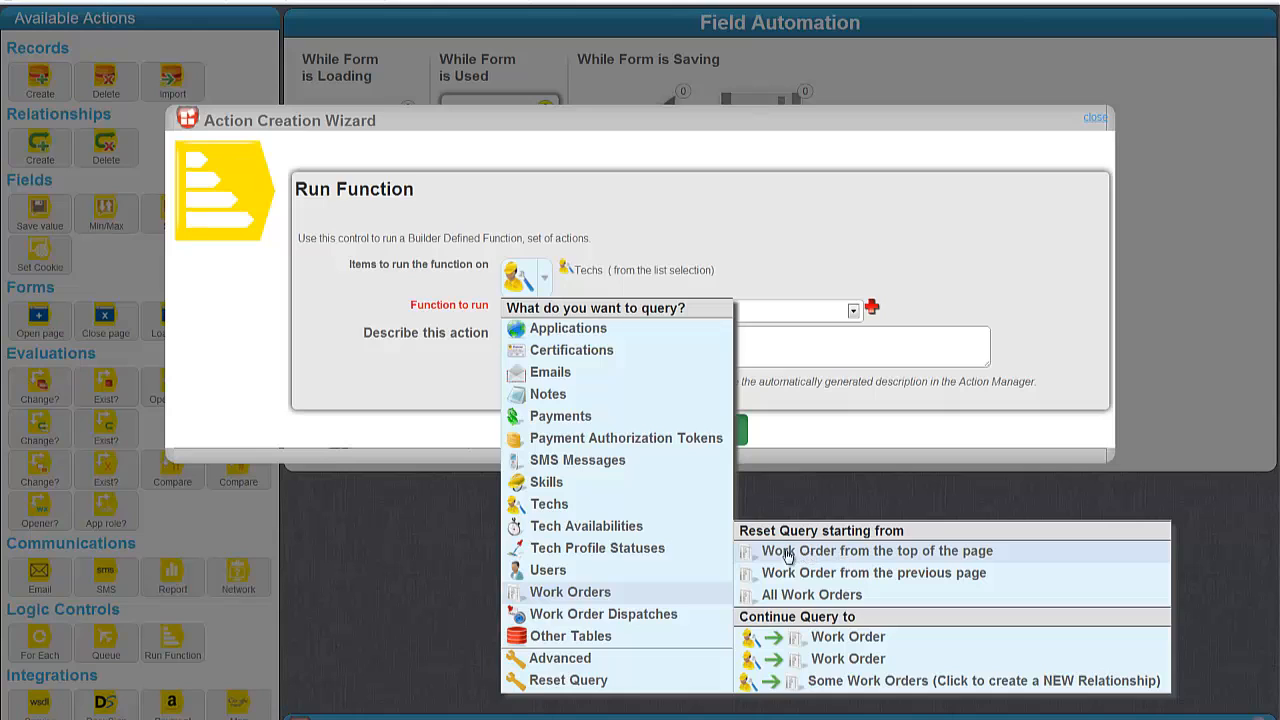
pyautogui.click(818, 556)
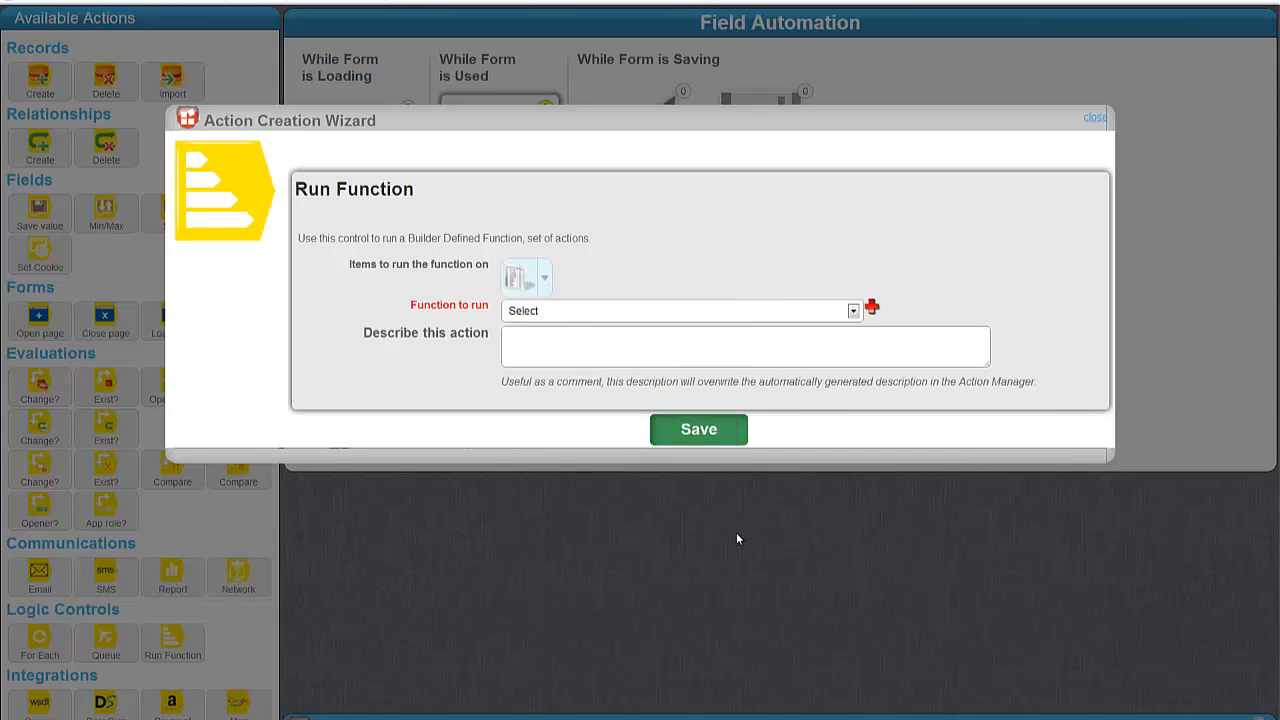
pyautogui.click(572, 310)
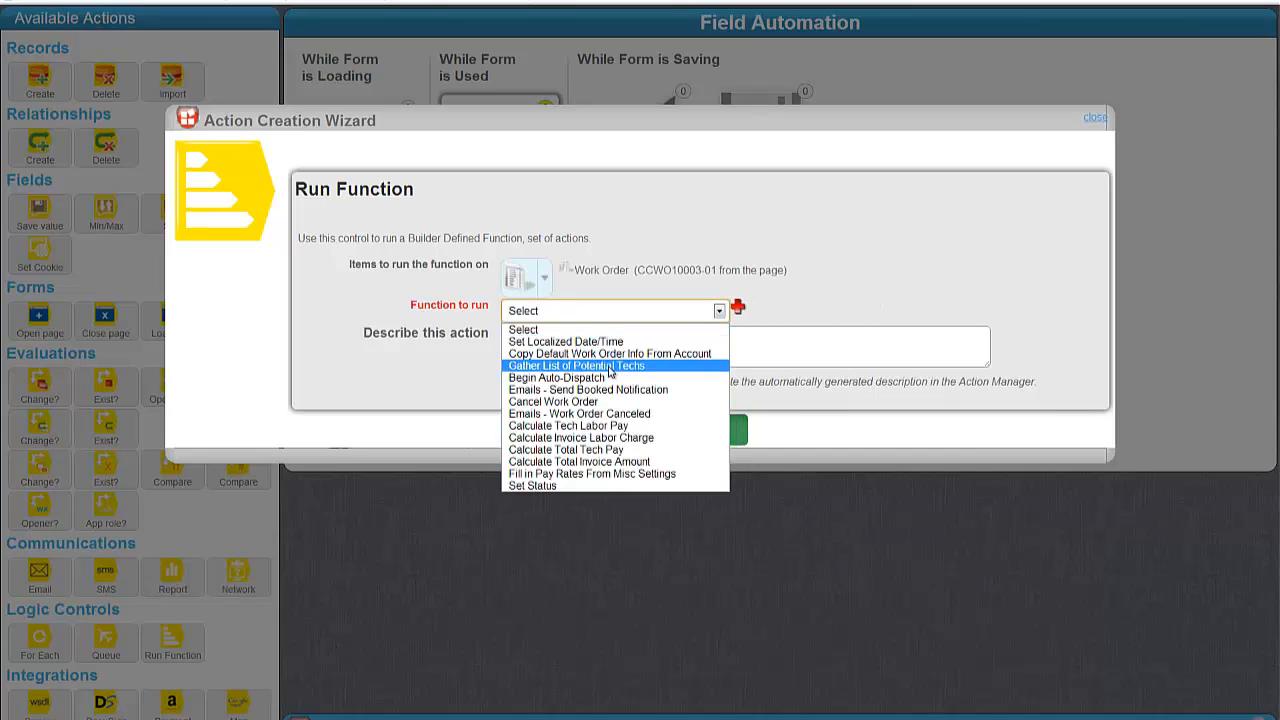
pyautogui.click(544, 486)
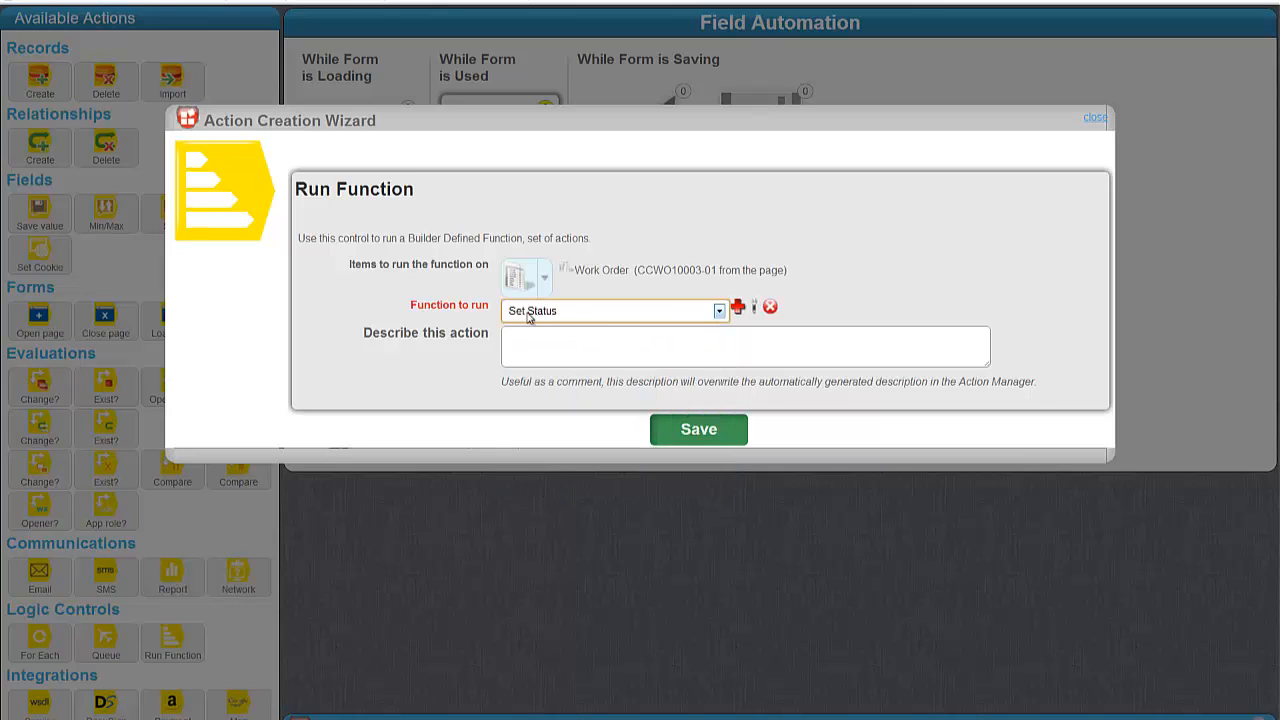
pyautogui.click(687, 436)
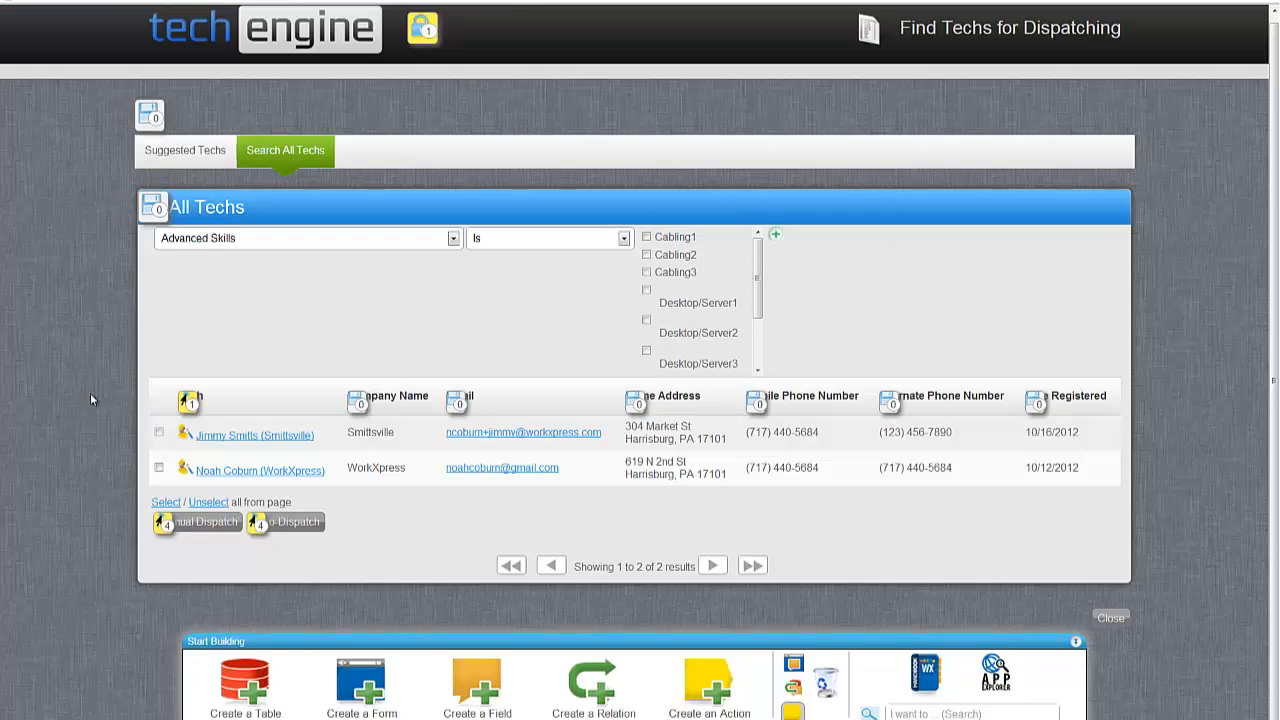
# Manually dispatch the second listed tech and refresh the work order to show status Dispatching.
pyautogui.click(158, 467)
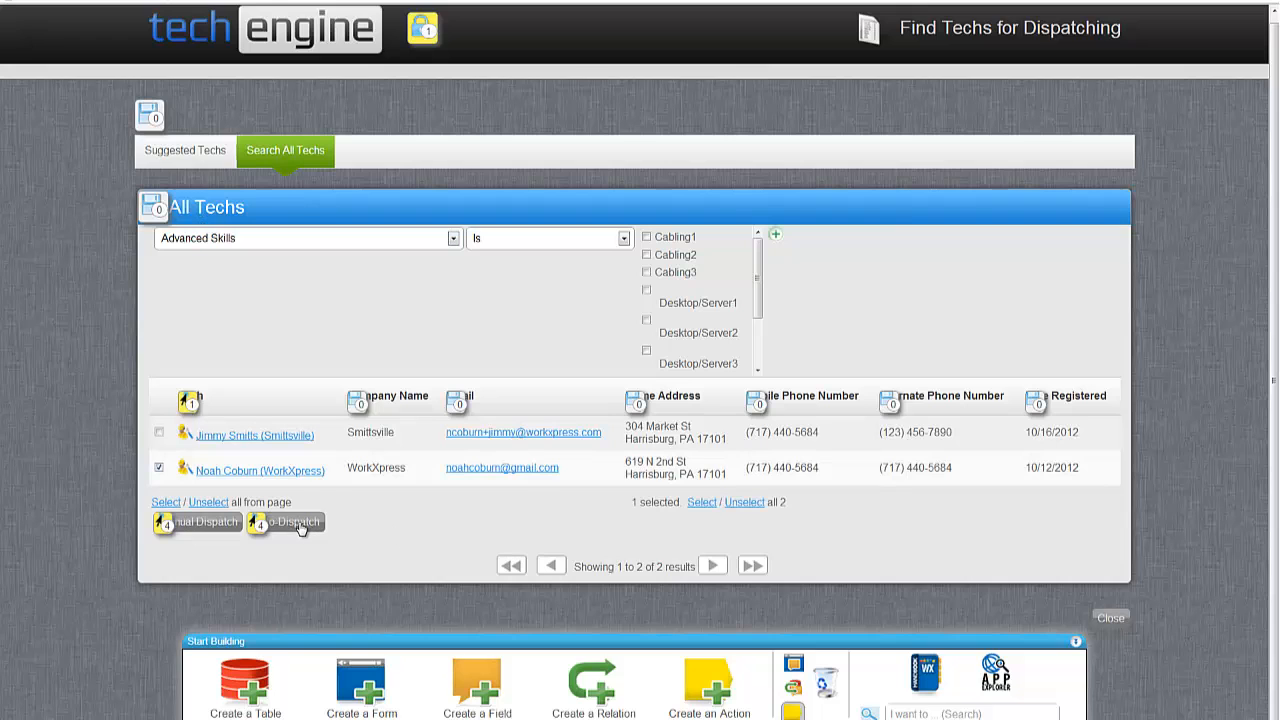
pyautogui.click(200, 522)
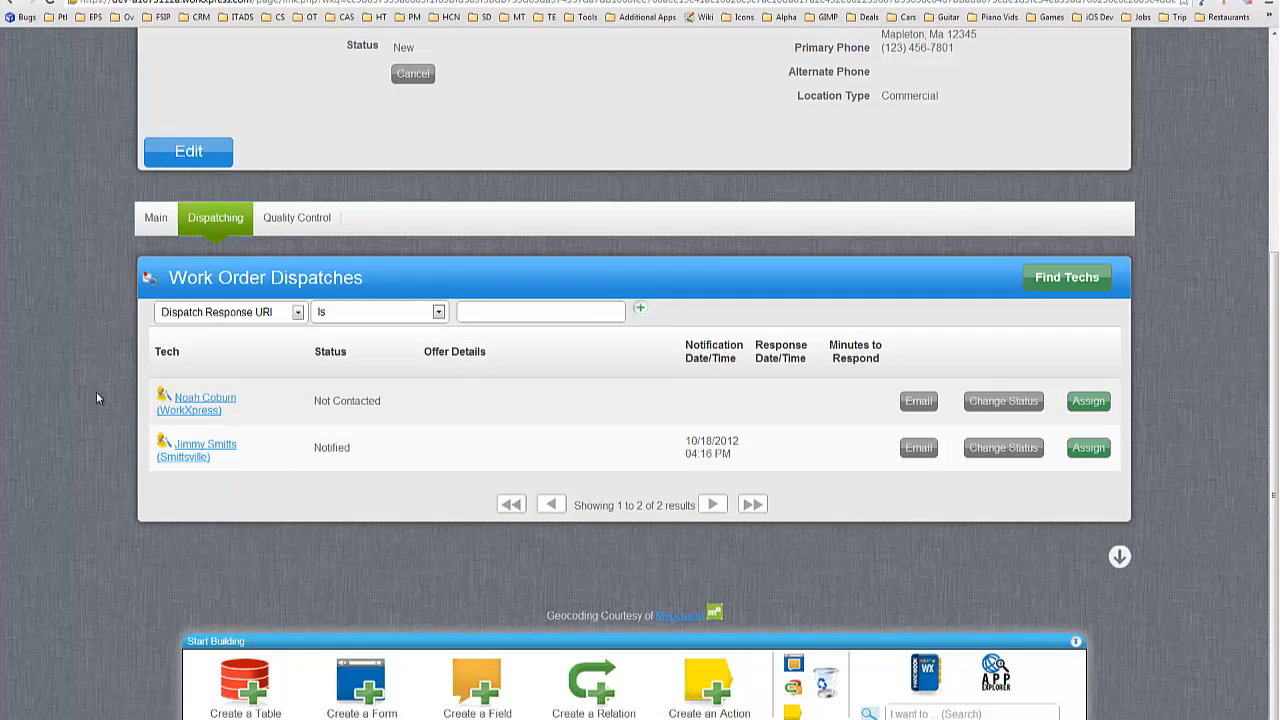
pyautogui.scroll(1, 341, 438)
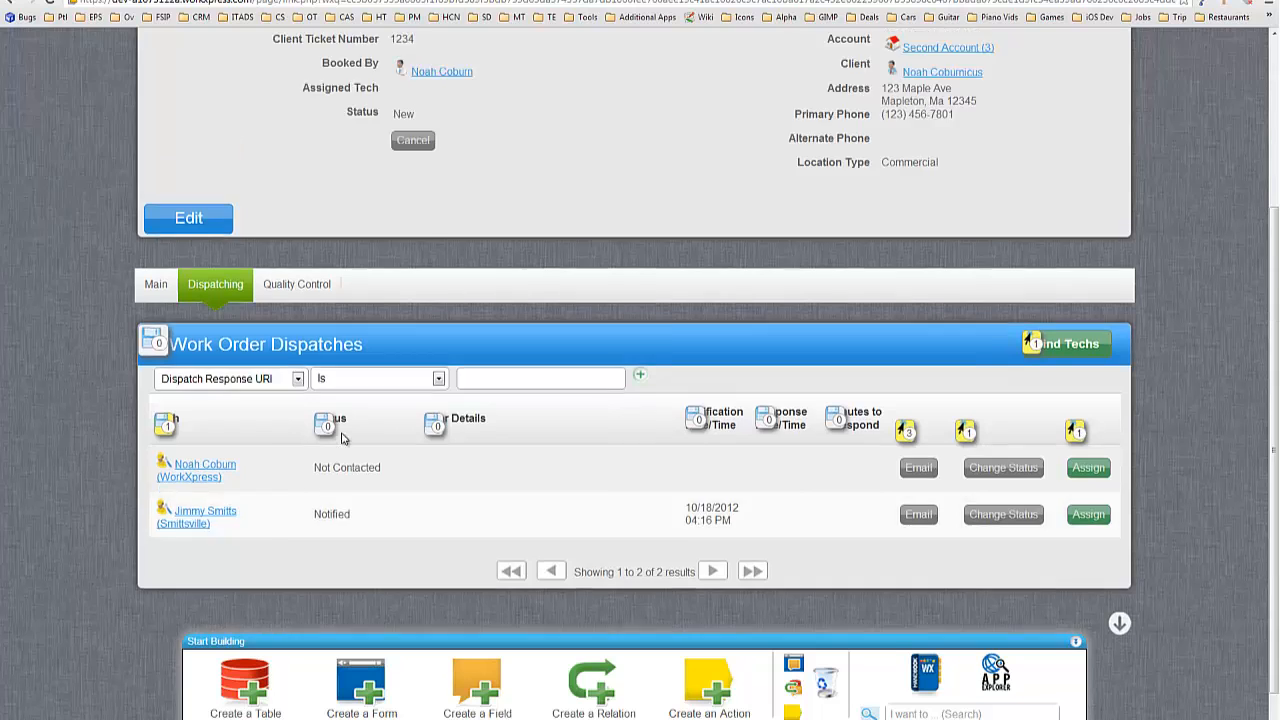
pyautogui.scroll(2, 341, 438)
pyautogui.scroll(2, 78, 322)
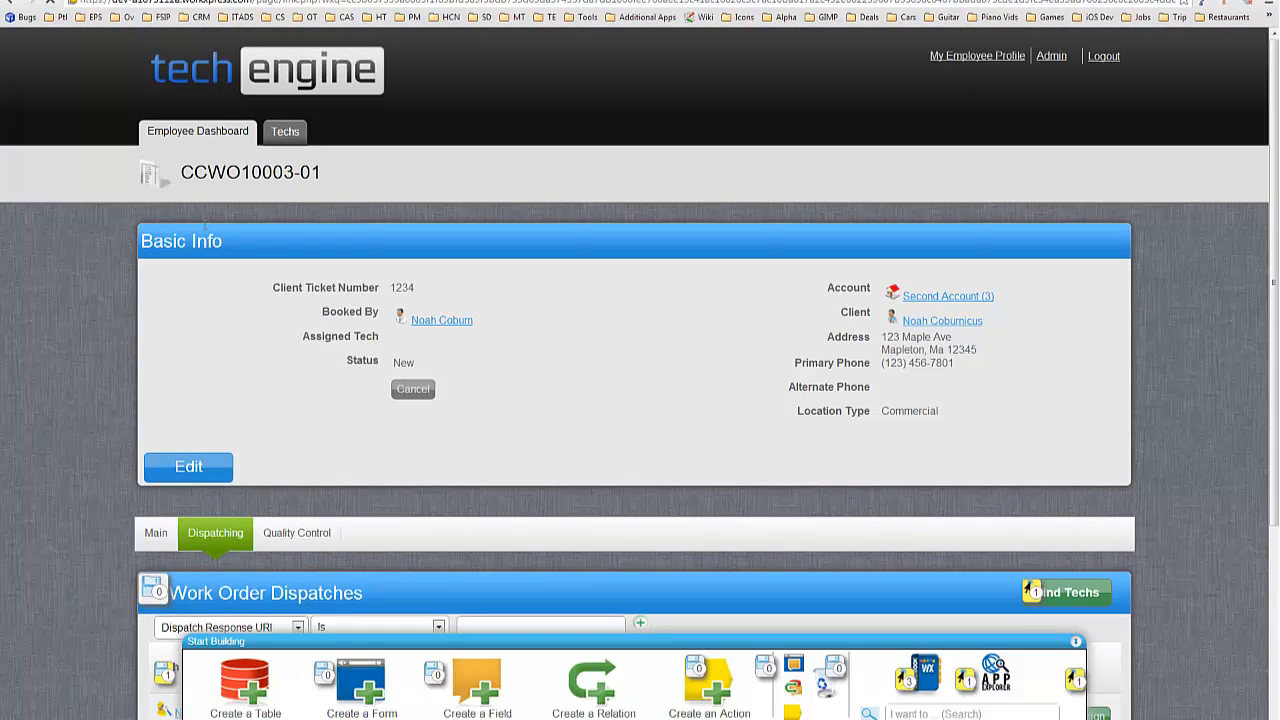
pyautogui.click(404, 386)
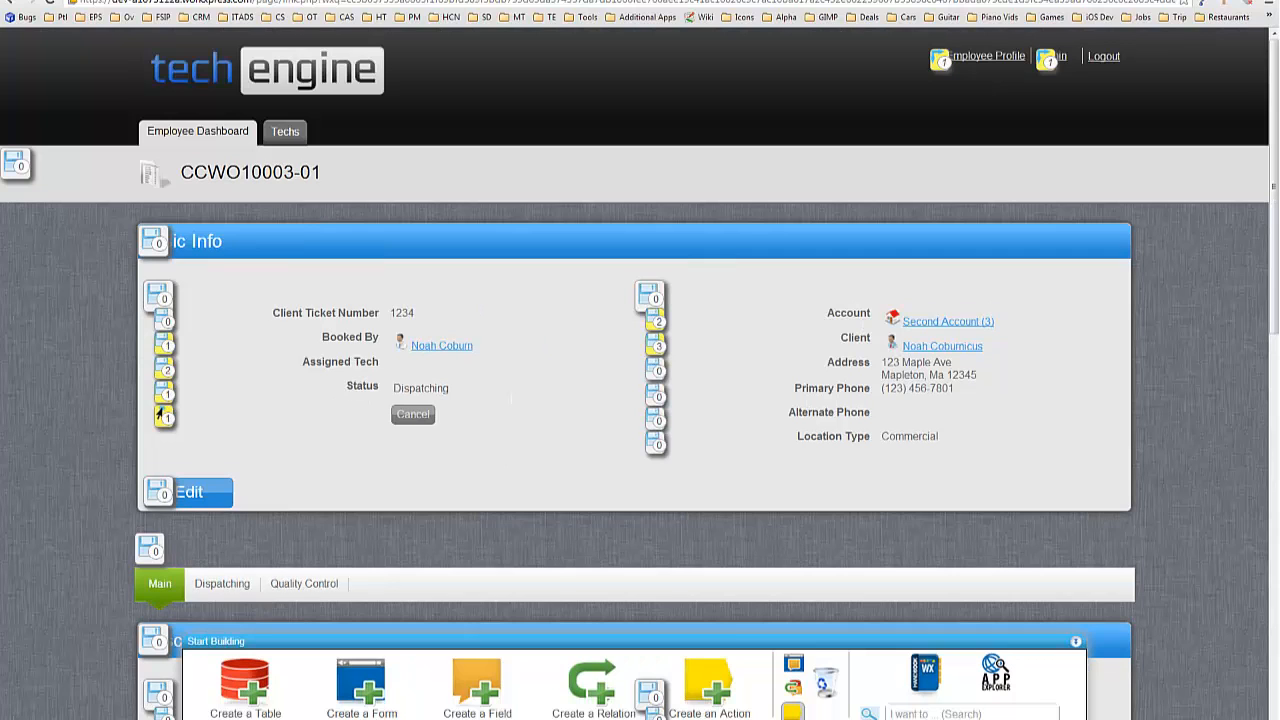
# Hide action counts, open the Dispatching section, and cancel a booking of the first tech.
pyautogui.click(797, 714)
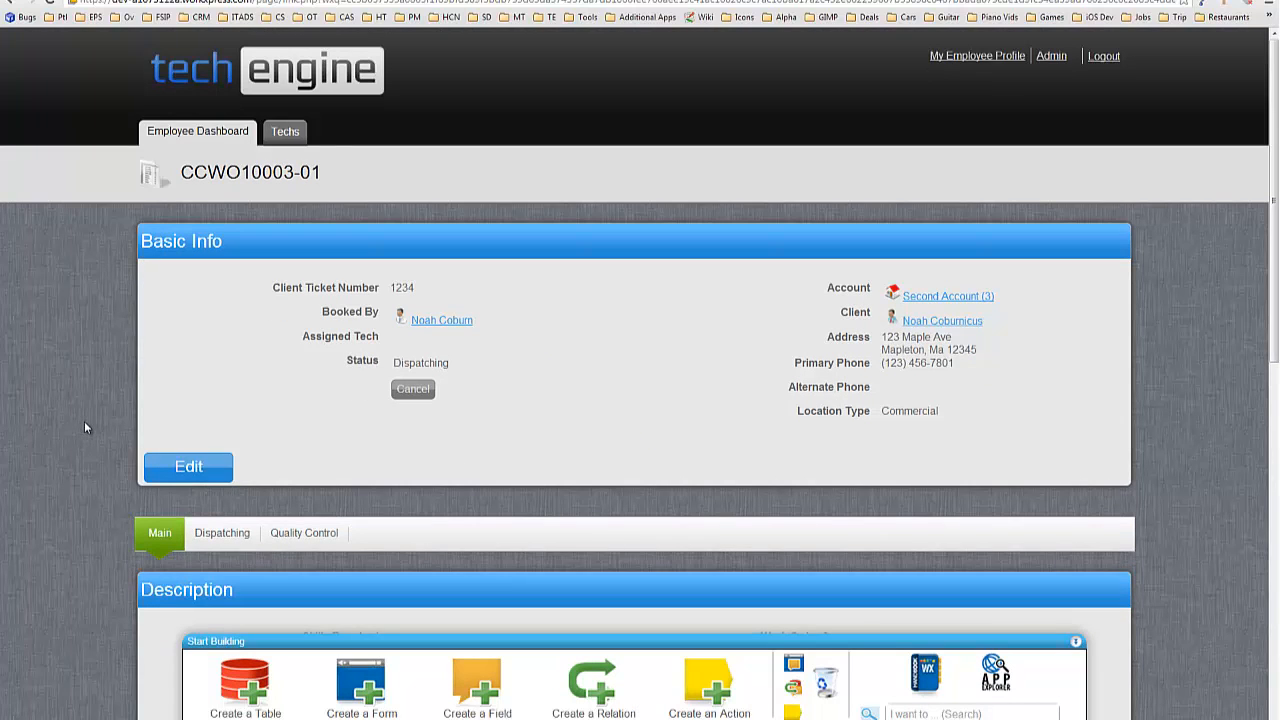
pyautogui.scroll(-7, 85, 418)
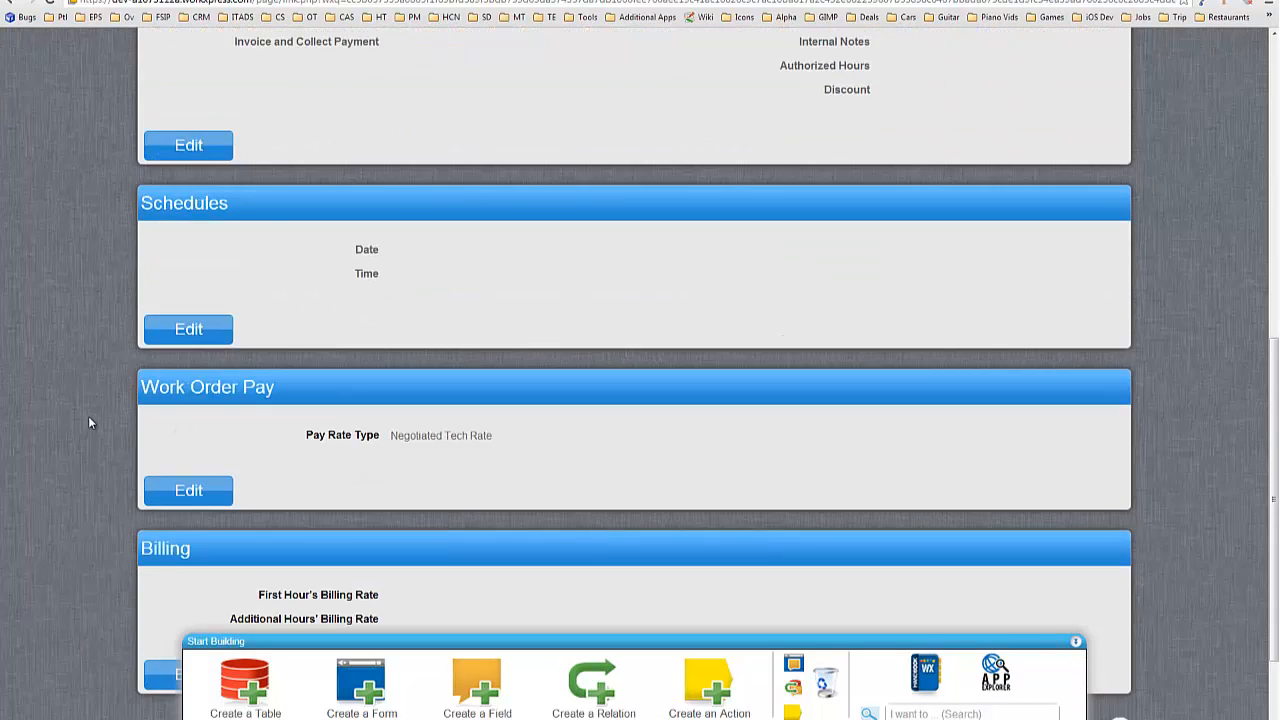
pyautogui.scroll(4, 90, 422)
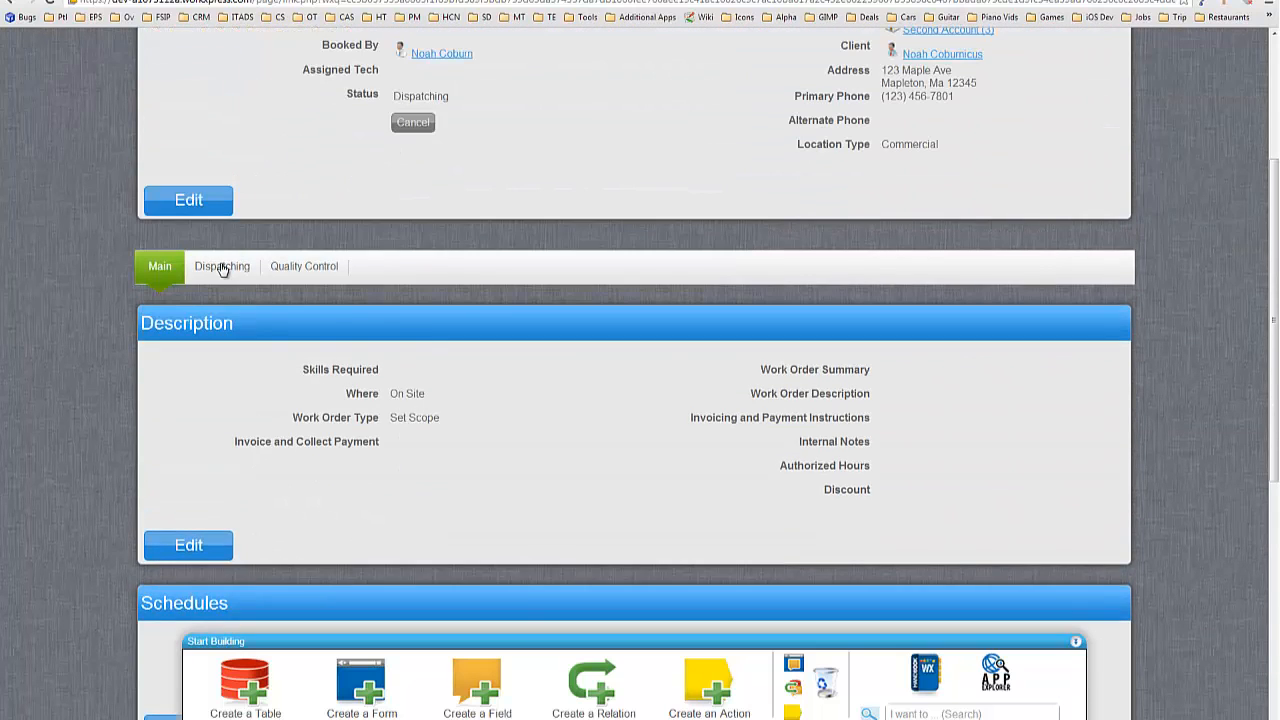
pyautogui.click(222, 268)
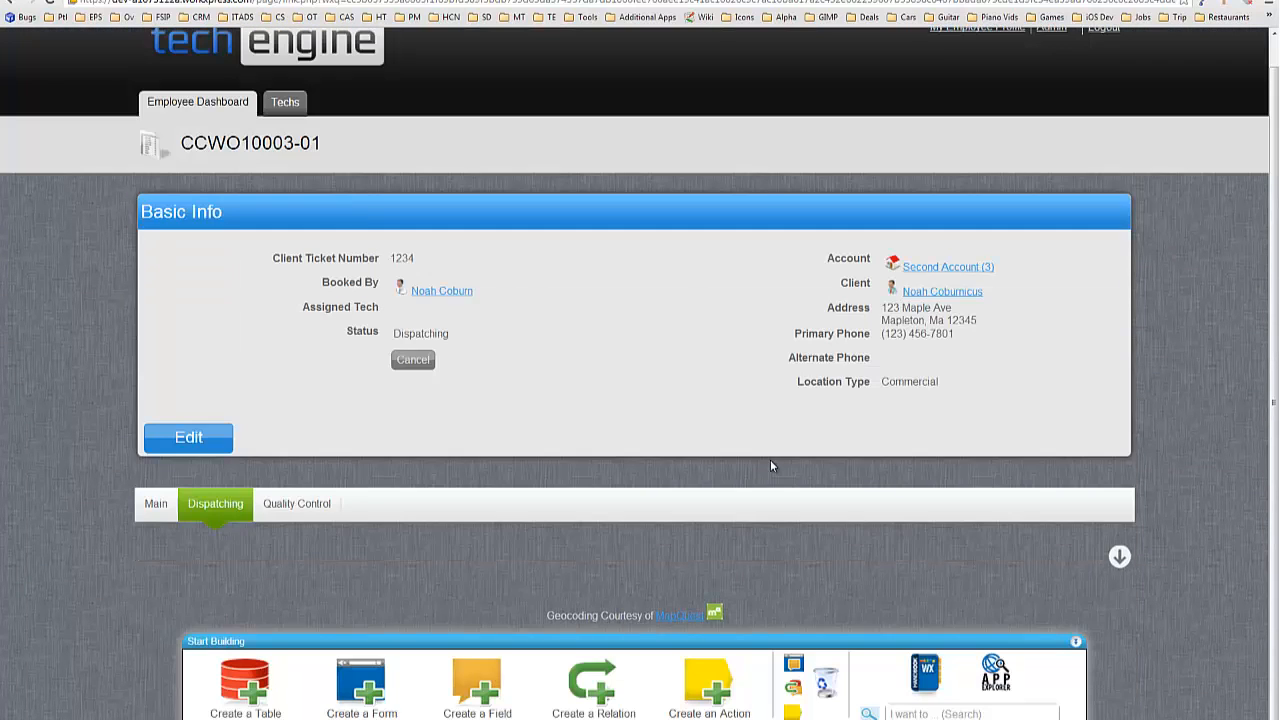
pyautogui.scroll(-3, 680, 437)
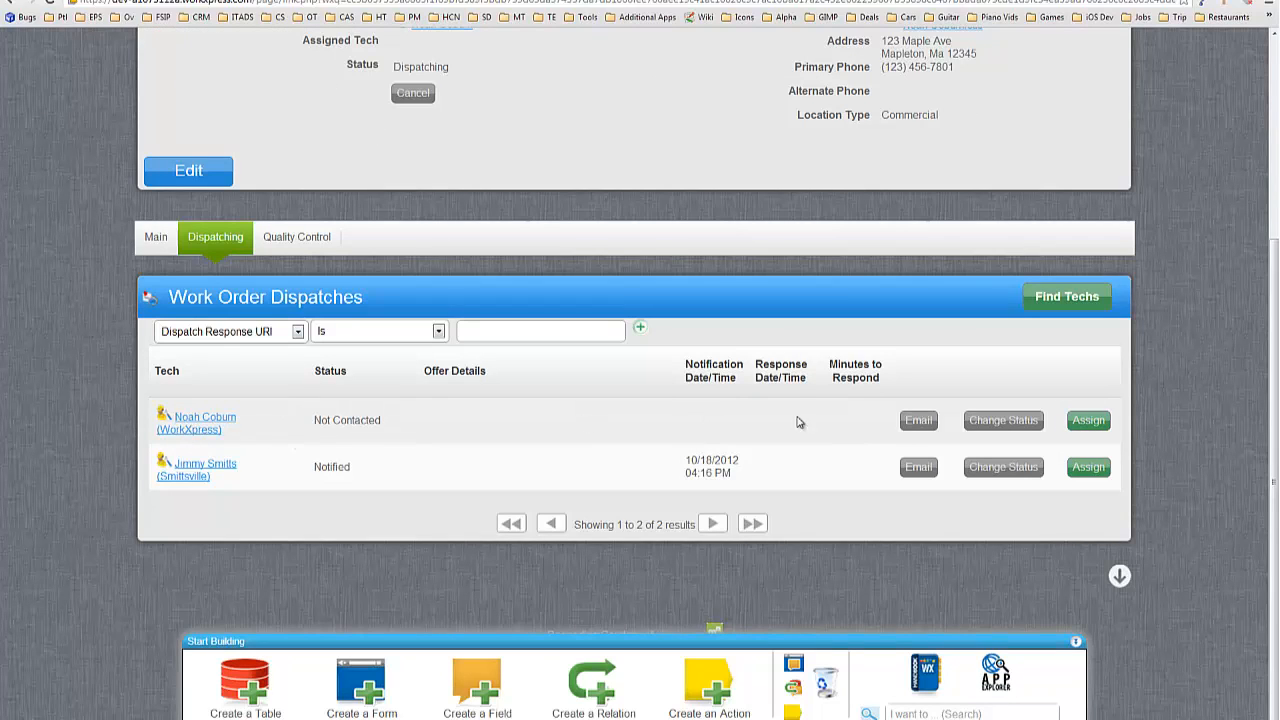
pyautogui.click(1097, 420)
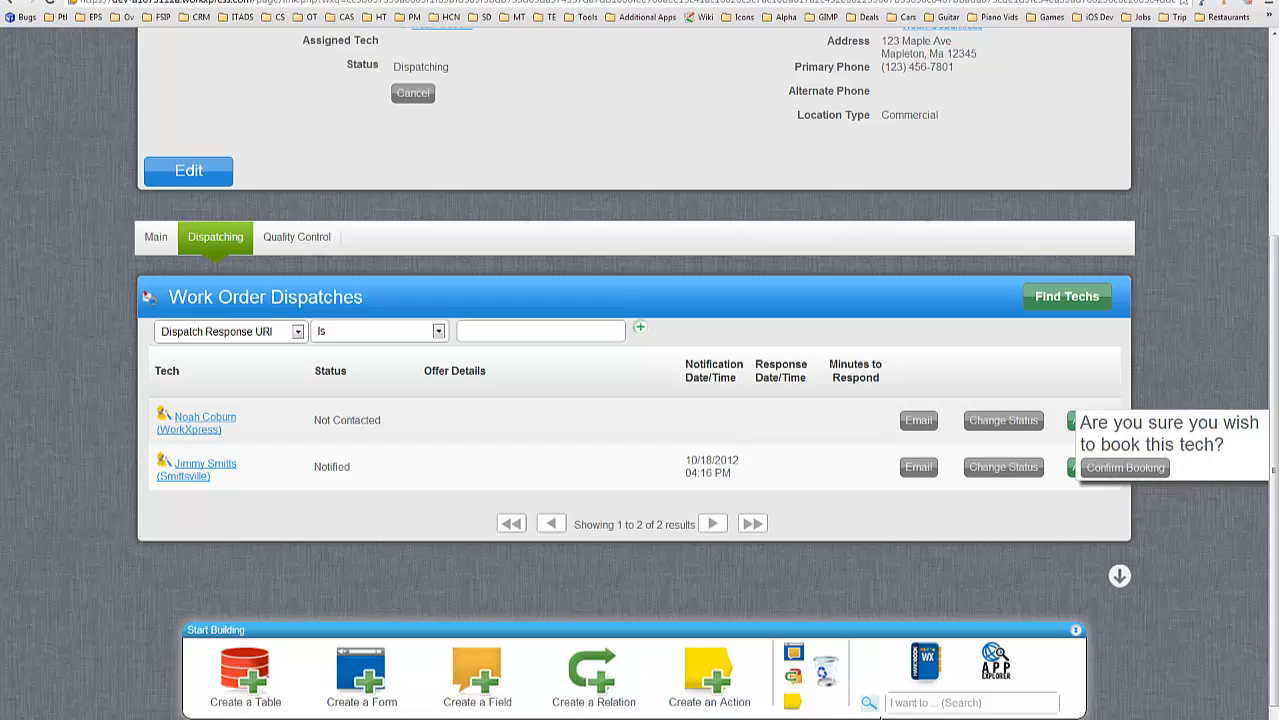
pyautogui.click(1122, 513)
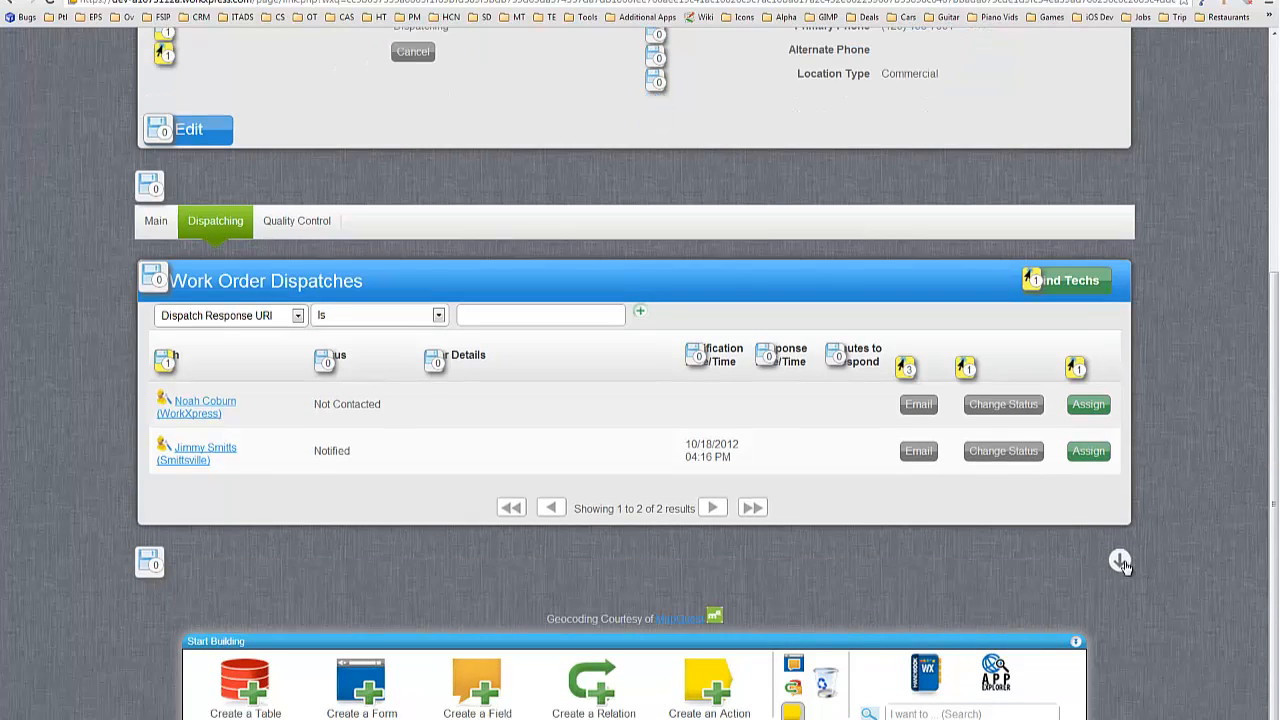
# Load the Stuff section below the Work Order Dispatches list and scroll to it.
pyautogui.click(1121, 562)
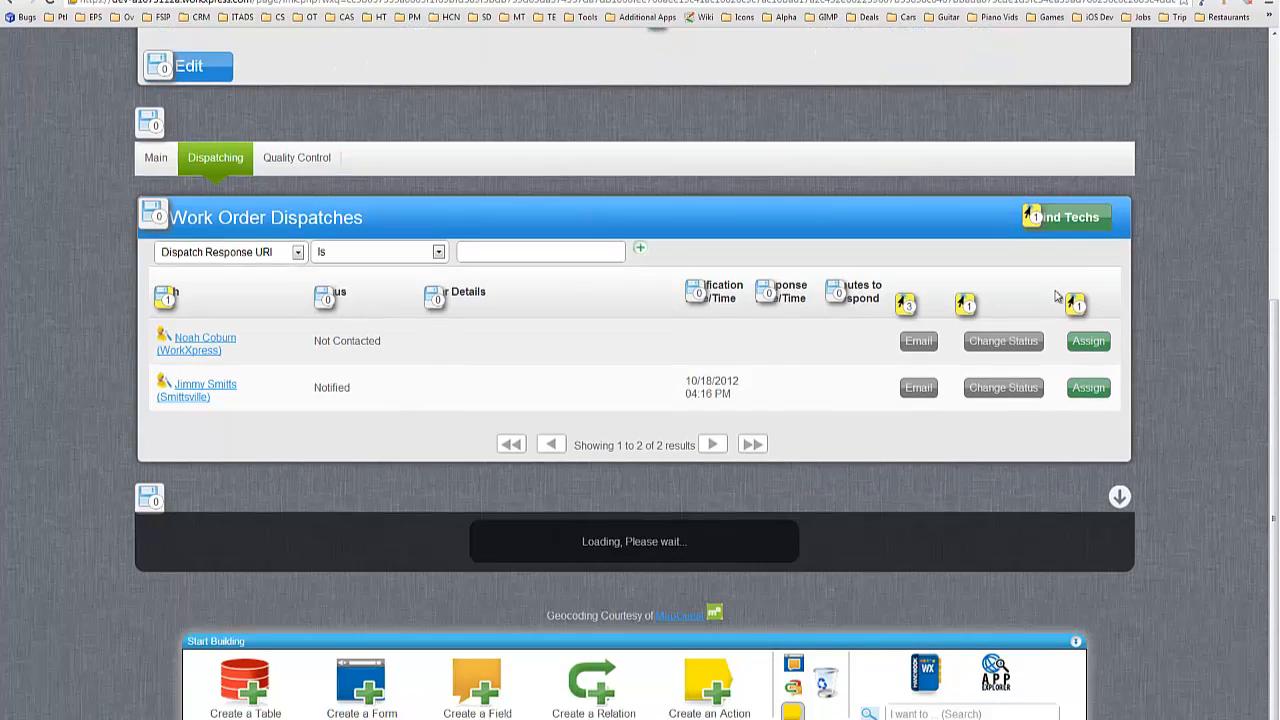
pyautogui.scroll(-3, 1157, 456)
pyautogui.scroll(-5, 1155, 456)
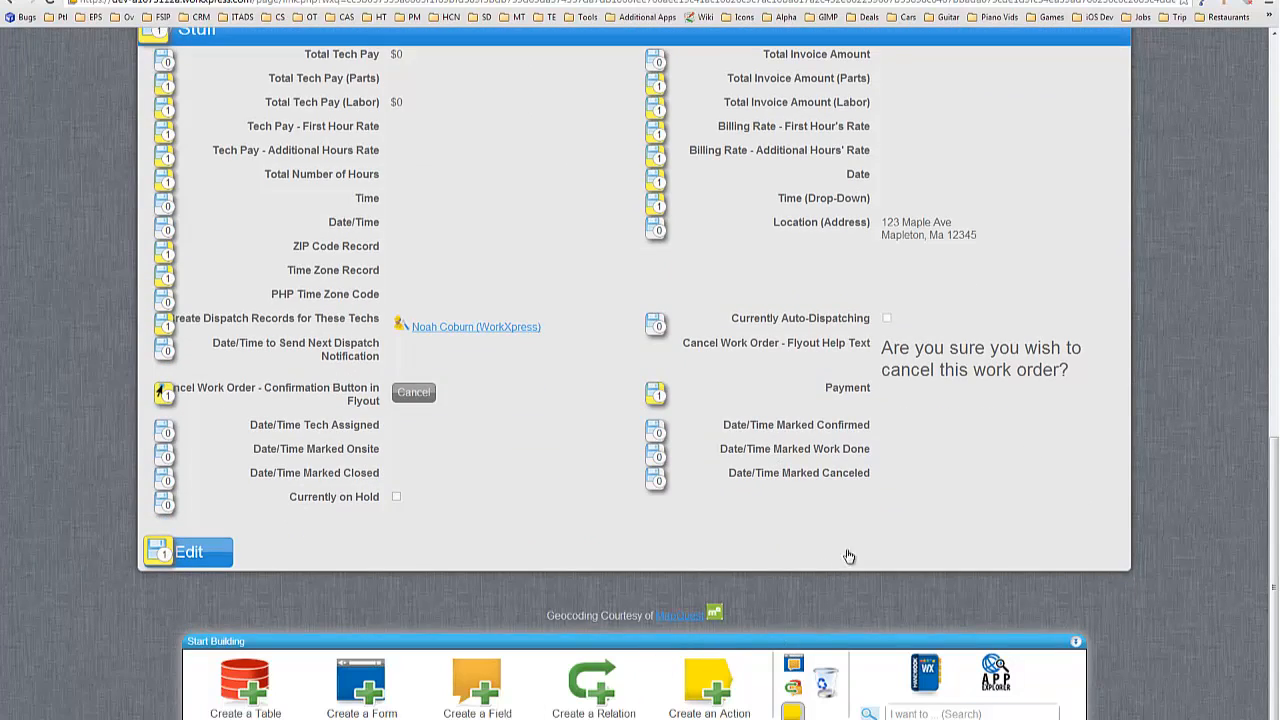
# Use 'Add a Form After this Form' below the Stuff section to launch the Create Form wizard.
pyautogui.scroll(5, 851, 519)
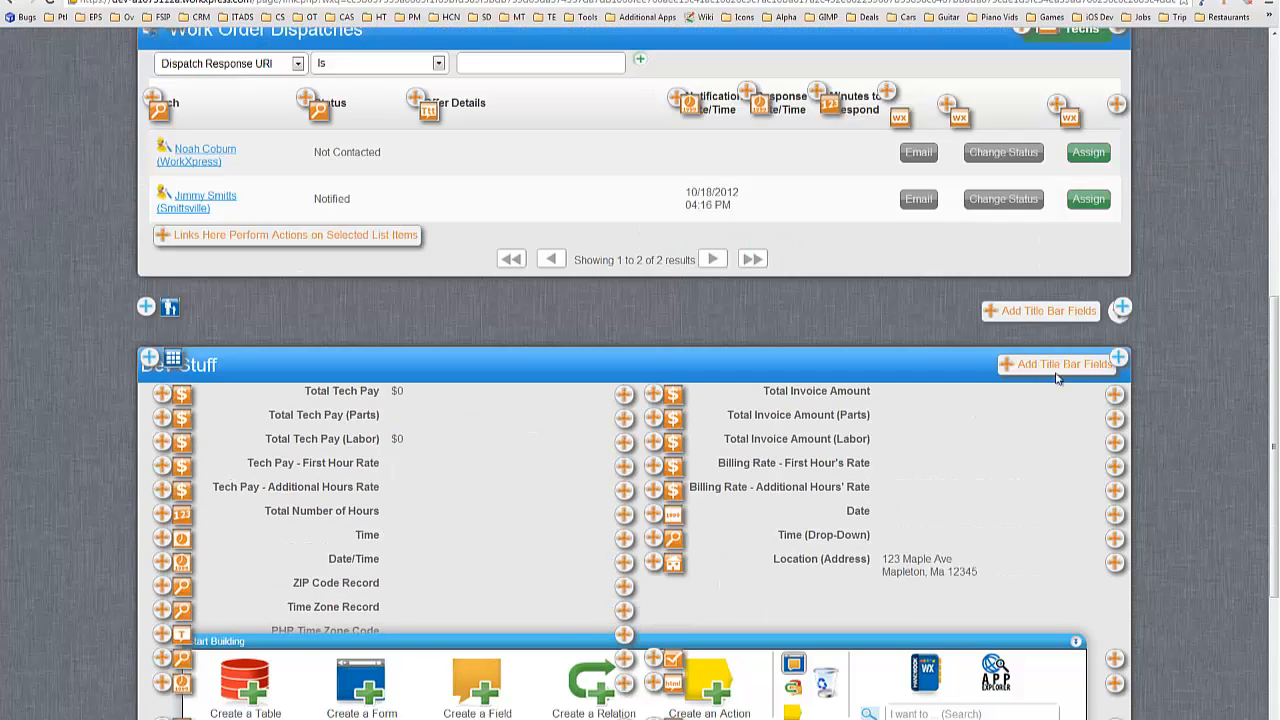
pyautogui.click(1119, 359)
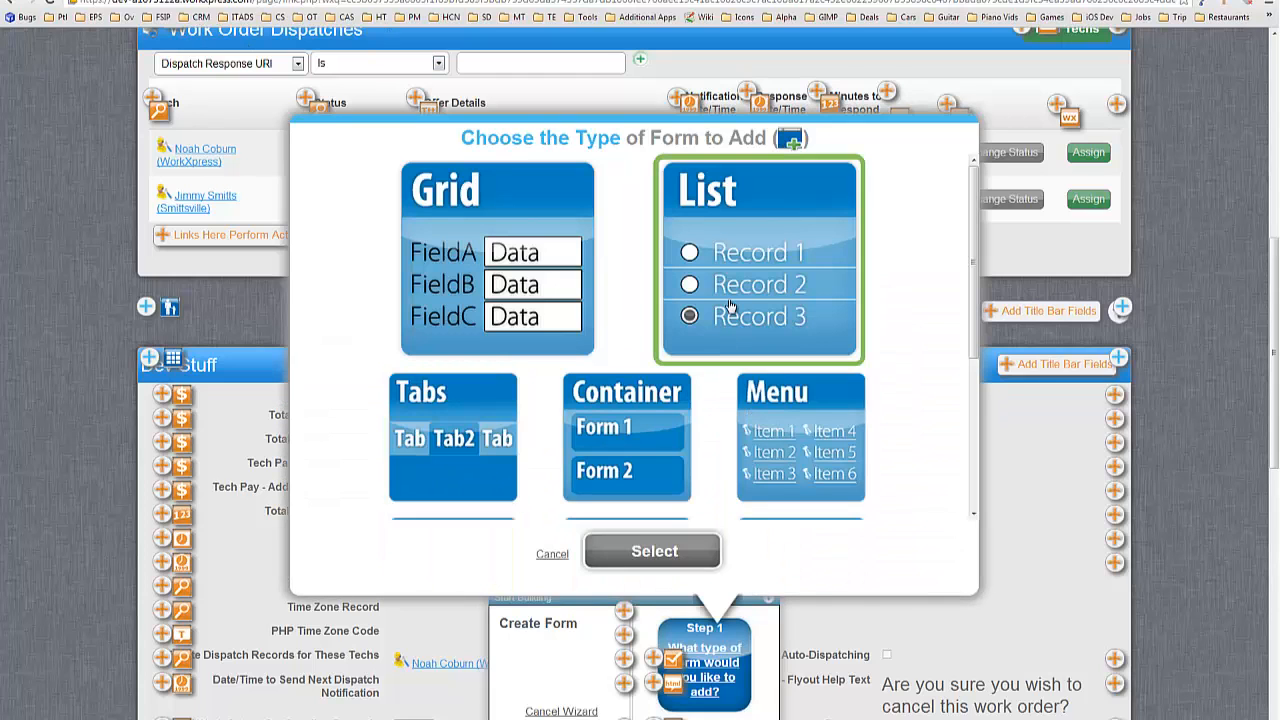
# Create a list of Work Order Dispatches related to this work order, keeping the default name.
pyautogui.click(700, 552)
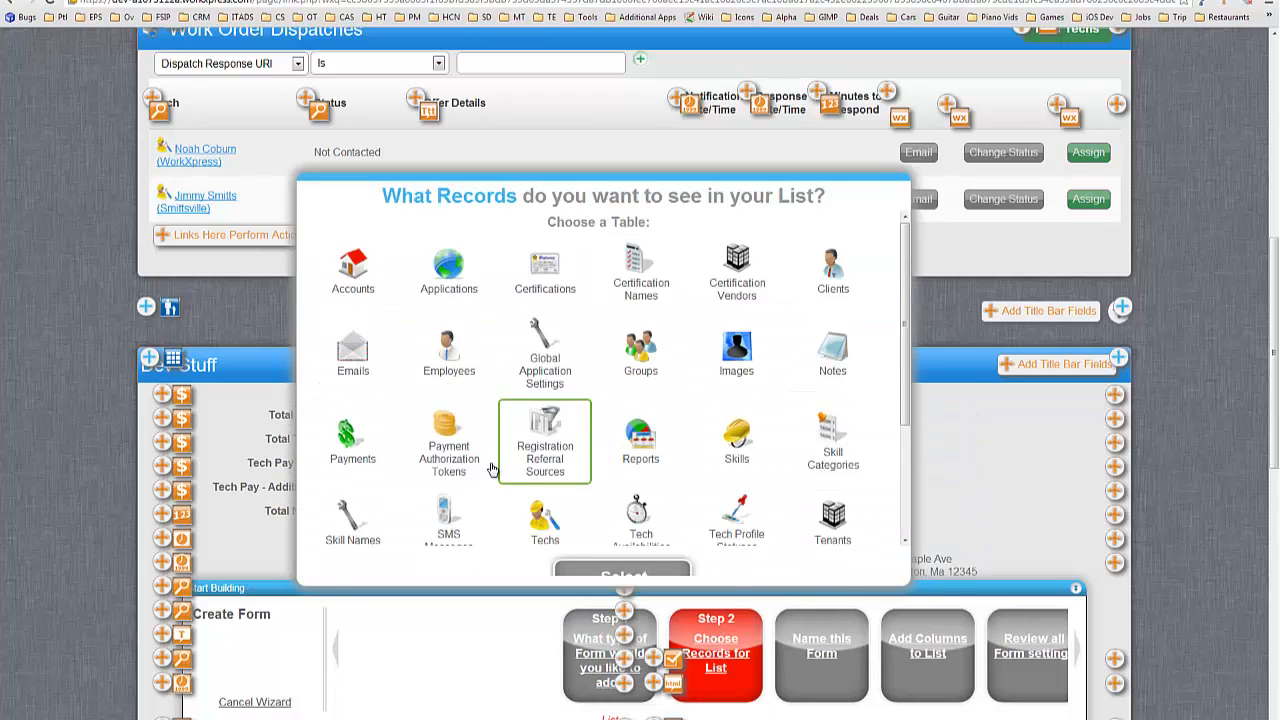
pyautogui.scroll(-3, 663, 340)
pyautogui.click(855, 397)
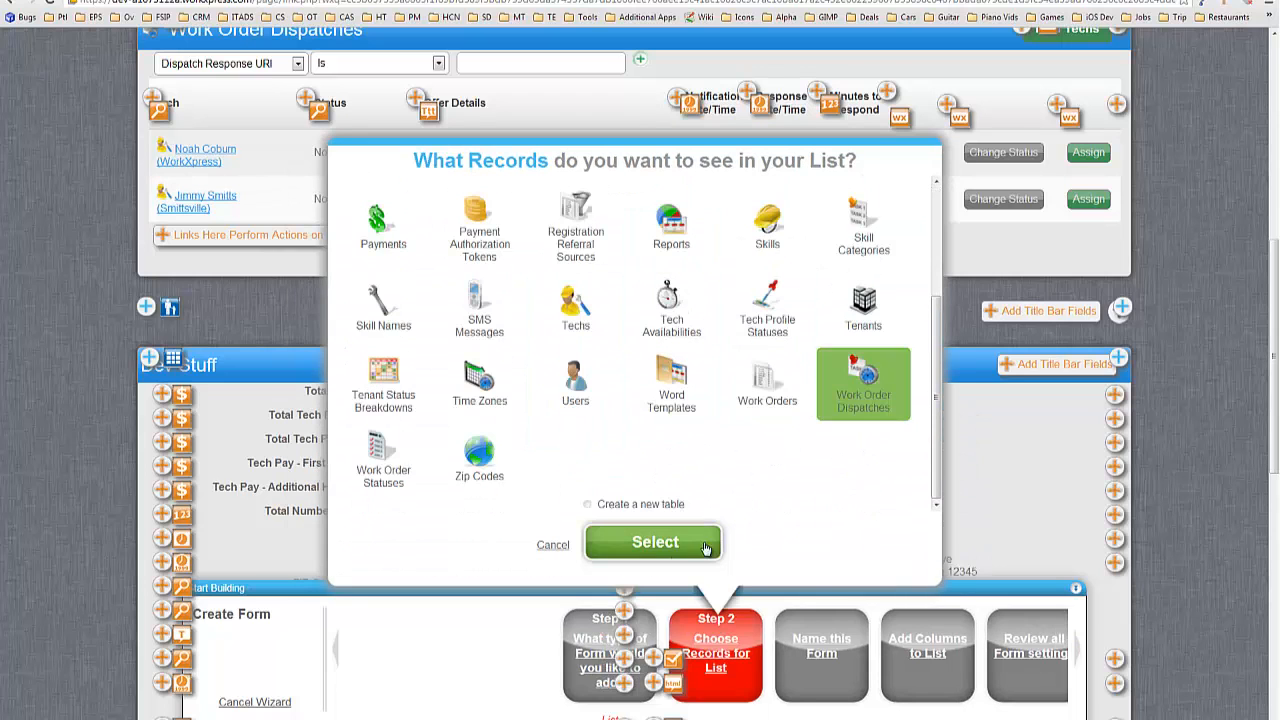
pyautogui.click(700, 540)
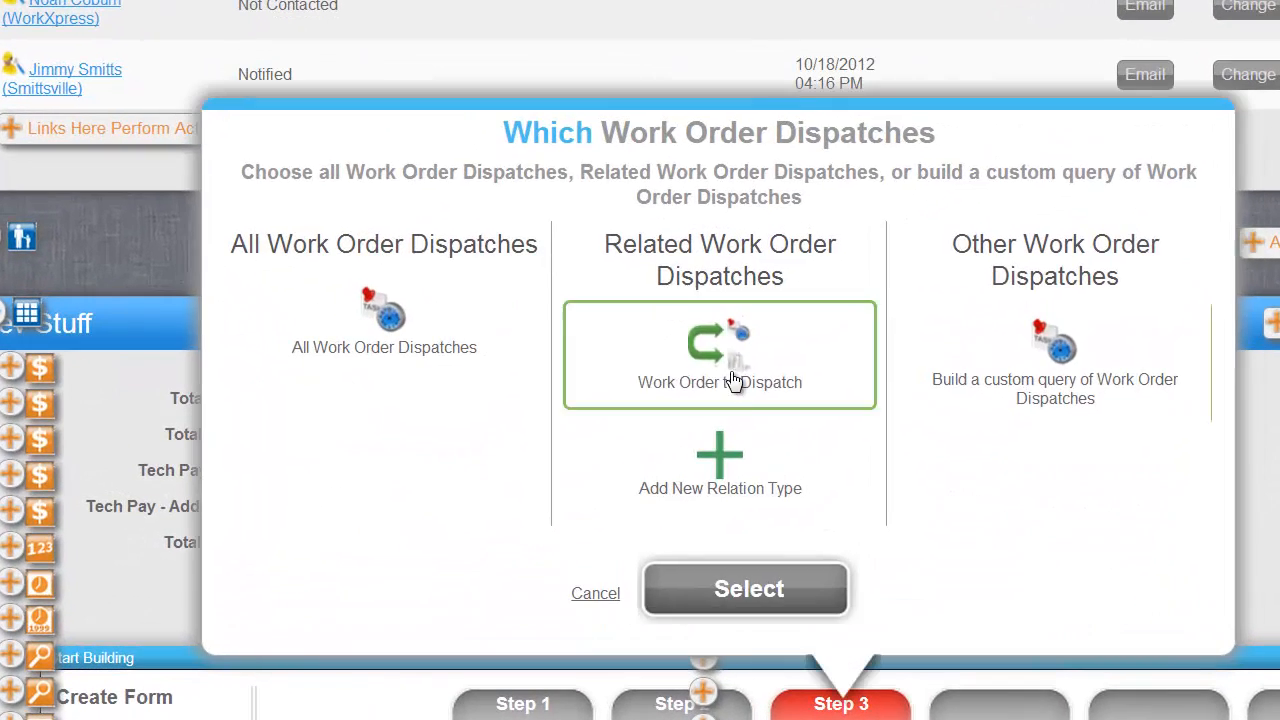
pyautogui.click(710, 551)
pyautogui.click(808, 604)
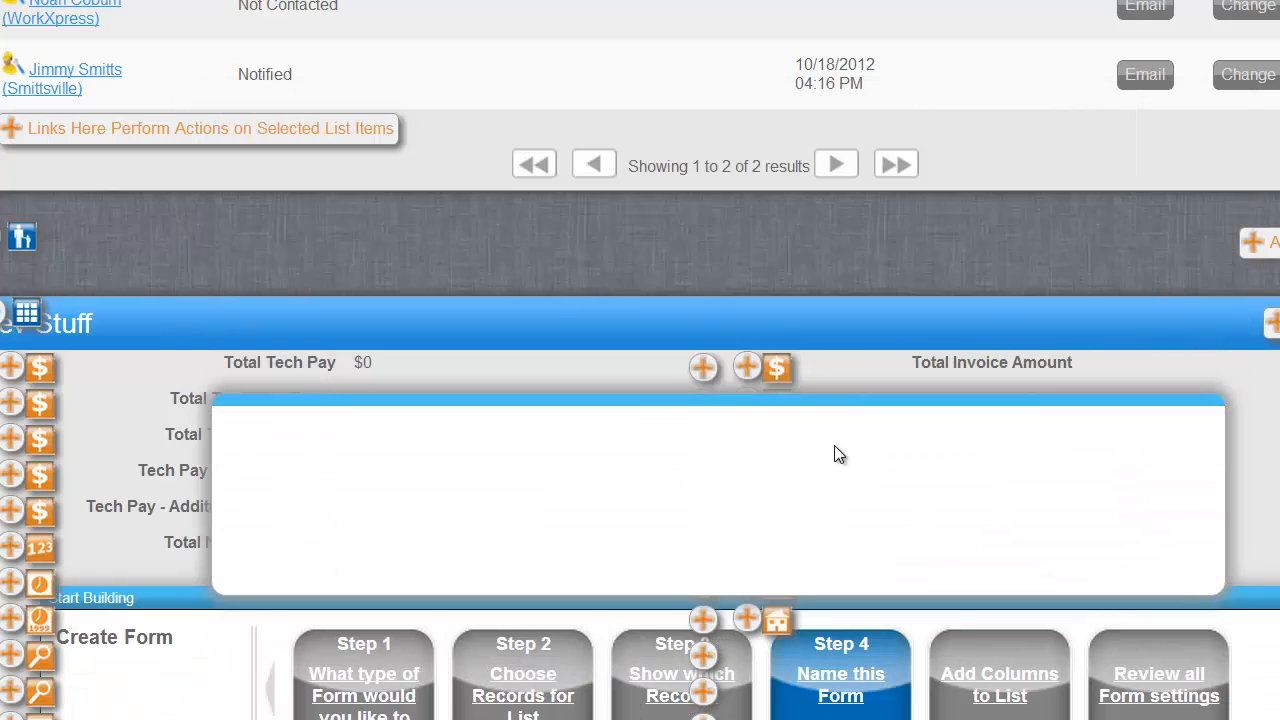
pyautogui.click(785, 525)
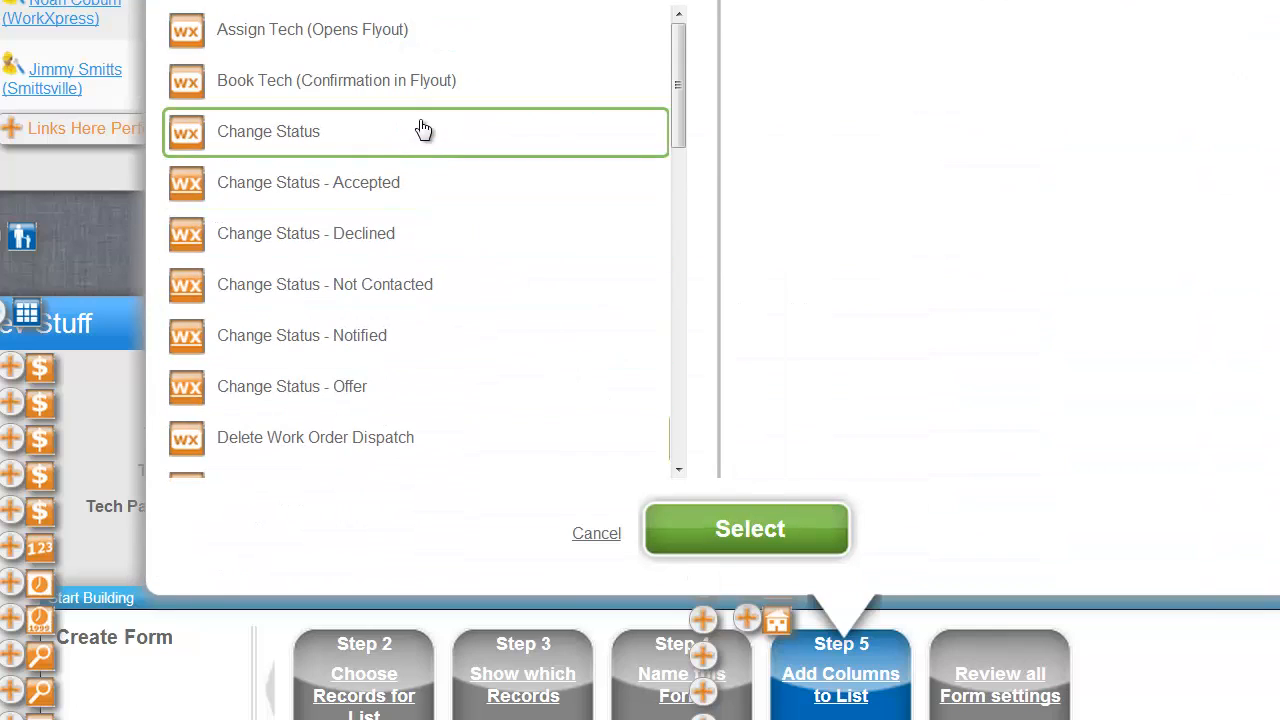
# Add Book Tech (Confirmation in Flyout), Tech and Status as the list's columns.
pyautogui.click(270, 96)
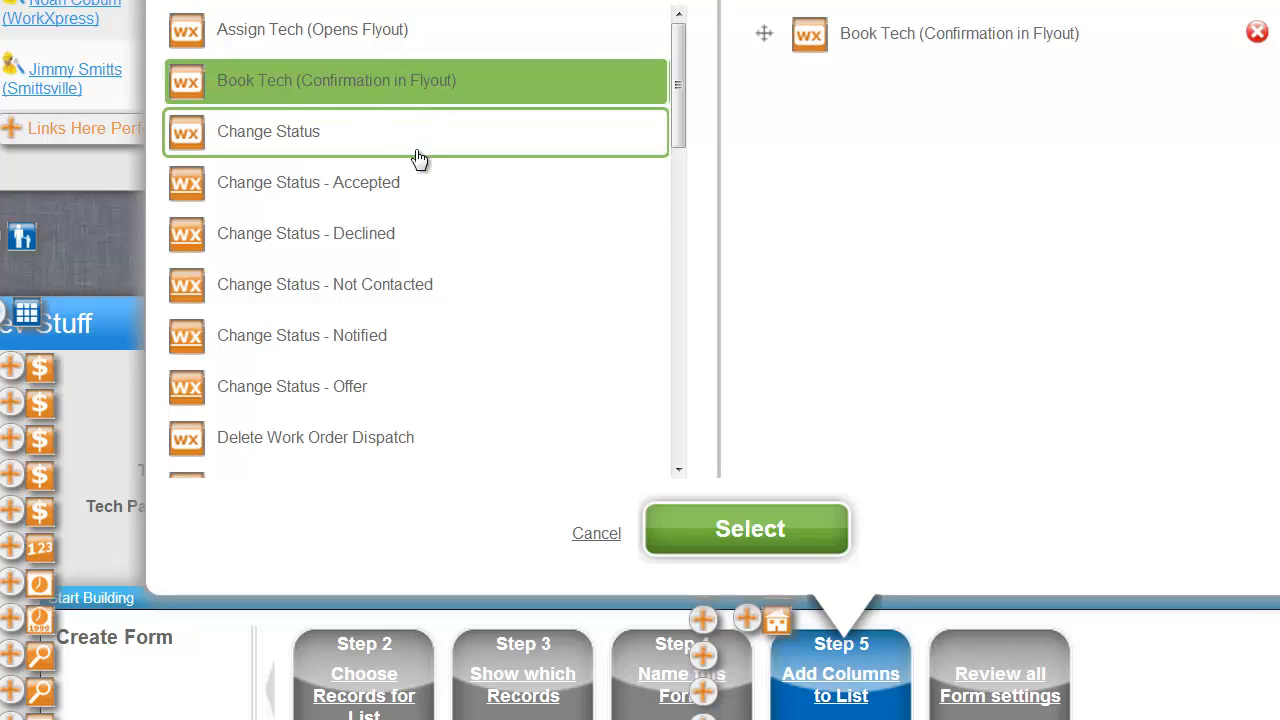
pyautogui.scroll(-2, 433, 178)
pyautogui.scroll(-10, 425, 180)
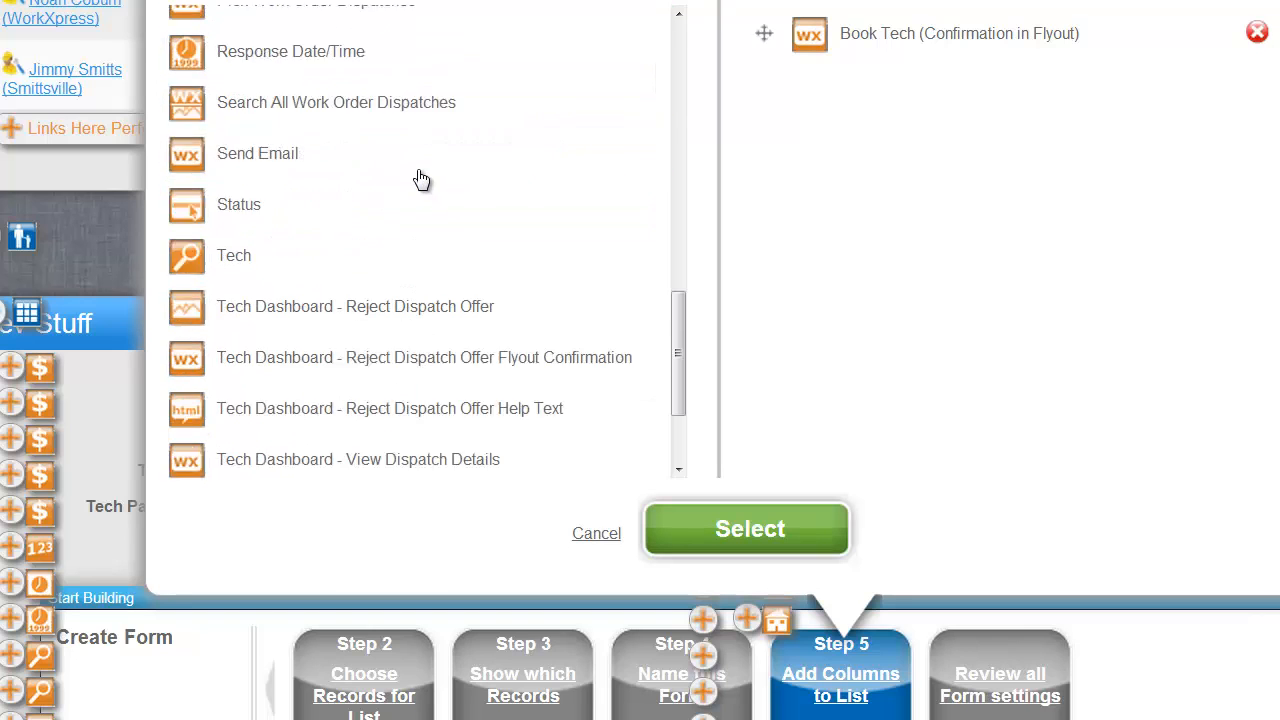
pyautogui.click(285, 172)
pyautogui.scroll(-3, 450, 242)
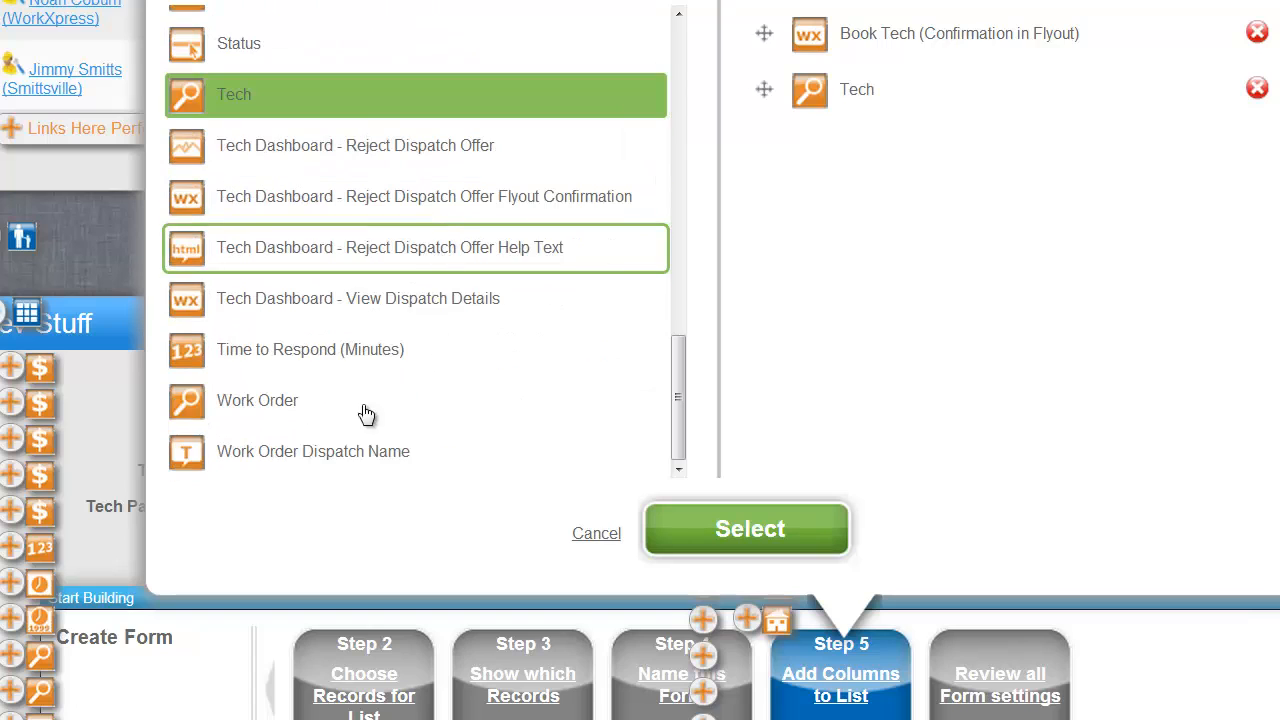
pyautogui.click(250, 55)
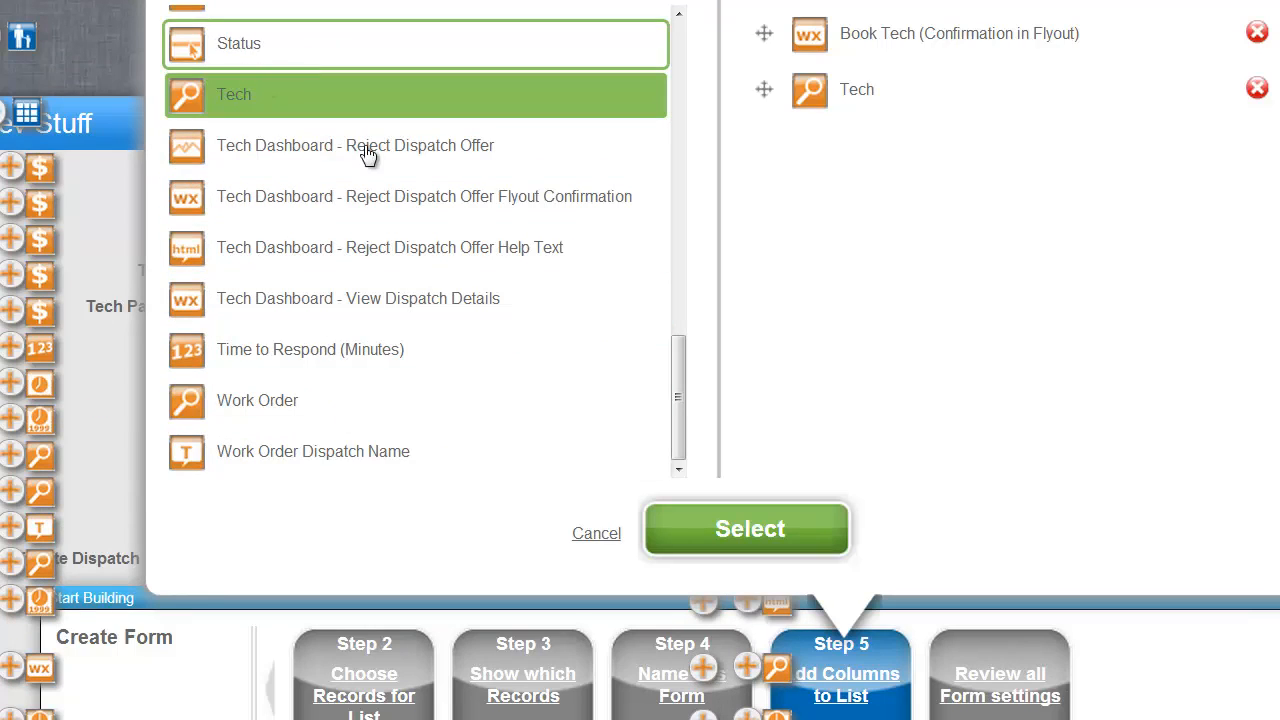
pyautogui.click(728, 530)
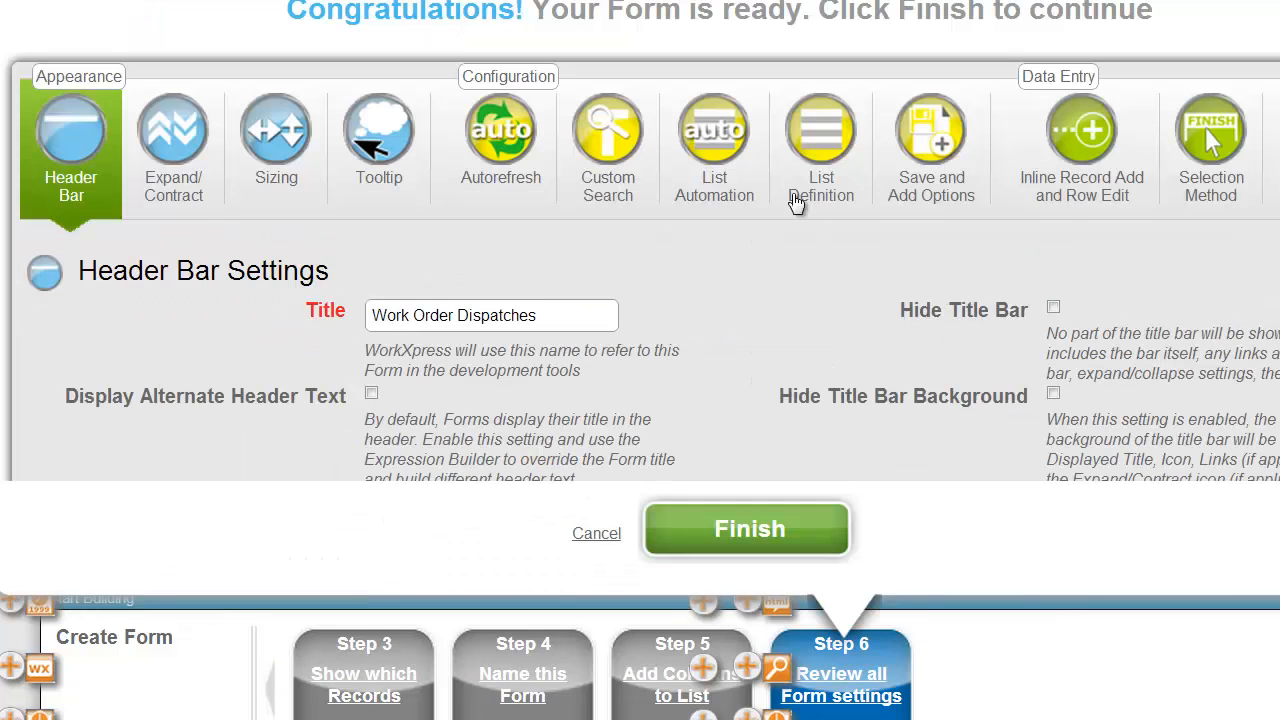
# Turn off the find-and-relate, add-and-relate and remove-selected links in List Automation.
pyautogui.click(725, 182)
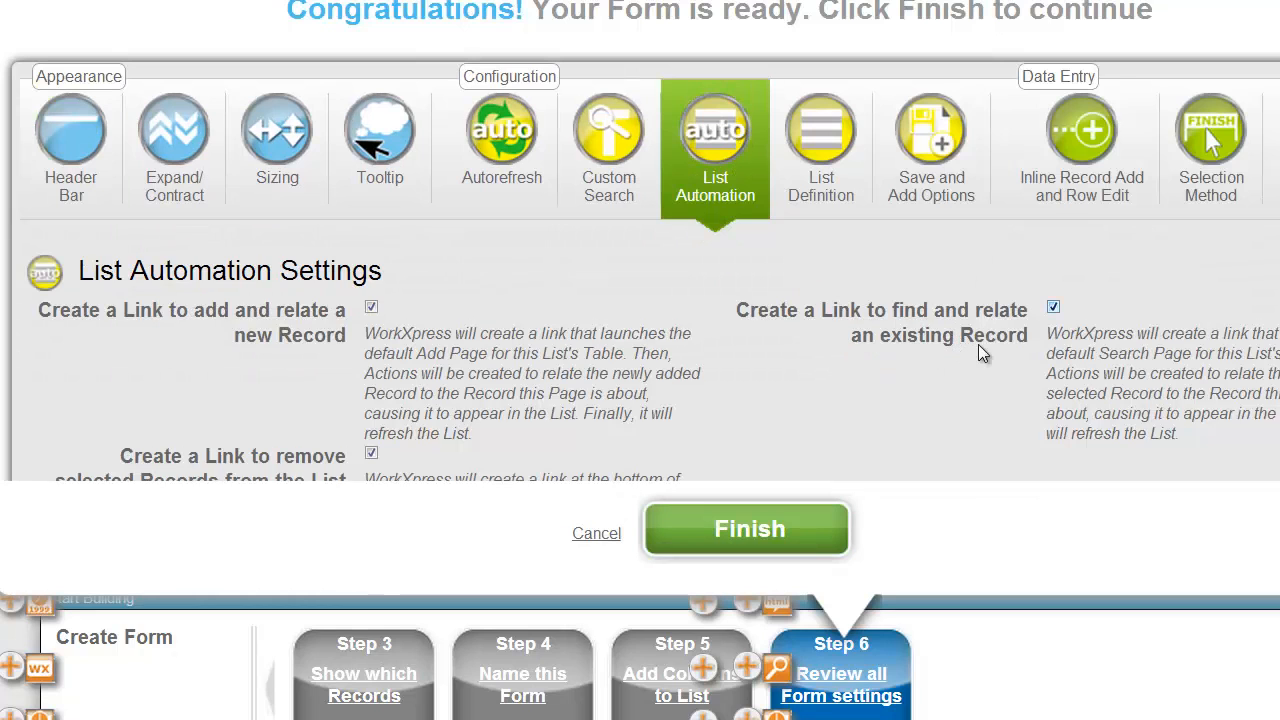
pyautogui.click(1053, 307)
pyautogui.click(371, 307)
pyautogui.click(371, 453)
# Clear the Form Icon value under Header Bar and finish the list wizard.
pyautogui.click(63, 165)
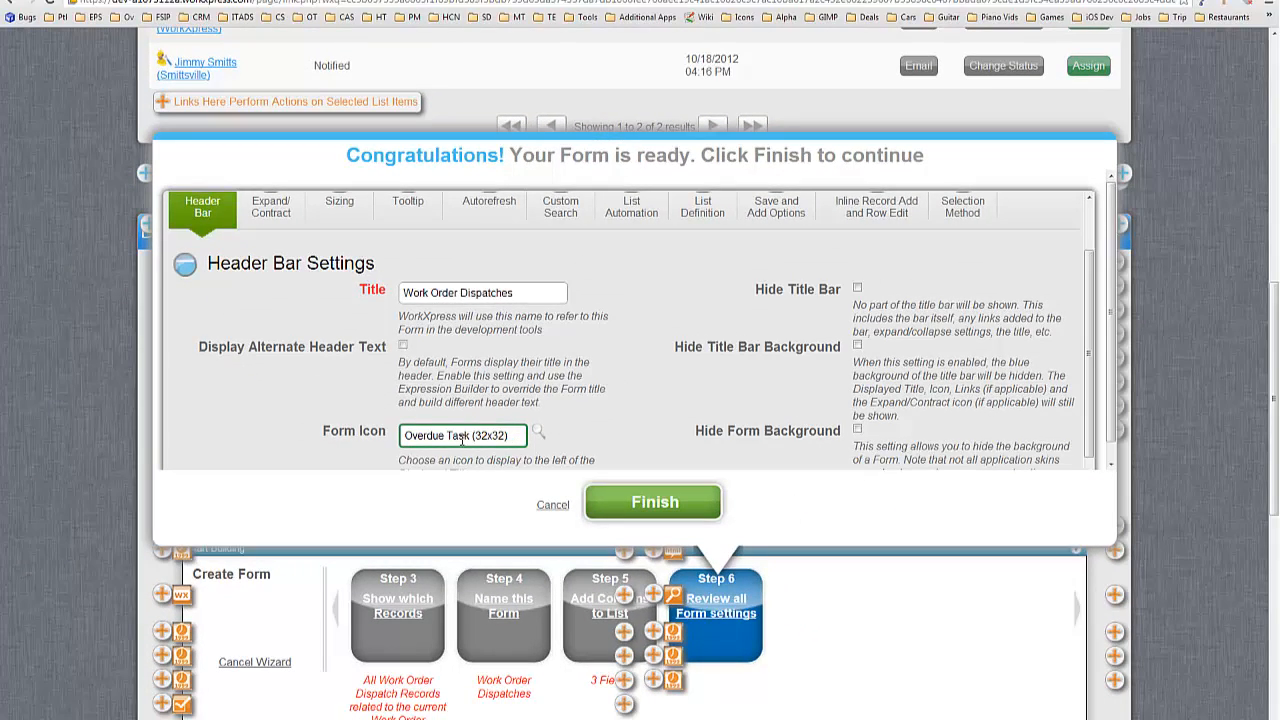
pyautogui.tripleClick(462, 438)
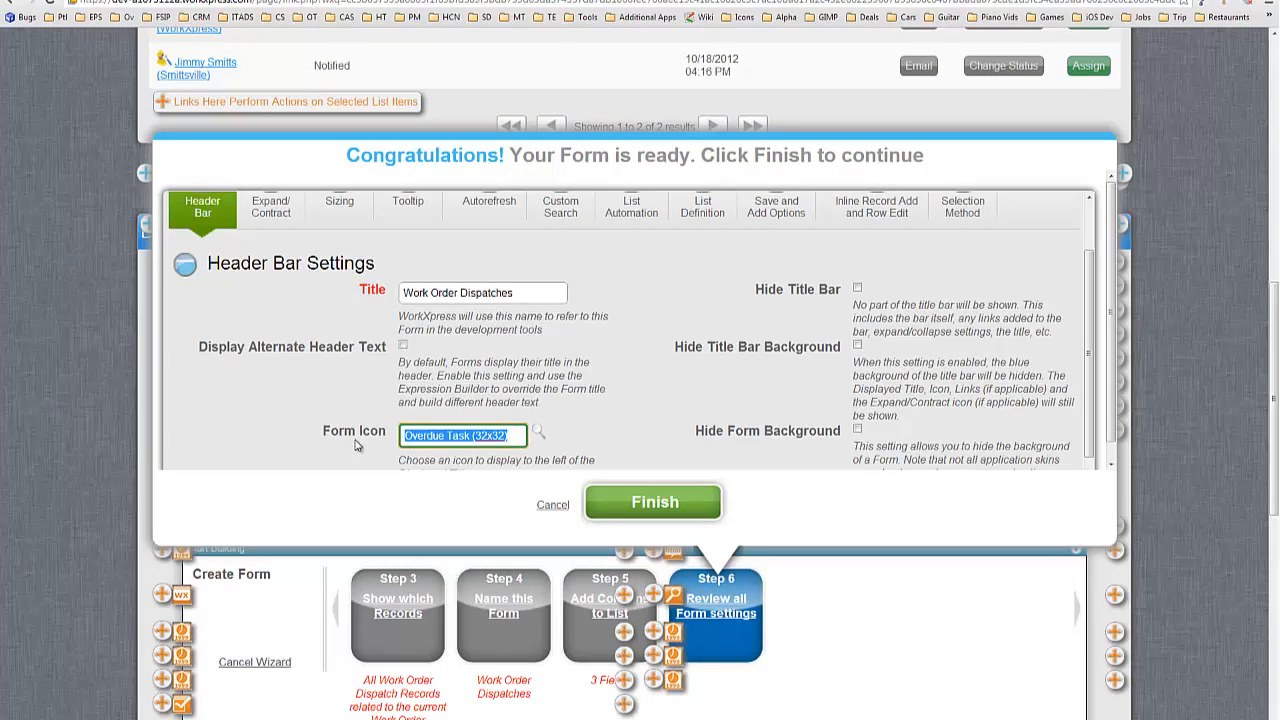
pyautogui.press('BackSpace')
pyautogui.click(638, 492)
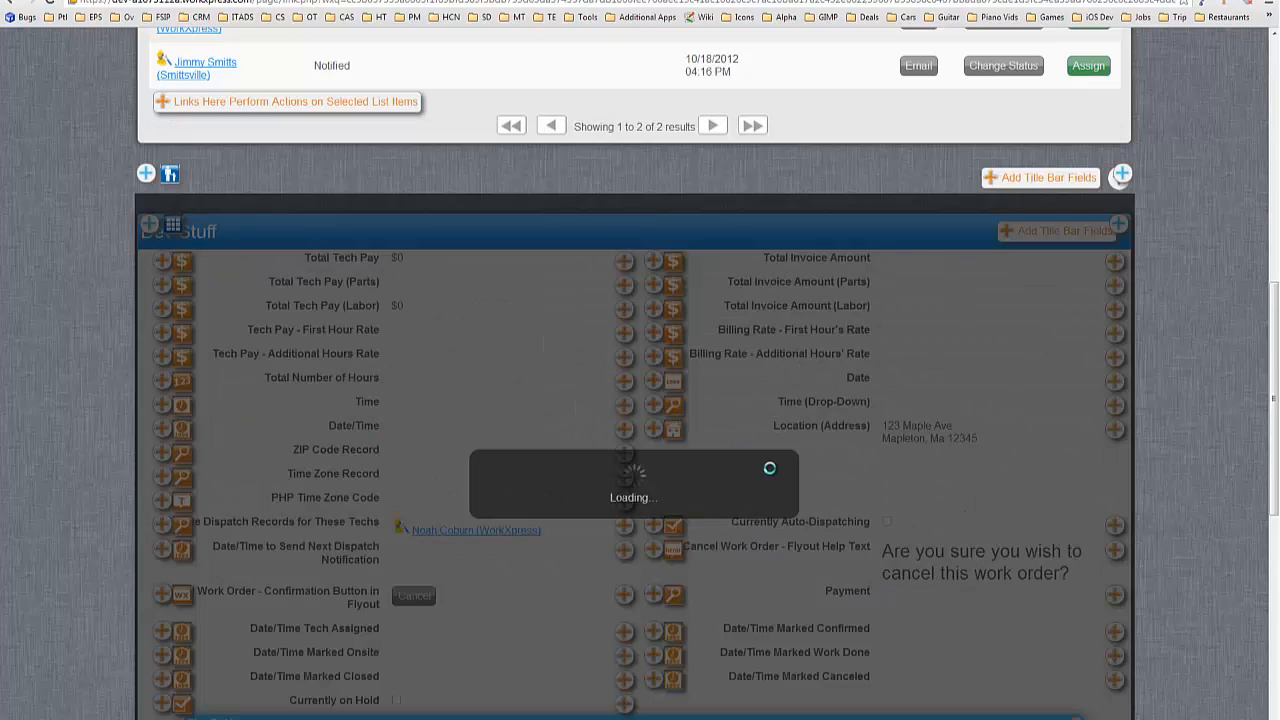
# Turn on action mode and open the actions of the new list's Book Tech column.
pyautogui.scroll(-3, 476, 470)
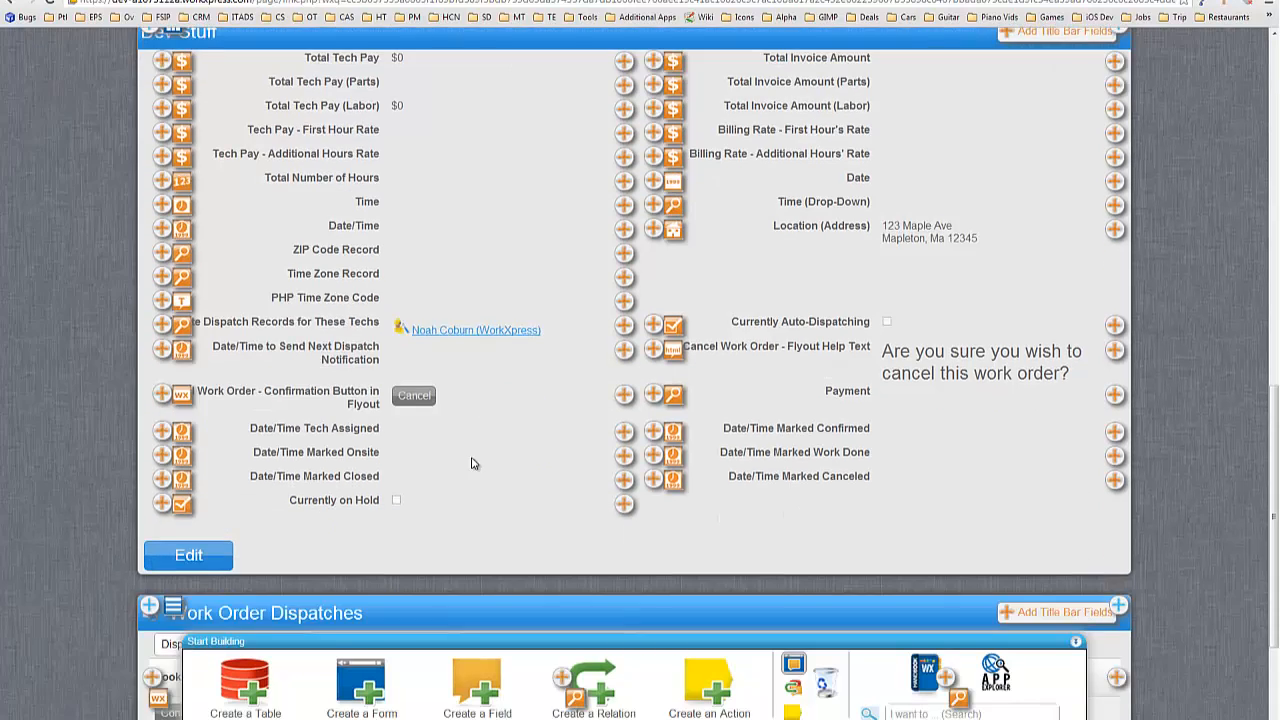
pyautogui.scroll(-1, 340, 497)
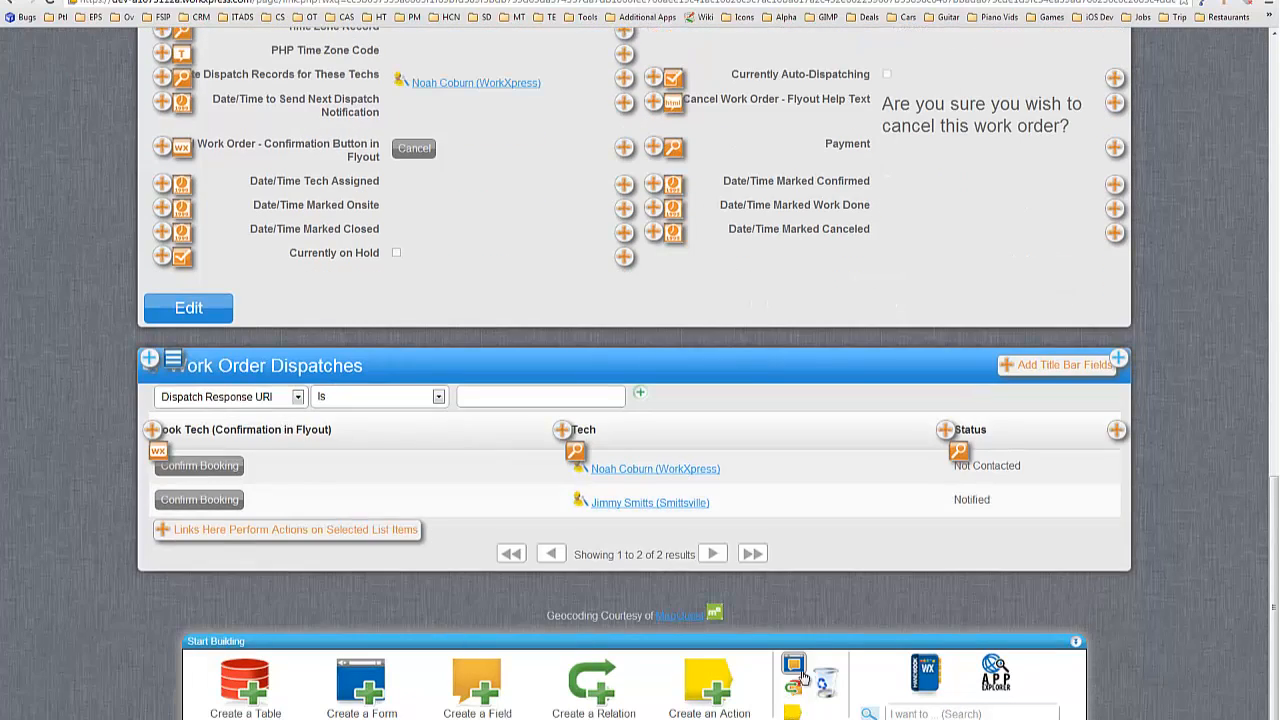
pyautogui.click(794, 711)
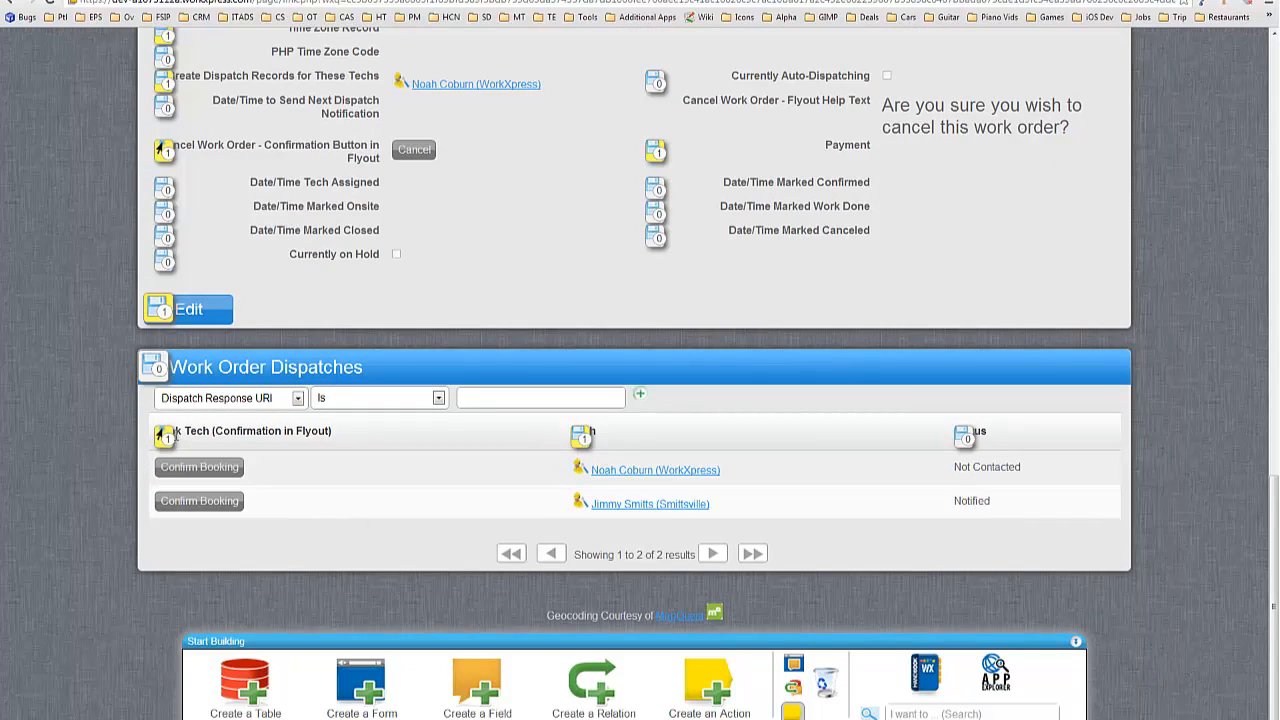
pyautogui.click(165, 150)
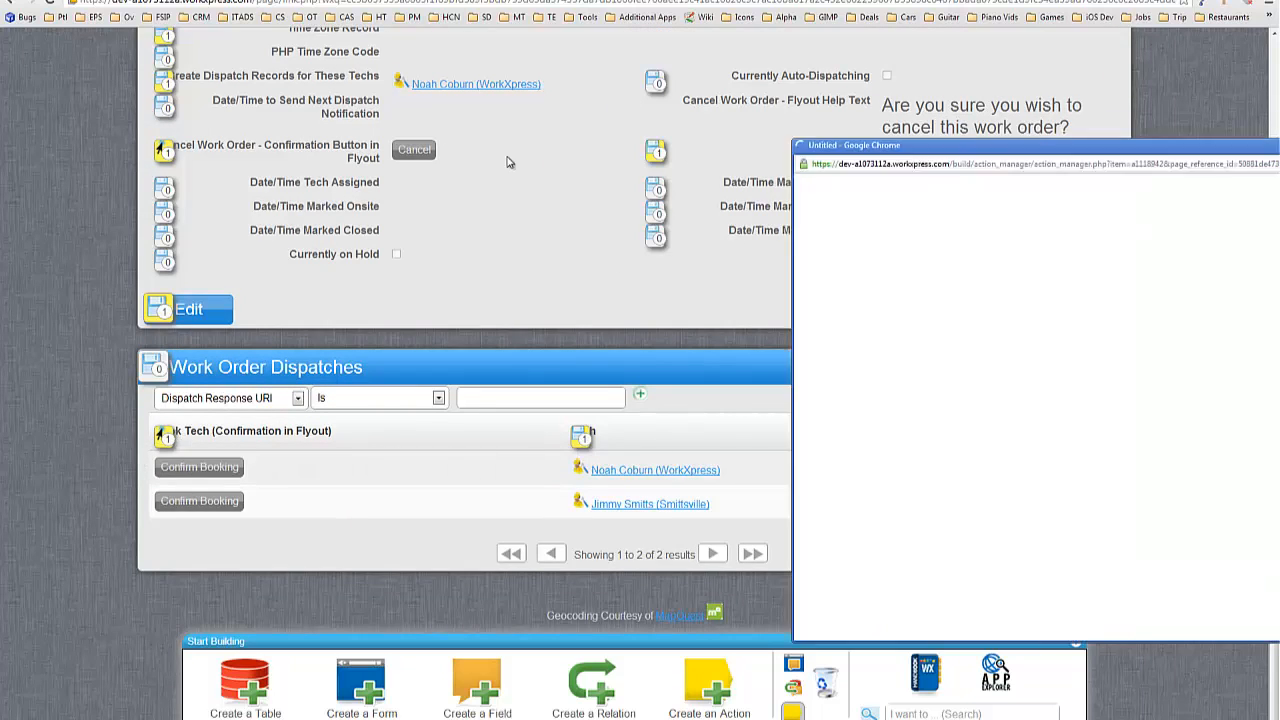
# Maximize the Action Manager and add a Run Function step inside Book This Tech.
pyautogui.moveTo(436, 126); pyautogui.dragTo(559, 90)
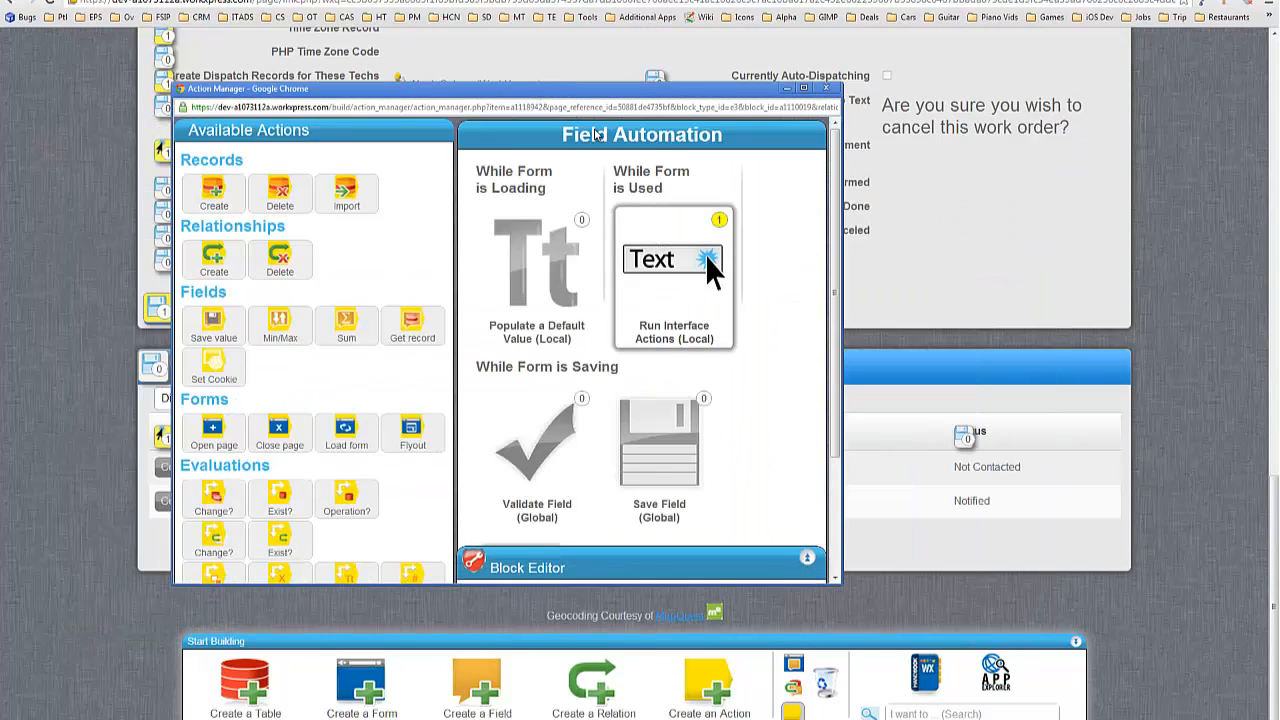
pyautogui.click(804, 88)
pyautogui.click(480, 386)
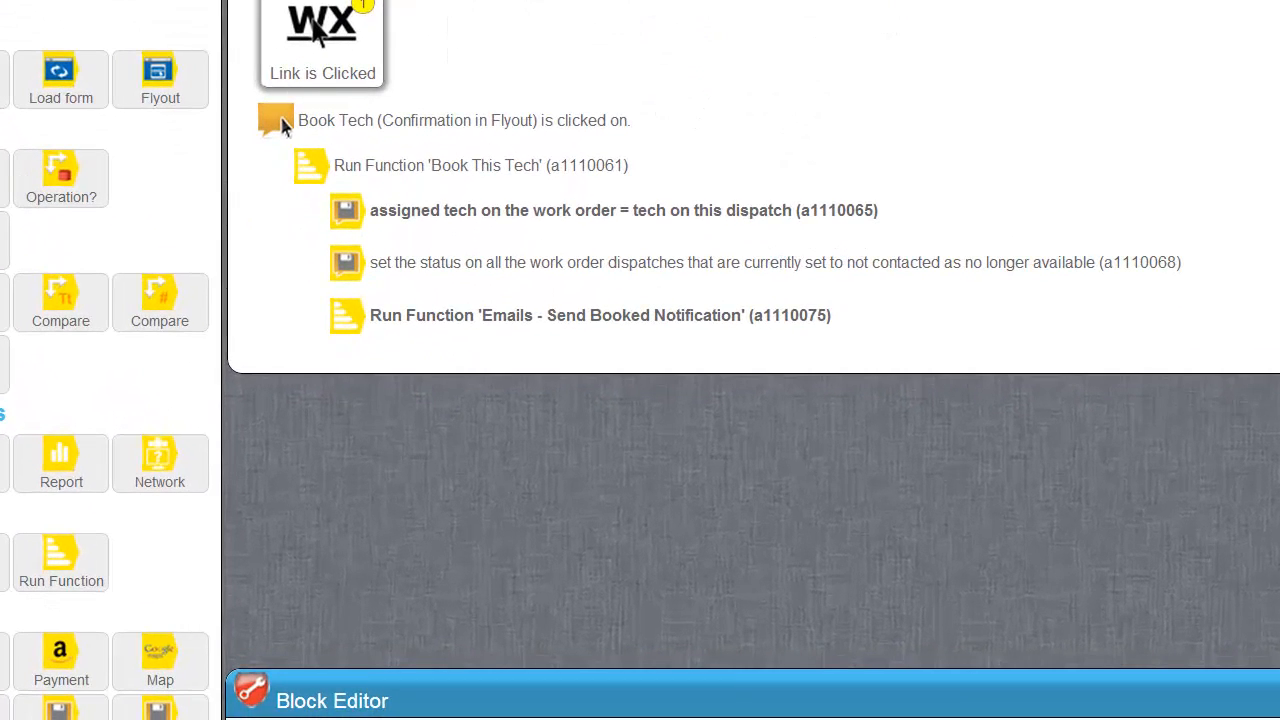
pyautogui.moveTo(84, 588); pyautogui.dragTo(420, 302)
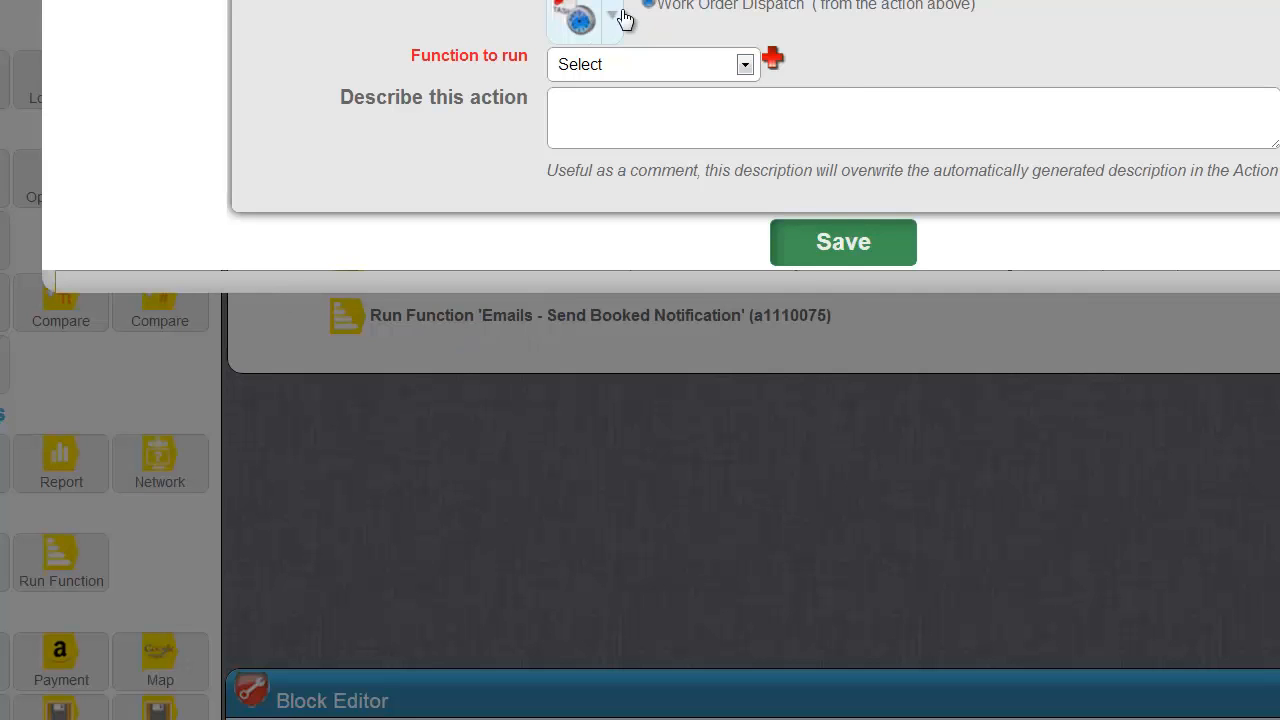
# Point the step at the dispatch's related Work Order, run Set Status, and save.
pyautogui.click(613, 17)
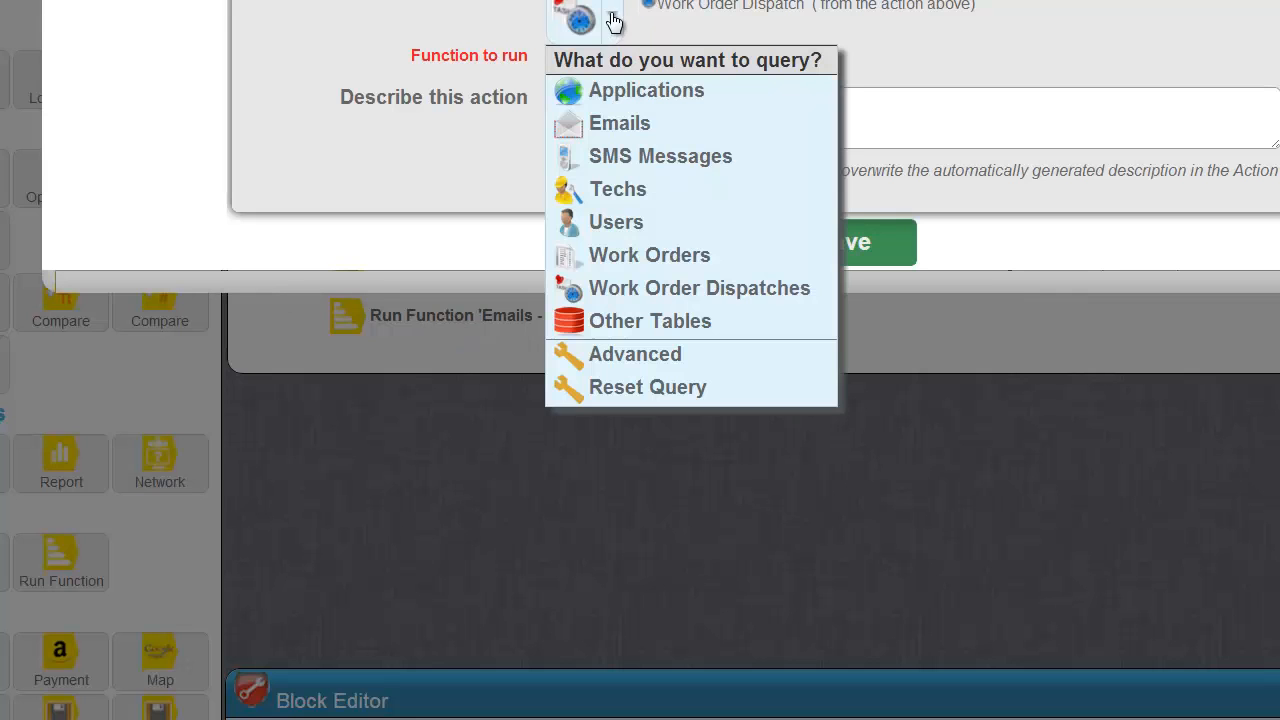
pyautogui.click(658, 258)
pyautogui.click(1018, 384)
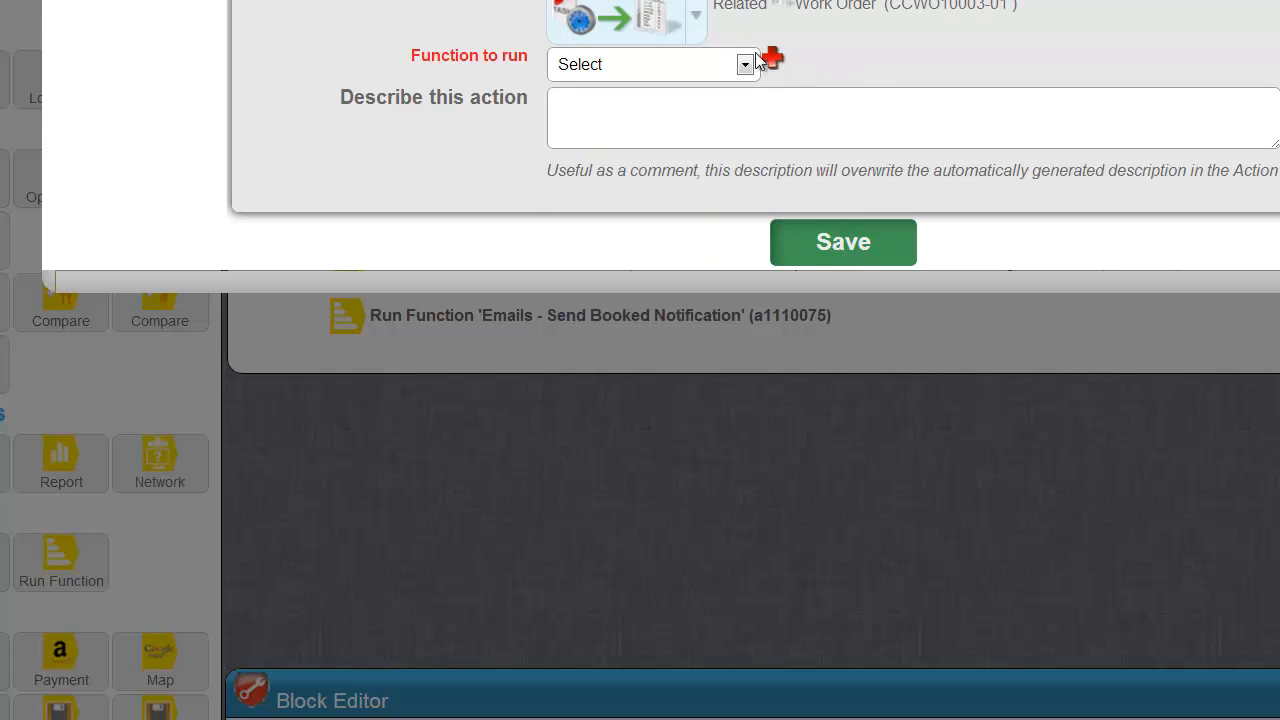
pyautogui.click(728, 64)
pyautogui.click(611, 326)
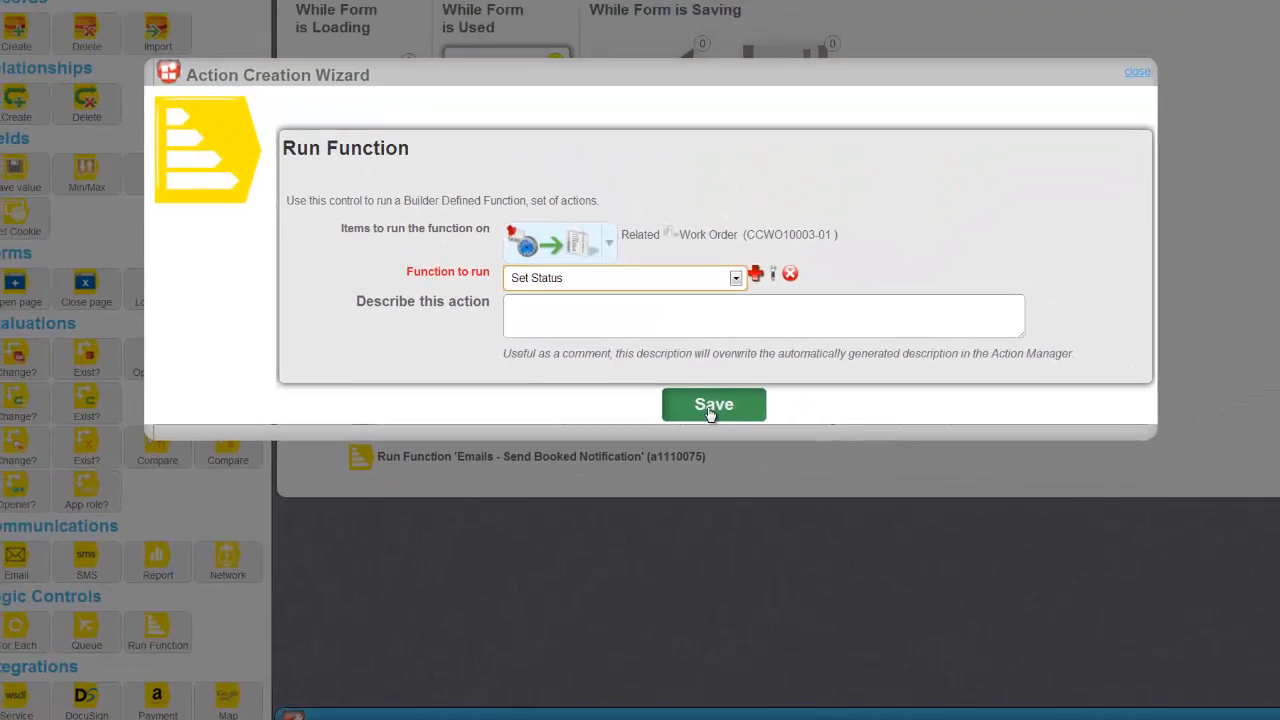
pyautogui.click(785, 318)
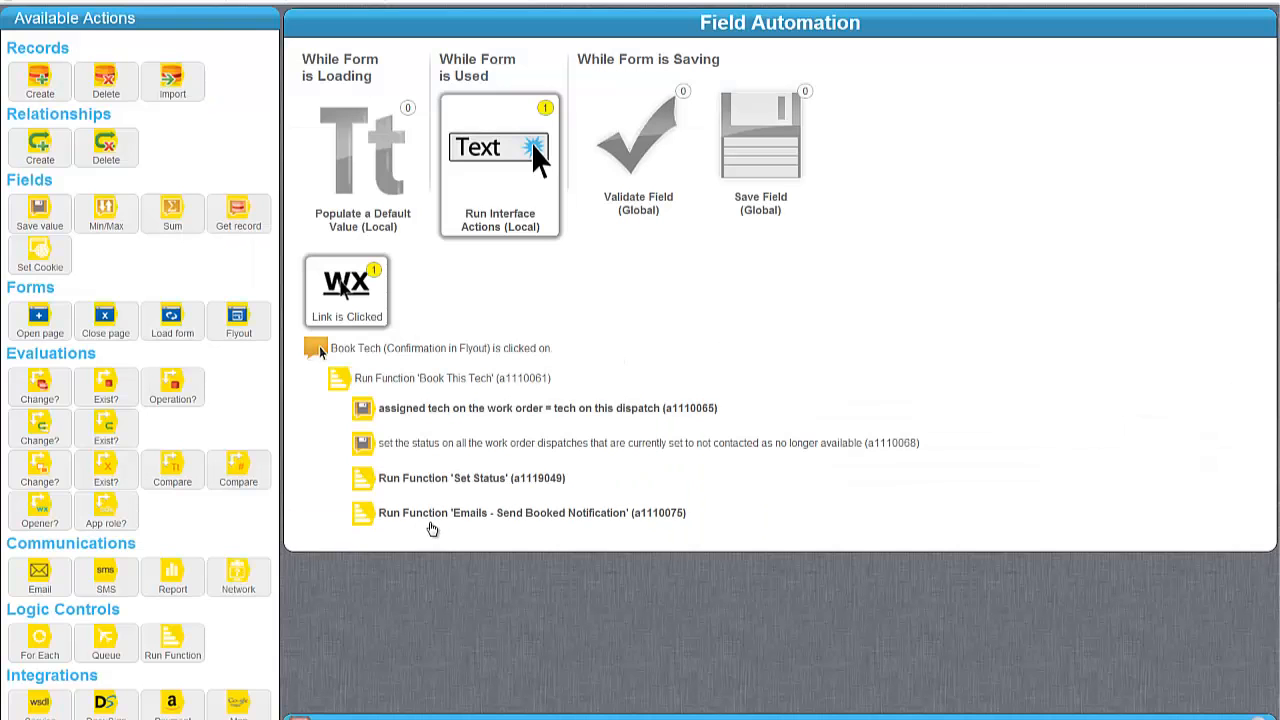
# Expand Set Status's conditions: canceled, on hold, closed, work done, onsite, confirmed, tech assigned.
pyautogui.click(440, 478)
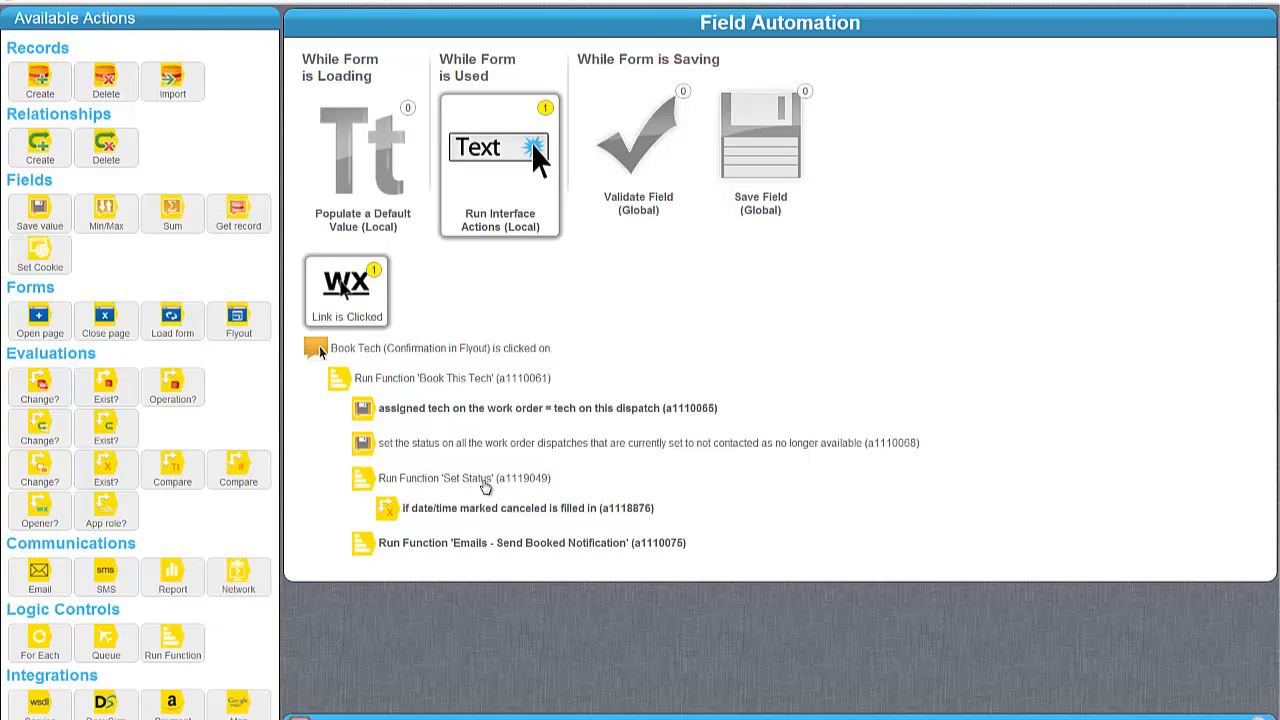
pyautogui.click(487, 508)
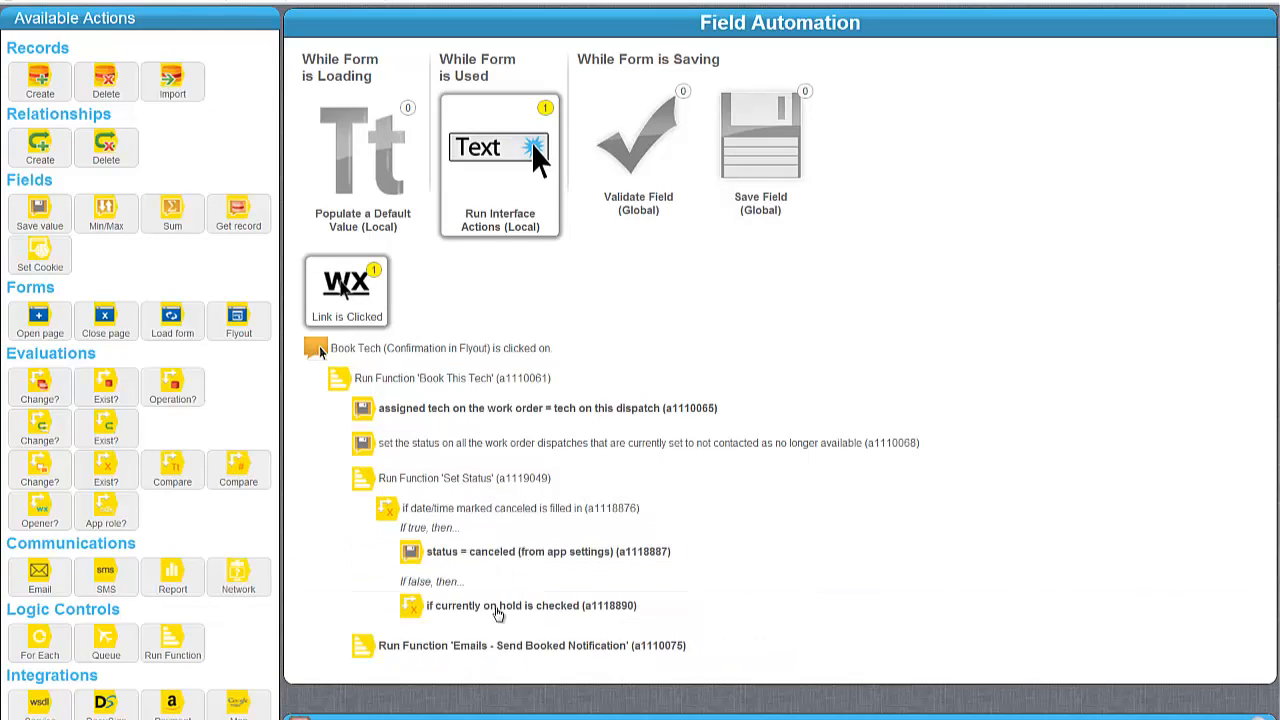
pyautogui.click(498, 614)
pyautogui.scroll(-1, 566, 580)
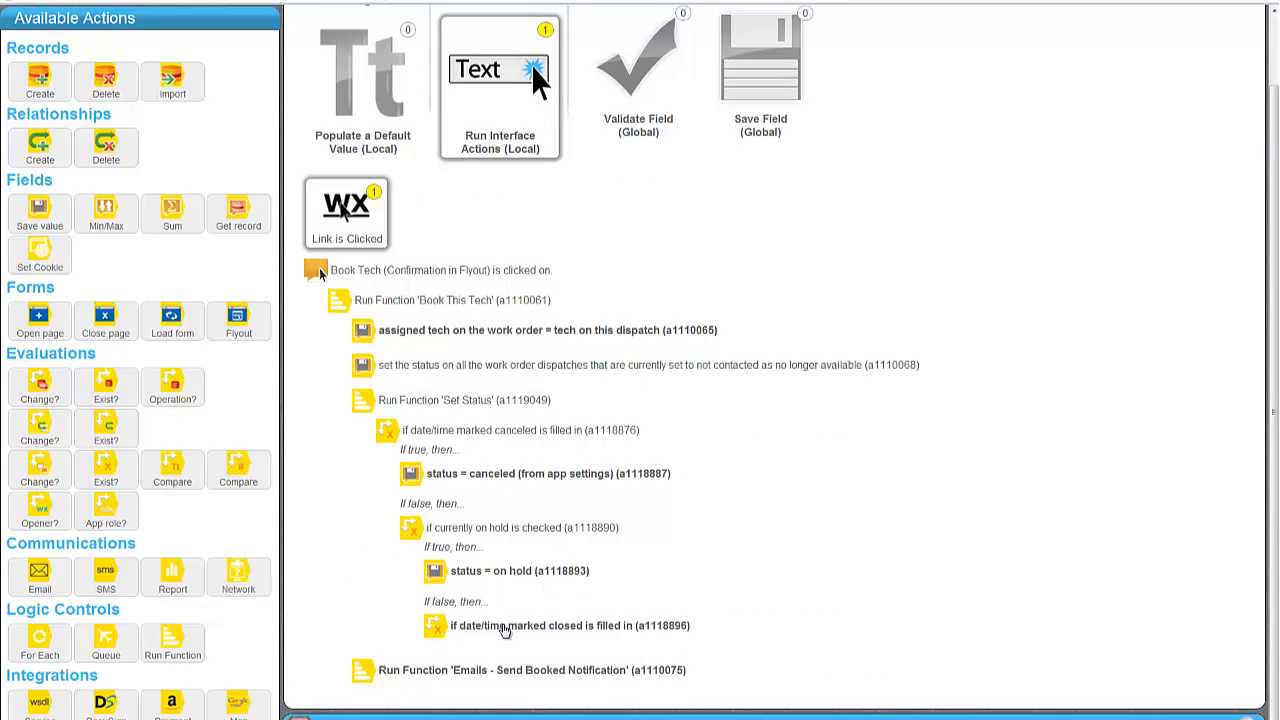
pyautogui.click(505, 627)
pyautogui.scroll(-1, 612, 540)
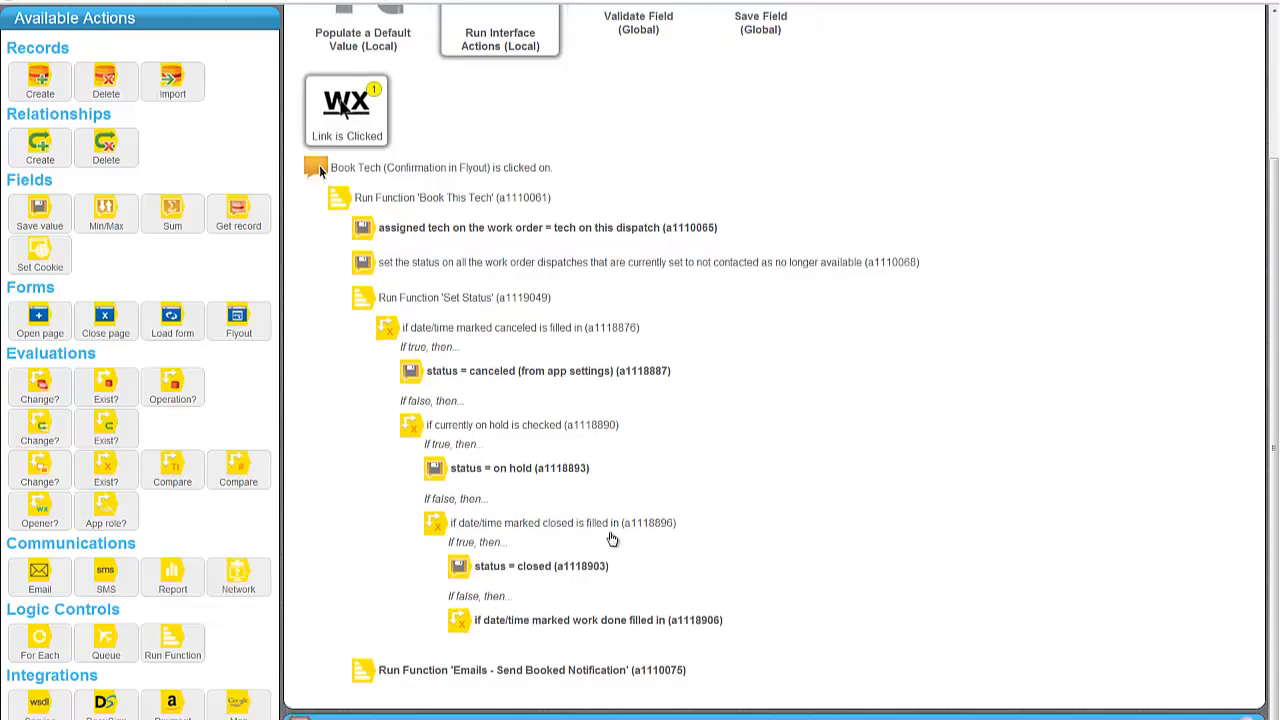
pyautogui.click(561, 624)
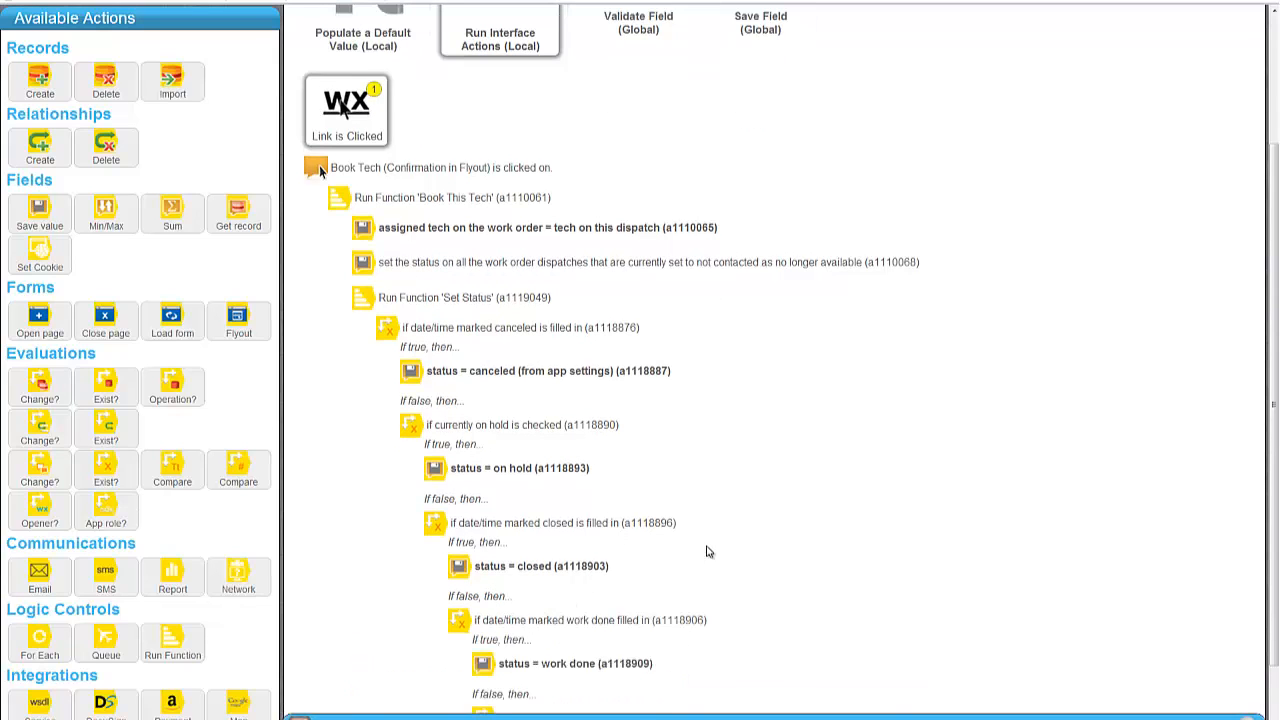
pyautogui.scroll(-1, 704, 550)
pyautogui.click(555, 617)
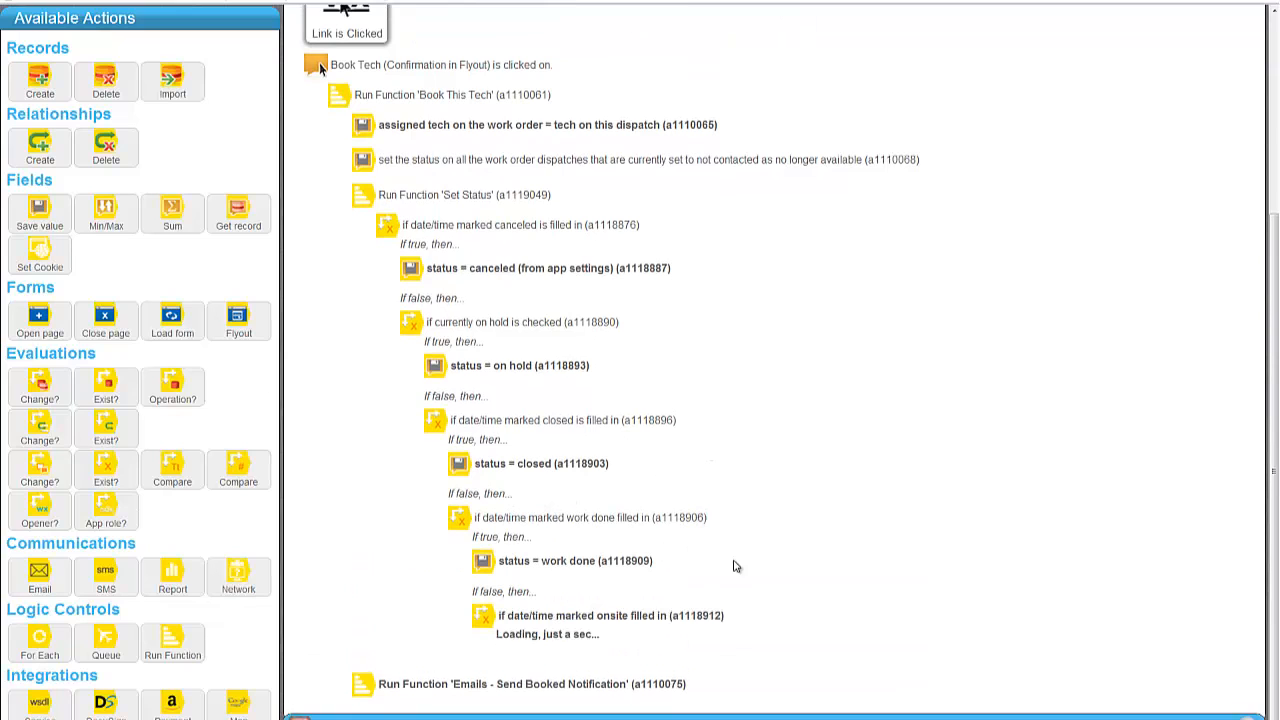
pyautogui.scroll(-1, 585, 645)
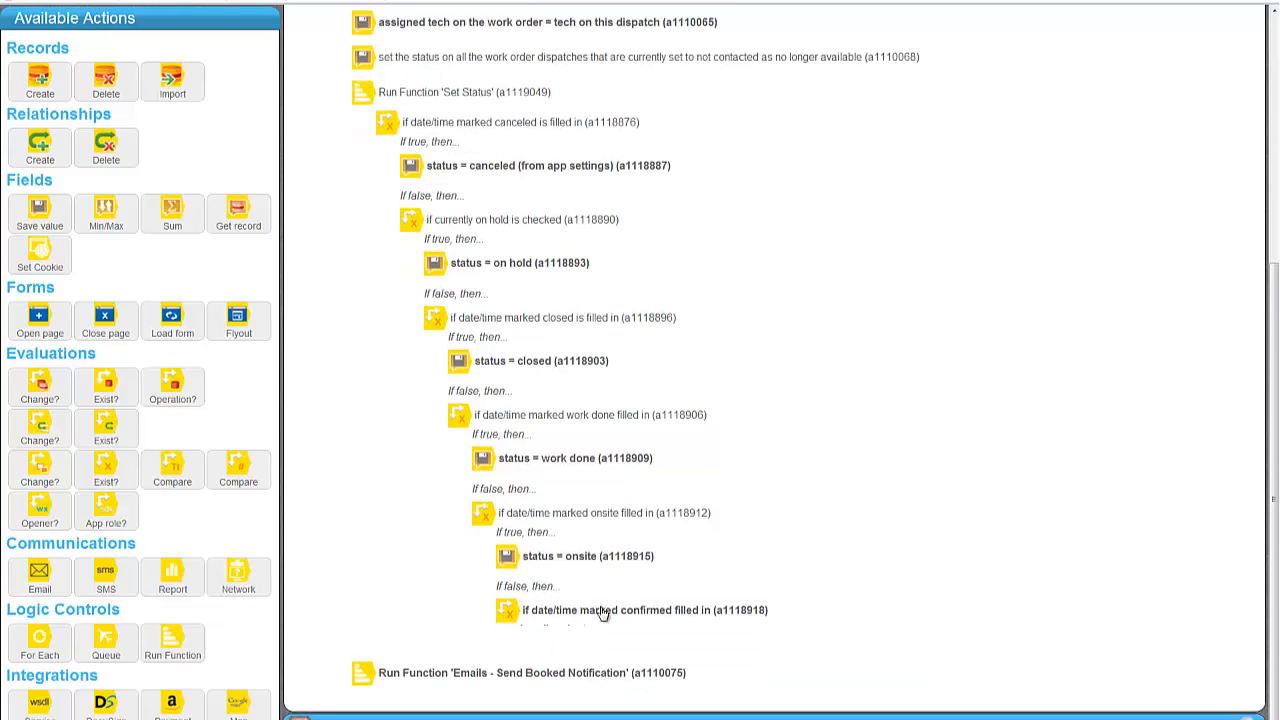
pyautogui.click(675, 611)
pyautogui.scroll(-1, 674, 614)
pyautogui.click(626, 613)
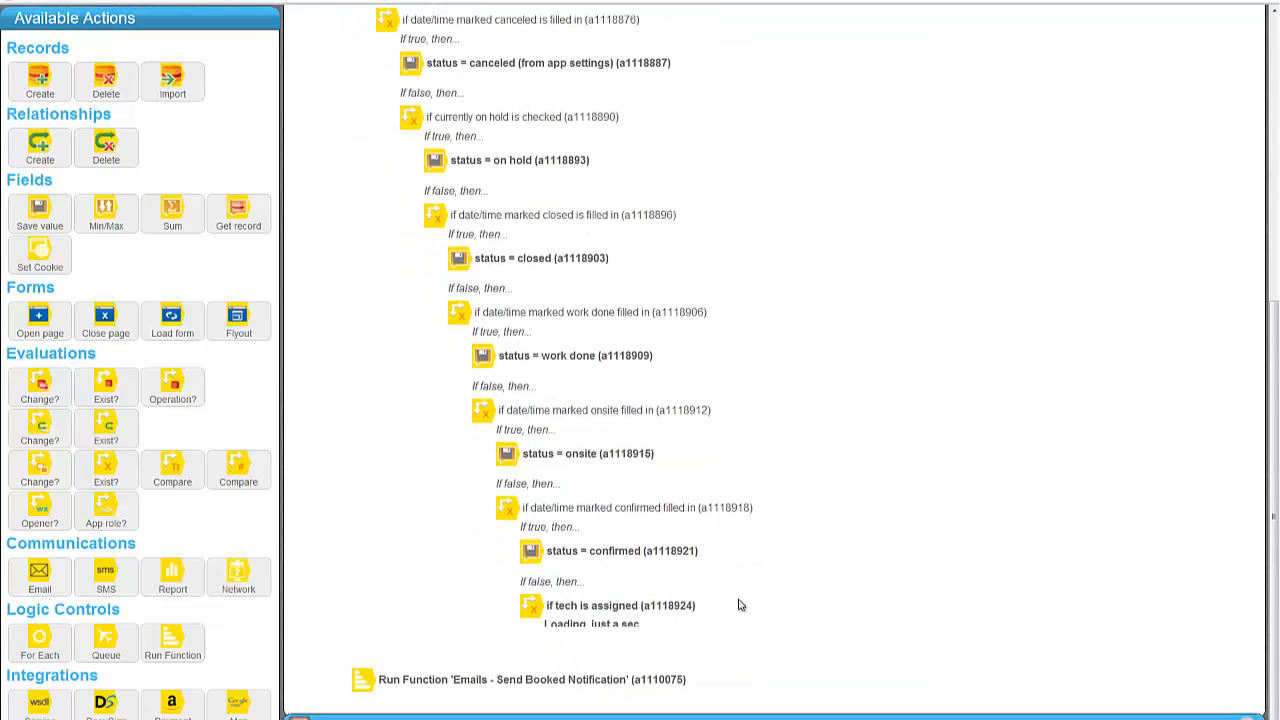
pyautogui.scroll(-1, 577, 546)
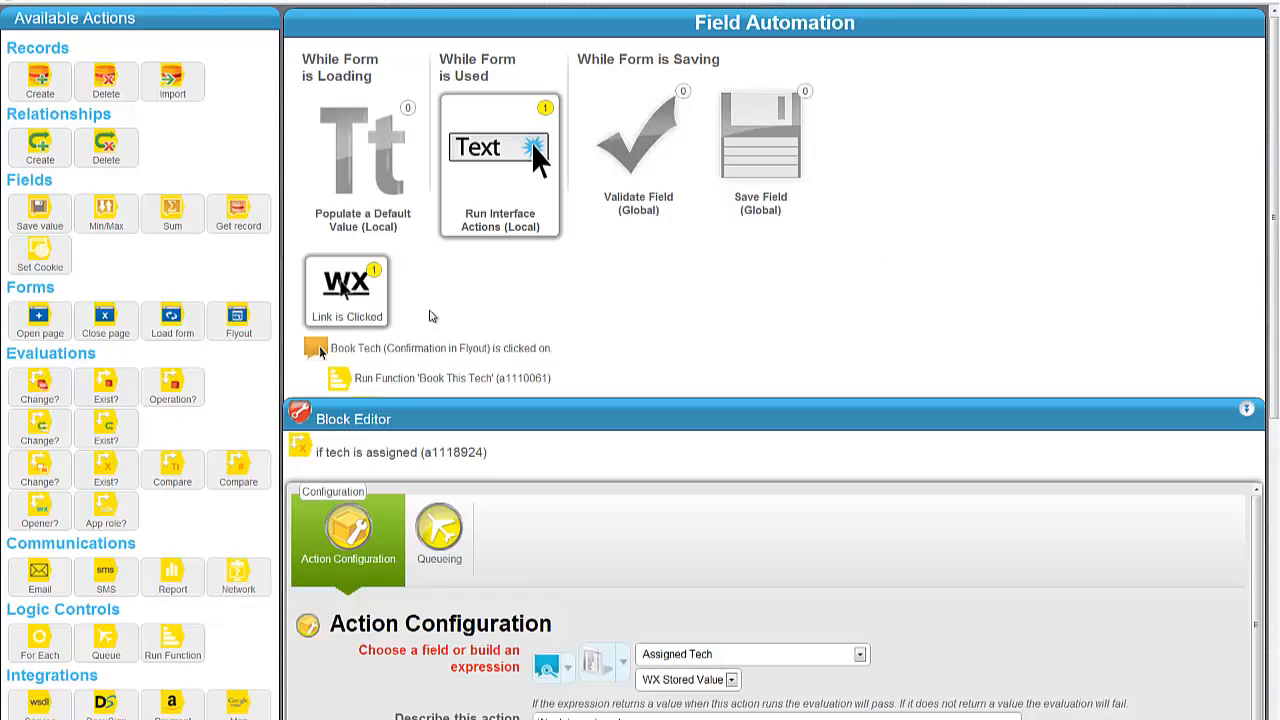
pyautogui.scroll(-3, 435, 229)
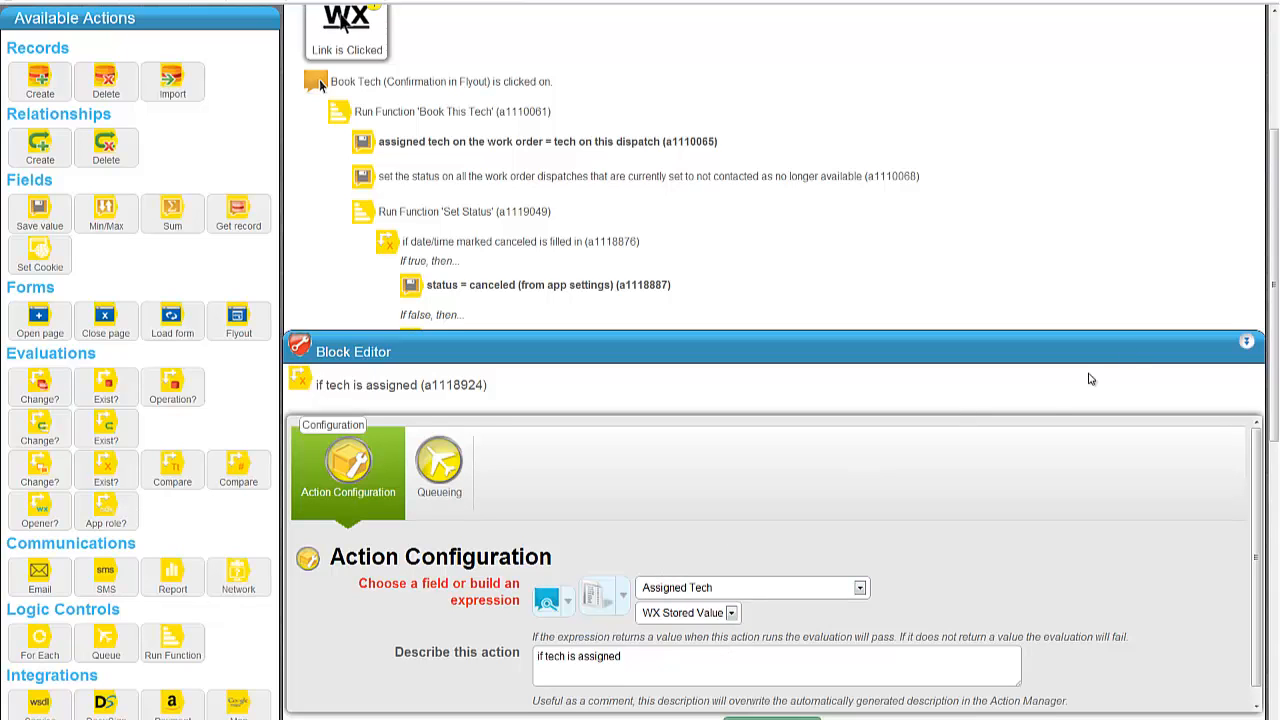
# Collapse the Block Editor and drag a Save value action into Book This Tech.
pyautogui.click(1135, 350)
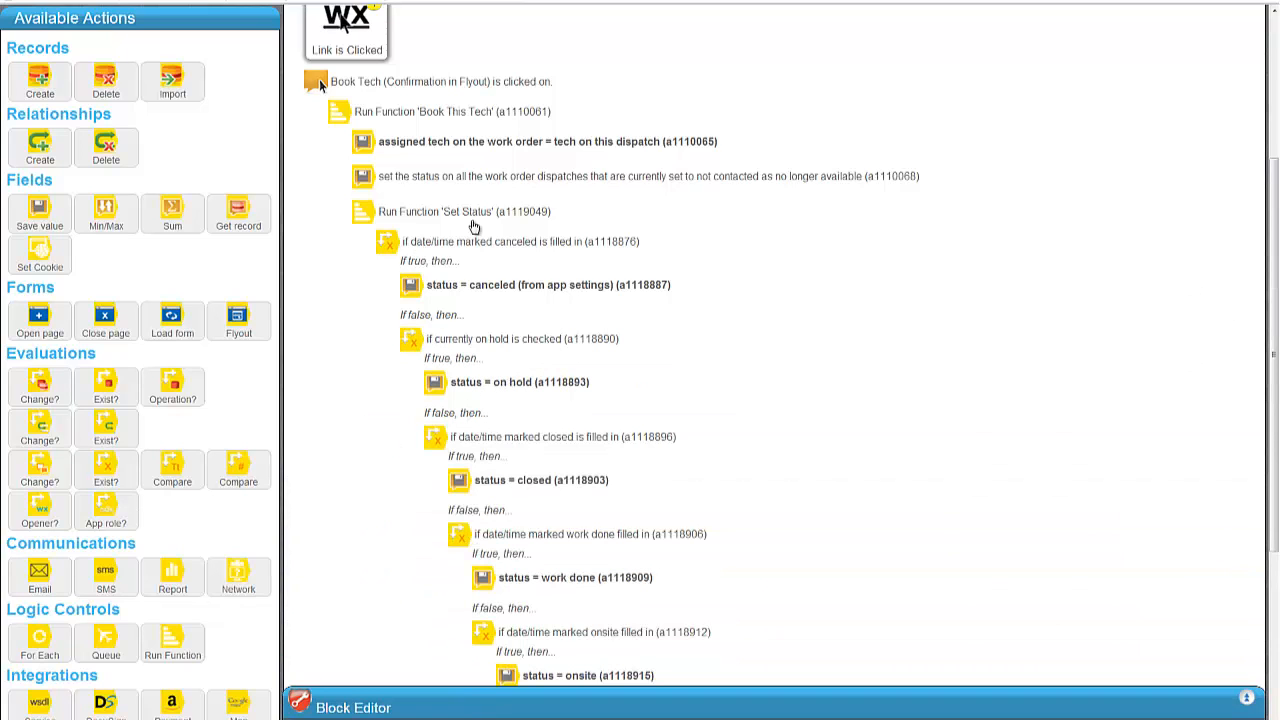
pyautogui.scroll(1, 577, 331)
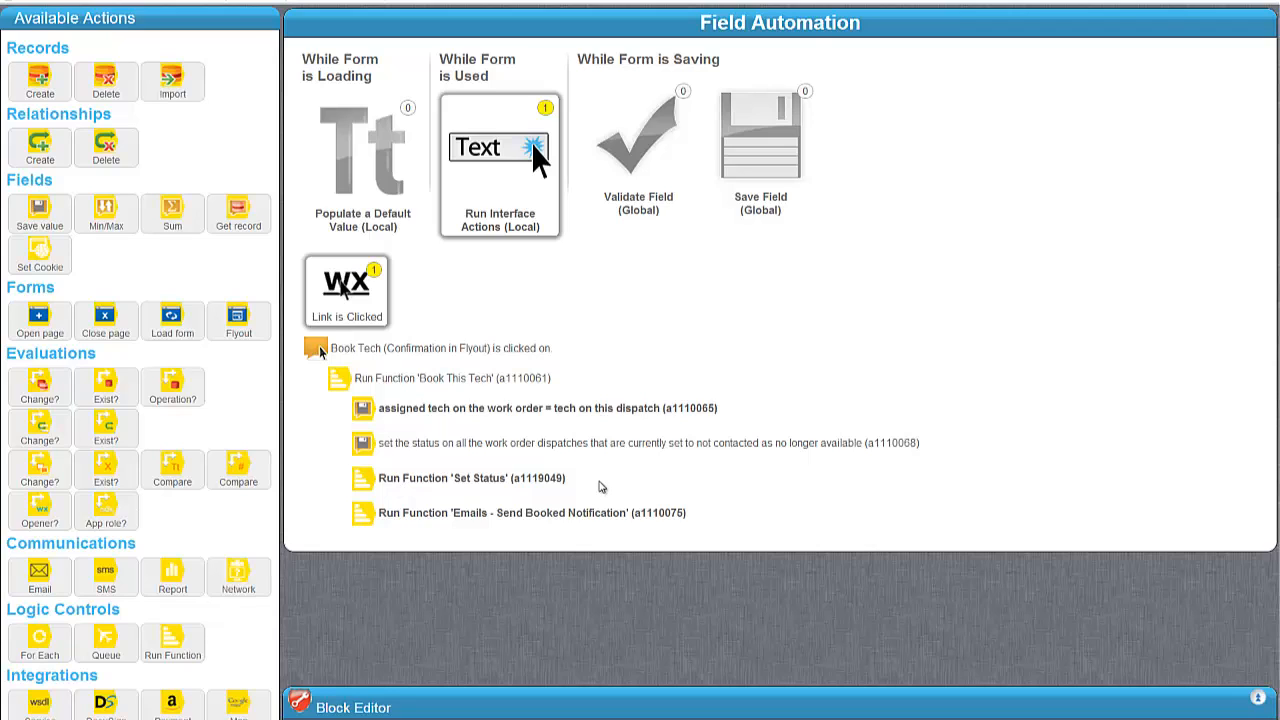
pyautogui.moveTo(40, 212); pyautogui.dragTo(420, 440)
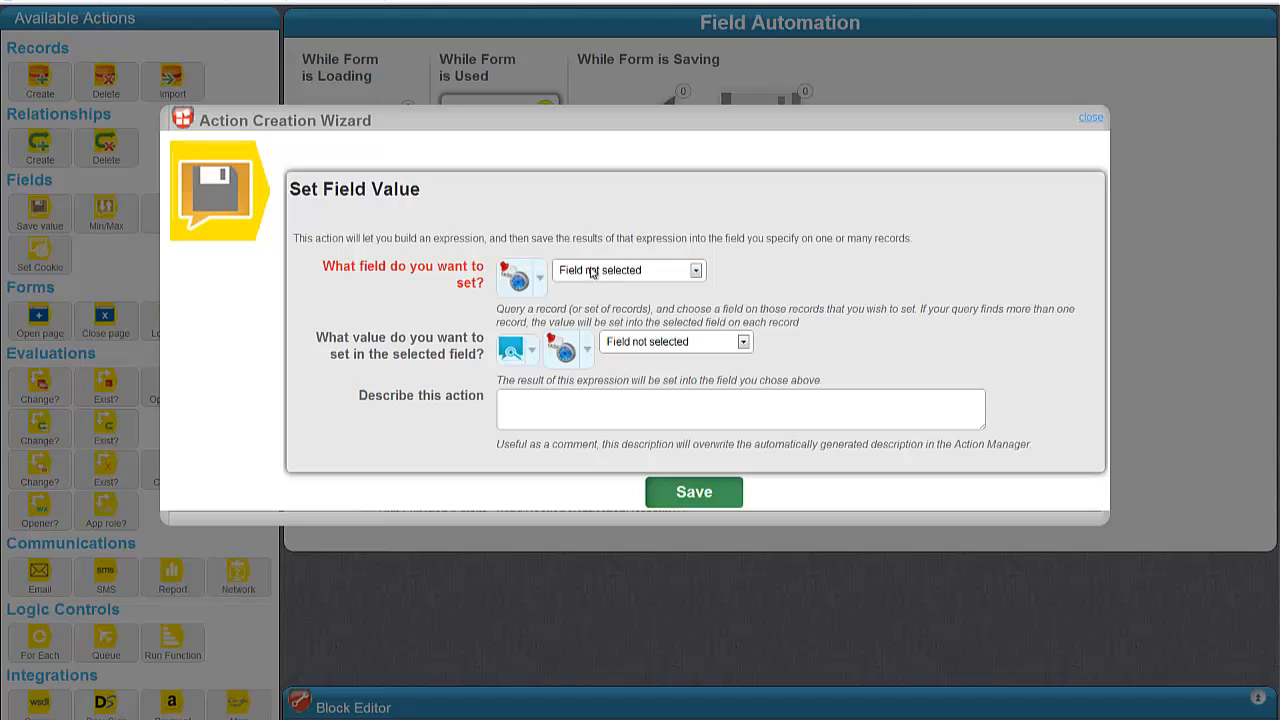
# Target the related Work Order's Date/Time Tech Assigned field in the Set Field Value wizard.
pyautogui.click(592, 272)
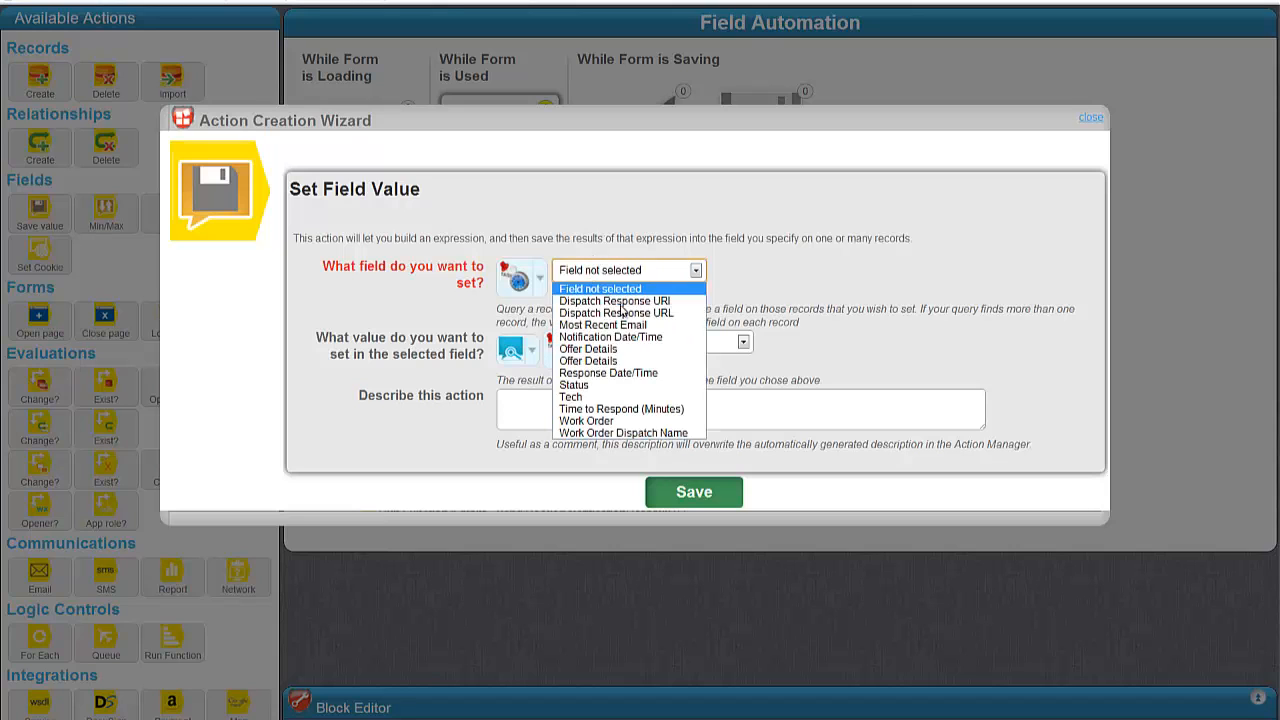
pyautogui.click(467, 312)
pyautogui.click(522, 278)
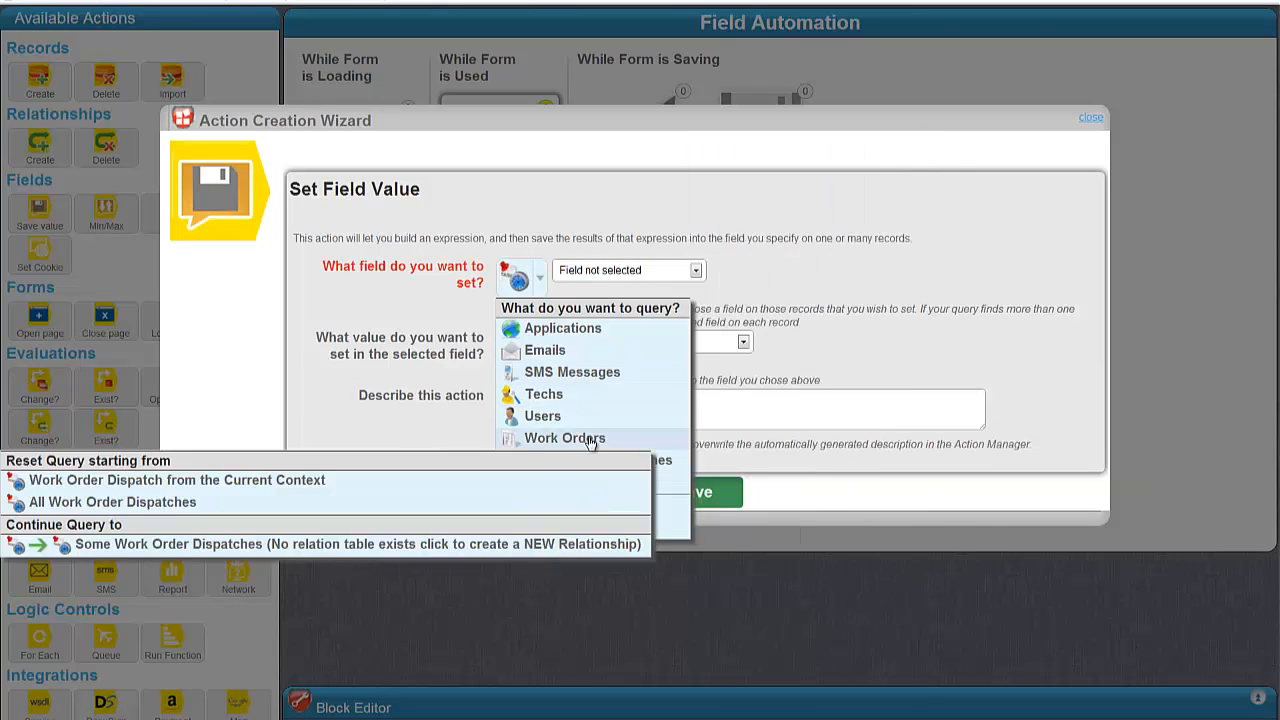
pyautogui.moveTo(586, 441)
pyautogui.click(805, 523)
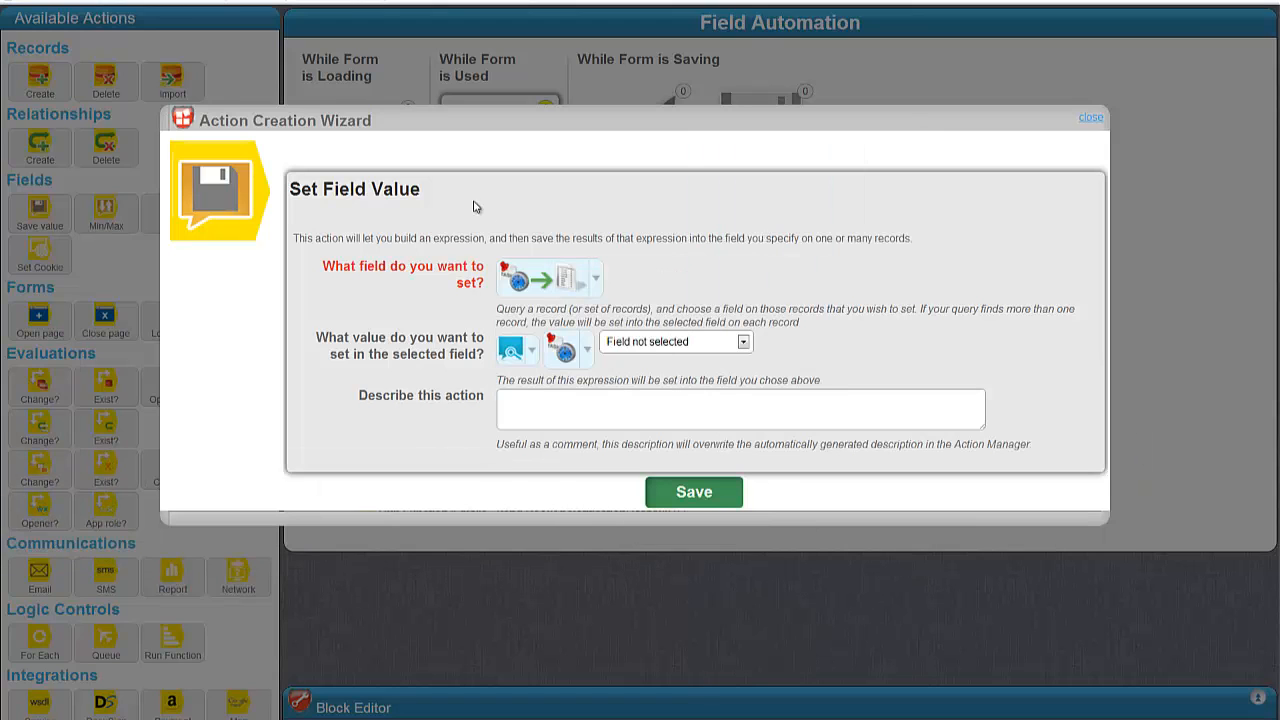
pyautogui.click(660, 270)
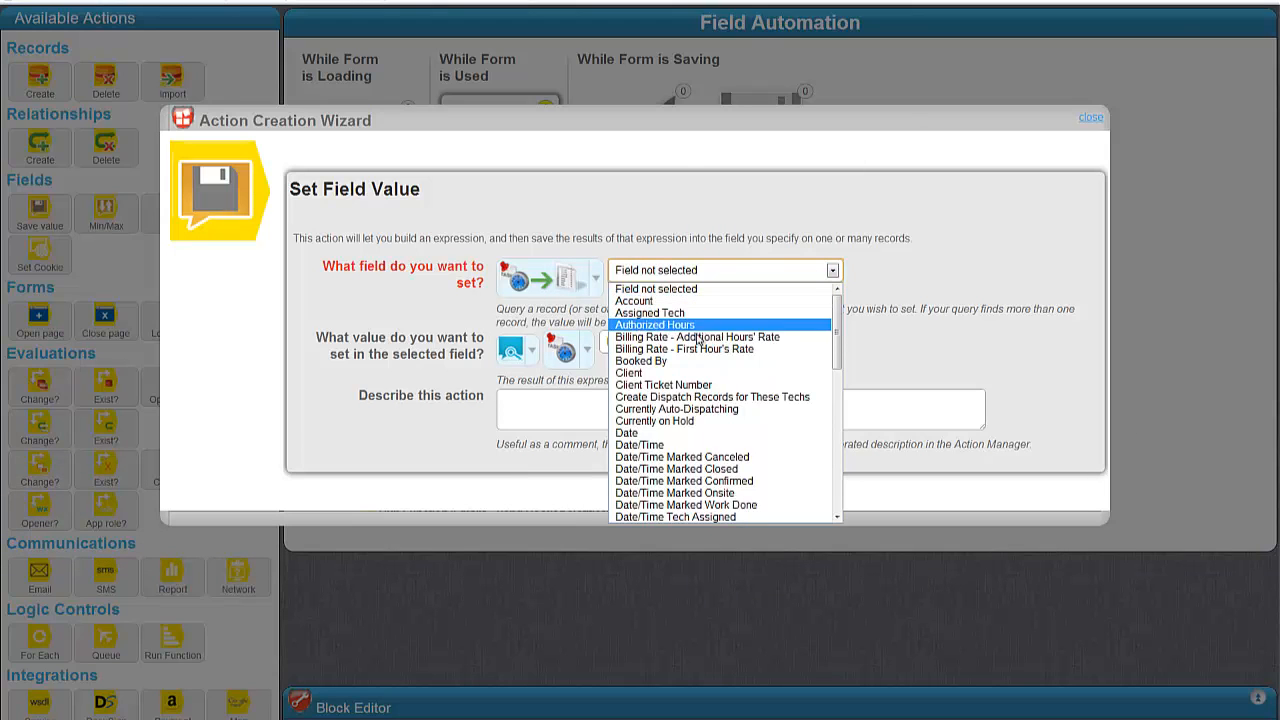
pyautogui.scroll(-3, 722, 420)
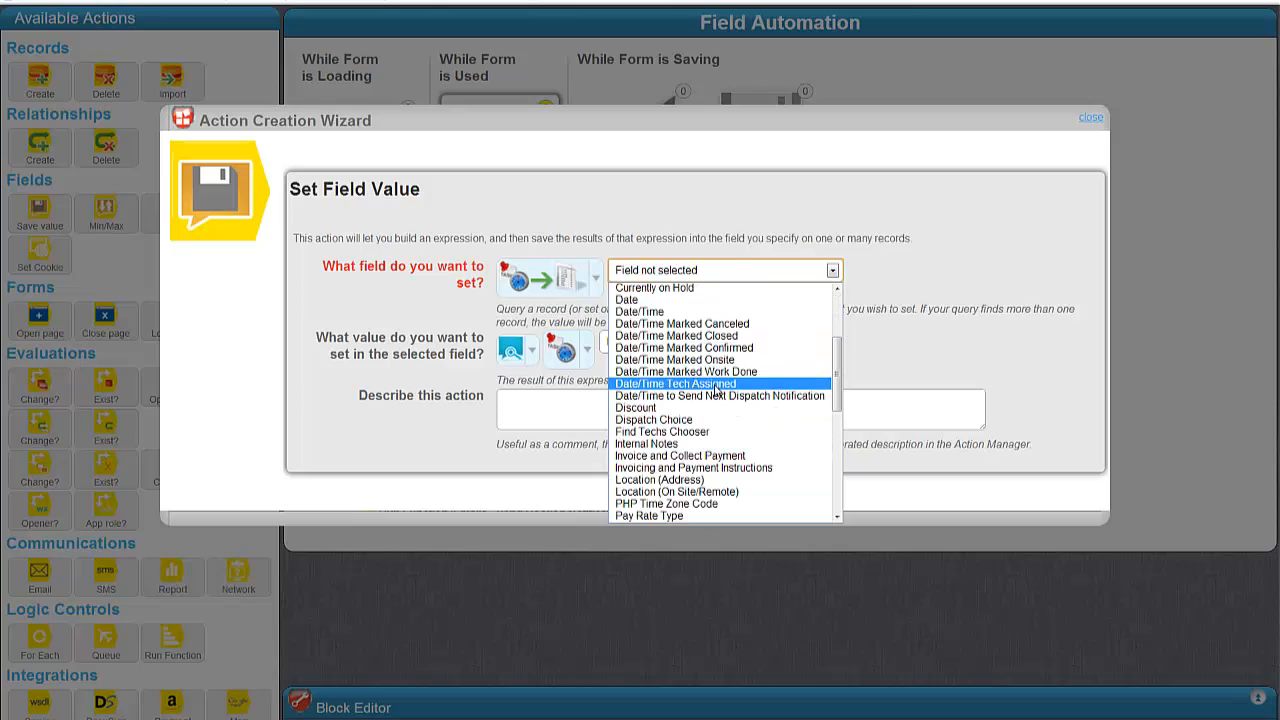
pyautogui.click(716, 384)
# Set the value to NOW, describe it as 'date/time tech assigned = NOW', and save.
pyautogui.click(518, 353)
pyautogui.moveTo(598, 425)
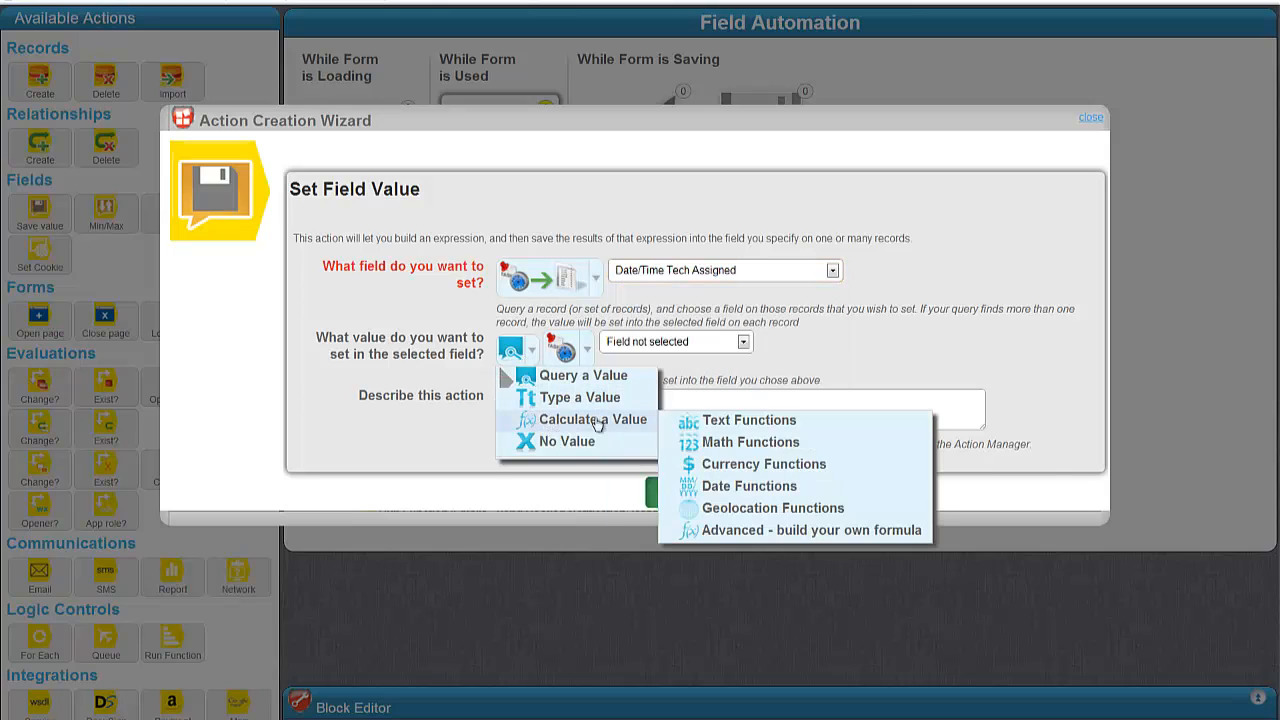
pyautogui.moveTo(770, 487)
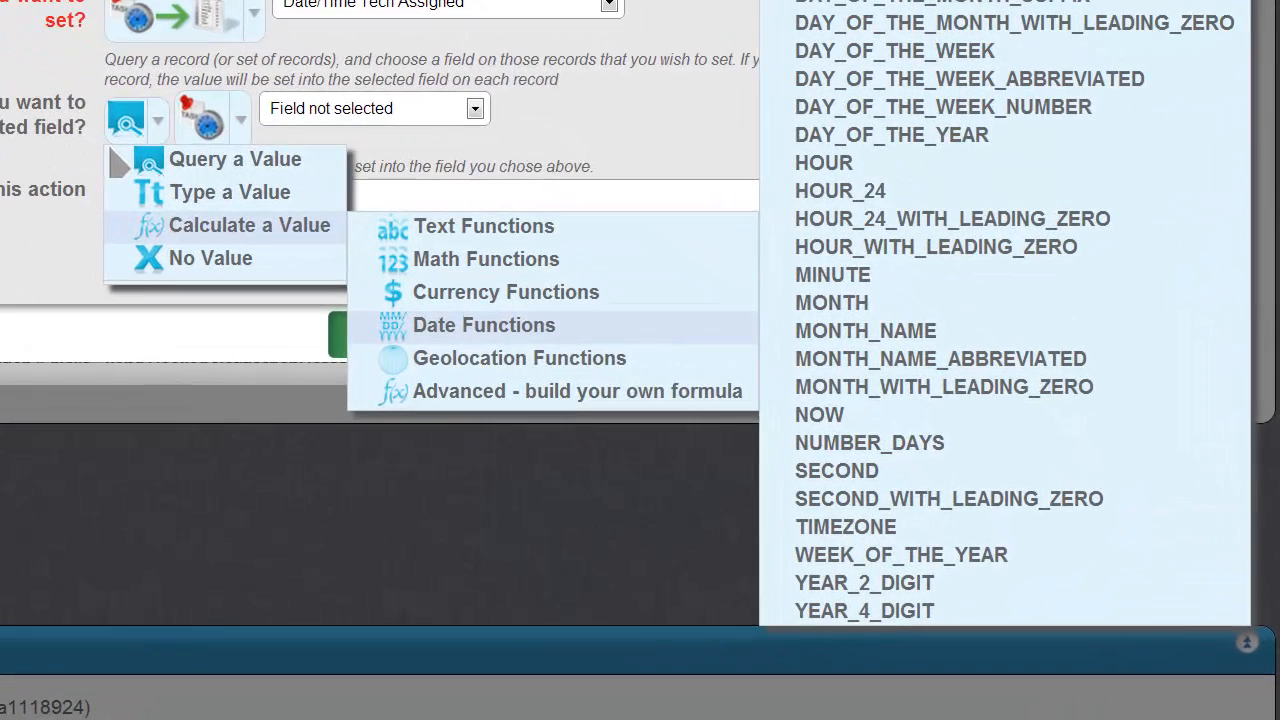
pyautogui.click(814, 414)
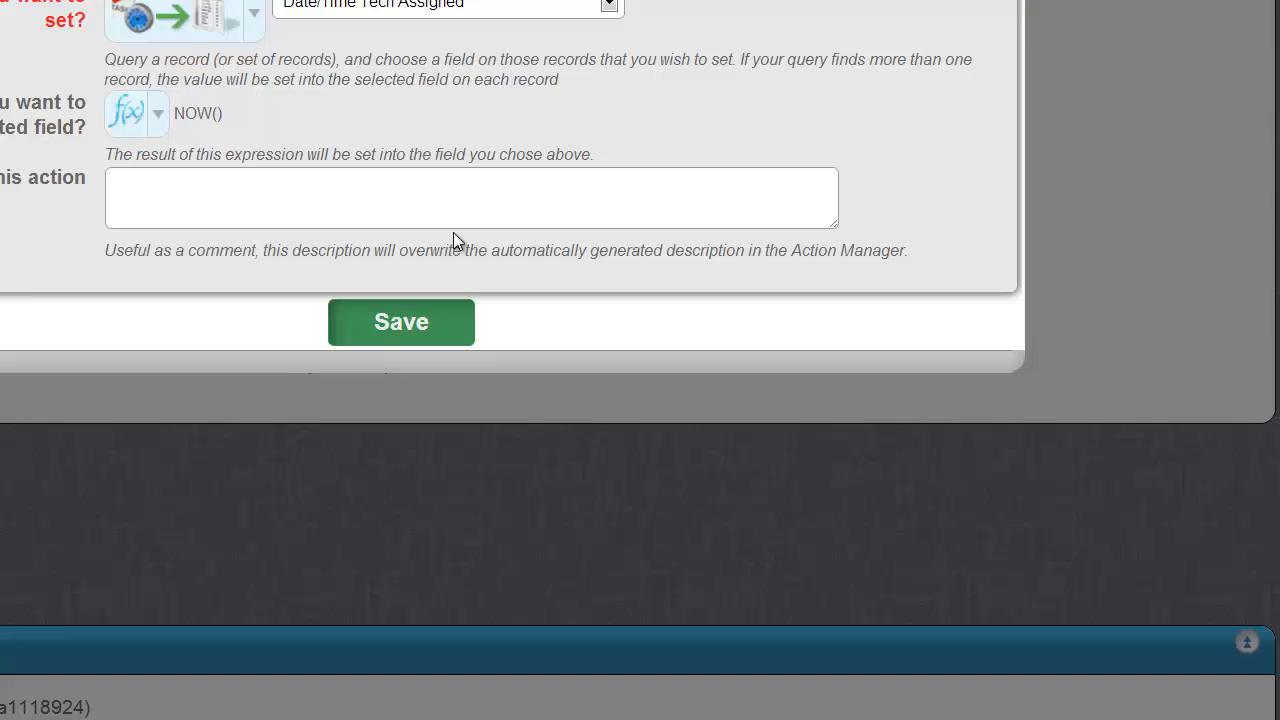
pyautogui.click(367, 199)
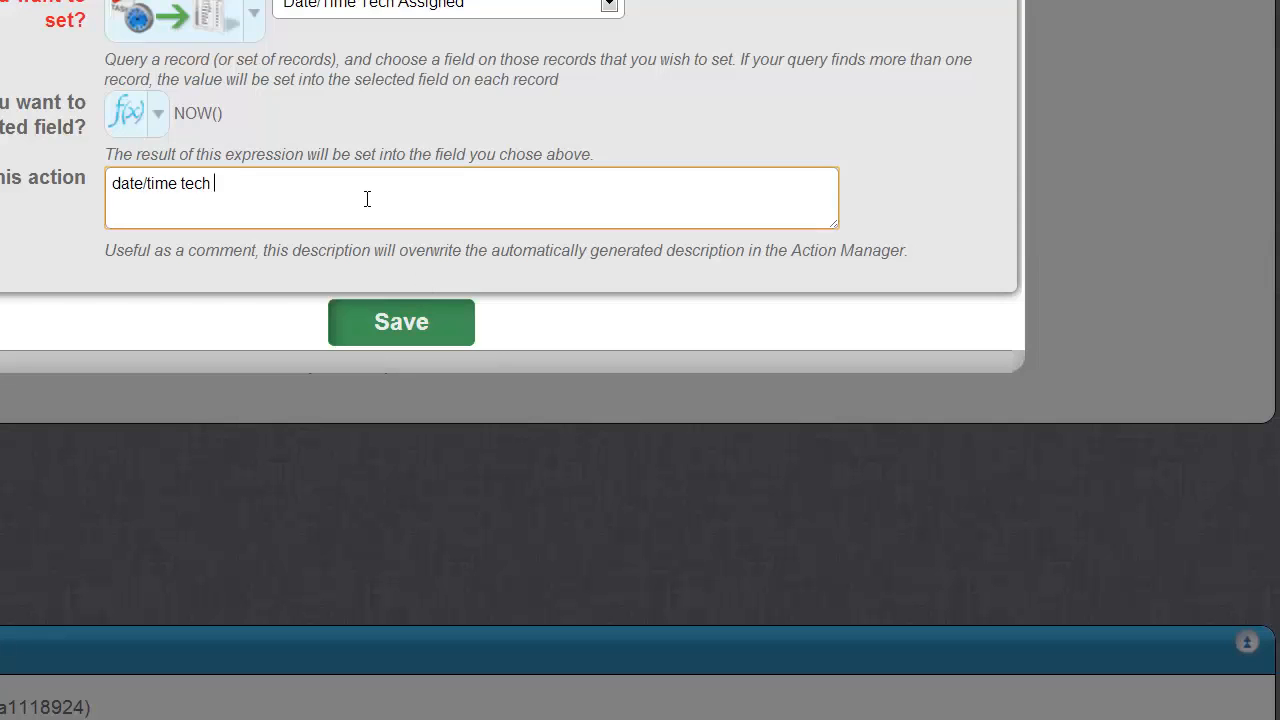
pyautogui.write('date/time tech assigned = NOW')
pyautogui.press('Tab')
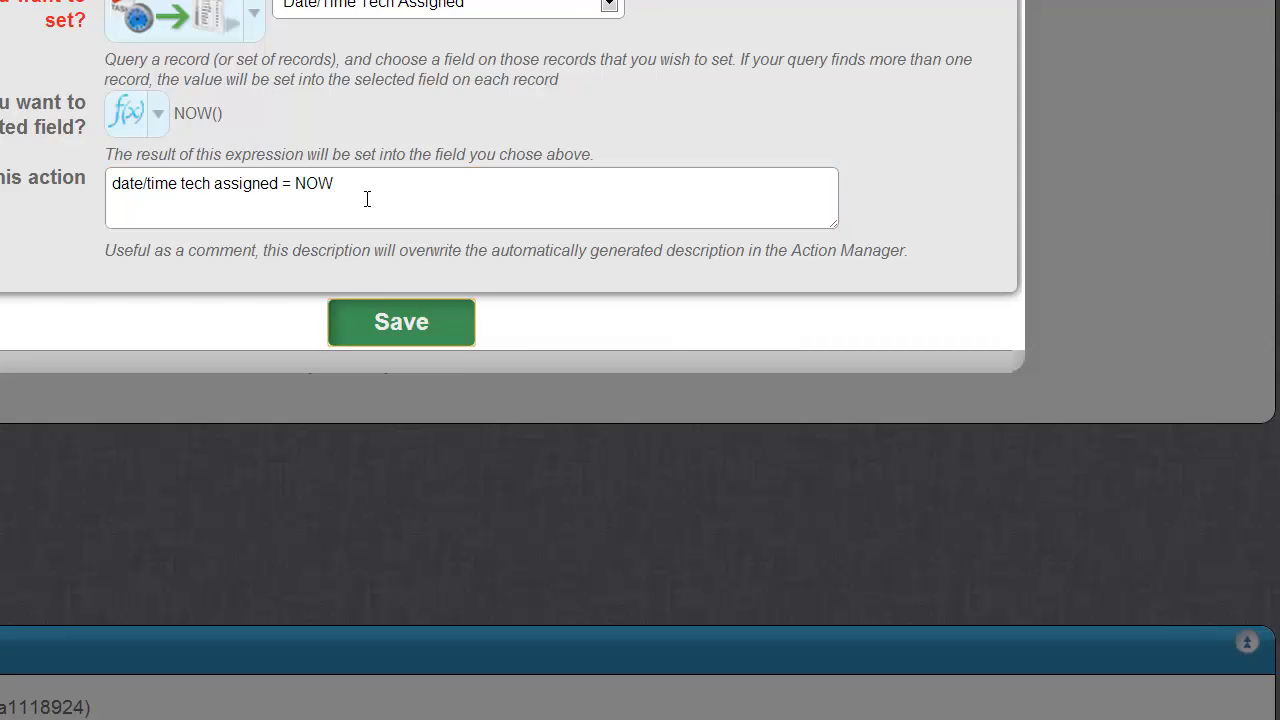
pyautogui.press('Return')
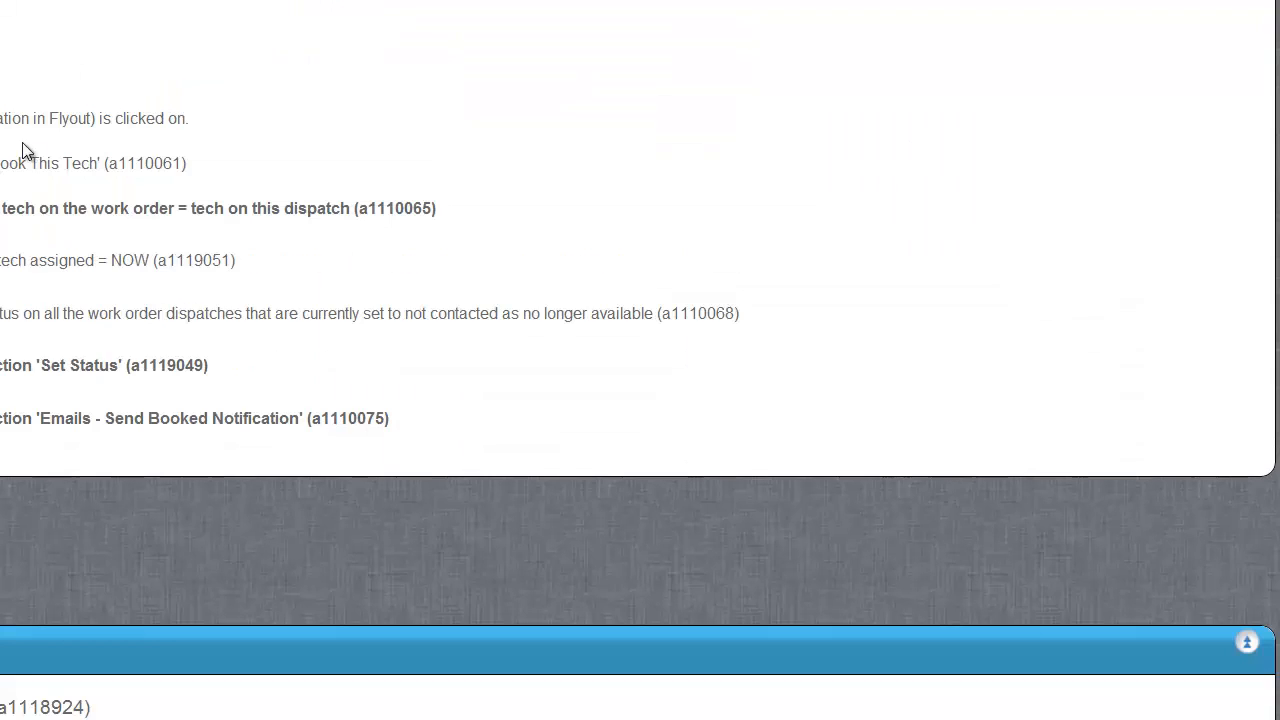
pyautogui.click(0, 170)
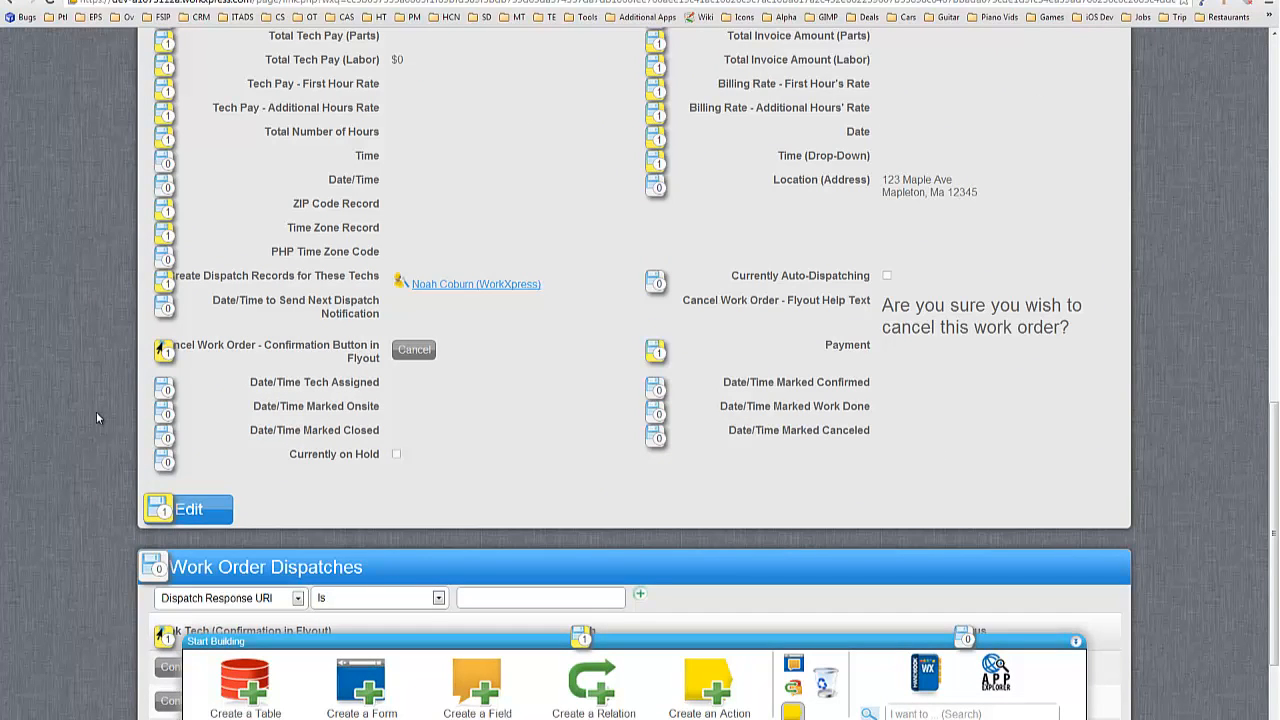
# Book the first dispatched tech on work order CCWO10003-01 so its status becomes Assigned.
pyautogui.scroll(1, 100, 416)
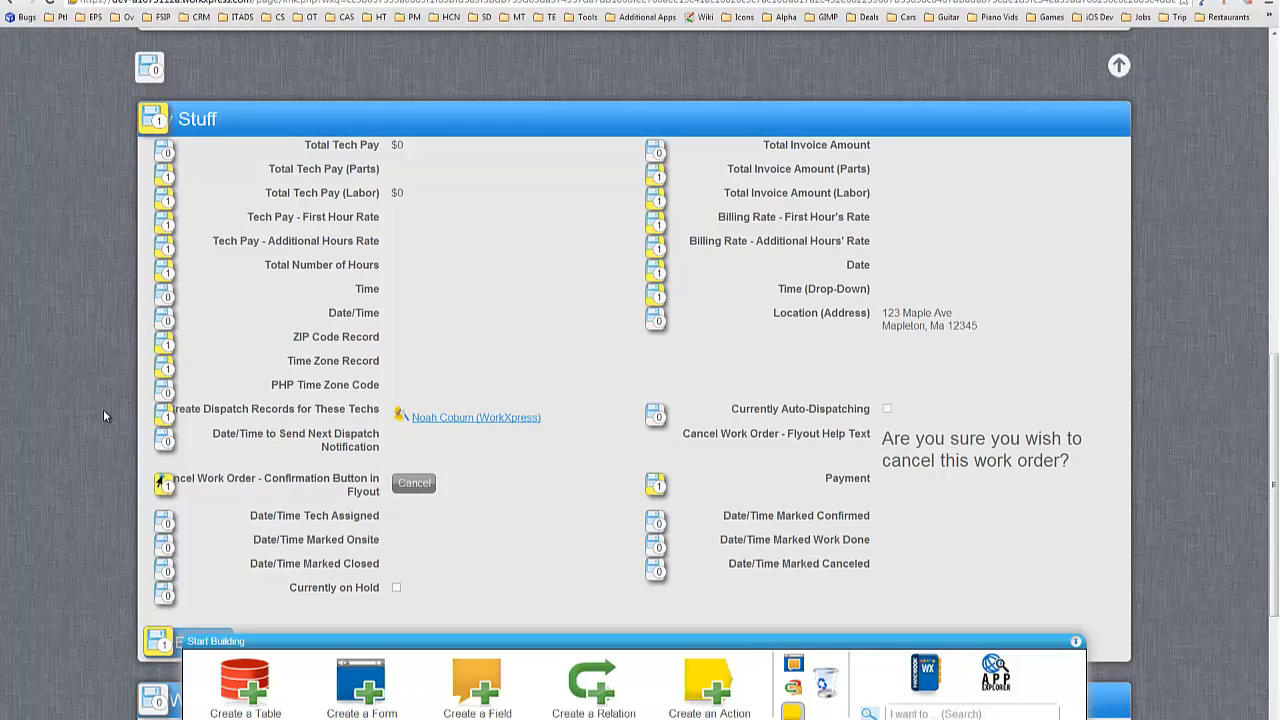
pyautogui.scroll(2, 103, 416)
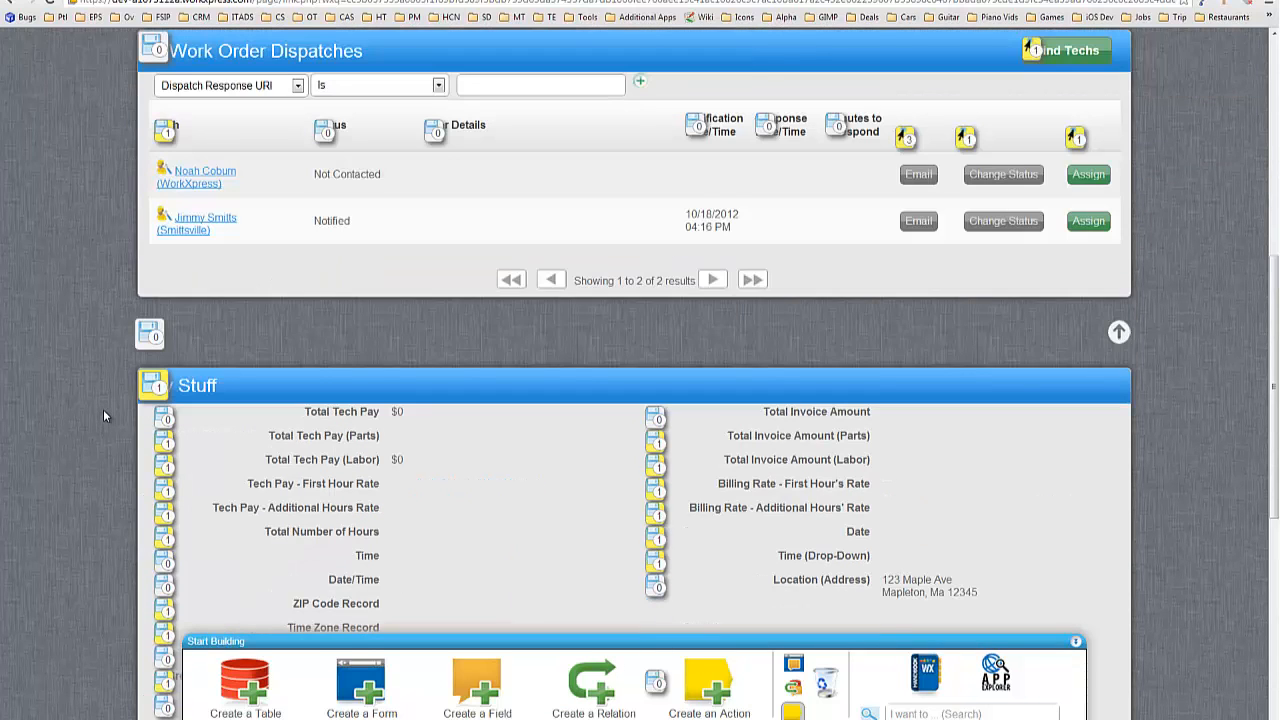
pyautogui.scroll(5, 103, 416)
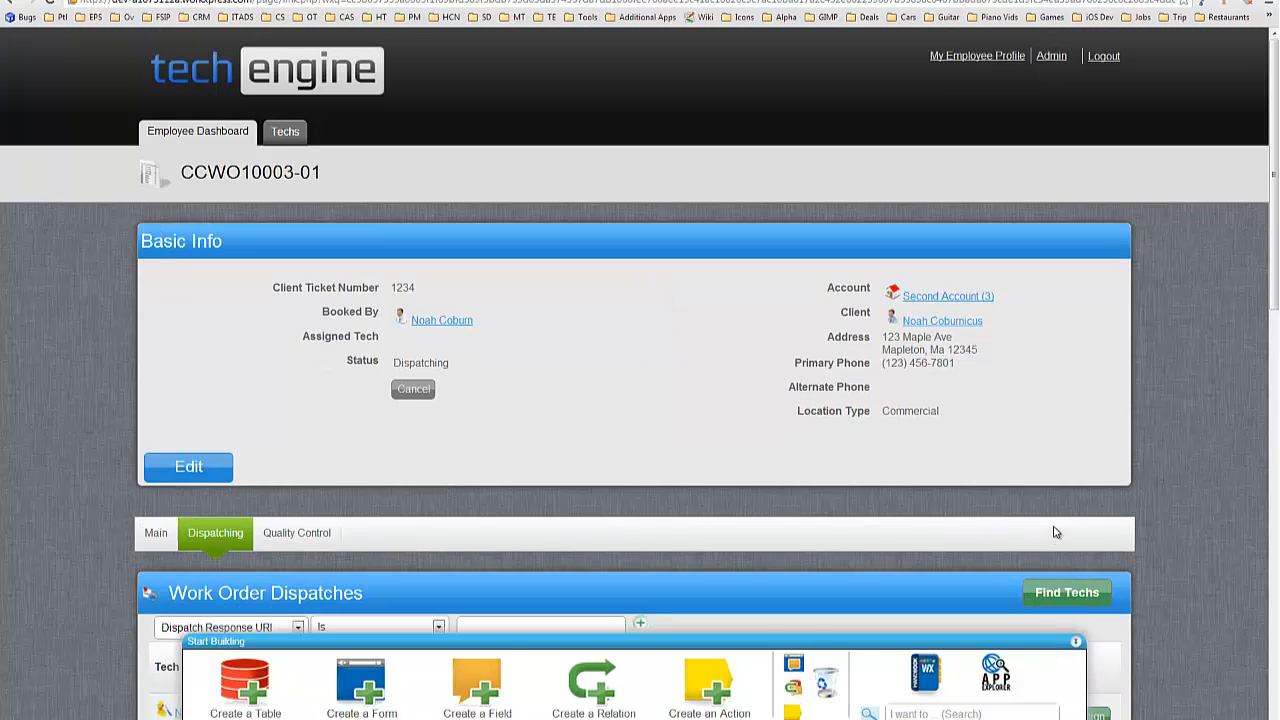
pyautogui.scroll(-2, 849, 460)
pyautogui.scroll(-1, 920, 533)
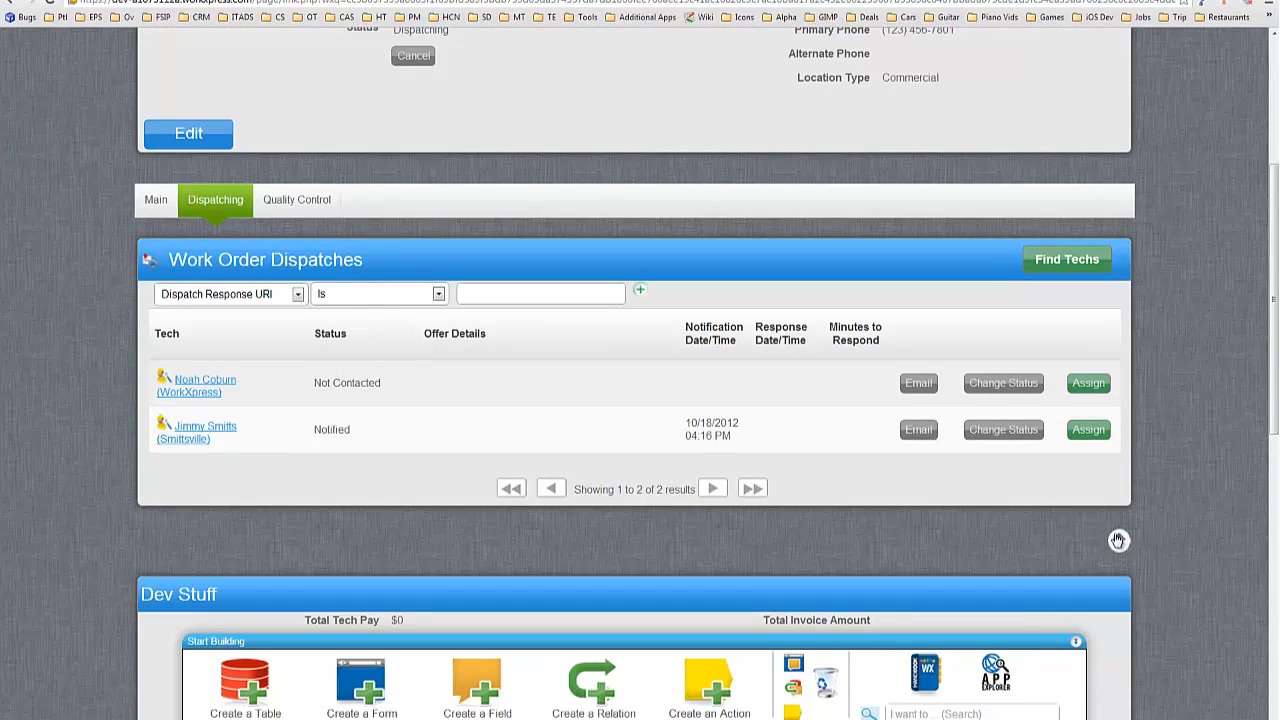
pyautogui.scroll(1, 745, 385)
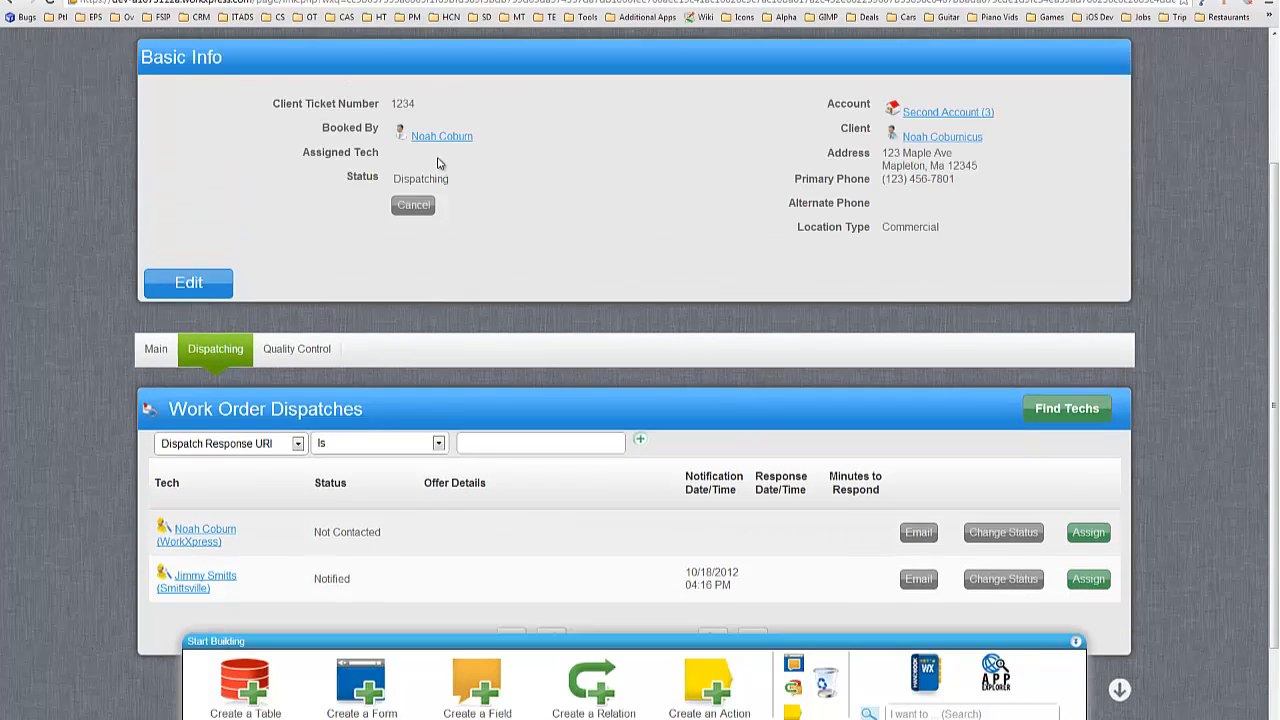
pyautogui.scroll(-1, 616, 305)
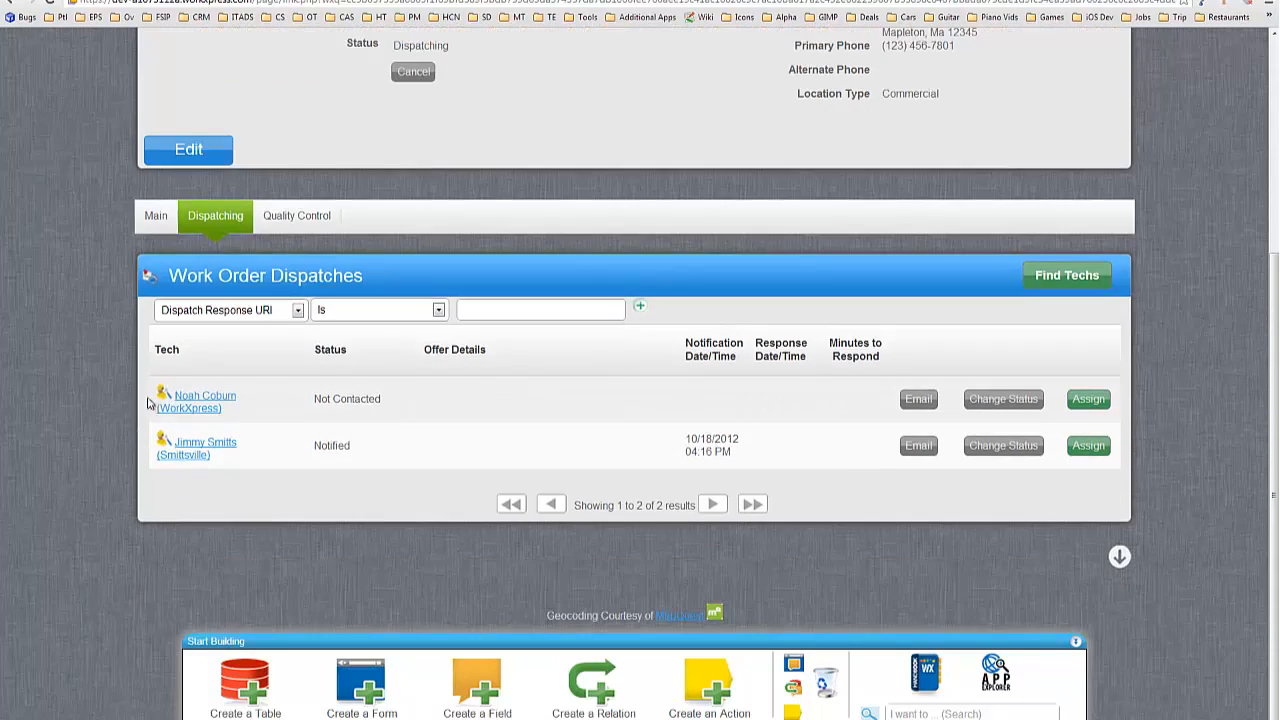
pyautogui.click(1089, 400)
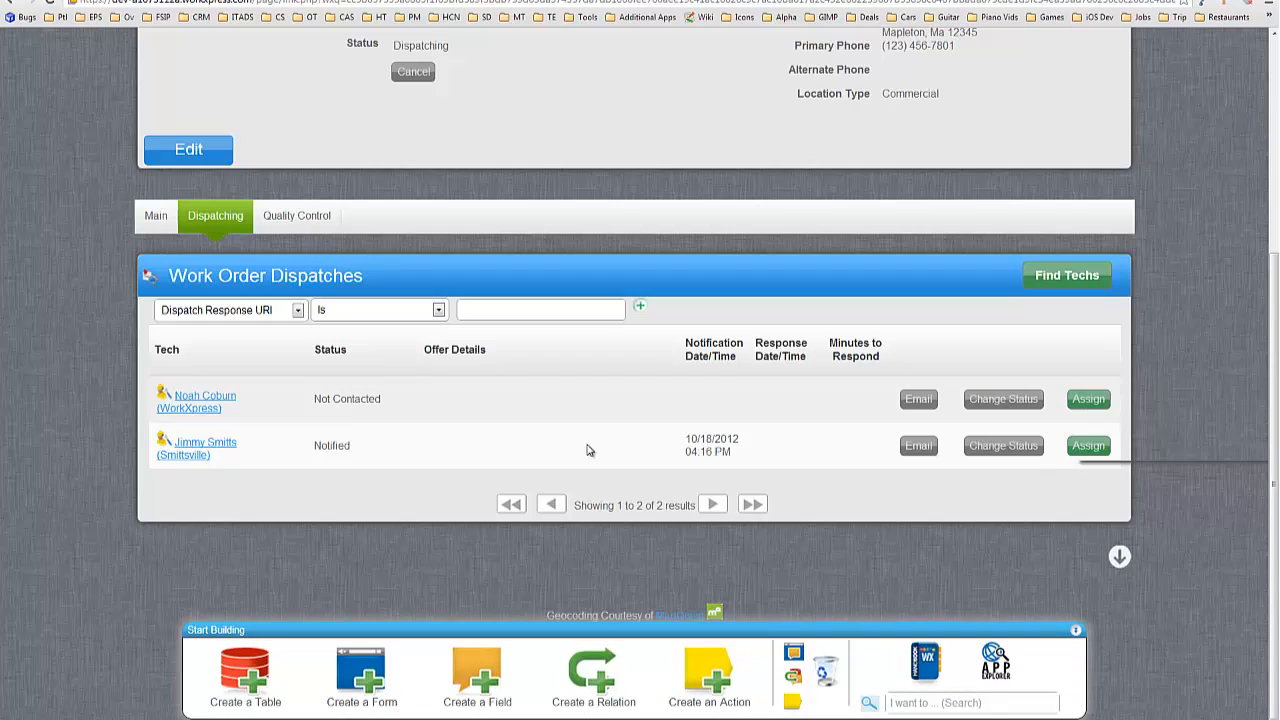
pyautogui.scroll(2, 875, 438)
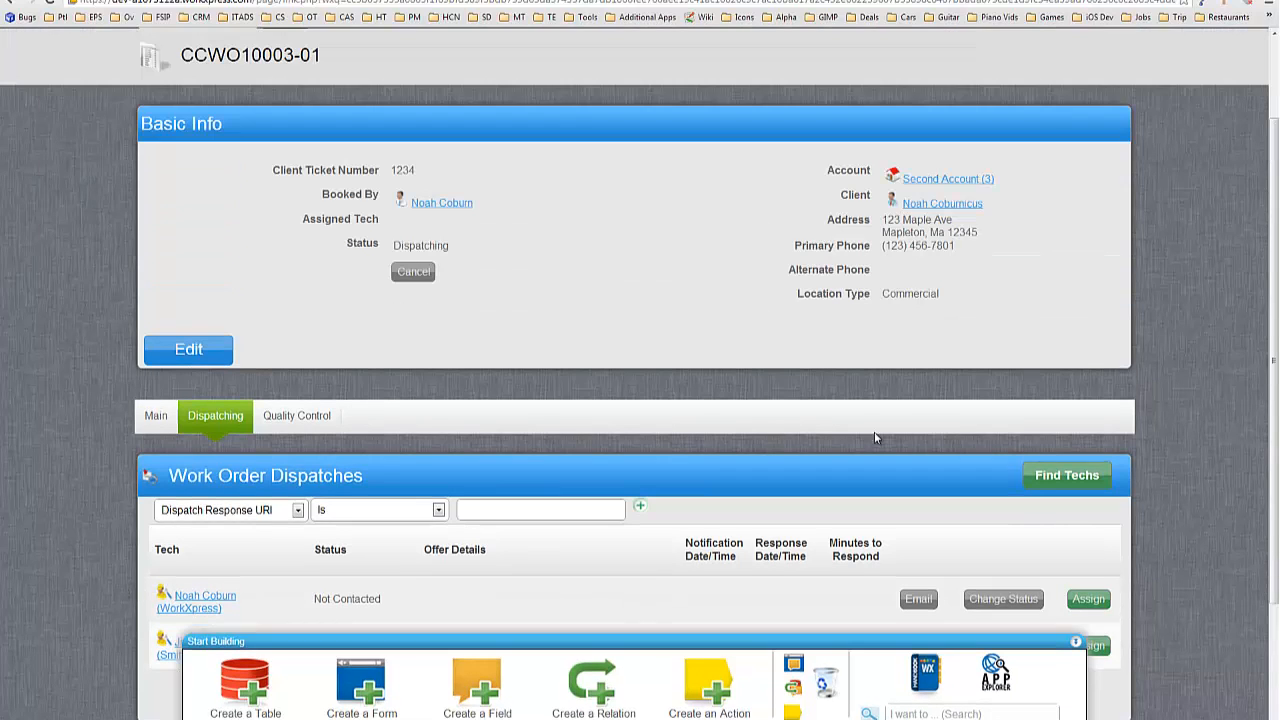
pyautogui.scroll(-2, 960, 500)
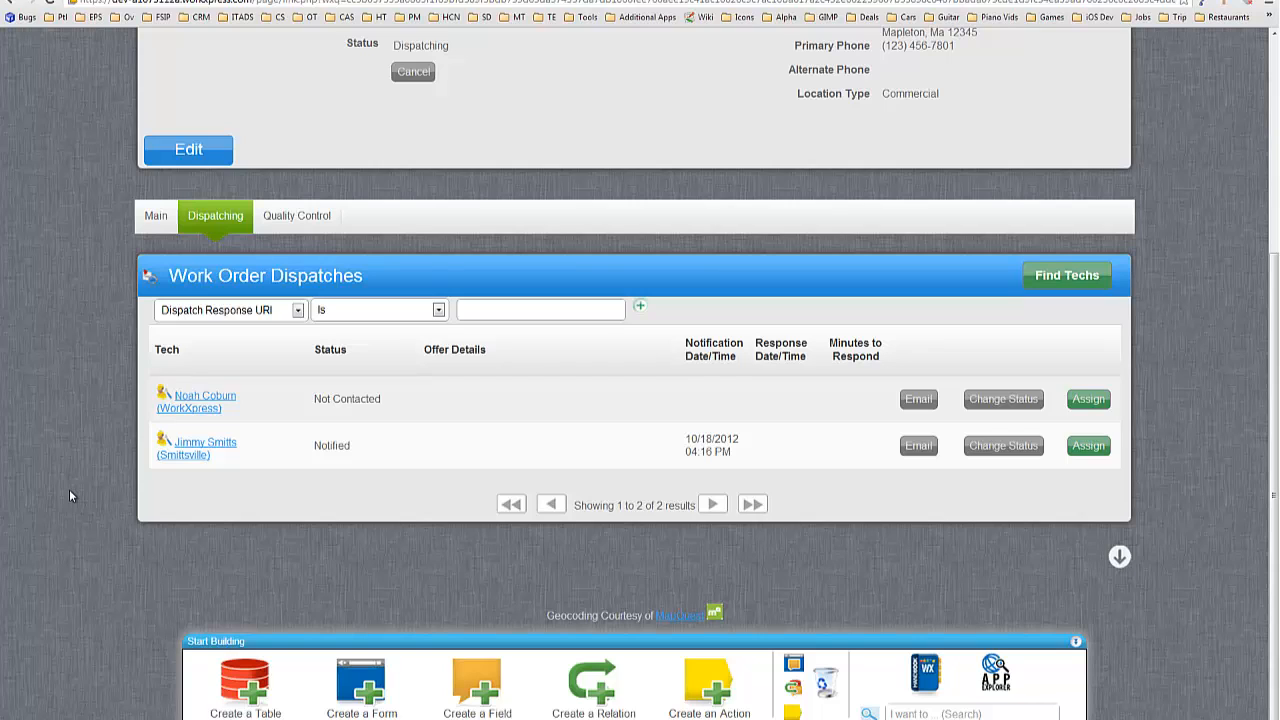
pyautogui.scroll(2, 75, 504)
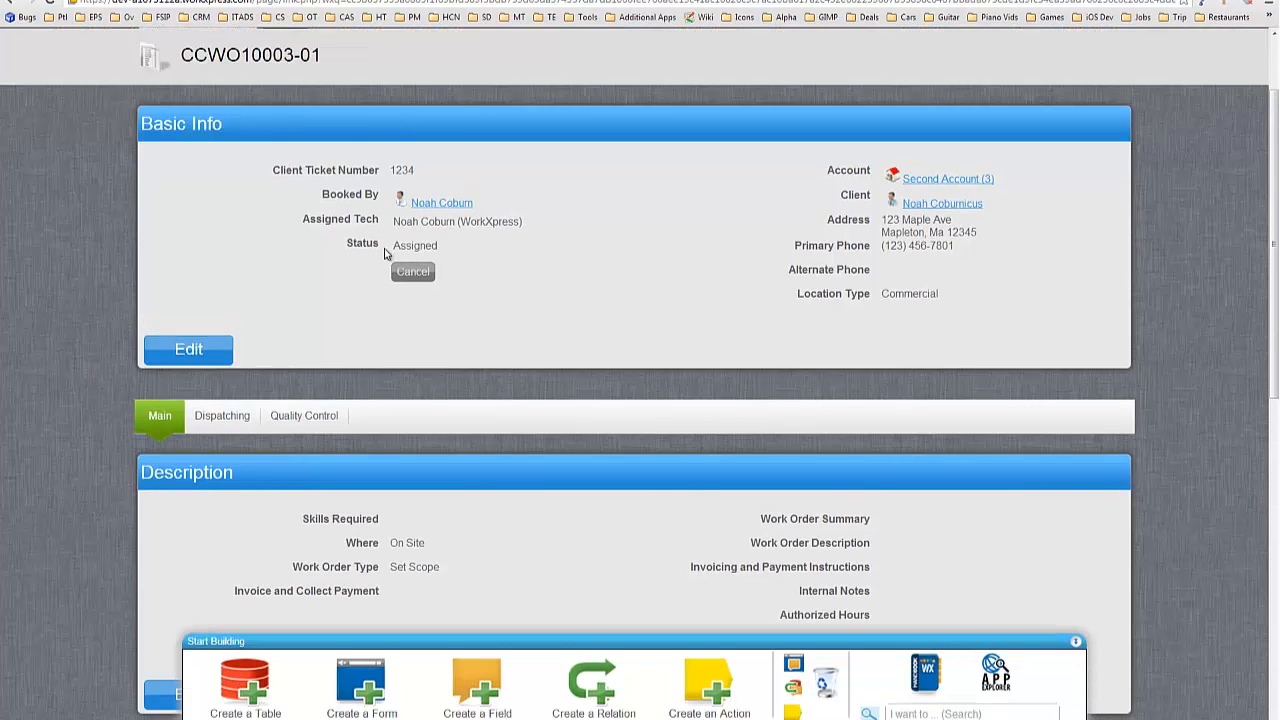
# Highlight work order CCWO10003-01's Assigned status.
pyautogui.doubleClick(408, 246)
pyautogui.click(563, 317)
pyautogui.scroll(-3, 243, 237)
# Show the dispatch list: first tech No Longer Available, second tech still Notified.
pyautogui.click(410, 300)
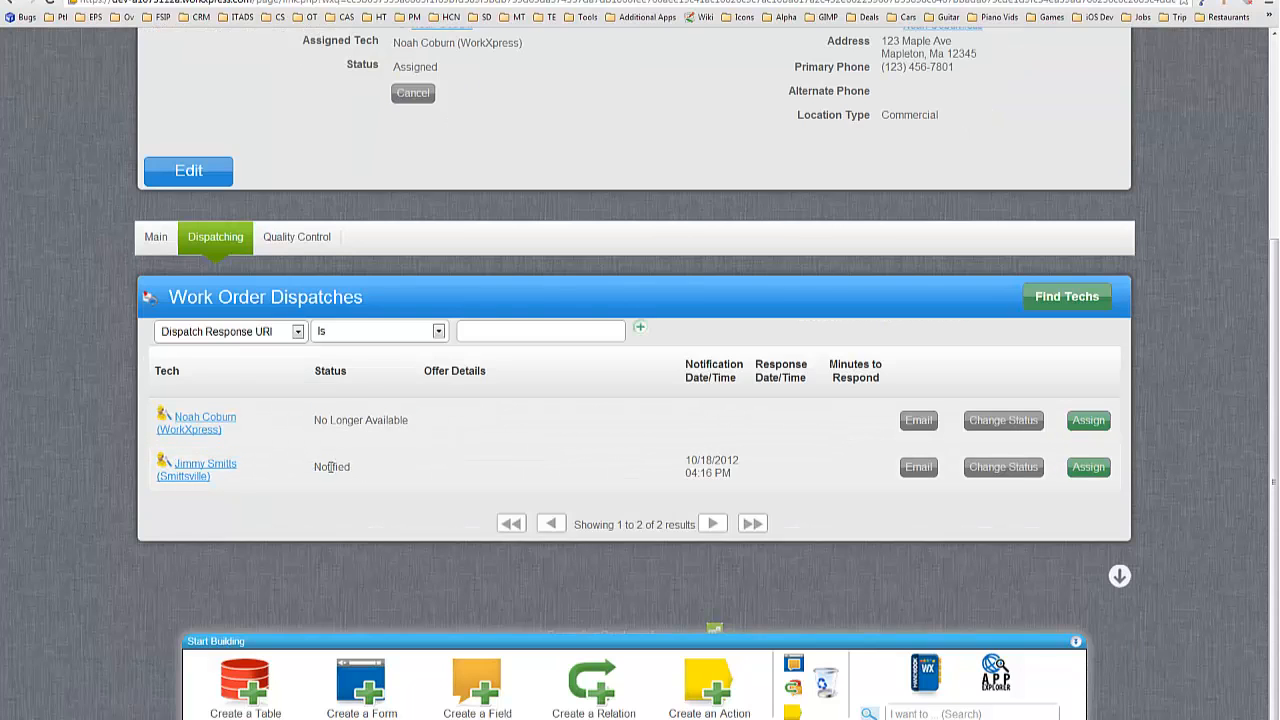
pyautogui.moveTo(316, 467); pyautogui.dragTo(351, 467)
pyautogui.click(392, 467)
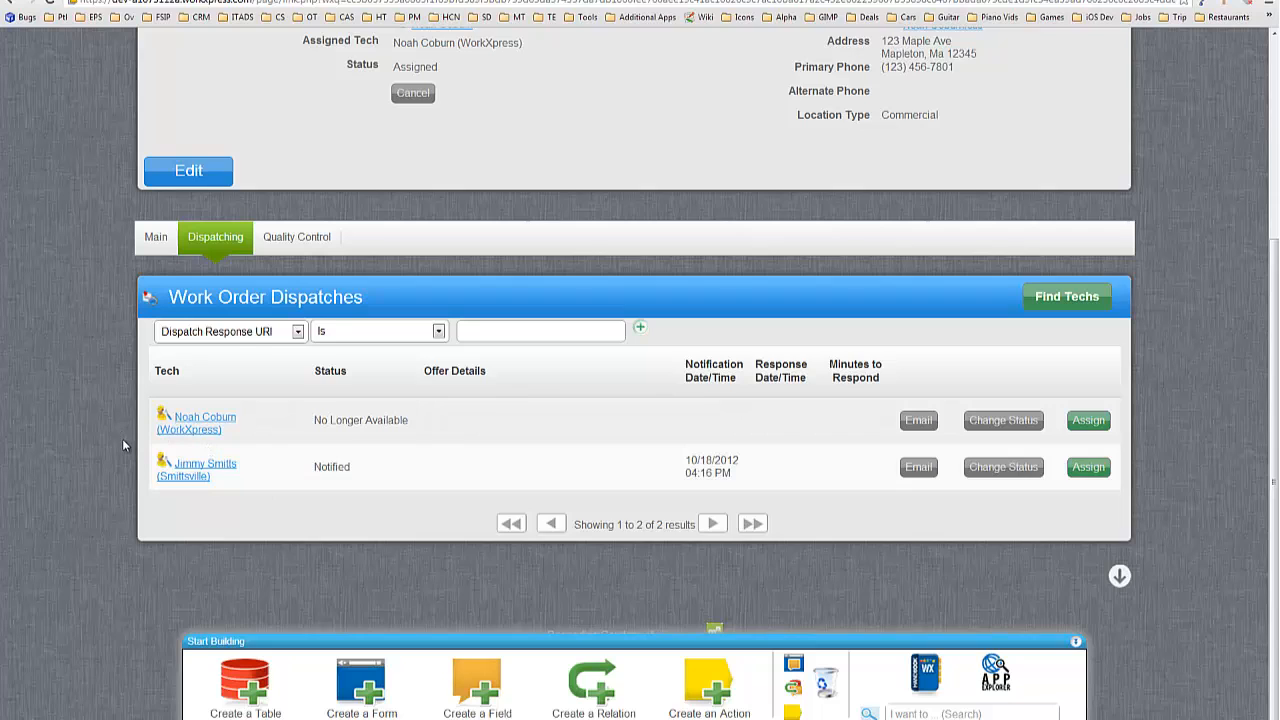
pyautogui.scroll(1, 122, 438)
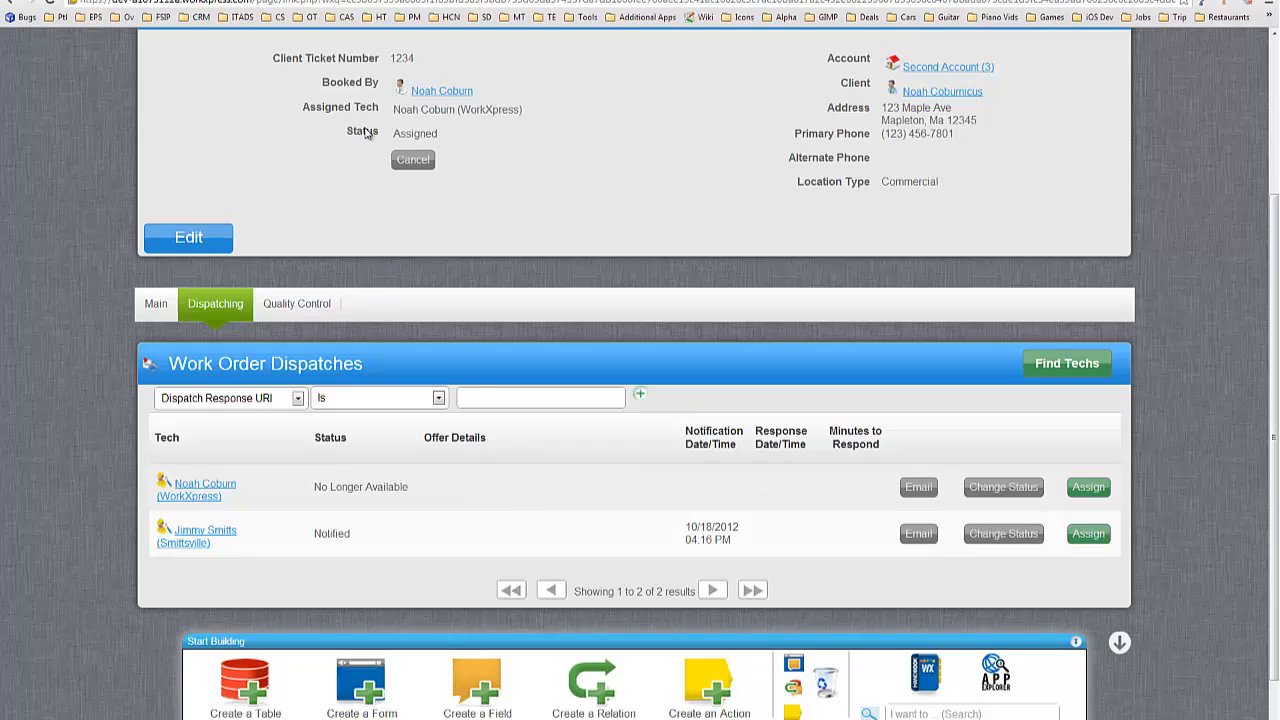
pyautogui.scroll(3, 617, 189)
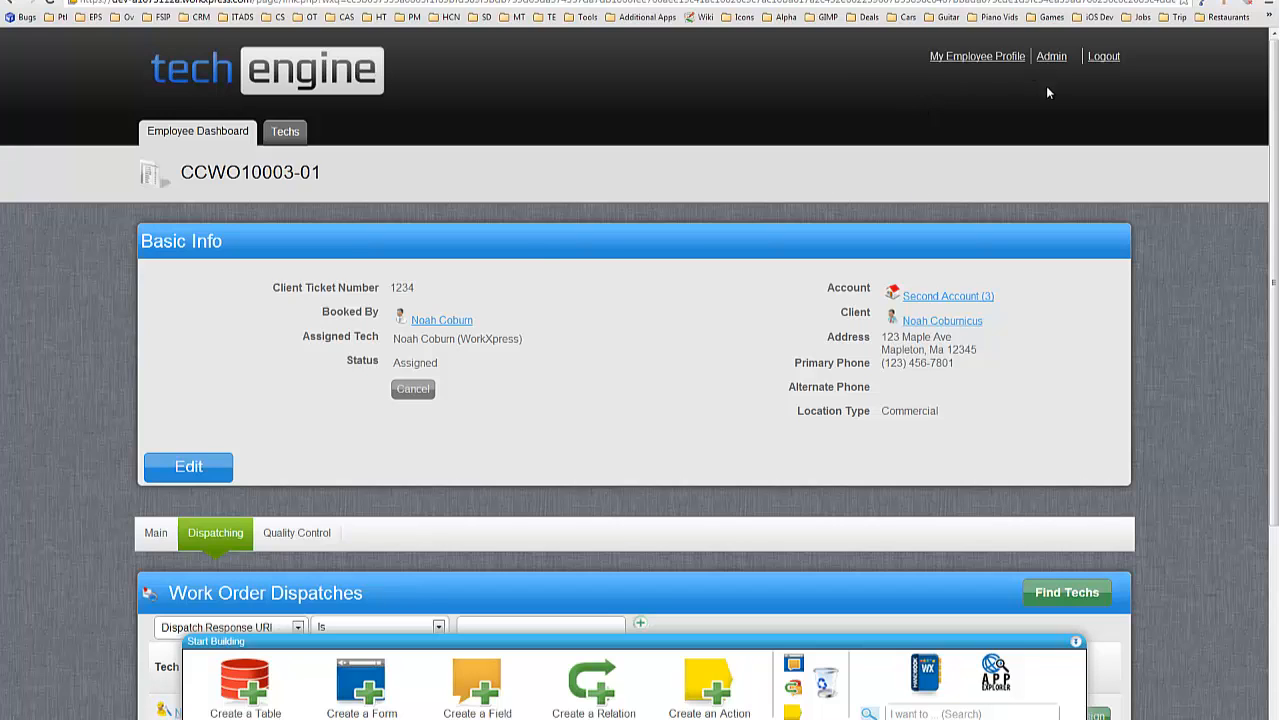
# Go to Admin and open Search Users under General Admin.
pyautogui.click(1051, 58)
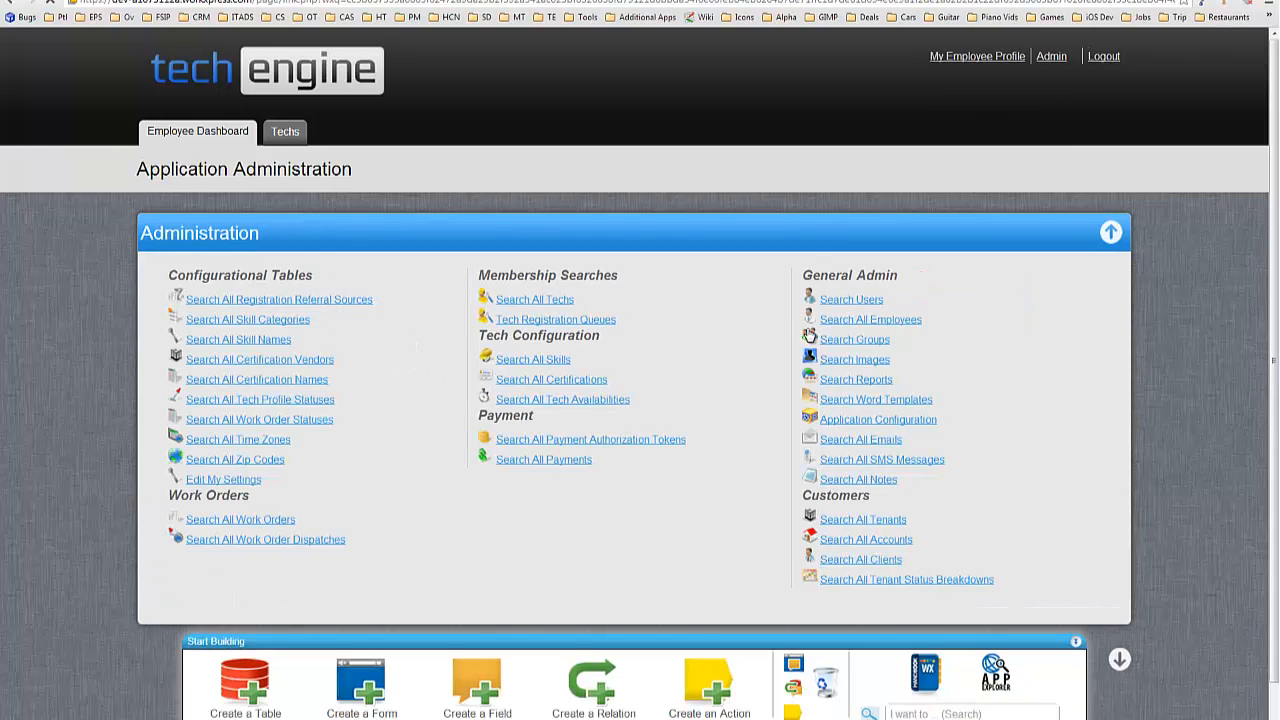
pyautogui.click(818, 316)
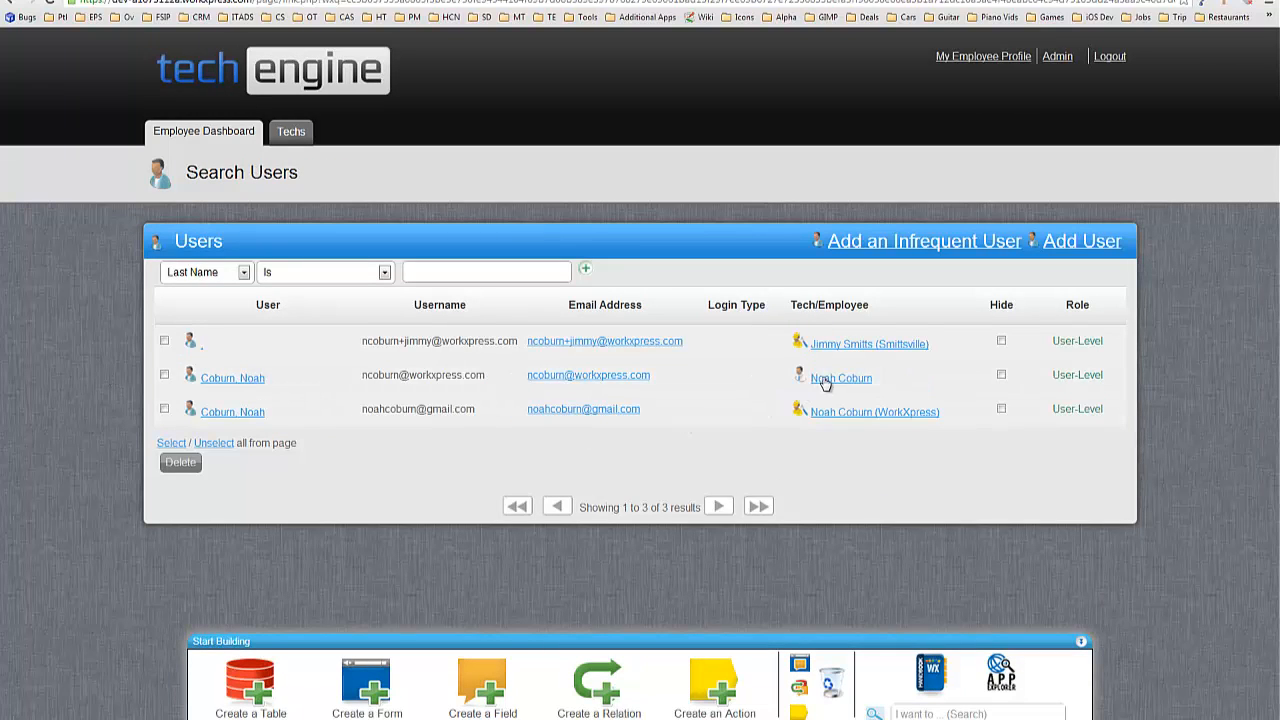
# Edit the second user's record, enter a new password and its confirmation, and save.
pyautogui.moveTo(362, 375); pyautogui.dragTo(486, 375)
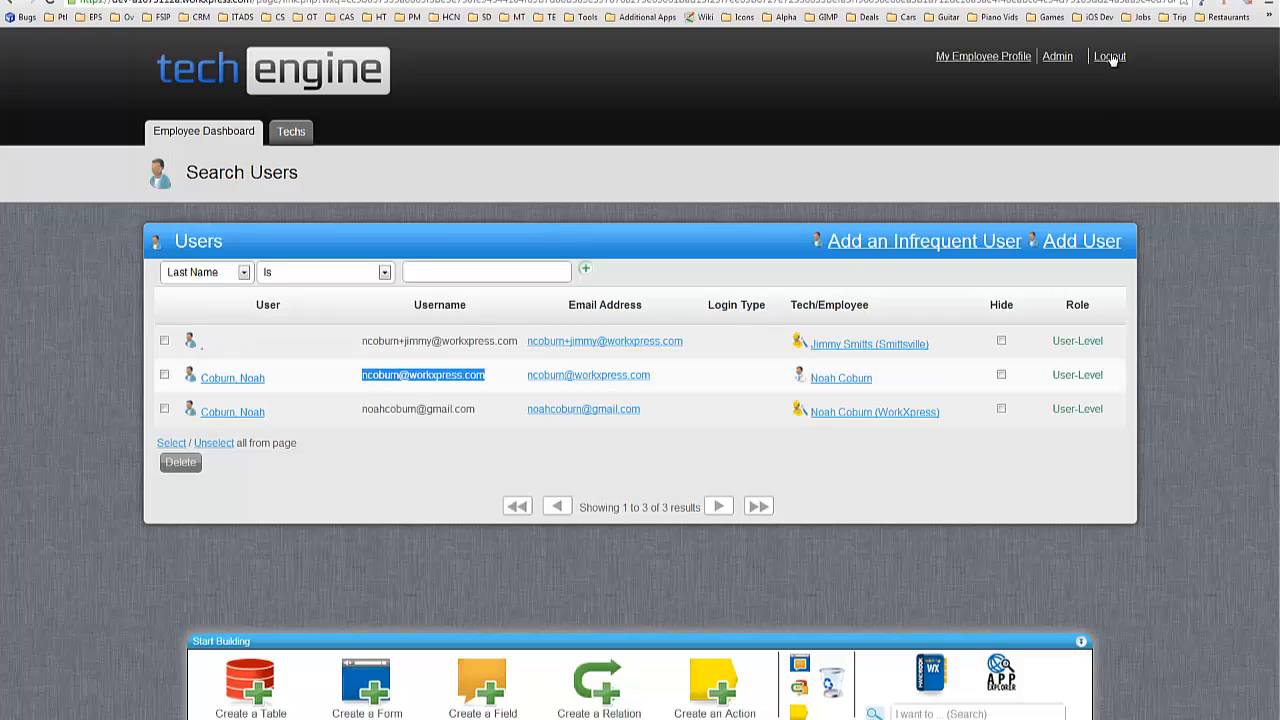
pyautogui.click(247, 381)
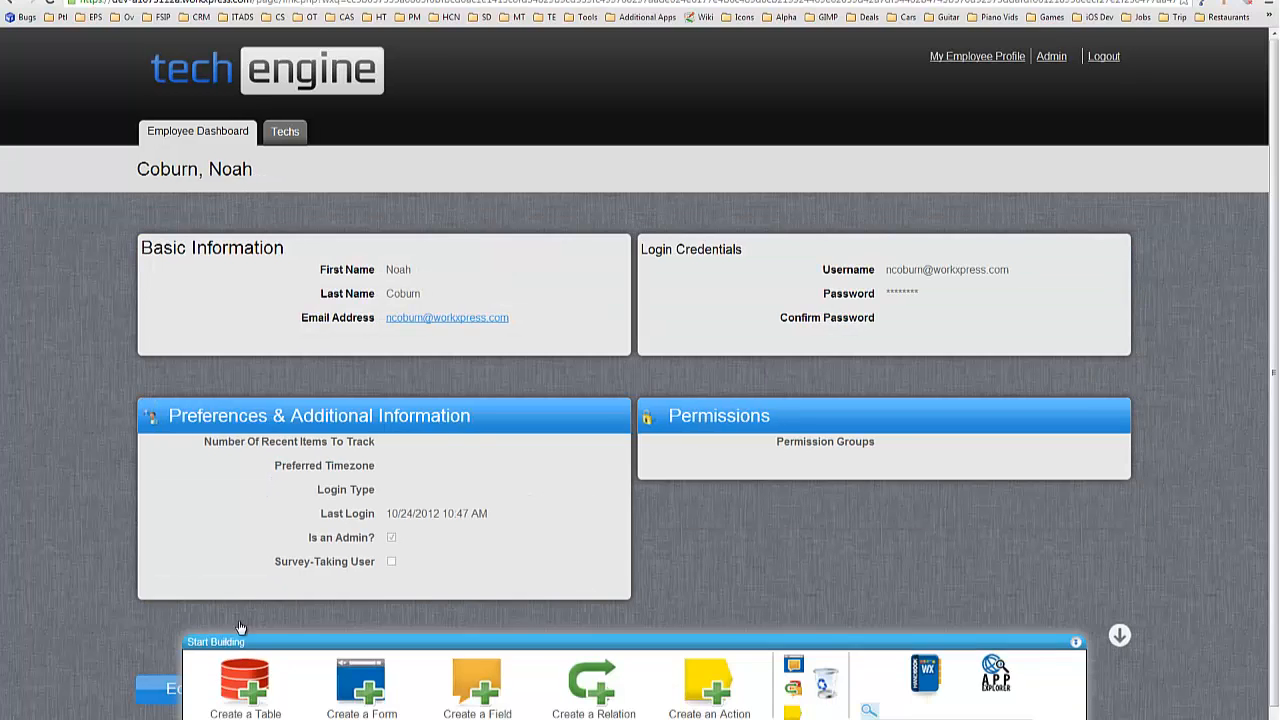
pyautogui.scroll(-1, 240, 627)
pyautogui.click(179, 612)
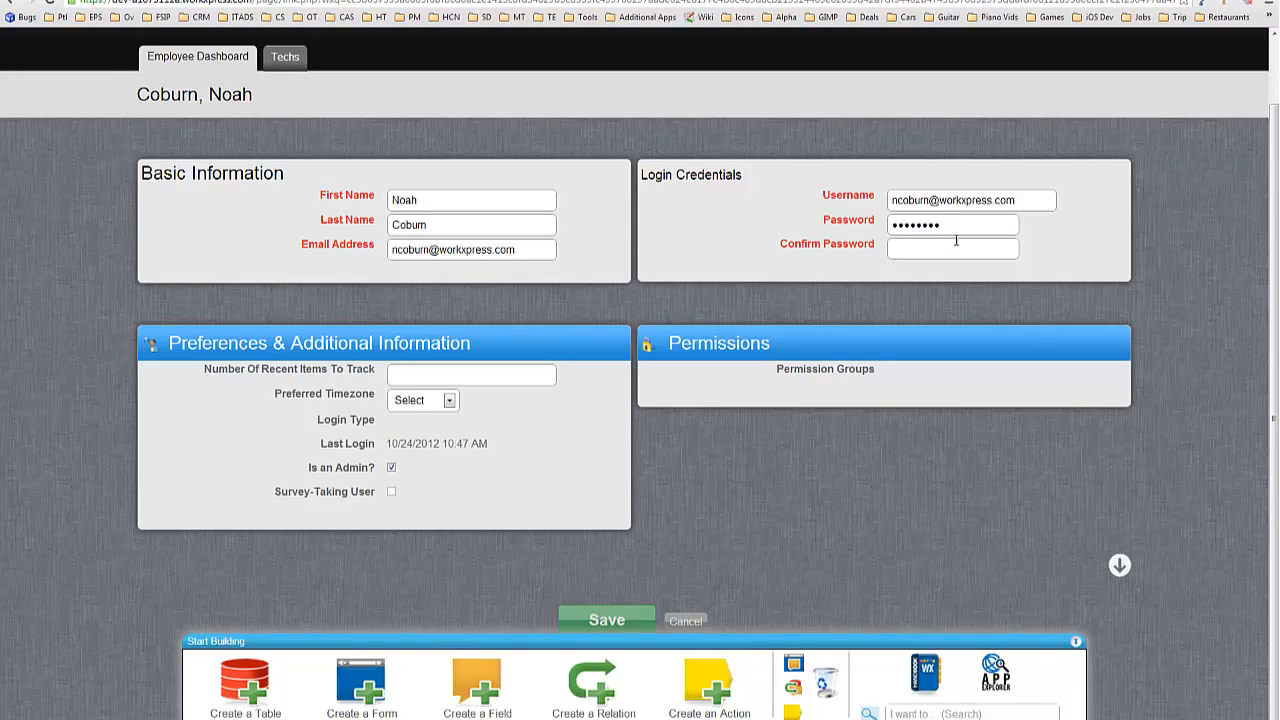
pyautogui.moveTo(956, 230); pyautogui.dragTo(812, 238)
pyautogui.write('*******')
pyautogui.press('Tab')
pyautogui.write('******')
pyautogui.press('Return')
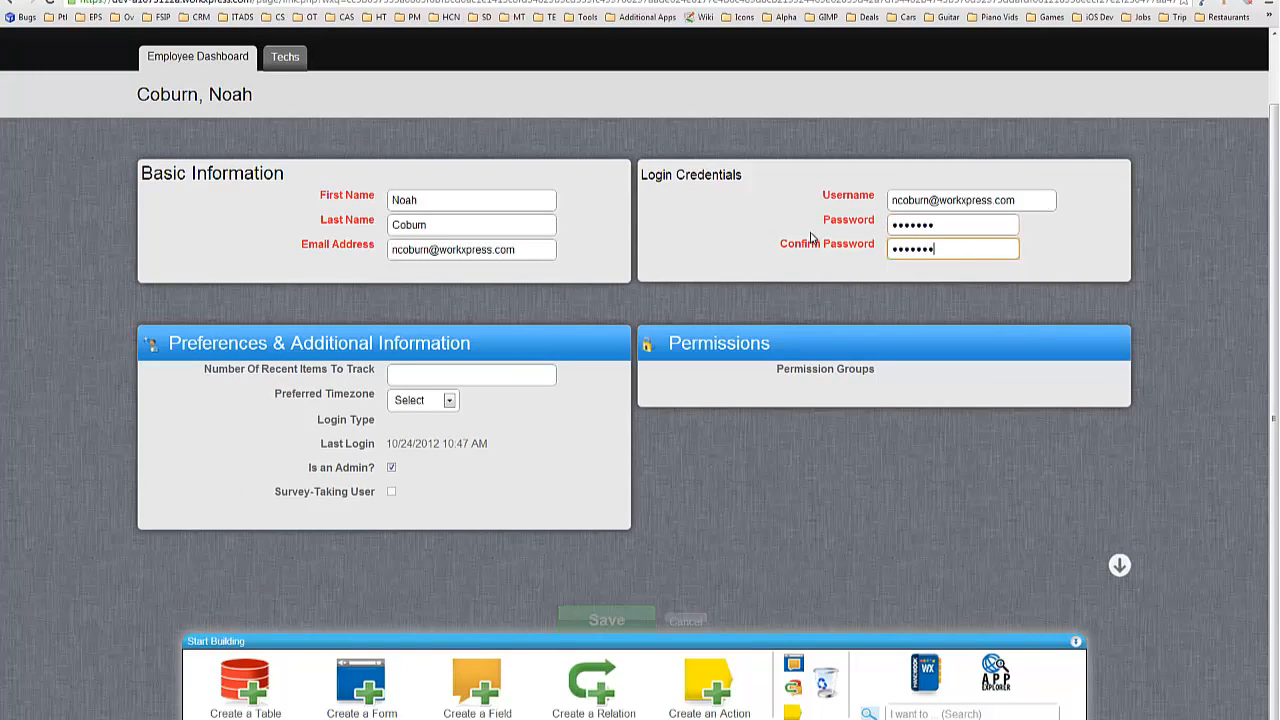
pyautogui.scroll(1, 824, 241)
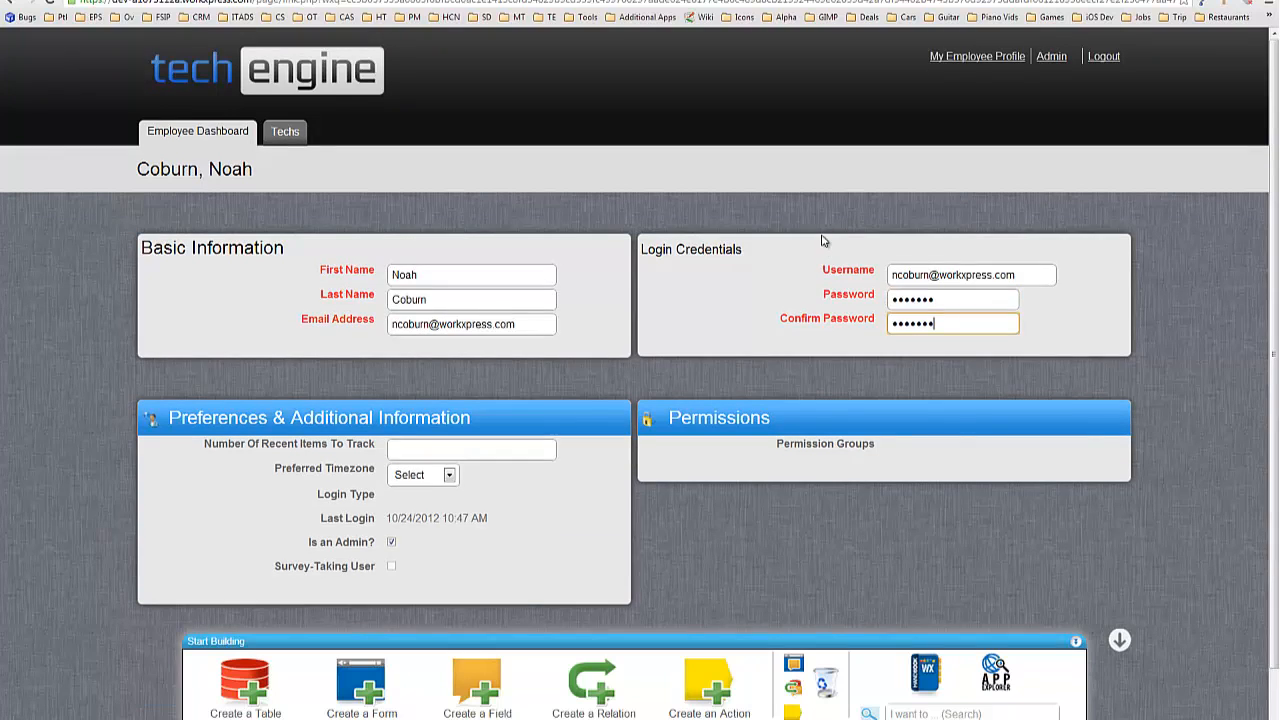
# Sign out and try logging in with the second user's e-mail and new password.
pyautogui.click(1106, 60)
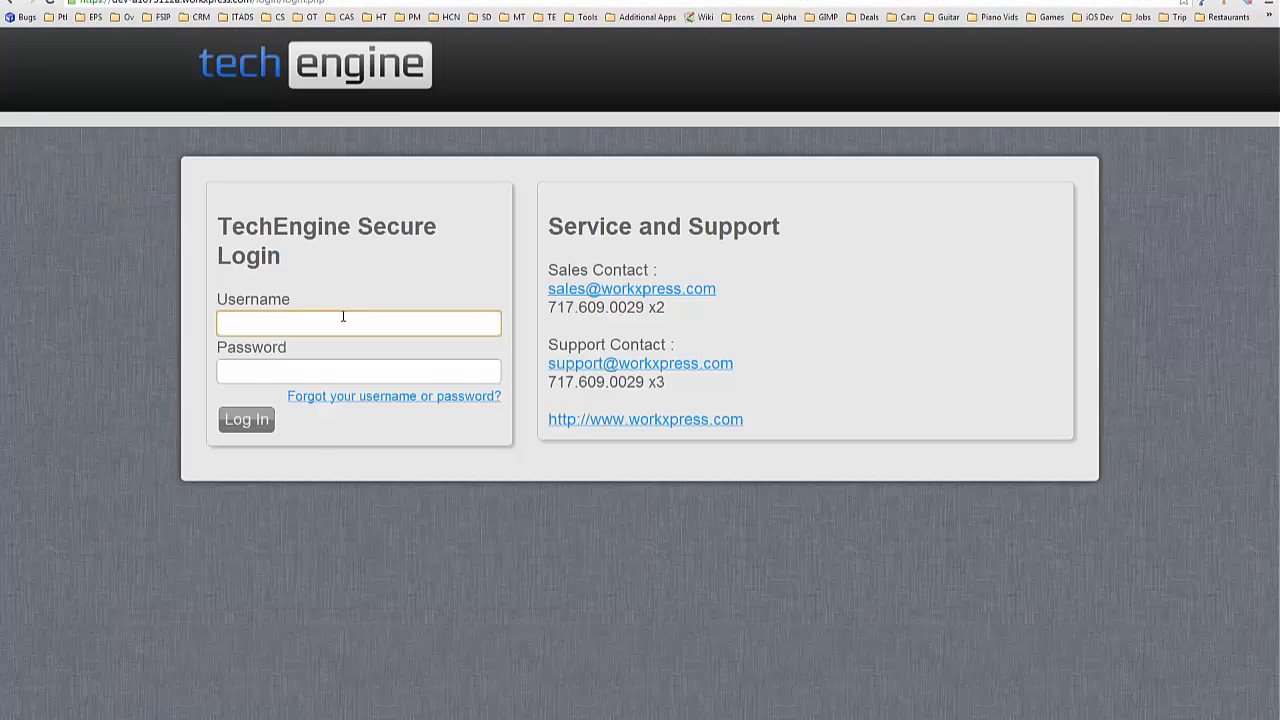
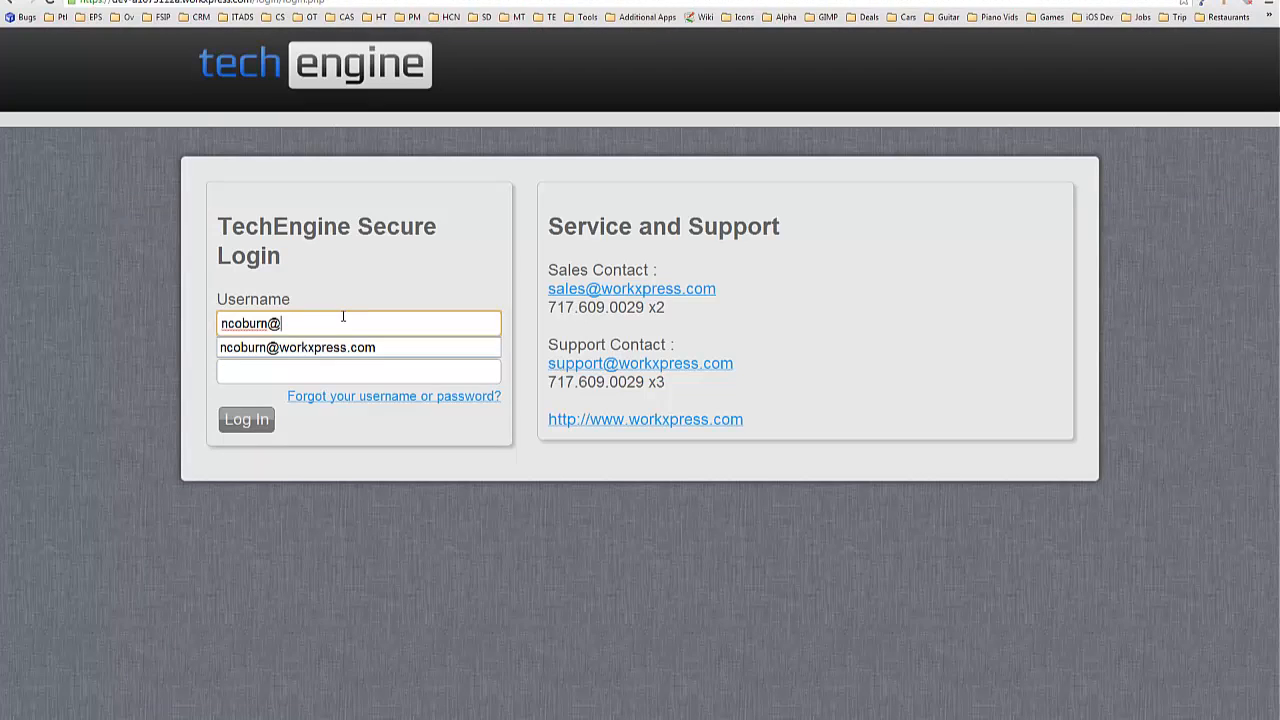
pyautogui.press('Tab')
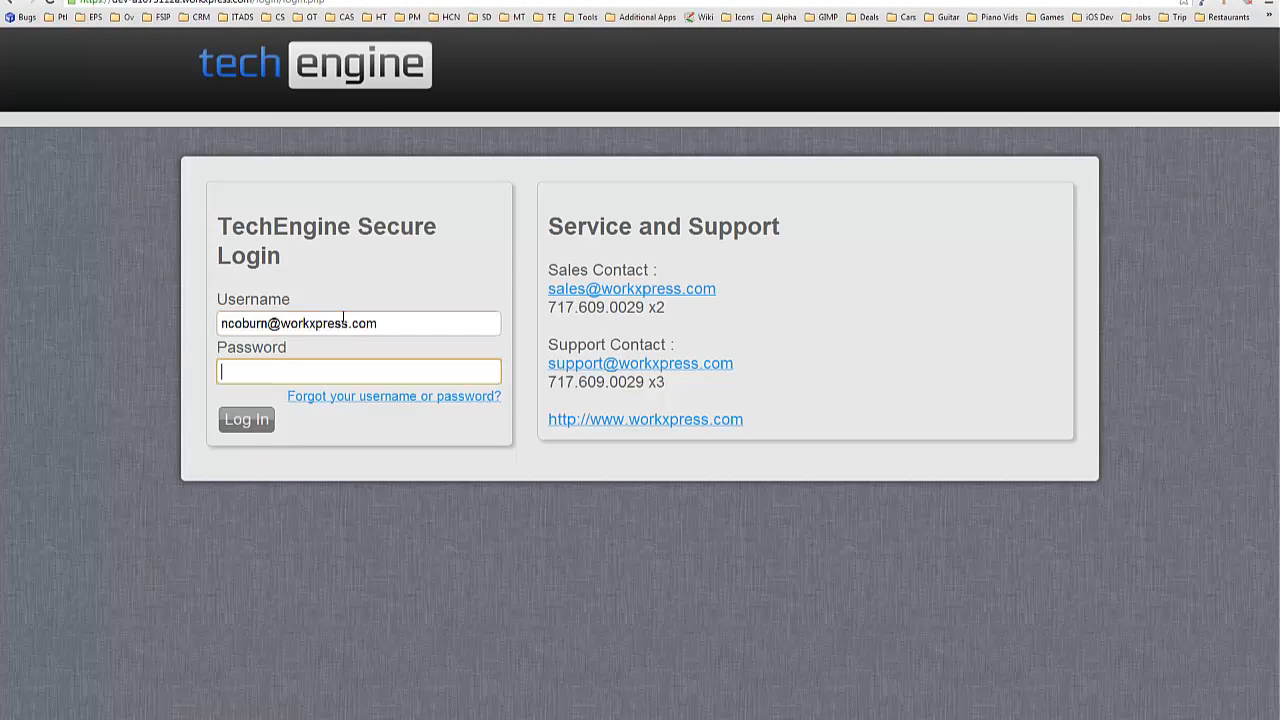
pyautogui.press('Return')
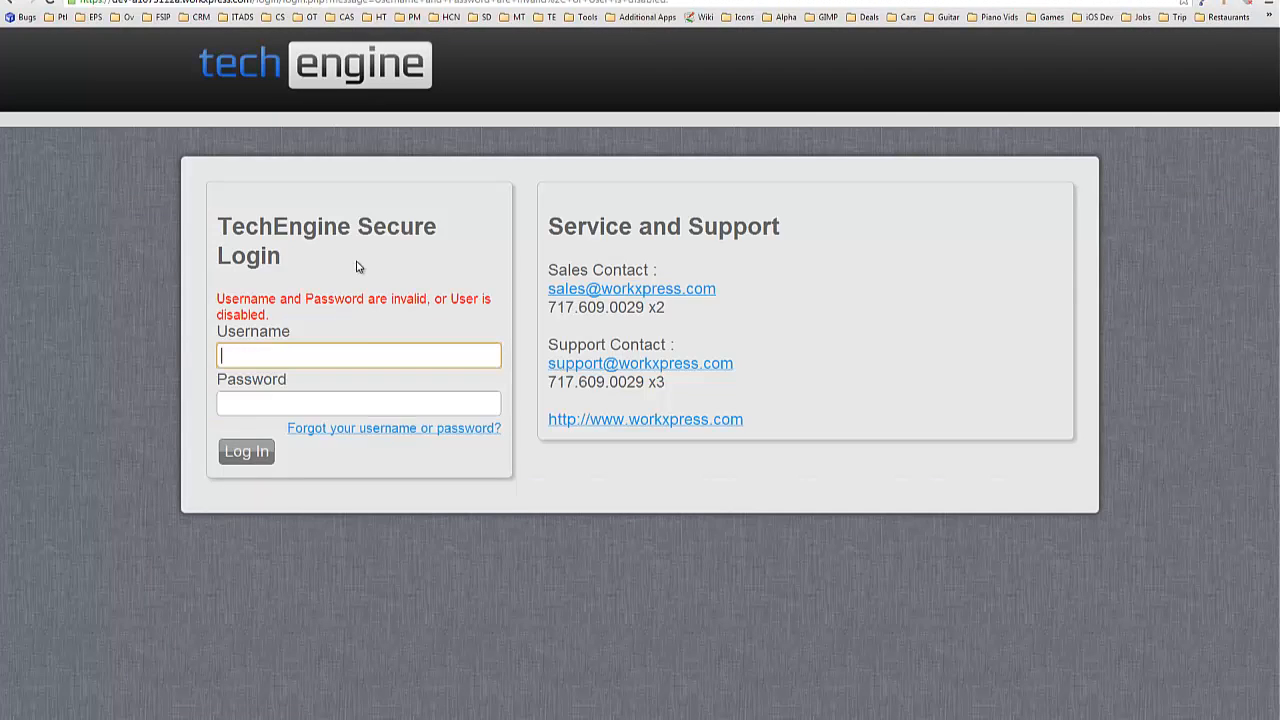
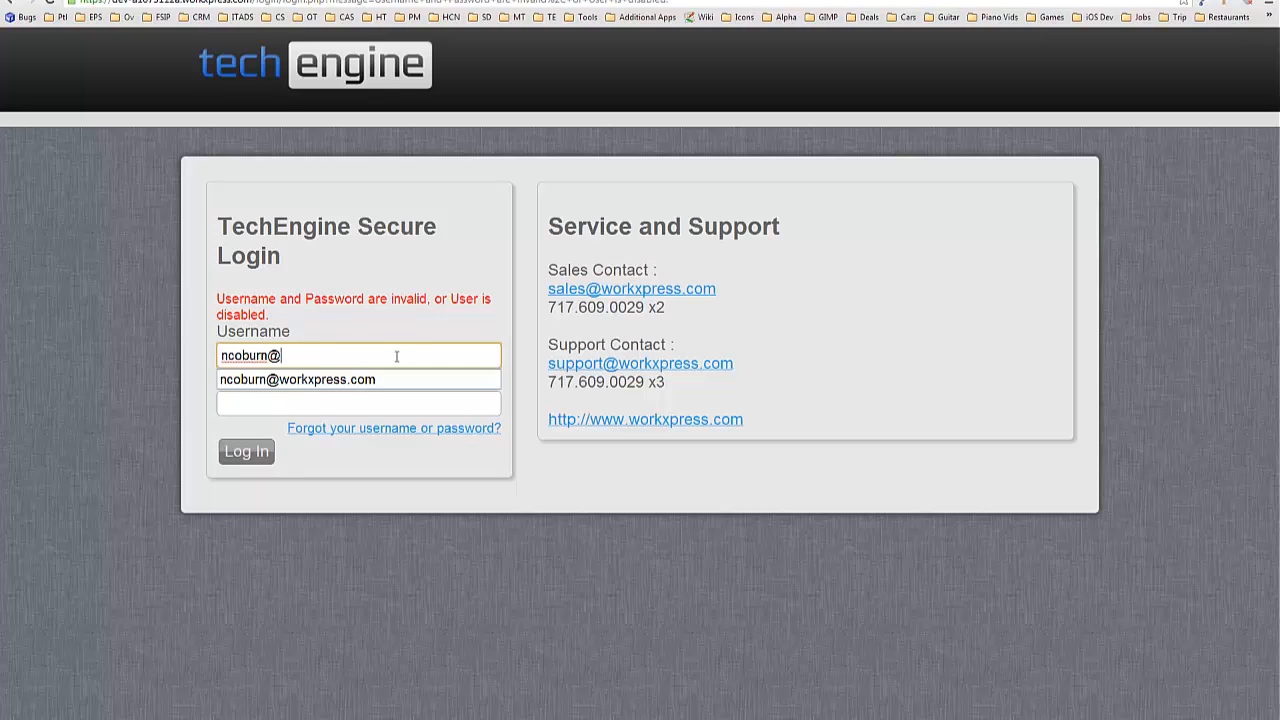
# Retry the login with the saved username, reaching the TechEngine Dashboard.
pyautogui.press('Down')
pyautogui.press('Tab')
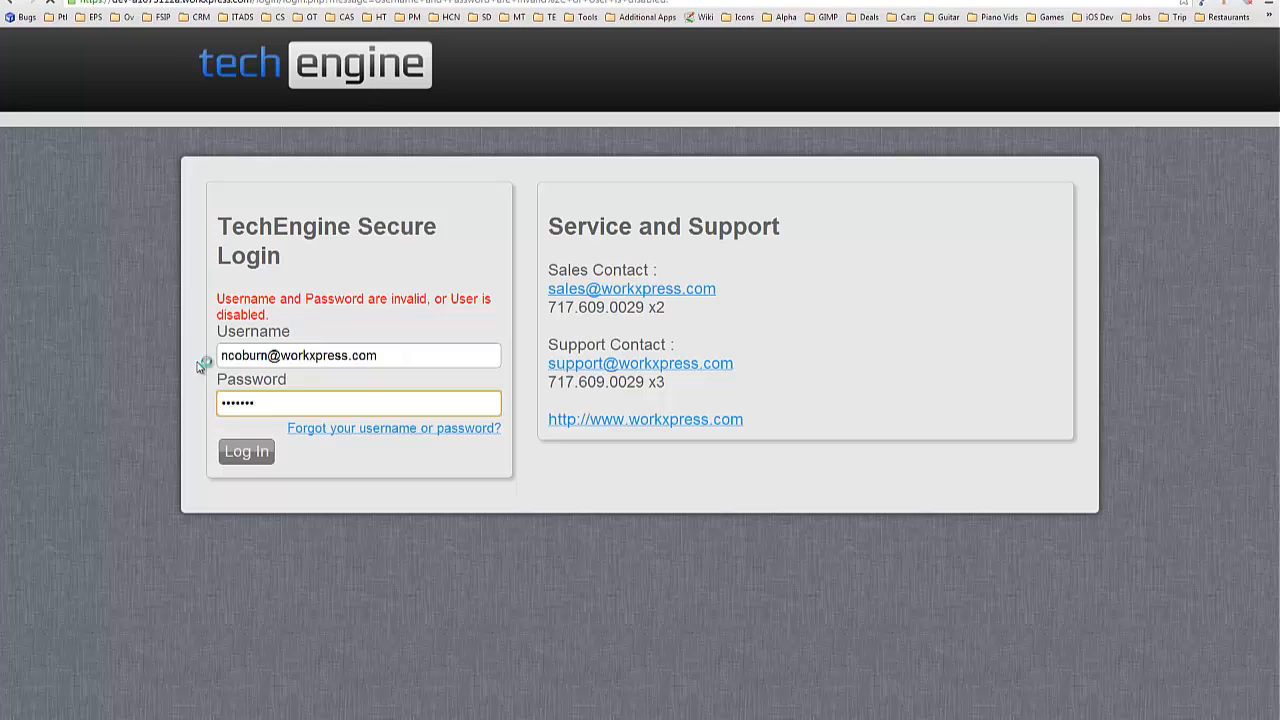
pyautogui.press('Return')
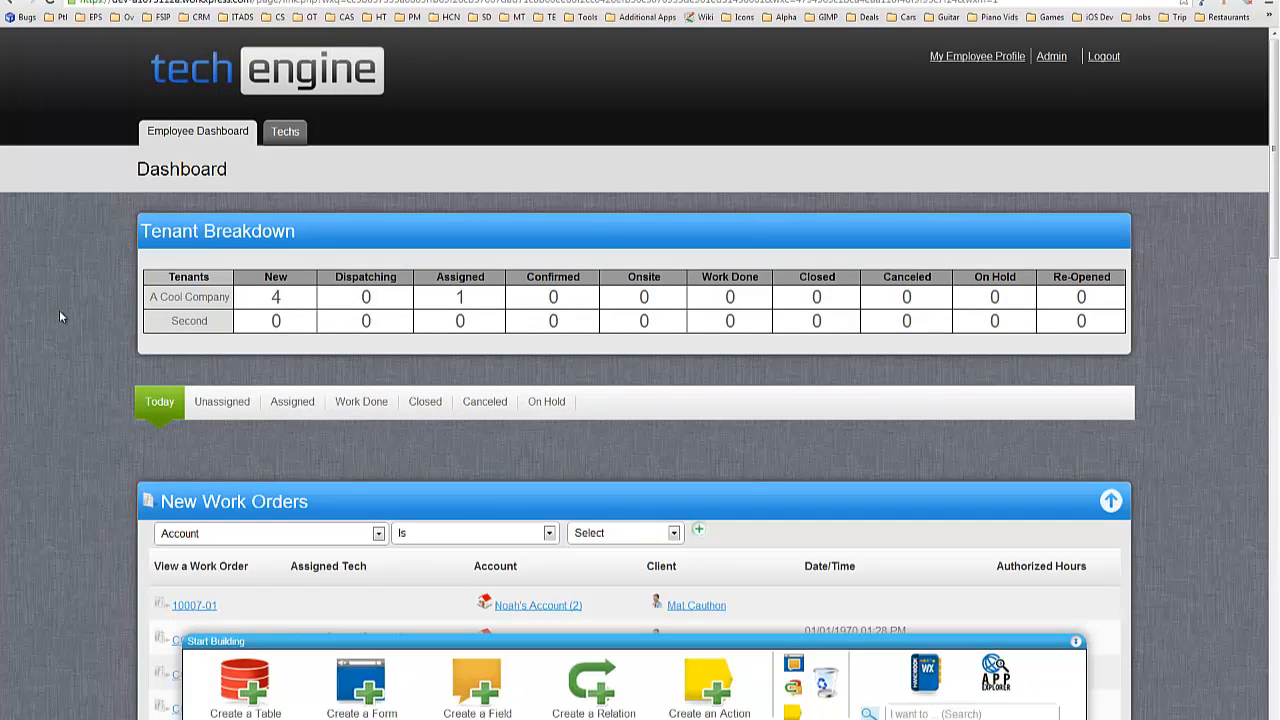
pyautogui.scroll(-2, 35, 303)
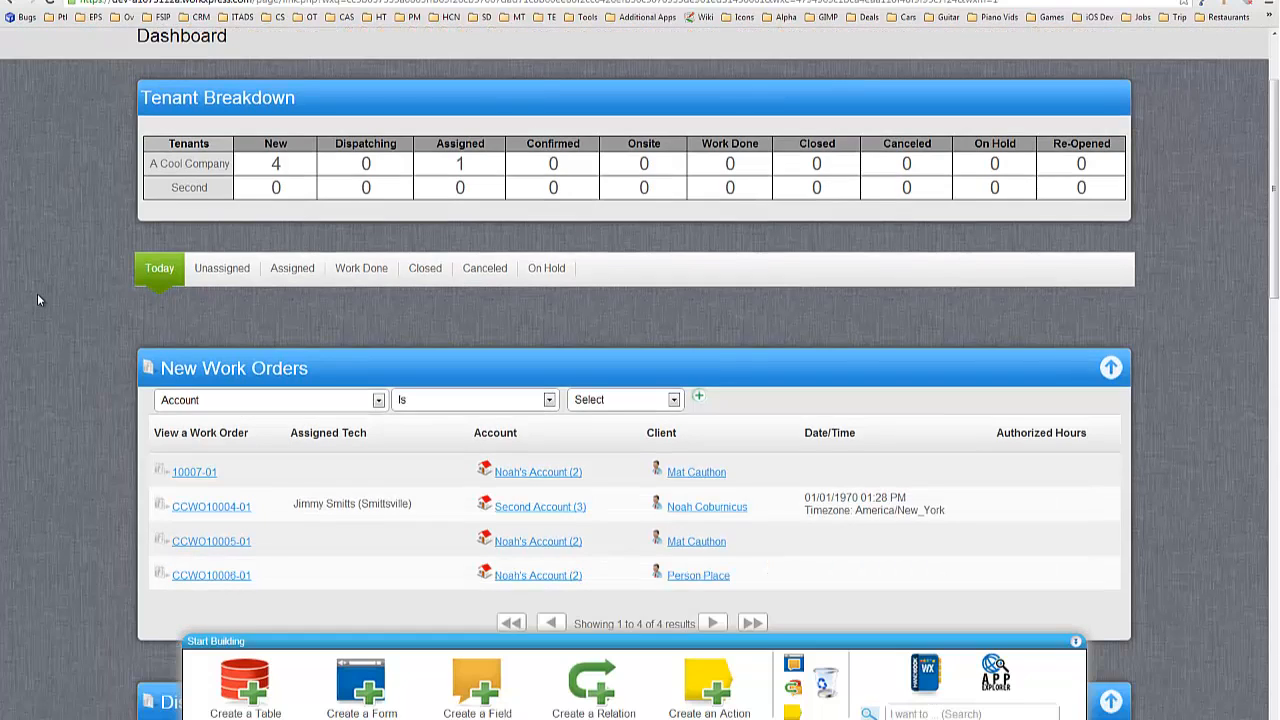
pyautogui.scroll(2, 37, 301)
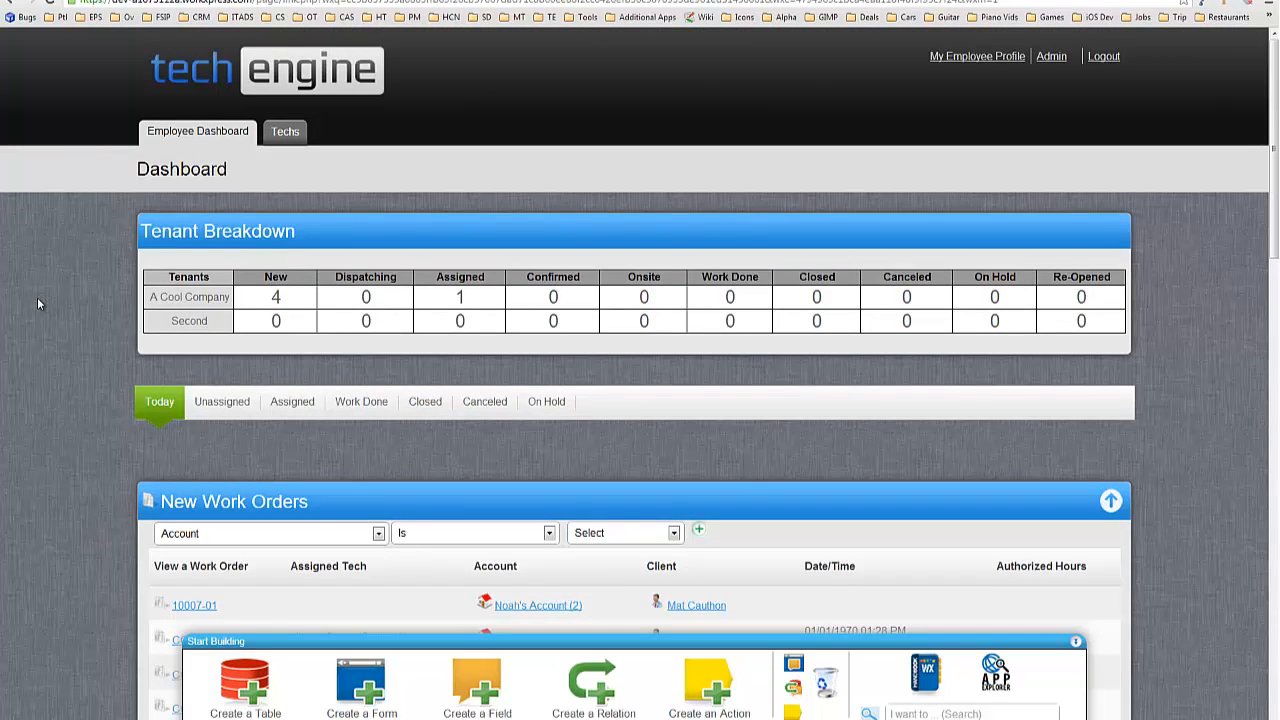
# Open the third user's record from the Admin user search.
pyautogui.click(1052, 57)
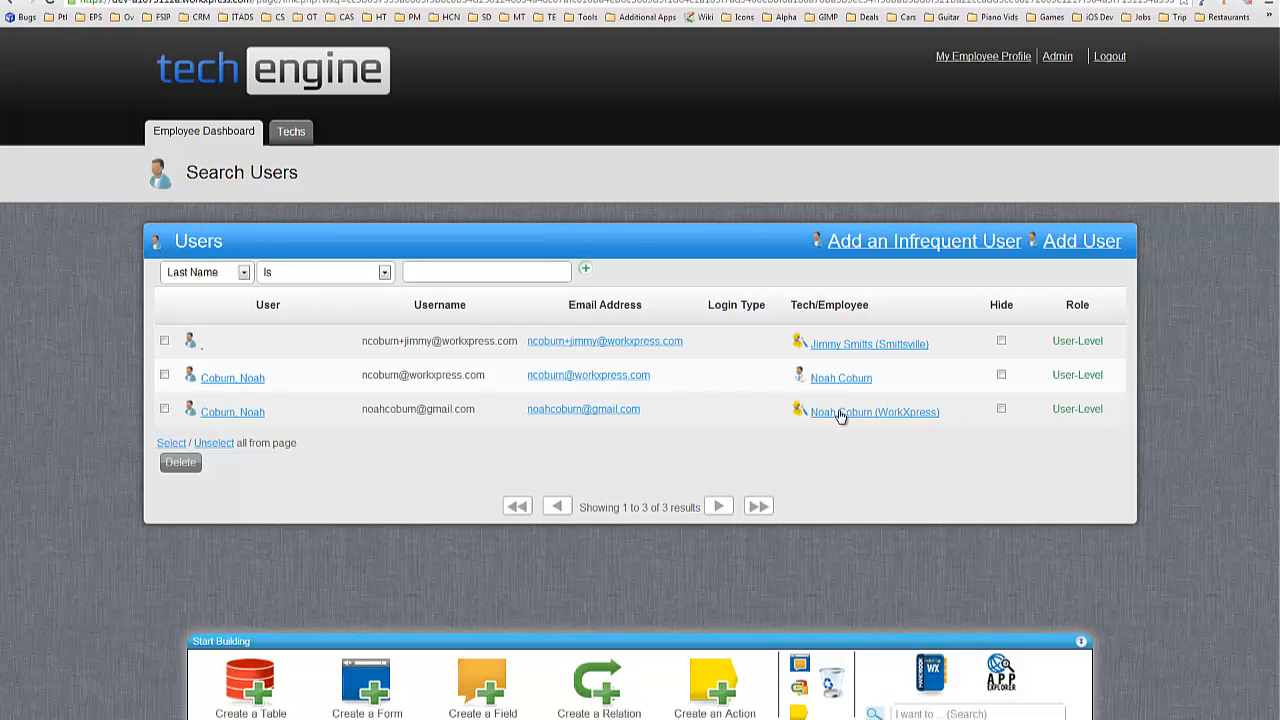
pyautogui.tripleClick(392, 407)
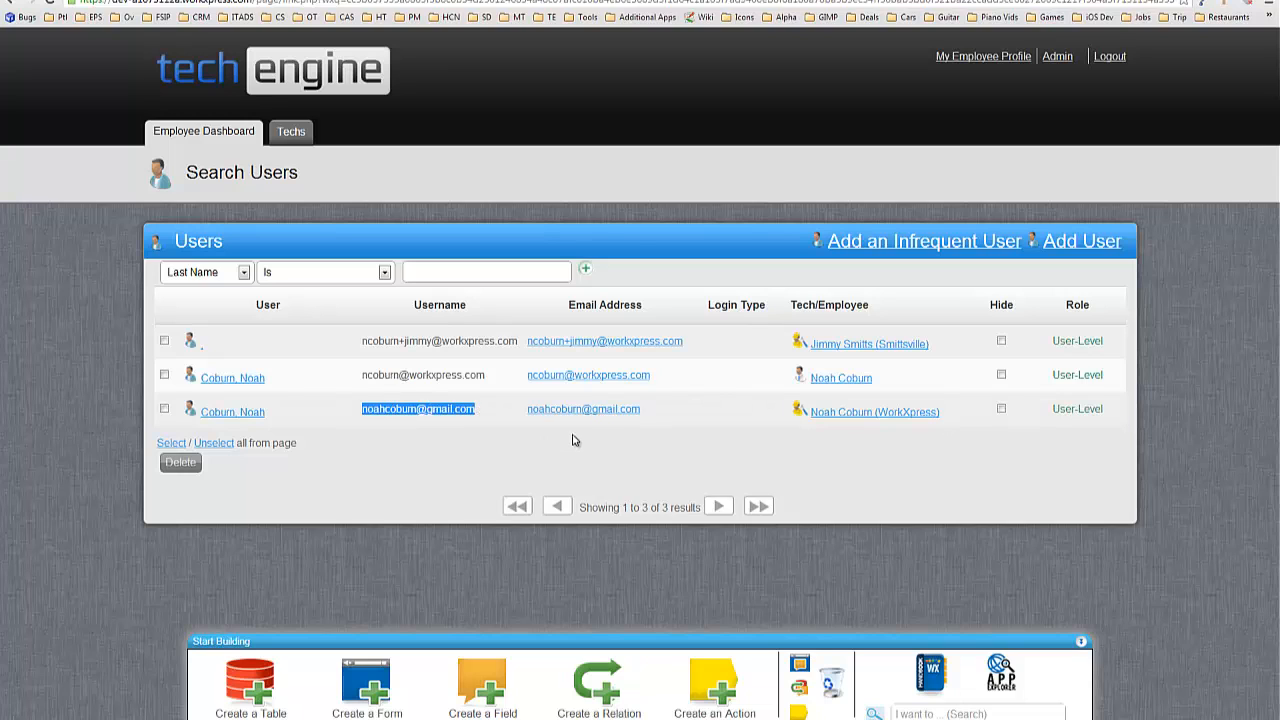
pyautogui.click(240, 413)
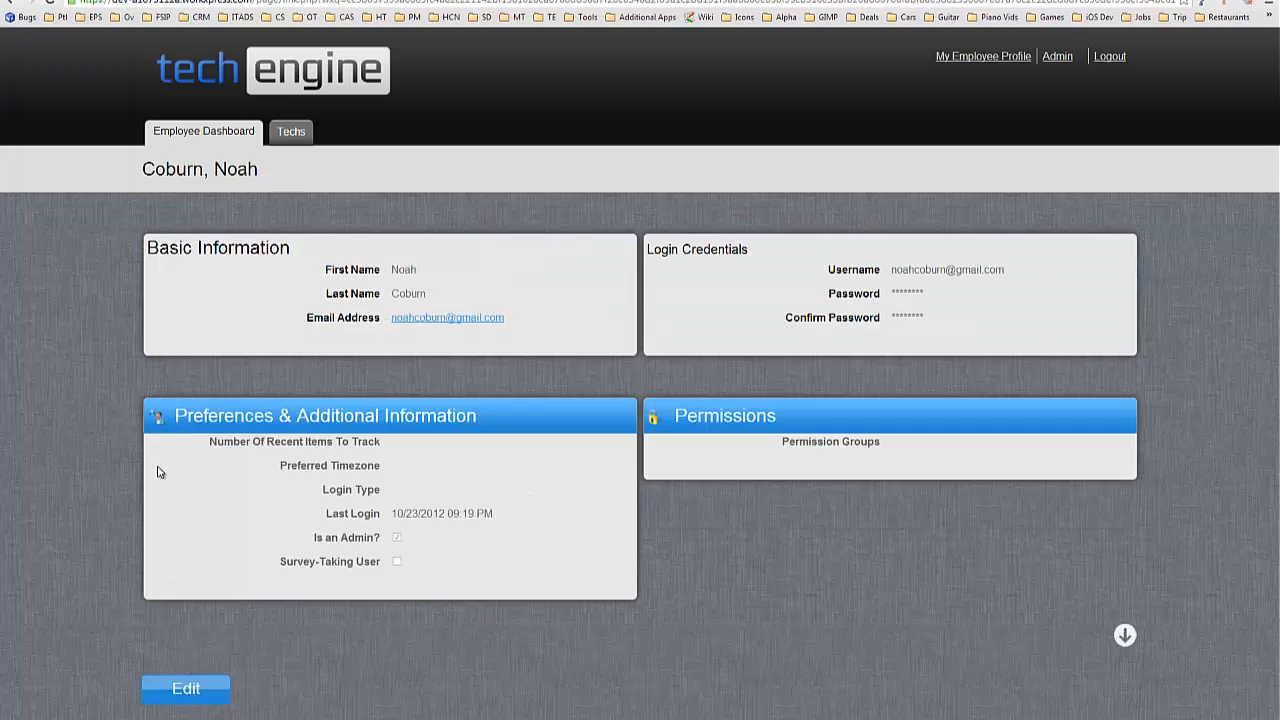
pyautogui.scroll(-1, 187, 600)
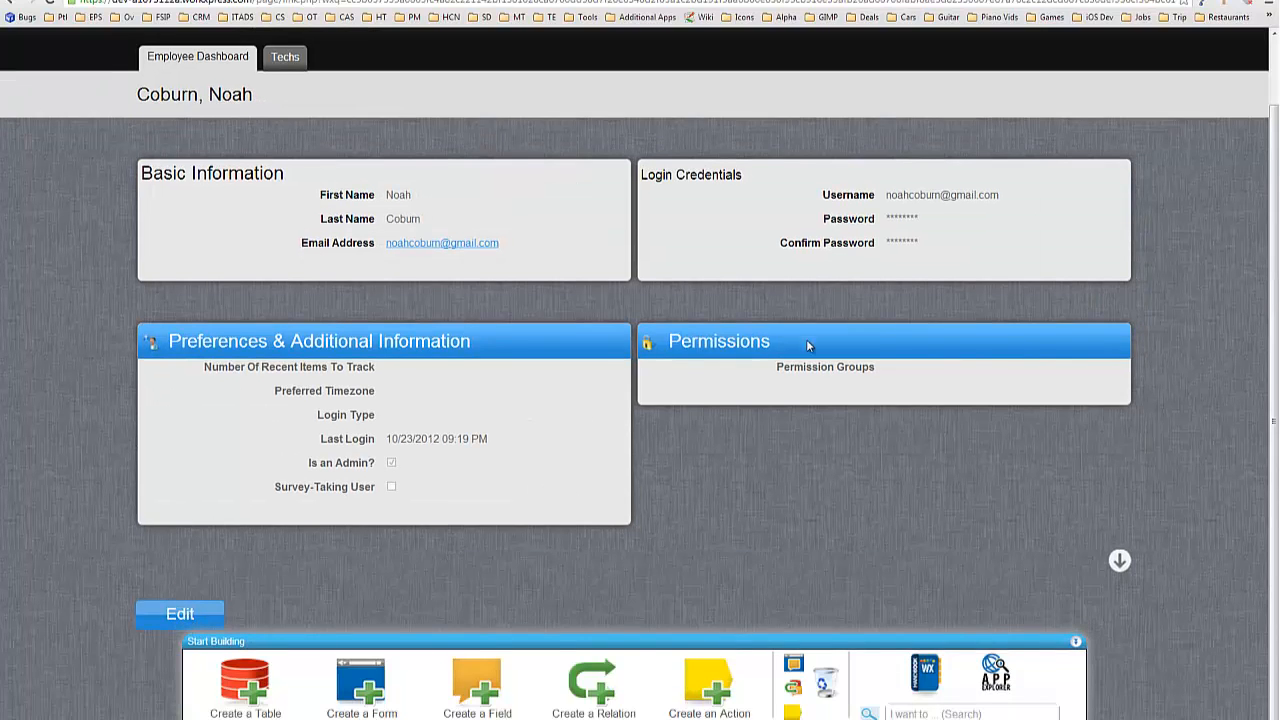
# Replace the password and its confirmation with a new one, save, and sign out.
pyautogui.moveTo(961, 221); pyautogui.dragTo(782, 239)
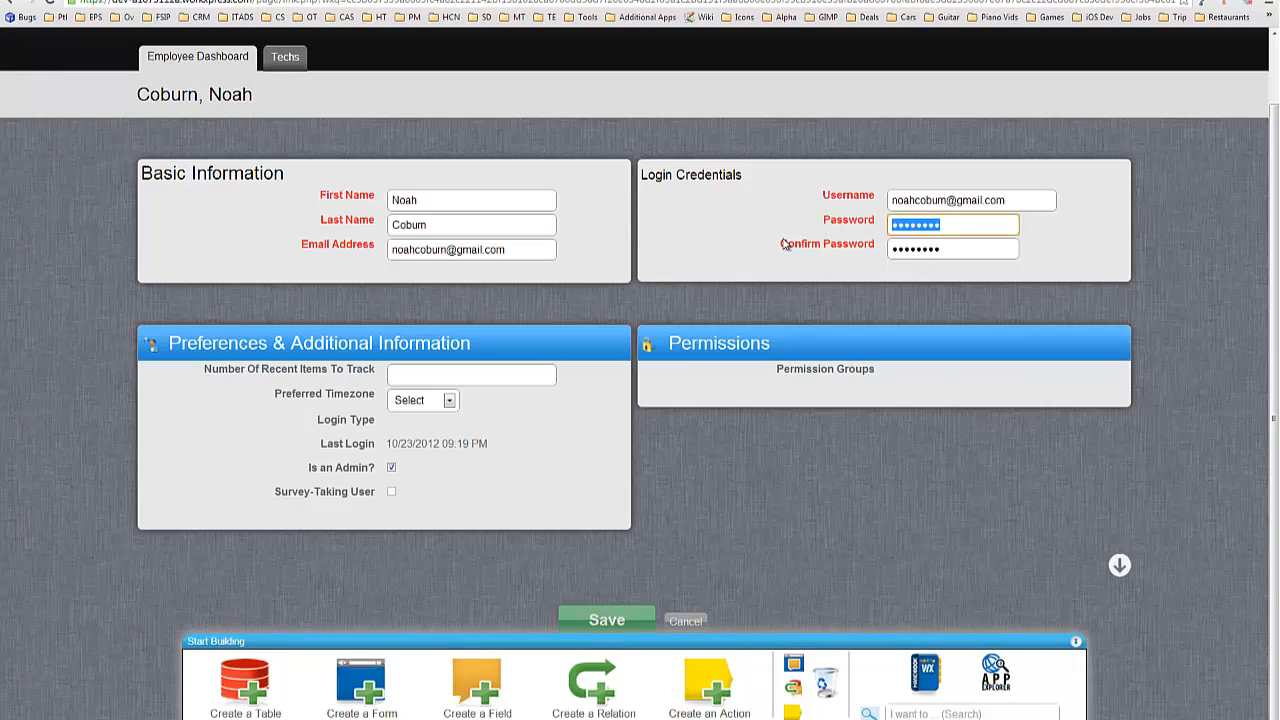
pyautogui.write('*******')
pyautogui.press('Tab')
pyautogui.write('*******')
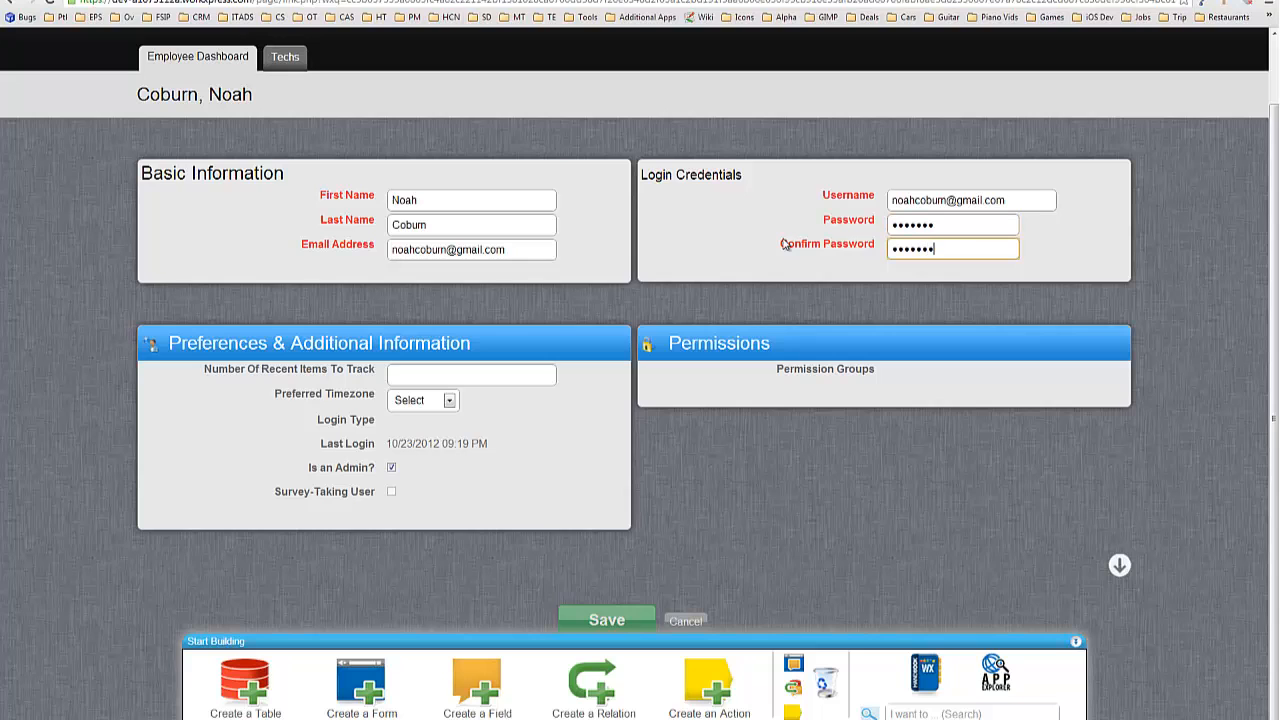
pyautogui.press('Return')
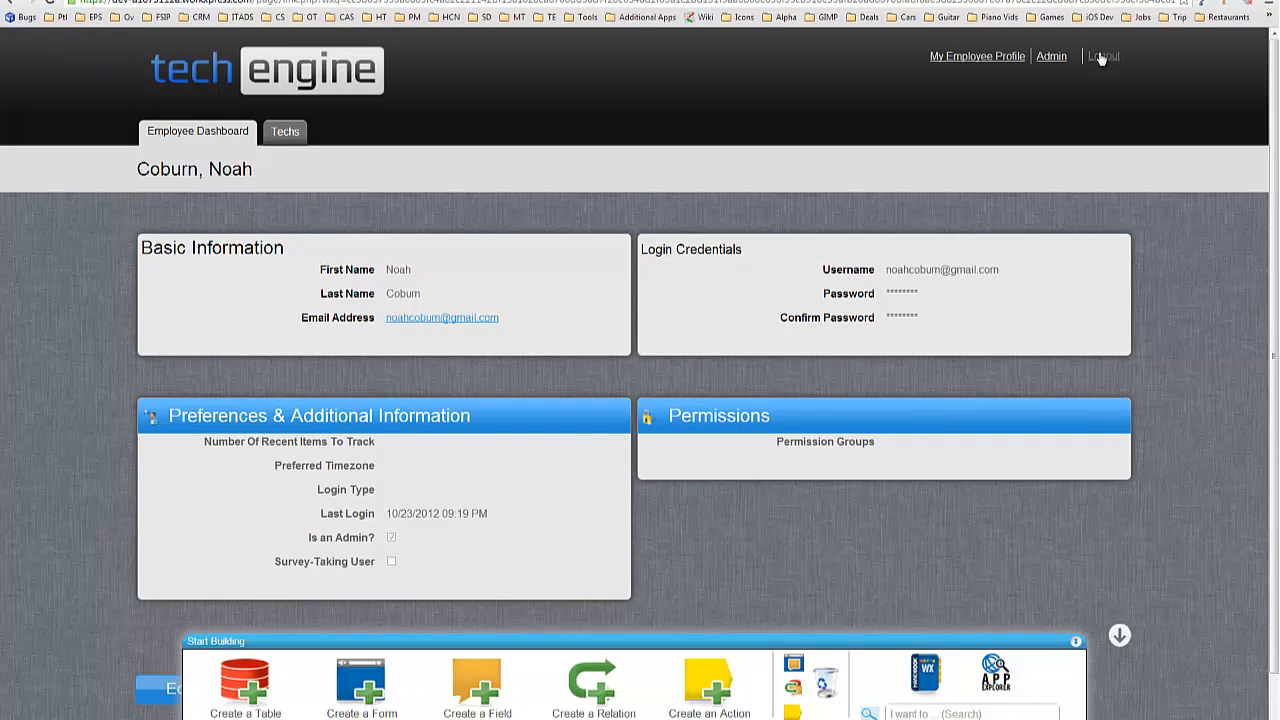
pyautogui.click(1101, 58)
# Log in as the third user with the saved username and new password.
pyautogui.click(336, 323)
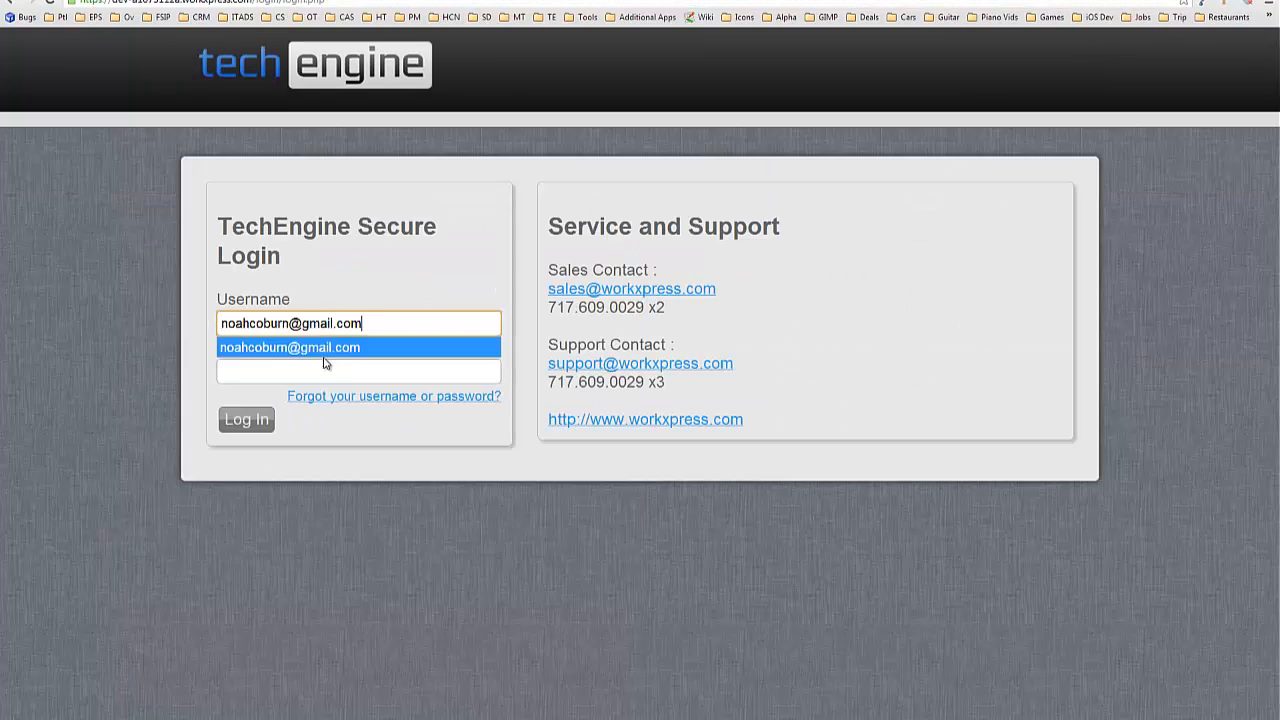
pyautogui.click(325, 350)
pyautogui.click(337, 375)
pyautogui.write('••••••')
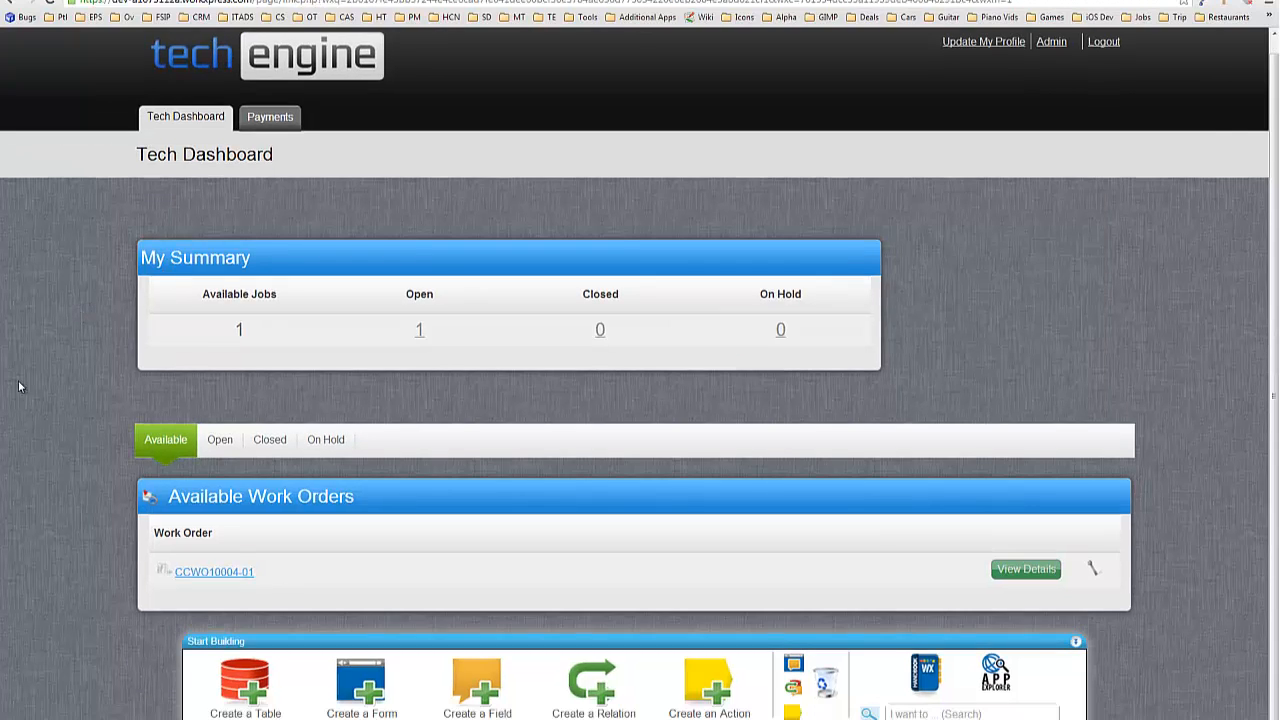
# List the tech's open work orders and put the dashboard into form-editing mode.
pyautogui.click(219, 447)
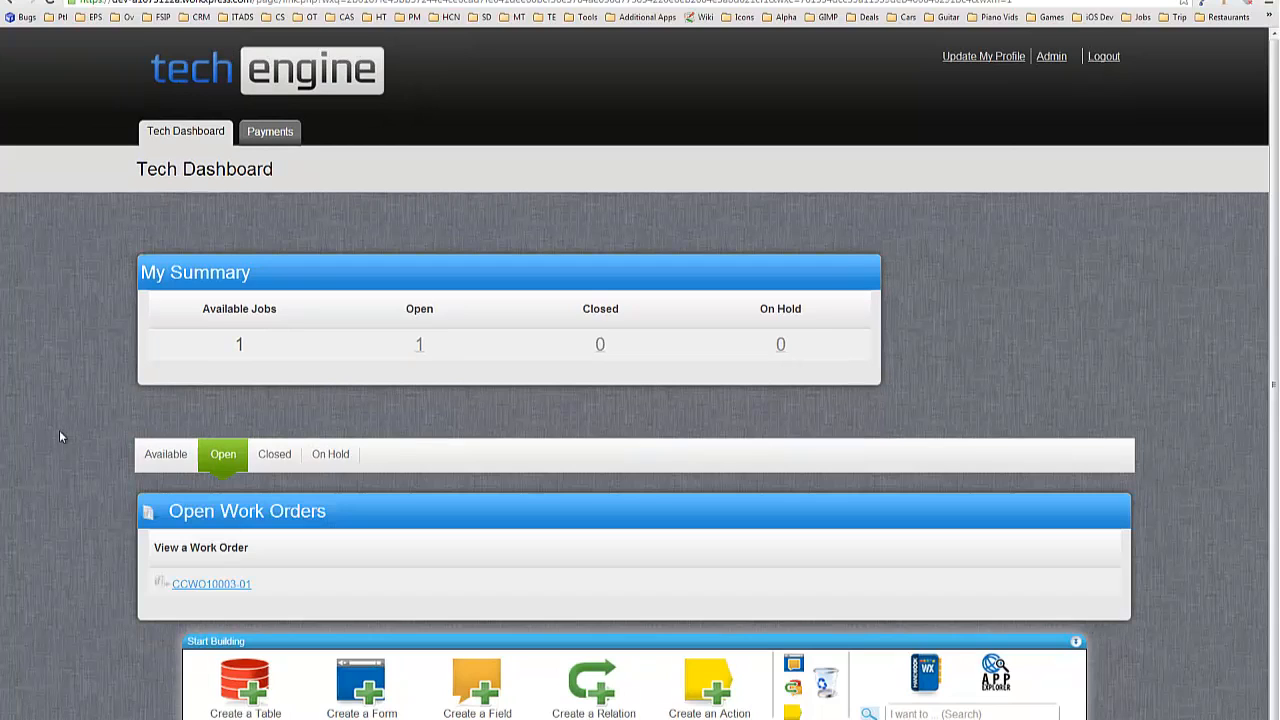
pyautogui.scroll(-1, 60, 430)
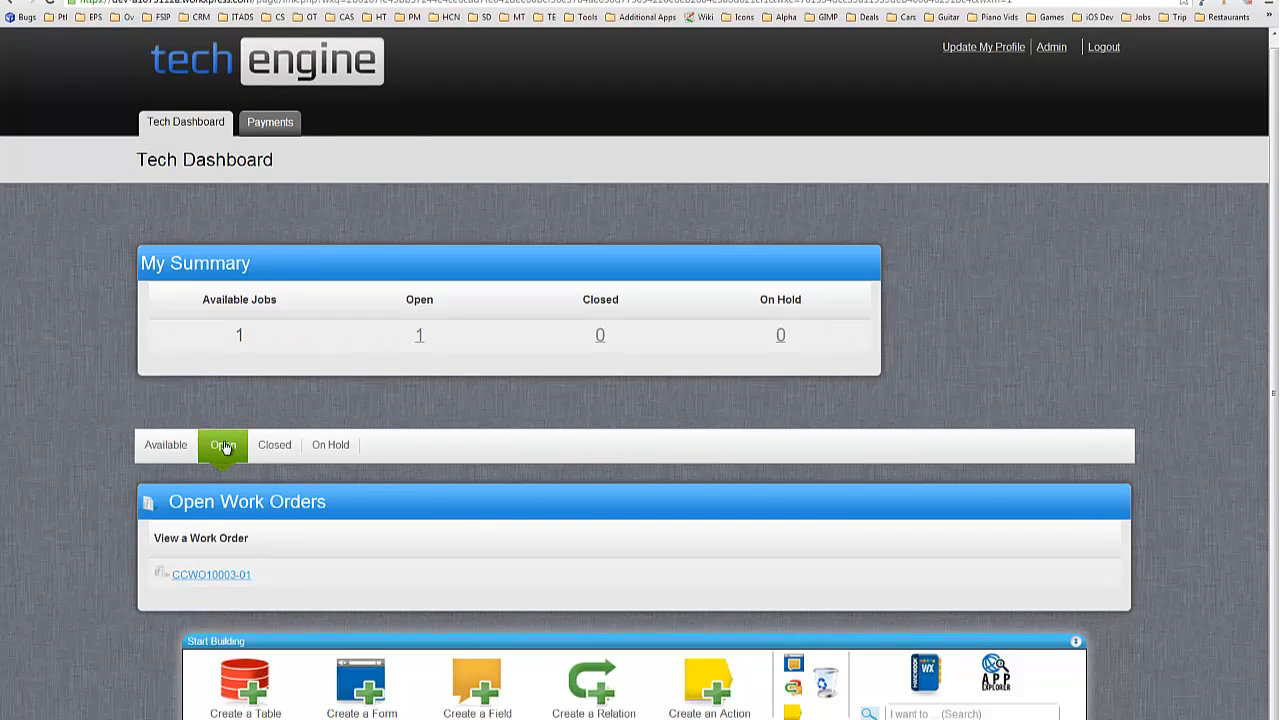
pyautogui.click(796, 662)
pyautogui.scroll(-1, 962, 247)
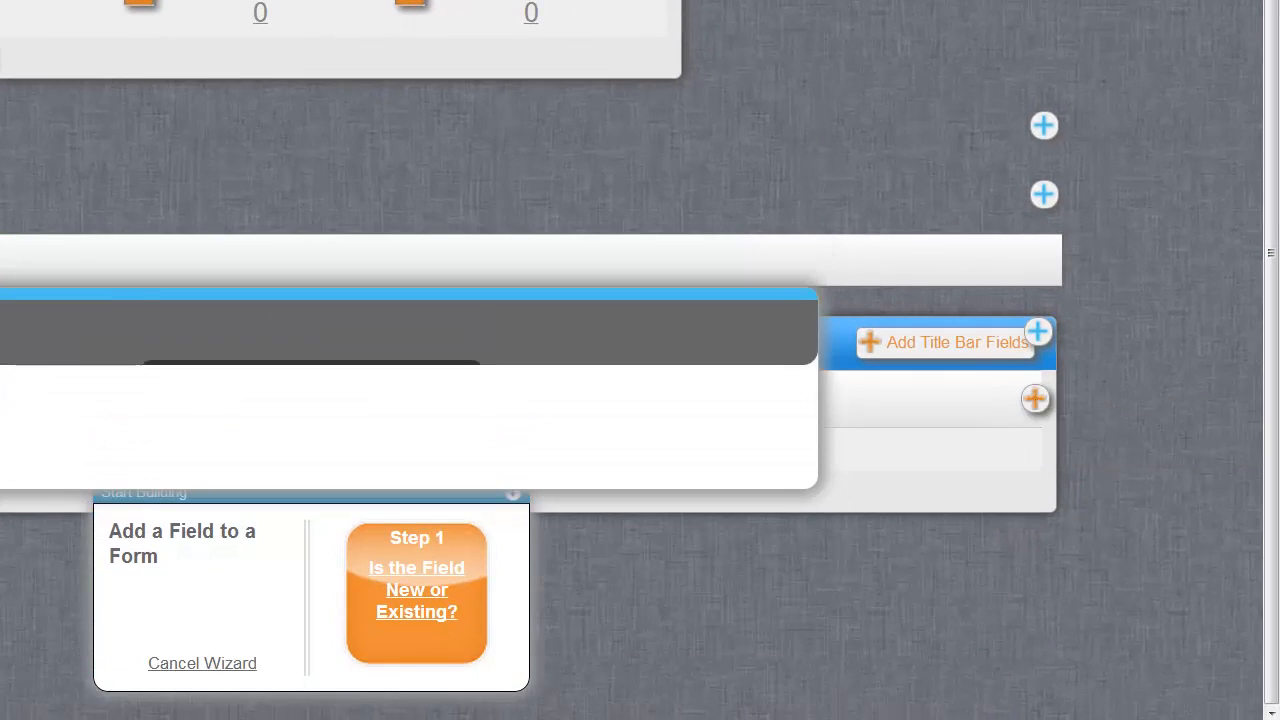
# Create a new Work Order field named 'Mark as Confirmed (Tech Function)'.
pyautogui.click(471, 249)
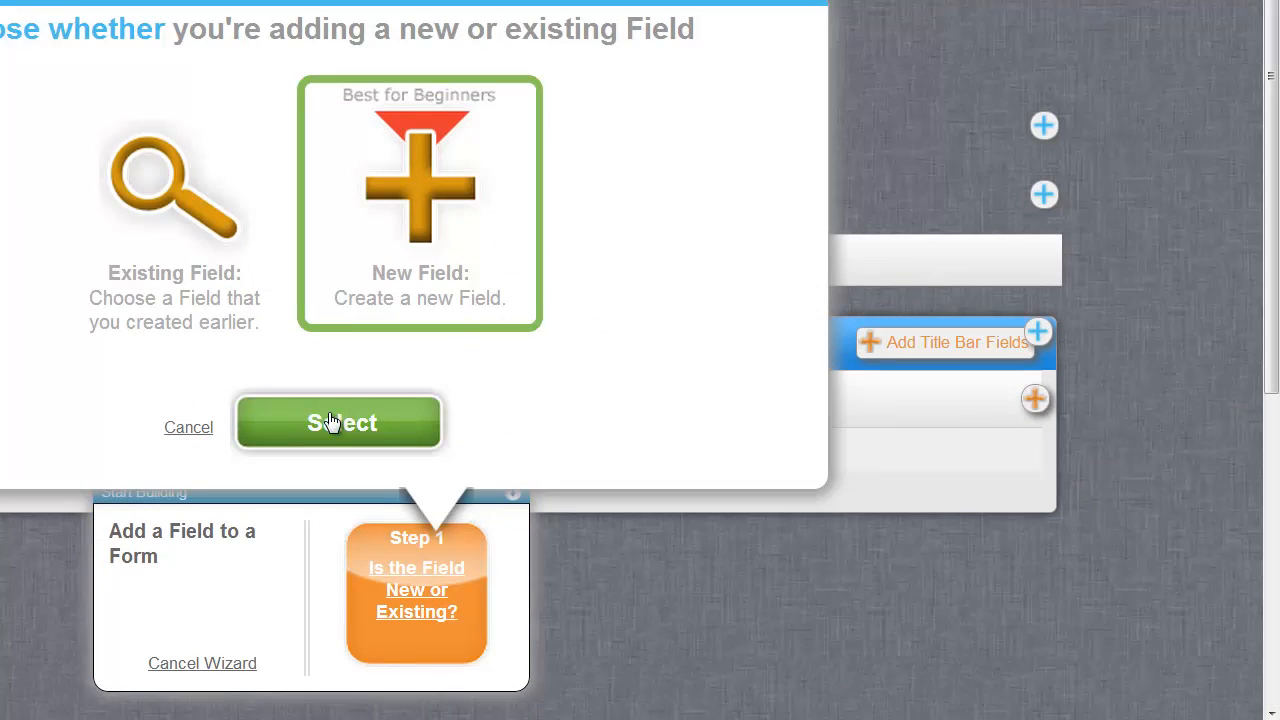
pyautogui.click(333, 422)
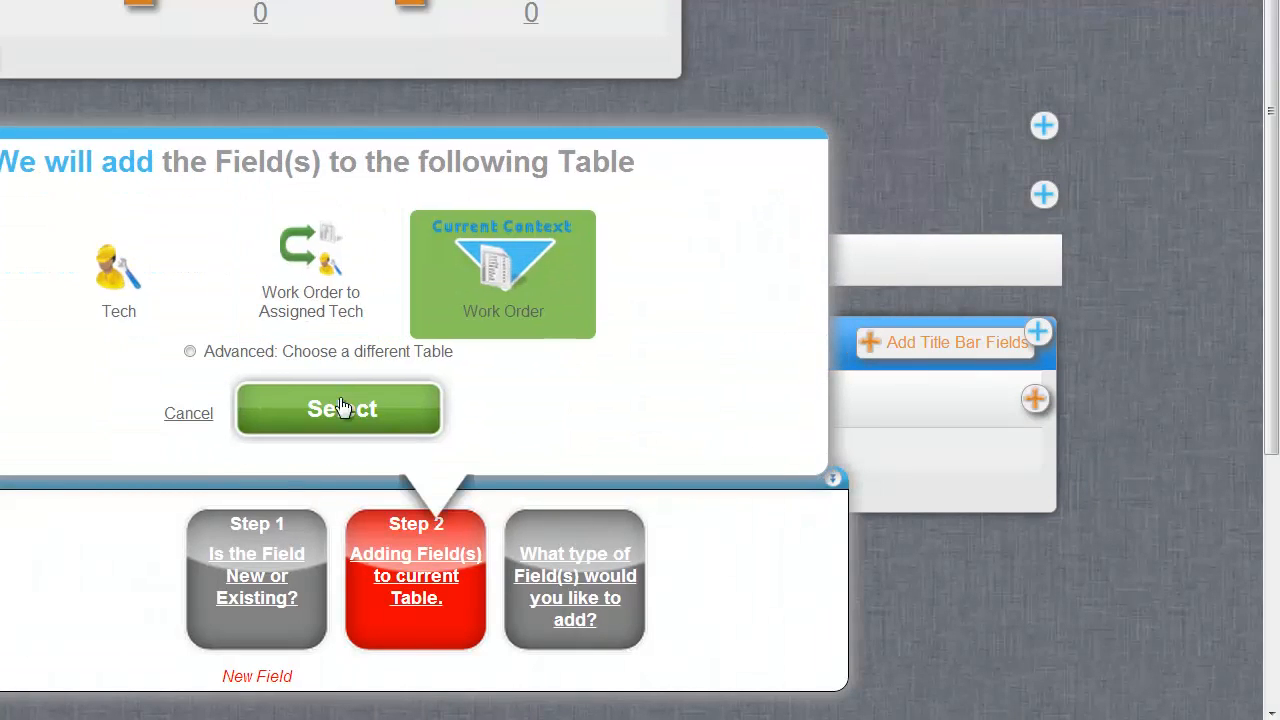
pyautogui.click(341, 408)
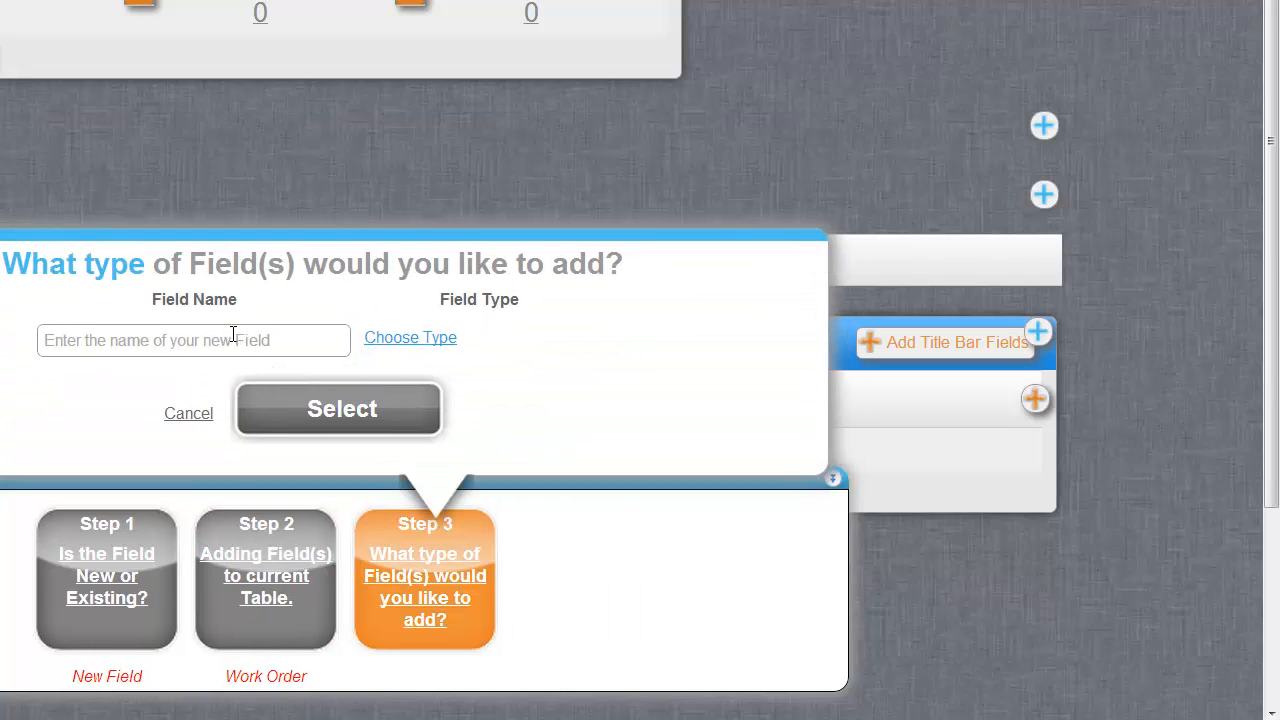
pyautogui.click(233, 334)
pyautogui.write('Confirm')
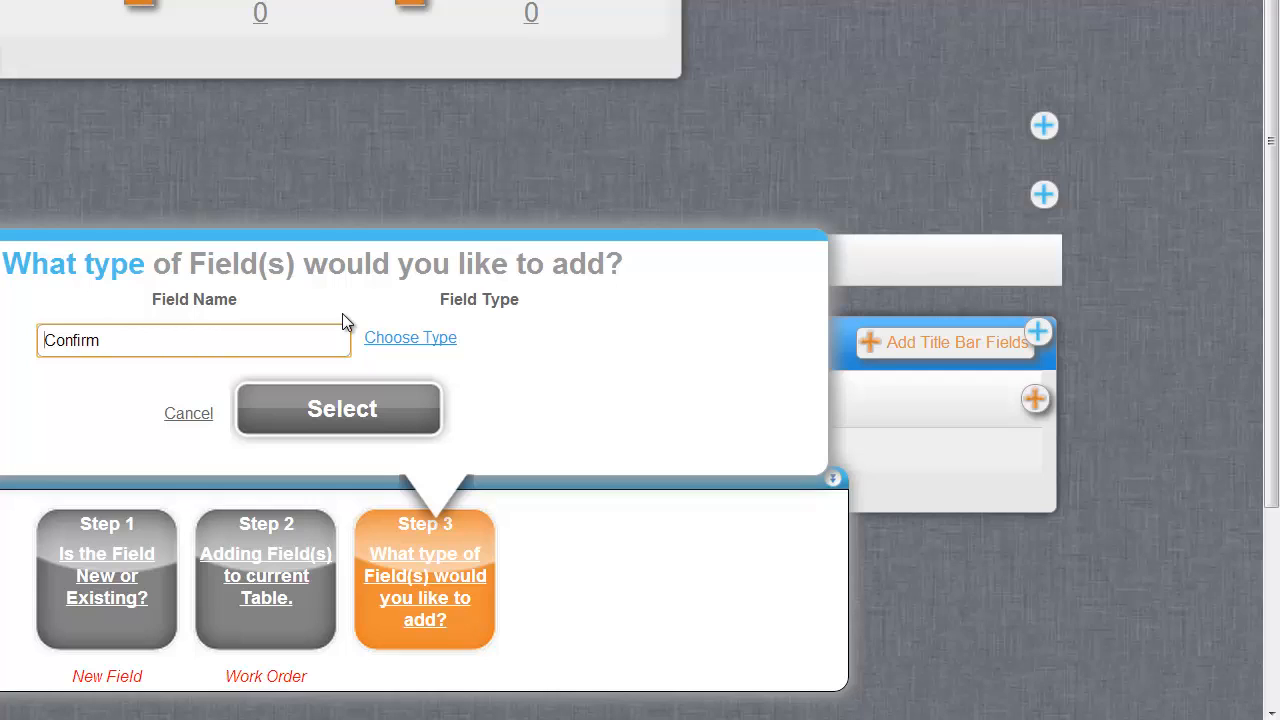
pyautogui.write('Mark as')
pyautogui.write('ed (Tech ')
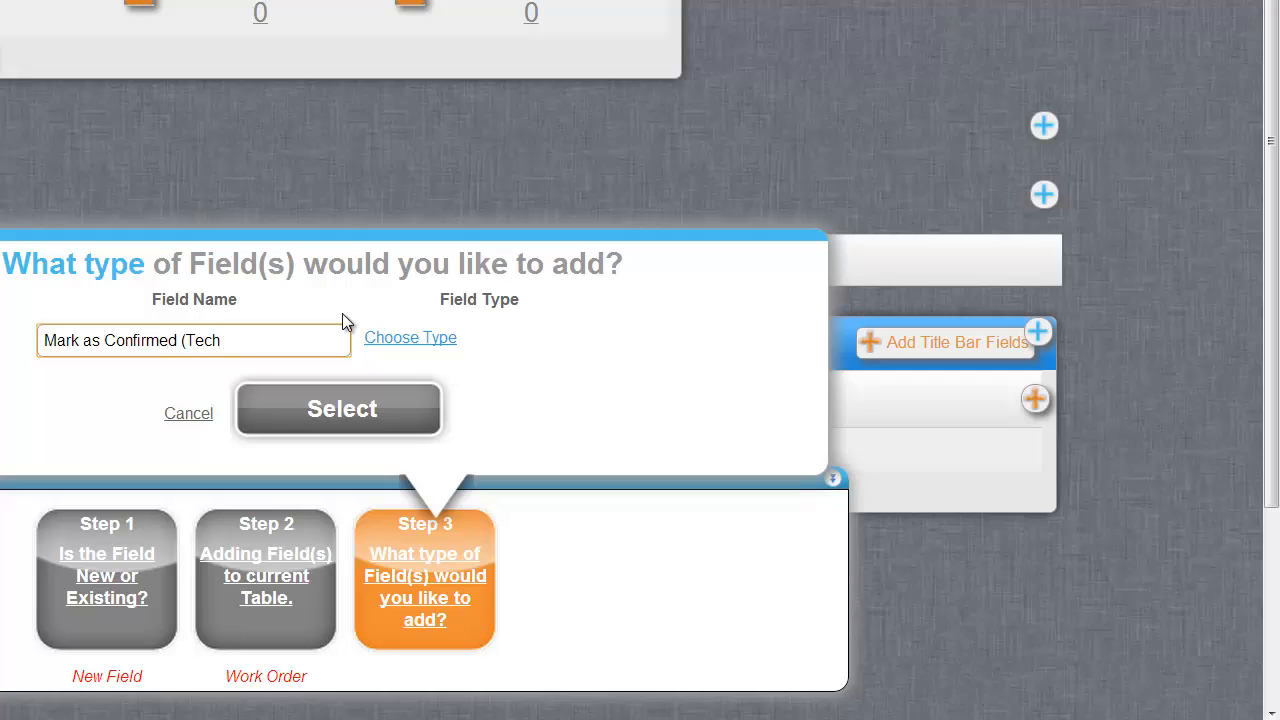
pyautogui.write('Function)')
# Make the field a Link type and accept its label.
pyautogui.click(410, 340)
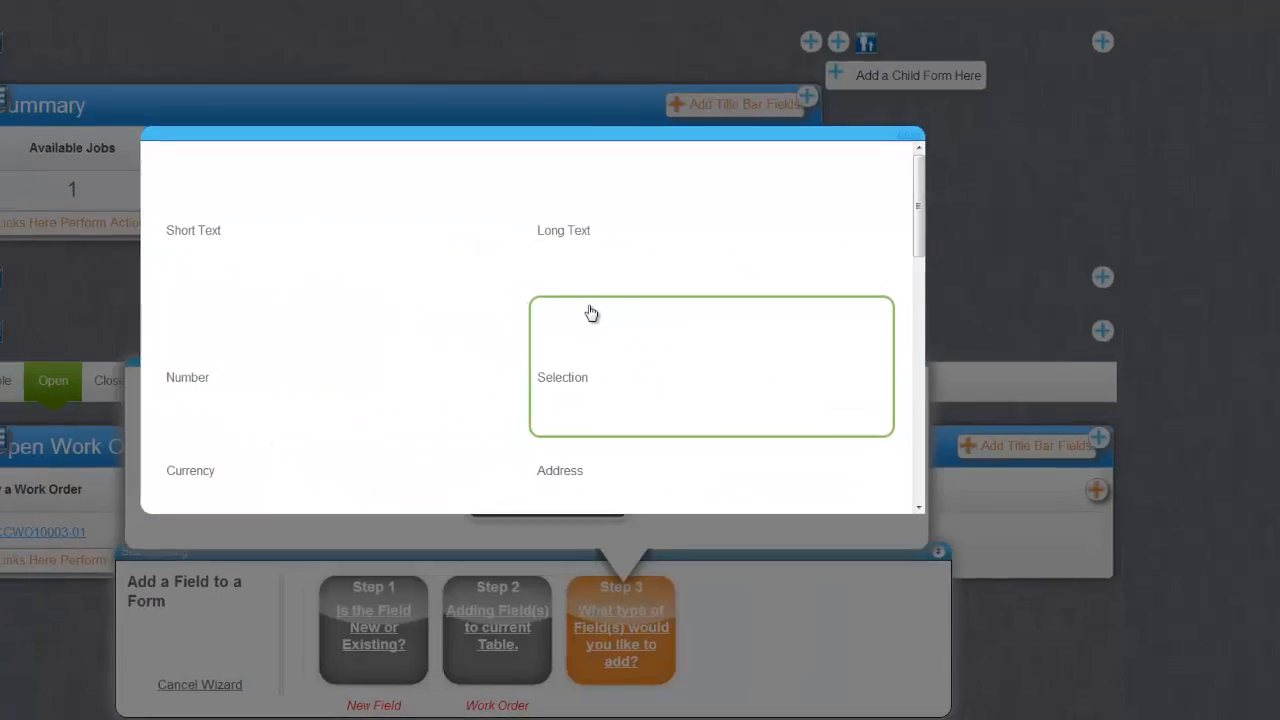
pyautogui.scroll(-5, 586, 400)
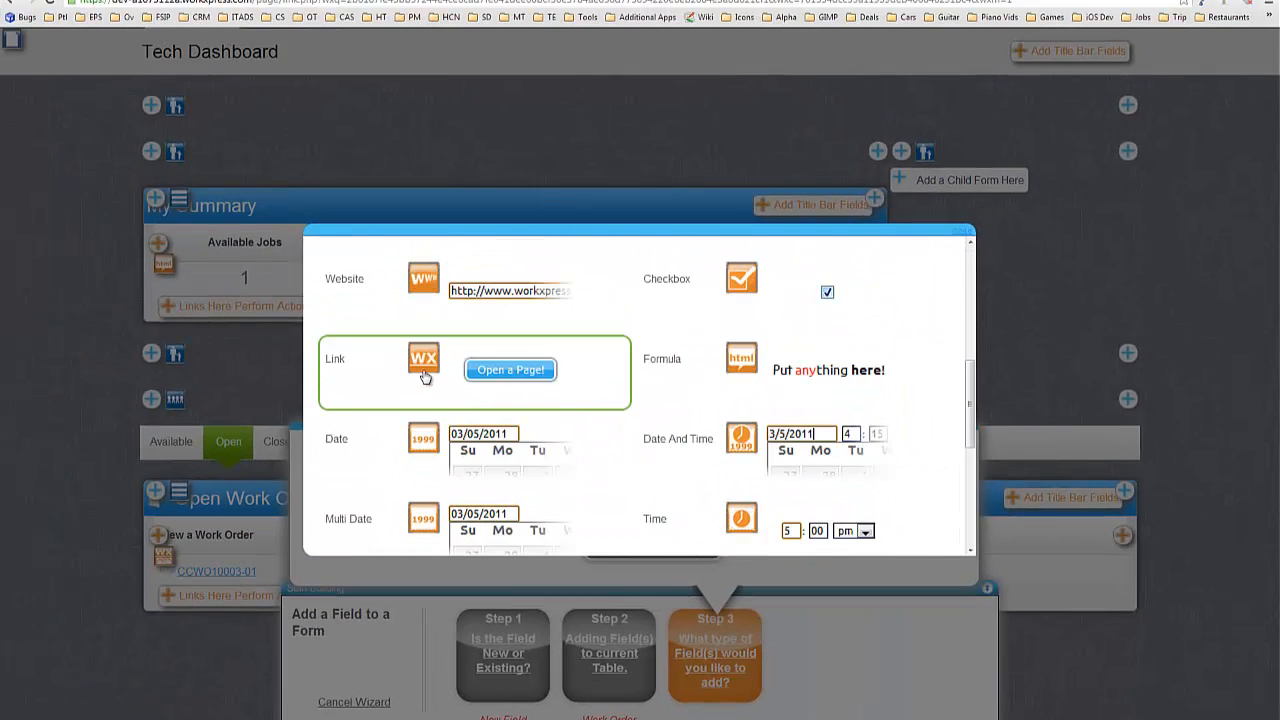
pyautogui.click(423, 362)
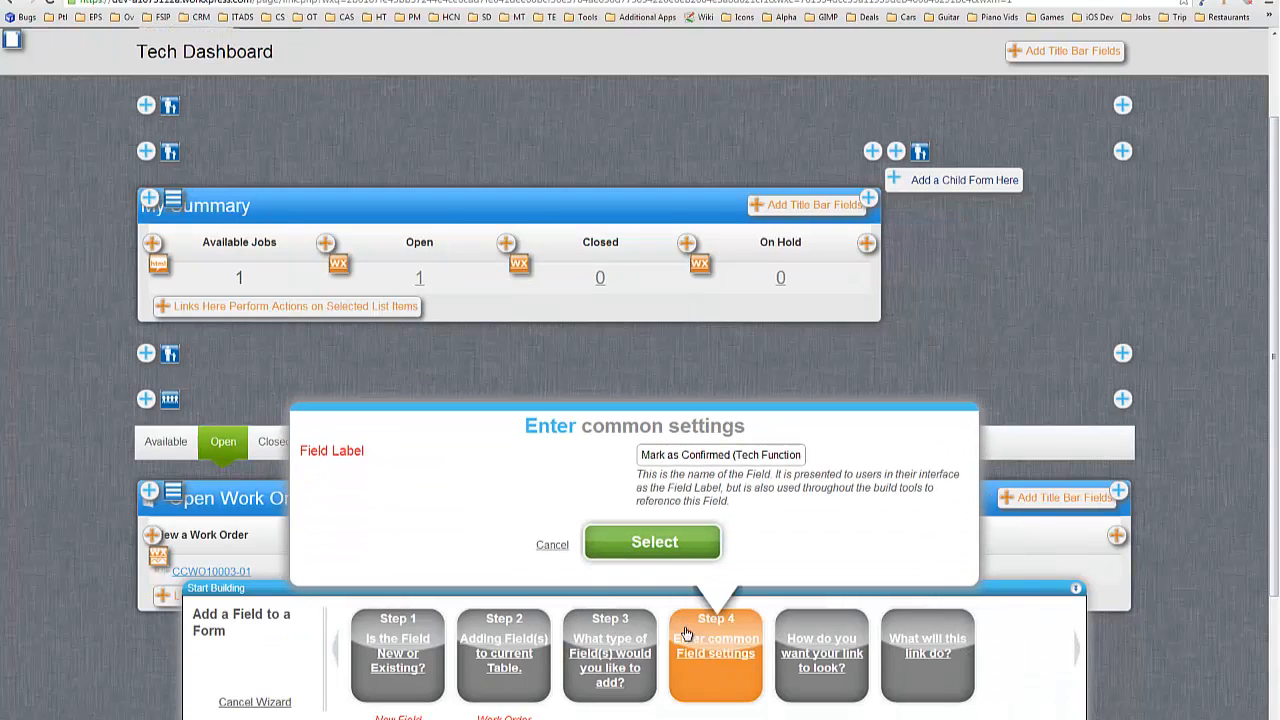
pyautogui.click(662, 548)
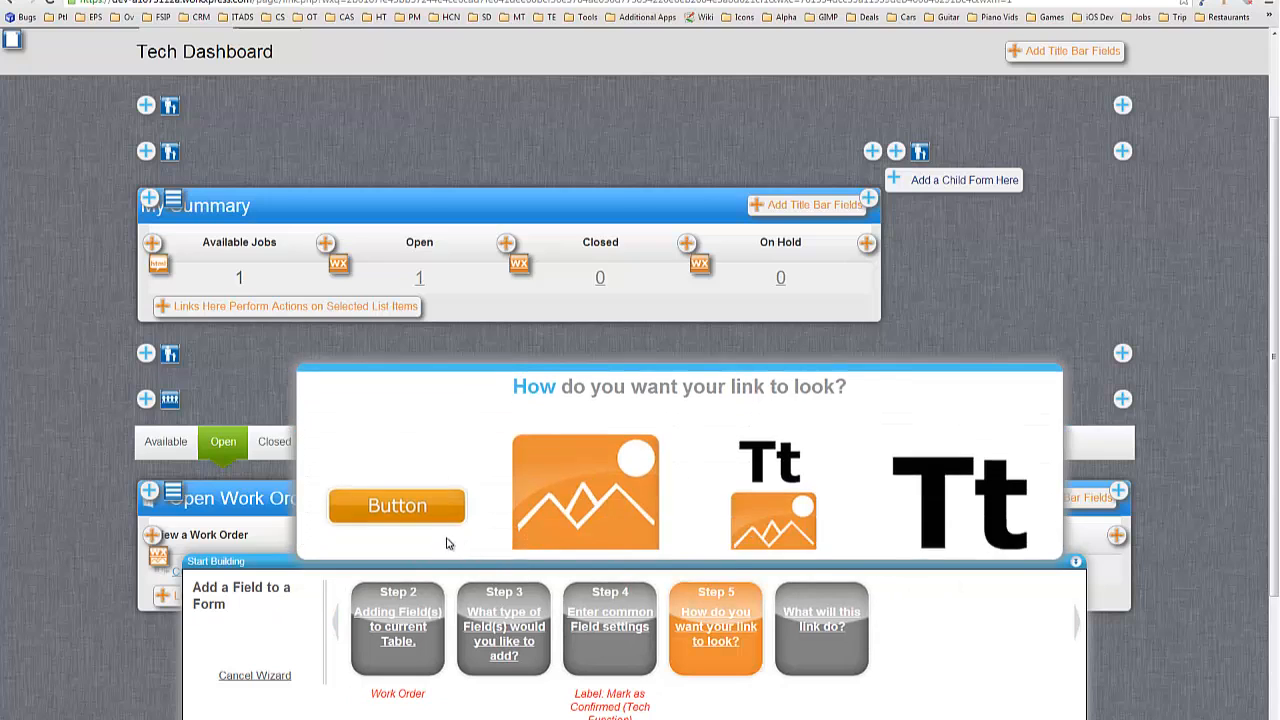
# Show the link as a button reading 'Confirm' that runs actions.
pyautogui.click(660, 528)
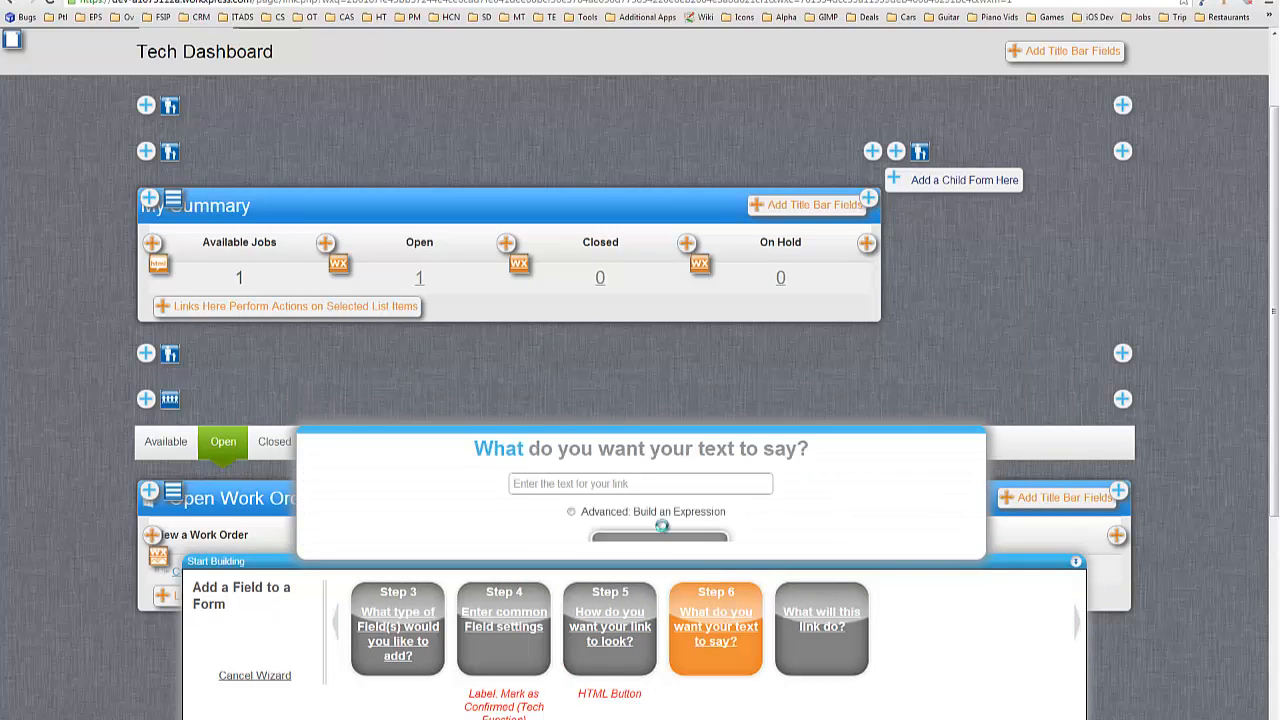
pyautogui.click(595, 452)
pyautogui.write('Conf')
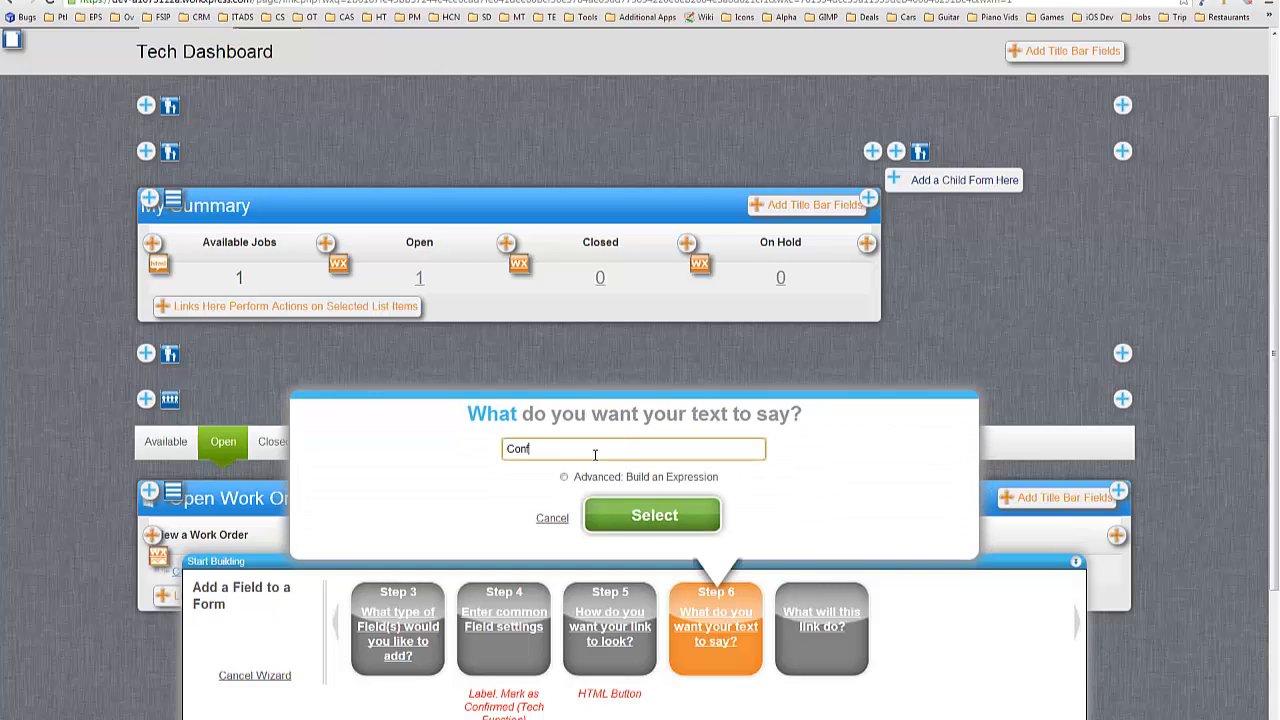
pyautogui.write('irm')
pyautogui.click(652, 516)
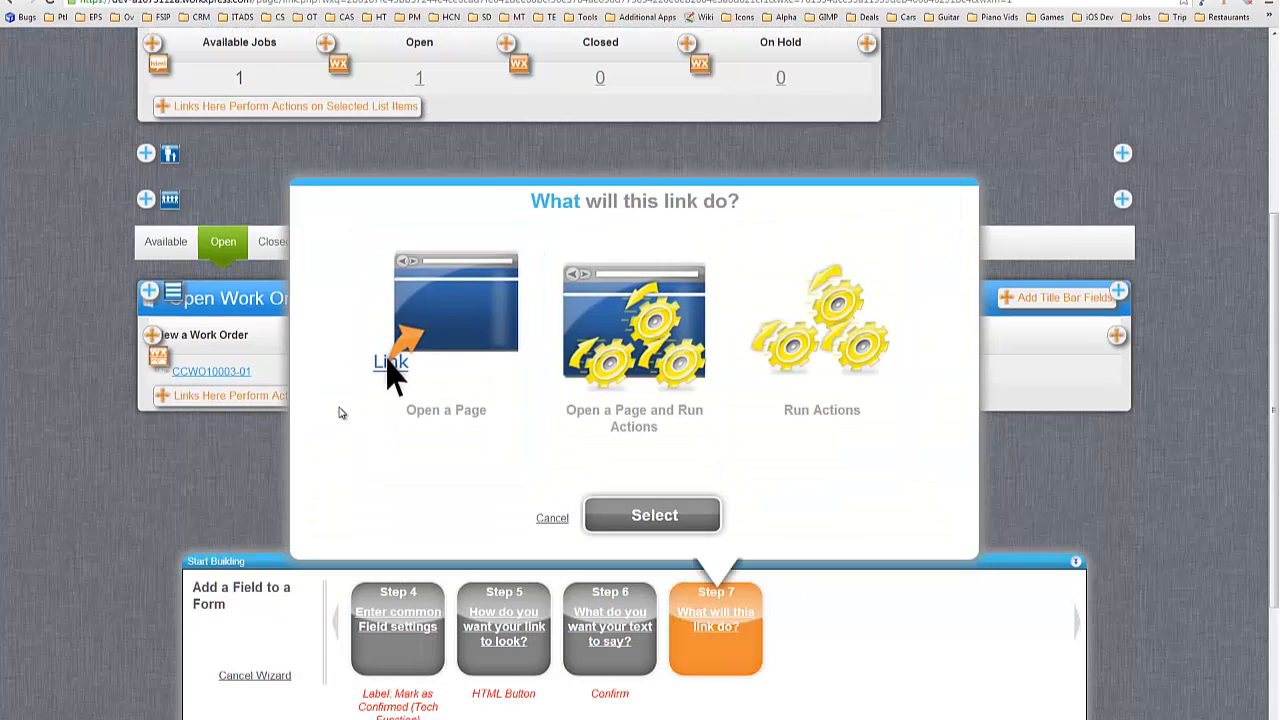
pyautogui.click(795, 441)
pyautogui.click(697, 503)
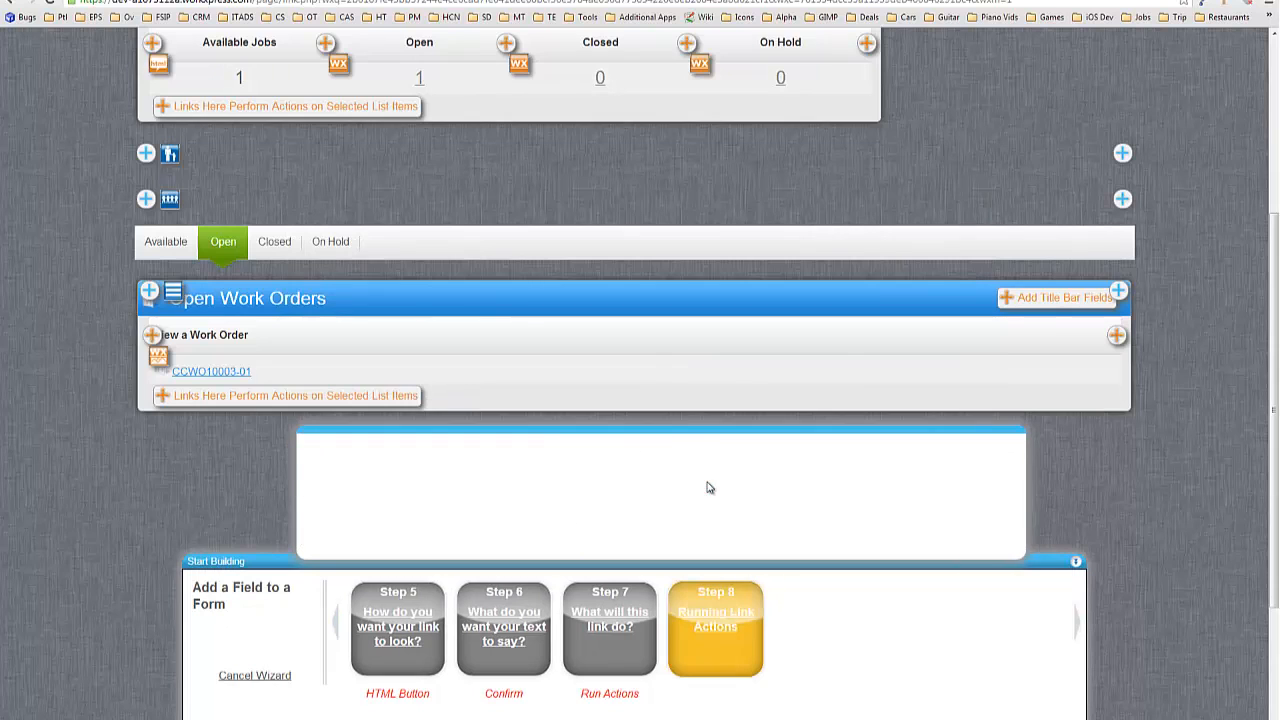
# Finish the link field and rename it 'Tech Confirmation - Mark as Confirmed (Launches Flyout)'.
pyautogui.click(668, 508)
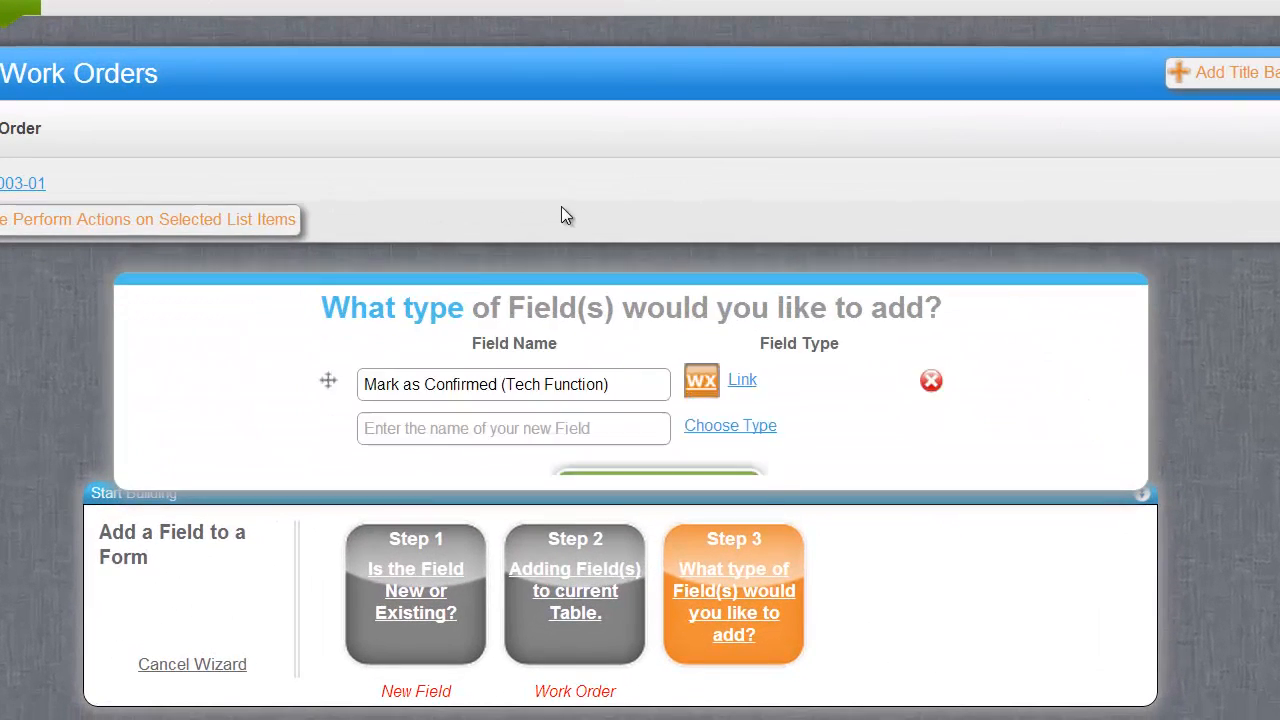
pyautogui.click(511, 362)
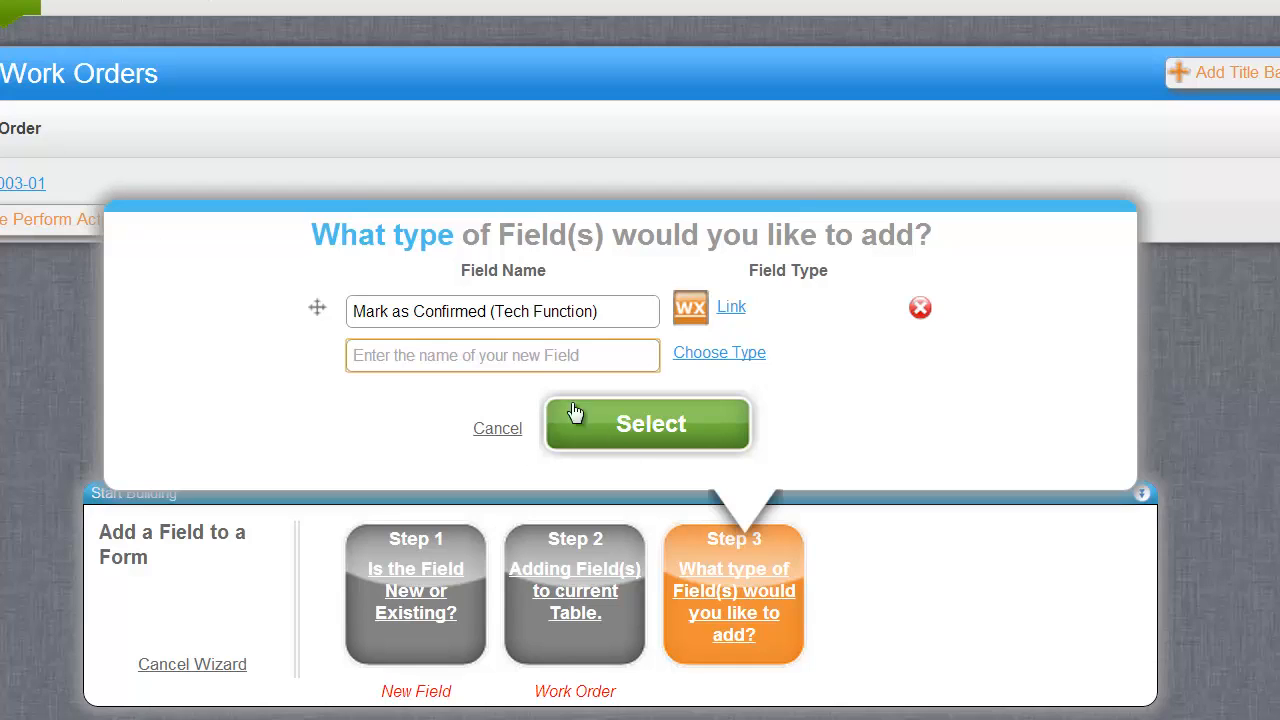
pyautogui.moveTo(609, 316); pyautogui.dragTo(237, 330)
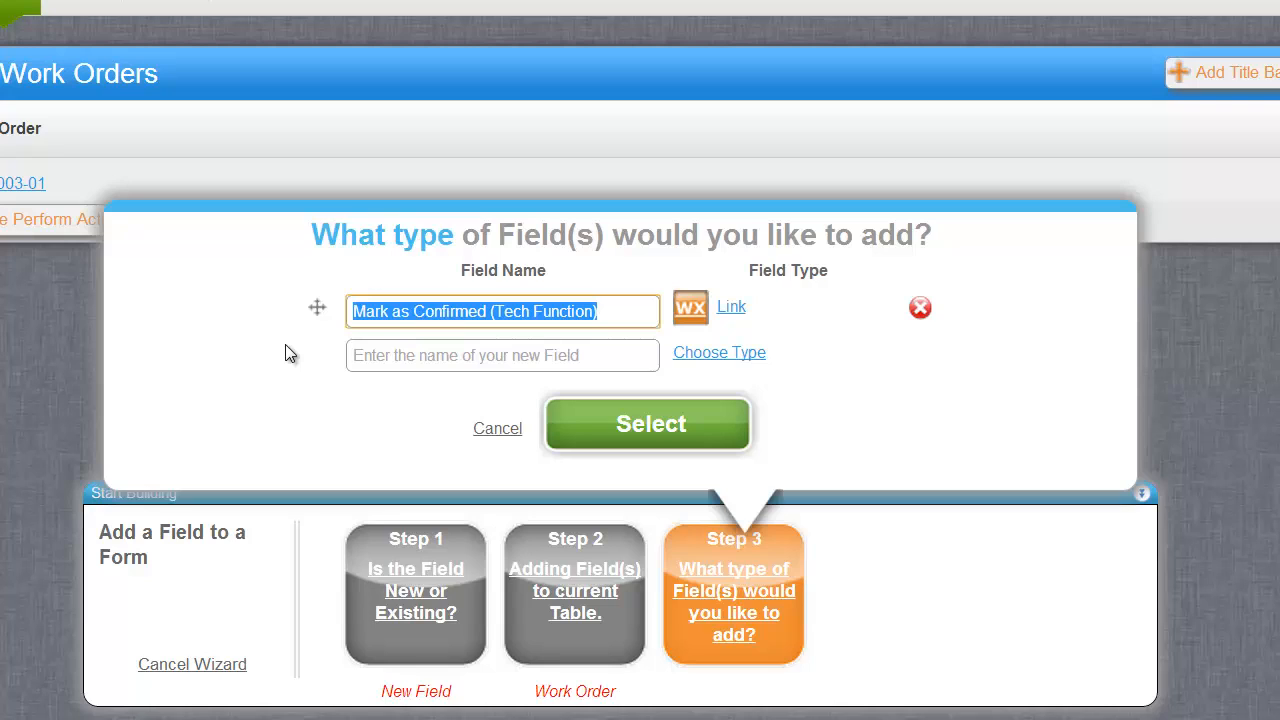
pyautogui.write('Tech Confirma')
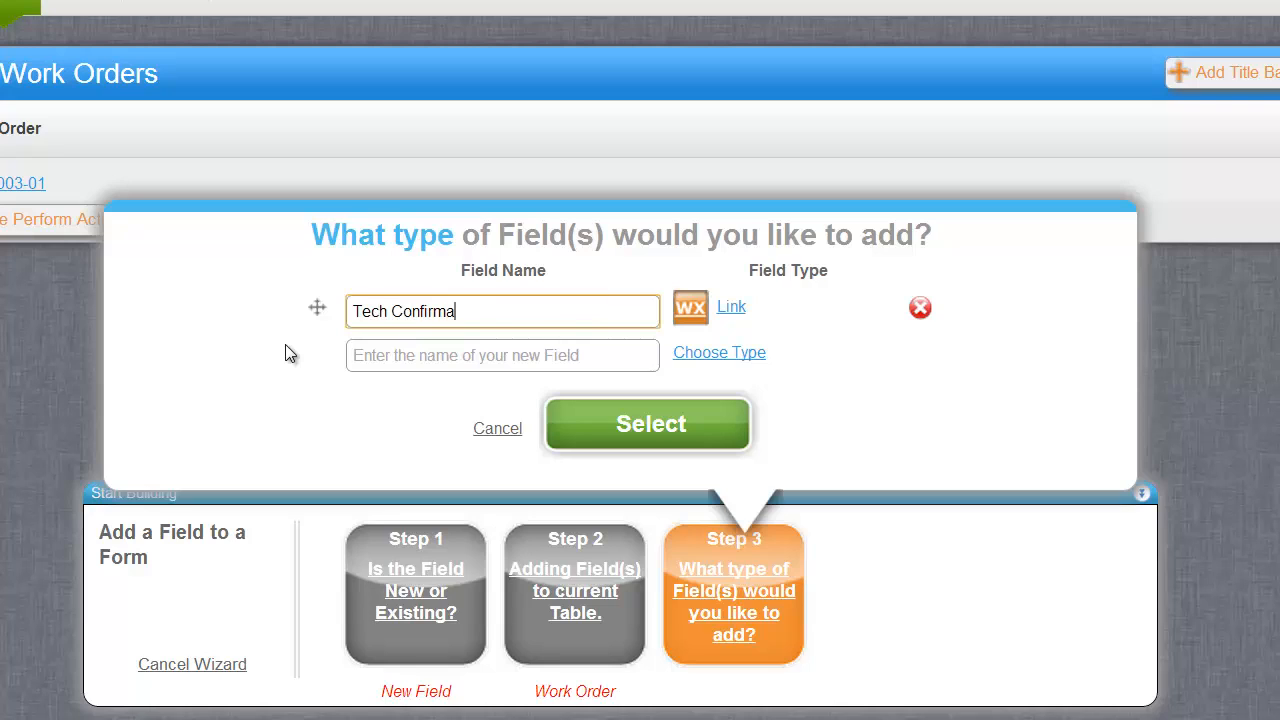
pyautogui.write('tion - Mark as Confirmed 9Laun')
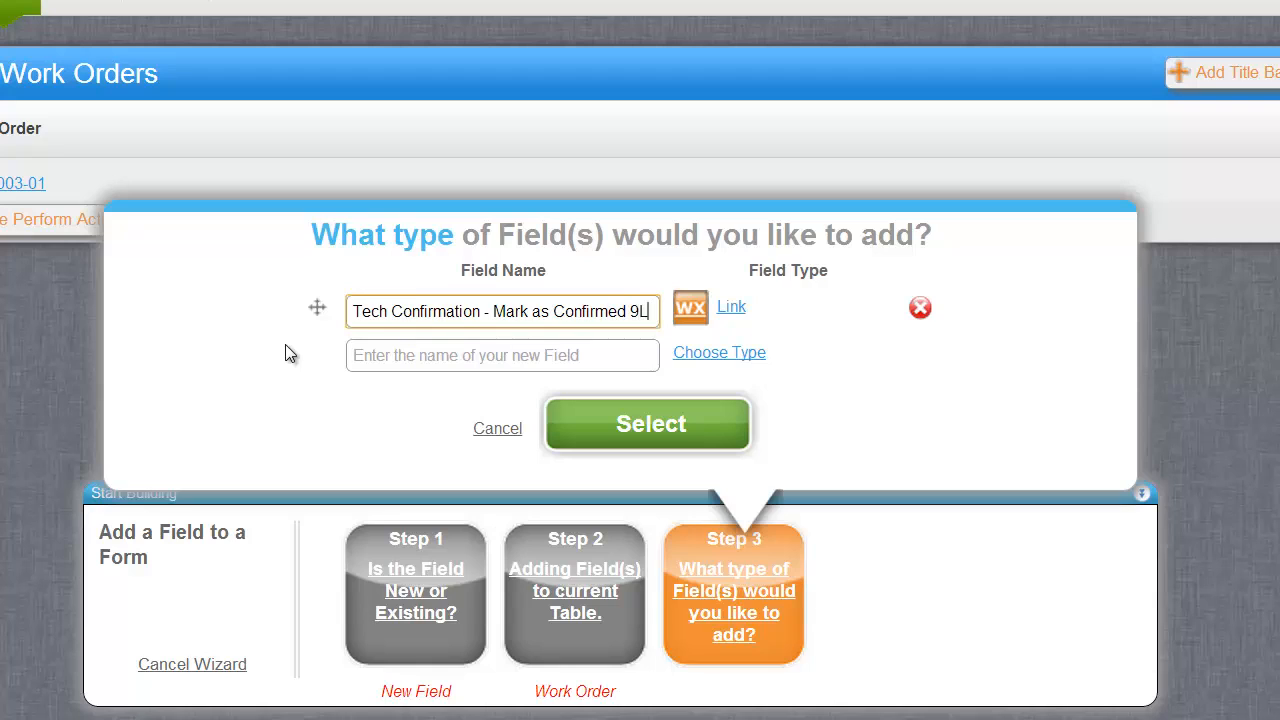
pyautogui.press('BackSpace')
pyautogui.press('BackSpace')
pyautogui.press('BackSpace')
pyautogui.press('BackSpace')
pyautogui.write('Launches F')
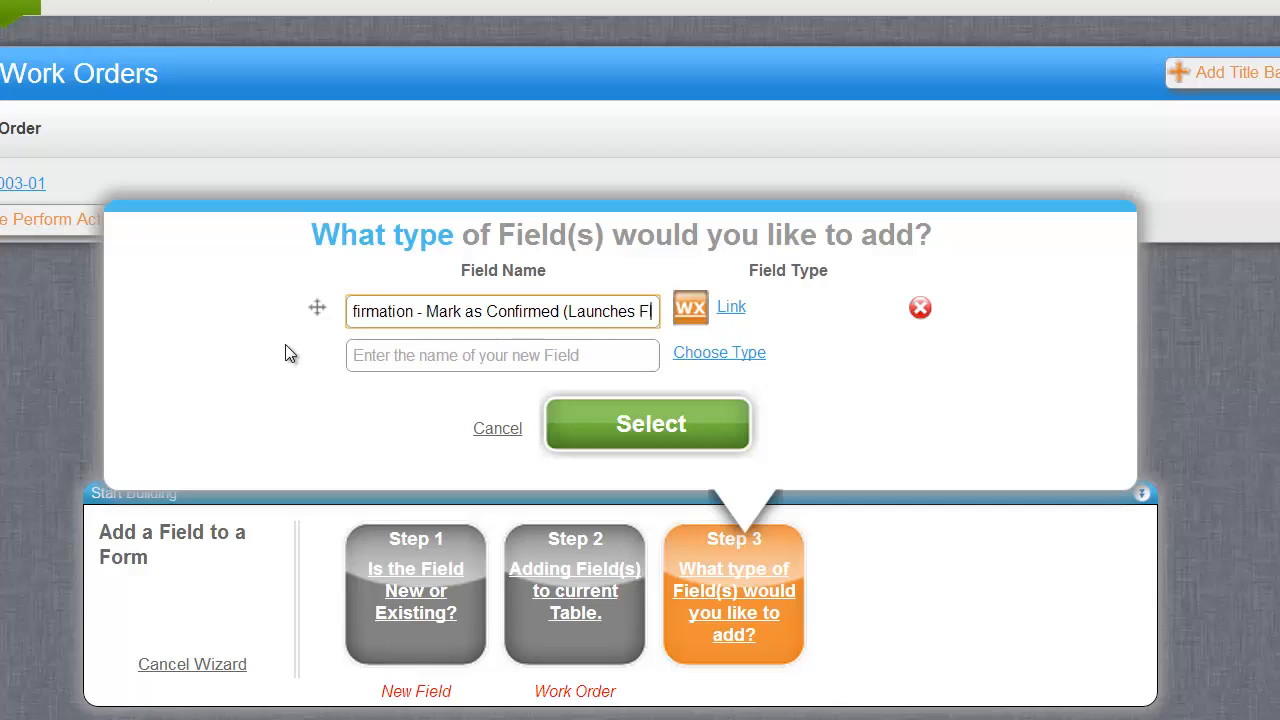
pyautogui.write('lyout)')
pyautogui.click(459, 360)
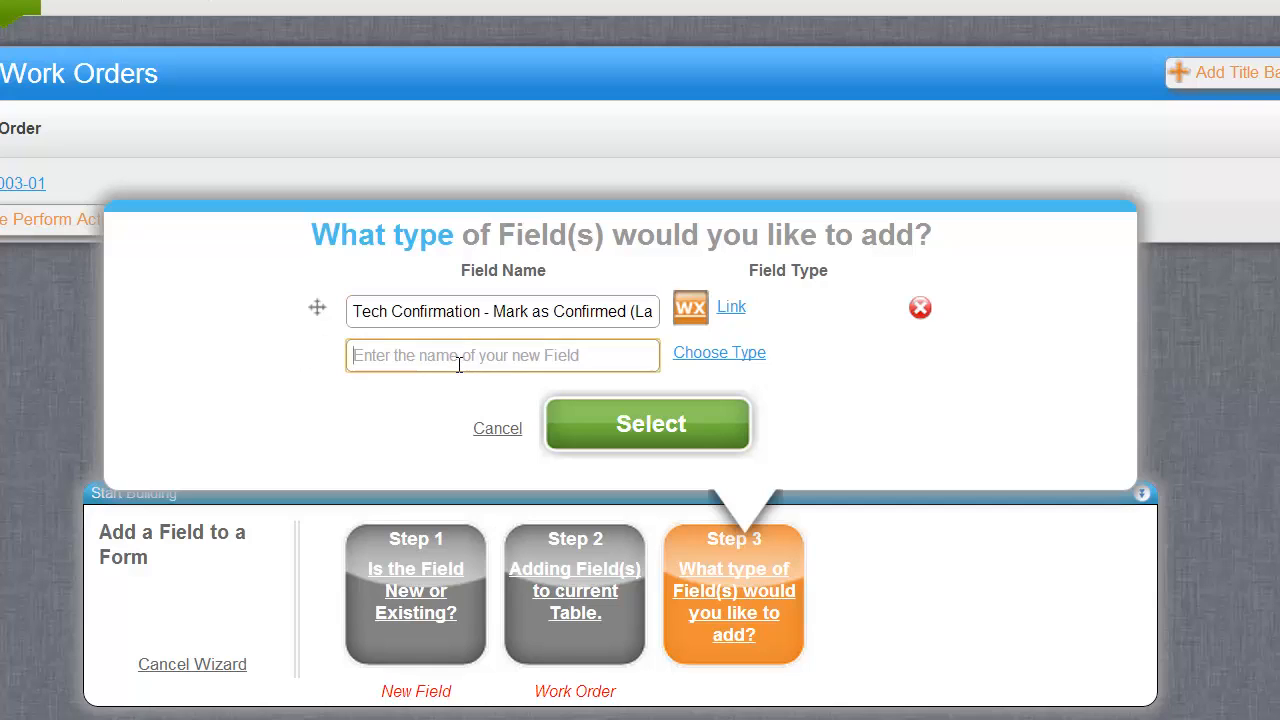
# Name the second field 'Tech Confirmation - Help Text in Flyout' and choose its field type.
pyautogui.write('Tech Confirmation -')
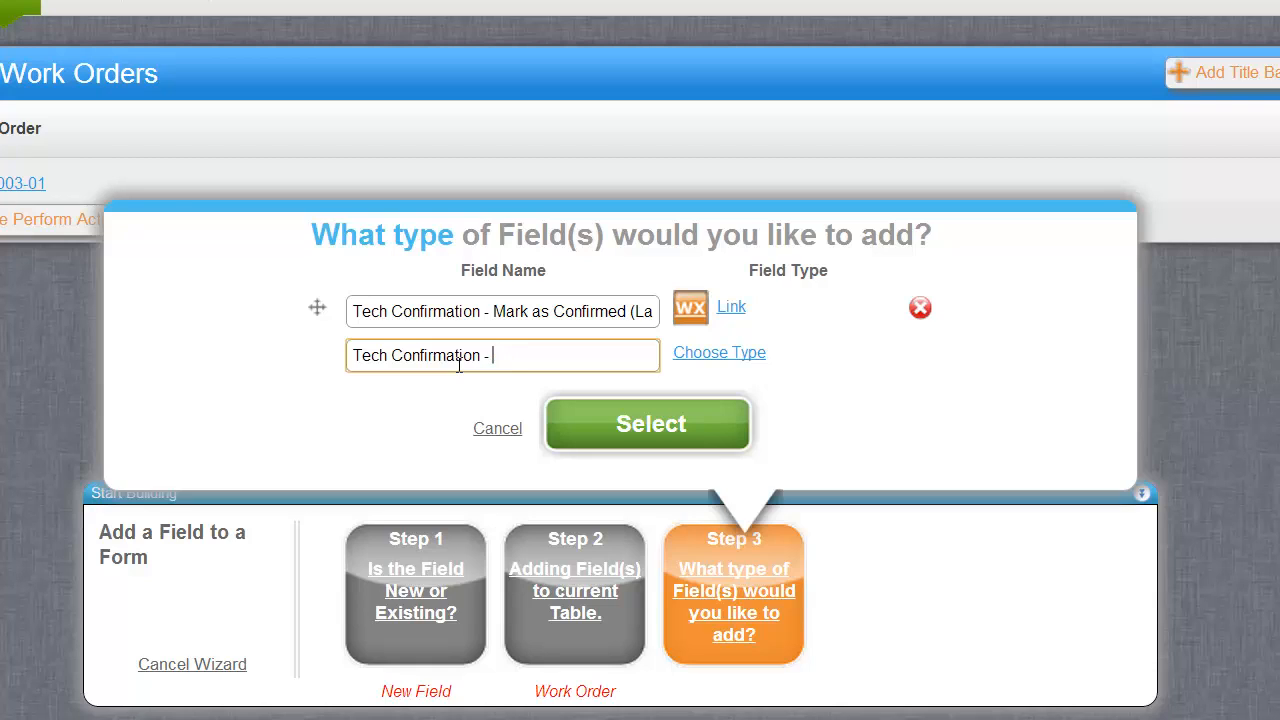
pyautogui.press('BackSpace')
pyautogui.press('BackSpace')
pyautogui.write('lyout')
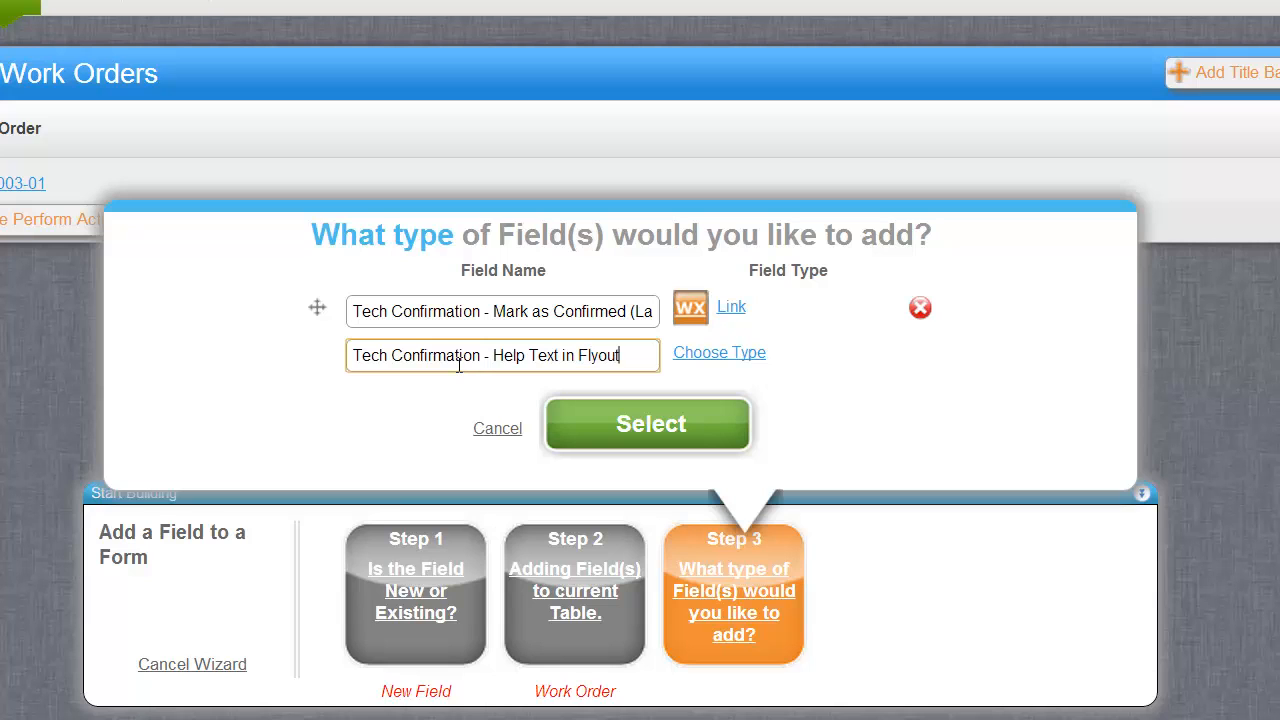
pyautogui.click(725, 354)
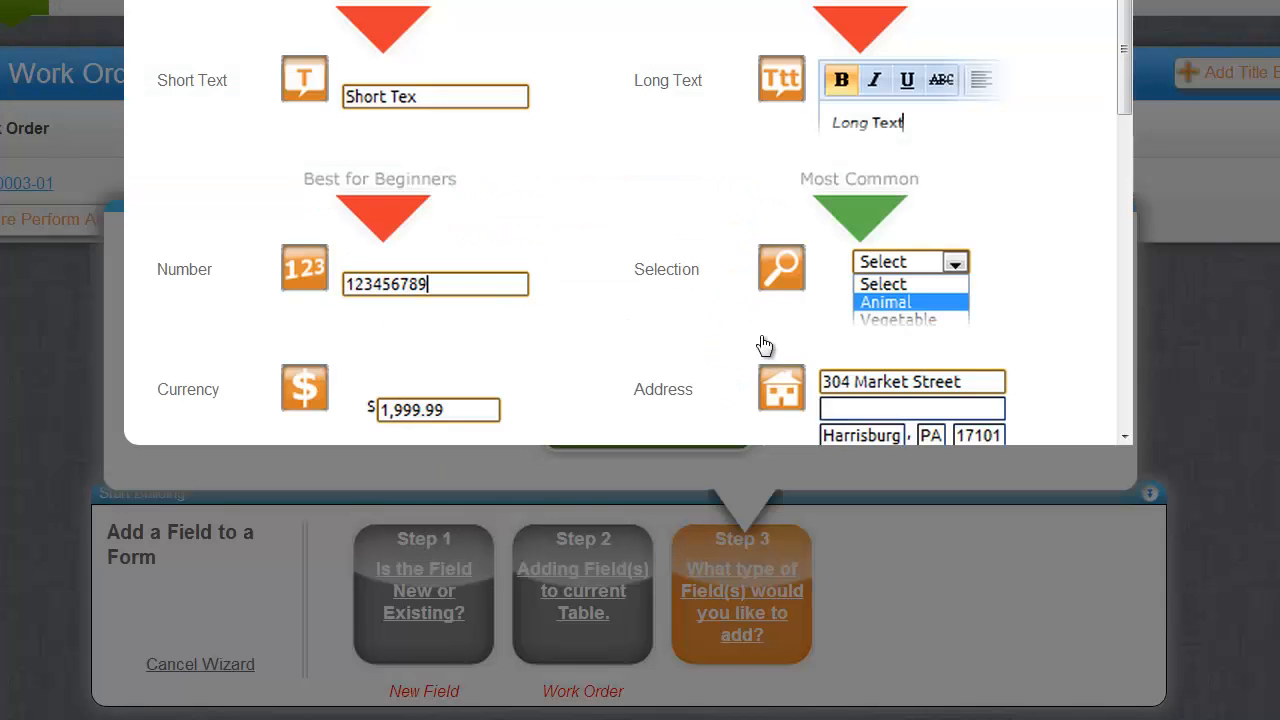
pyautogui.scroll(-5, 764, 345)
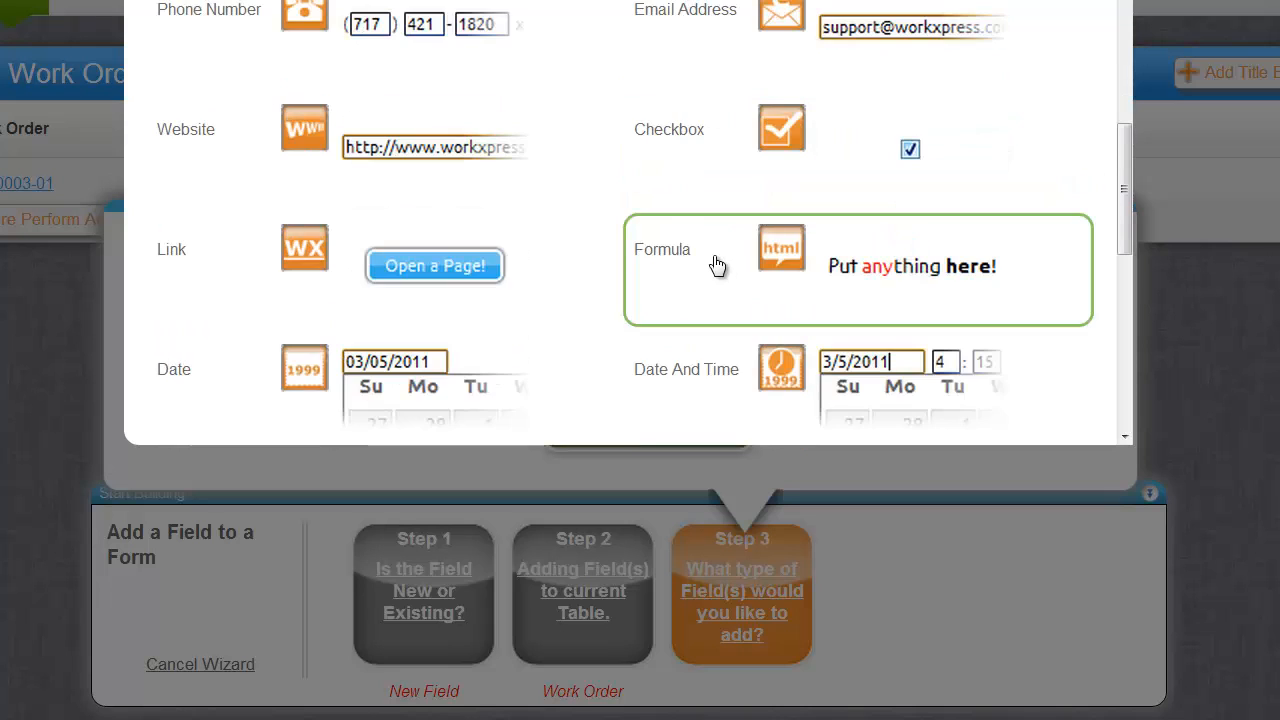
pyautogui.click(716, 265)
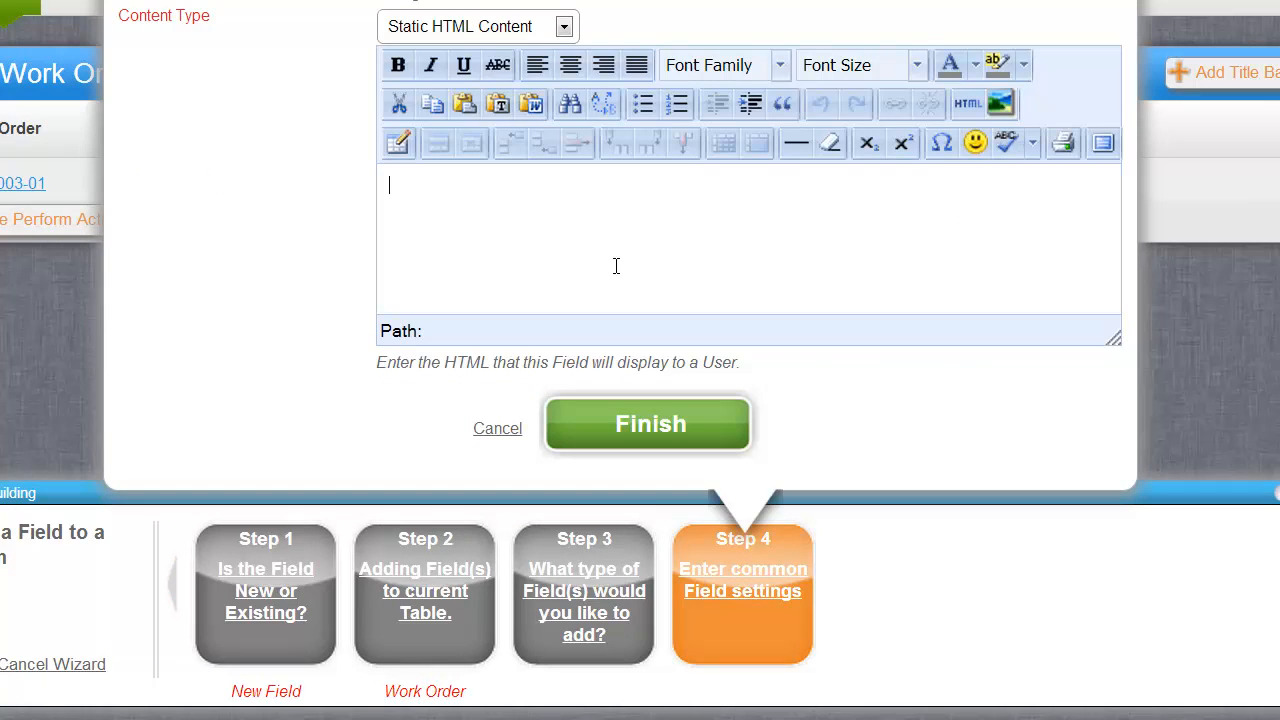
# Enter the 'Are you sure you wish…' help text at 18pt on two lines and finish.
pyautogui.write('Are you sure you wish to confirm for this work order?')
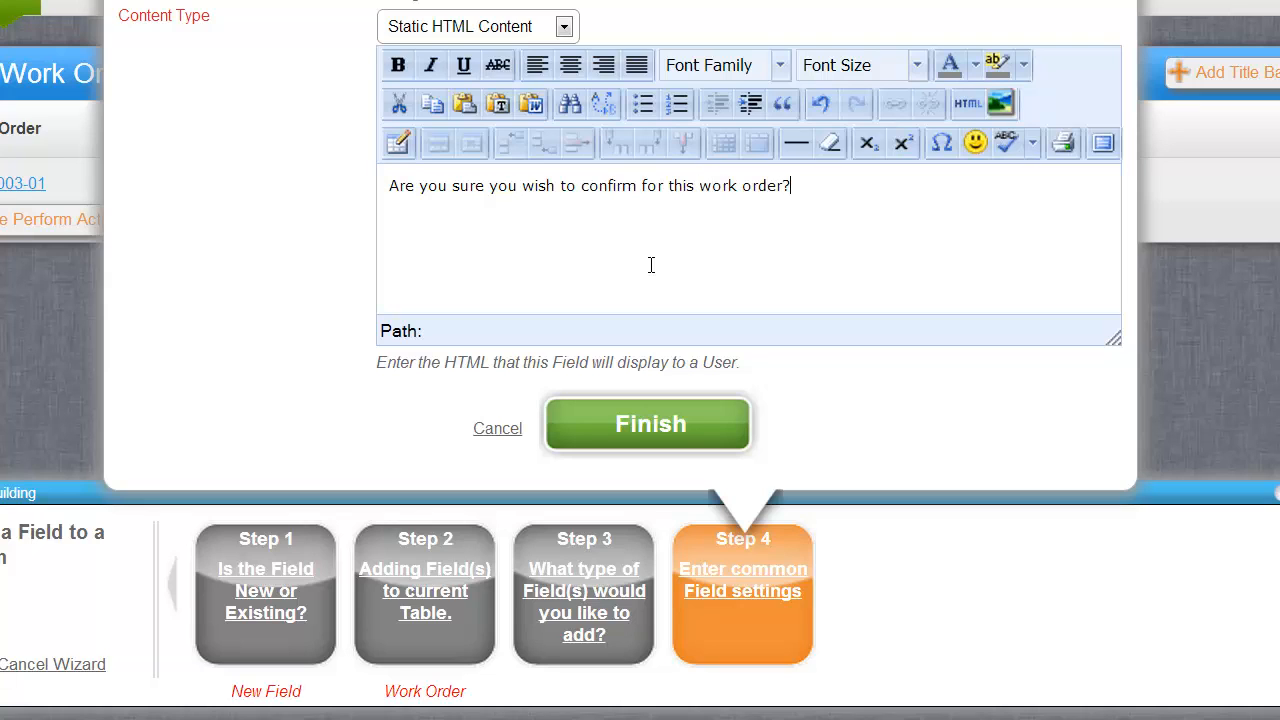
pyautogui.moveTo(912, 186); pyautogui.dragTo(409, 106)
pyautogui.click(860, 65)
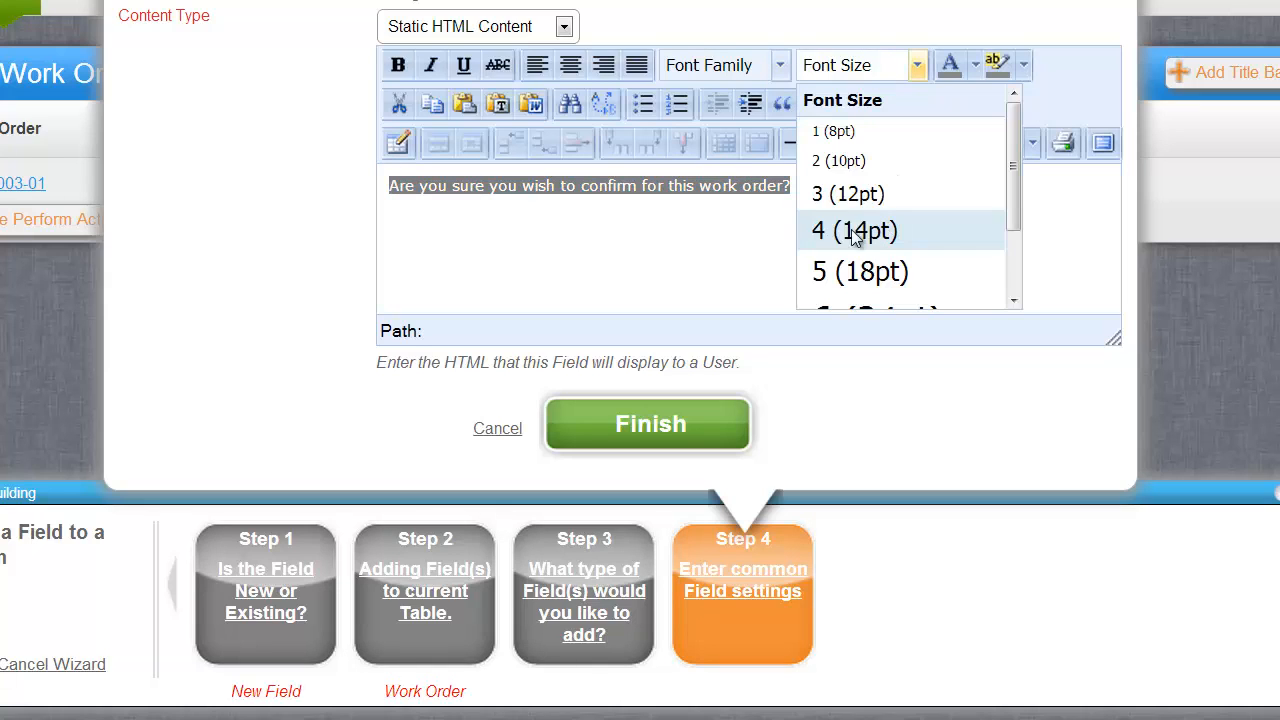
pyautogui.click(862, 272)
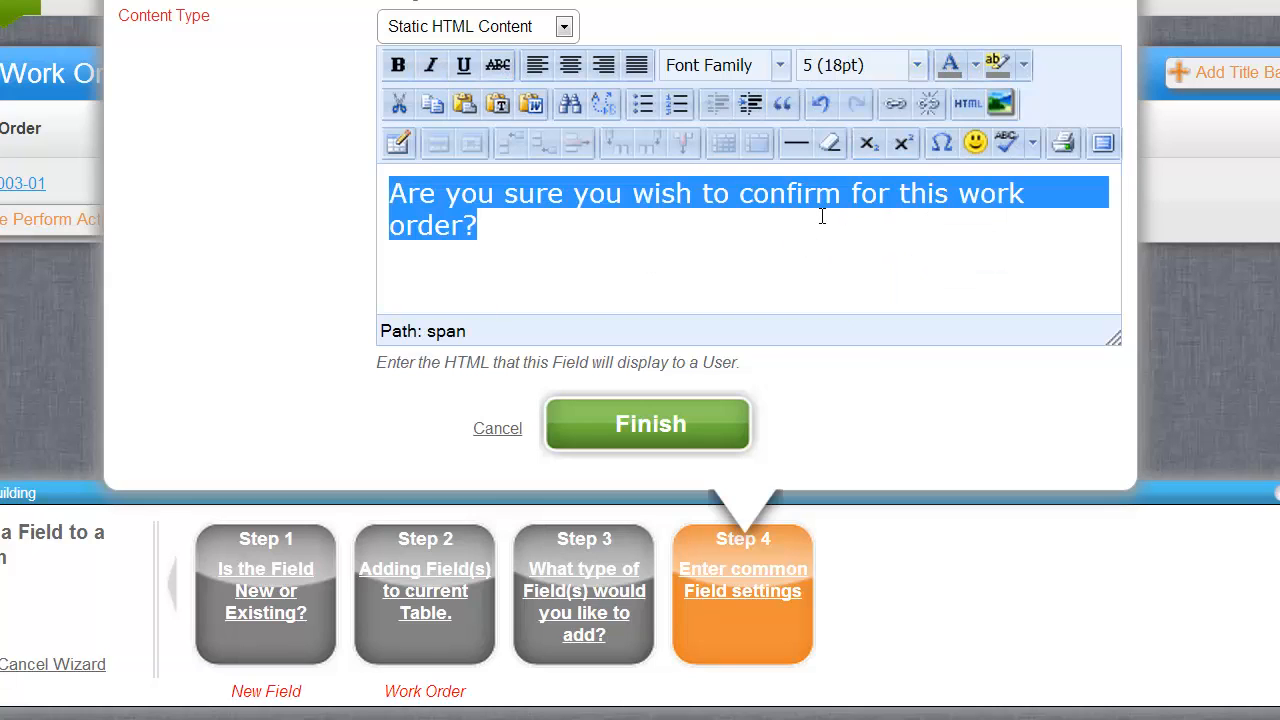
pyautogui.click(849, 195)
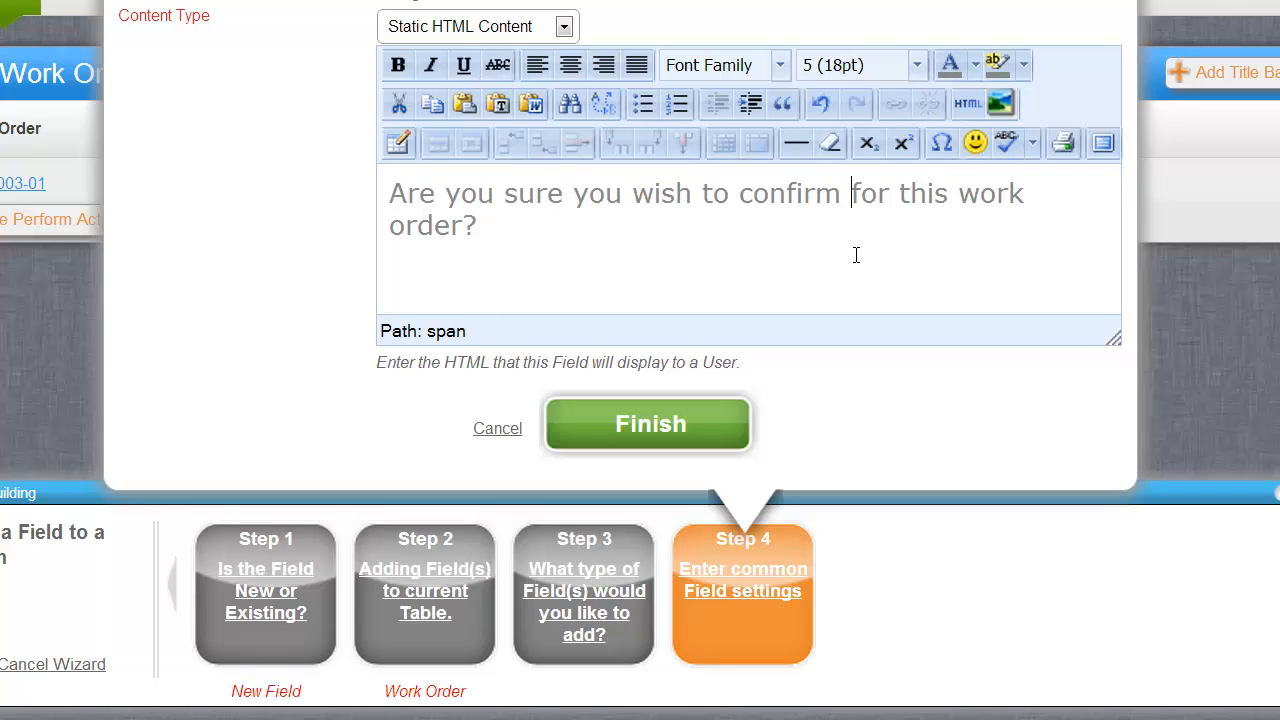
pyautogui.press('Return')
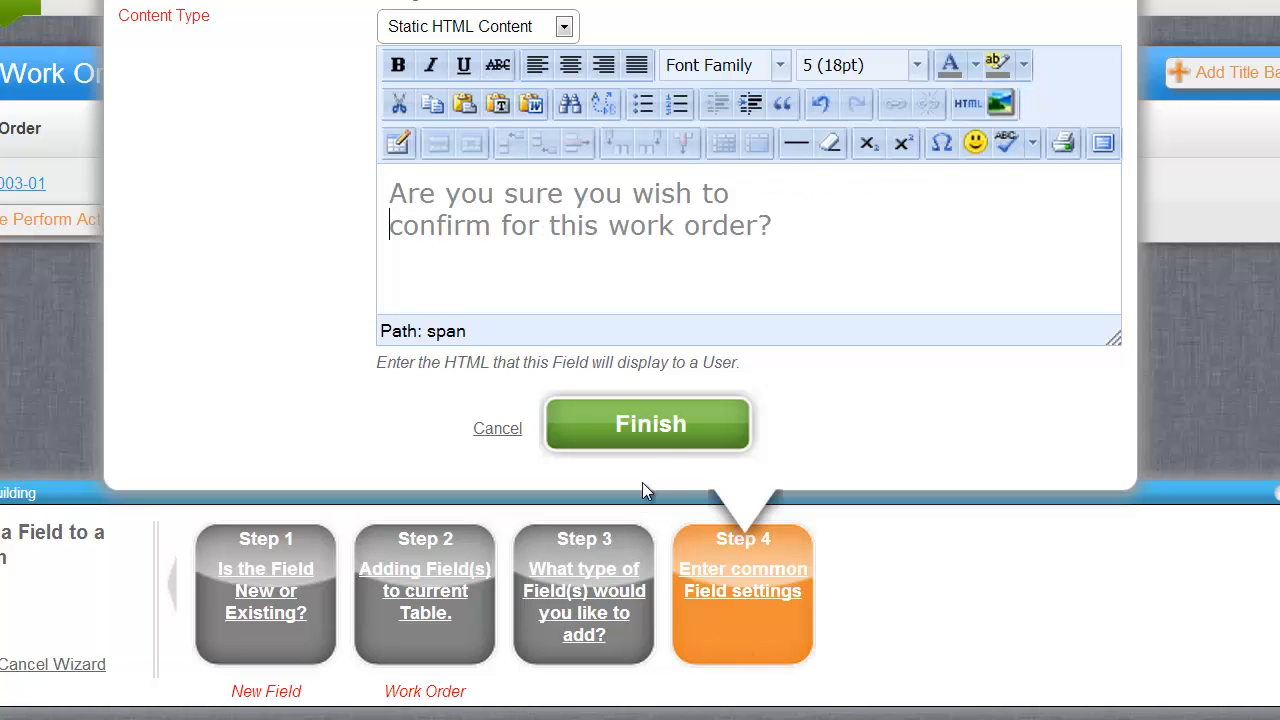
pyautogui.click(659, 446)
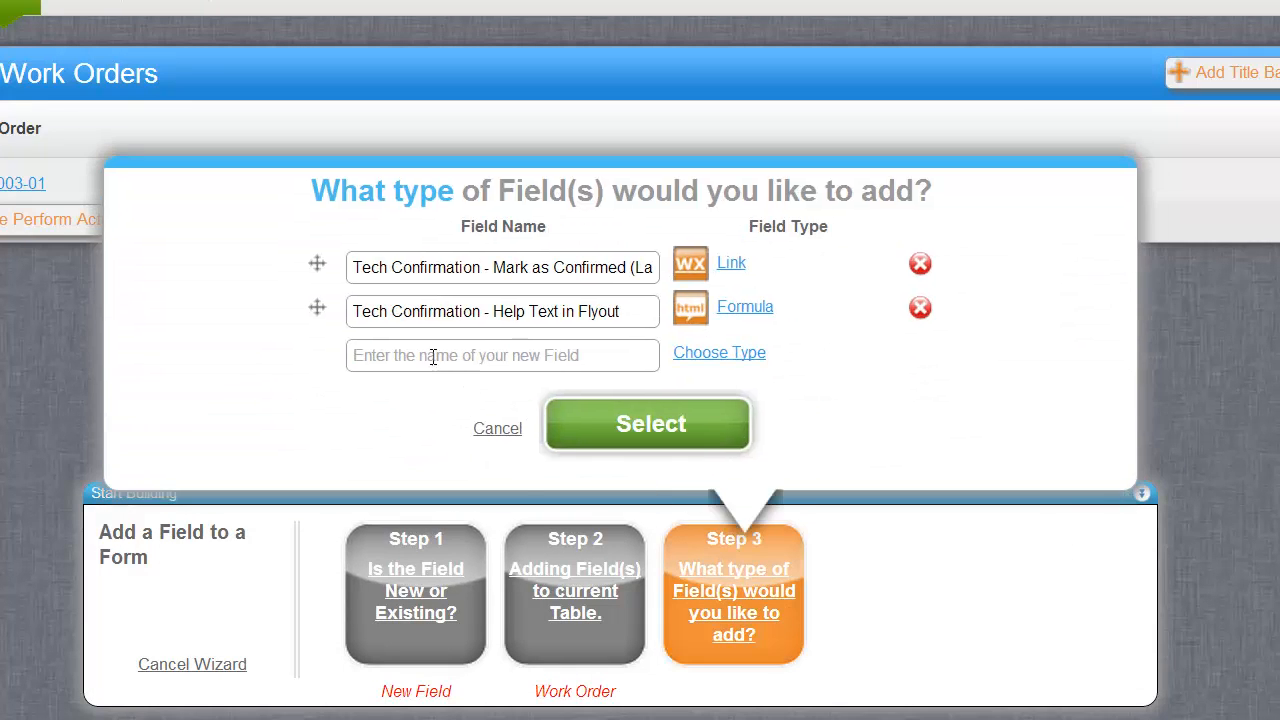
# Name the third field 'Tech Confirmation - Confirmation in Flyout' and make it a Link.
pyautogui.click(432, 355)
pyautogui.write('Tech Confirmation -')
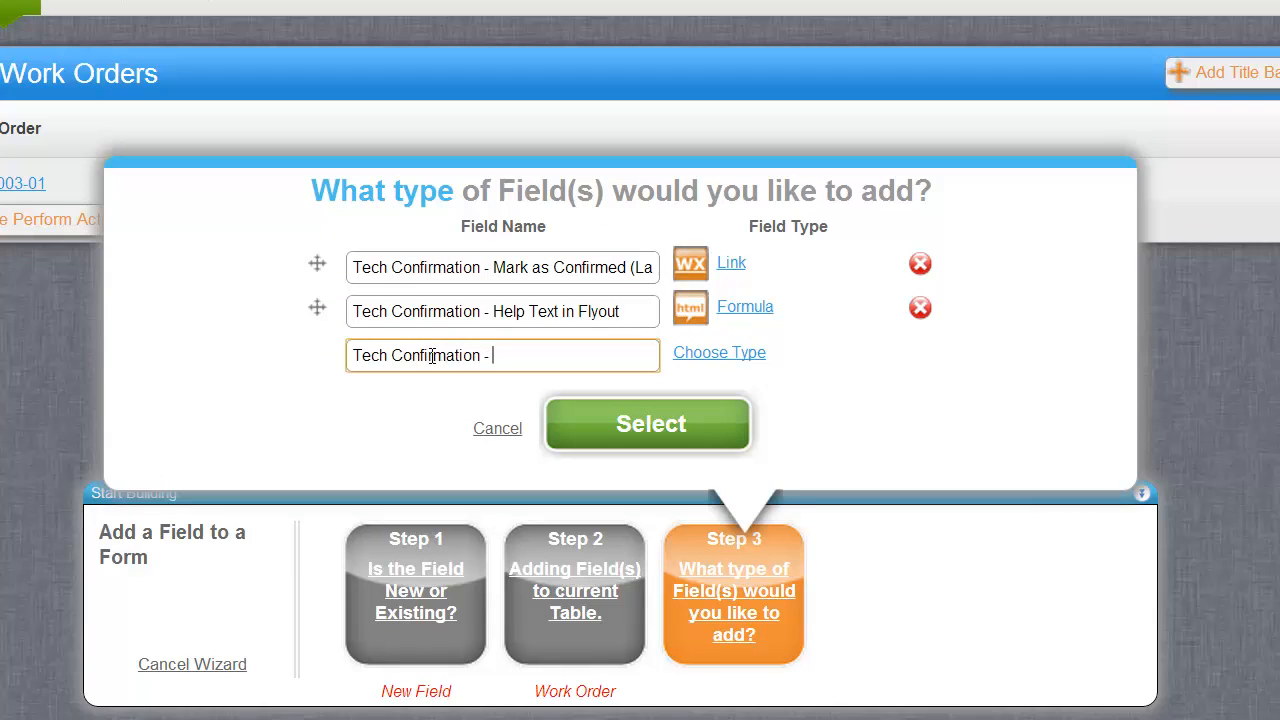
pyautogui.write(' Confirmation in ')
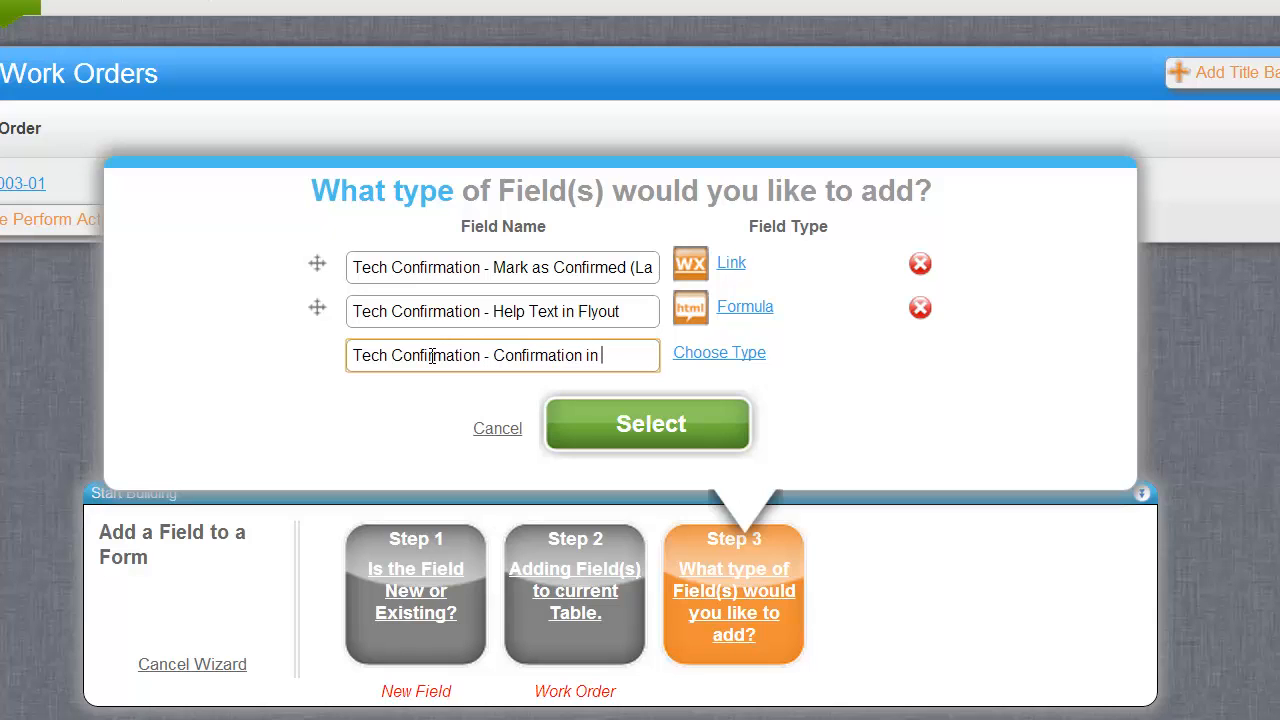
pyautogui.write('Flyout')
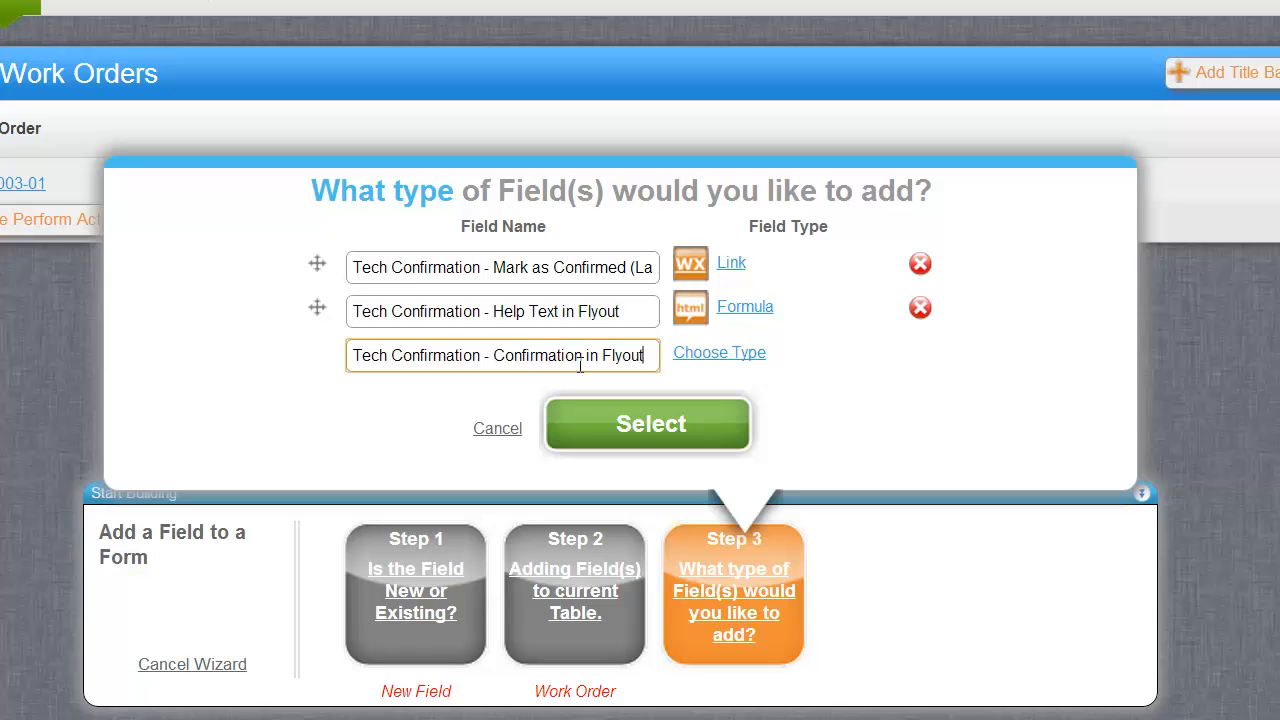
pyautogui.click(717, 360)
pyautogui.scroll(-2, 463, 145)
pyautogui.scroll(-3, 463, 145)
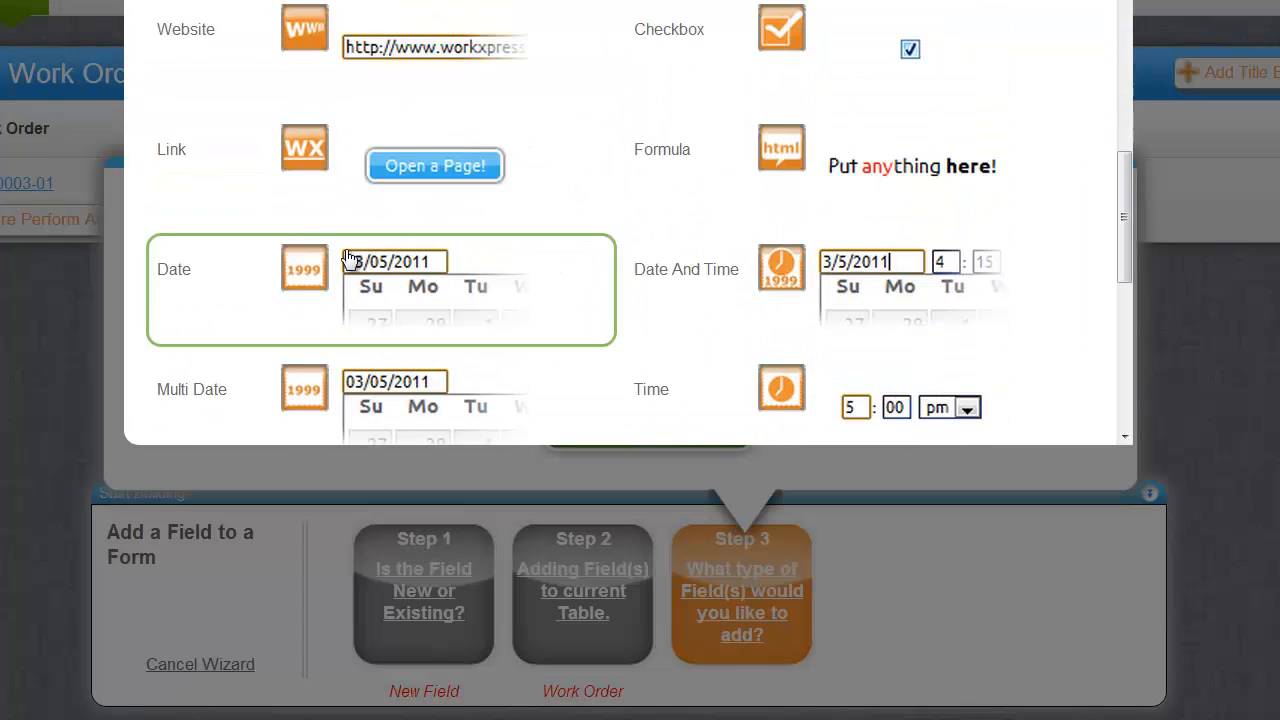
pyautogui.click(316, 202)
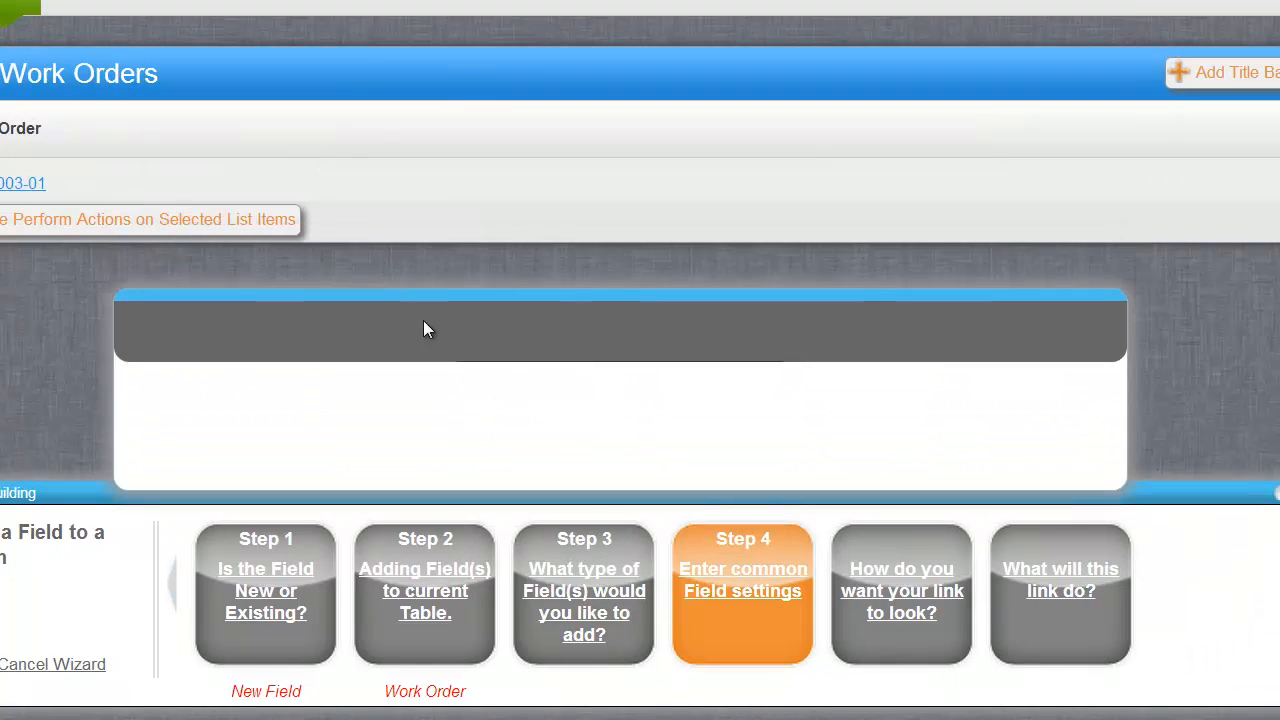
pyautogui.click(662, 420)
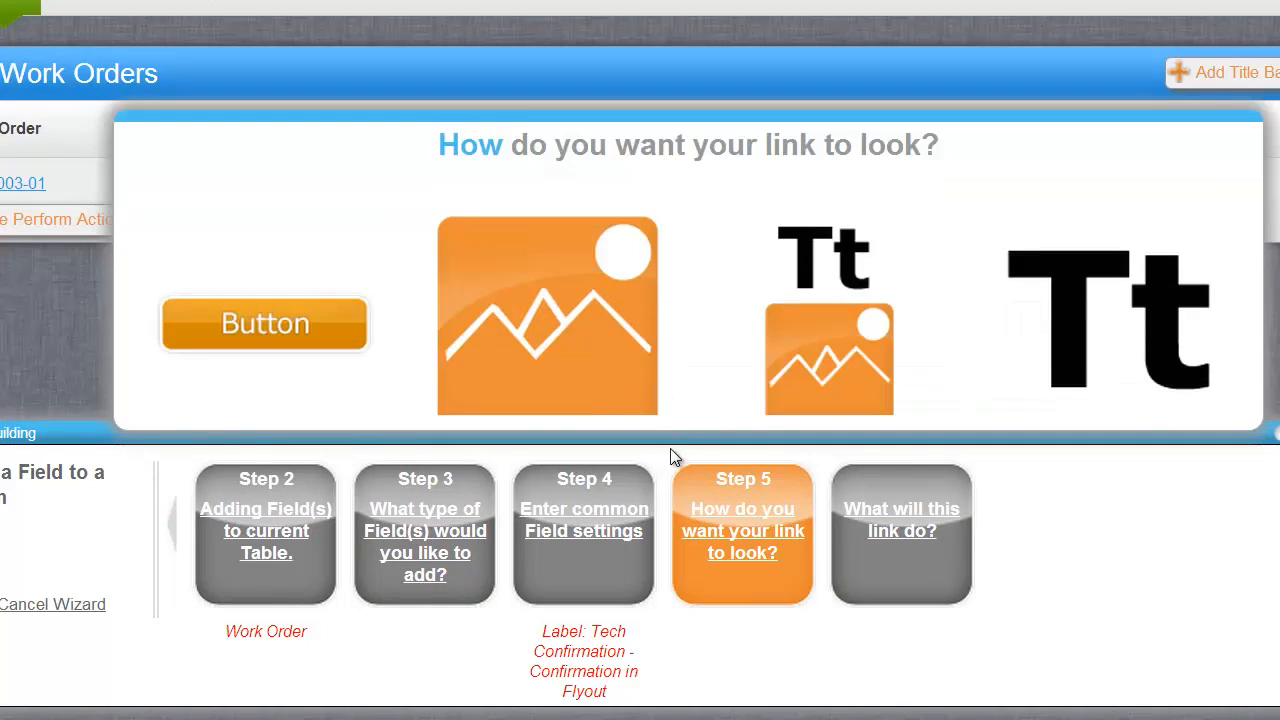
# Make it an HTML button reading 'Confirm' that runs actions, then finish and add the fields.
pyautogui.click(257, 160)
pyautogui.click(654, 364)
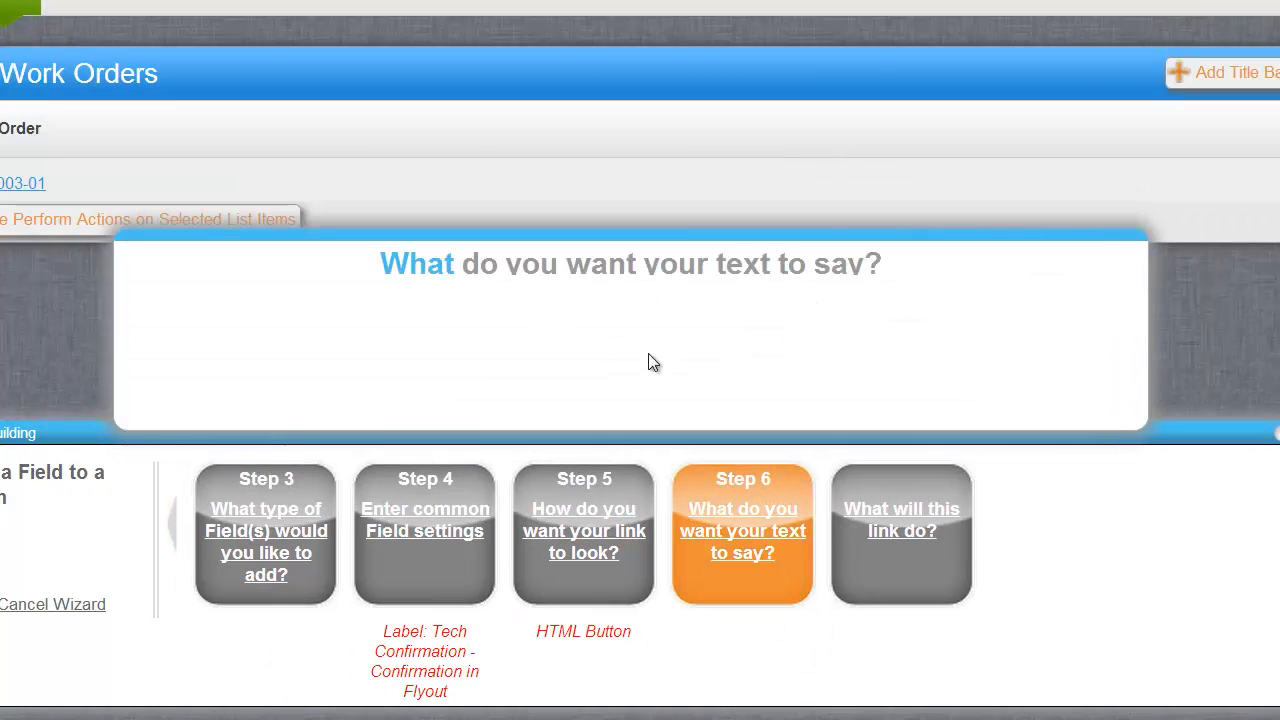
pyautogui.click(606, 266)
pyautogui.write('Conf')
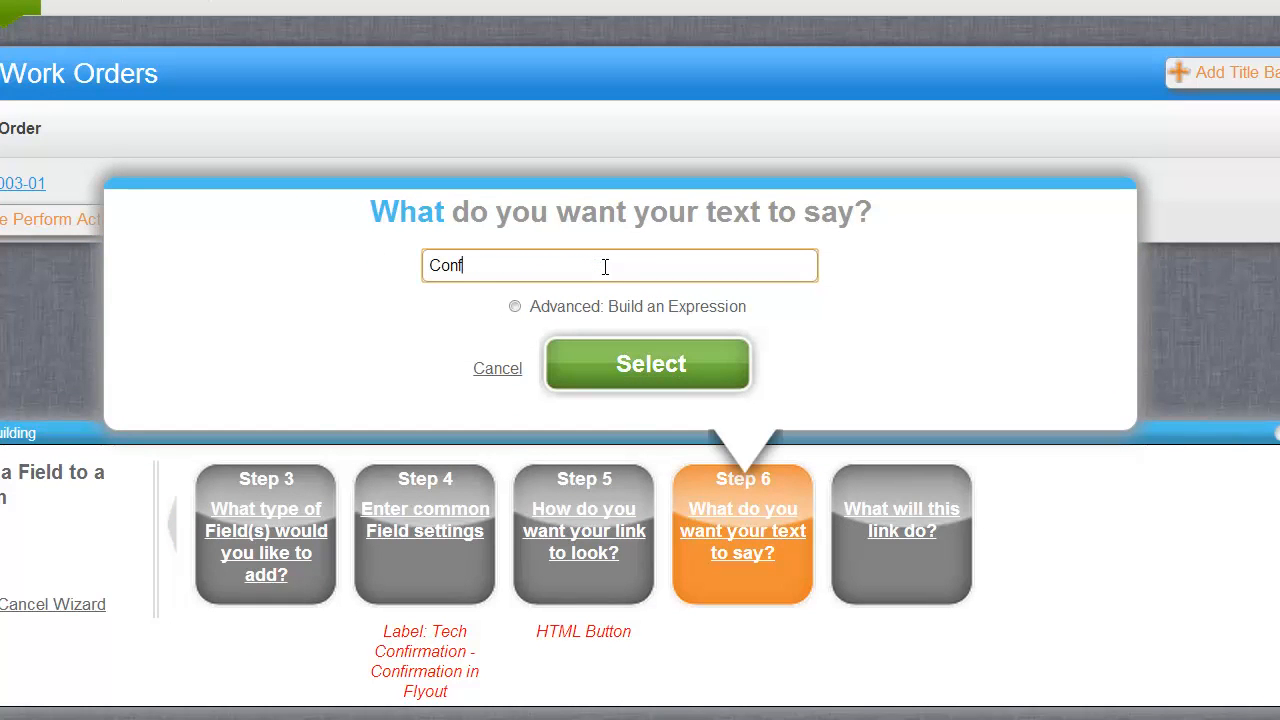
pyautogui.write('irm')
pyautogui.press('Return')
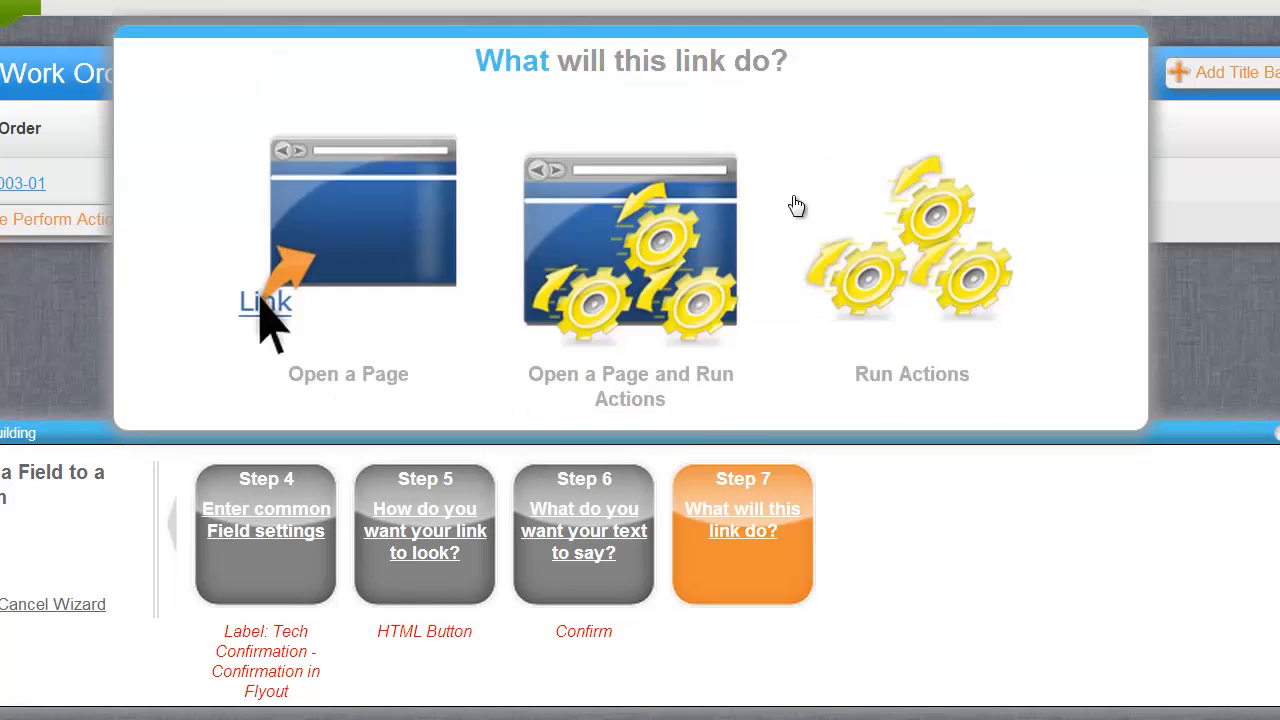
pyautogui.click(712, 383)
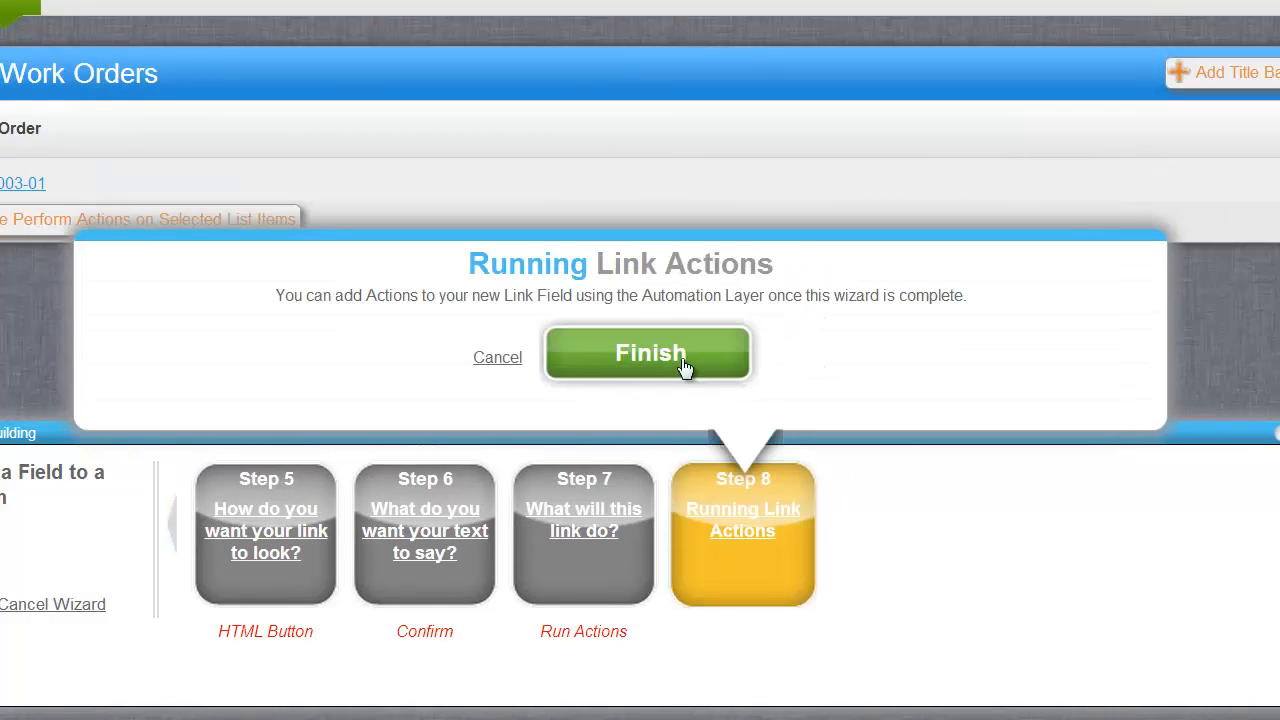
pyautogui.click(687, 353)
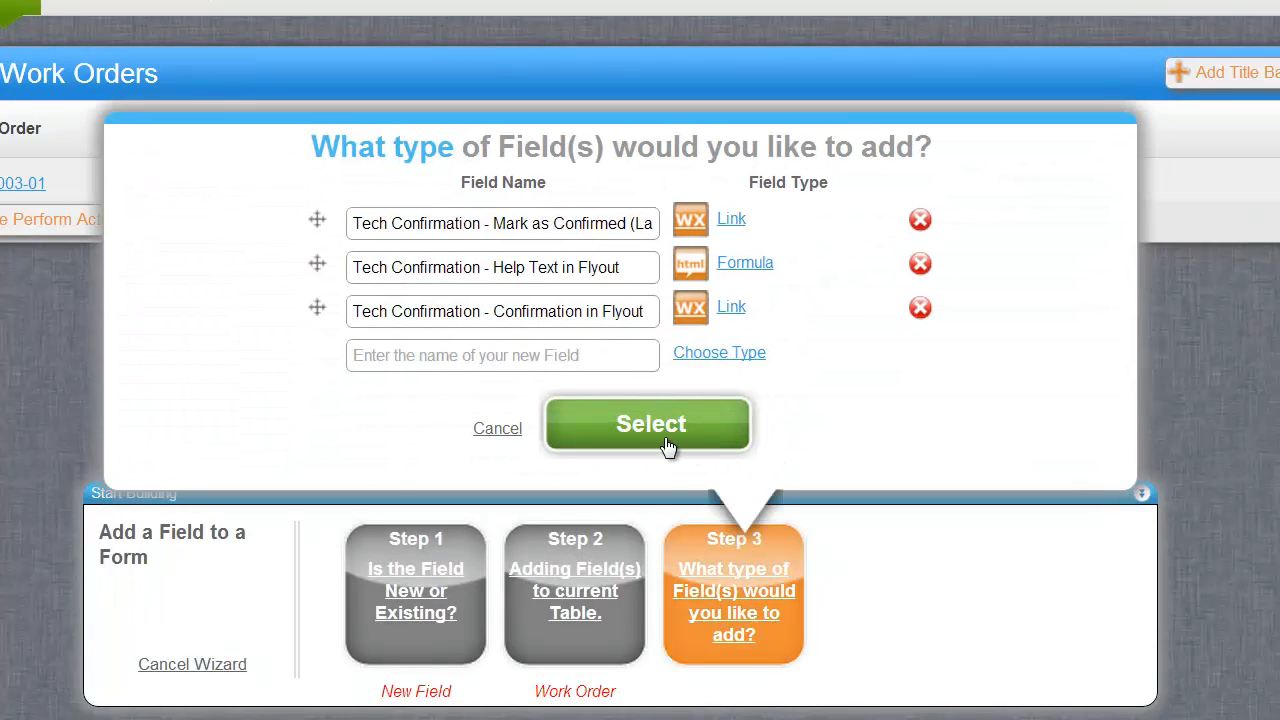
pyautogui.click(651, 418)
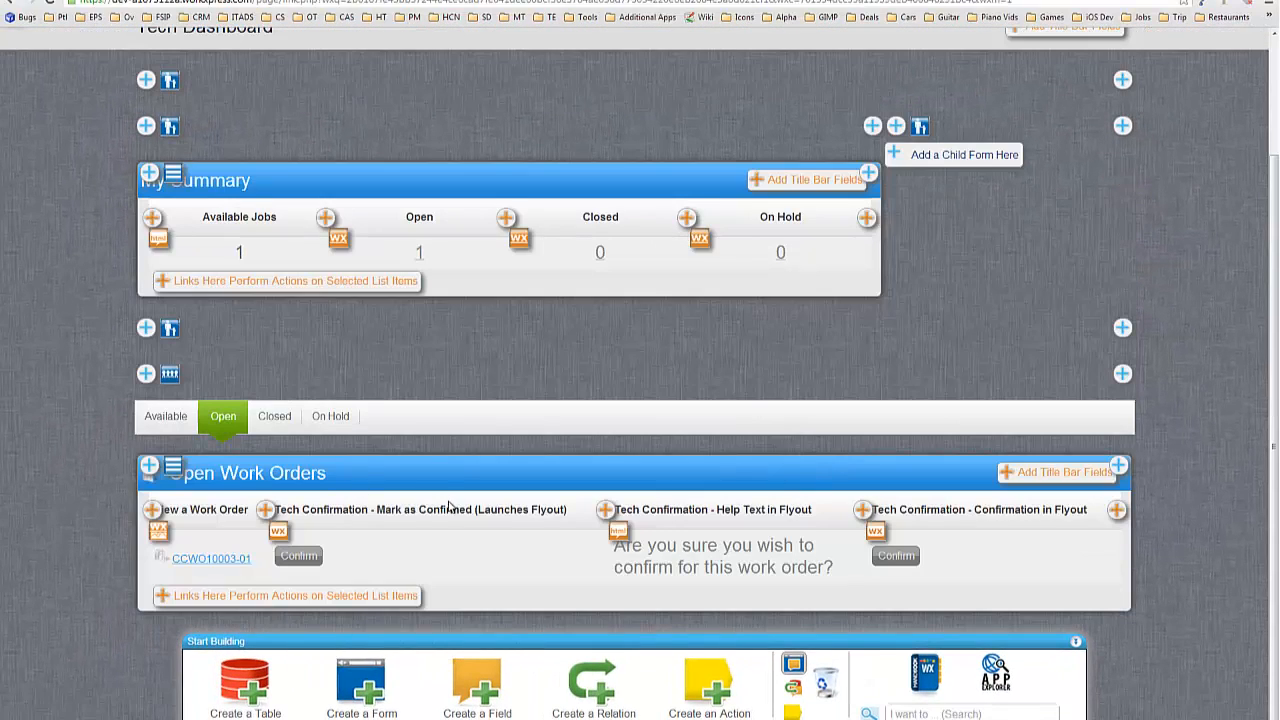
# Switch the Tech Dashboard to the Automation Layer view to see action counts.
pyautogui.click(786, 689)
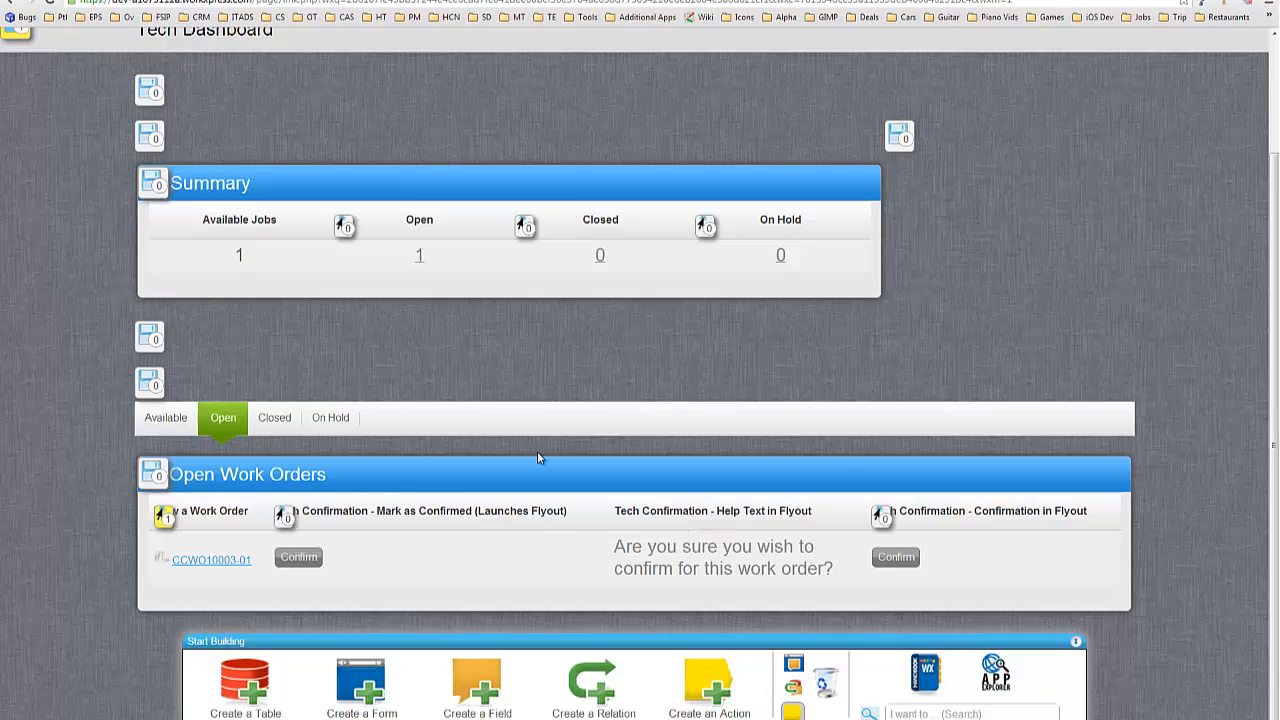
# Maximize the Mark as Confirmed field's automation and add a Flyout action to Link is Clicked.
pyautogui.click(285, 517)
pyautogui.moveTo(356, 63); pyautogui.dragTo(487, 14)
pyautogui.doubleClick(588, 12)
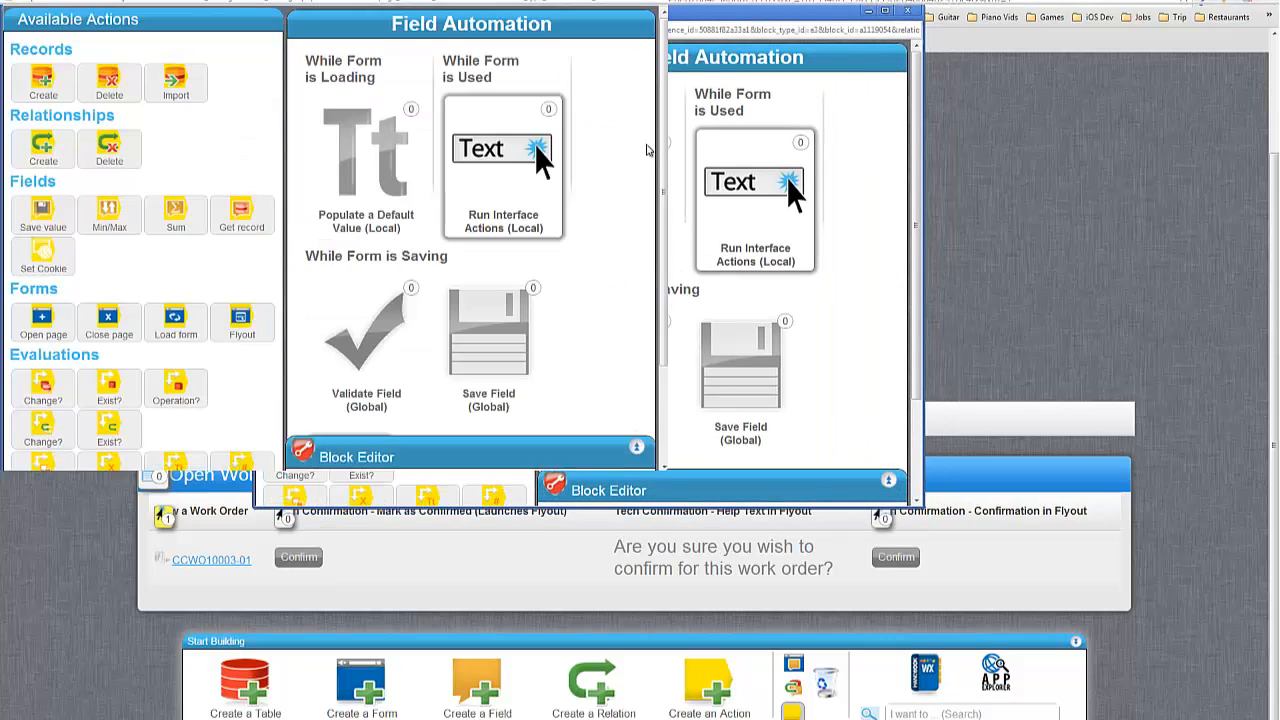
pyautogui.moveTo(261, 312); pyautogui.dragTo(432, 392)
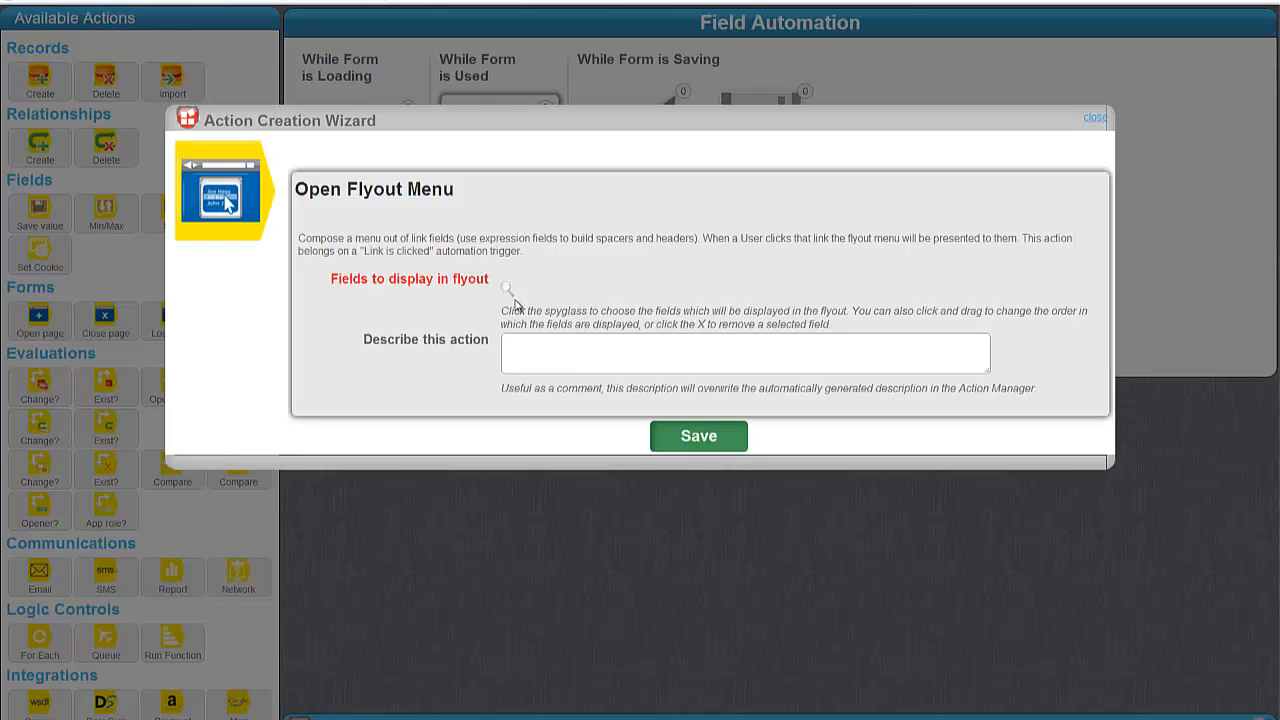
pyautogui.click(507, 288)
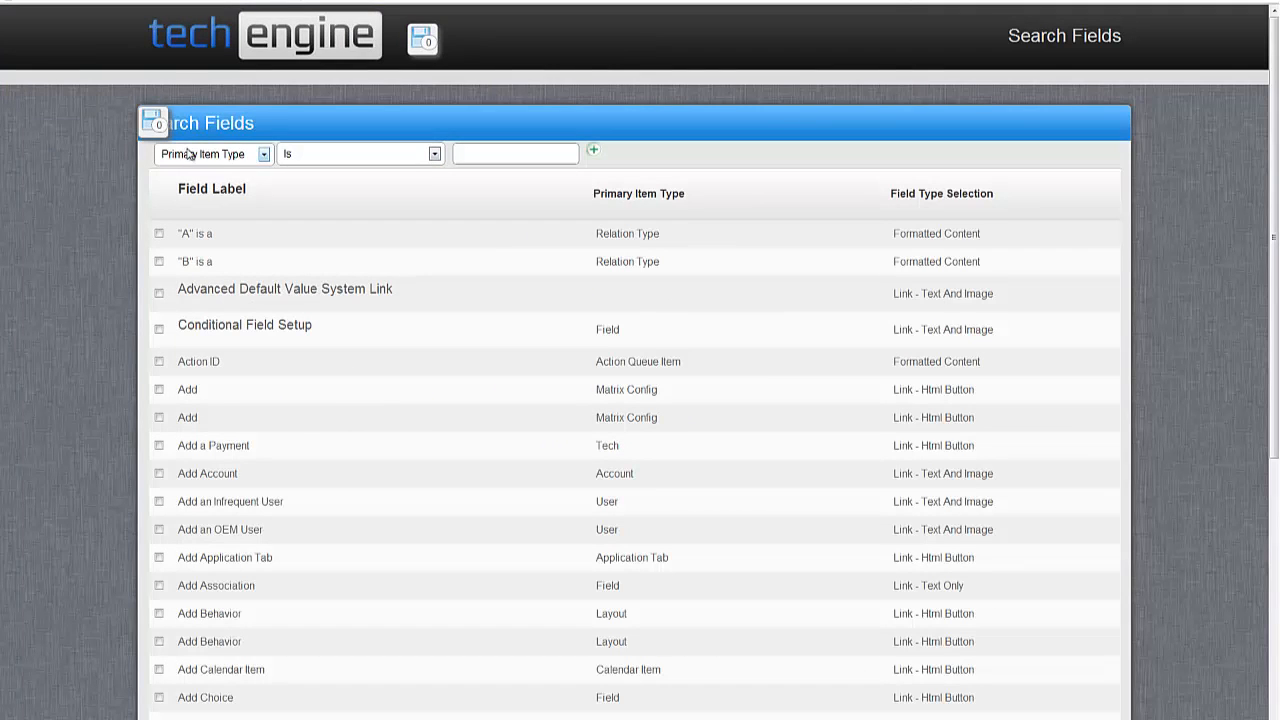
# Search for fields whose Field Label starts with 'tech confi'.
pyautogui.click(188, 154)
pyautogui.click(200, 197)
pyautogui.click(183, 157)
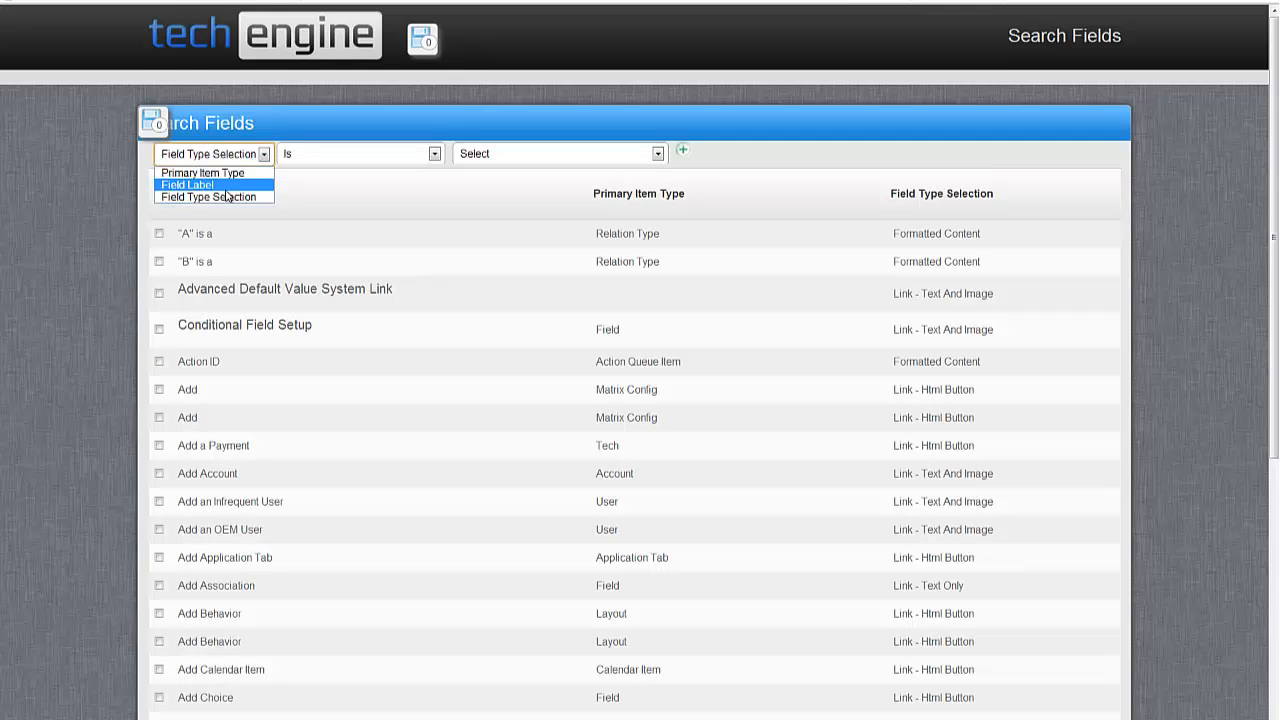
pyautogui.click(225, 185)
pyautogui.click(343, 154)
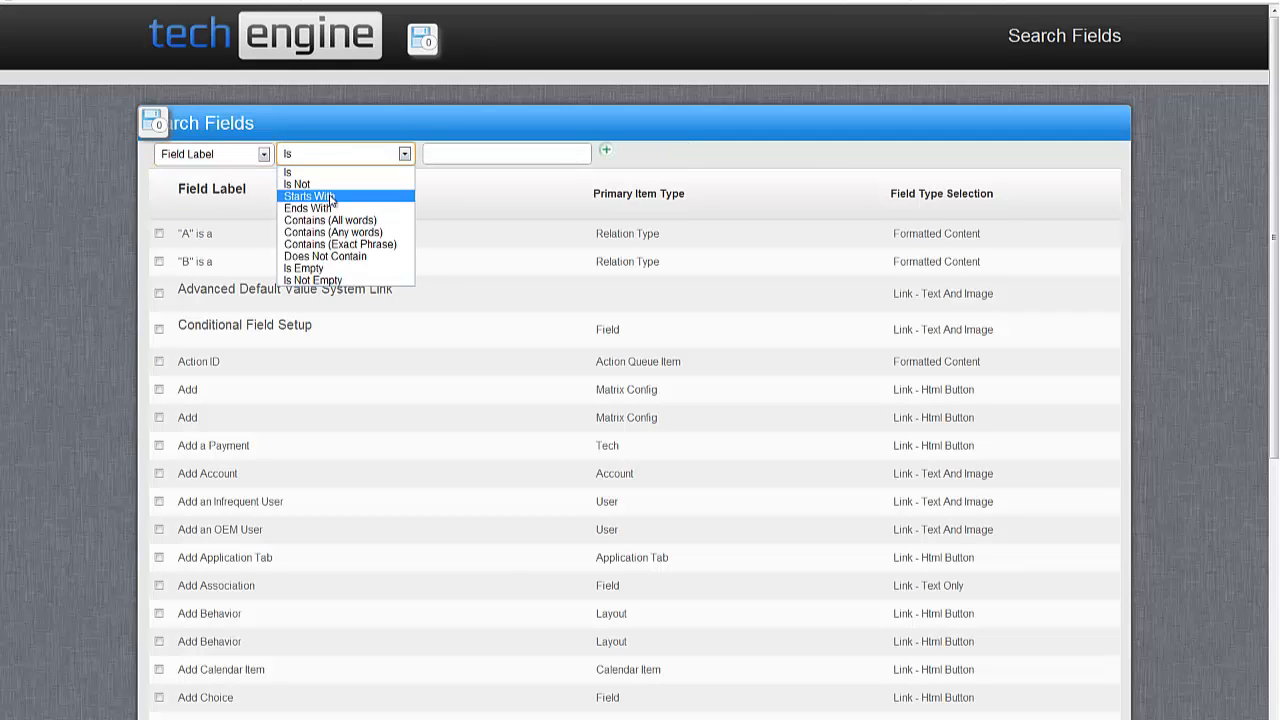
pyautogui.click(331, 197)
pyautogui.click(449, 156)
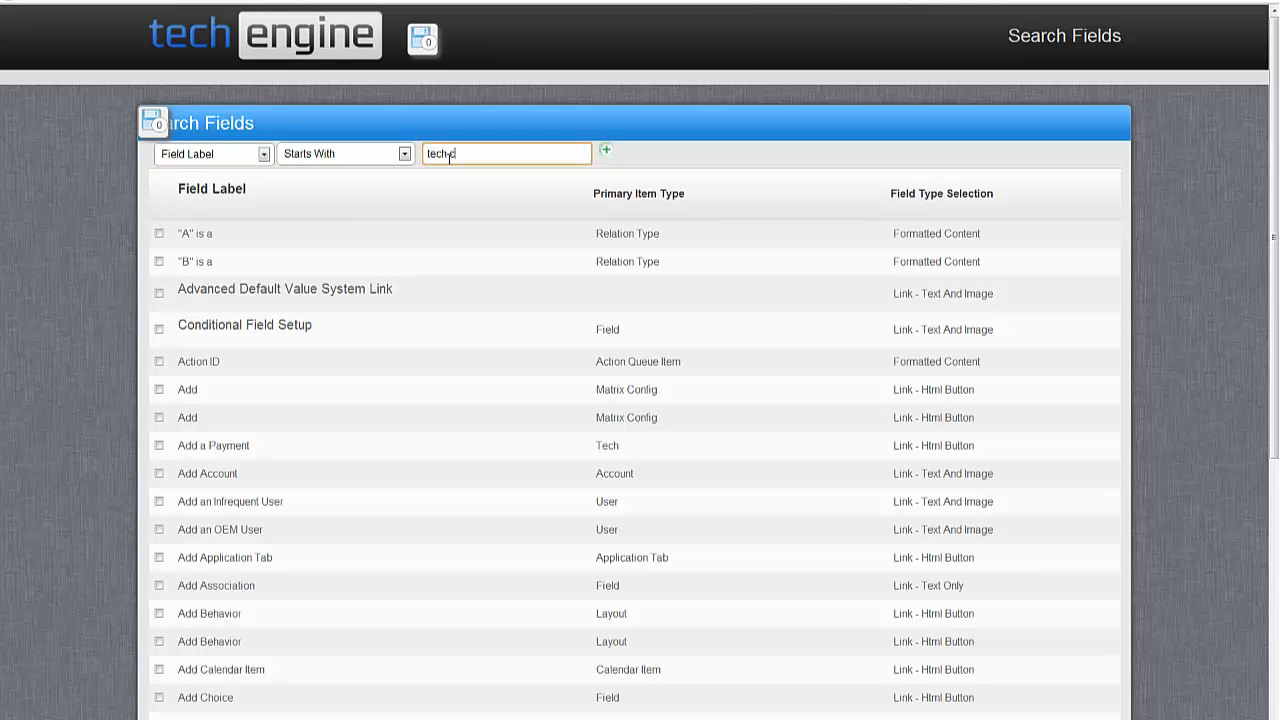
pyautogui.write('tech confi')
pyautogui.press('Return')
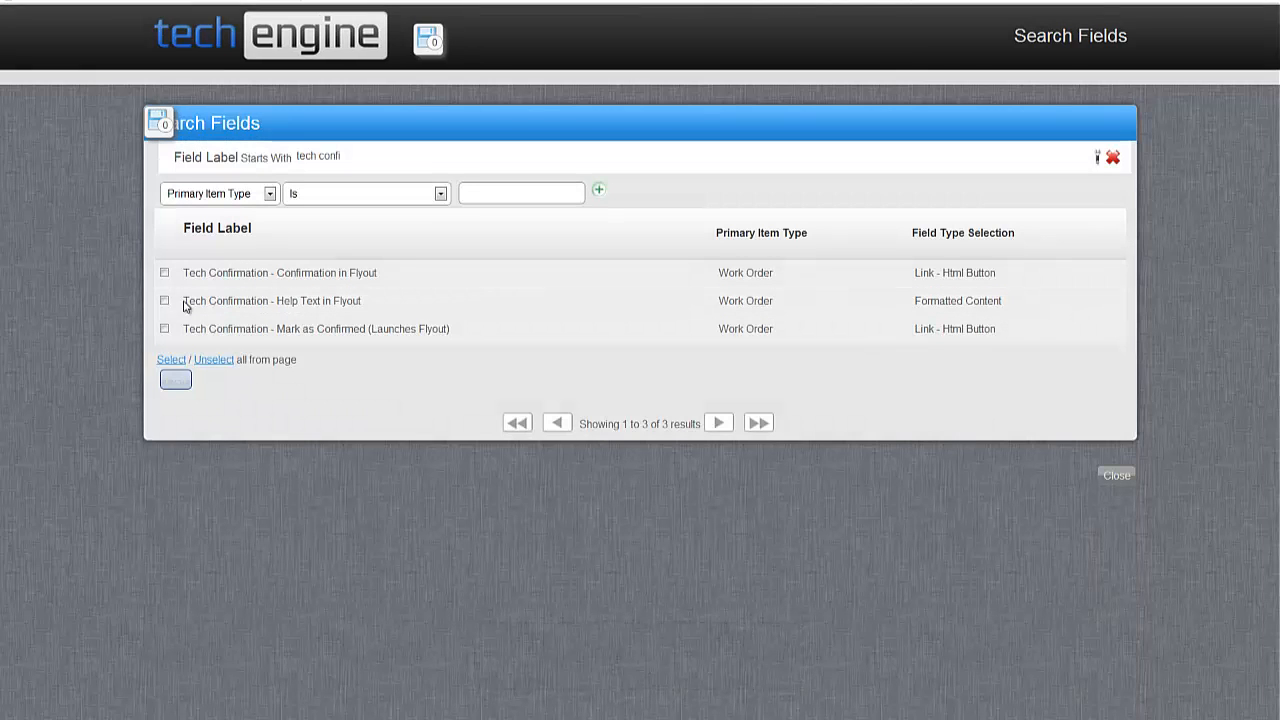
# Check the Help Text and Confirmation in Flyout fields for the flyout and save.
pyautogui.click(164, 300)
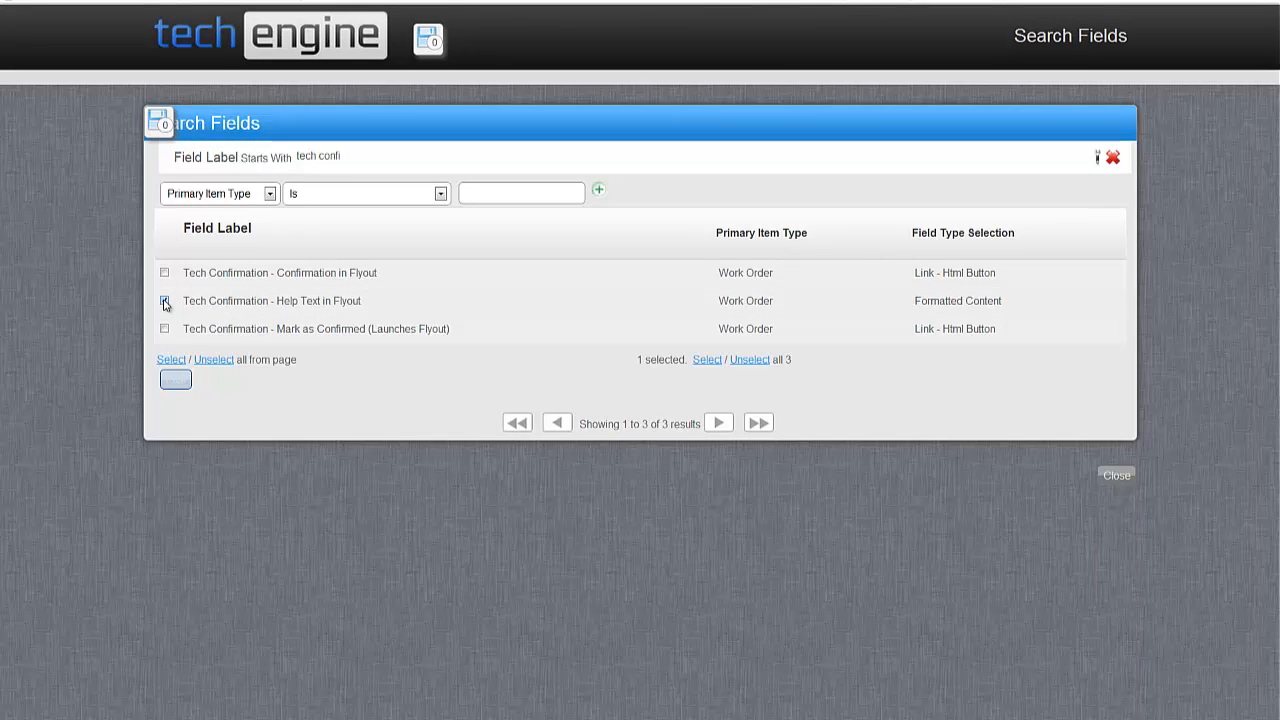
pyautogui.click(164, 272)
pyautogui.click(177, 380)
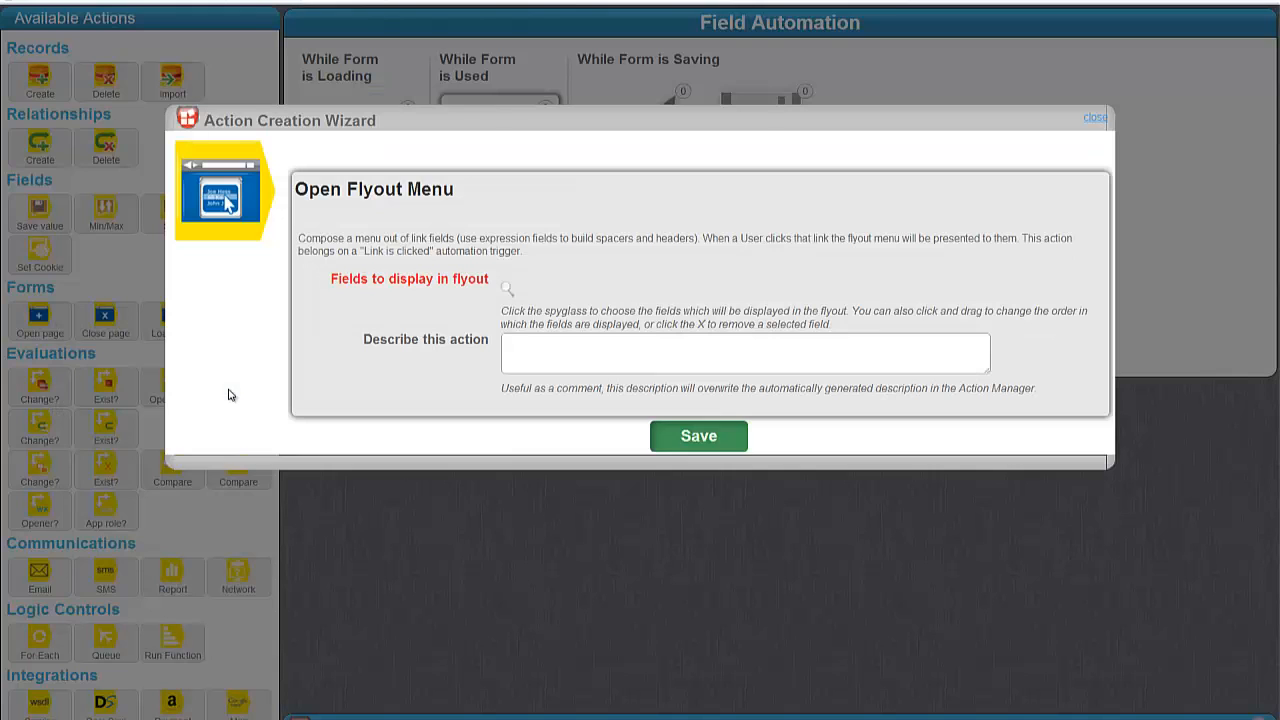
pyautogui.click(732, 480)
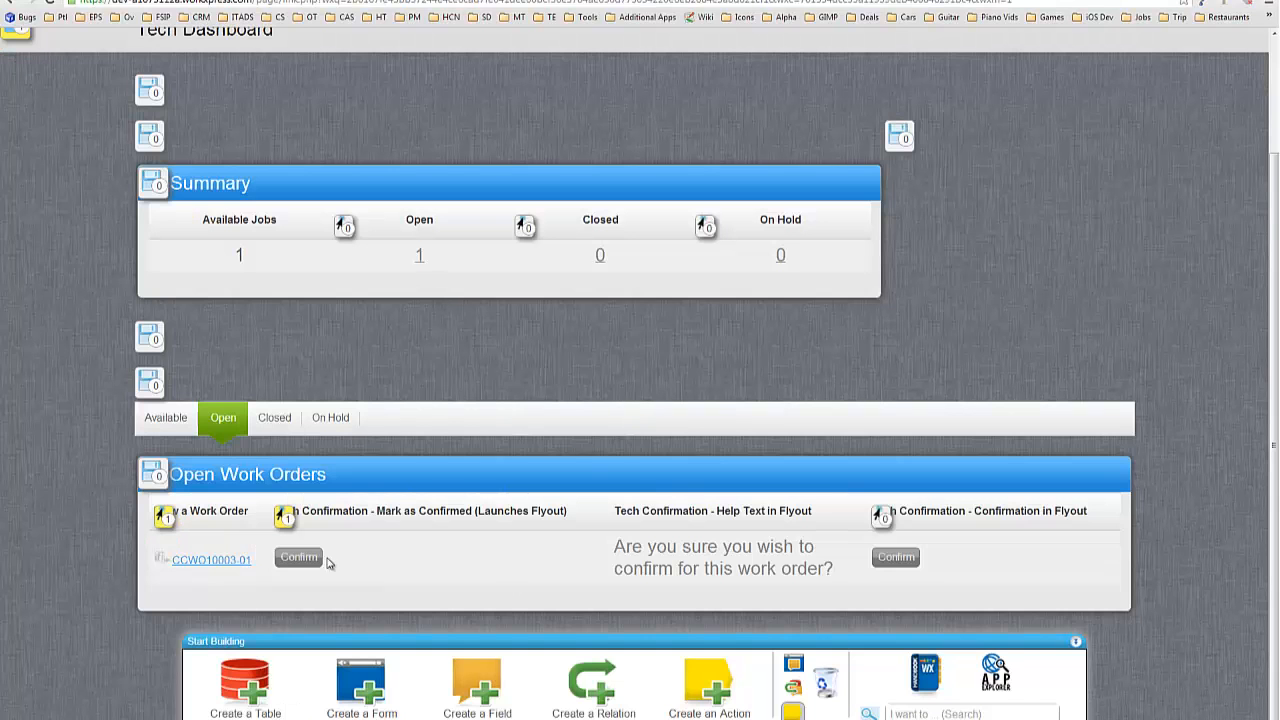
pyautogui.click(300, 560)
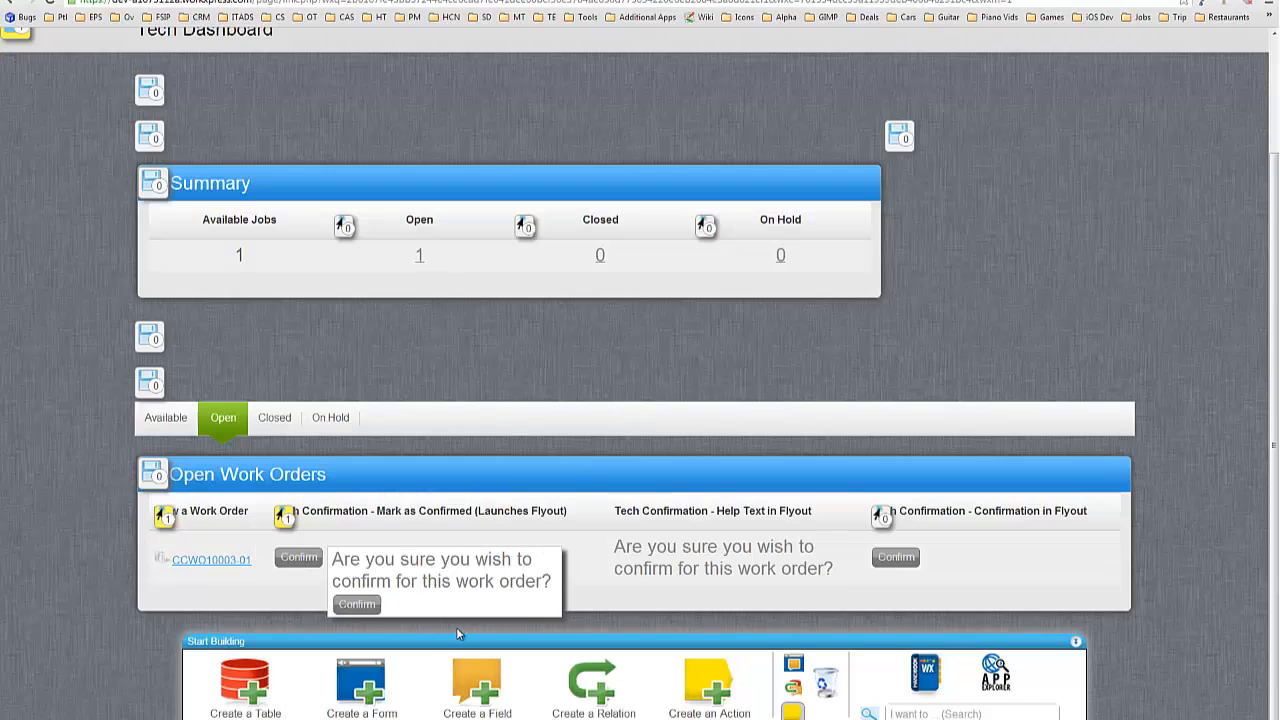
pyautogui.click(587, 453)
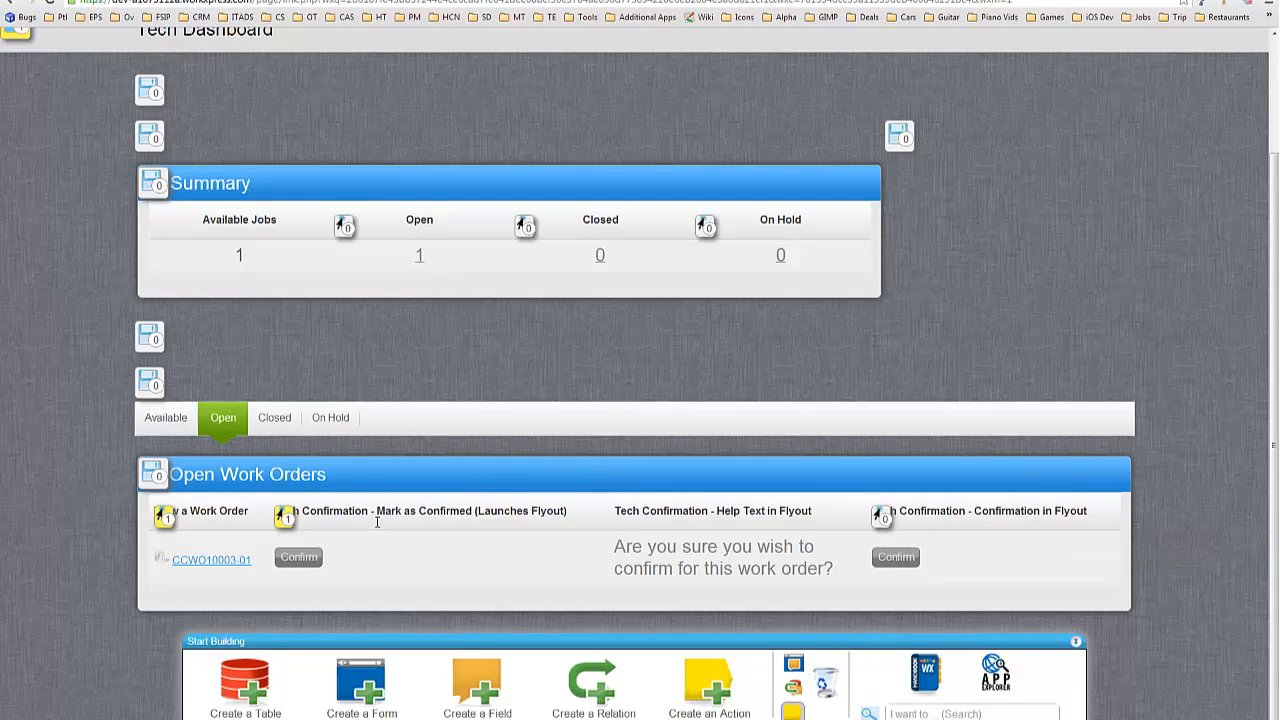
pyautogui.click(882, 517)
pyautogui.moveTo(971, 111); pyautogui.dragTo(549, 15)
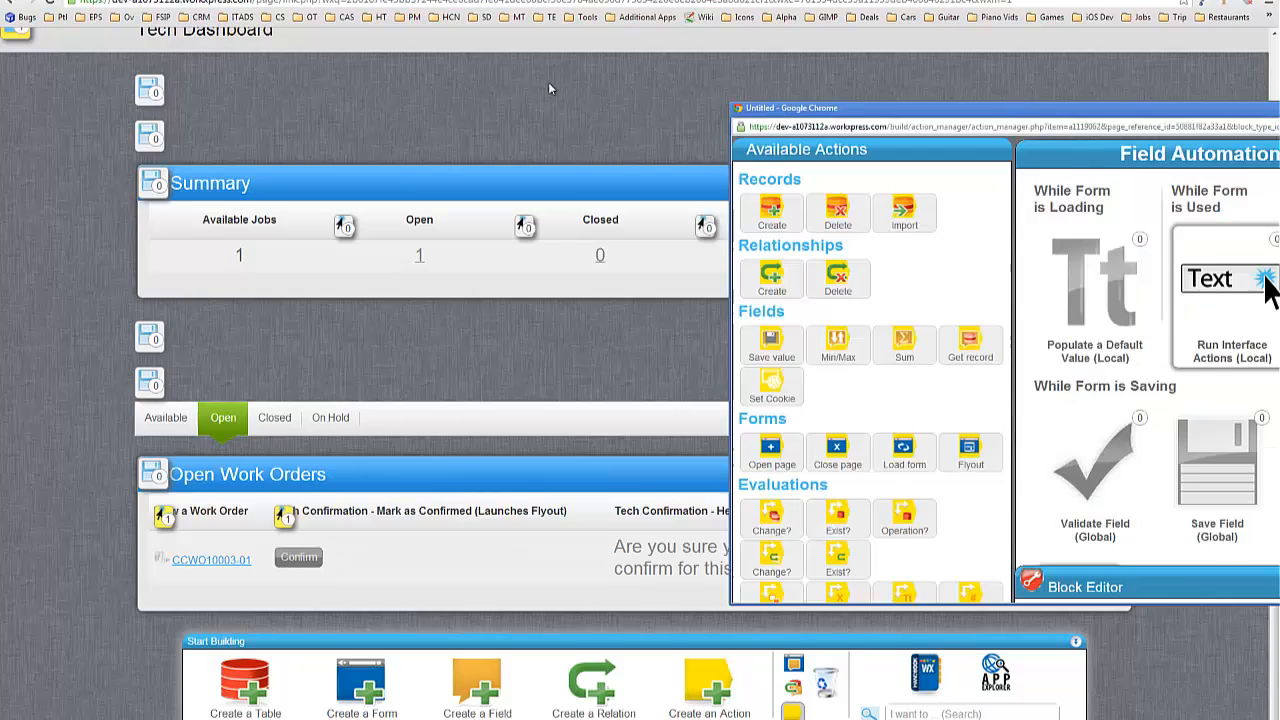
# Maximize the Confirmation in Flyout field's automation window to show its Link is Clicked trigger.
pyautogui.scroll(-2, 657, 158)
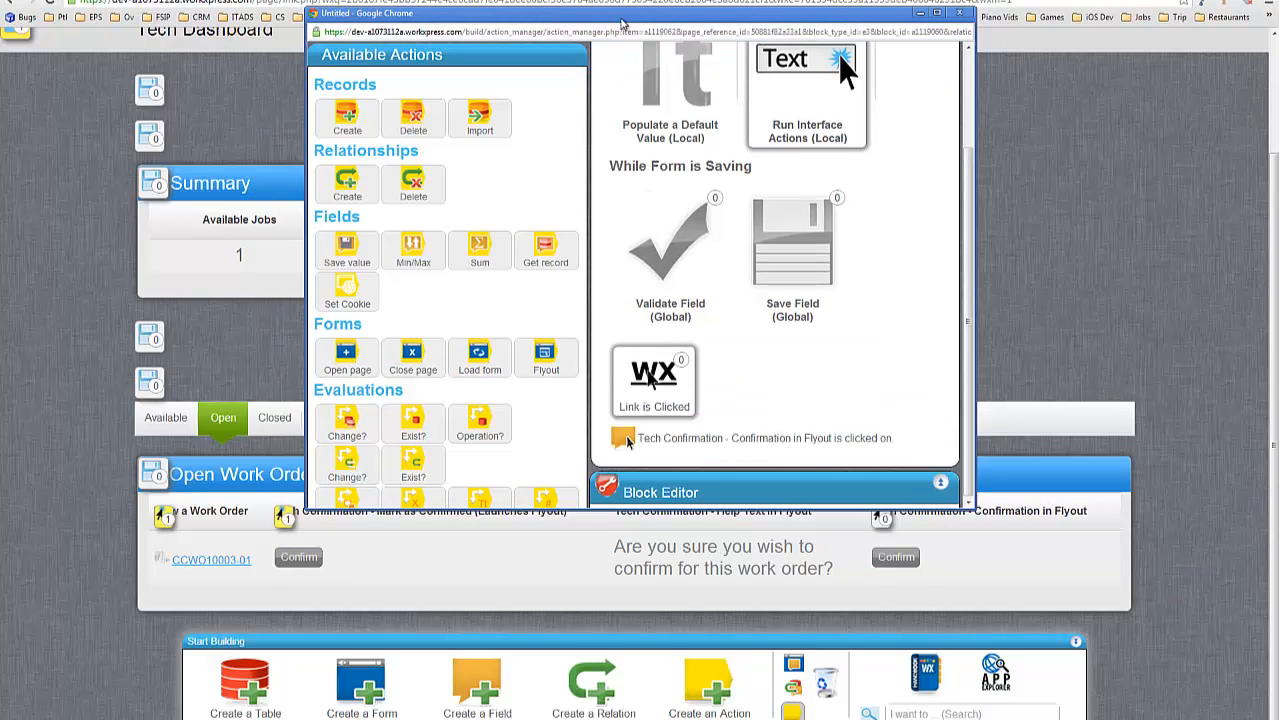
pyautogui.doubleClick(620, 21)
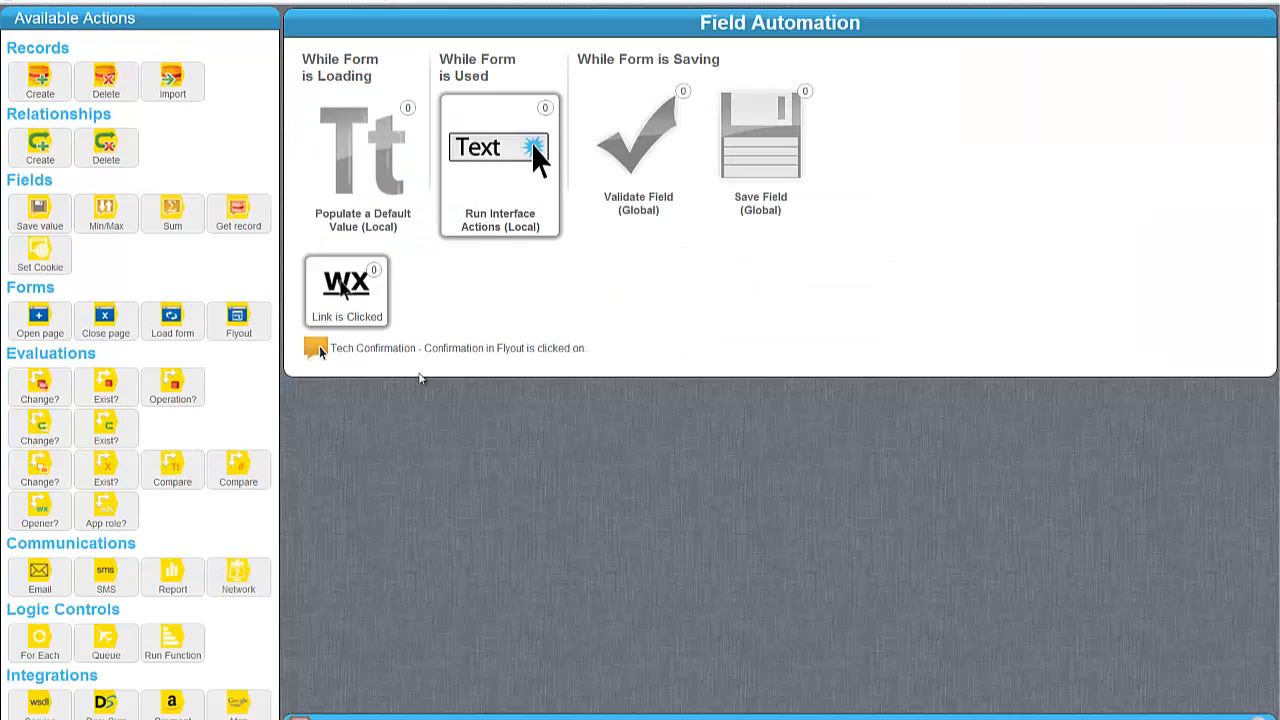
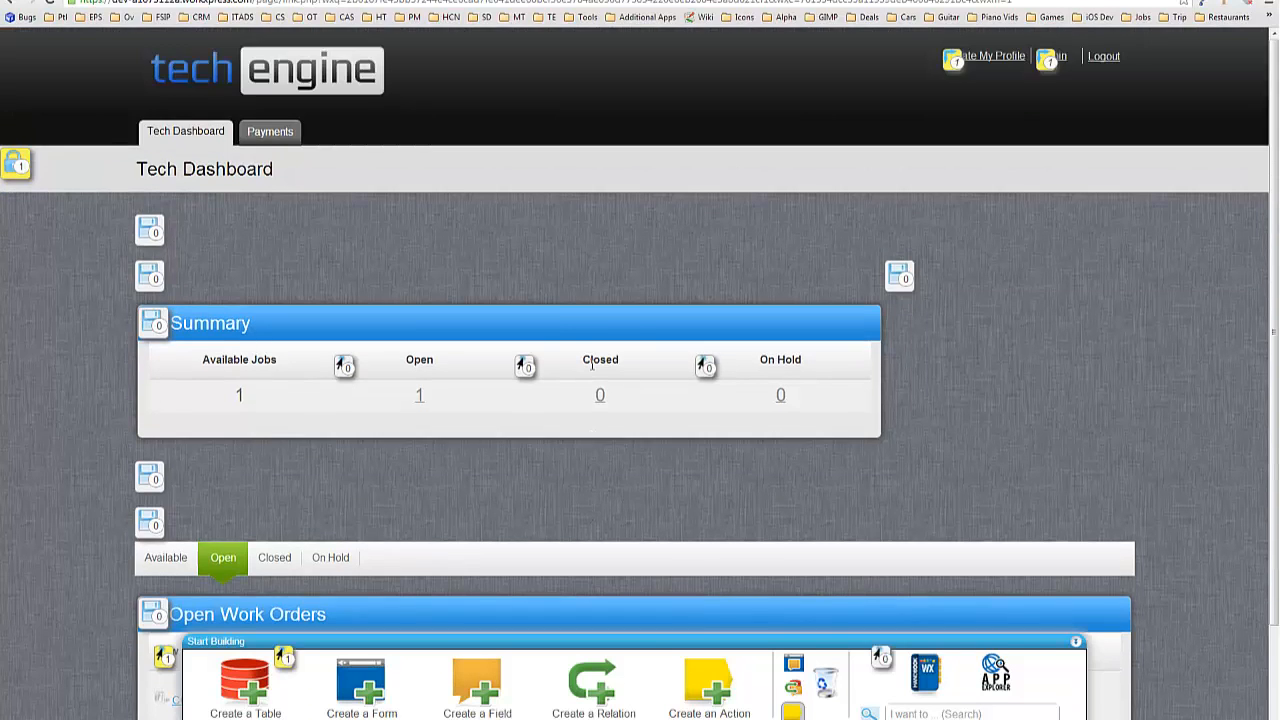
# Make the Tech Confirmation link reload the Current List Row, then add a Run Function action.
pyautogui.scroll(1, 760, 457)
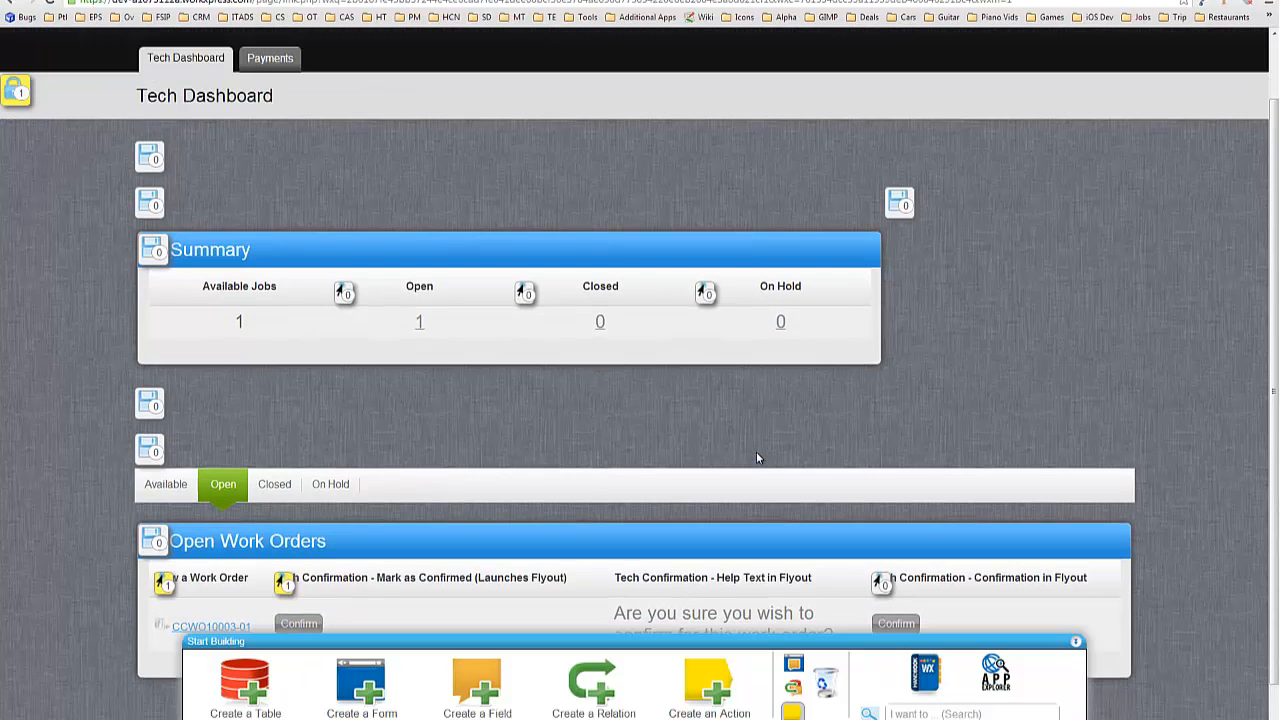
pyautogui.scroll(-1, 449, 501)
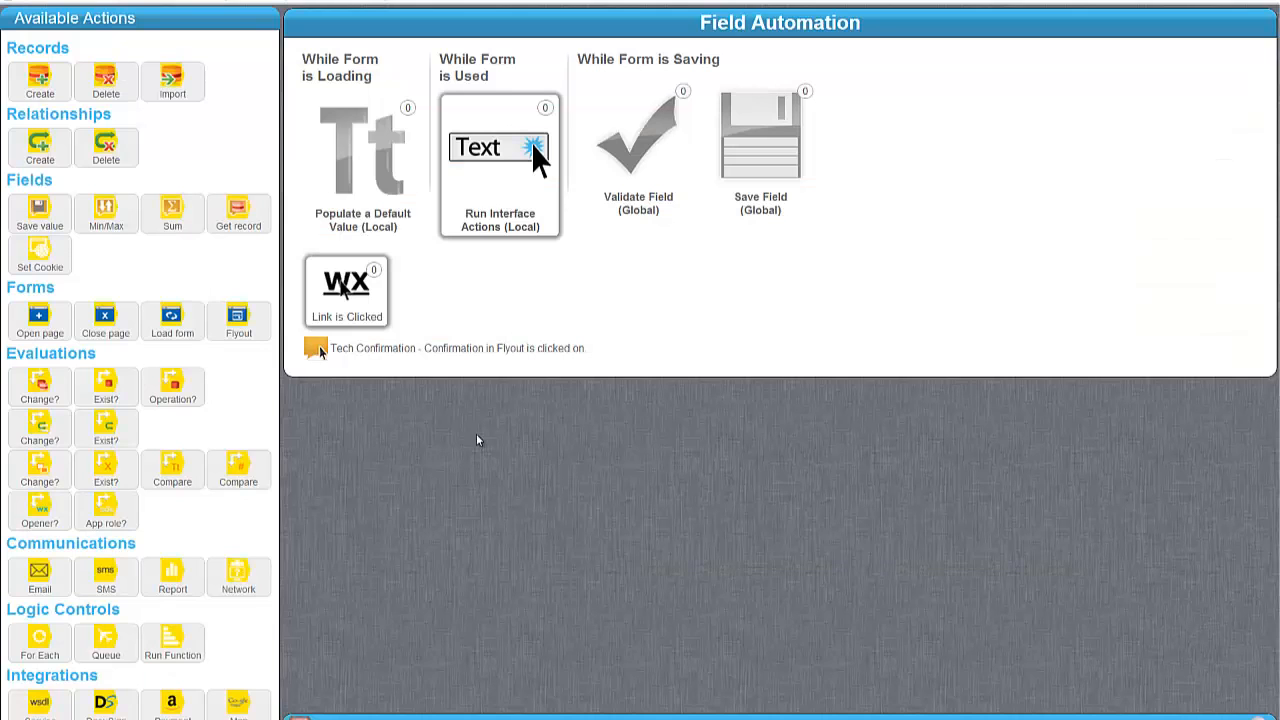
pyautogui.moveTo(166, 312); pyautogui.dragTo(423, 377)
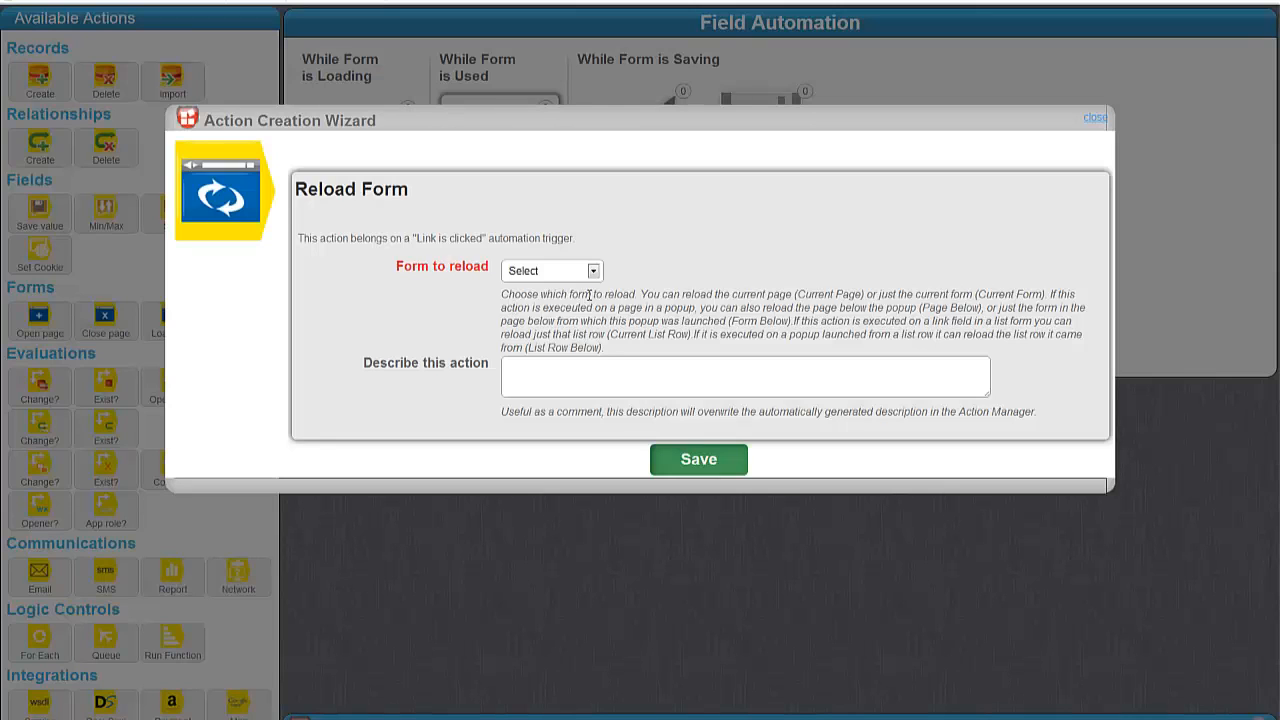
pyautogui.click(556, 274)
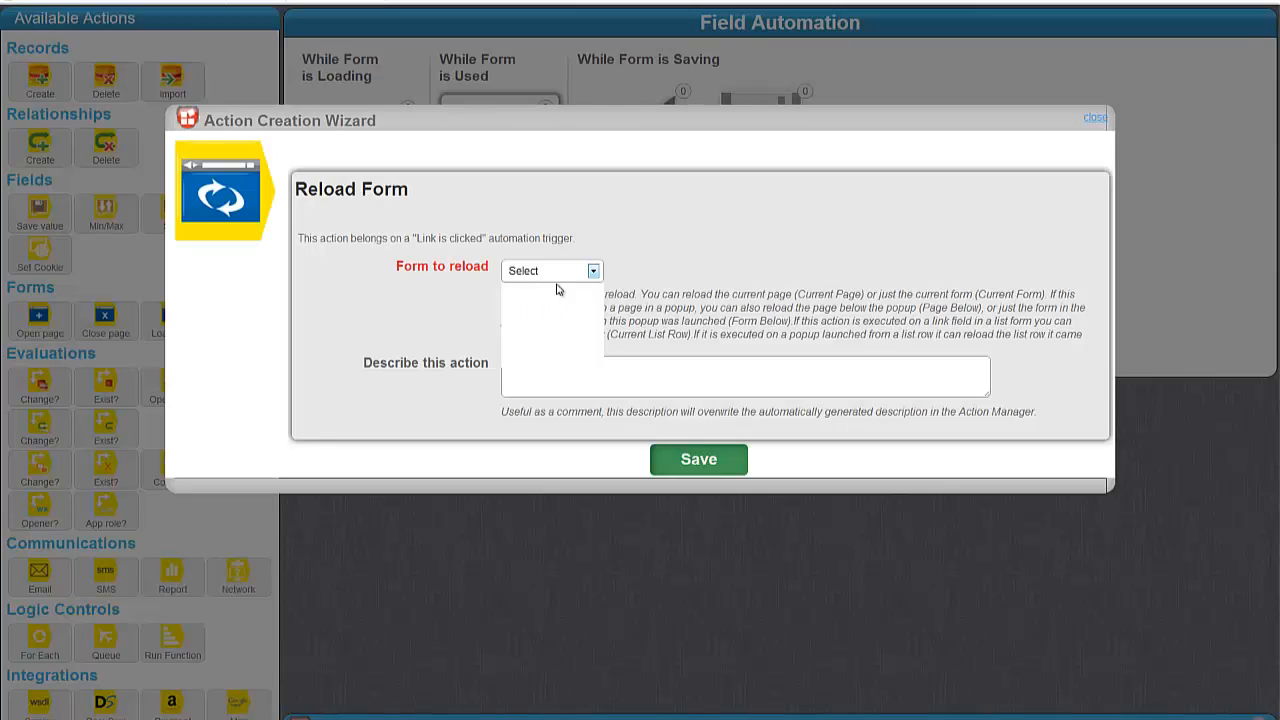
pyautogui.click(558, 327)
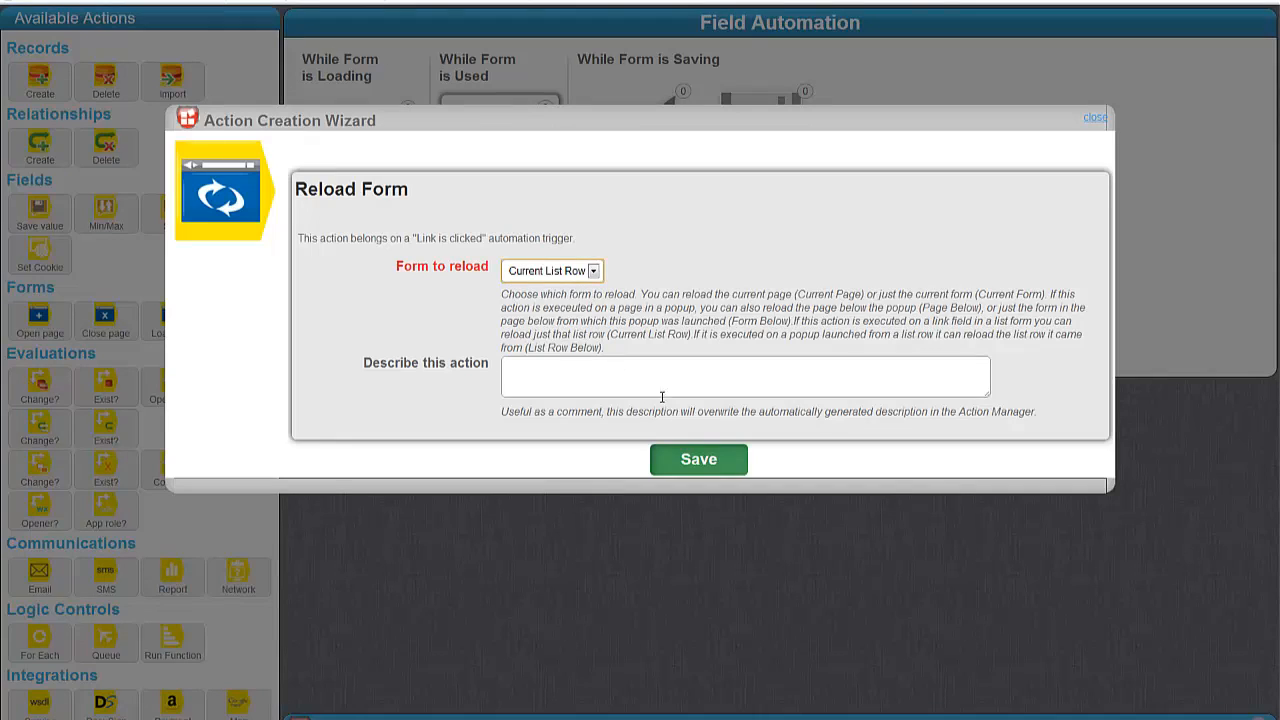
pyautogui.click(695, 458)
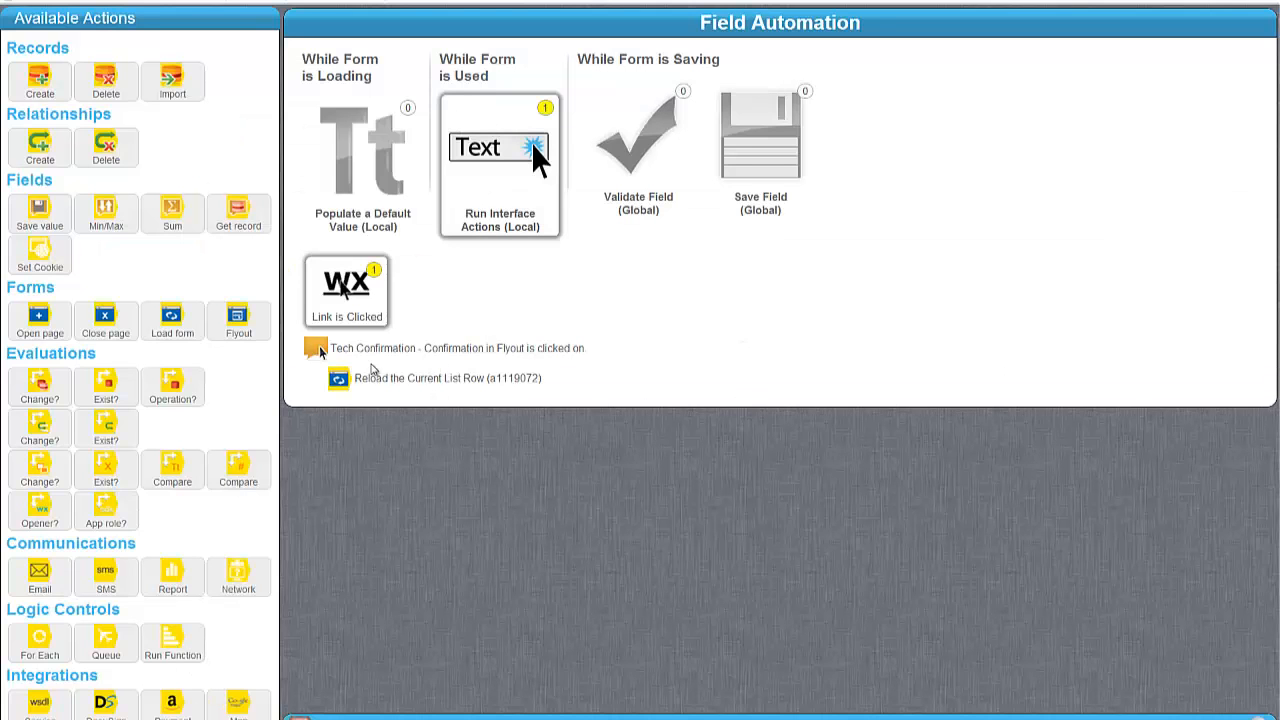
pyautogui.moveTo(180, 640); pyautogui.dragTo(398, 371)
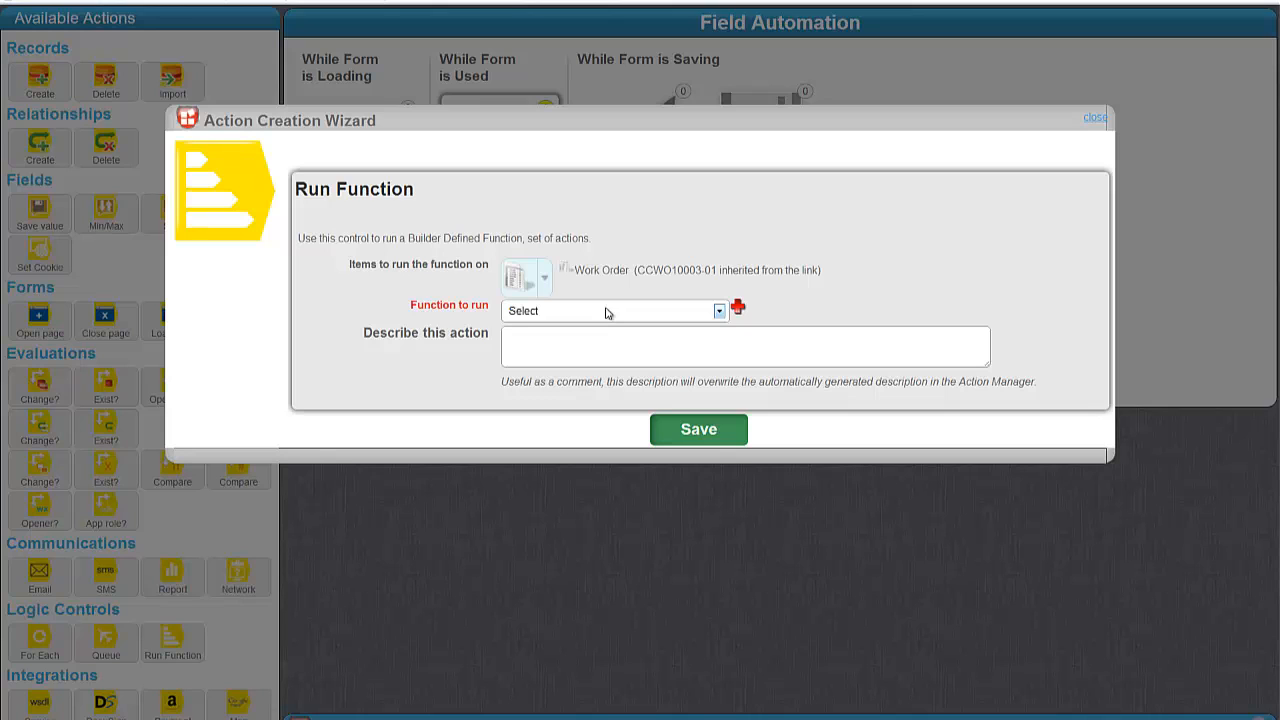
# Create a new function named 'Tech Confirmation' for the link to run.
pyautogui.click(606, 313)
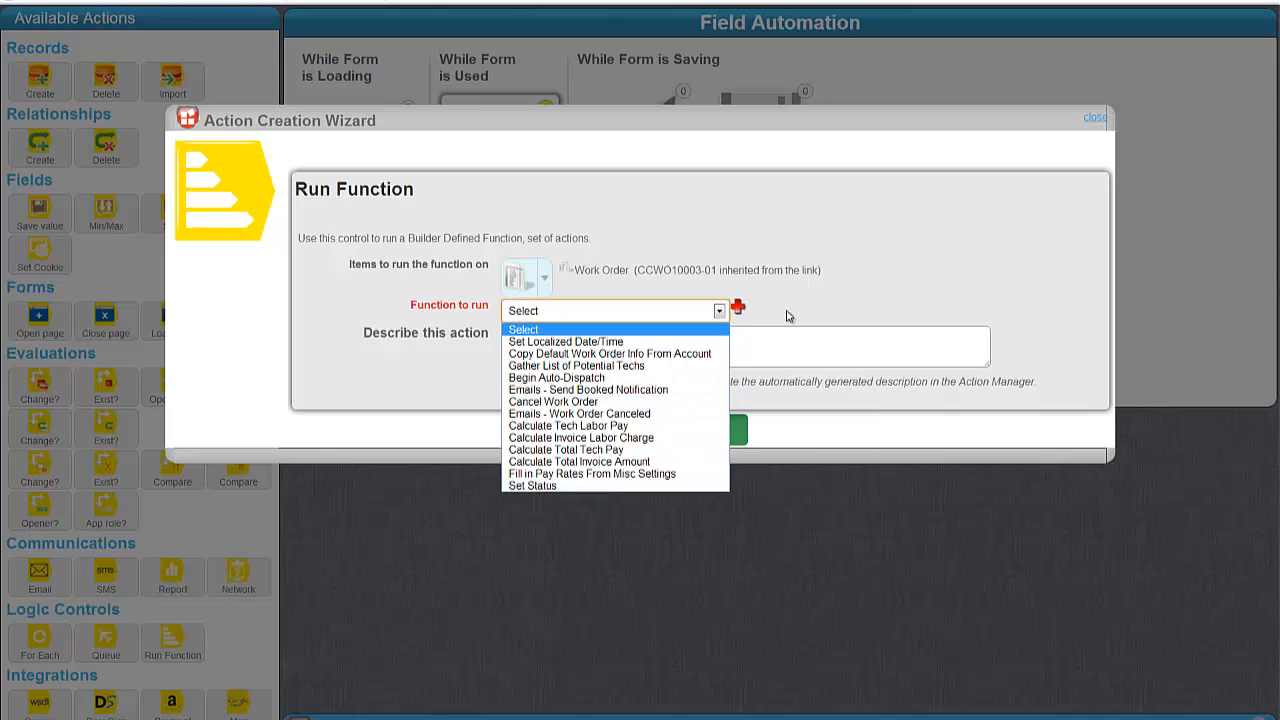
pyautogui.click(737, 308)
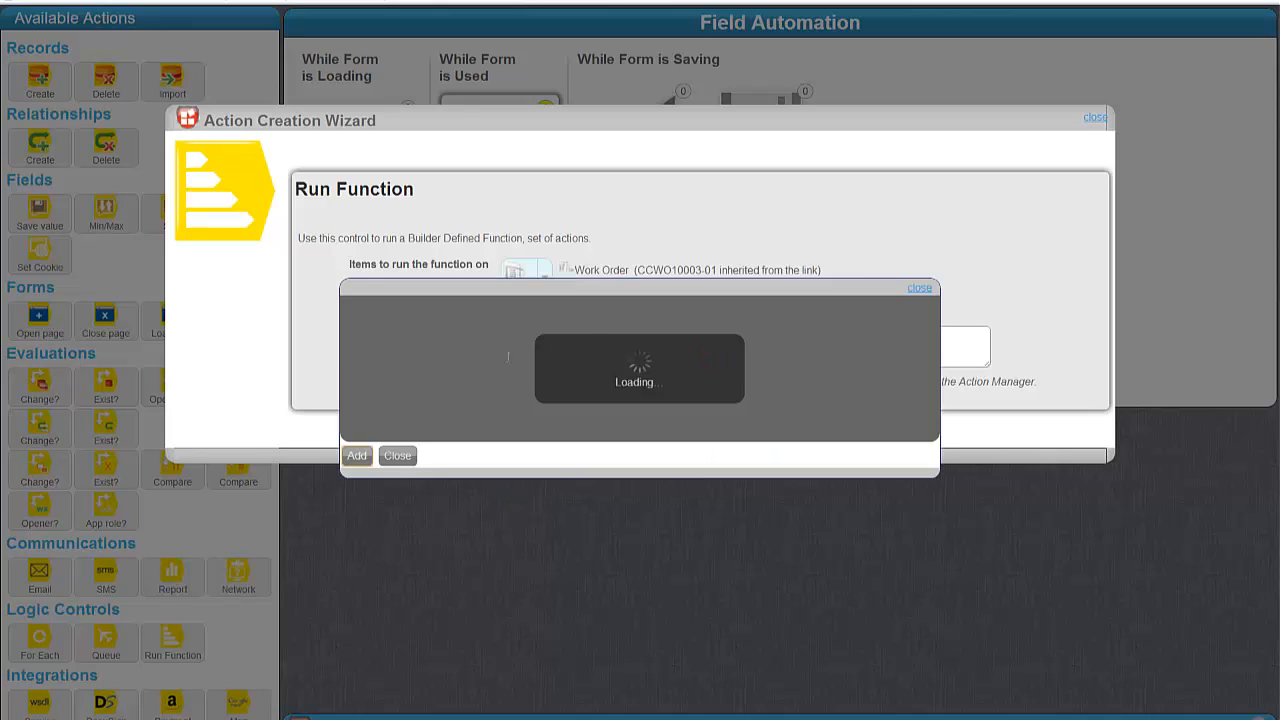
pyautogui.click(554, 358)
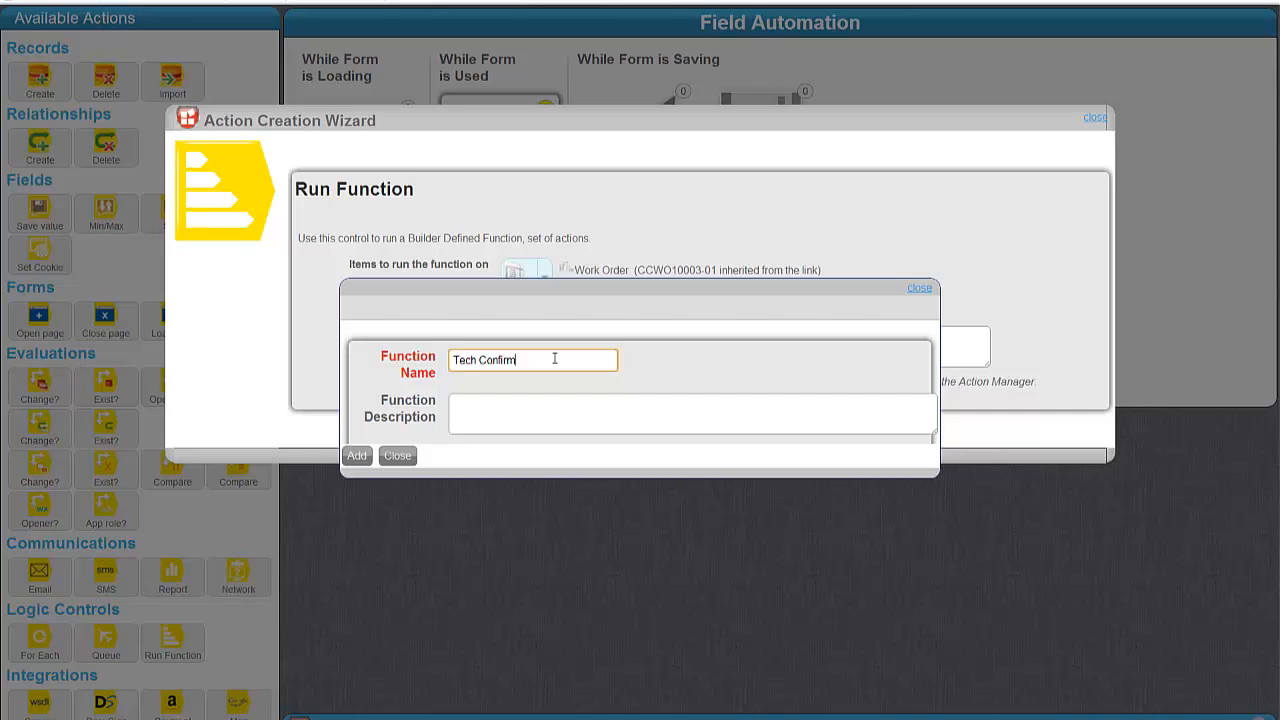
pyautogui.click(360, 458)
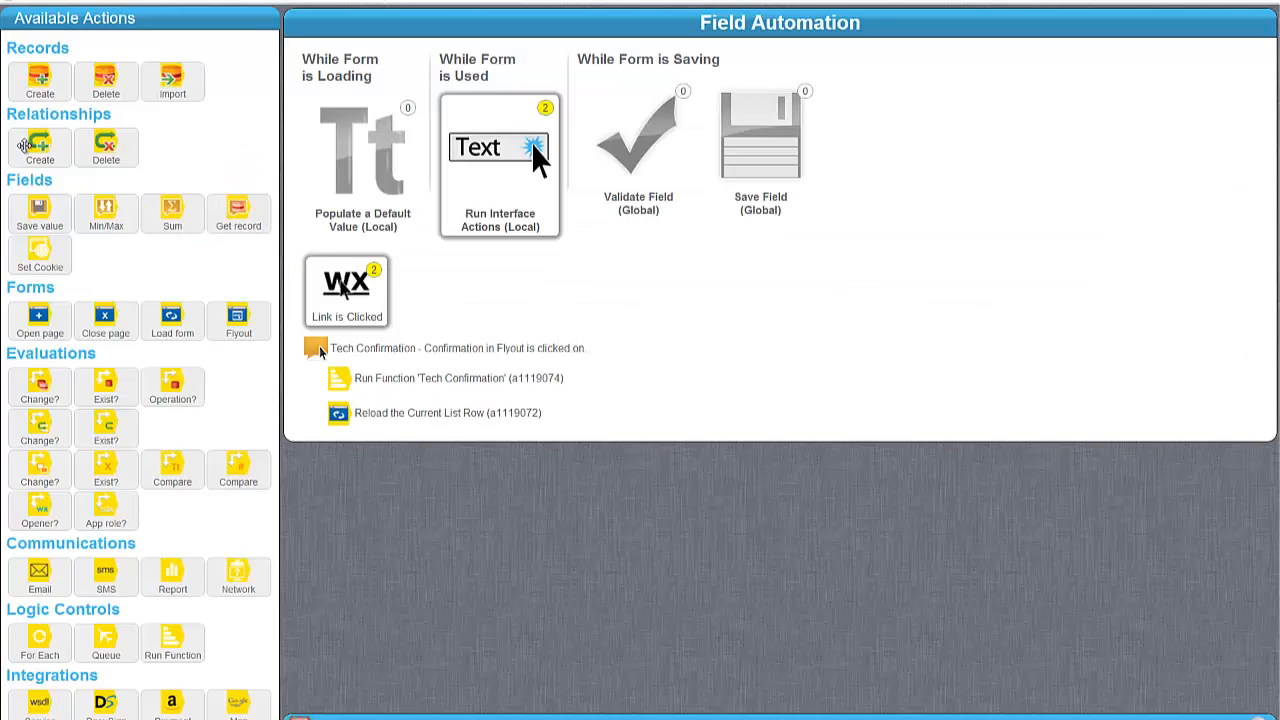
# Add a Save Value step setting Date/Time Marked Confirmed to NOW().
pyautogui.moveTo(40, 208); pyautogui.dragTo(470, 398)
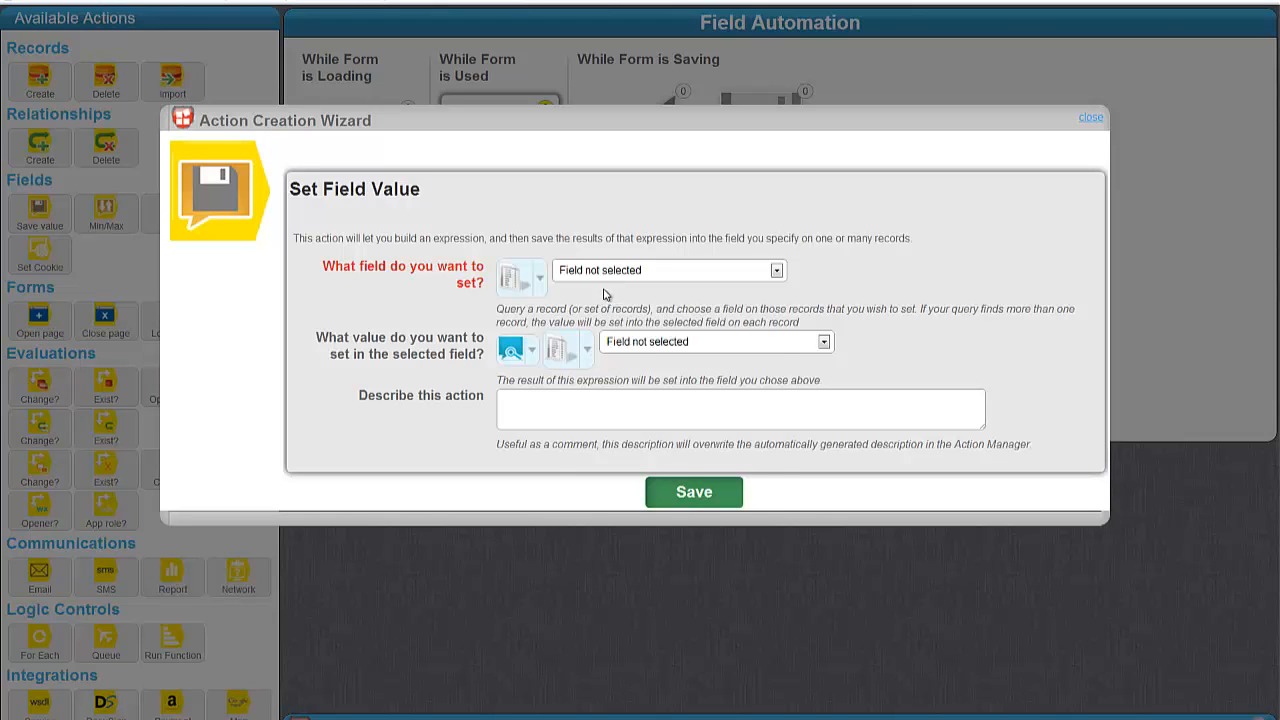
pyautogui.click(605, 272)
pyautogui.scroll(-2, 657, 310)
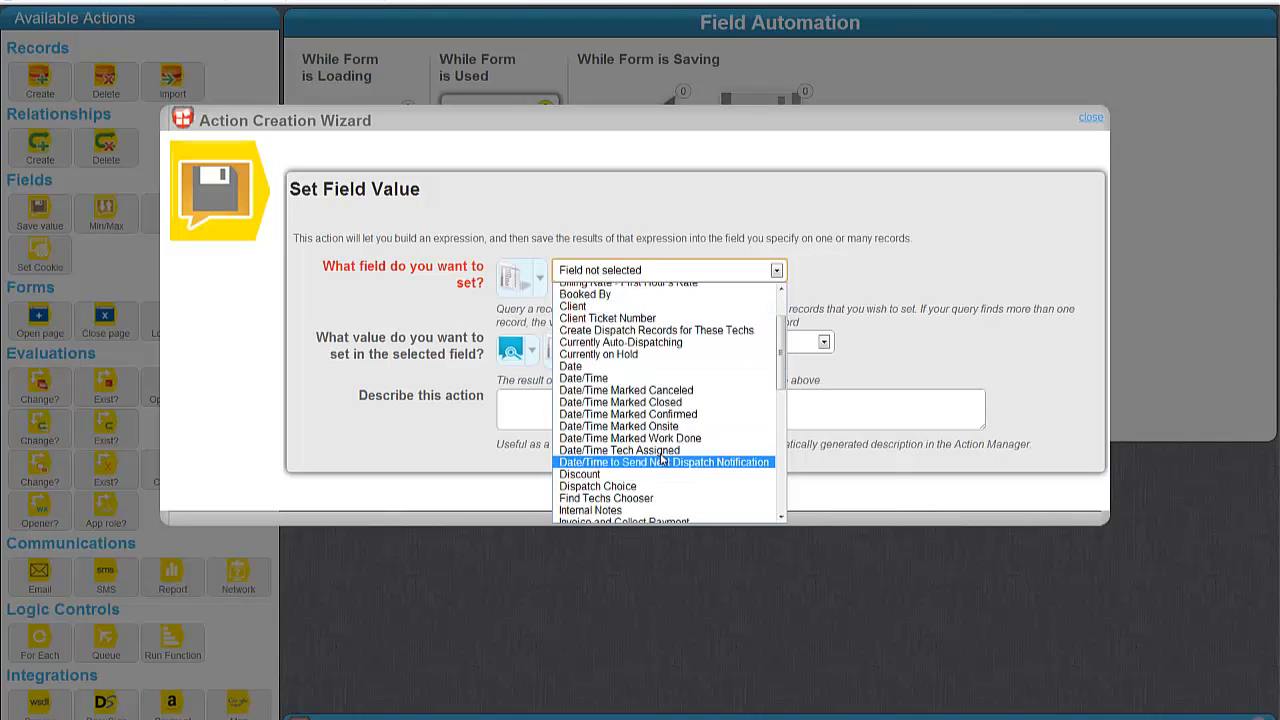
pyautogui.click(673, 415)
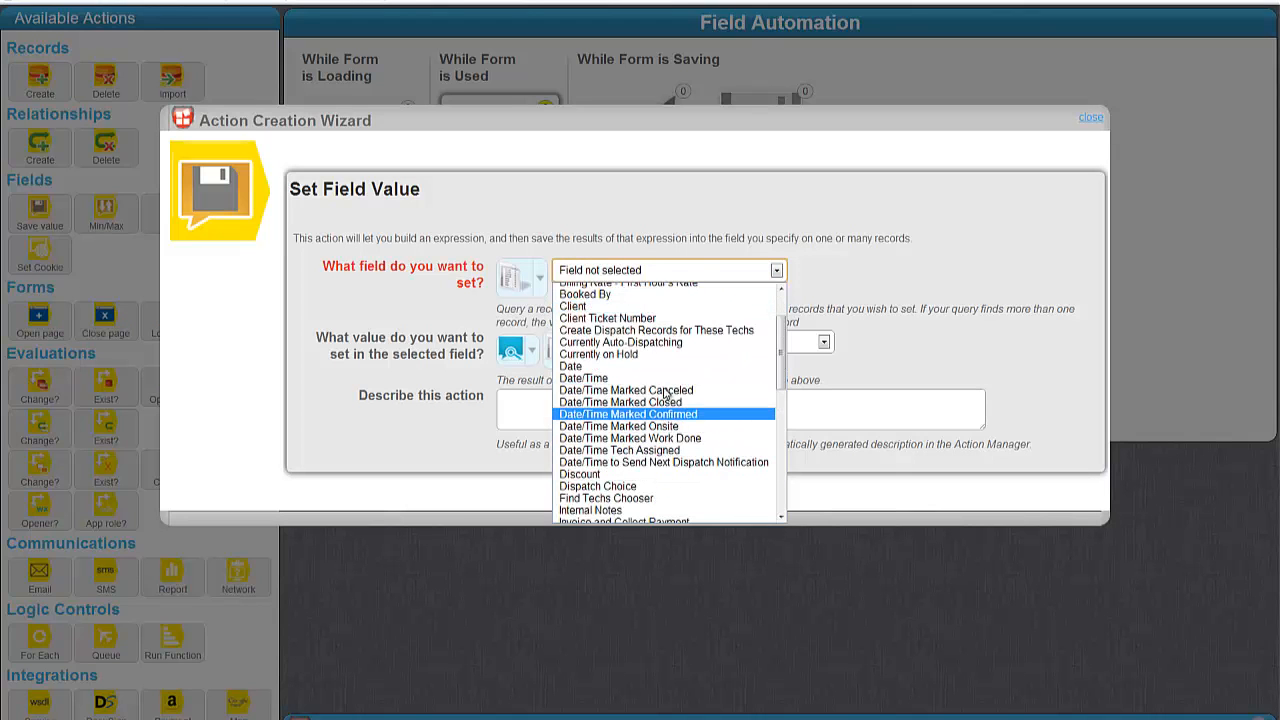
pyautogui.click(520, 350)
pyautogui.moveTo(592, 420)
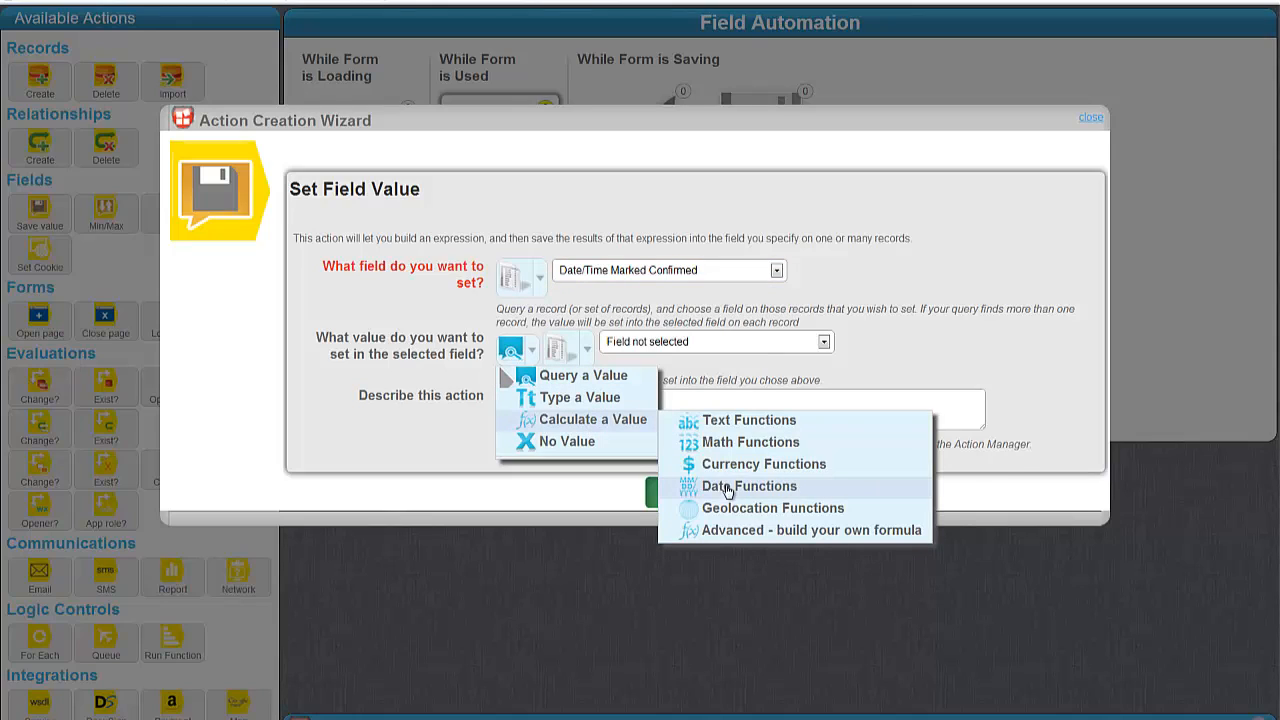
pyautogui.moveTo(727, 490)
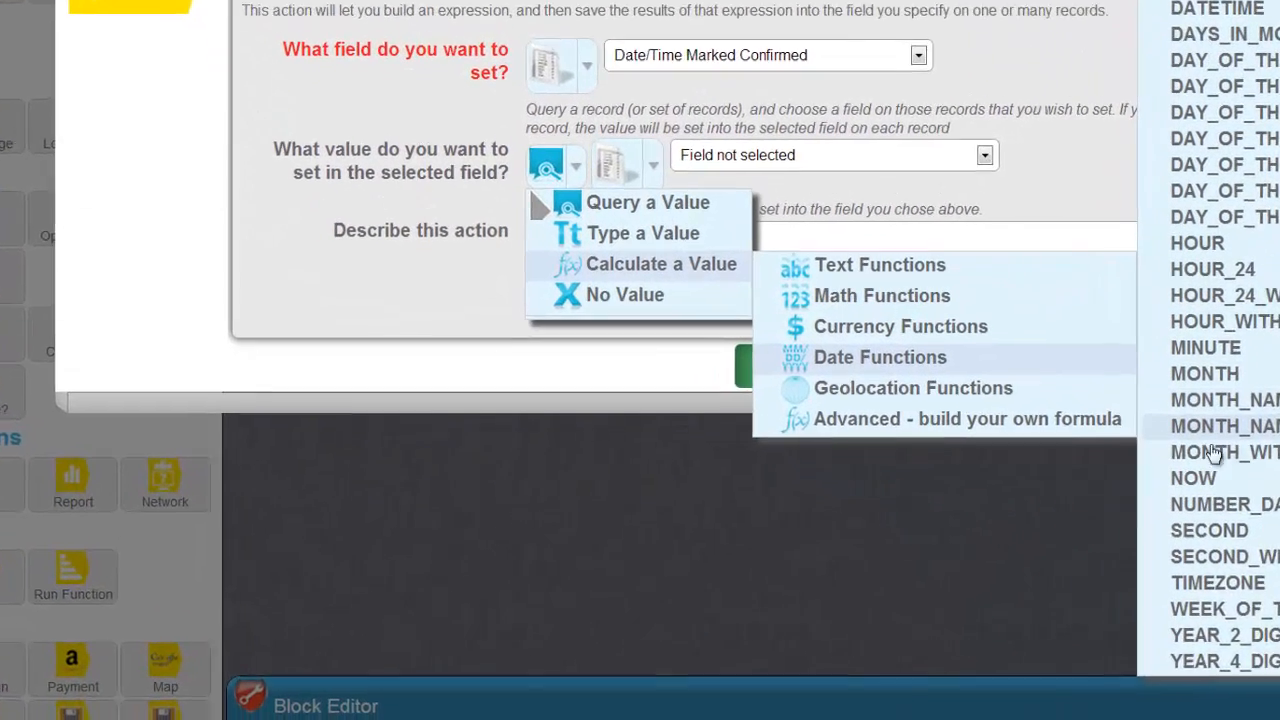
pyautogui.click(1212, 480)
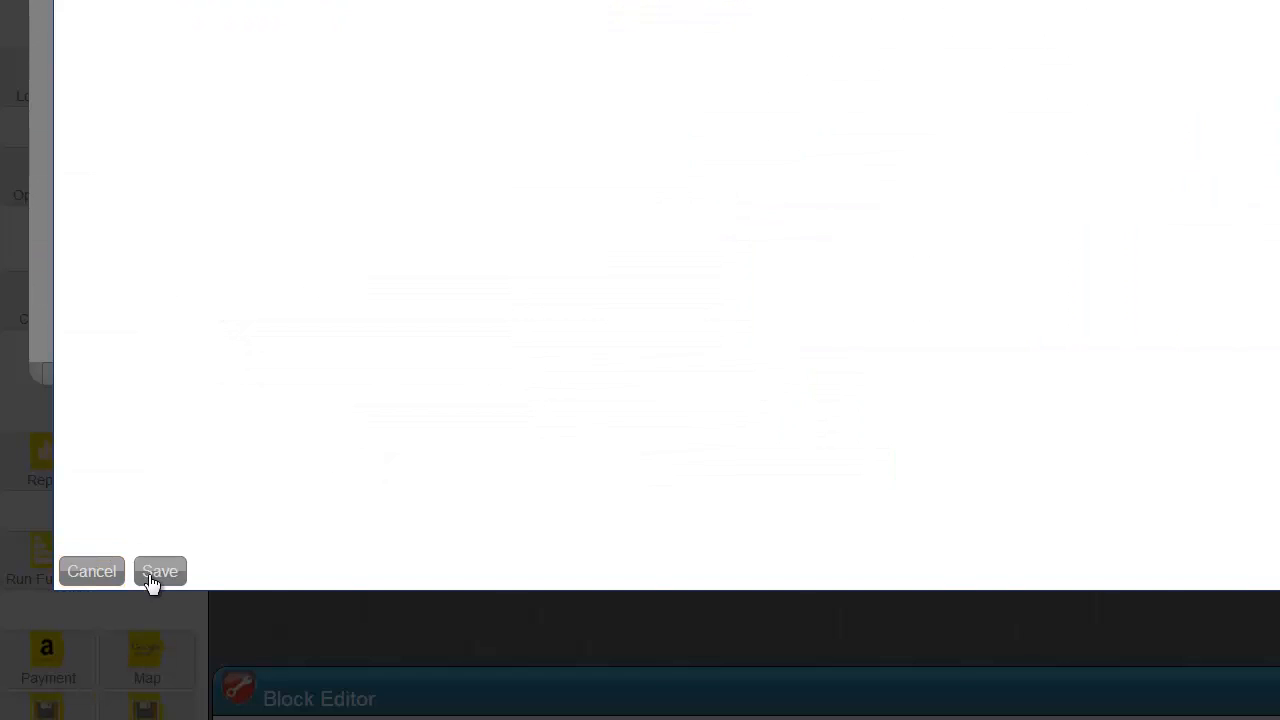
pyautogui.click(152, 575)
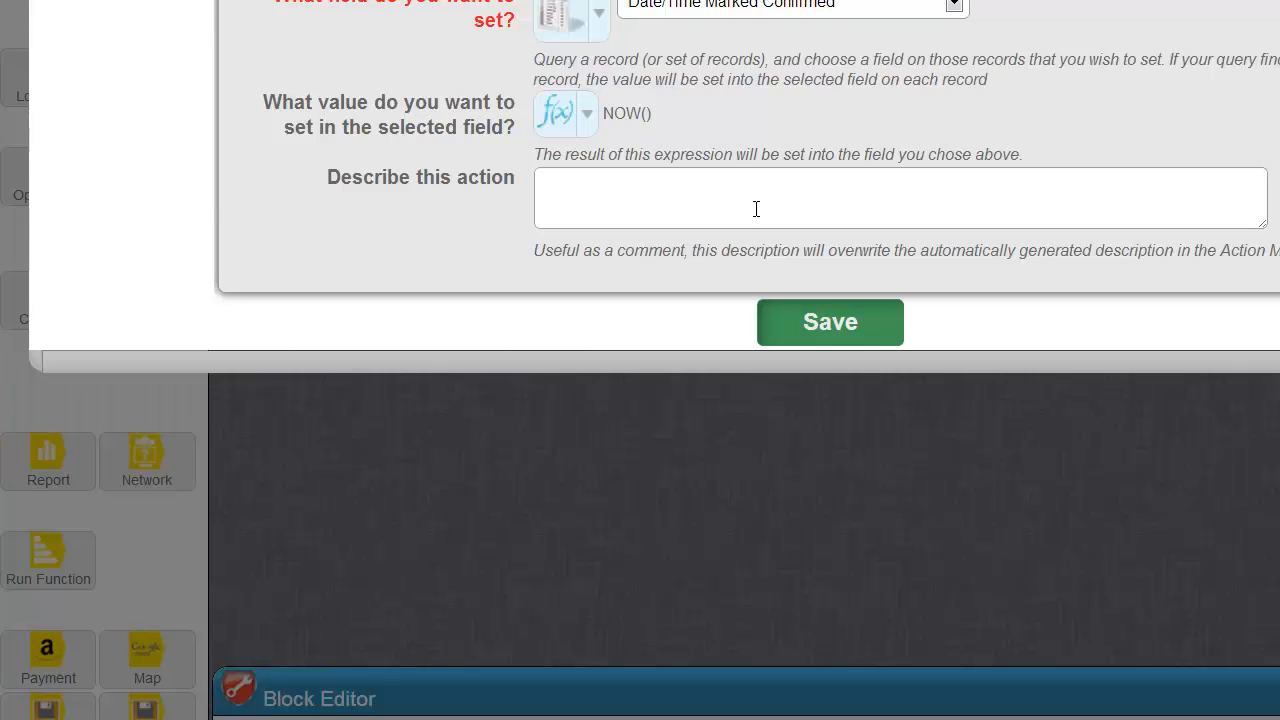
# Describe the step as 'date/time marked confirmed = NOW' and save it.
pyautogui.click(747, 198)
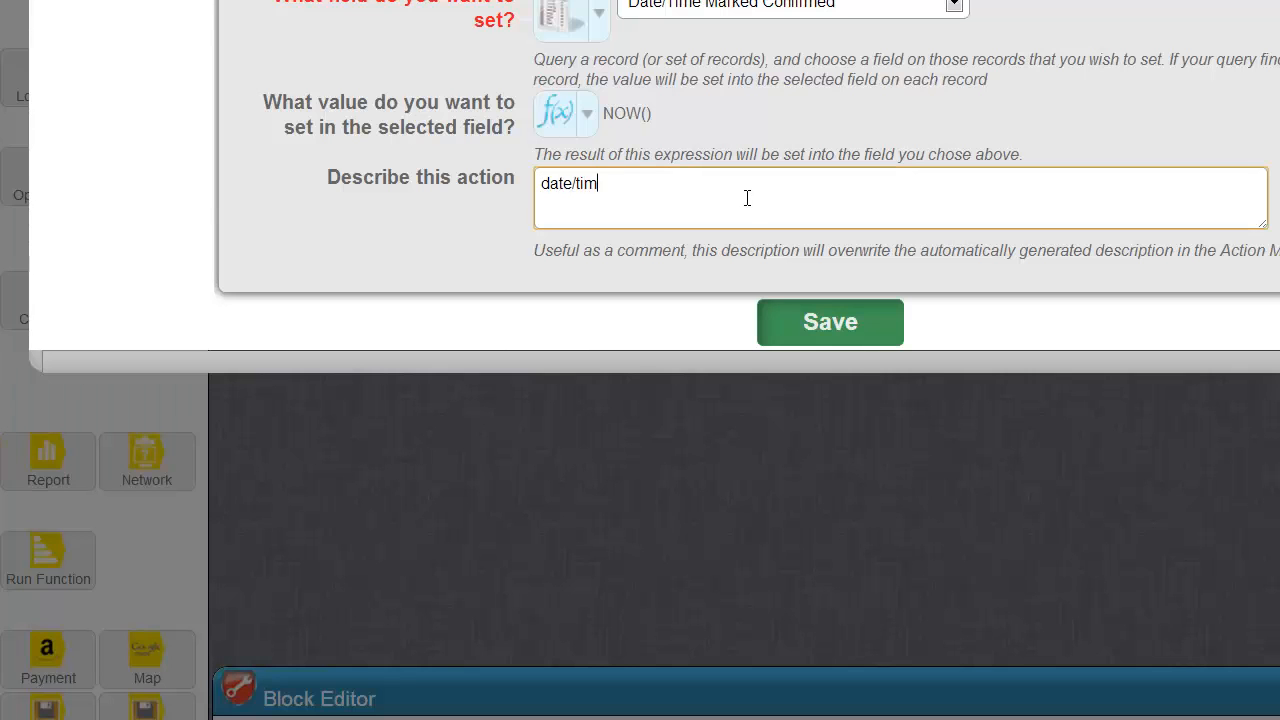
pyautogui.write('date/time marked cofnir')
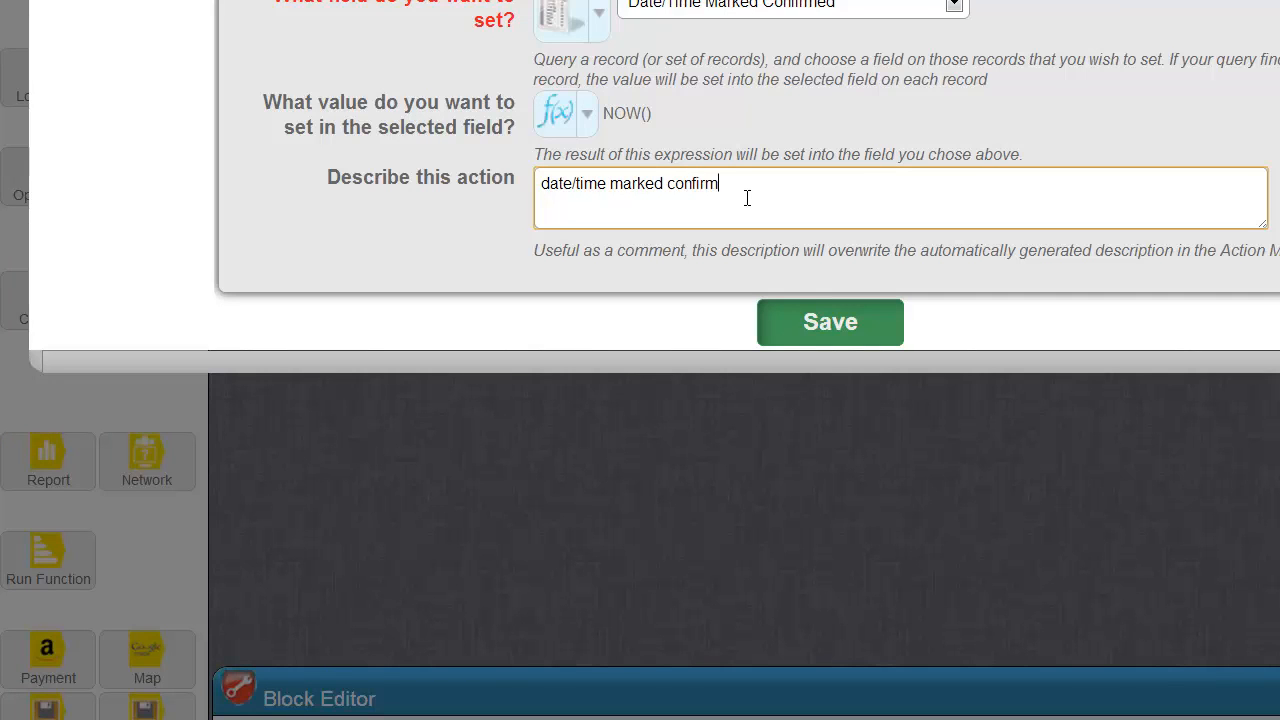
pyautogui.write('med - NO')
pyautogui.press('BackSpace')
pyautogui.press('BackSpace')
pyautogui.write('=')
pyautogui.press('Tab')
pyautogui.press('Return')
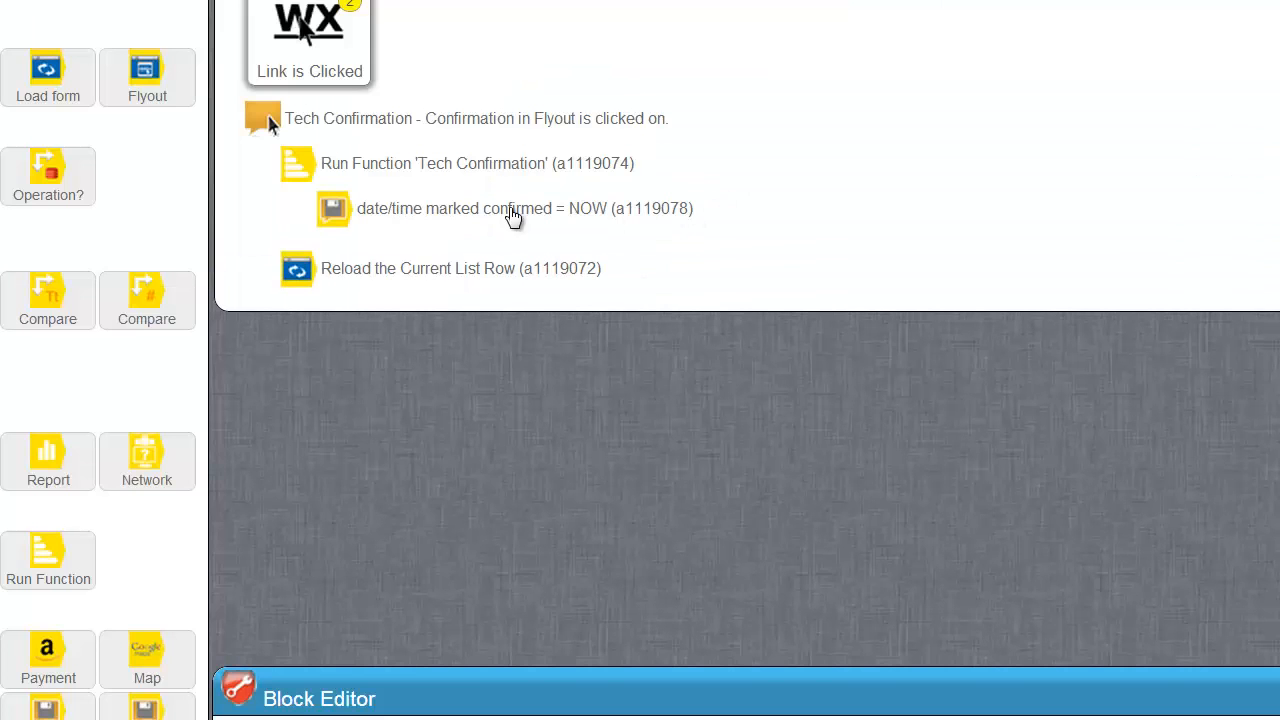
# Add a Run Function step calling Set Status inside Tech Confirmation, then collapse the function.
pyautogui.moveTo(52, 562); pyautogui.dragTo(447, 253)
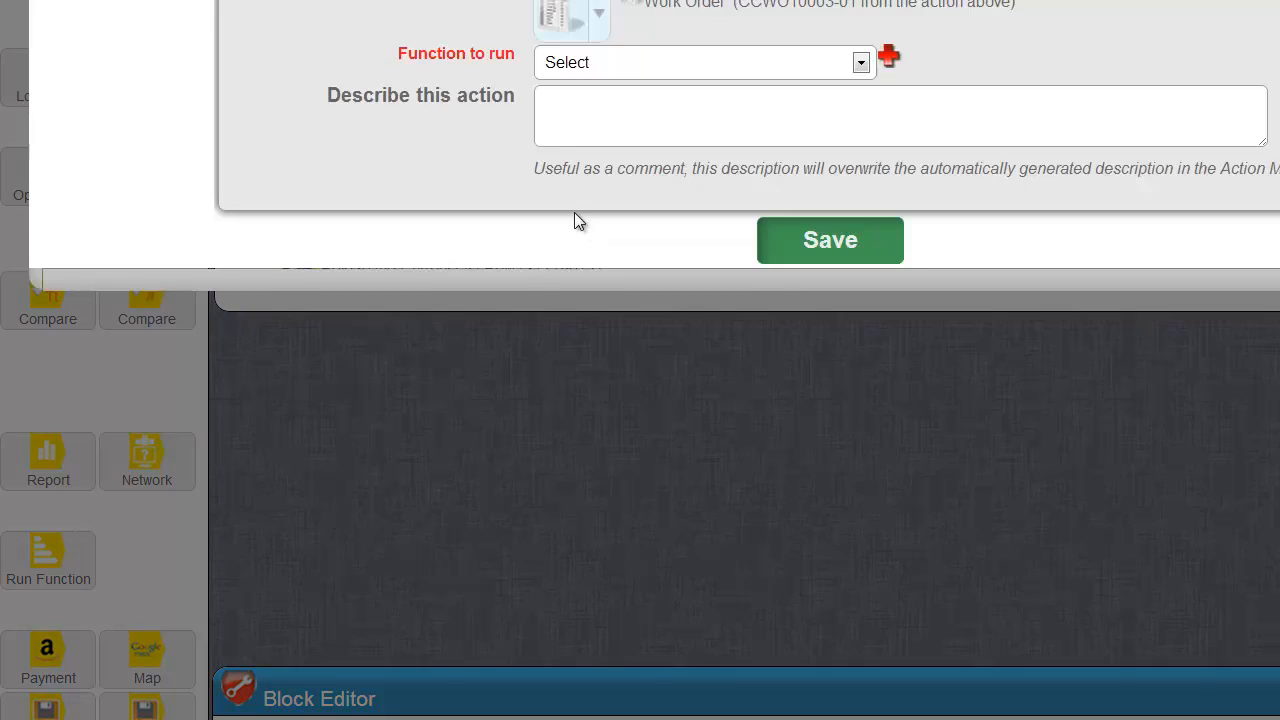
pyautogui.click(603, 62)
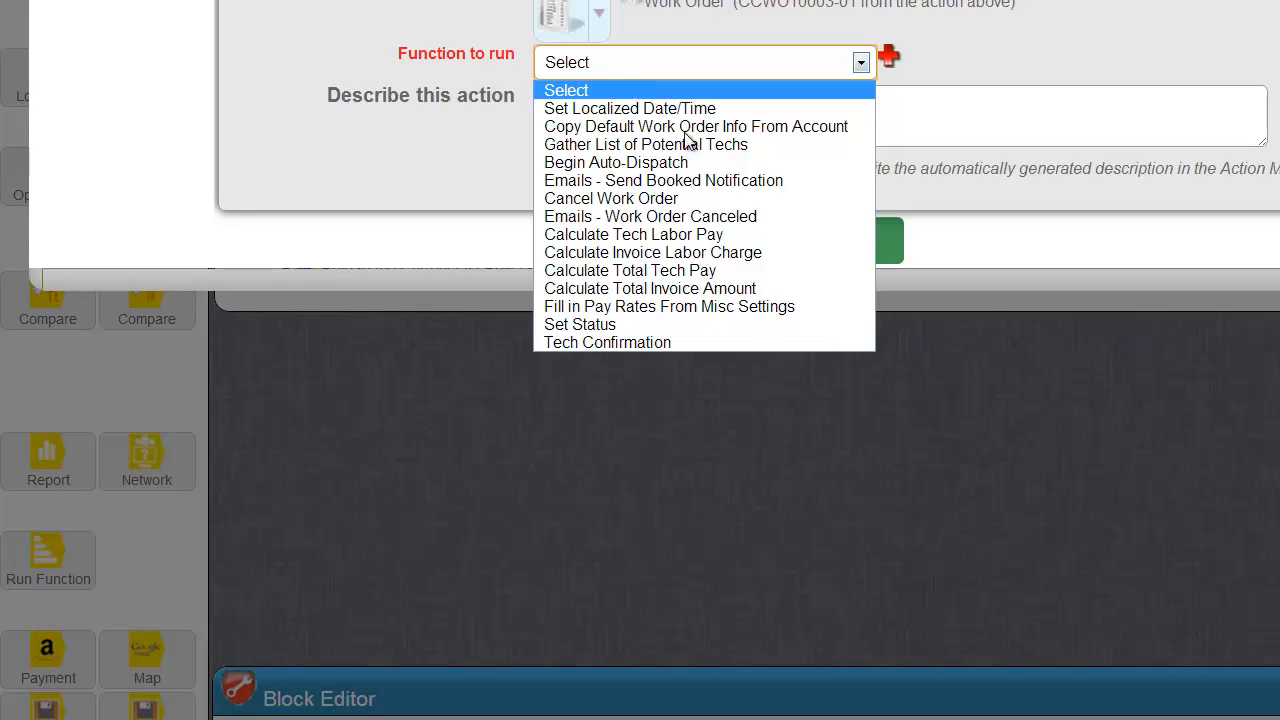
pyautogui.click(580, 324)
pyautogui.click(828, 232)
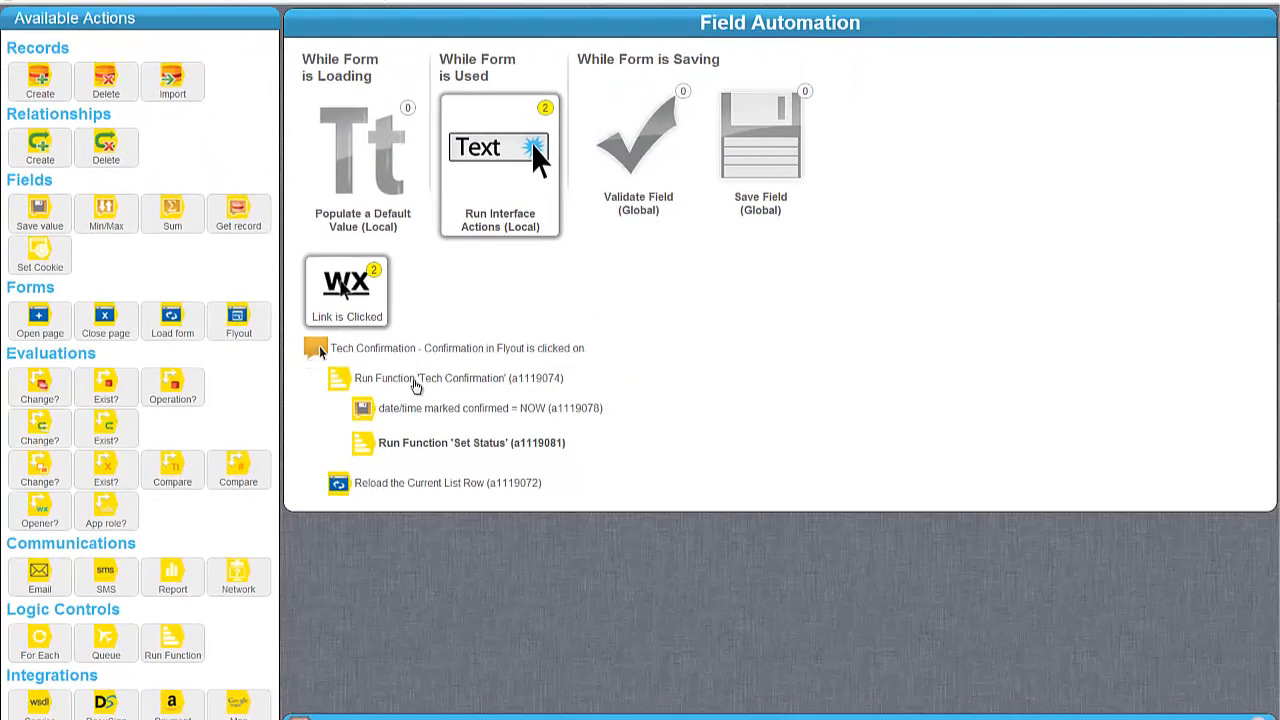
pyautogui.click(415, 387)
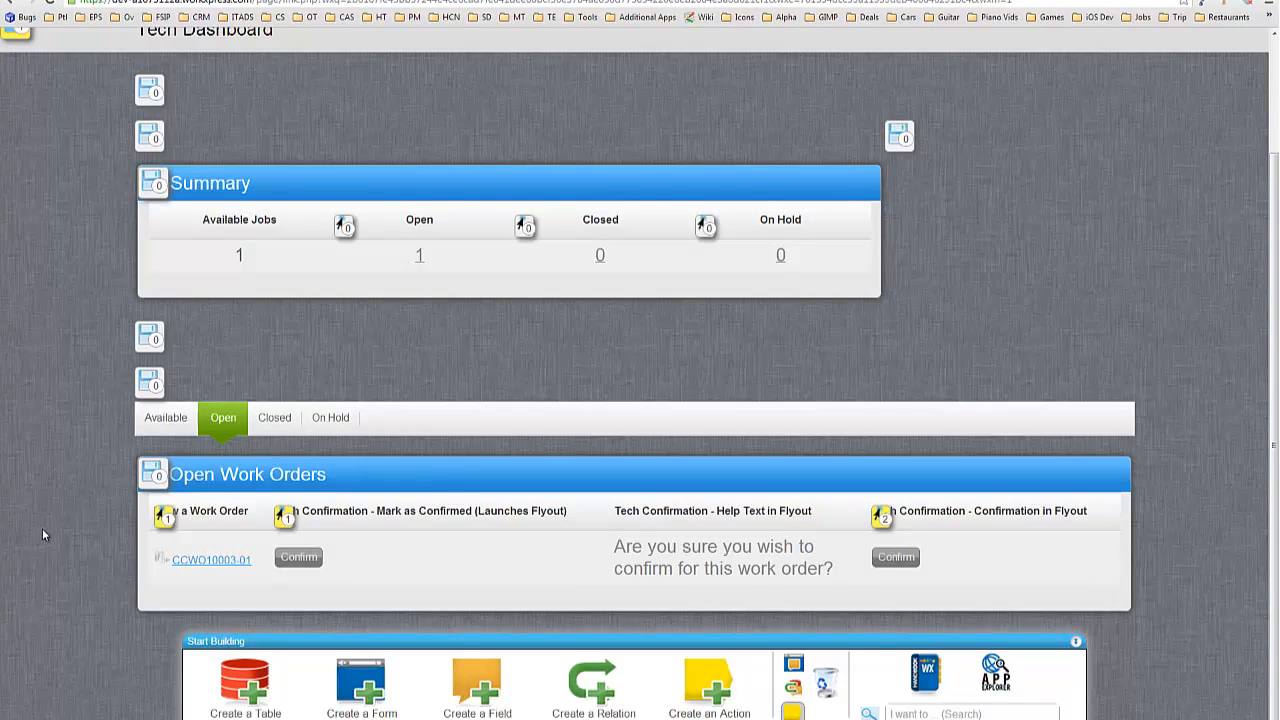
# Add the existing Work Order Status field as an Open Work Orders column, then preview the dashboard.
pyautogui.click(796, 666)
pyautogui.click(268, 518)
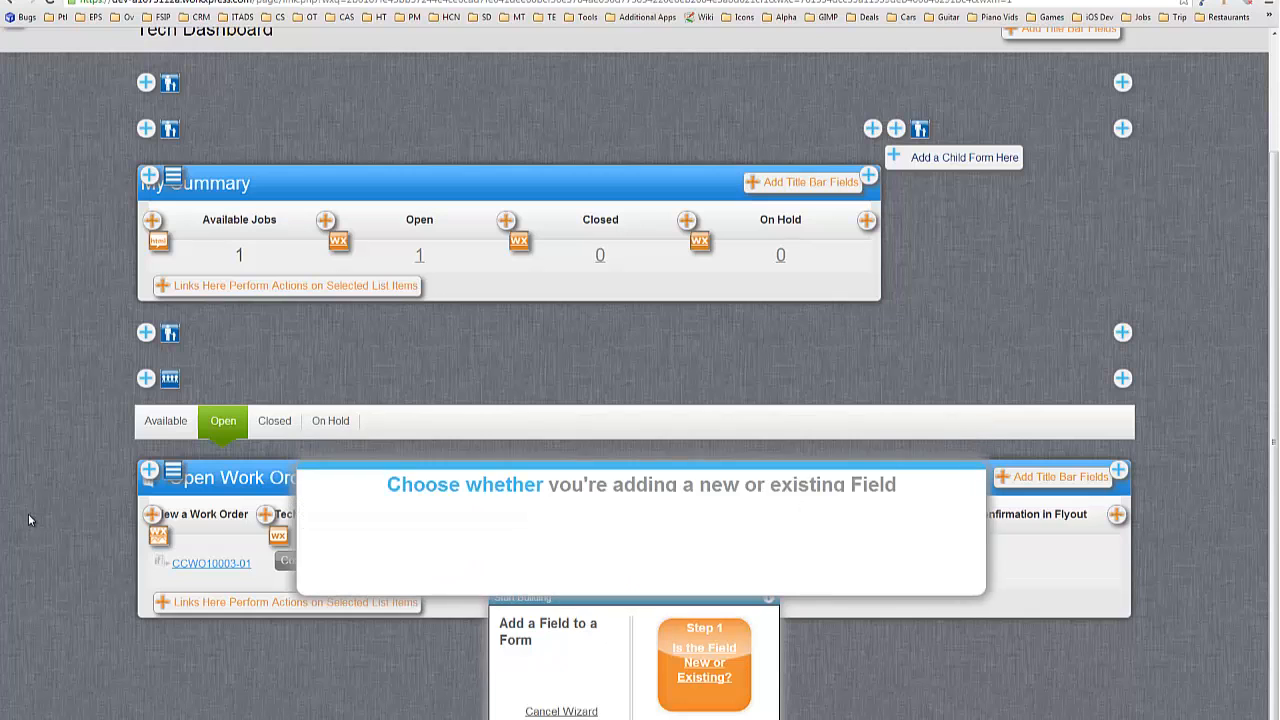
pyautogui.click(632, 550)
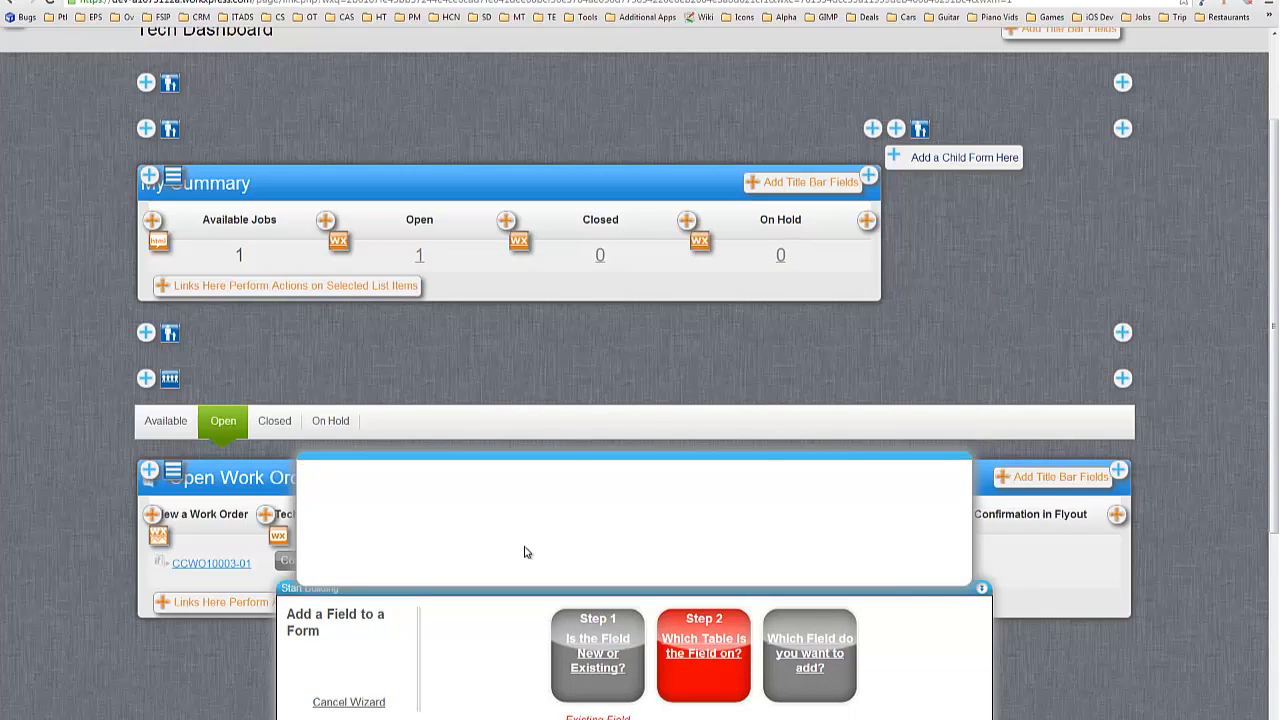
pyautogui.click(645, 550)
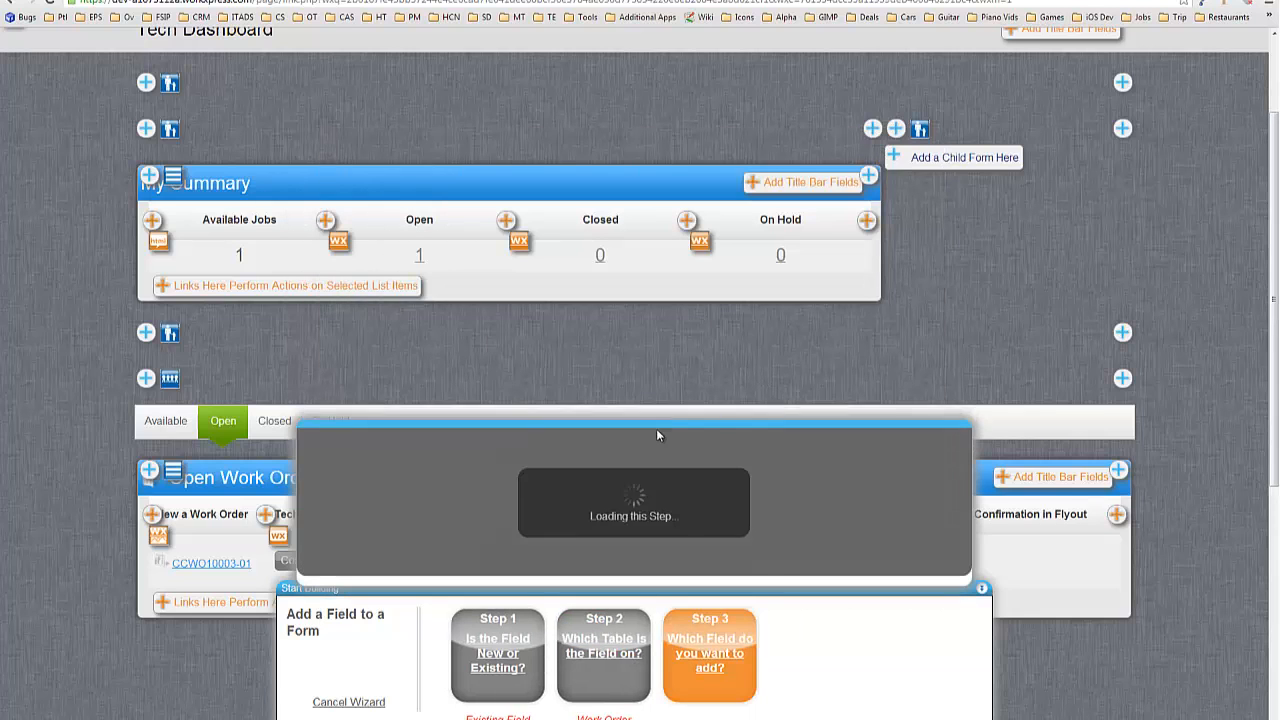
pyautogui.scroll(-15, 477, 383)
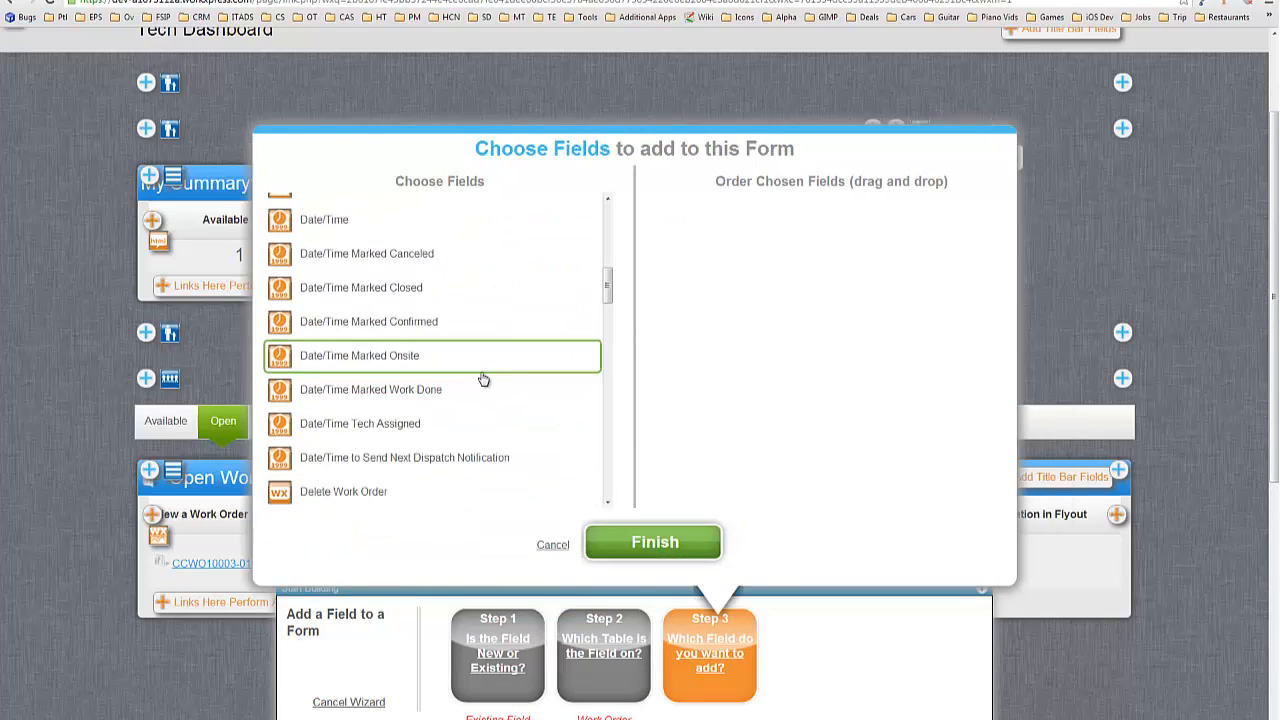
pyautogui.click(305, 386)
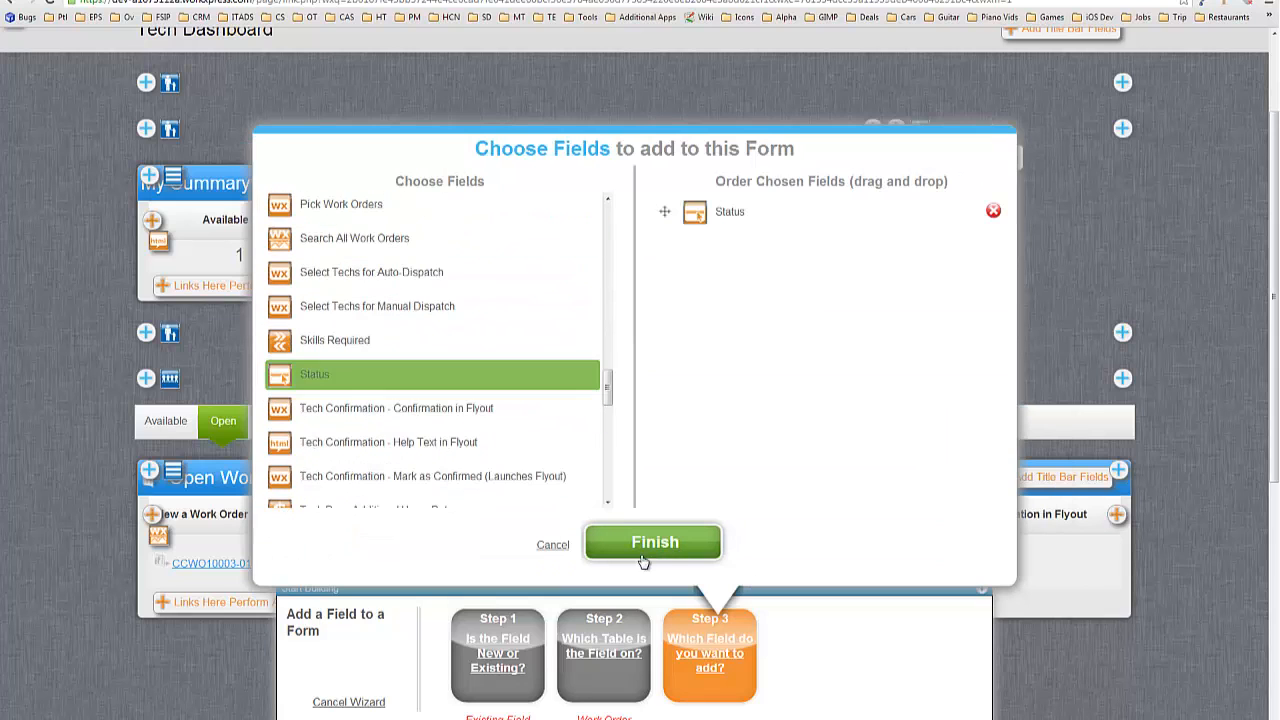
pyautogui.click(716, 528)
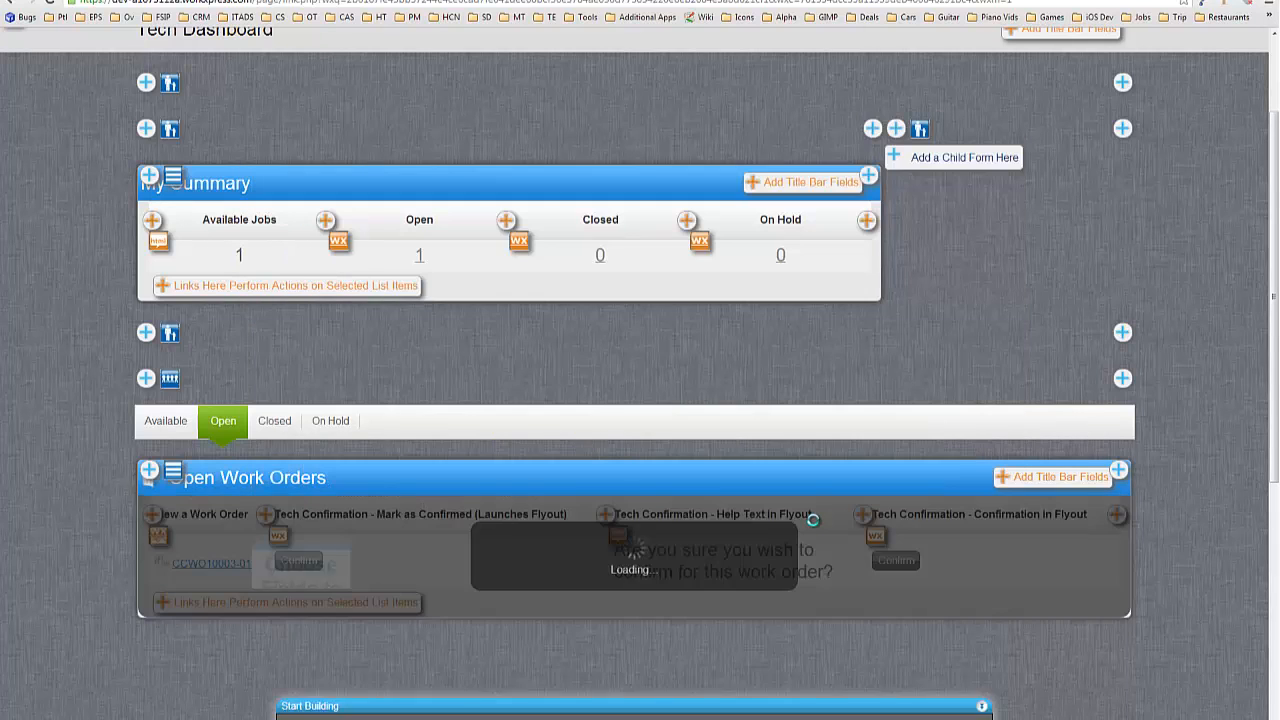
pyautogui.scroll(1, 686, 366)
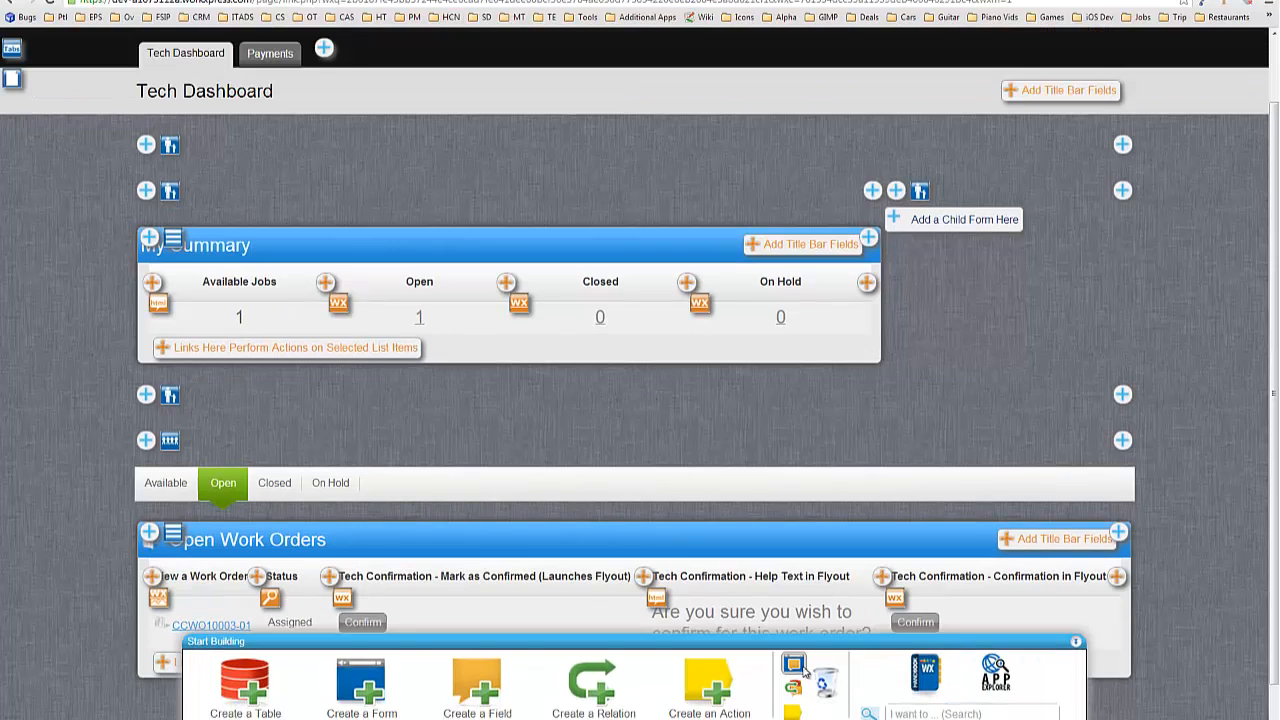
pyautogui.click(800, 666)
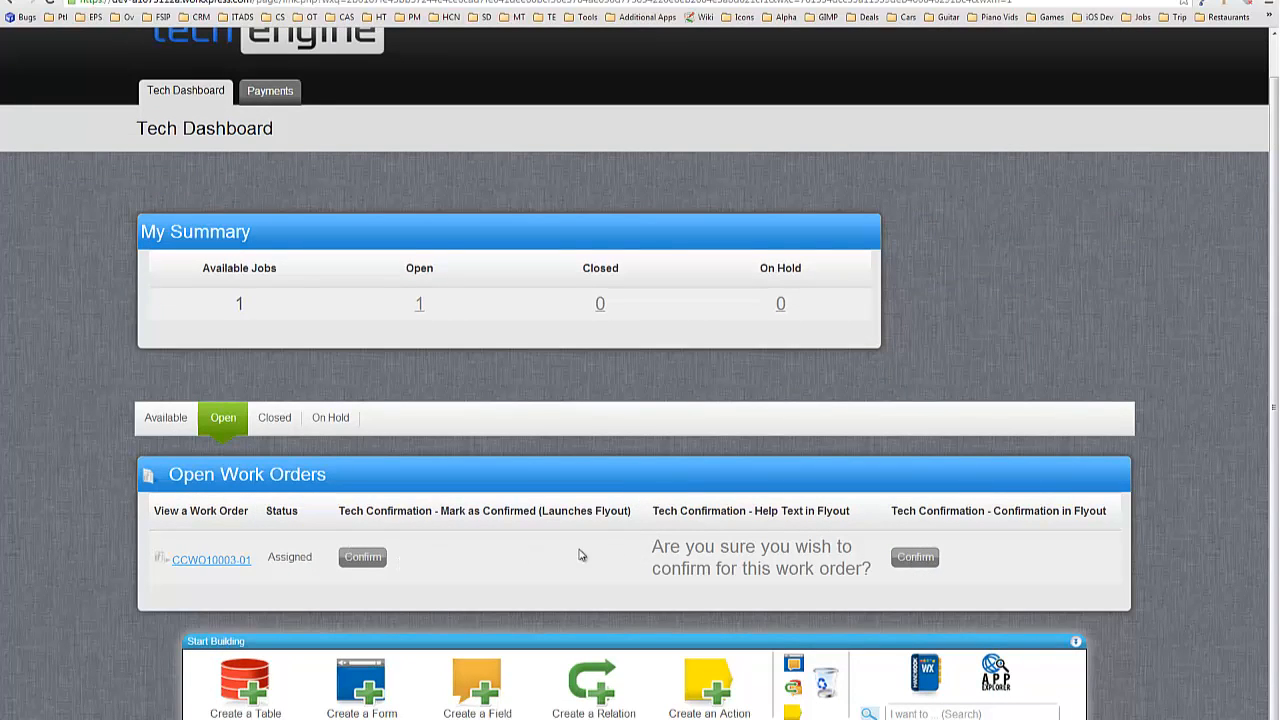
# Confirm the work order through the flyout, then launch the Detach or Delete Fields and Forms wizard.
pyautogui.click(367, 560)
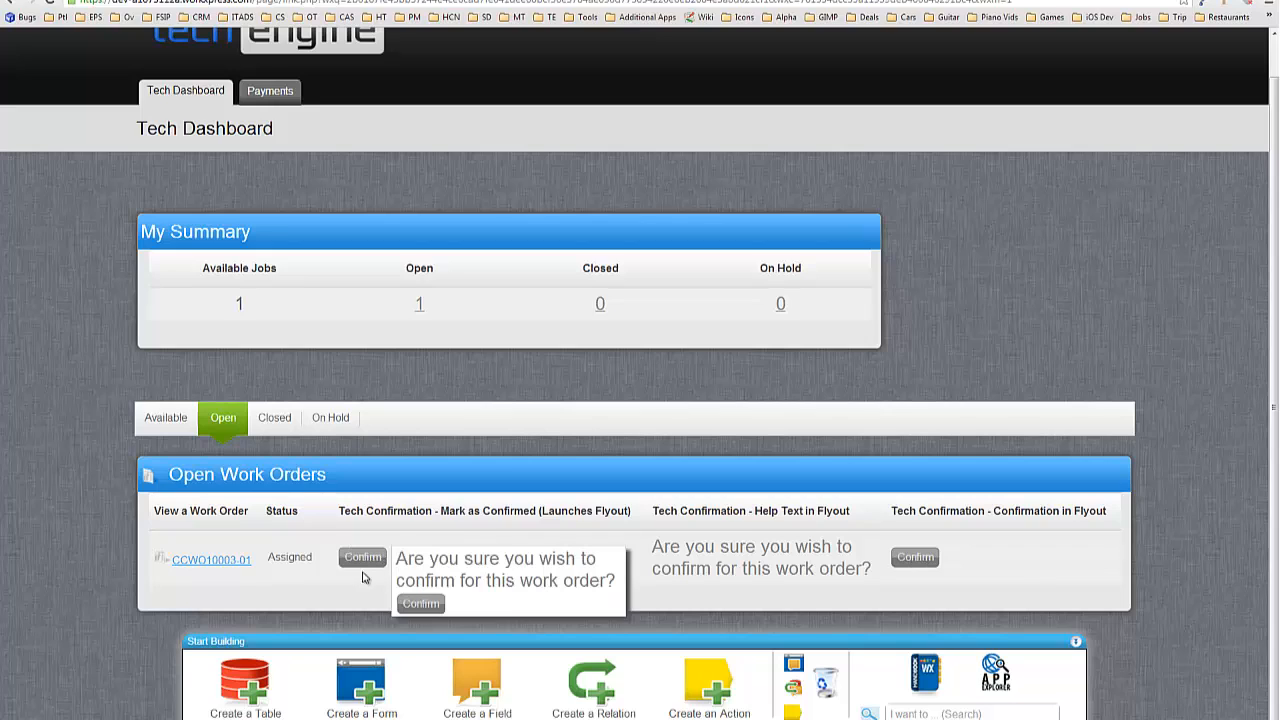
pyautogui.click(421, 604)
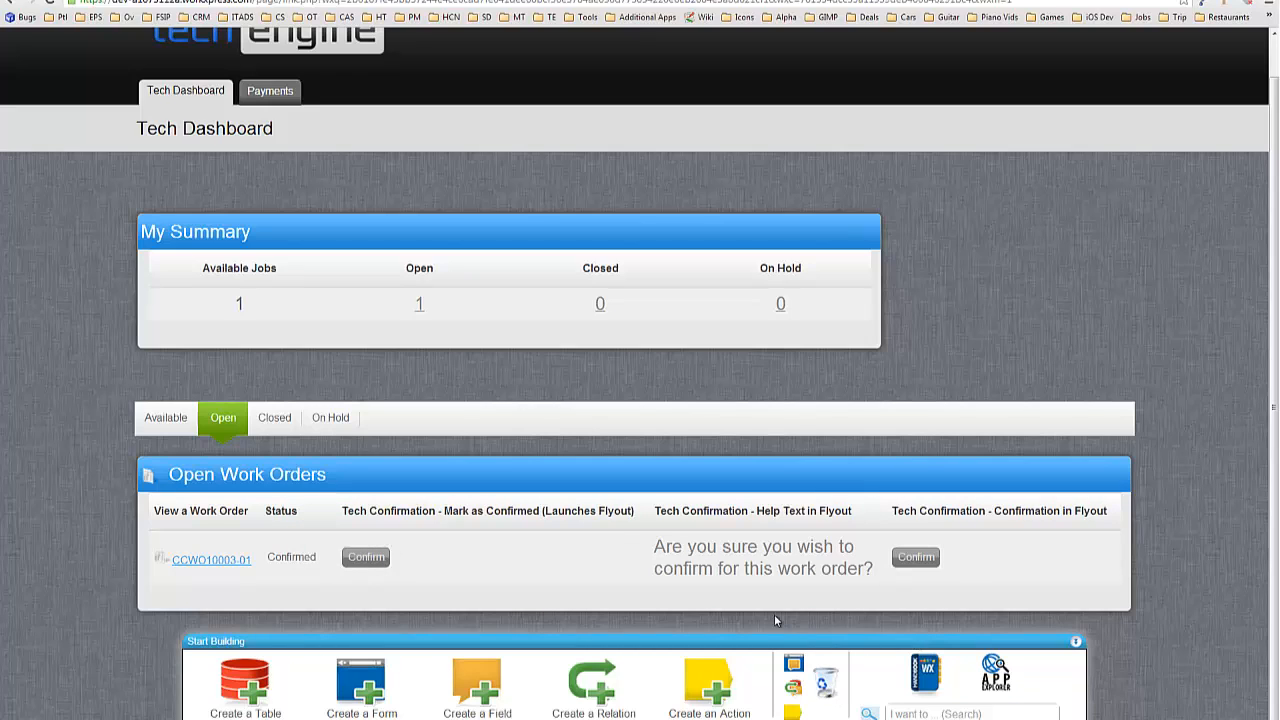
pyautogui.click(825, 683)
pyautogui.click(704, 662)
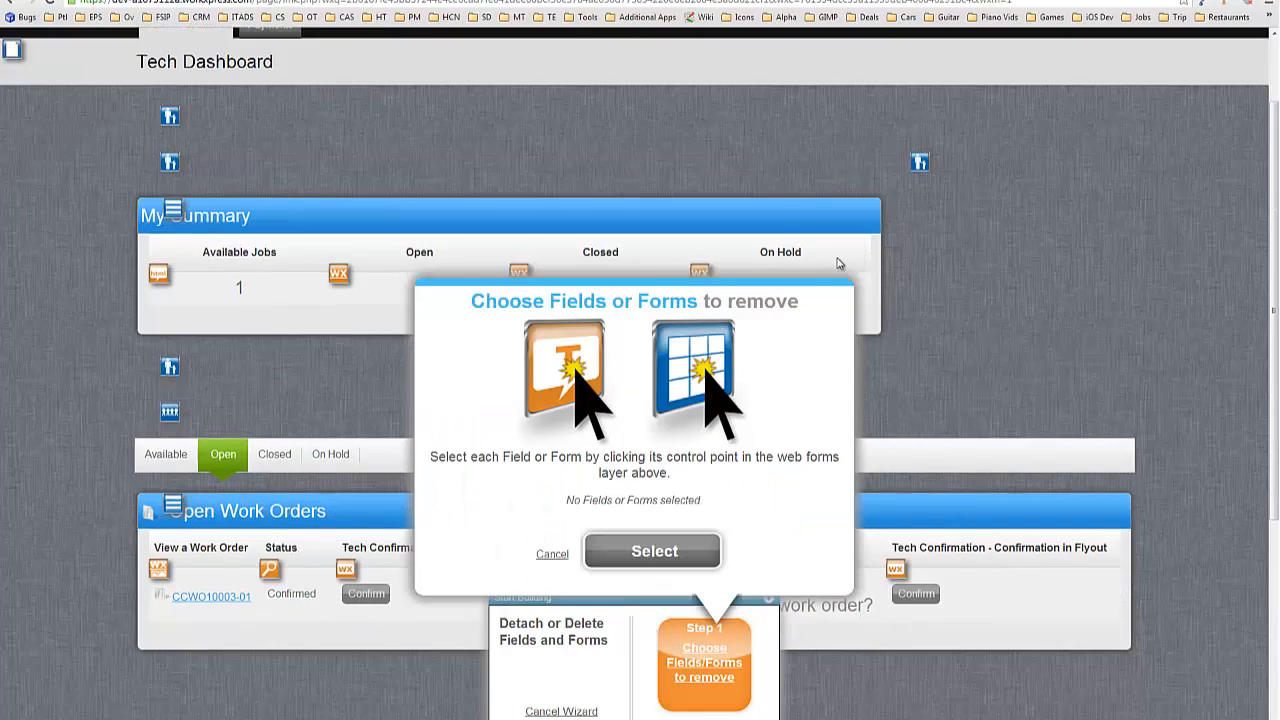
# Detach the Help Text in Flyout and Confirmation in Flyout columns from the list.
pyautogui.scroll(-3, 843, 260)
pyautogui.click(660, 191)
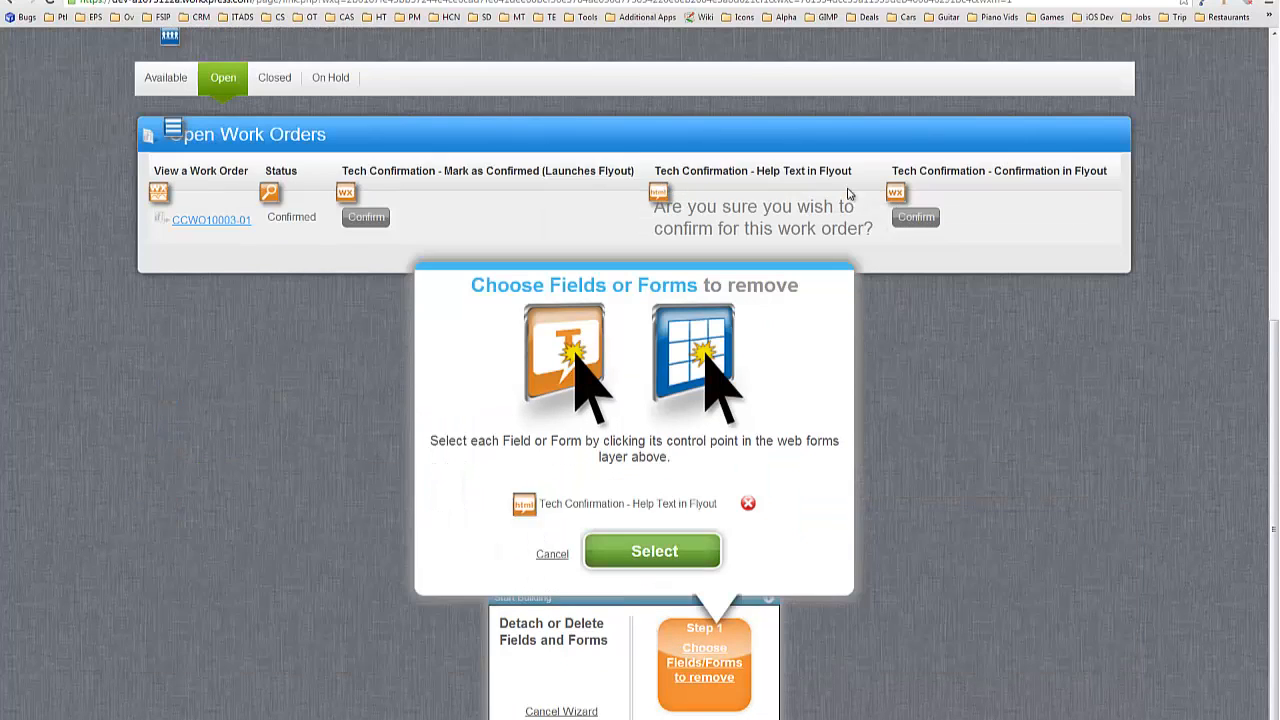
pyautogui.click(893, 193)
pyautogui.click(684, 568)
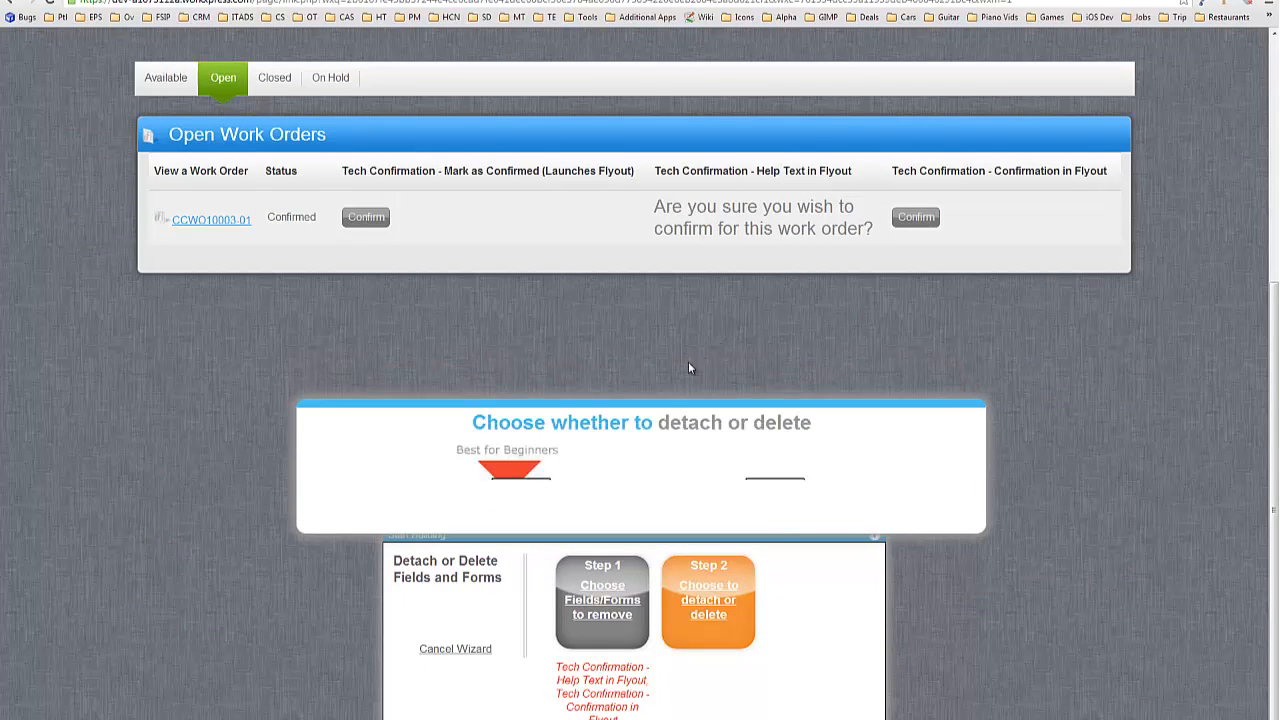
pyautogui.click(517, 320)
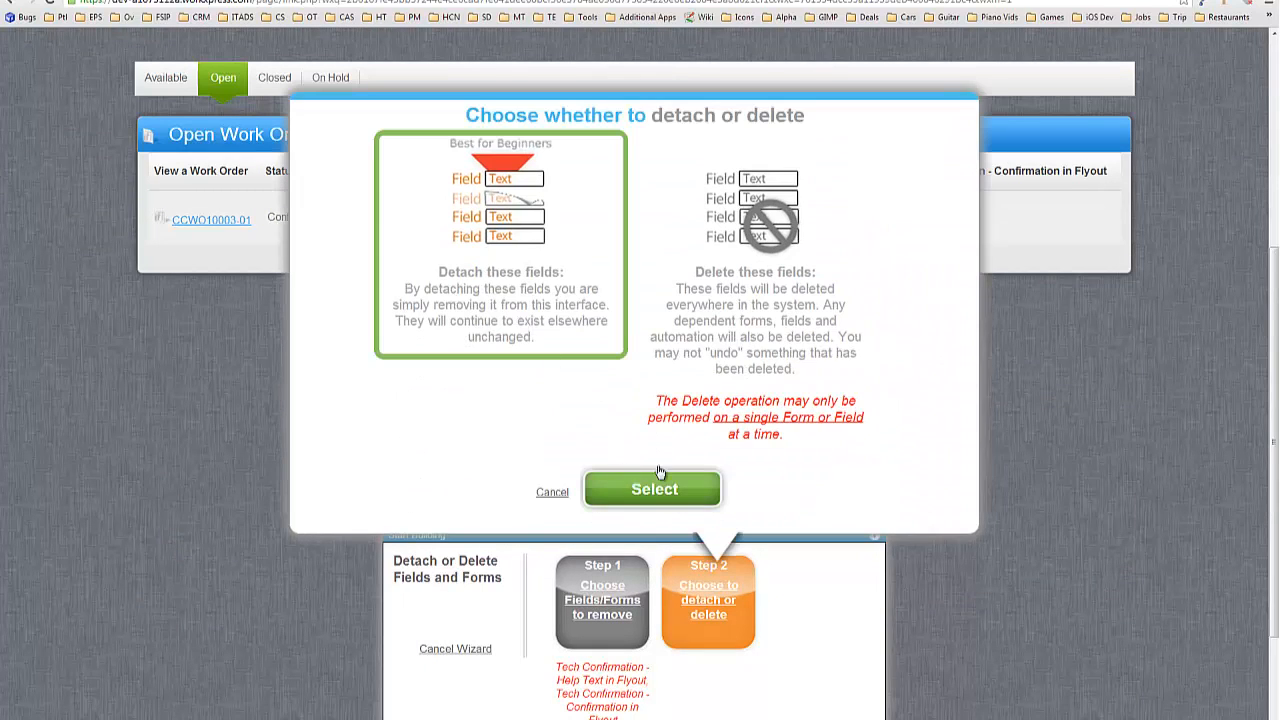
pyautogui.click(659, 473)
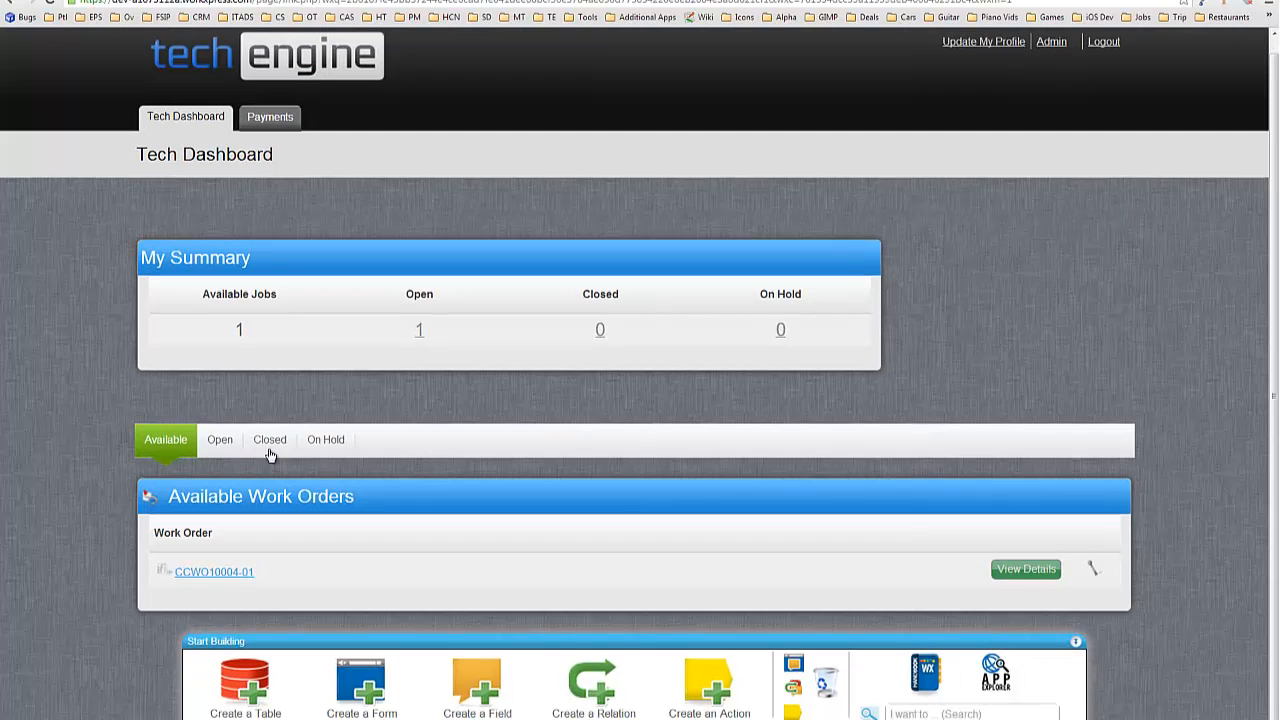
# Reopen the Open Work Orders list in layout editing and open the Mark as Confirmed column's settings.
pyautogui.click(232, 442)
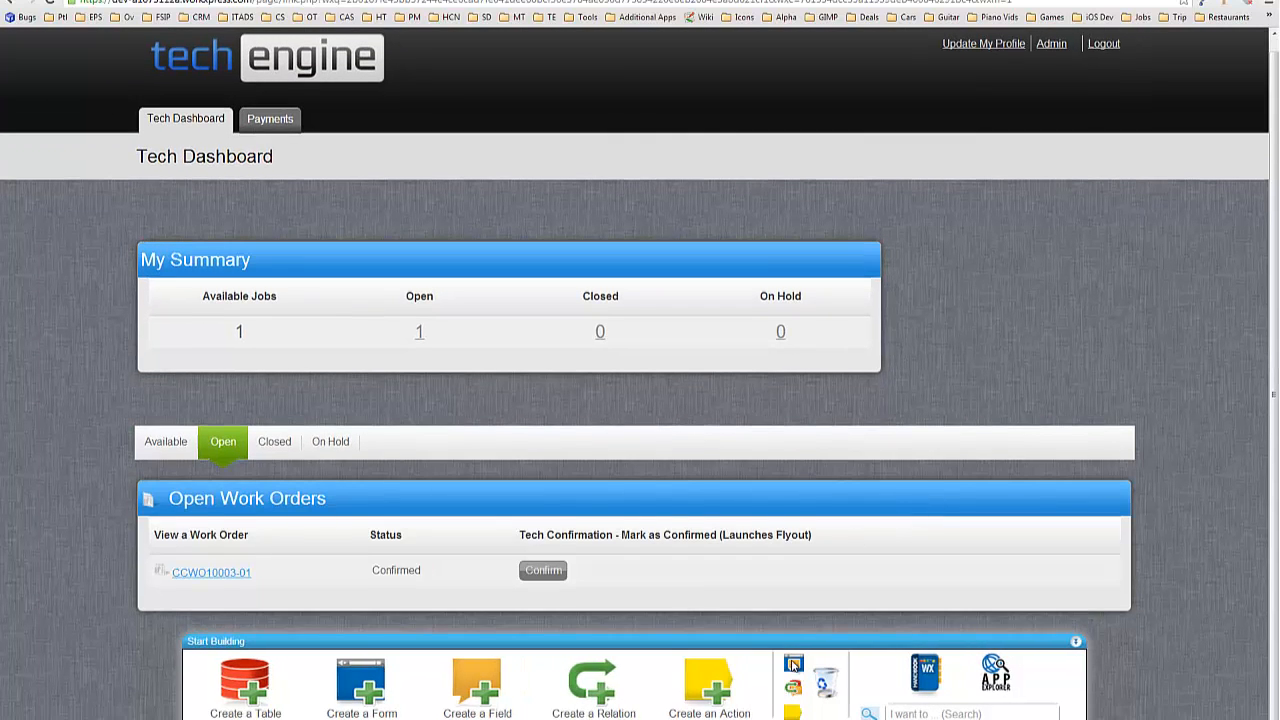
pyautogui.click(793, 664)
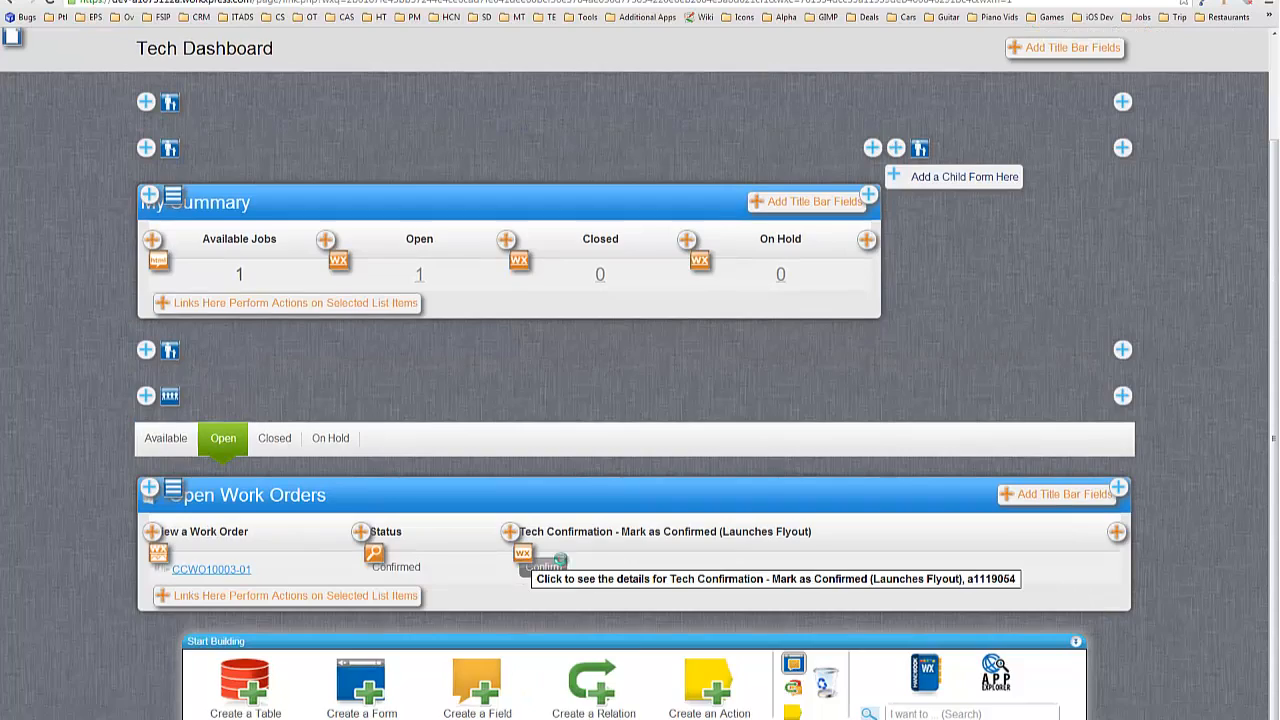
pyautogui.click(518, 560)
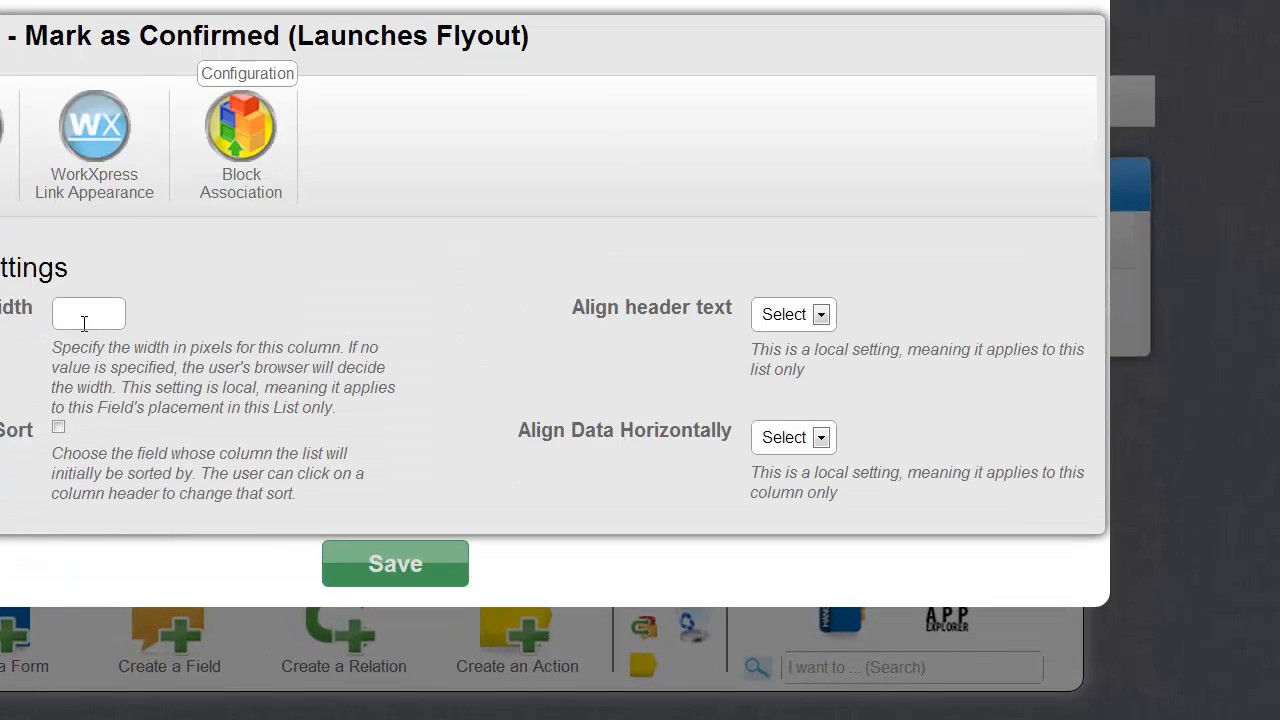
# Set the column width to 100 with header and data both centred.
pyautogui.click(84, 323)
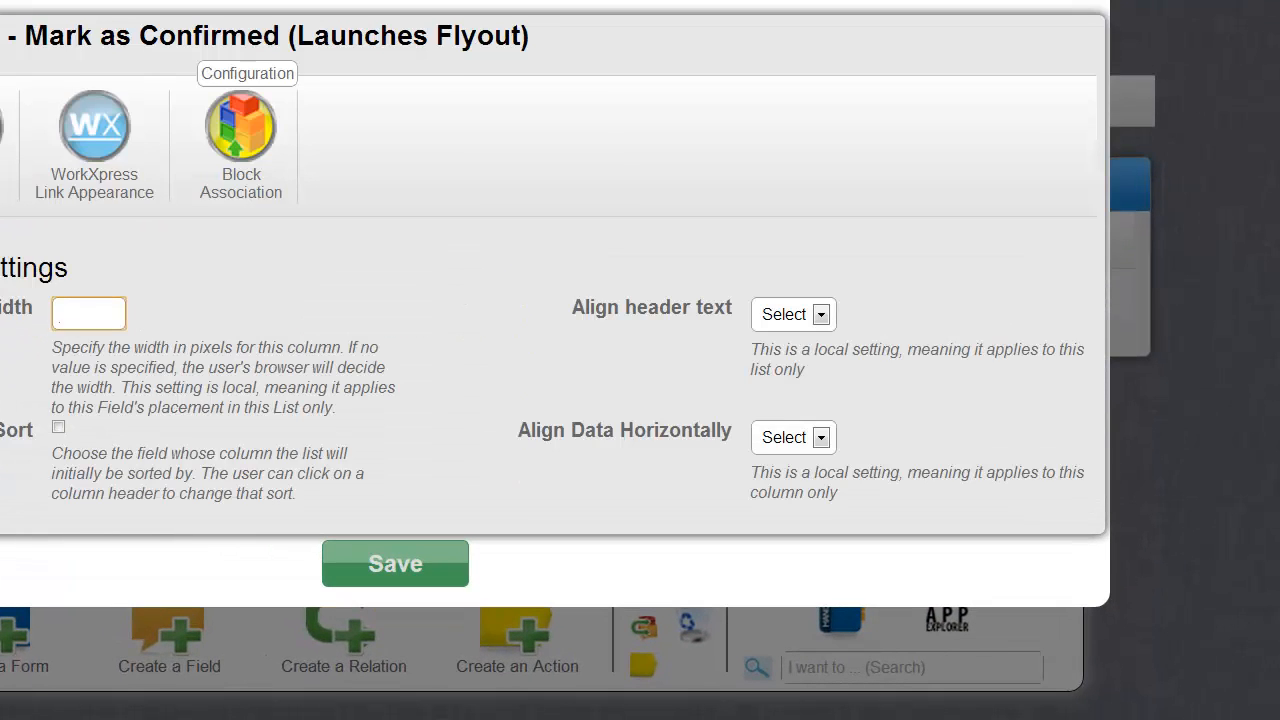
pyautogui.click(822, 316)
pyautogui.click(790, 375)
pyautogui.click(820, 437)
pyautogui.click(785, 497)
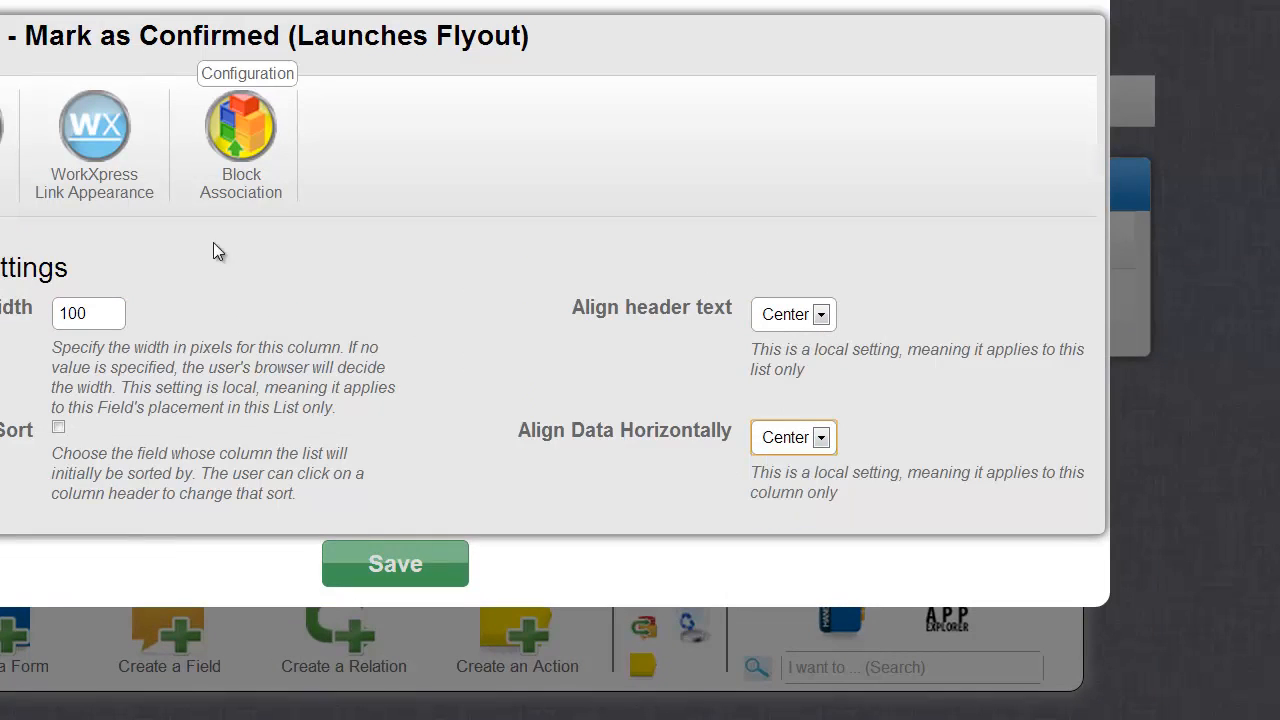
# Give the column the tooltip 'Denote that you will complete this work order' and save.
pyautogui.click(82, 163)
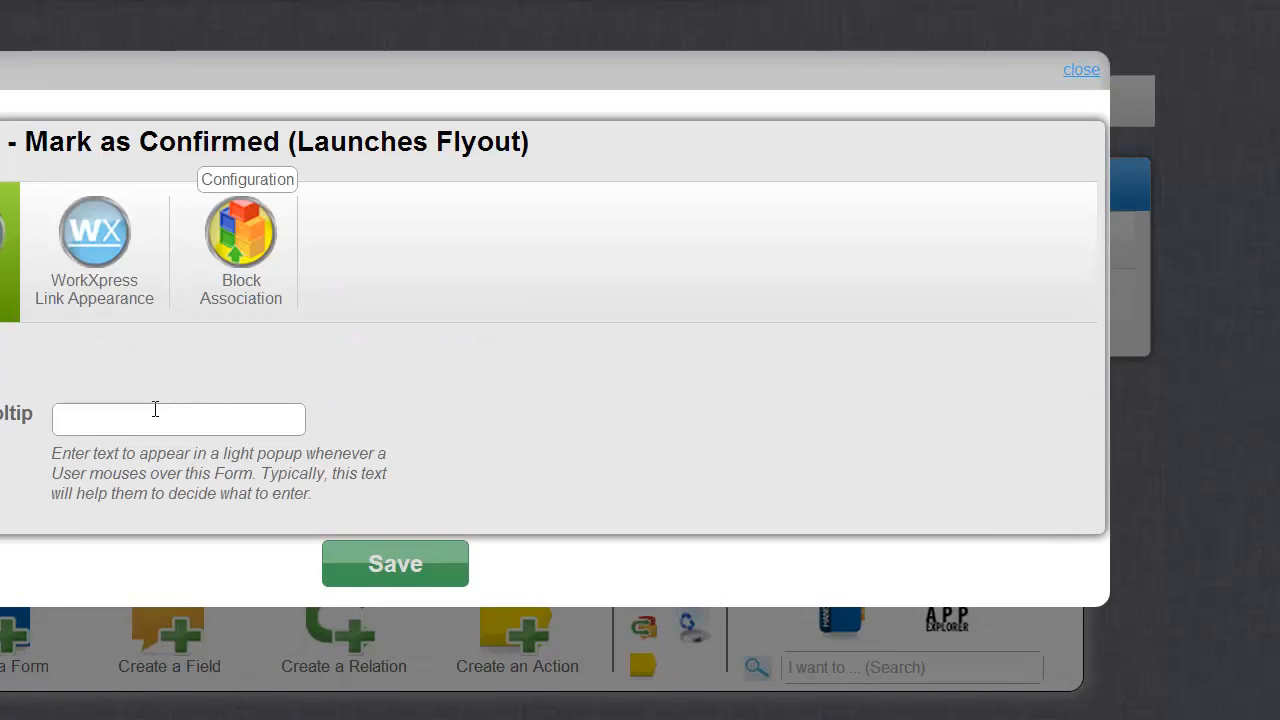
pyautogui.click(130, 411)
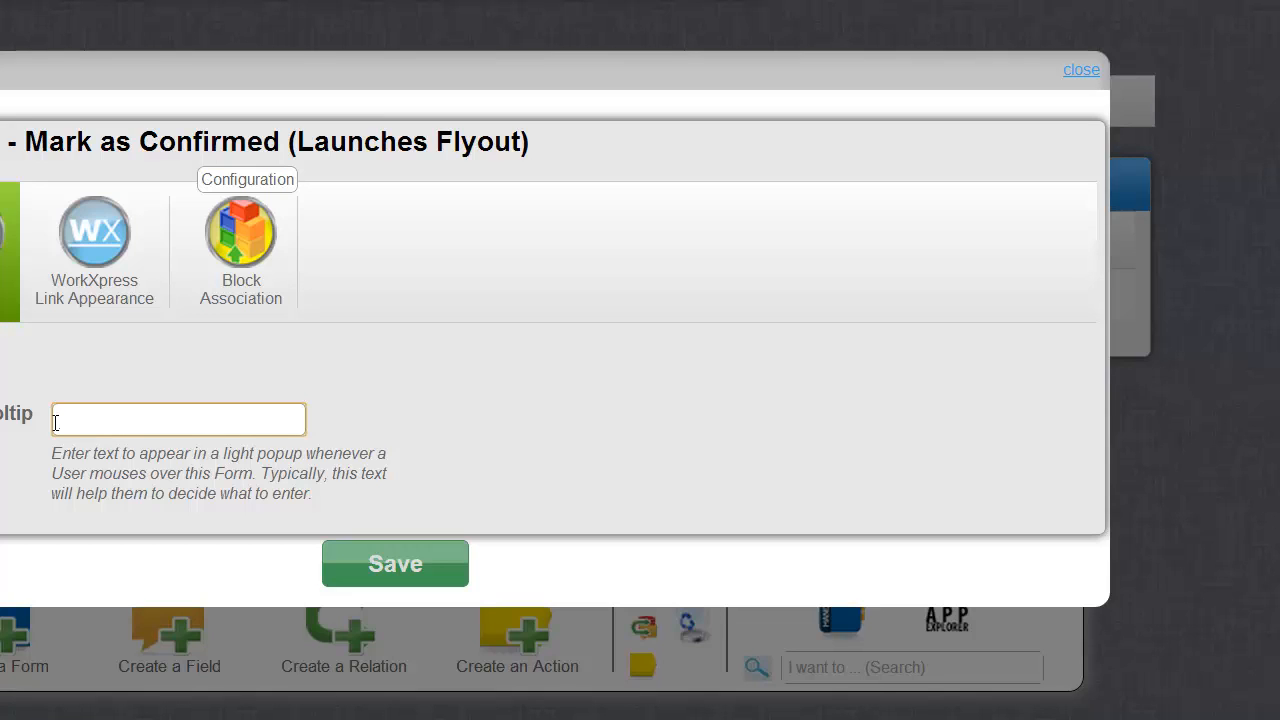
pyautogui.write('Denote that you will compl')
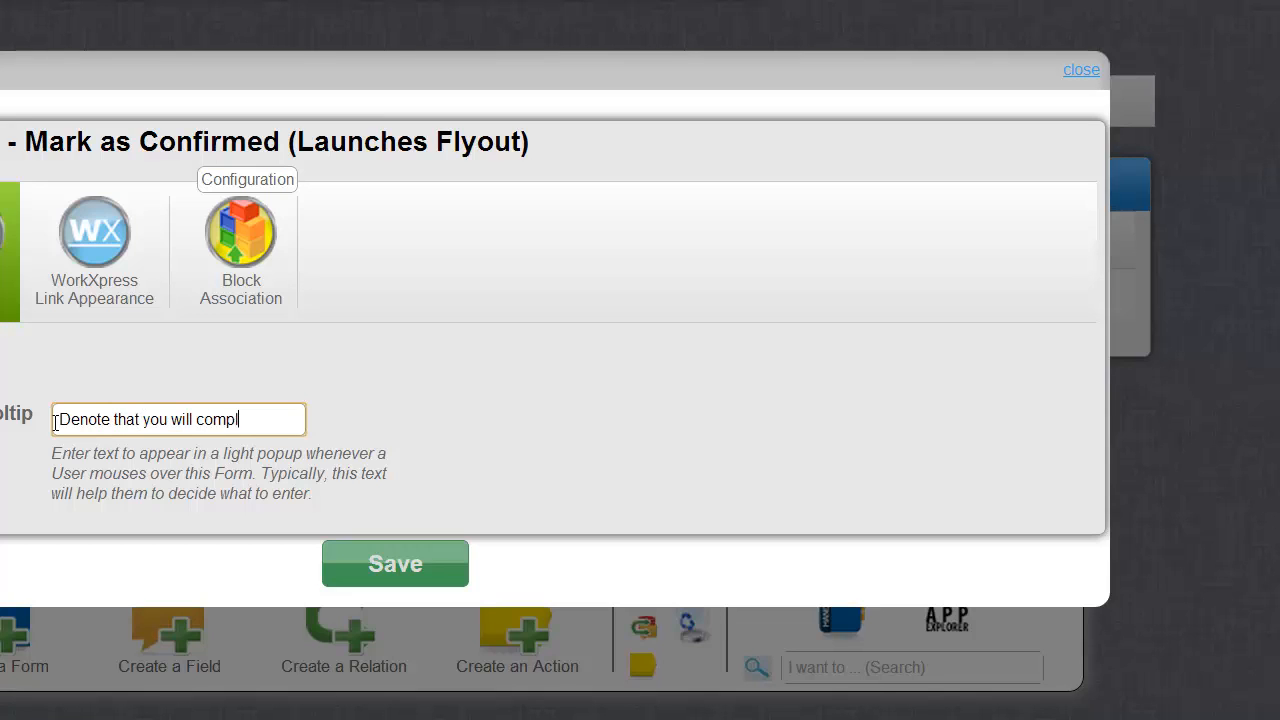
pyautogui.write('ete this work')
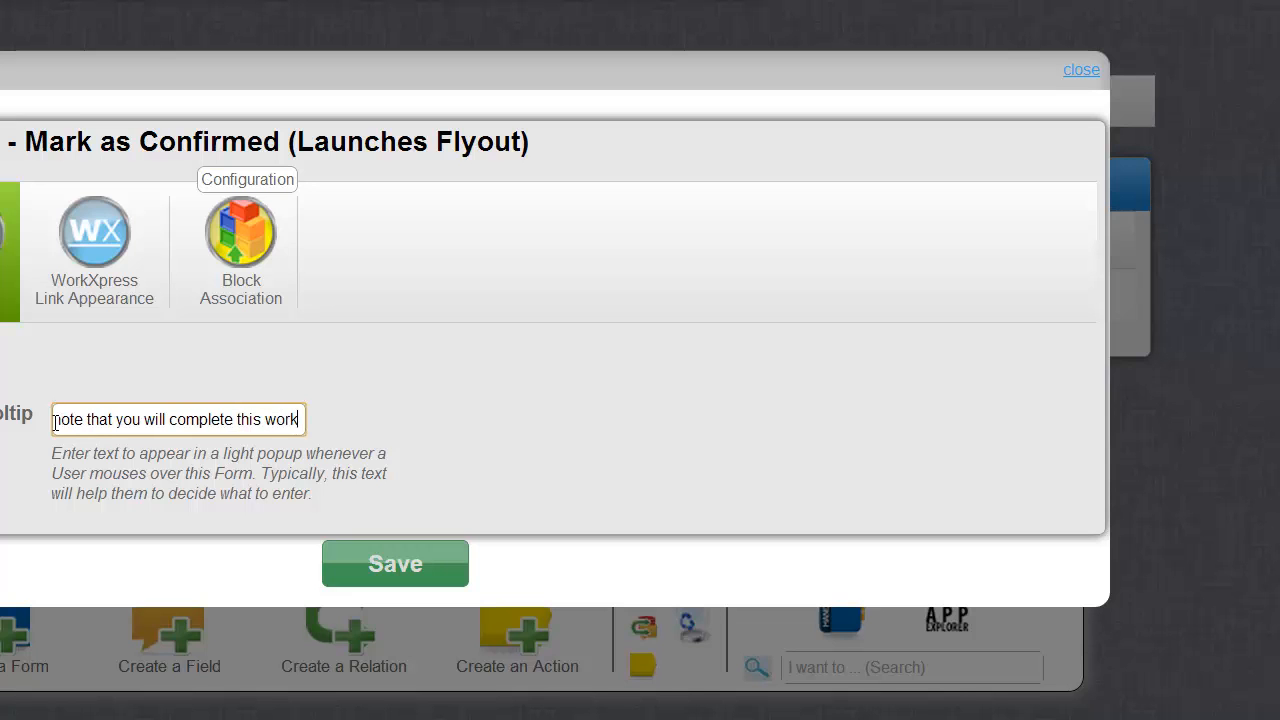
pyautogui.write(' order')
pyautogui.press('Return')
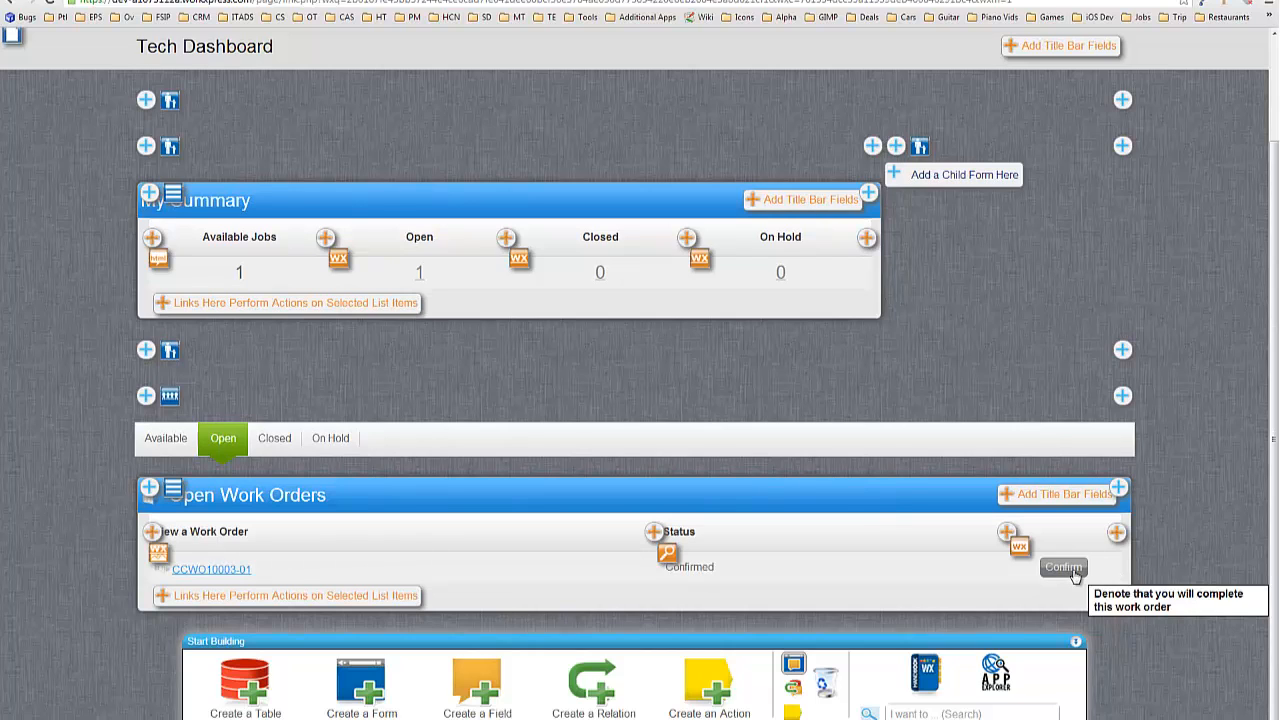
pyautogui.click(794, 664)
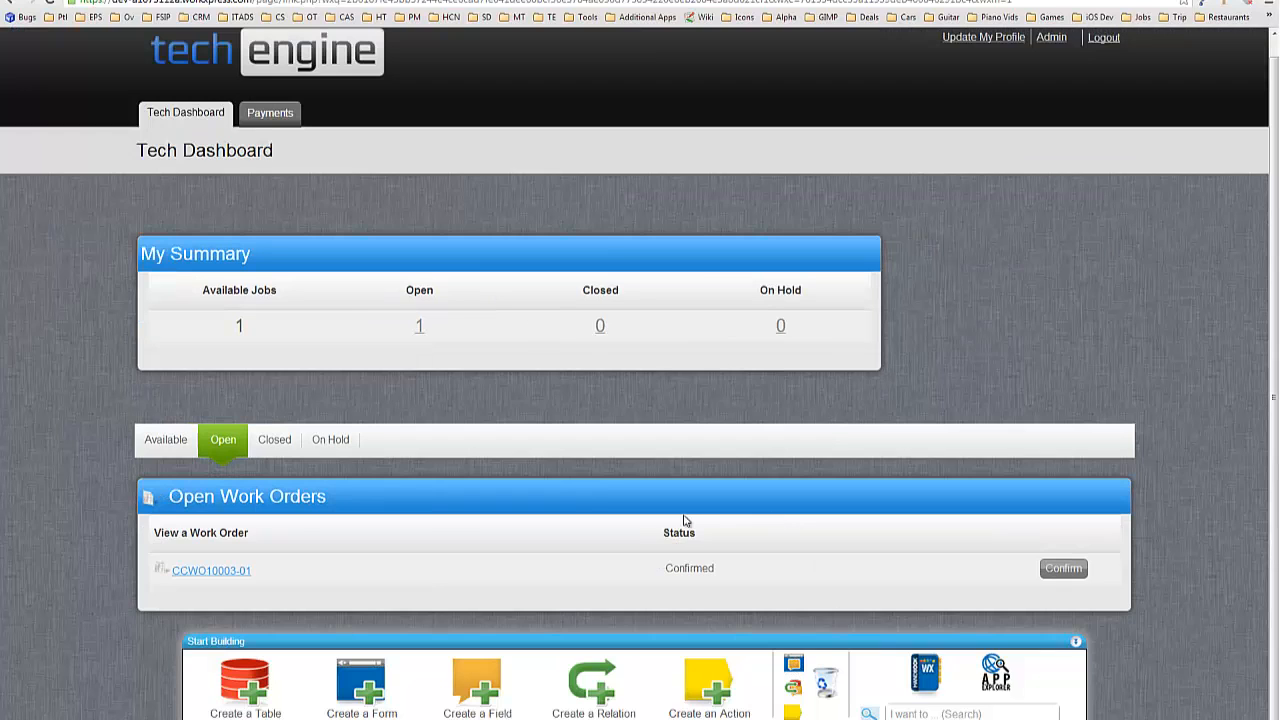
pyautogui.click(794, 664)
pyautogui.scroll(-1, 1220, 550)
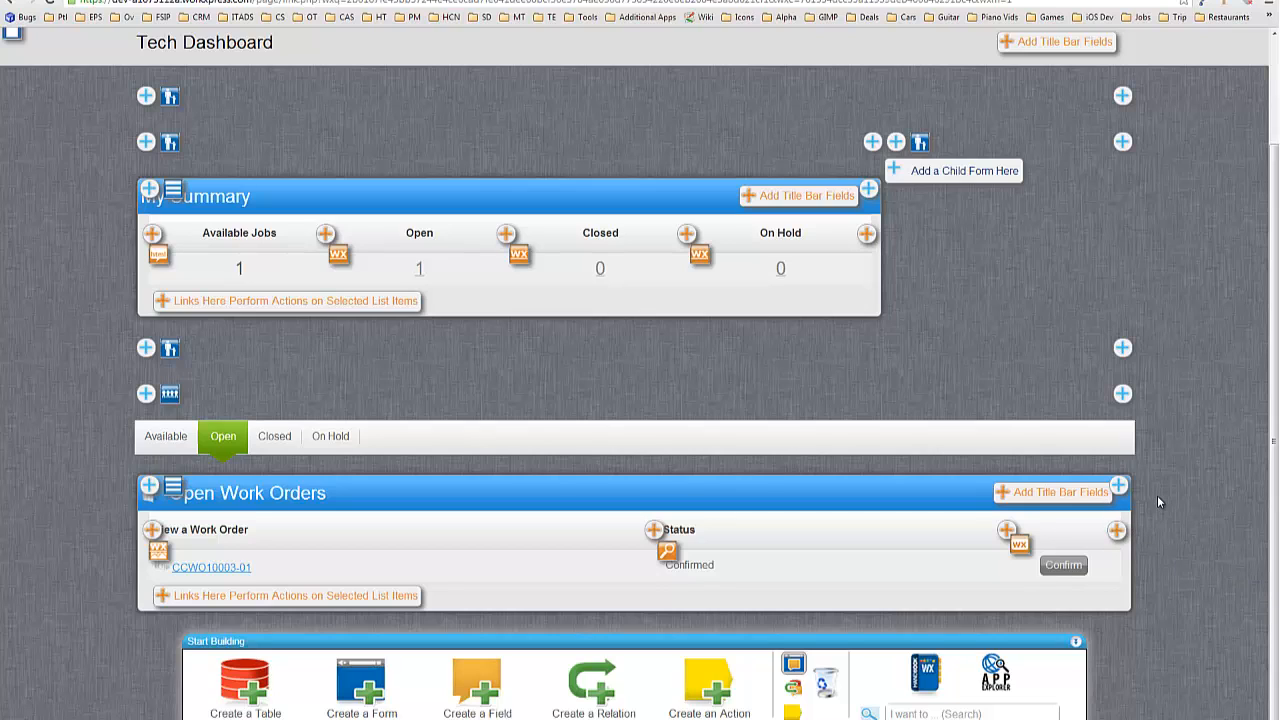
# Create a new Open Work Orders column field named 'Tech Onsite Confirmation - Confirm (Launches Flyout)' and list field types.
pyautogui.click(1117, 532)
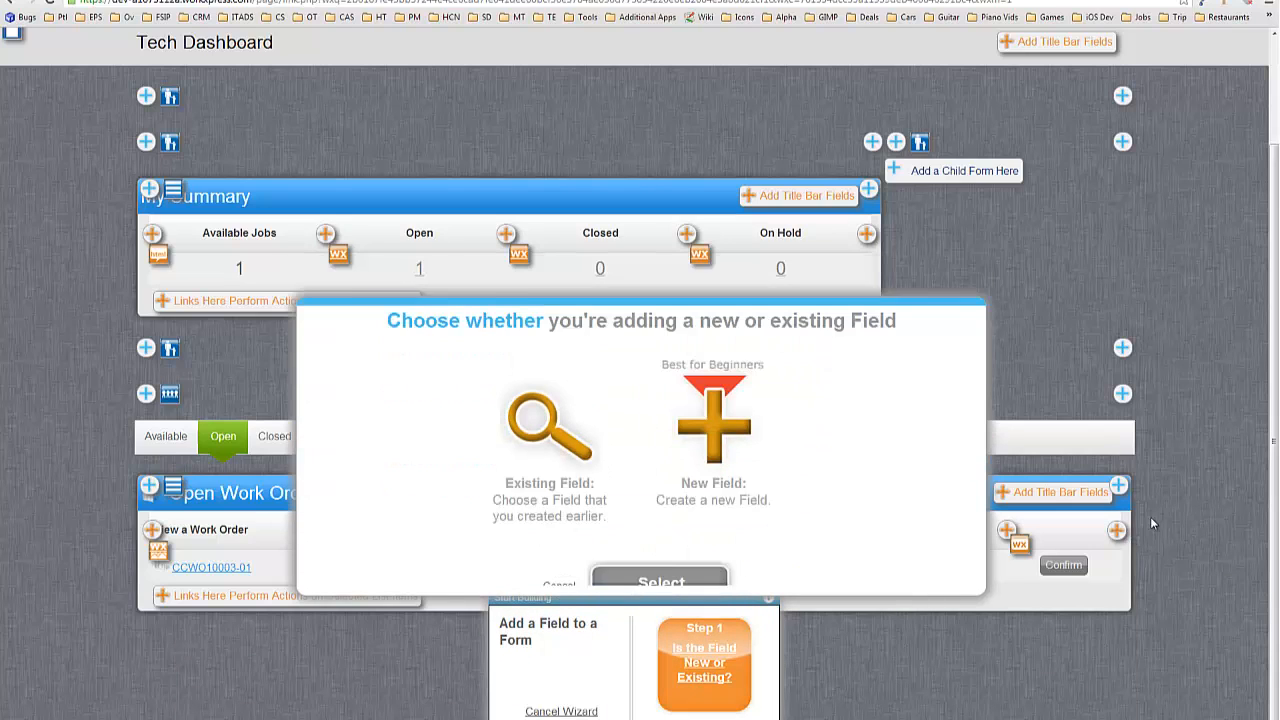
pyautogui.click(760, 408)
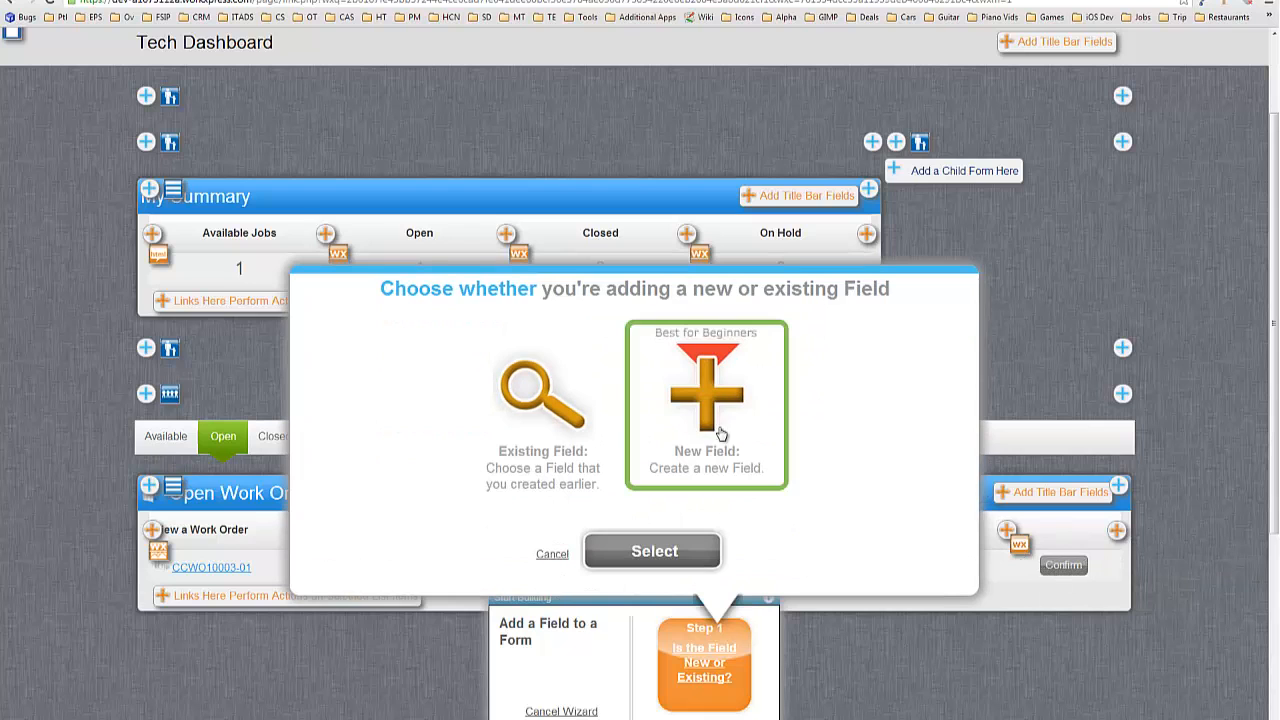
pyautogui.click(652, 552)
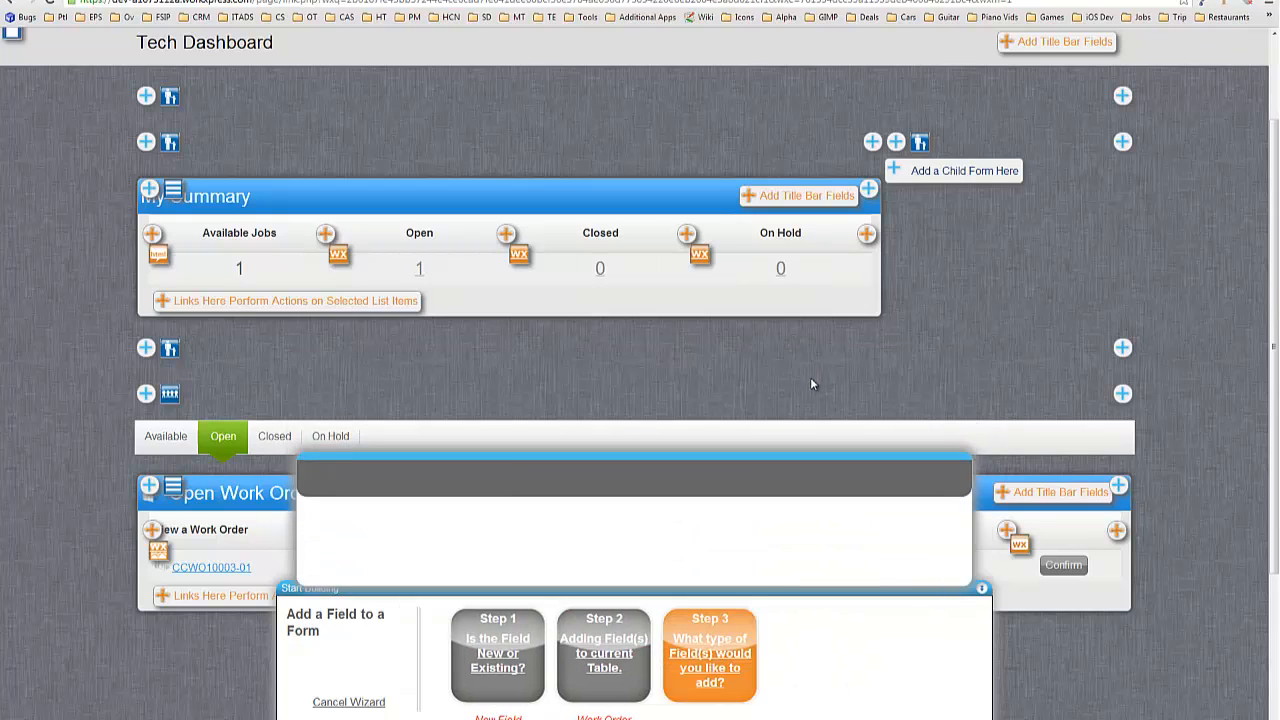
pyautogui.click(564, 504)
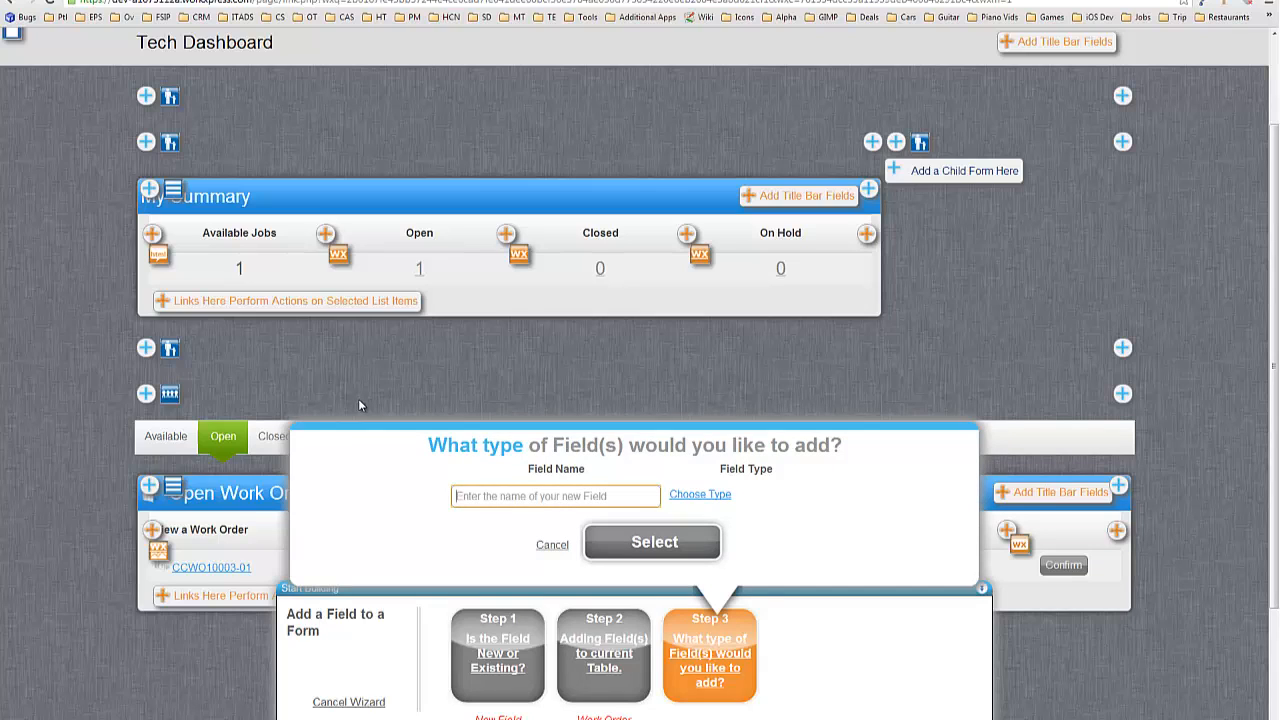
pyautogui.write('Te')
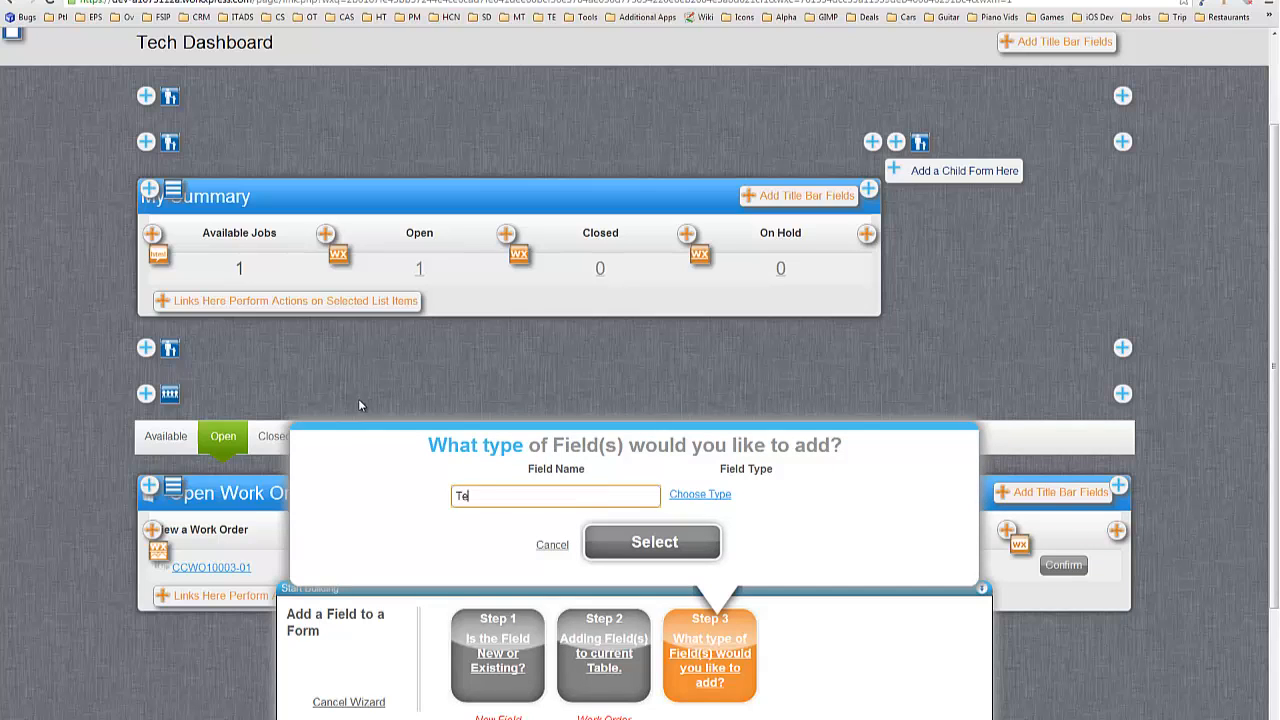
pyautogui.write('ch Onsite Contirmation - Confir')
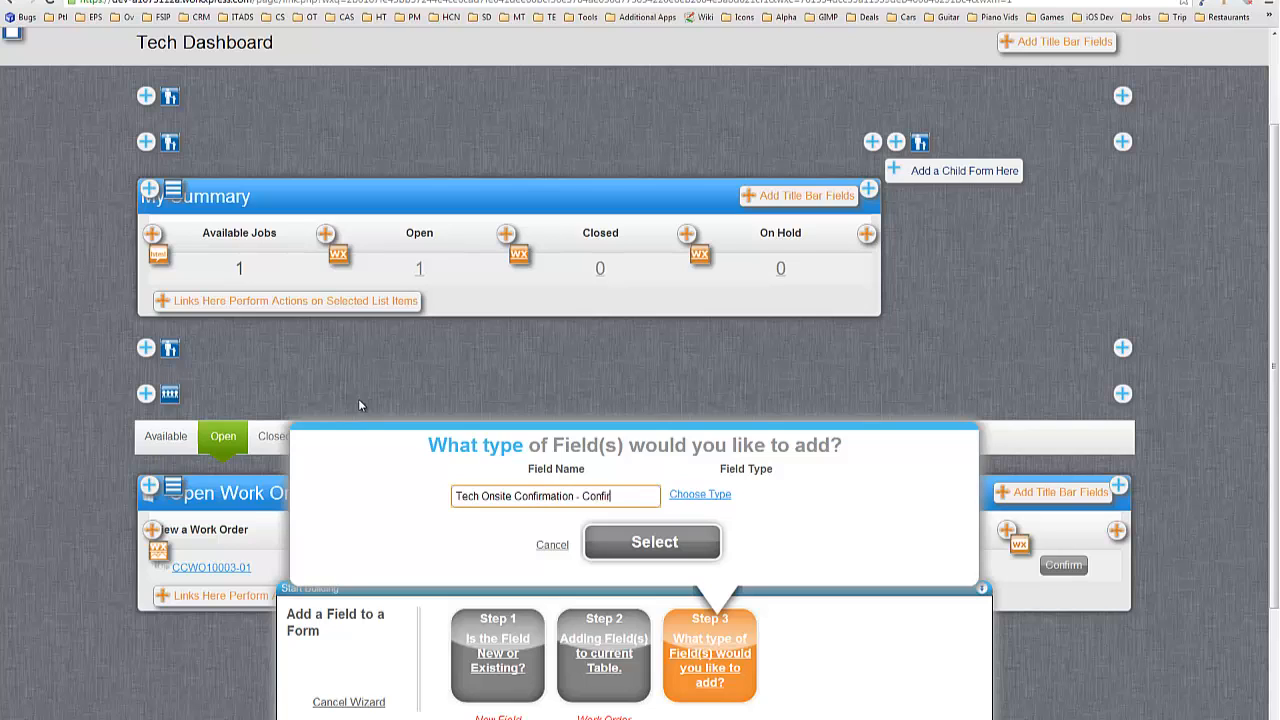
pyautogui.write('m (Launches Flyout')
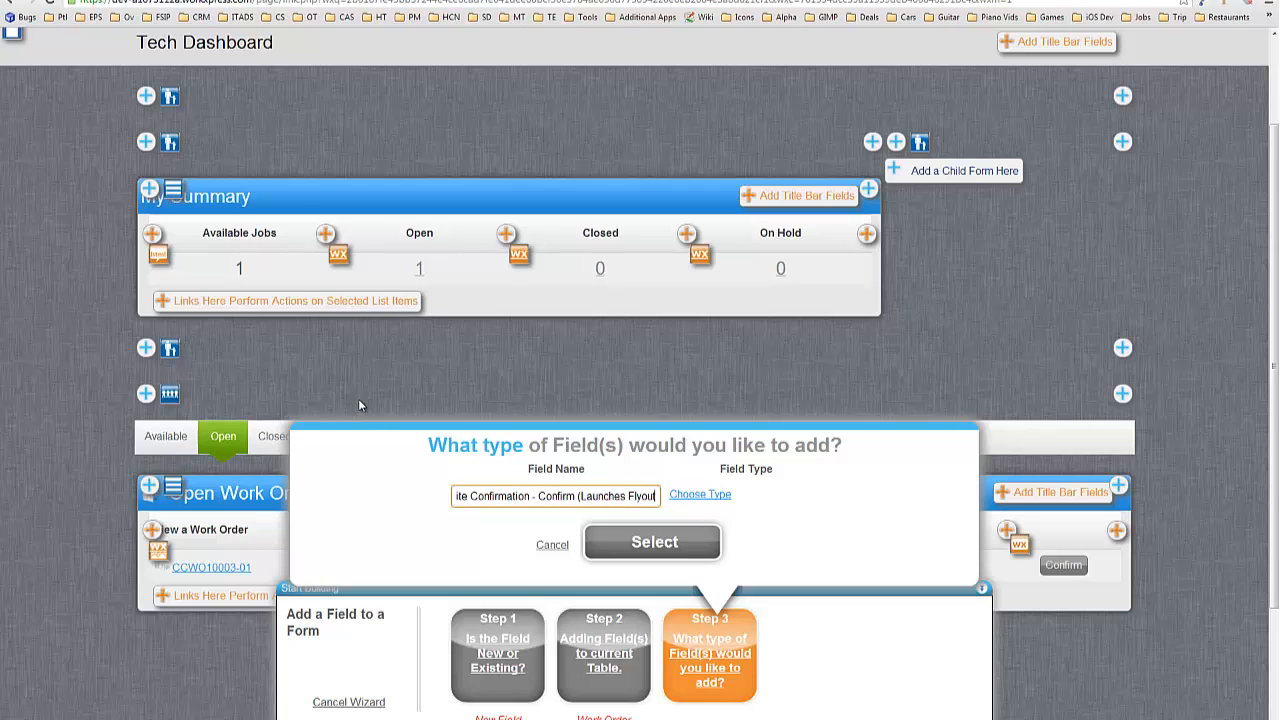
pyautogui.write(')')
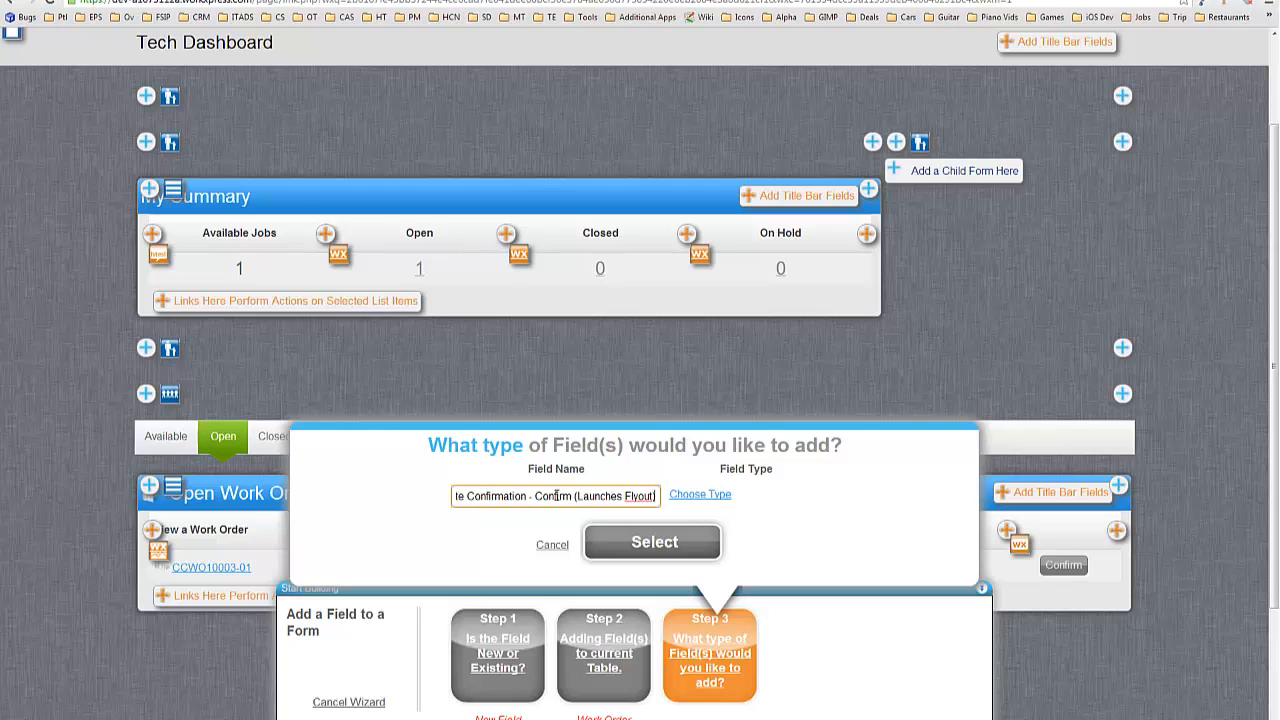
pyautogui.click(705, 494)
pyautogui.scroll(-5, 573, 355)
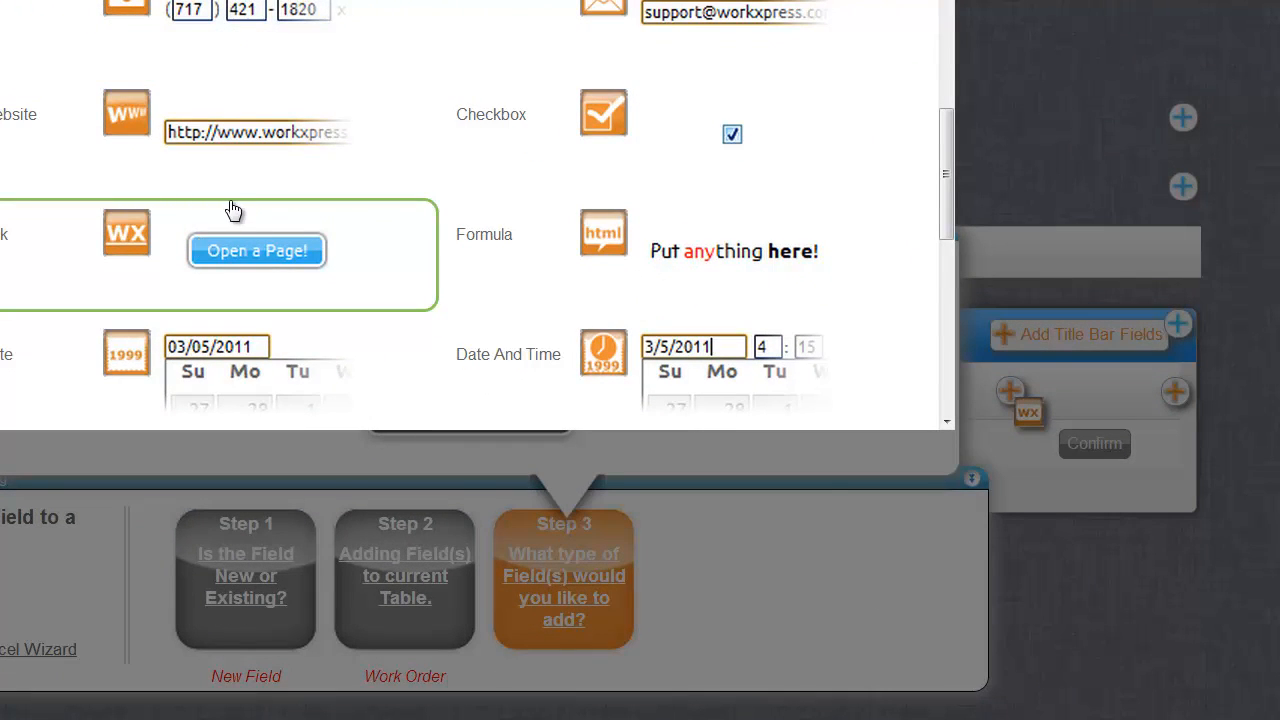
# Make the field a Link shown as an HTML button labelled 'Mark as Onsite' that runs actions.
pyautogui.click(233, 210)
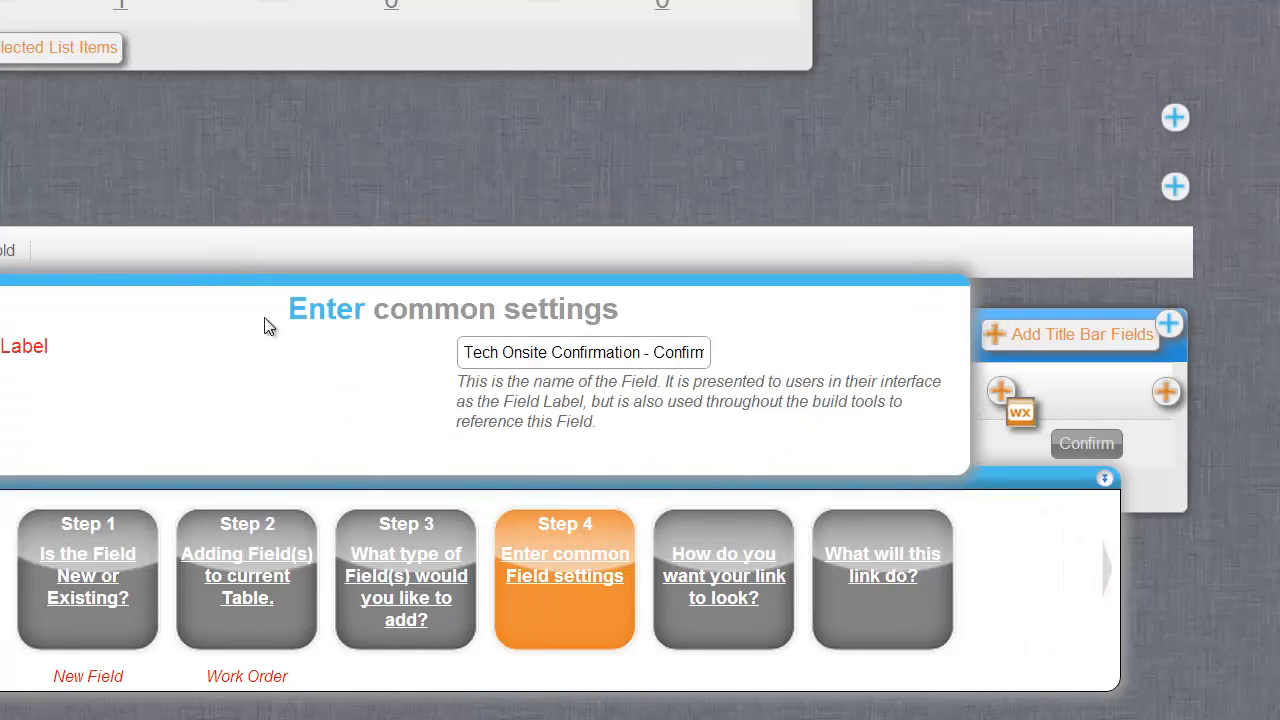
pyautogui.click(520, 415)
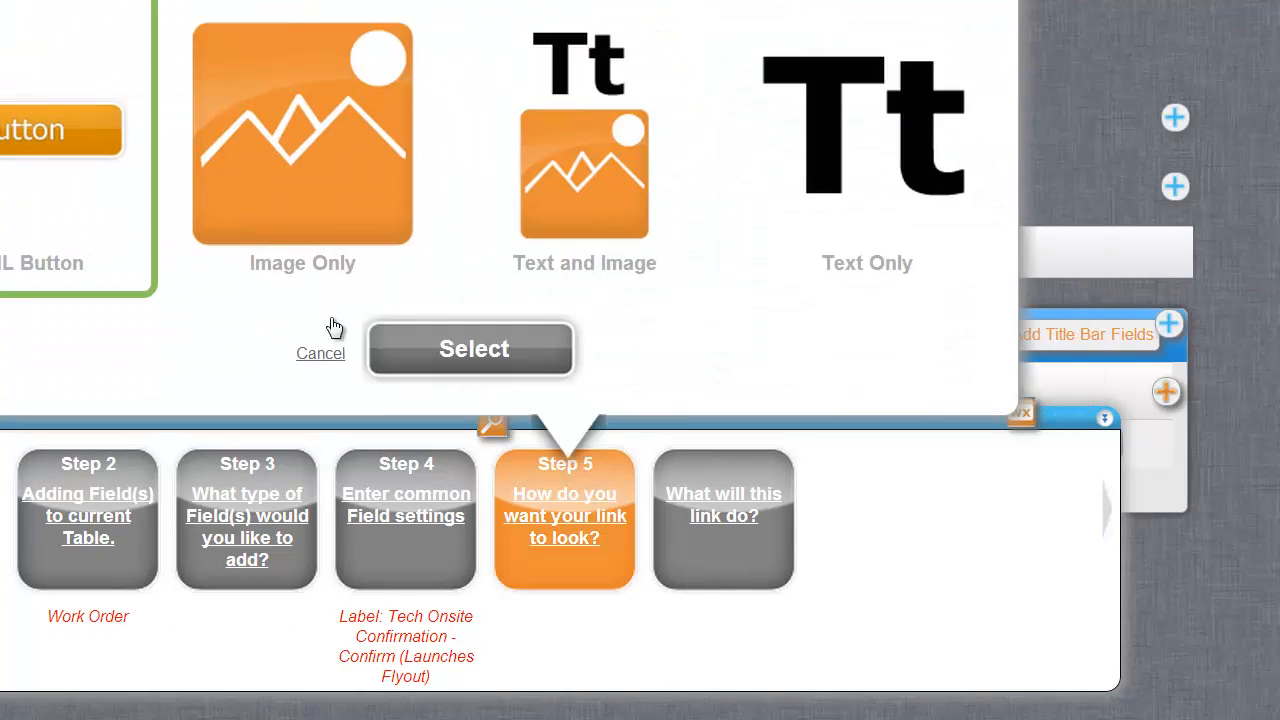
pyautogui.click(457, 340)
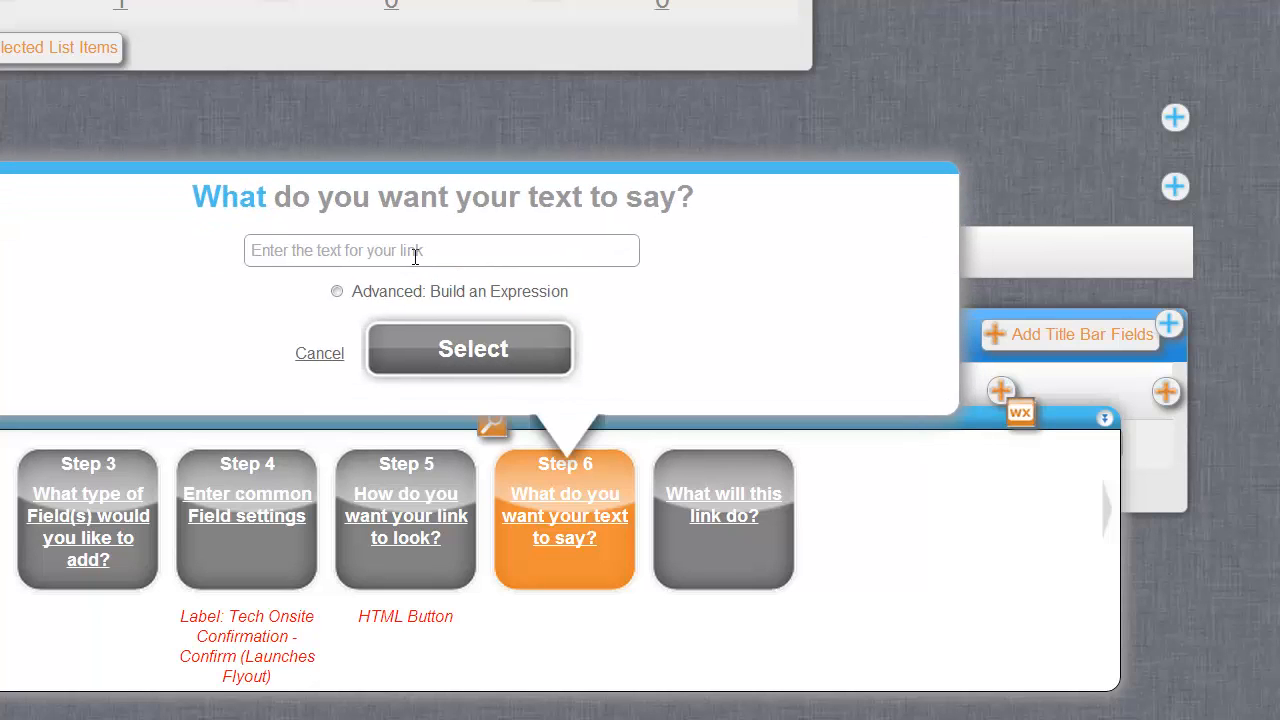
pyautogui.click(413, 256)
pyautogui.write('Mark as')
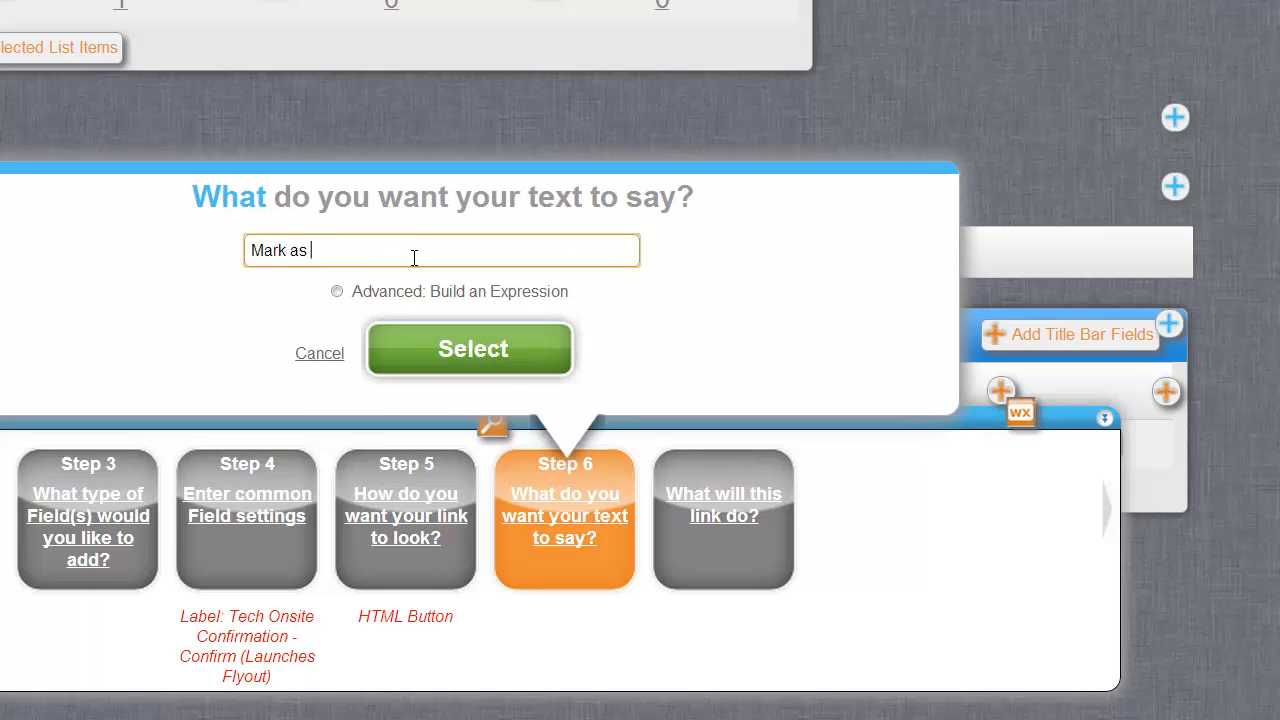
pyautogui.write(' Onsite')
pyautogui.press('Return')
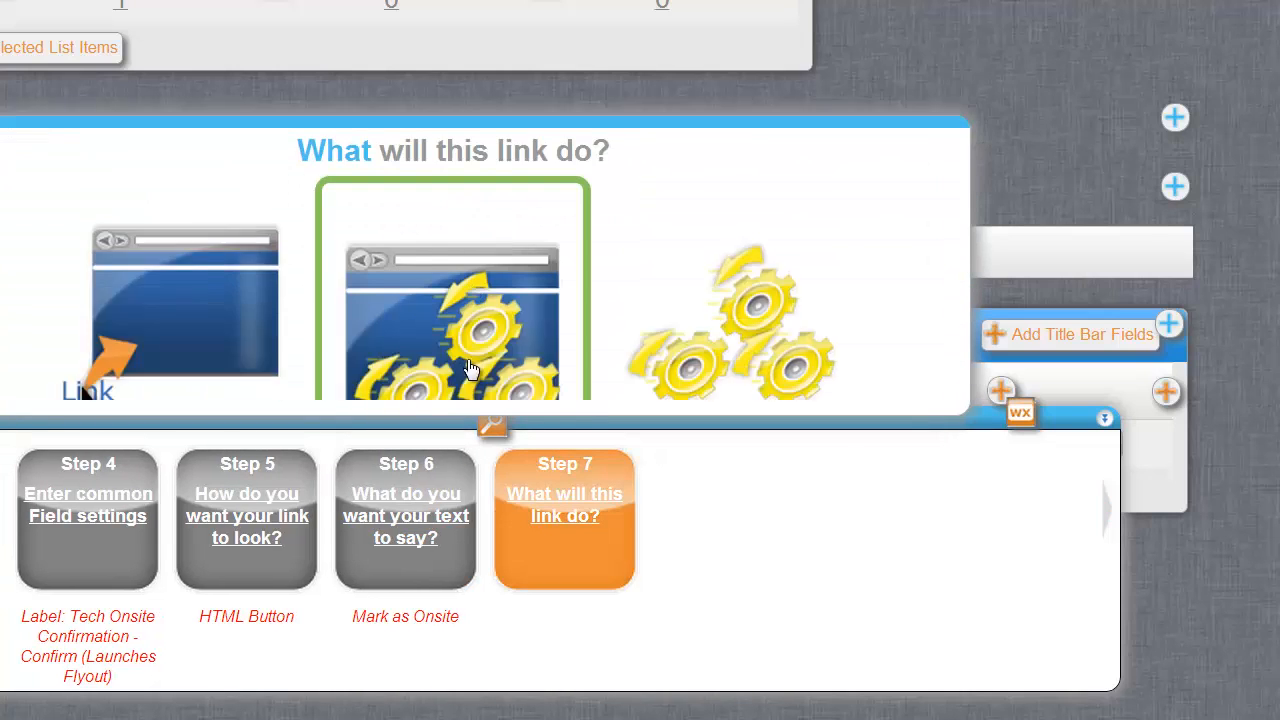
pyautogui.click(449, 350)
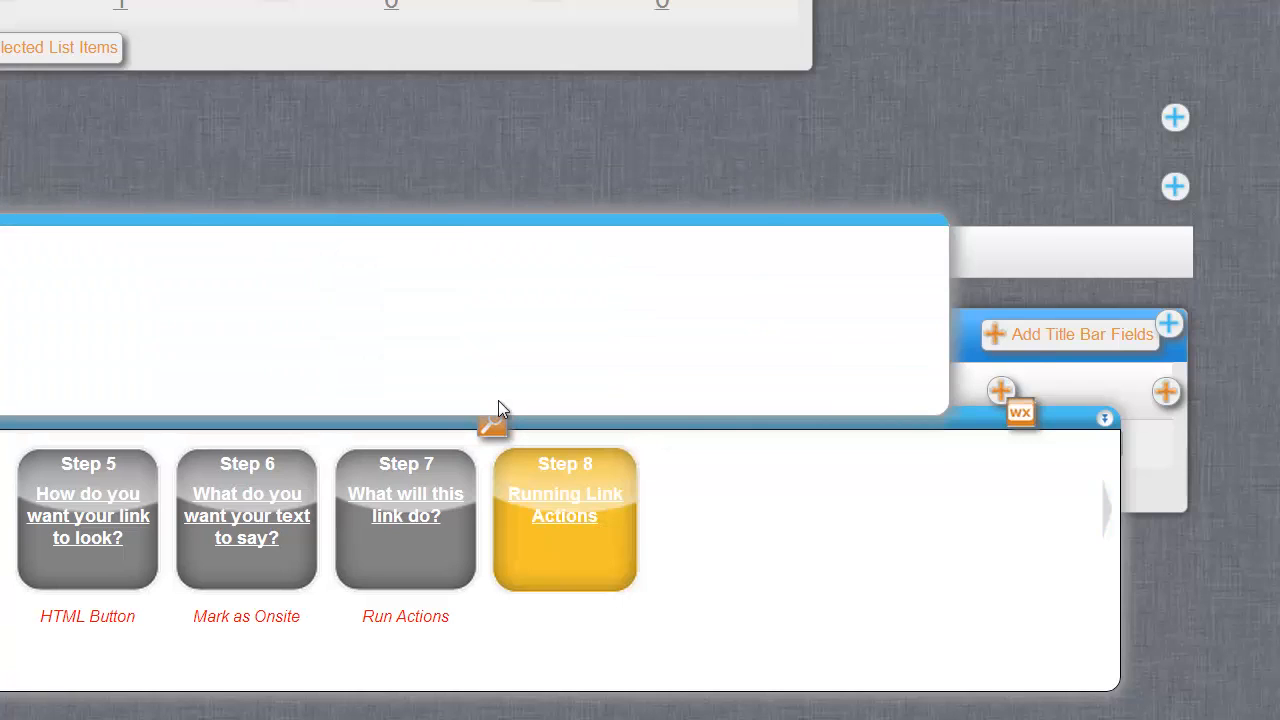
pyautogui.click(509, 332)
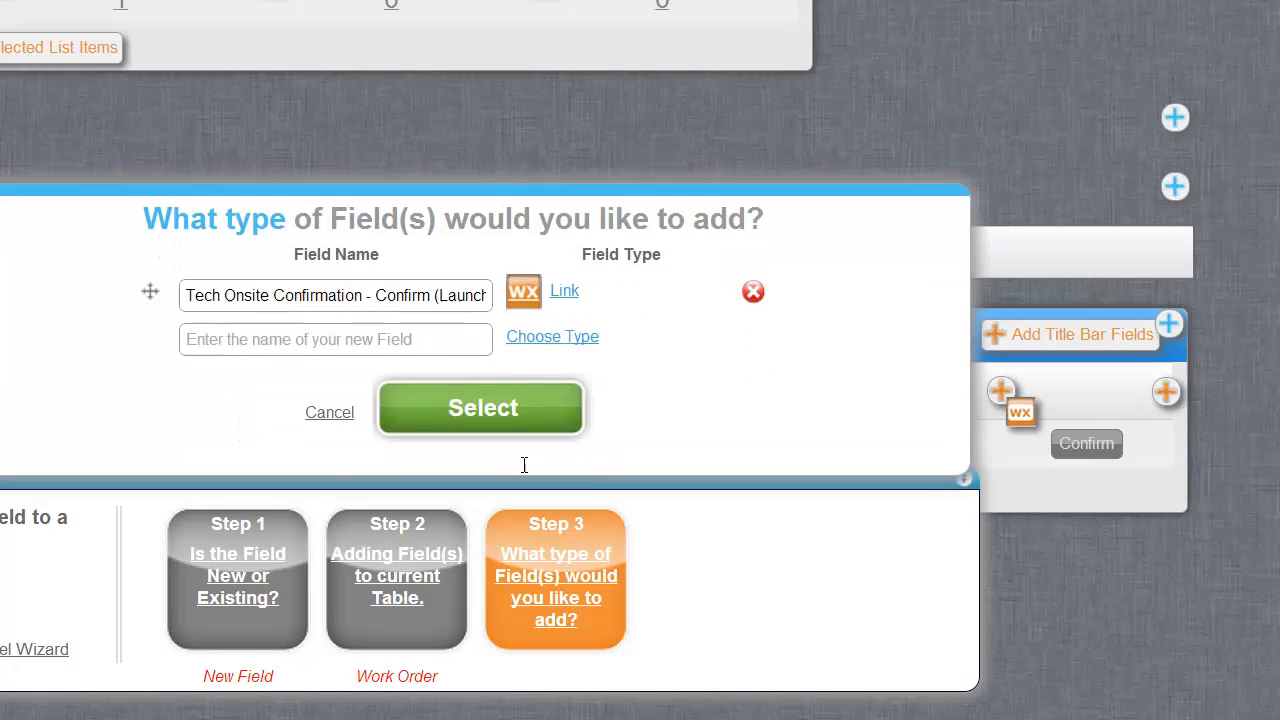
# Name the next field 'Tech Onsite Confirmation - Help Text in Flyout' and browse the field types.
pyautogui.click(327, 341)
pyautogui.write('Te')
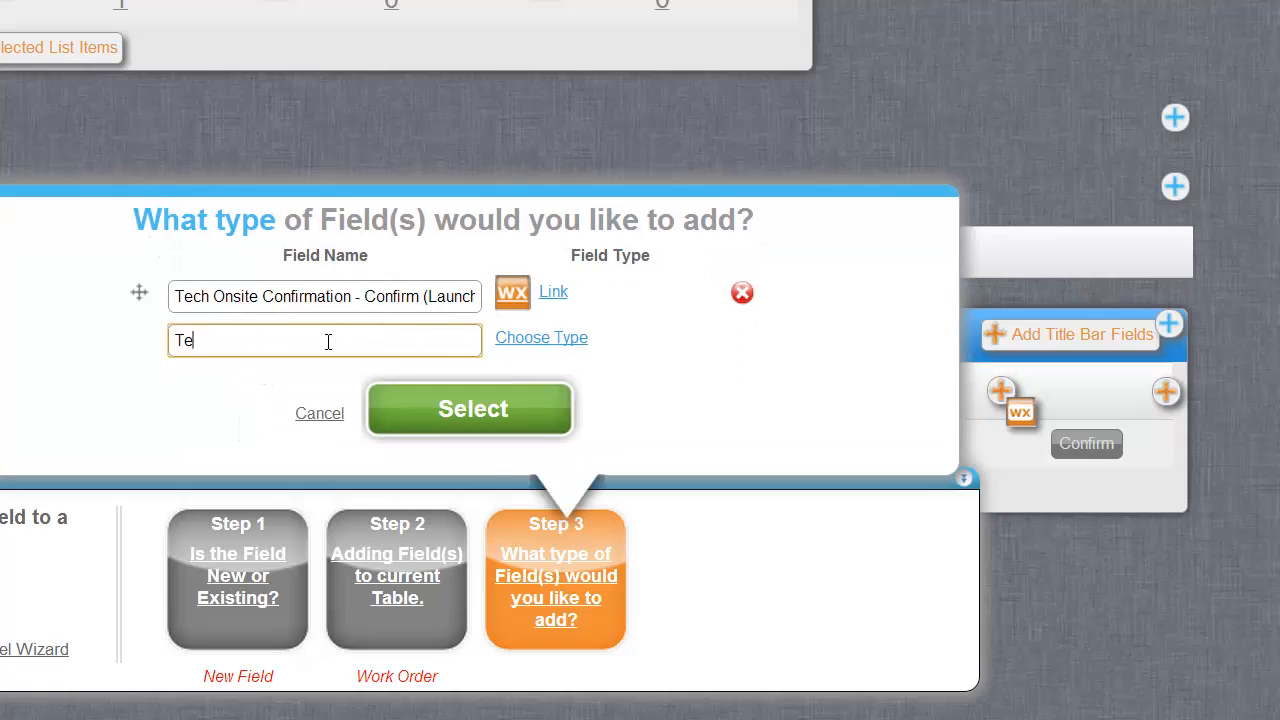
pyautogui.write('ch Ojnsi')
pyautogui.press('BackSpace')
pyautogui.press('BackSpace')
pyautogui.press('BackSpace')
pyautogui.write('nstie')
pyautogui.press('BackSpace')
pyautogui.press('BackSpace')
pyautogui.press('BackSpace')
pyautogui.press('BackSpace')
pyautogui.write('ite Confiorm')
pyautogui.press('BackSpace')
pyautogui.press('BackSpace')
pyautogui.press('BackSpace')
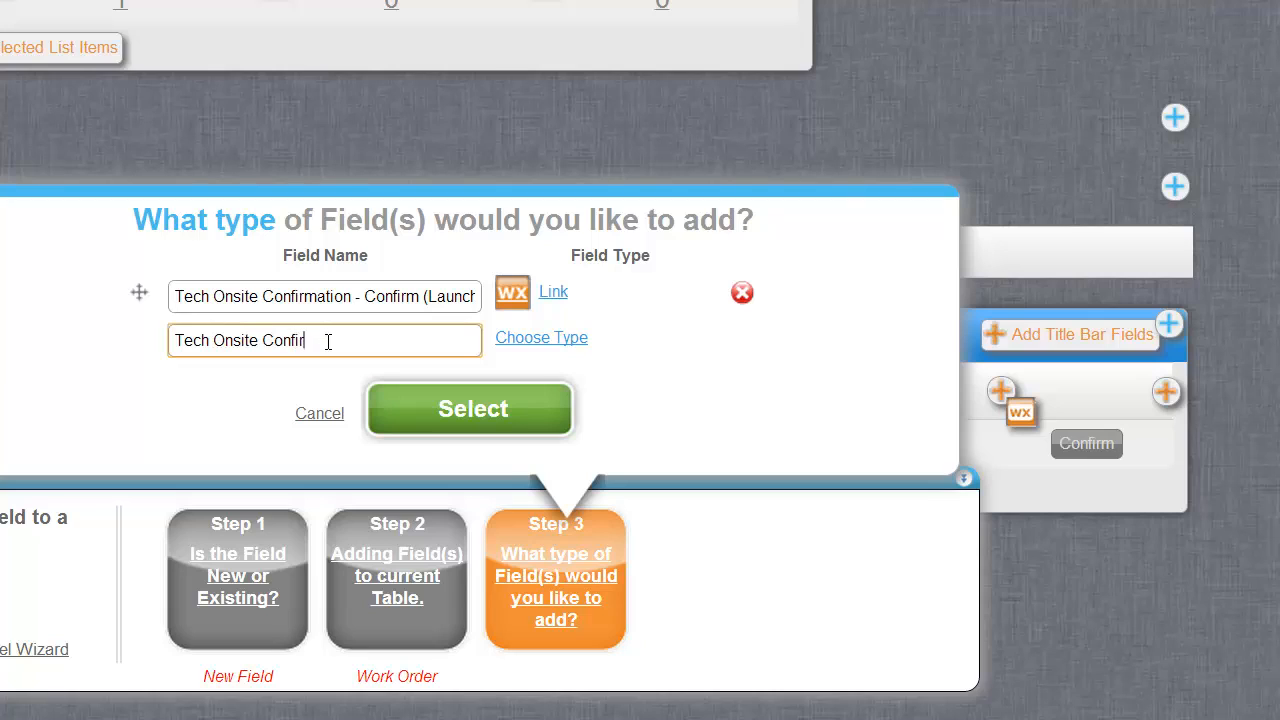
pyautogui.write('rmation - Help Text in')
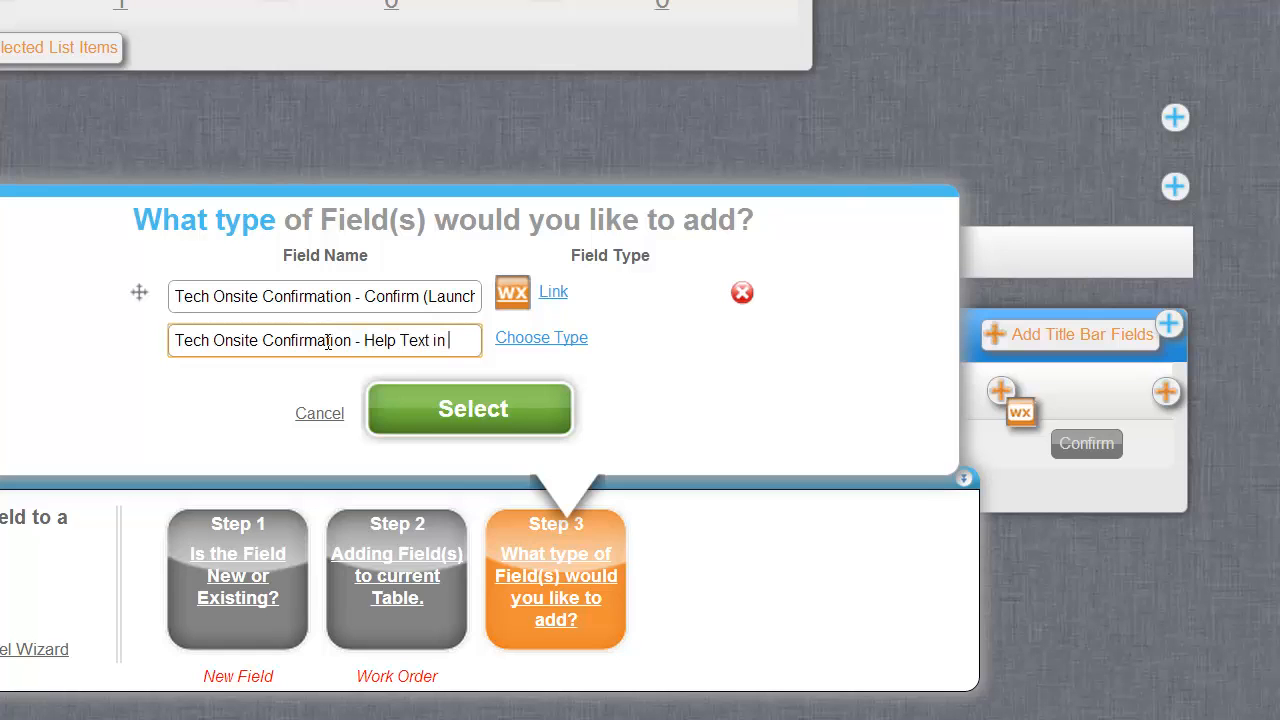
pyautogui.write(' Flyout')
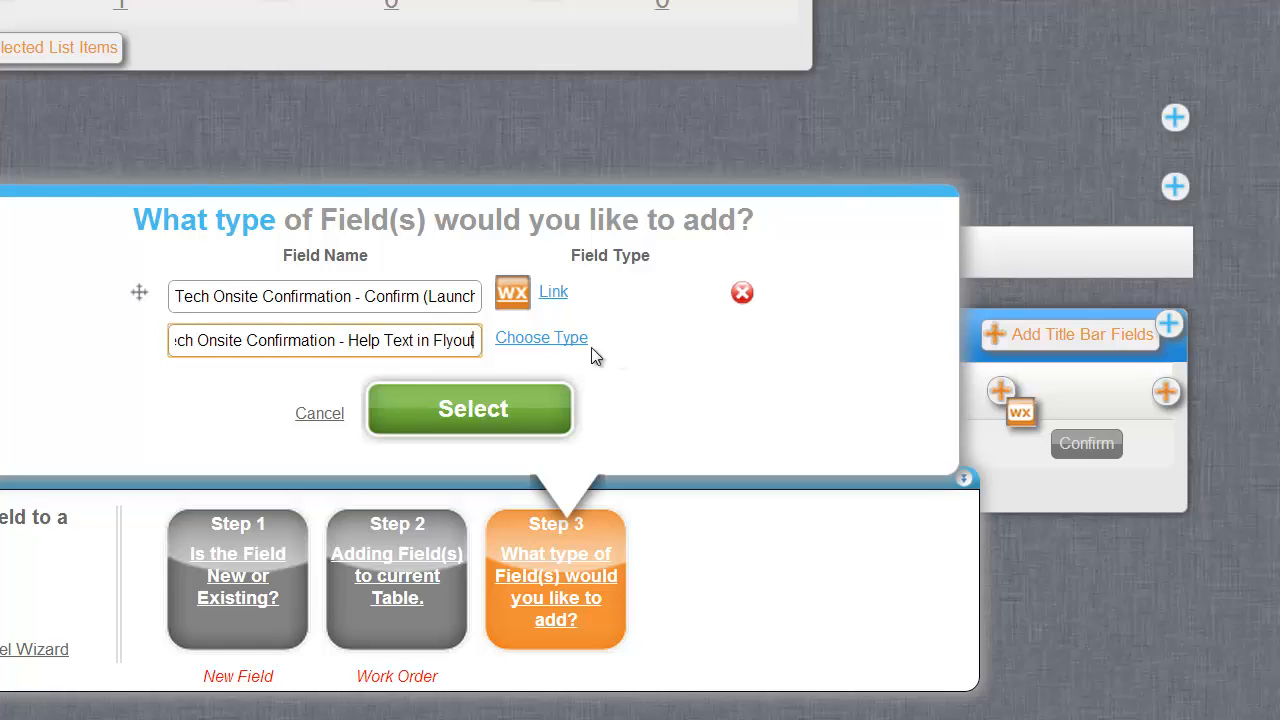
pyautogui.click(541, 340)
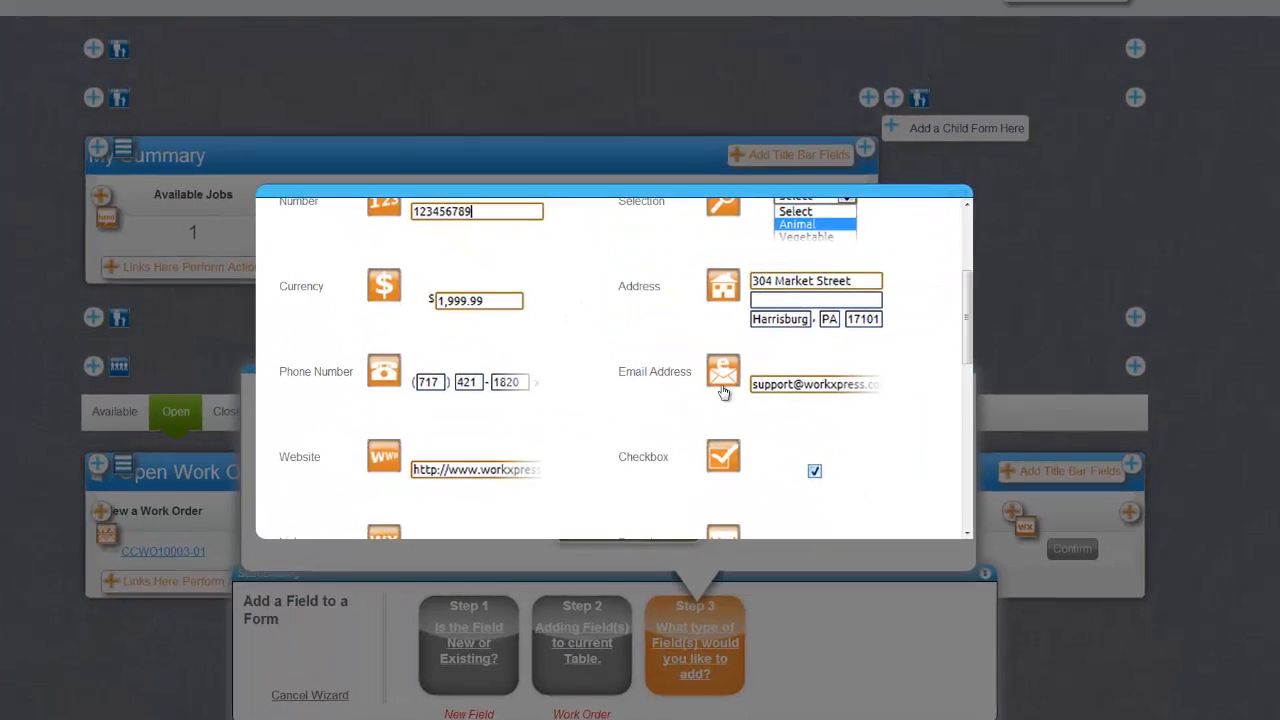
pyautogui.scroll(-5, 658, 290)
pyautogui.scroll(-1, 745, 410)
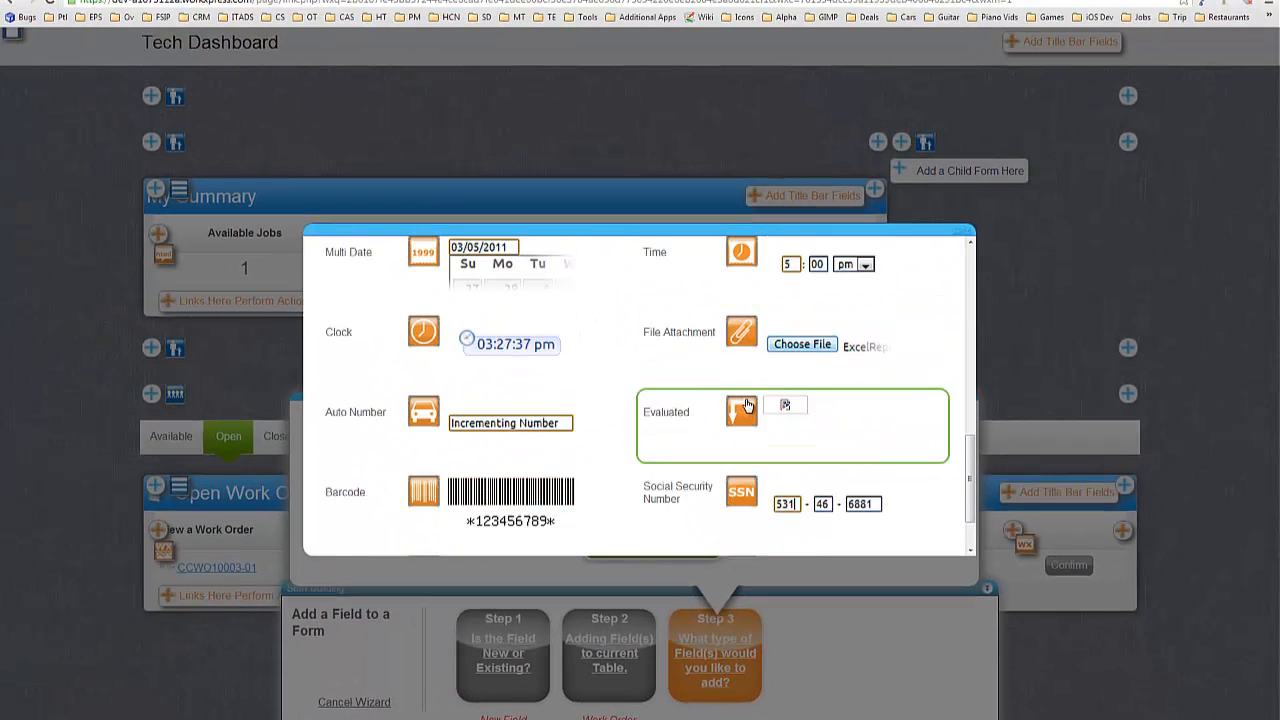
pyautogui.scroll(4, 701, 436)
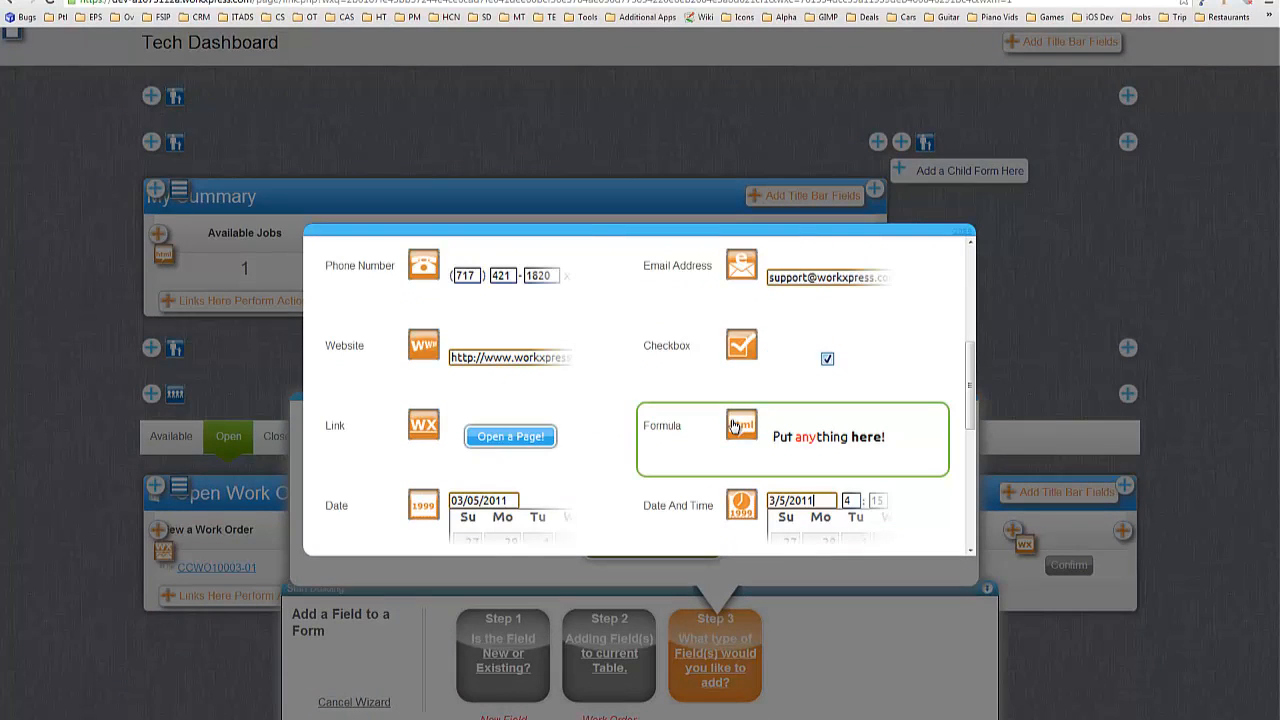
# Make the help-text field a Formula field and set the message text to 18pt.
pyautogui.click(731, 426)
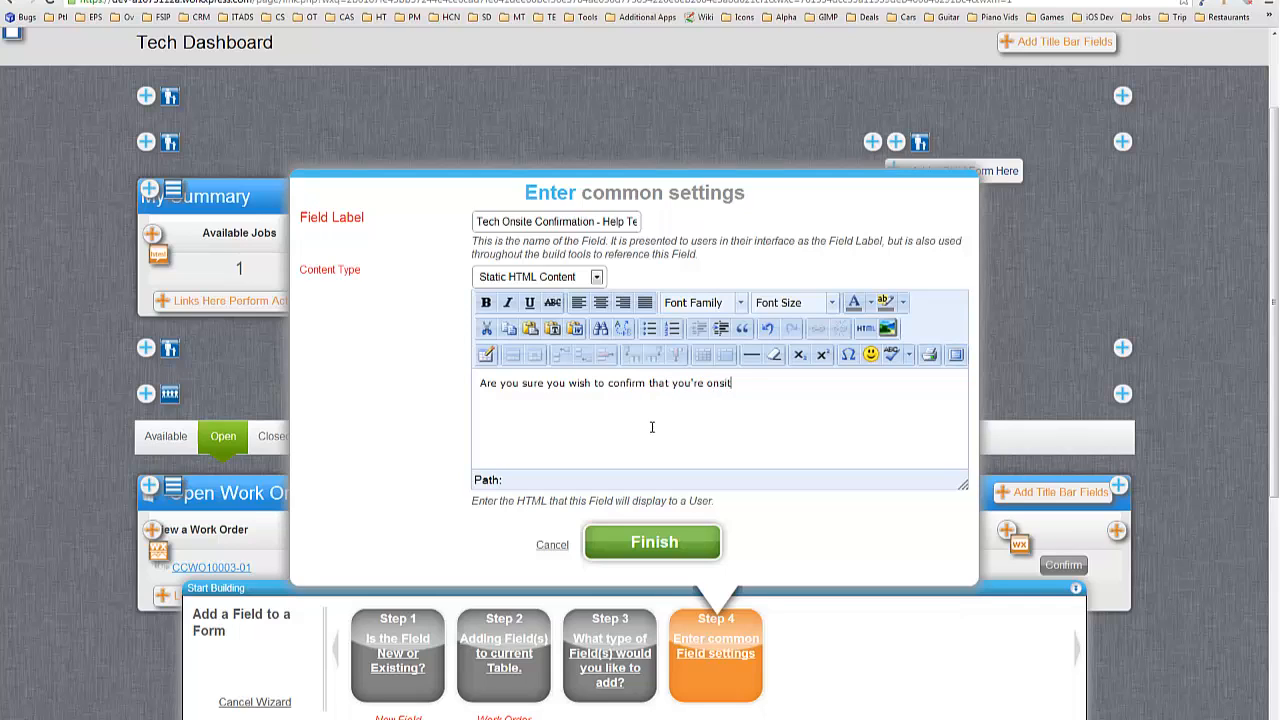
pyautogui.hotkey('ctrl', 'a')
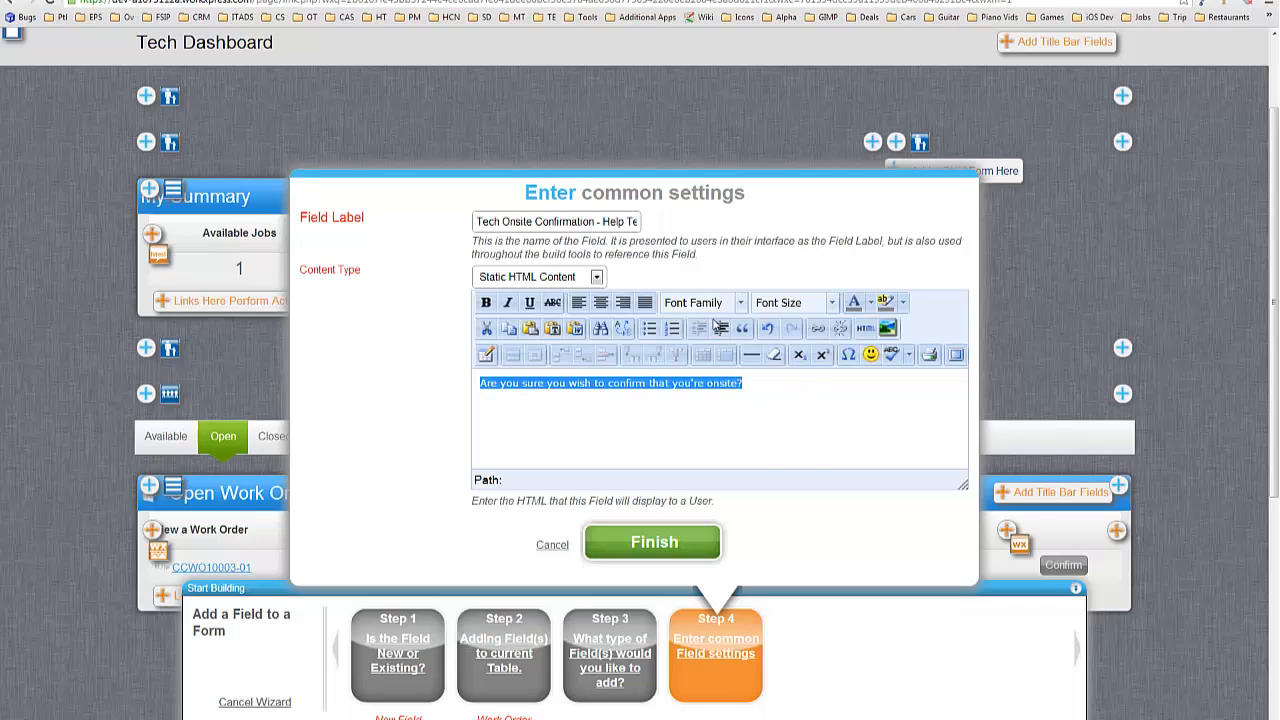
pyautogui.click(800, 302)
pyautogui.click(806, 441)
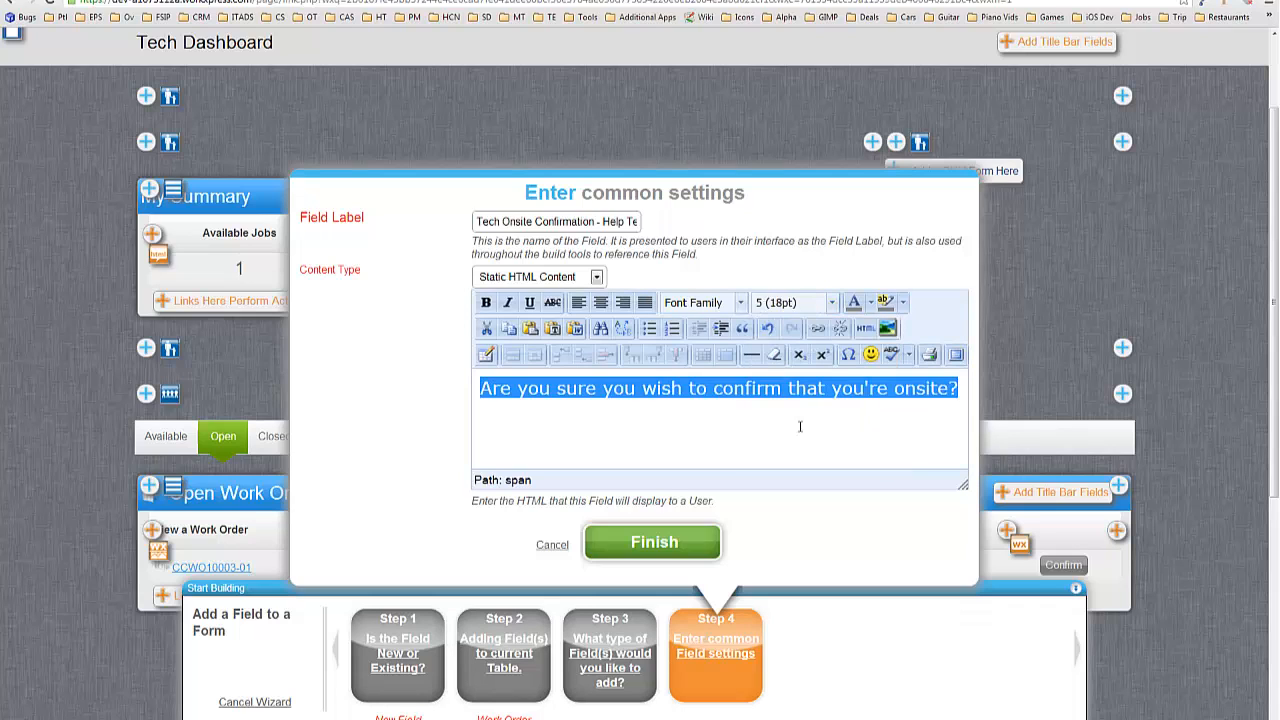
# Put 'Please only confirm if you are physcially onsite' on a second line and save the field.
pyautogui.click(716, 396)
pyautogui.press('BackSpace')
pyautogui.hotkey('shift', 'Return')
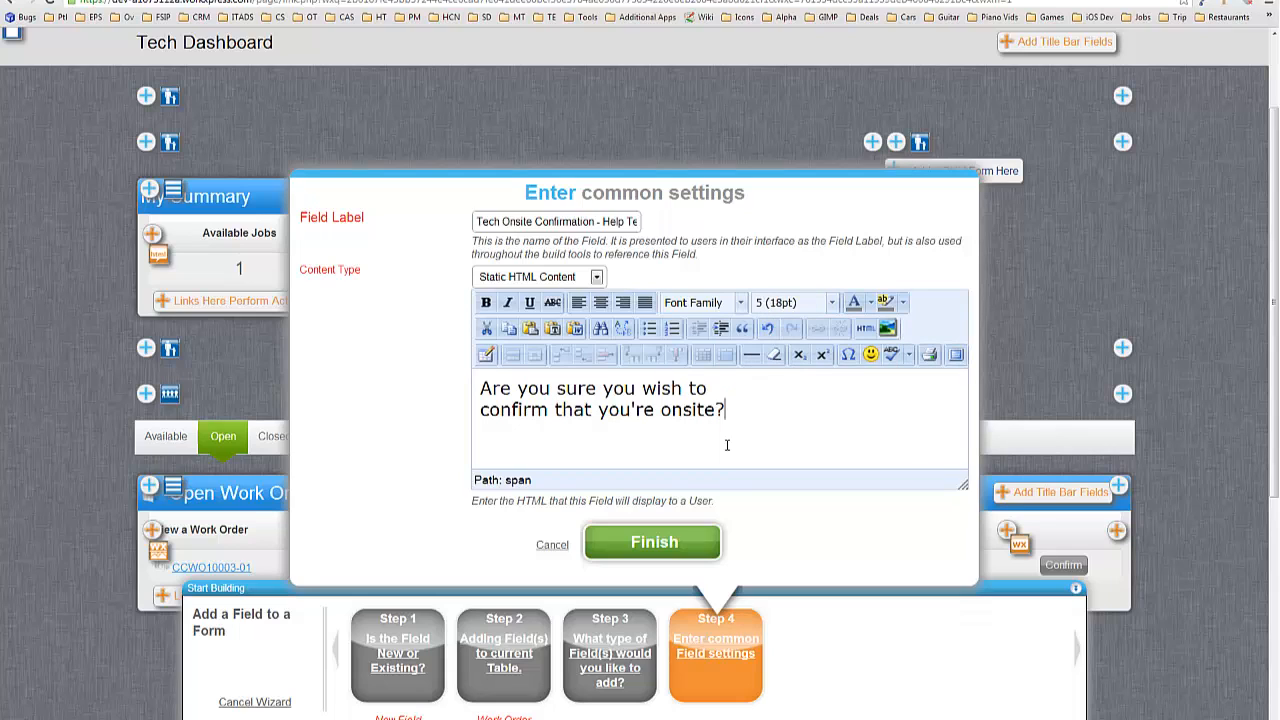
pyautogui.write('Please only ')
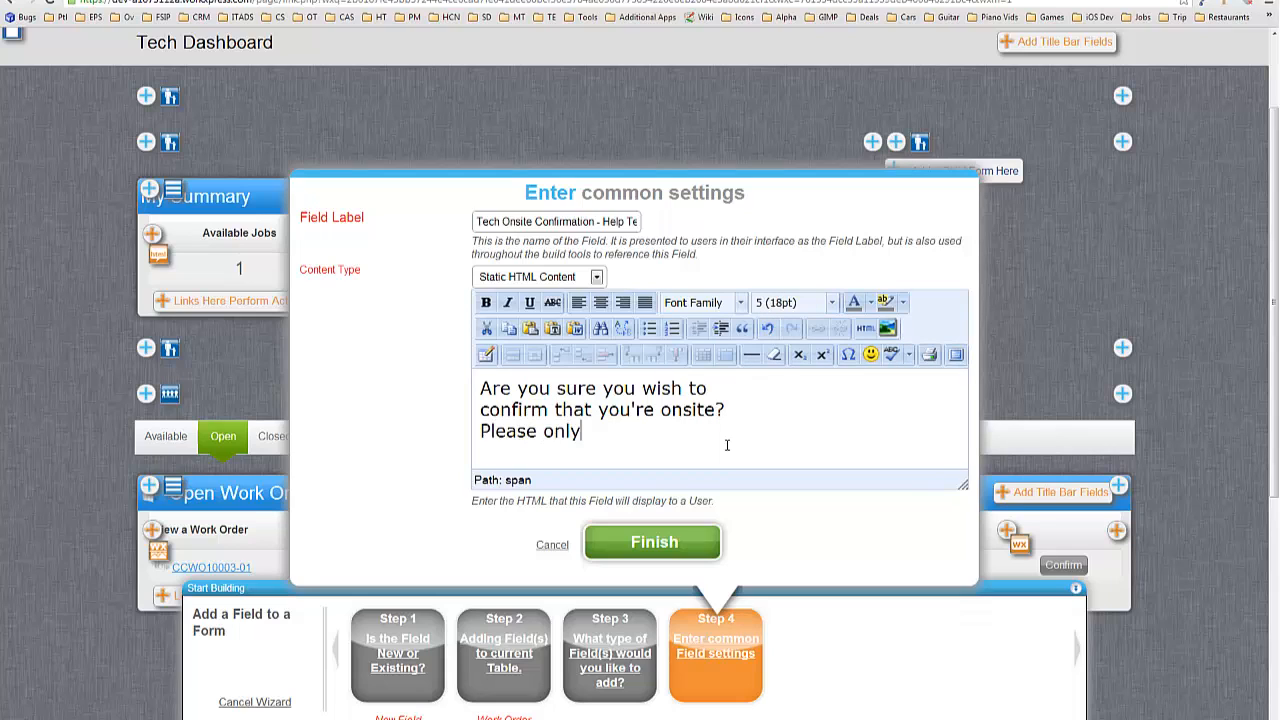
pyautogui.write('confirm if you ')
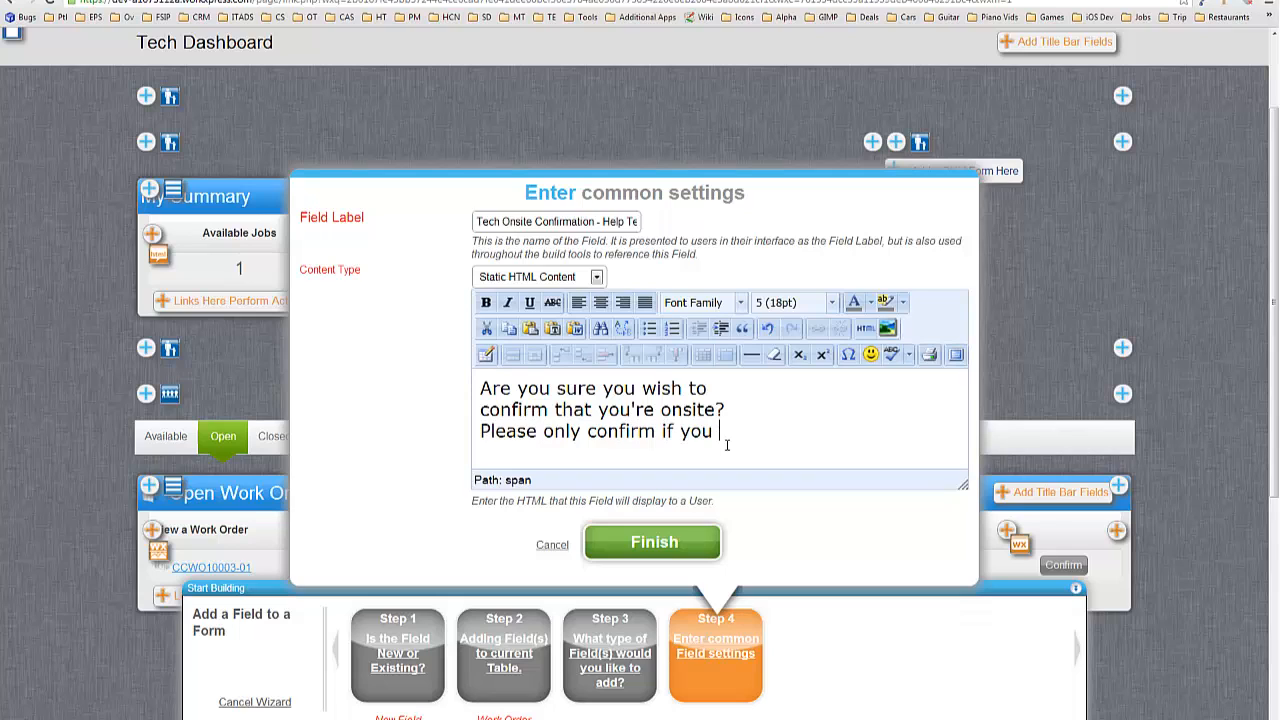
pyautogui.write('are actually')
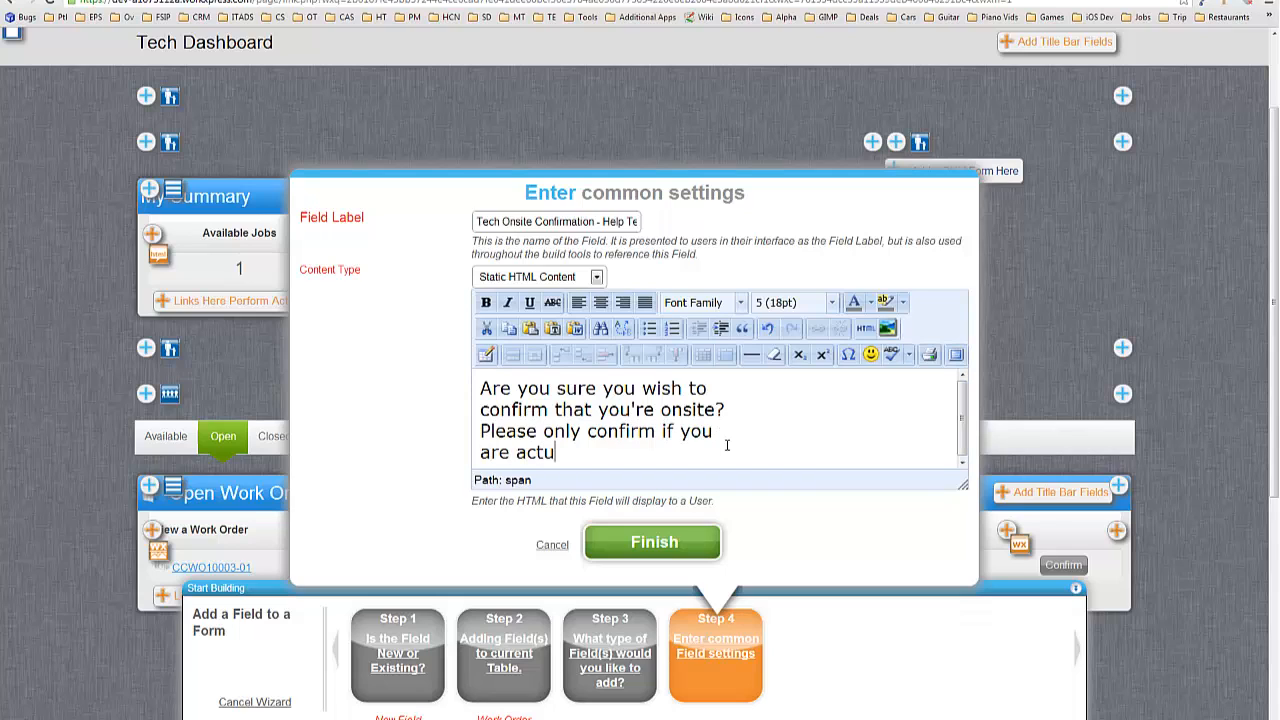
pyautogui.press('BackSpace')
pyautogui.press('BackSpace')
pyautogui.press('BackSpace')
pyautogui.press('BackSpace')
pyautogui.press('BackSpace')
pyautogui.press('BackSpace')
pyautogui.press('BackSpace')
pyautogui.press('BackSpace')
pyautogui.write('physcially onsite.')
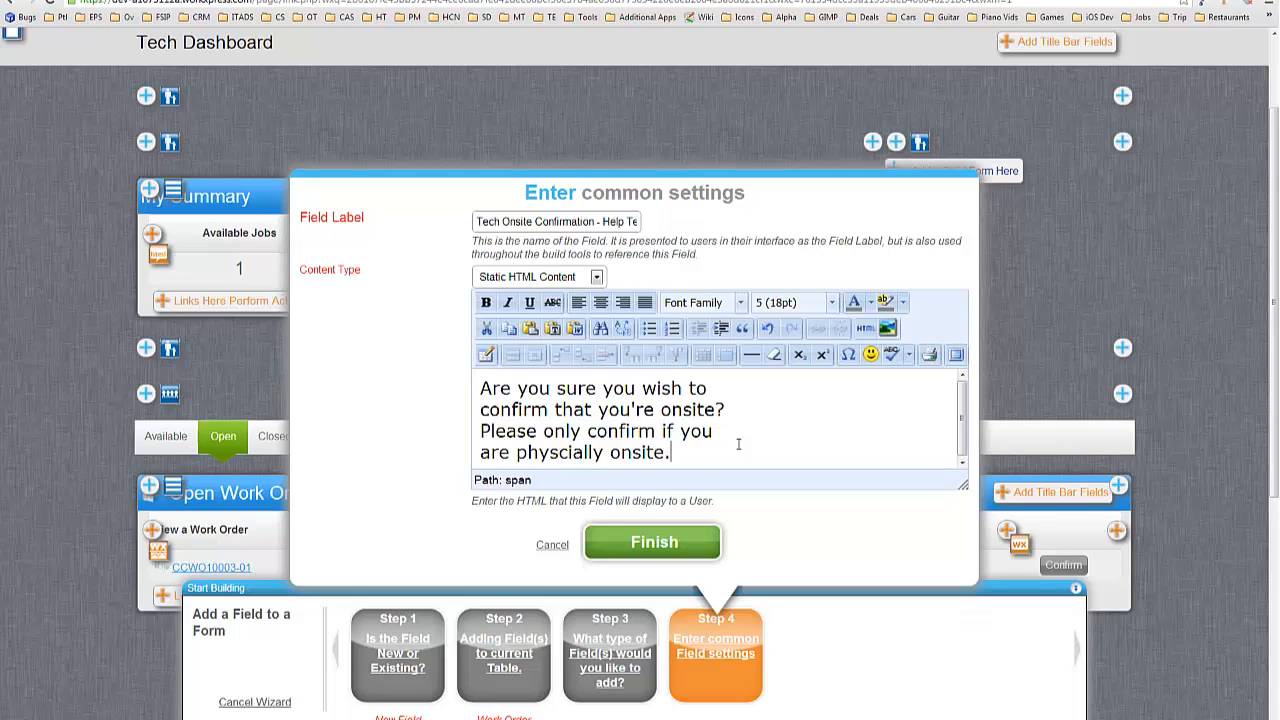
pyautogui.click(700, 541)
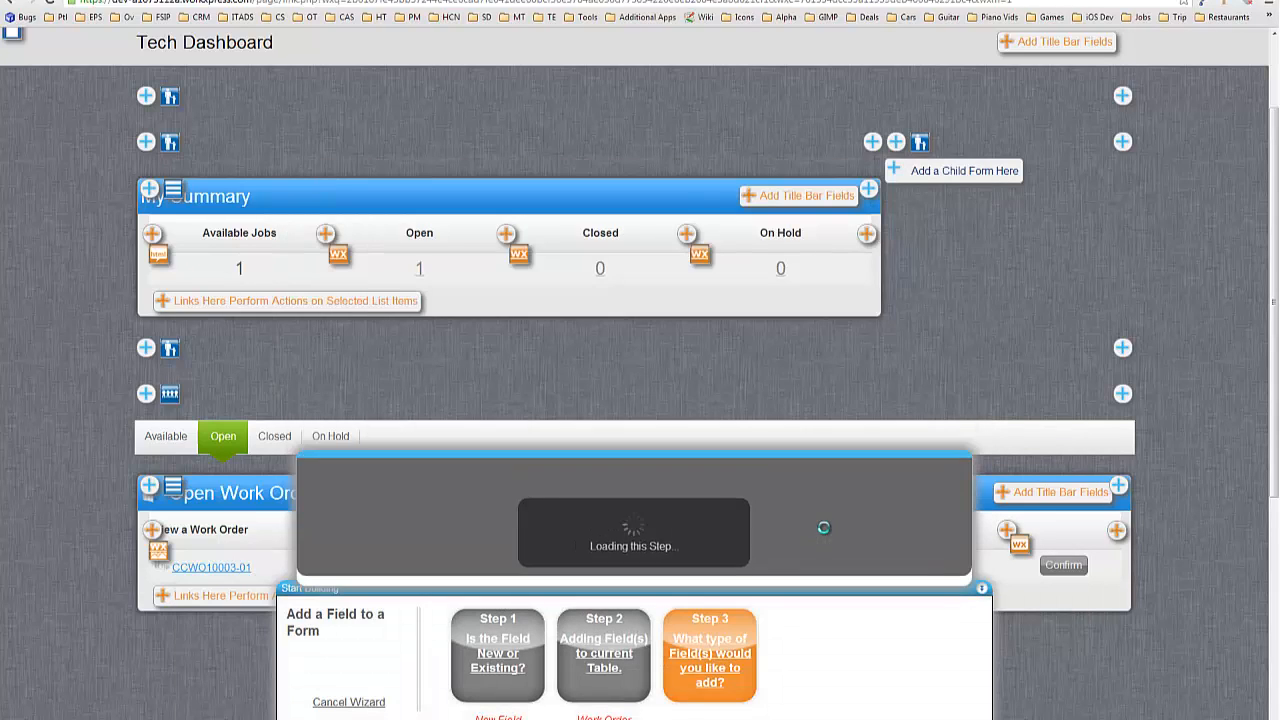
# Name a third field 'Tech Onsite Confirmation - Confirmation Button in Flyout' and make it a Link field.
pyautogui.click(578, 494)
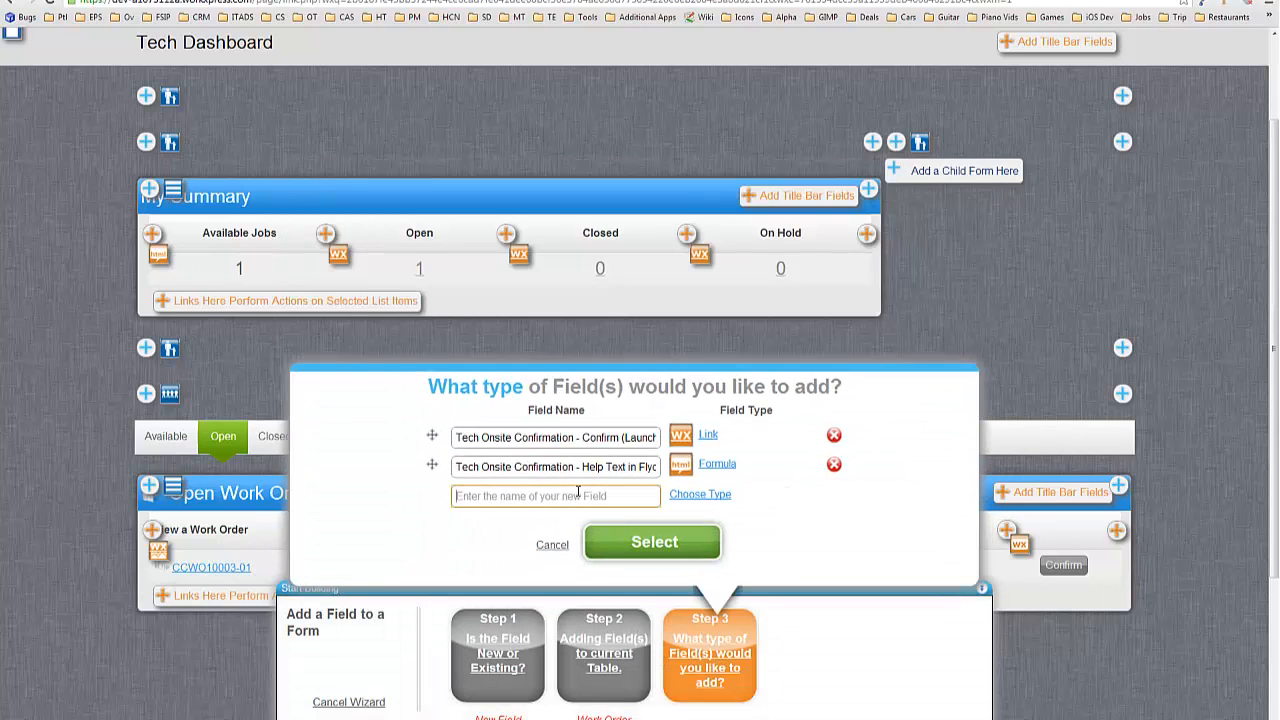
pyautogui.write('Tech Onsite Confirmation - Confirm')
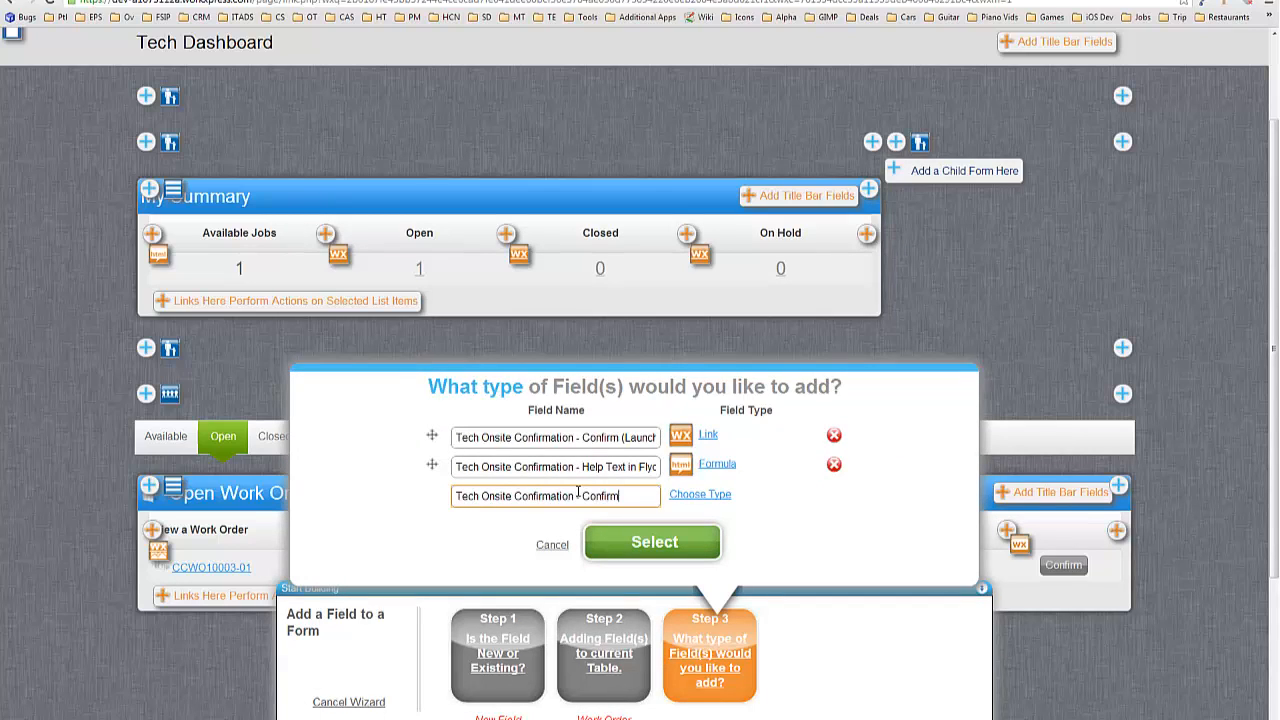
pyautogui.write('ation Button in Flyout')
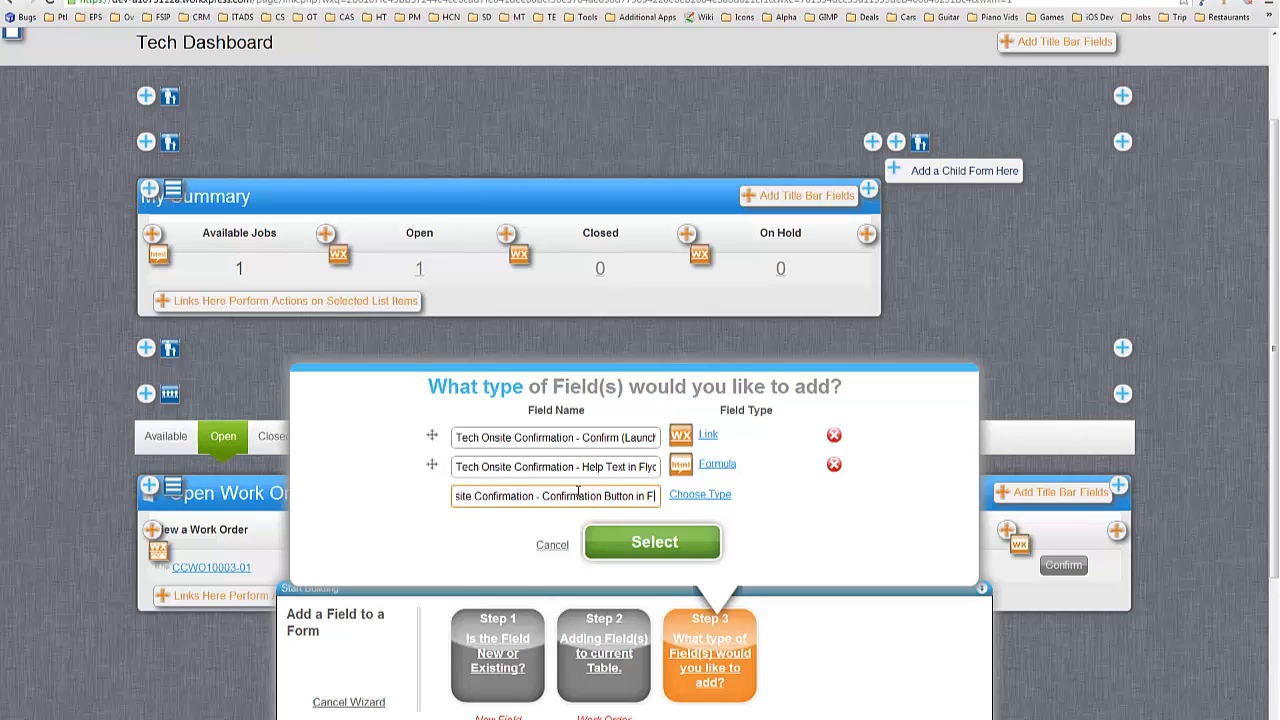
pyautogui.click(712, 494)
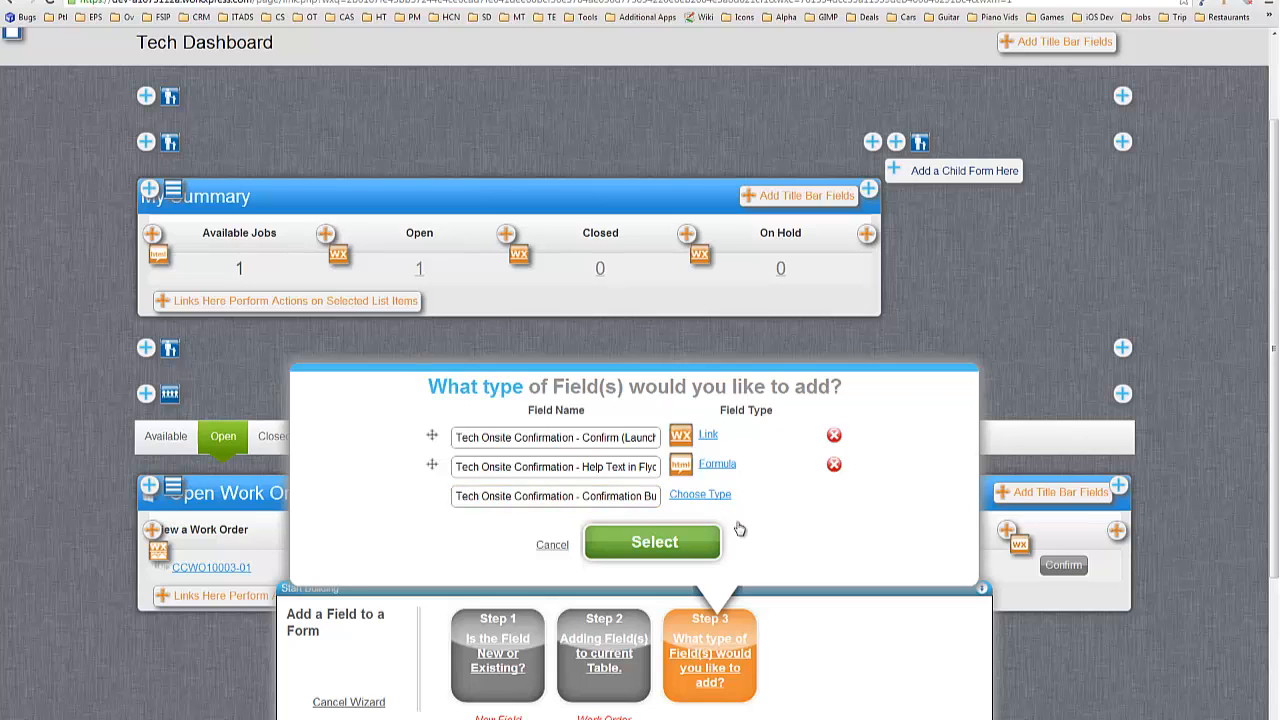
pyautogui.scroll(-3, 515, 360)
pyautogui.scroll(-2, 508, 358)
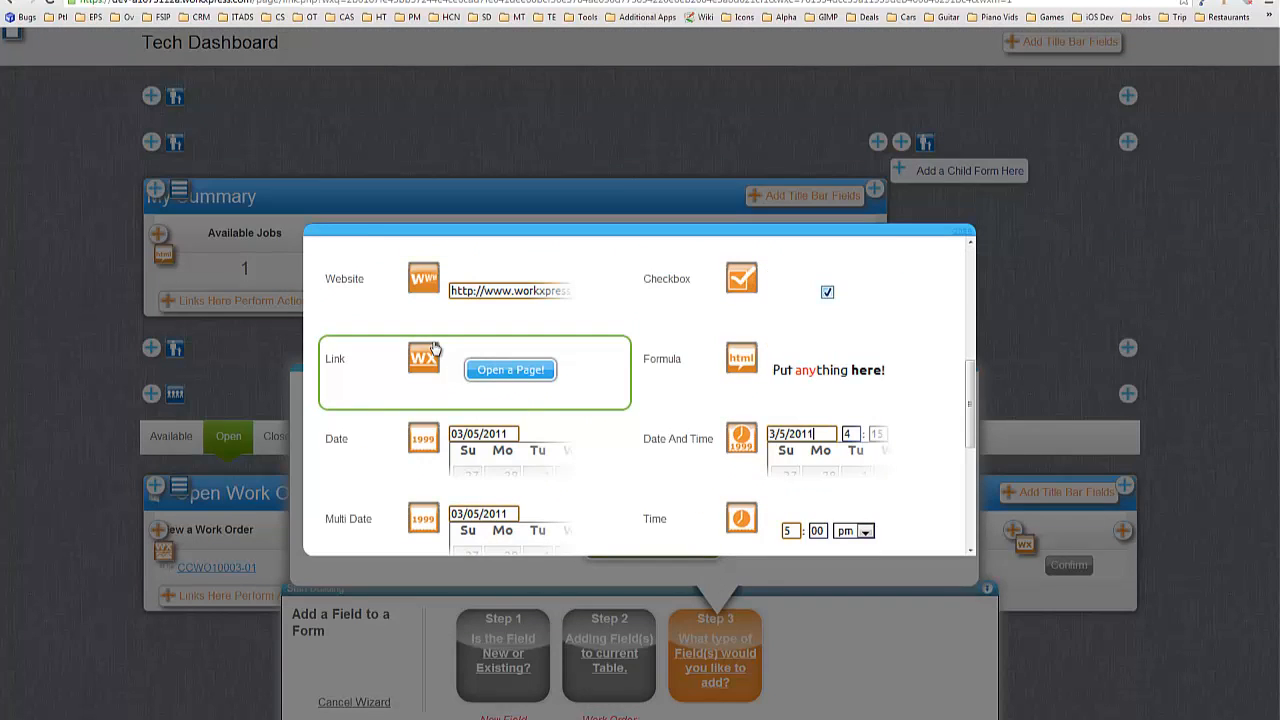
pyautogui.click(434, 350)
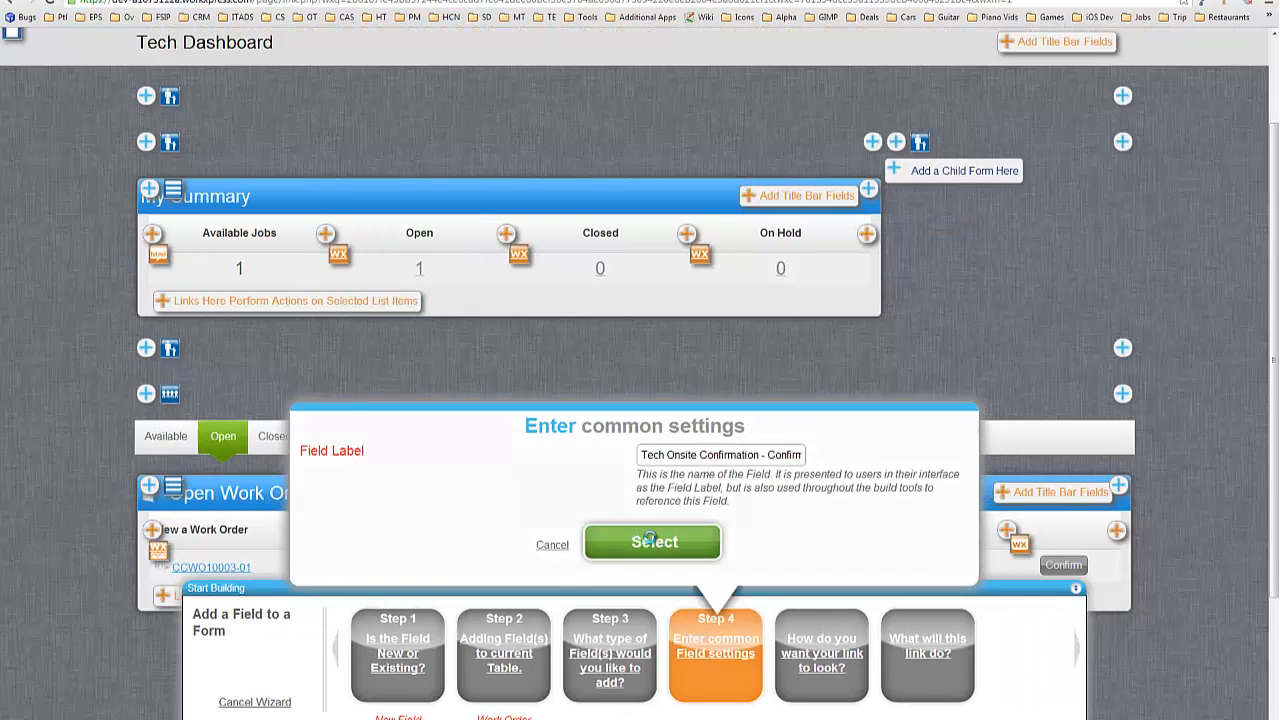
# Make it an HTML button labelled 'I'm Onsite' that only runs actions, and add all three fields.
pyautogui.click(650, 537)
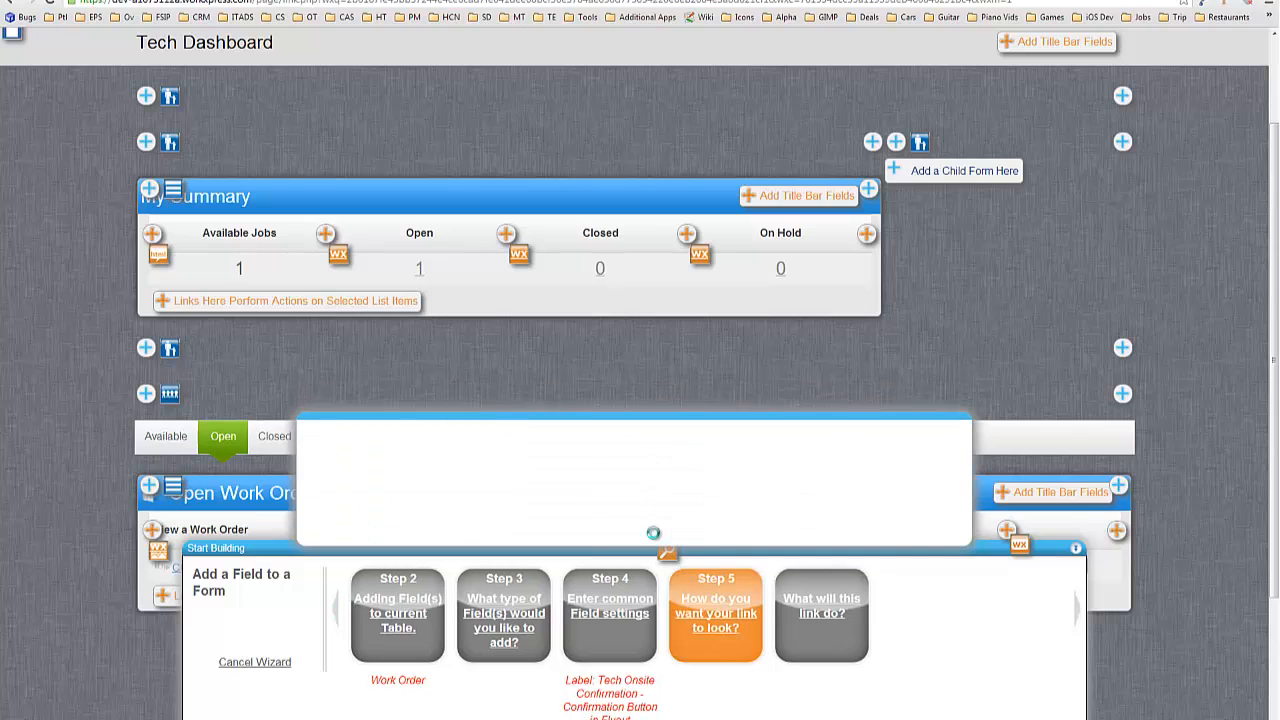
pyautogui.click(645, 497)
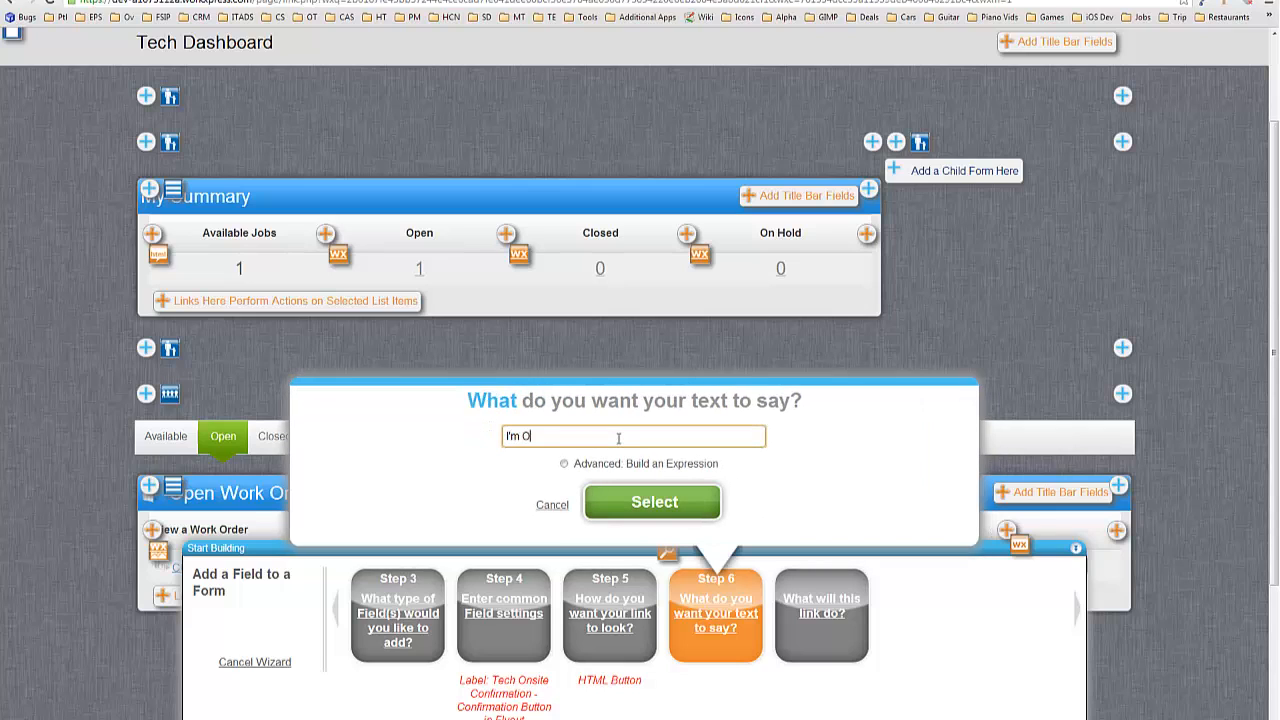
pyautogui.click(676, 505)
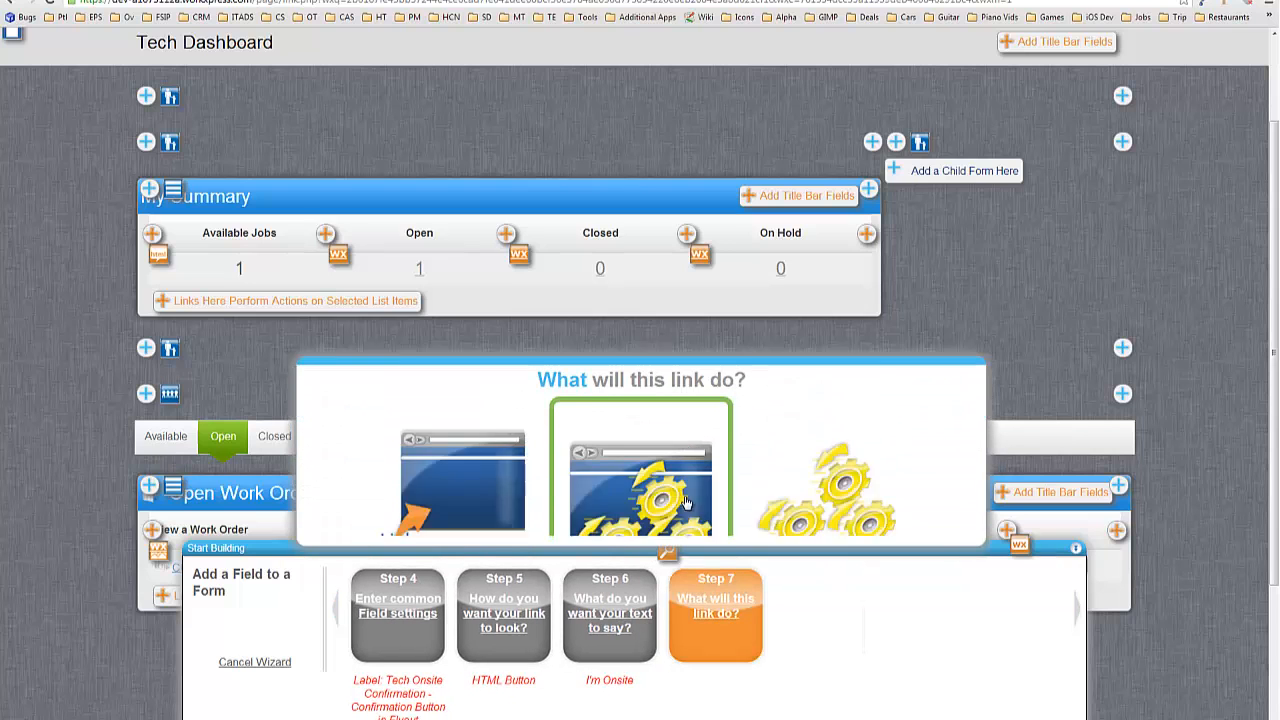
pyautogui.click(794, 401)
pyautogui.click(664, 494)
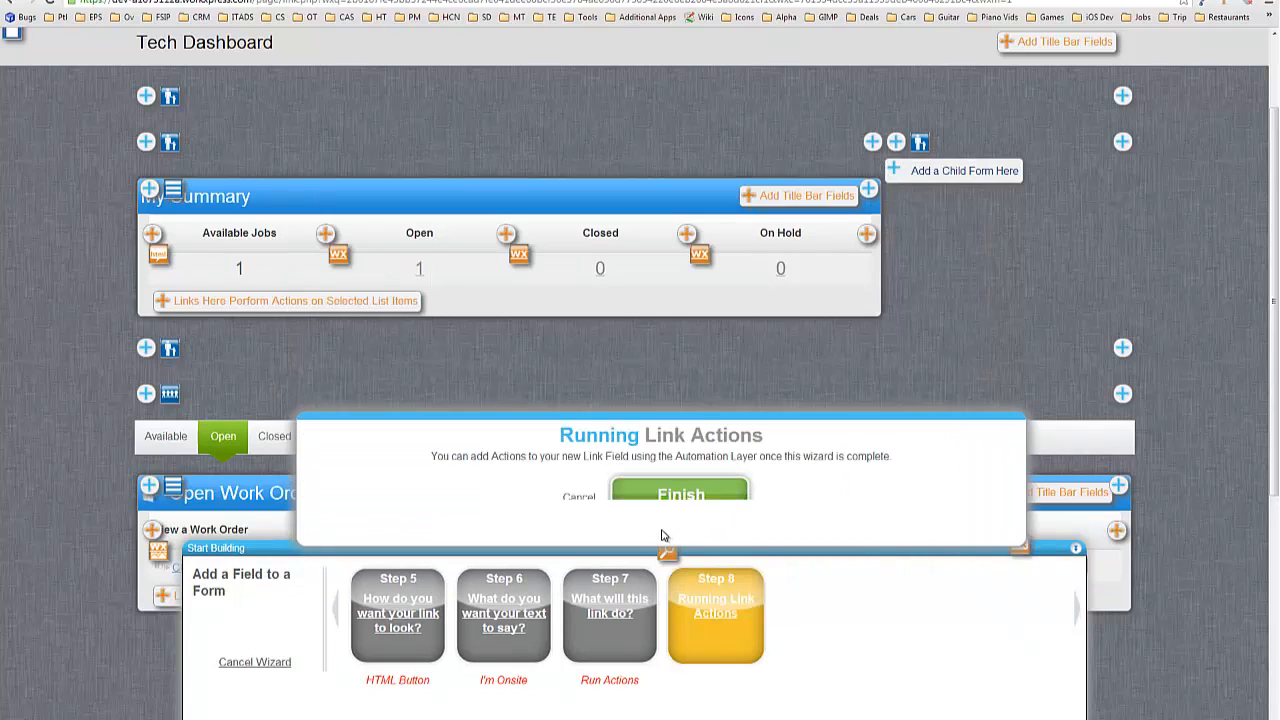
pyautogui.click(673, 500)
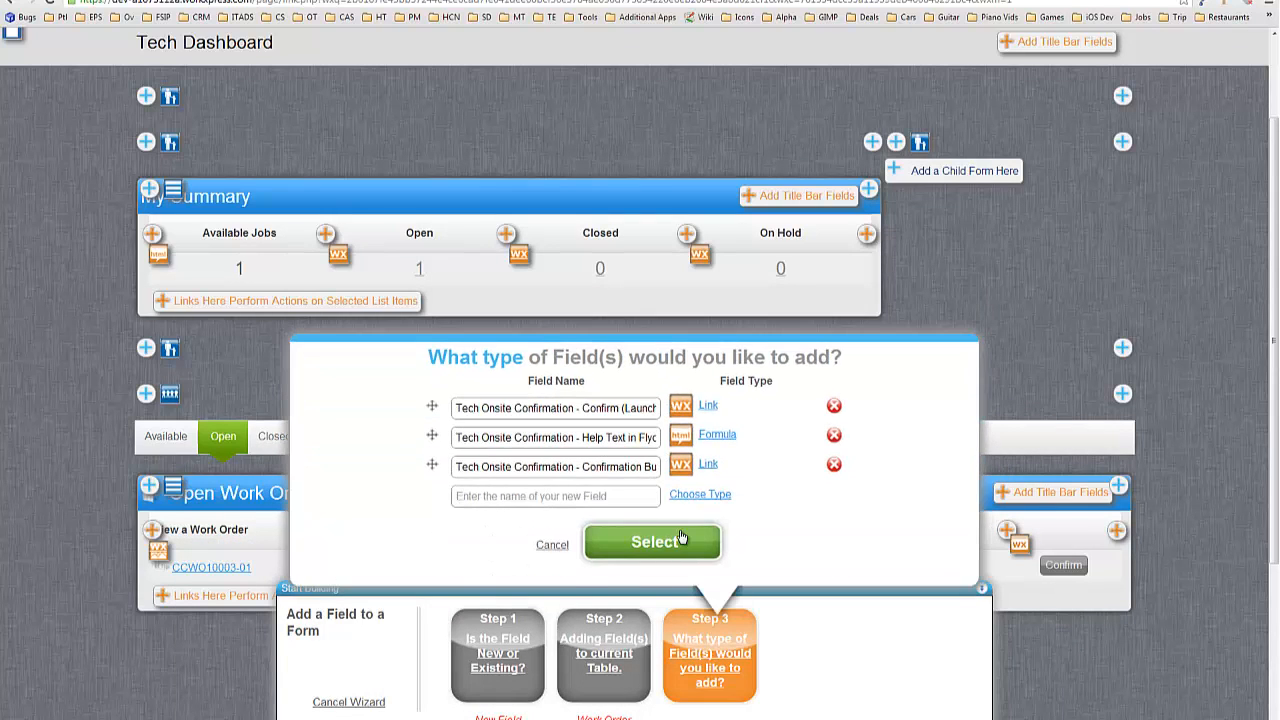
pyautogui.click(654, 544)
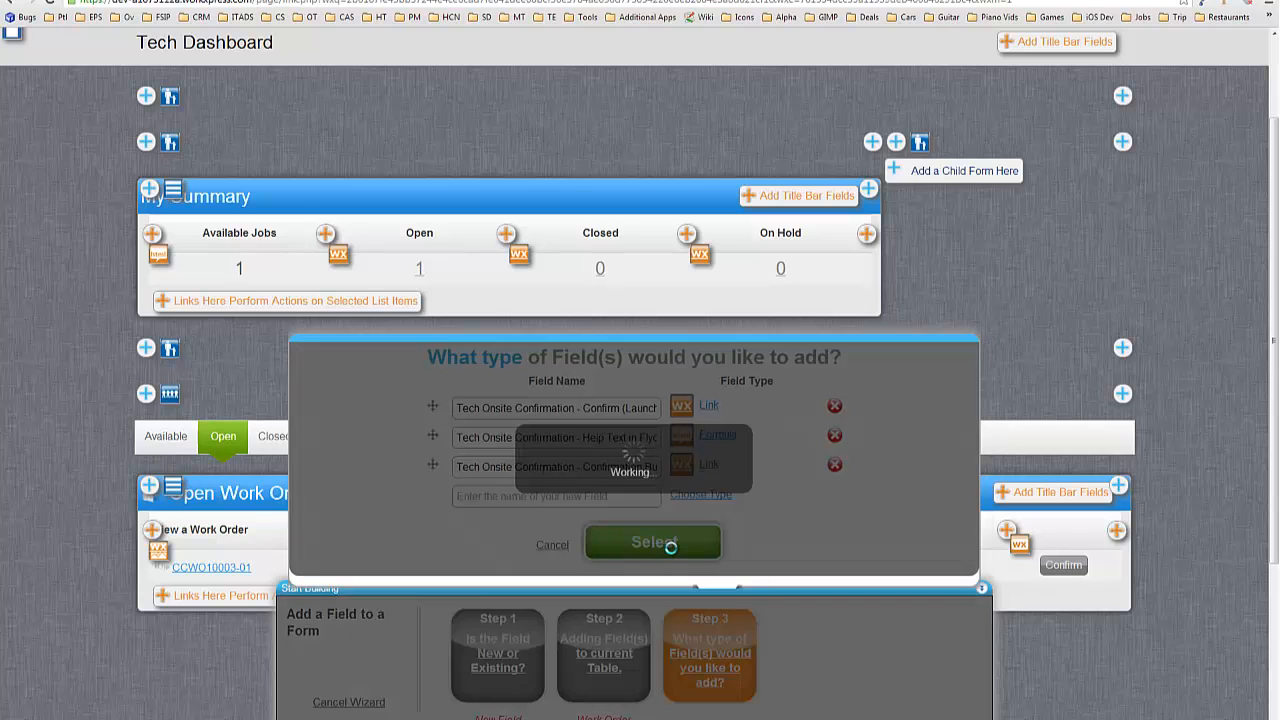
# Switch to action editing and add a Flyout action to the Confirm link's Link is Clicked event.
pyautogui.scroll(-3, 805, 400)
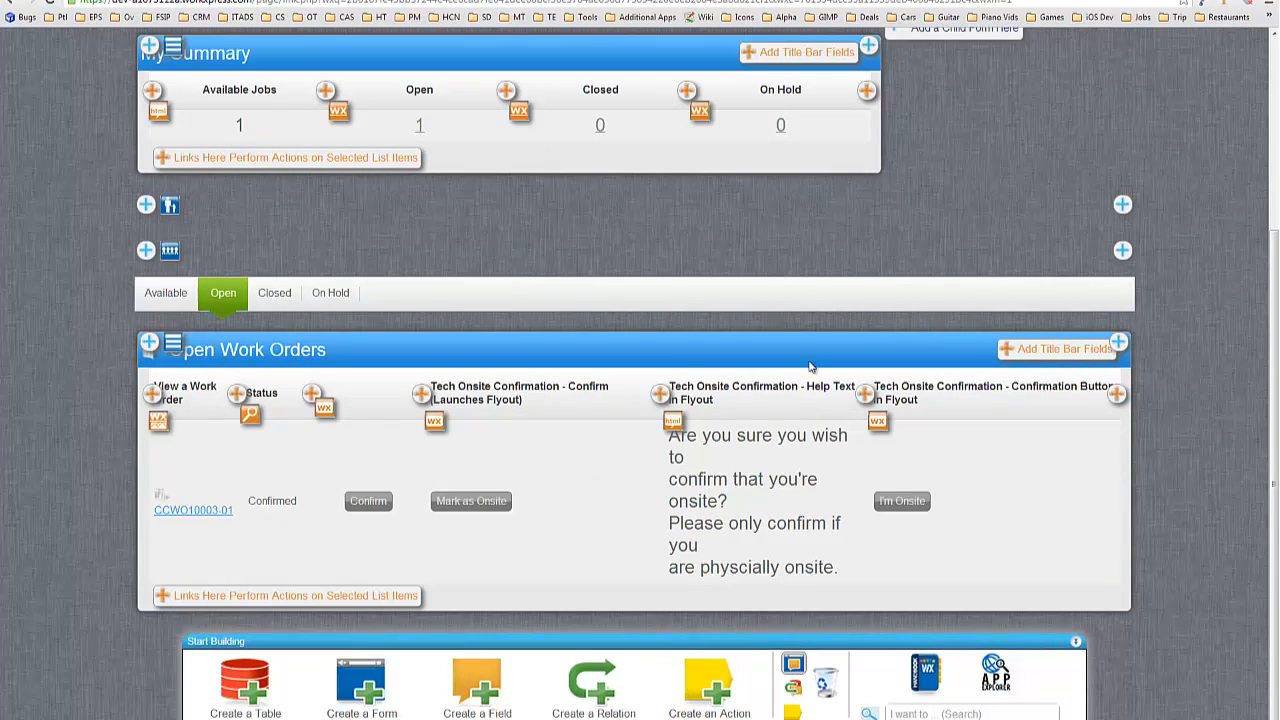
pyautogui.click(795, 712)
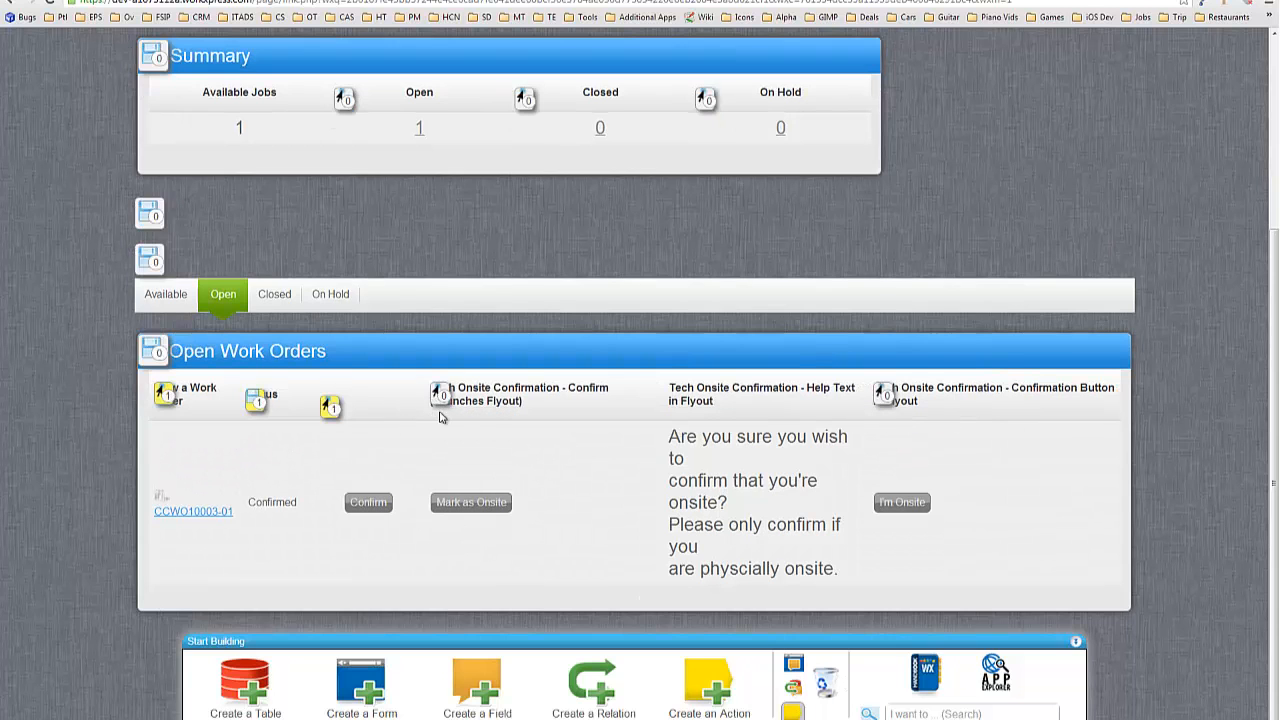
pyautogui.moveTo(904, 382); pyautogui.dragTo(363, 67)
pyautogui.doubleClick(363, 67)
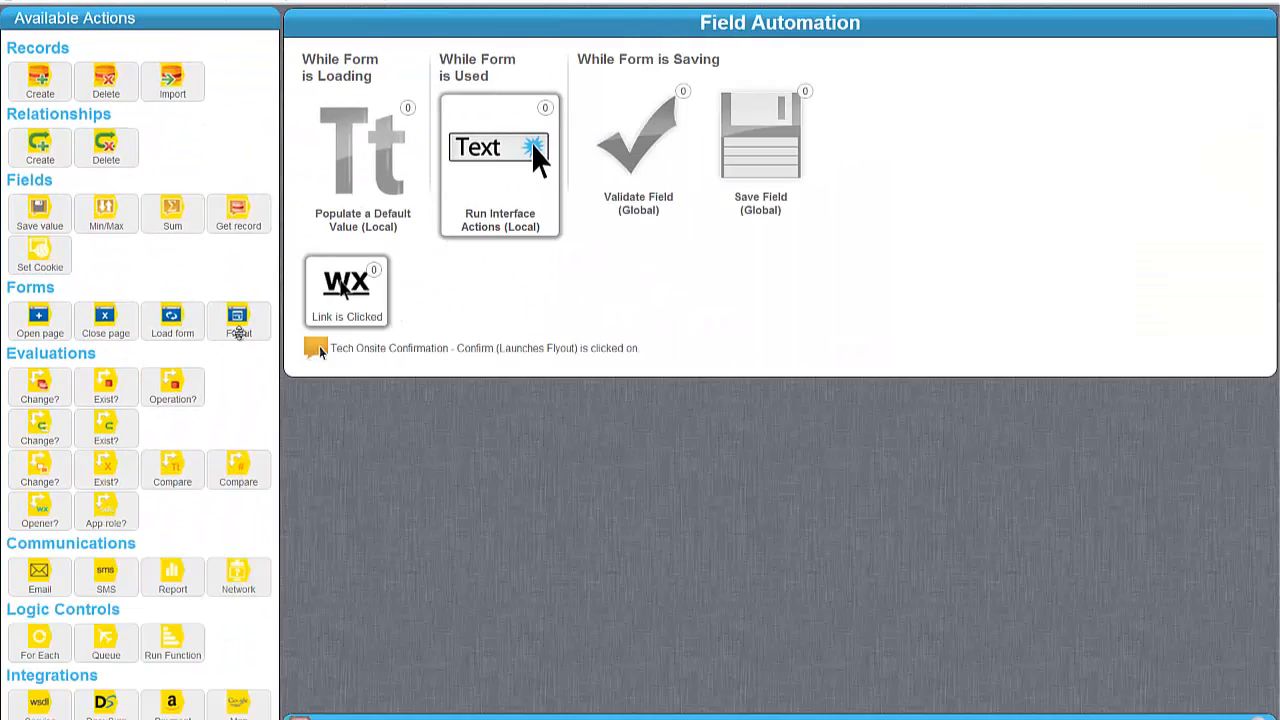
pyautogui.moveTo(238, 325); pyautogui.dragTo(586, 366)
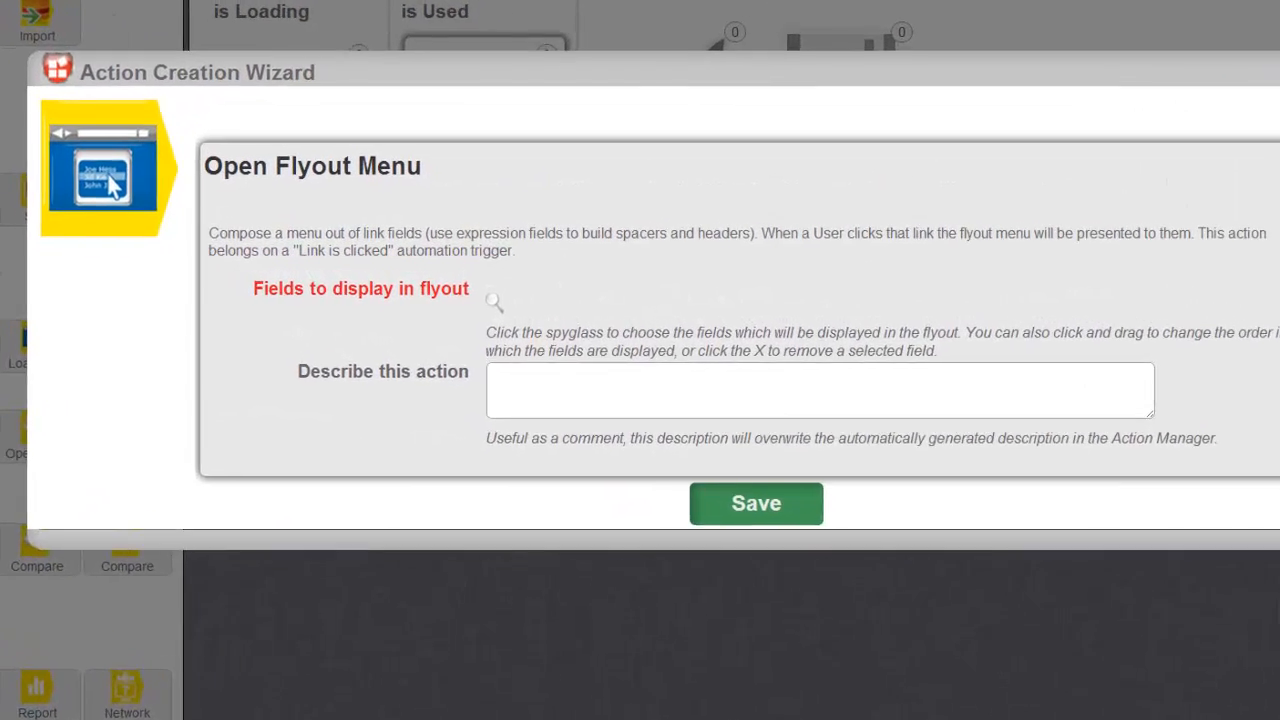
# Filter the flyout's field search to labels starting with 'tech on'.
pyautogui.click(506, 288)
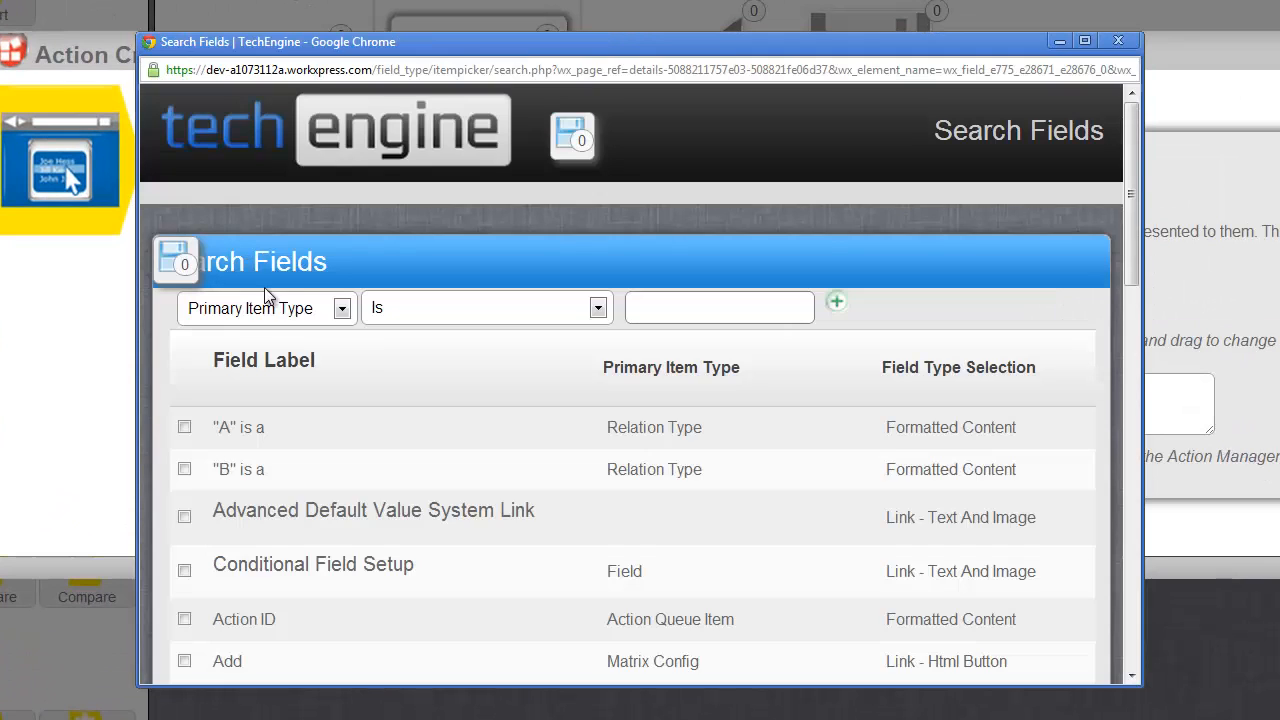
pyautogui.click(265, 308)
pyautogui.click(270, 355)
pyautogui.click(487, 309)
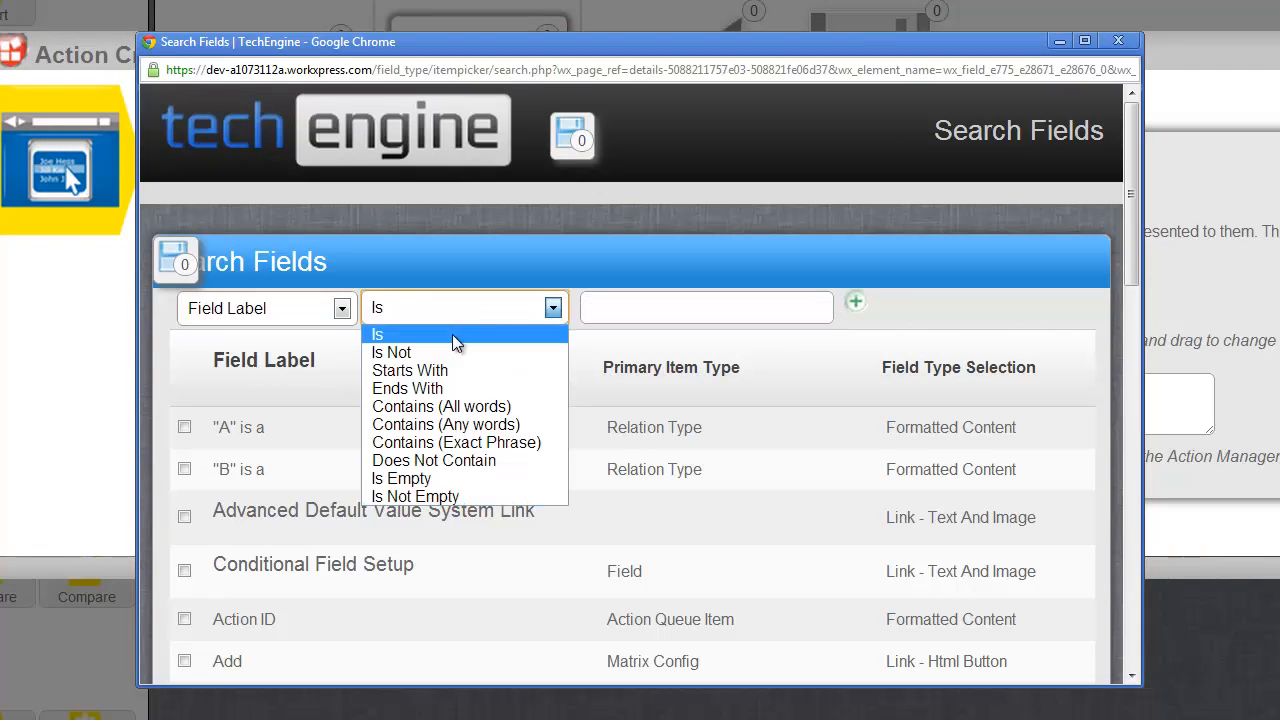
pyautogui.click(400, 371)
pyautogui.click(659, 305)
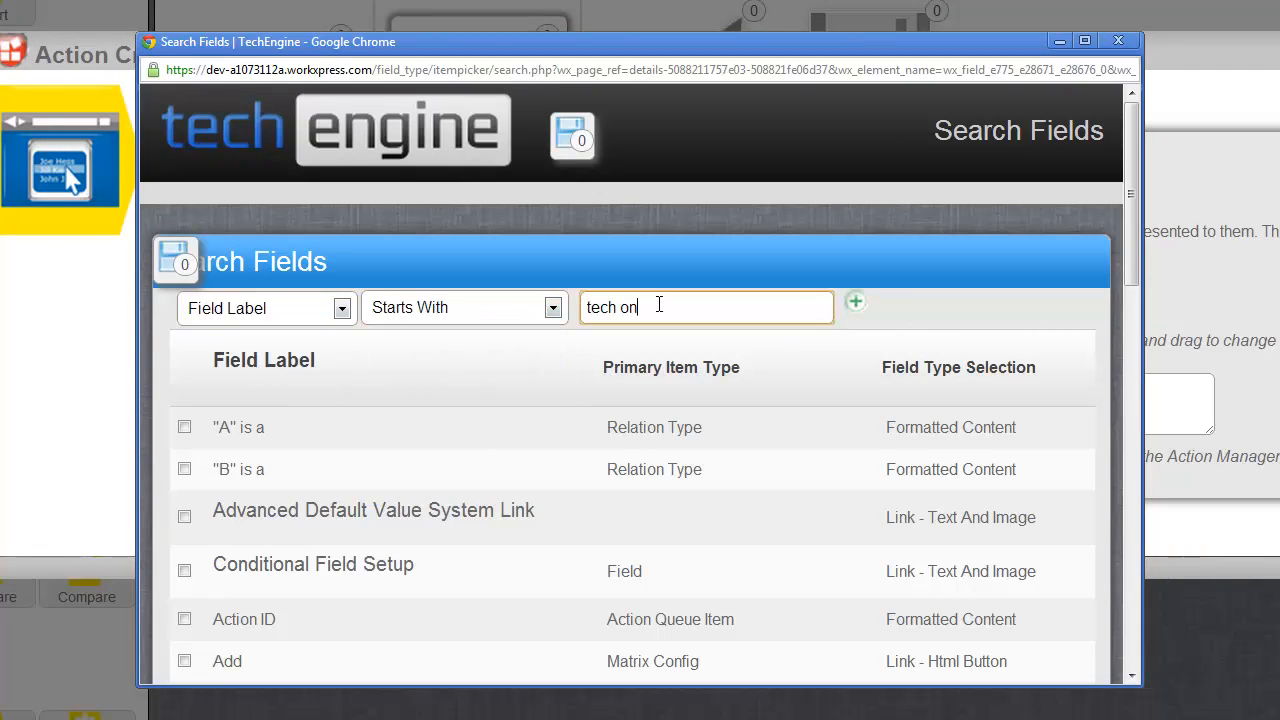
pyautogui.write('tech on')
pyautogui.press('Return')
# Show Help Text in Flyout and Confirmation Button in Flyout in the flyout and save the action.
pyautogui.scroll(-1, 207, 405)
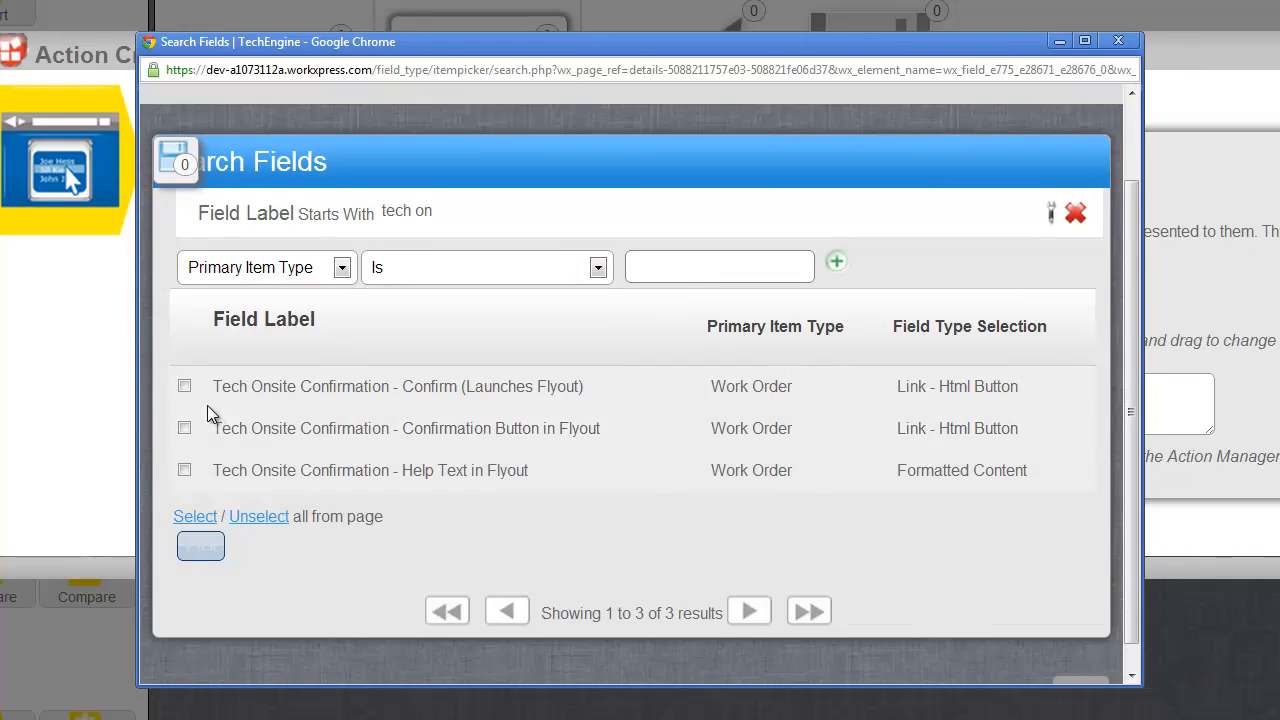
pyautogui.click(184, 470)
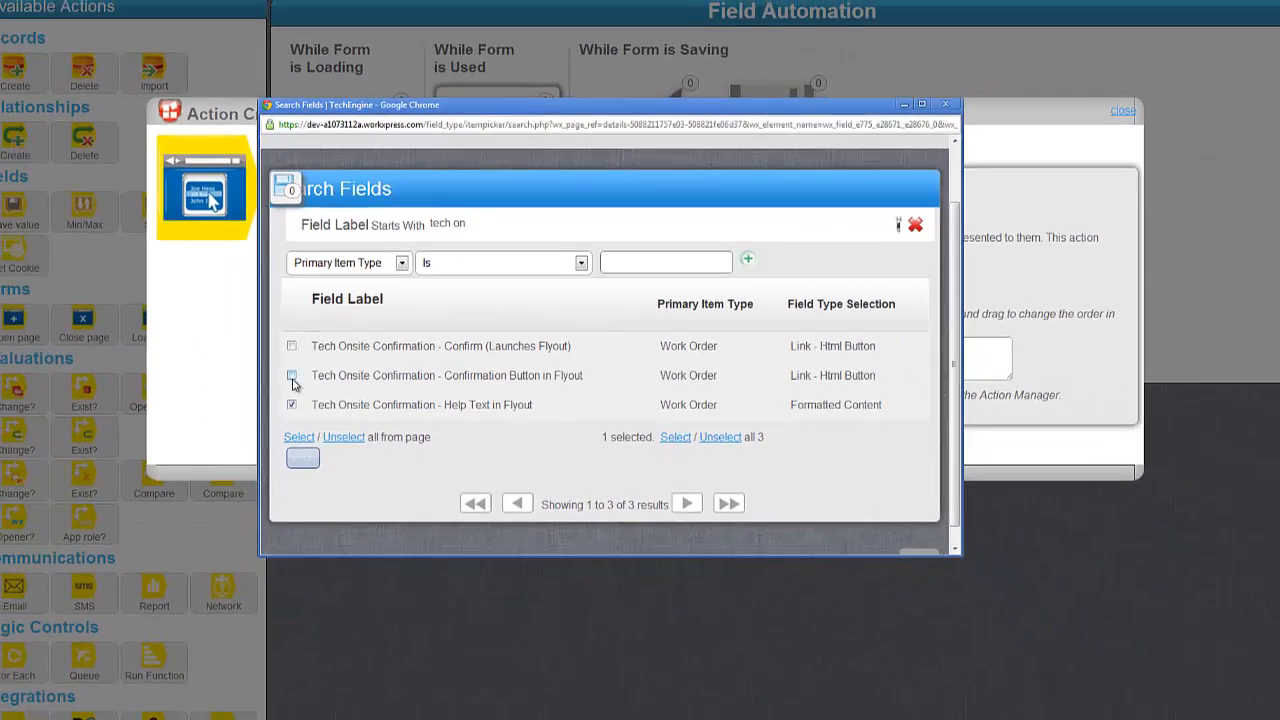
pyautogui.click(291, 376)
pyautogui.click(302, 458)
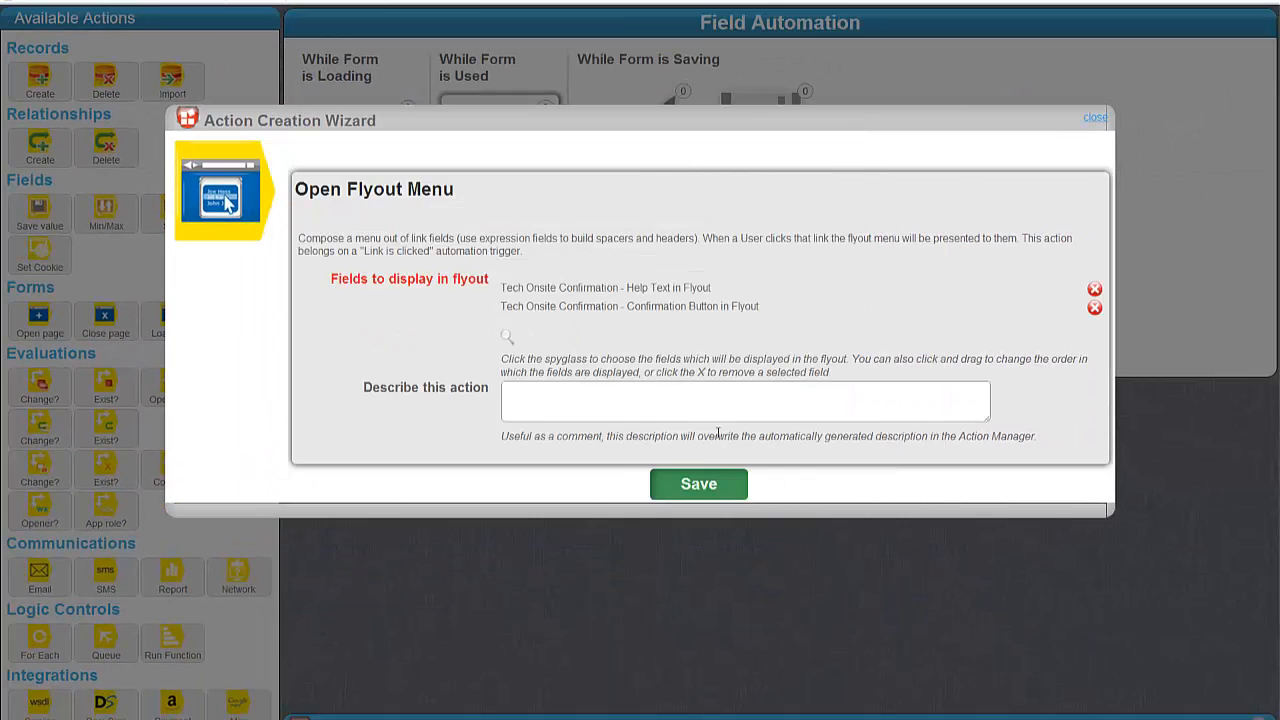
pyautogui.click(699, 487)
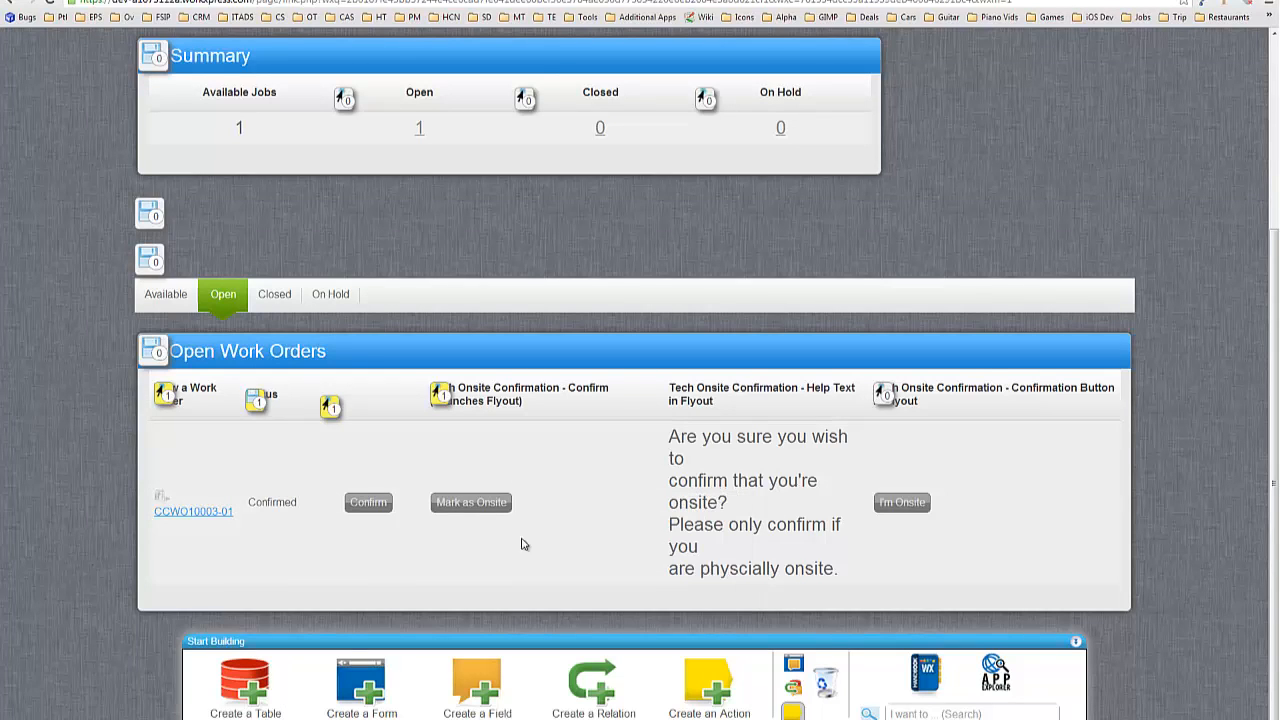
pyautogui.click(884, 395)
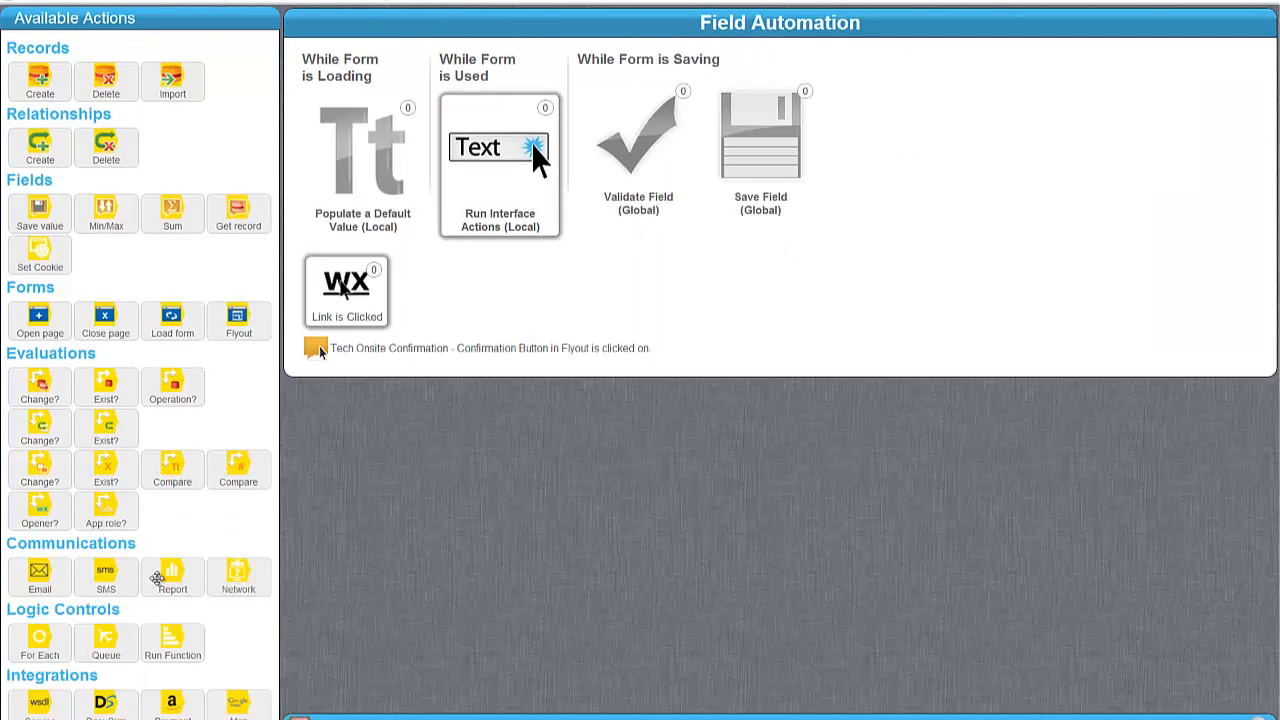
# Make the button's click run a new function named 'Tech Onsite Confirmation'.
pyautogui.moveTo(172, 640); pyautogui.dragTo(416, 372)
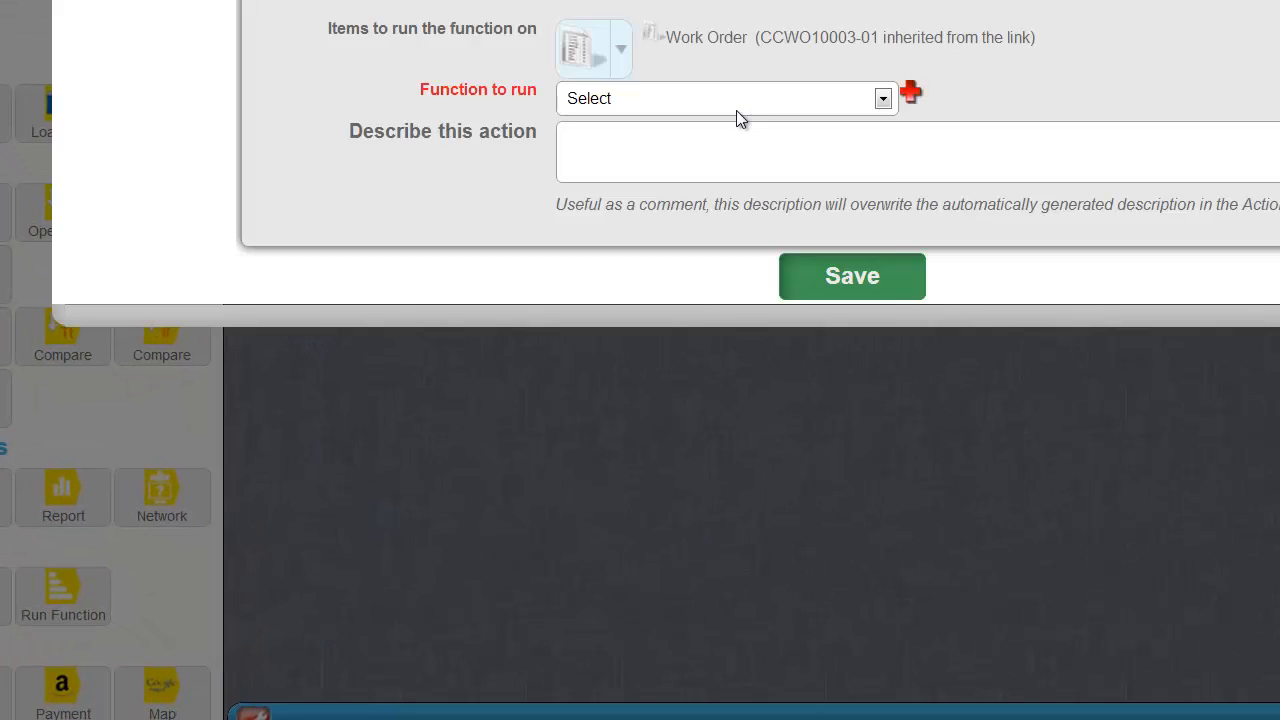
pyautogui.click(737, 97)
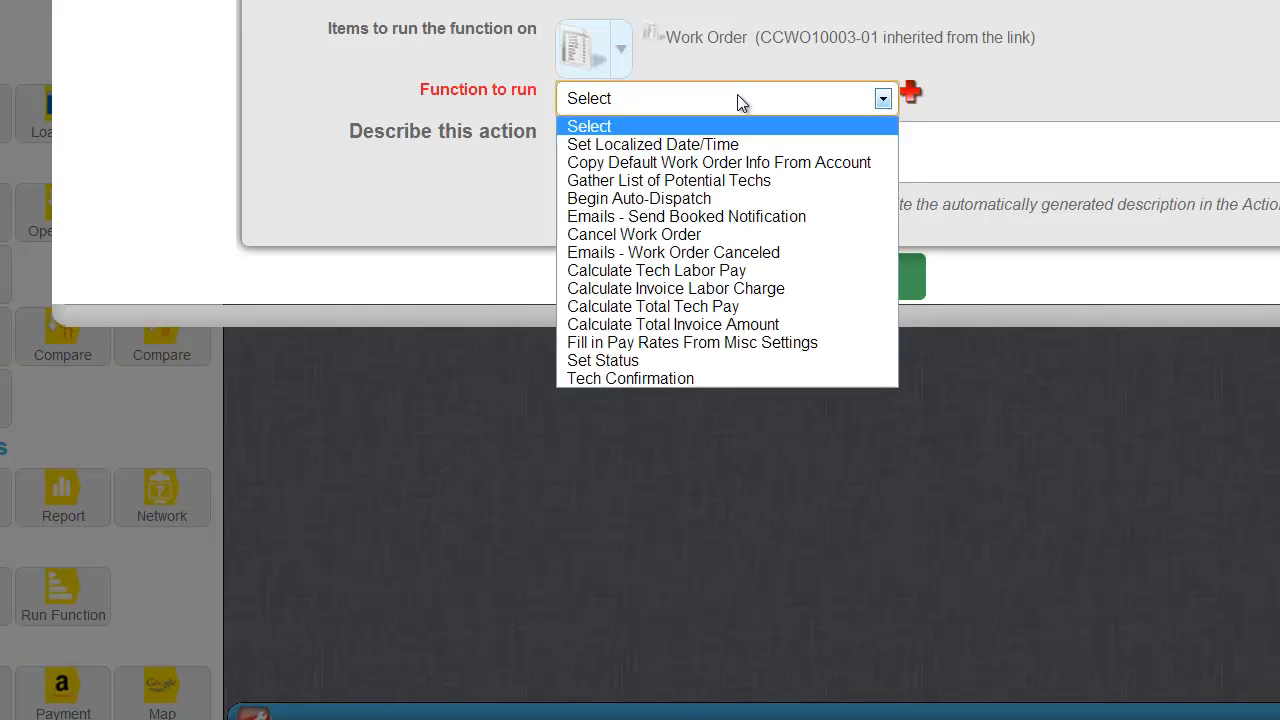
pyautogui.click(737, 96)
pyautogui.click(909, 95)
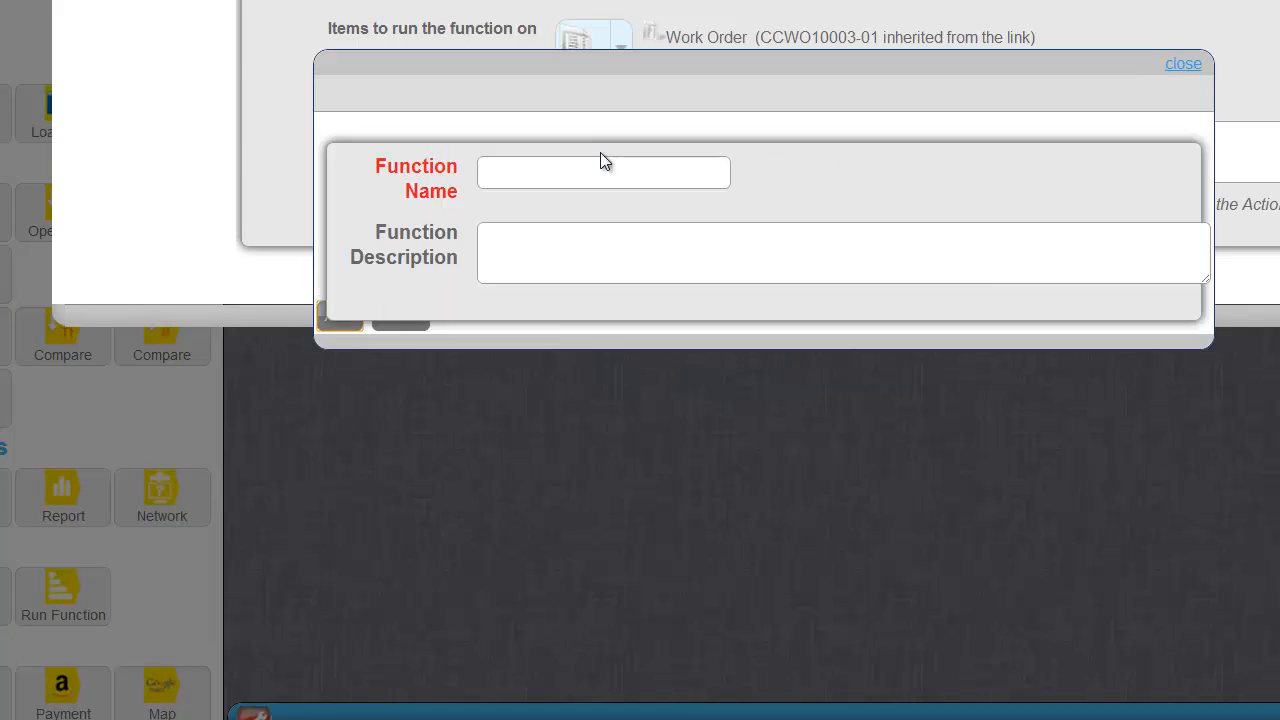
pyautogui.write('Tech Onsi')
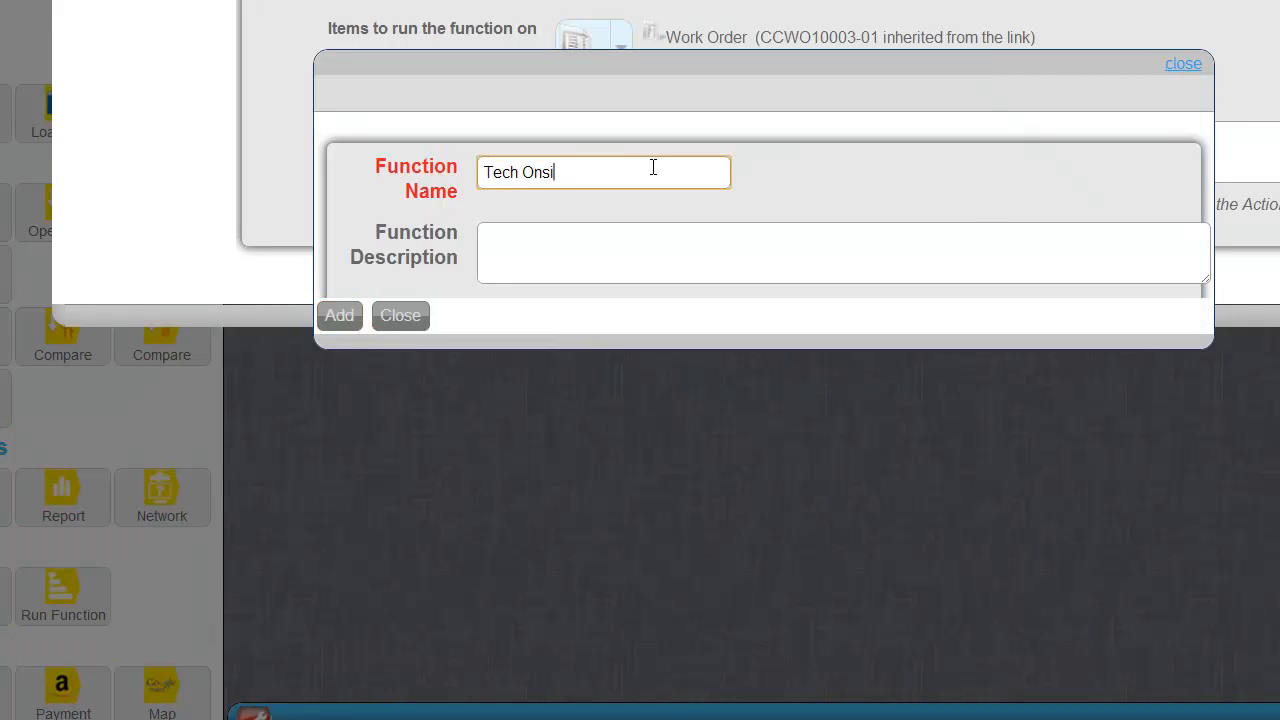
pyautogui.write('te Confirmation')
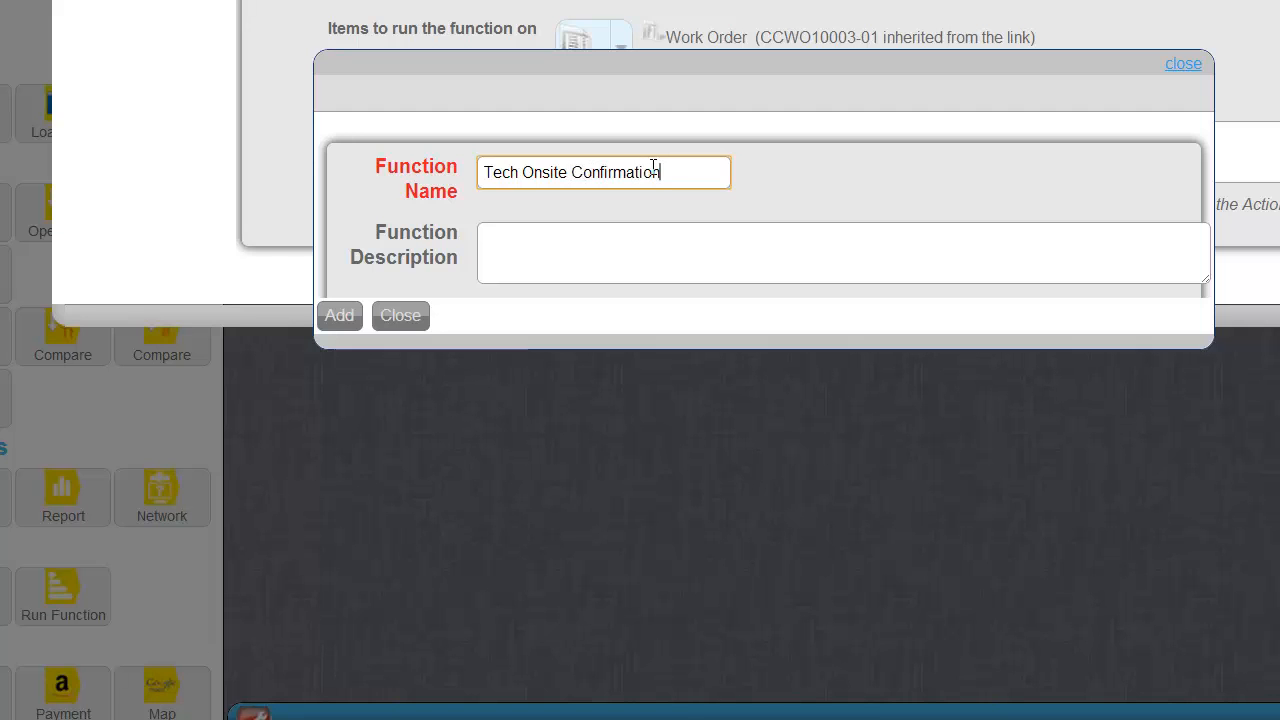
pyautogui.click(336, 316)
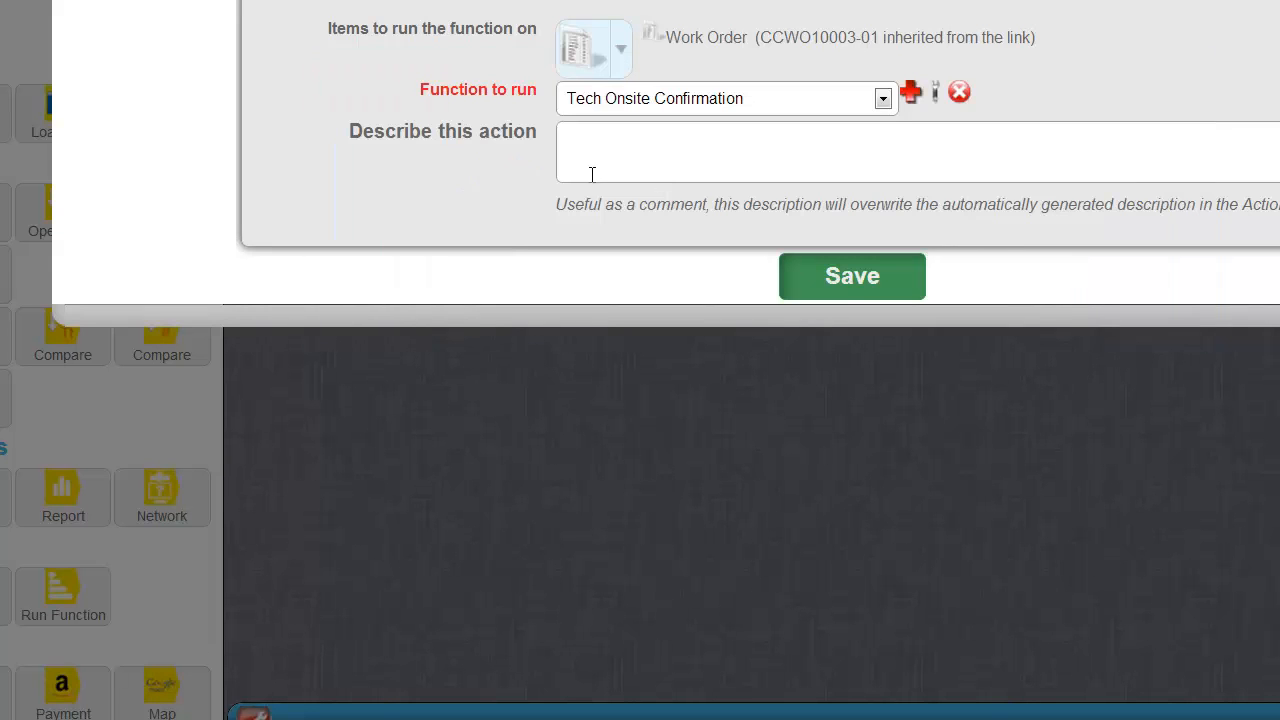
pyautogui.click(840, 285)
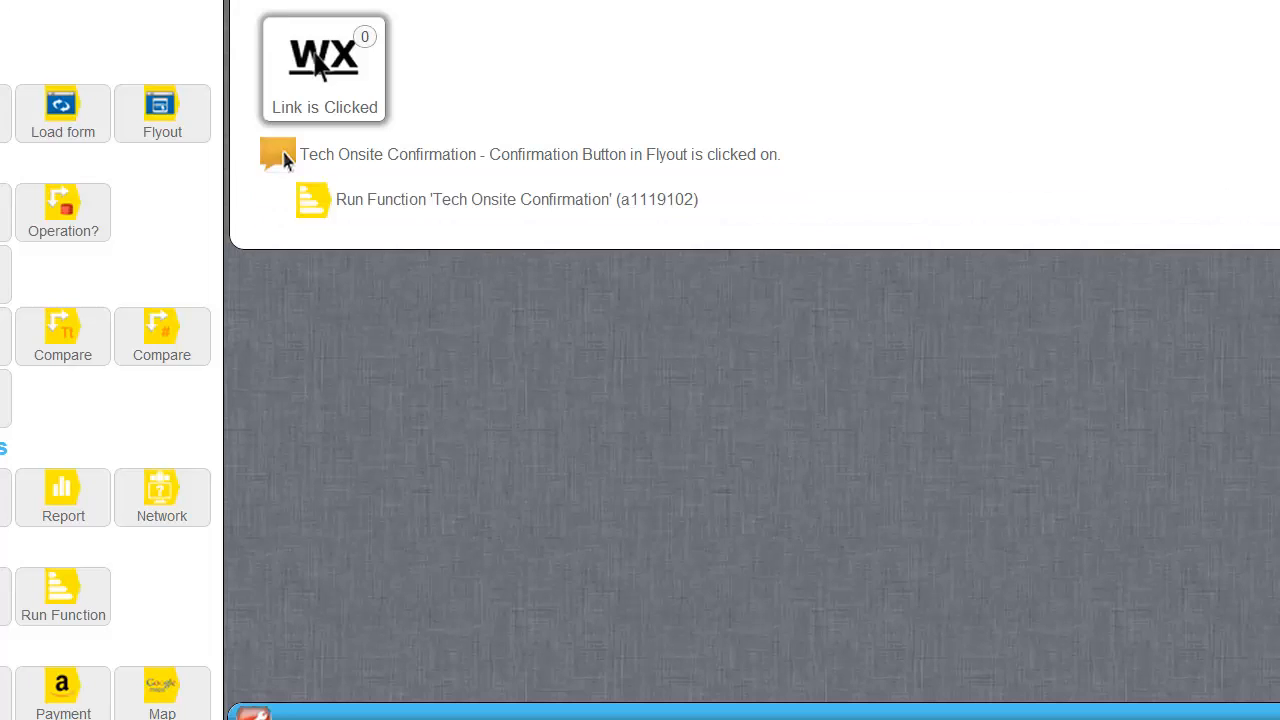
# Add a Load form step that reloads the Current List Row after the function.
pyautogui.moveTo(415, 242); pyautogui.dragTo(405, 231)
pyautogui.click(645, 42)
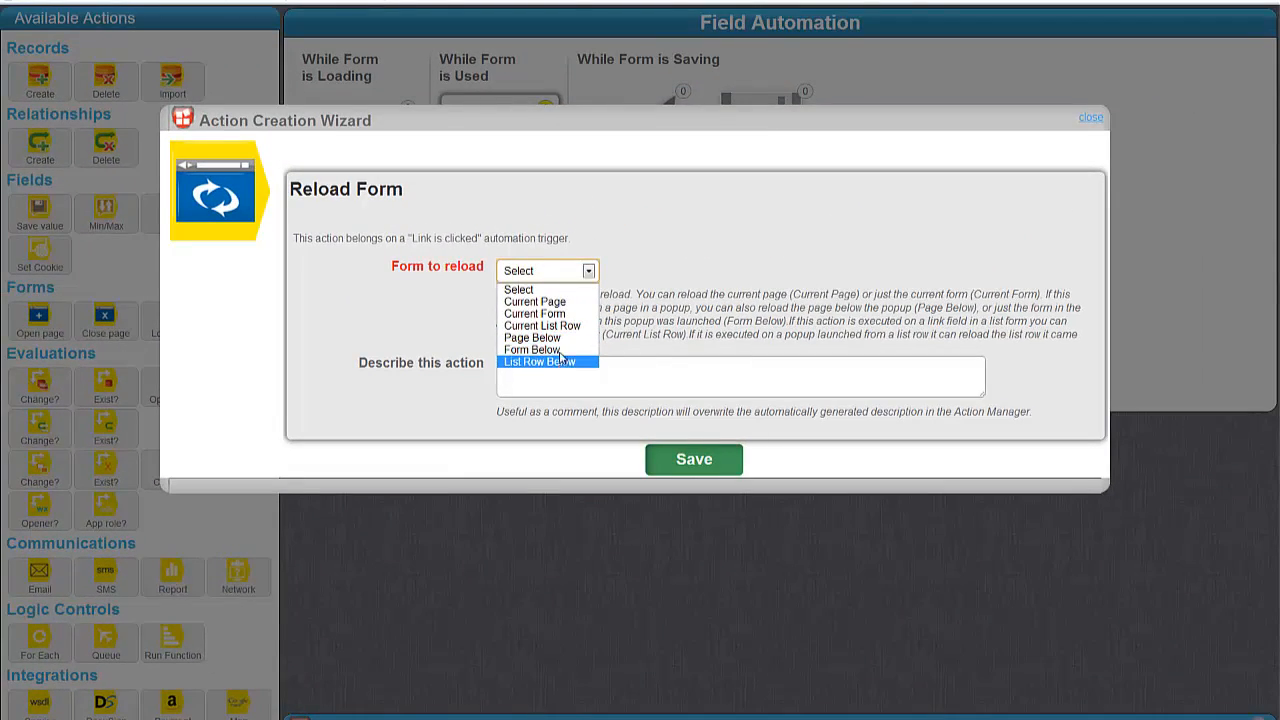
pyautogui.click(542, 325)
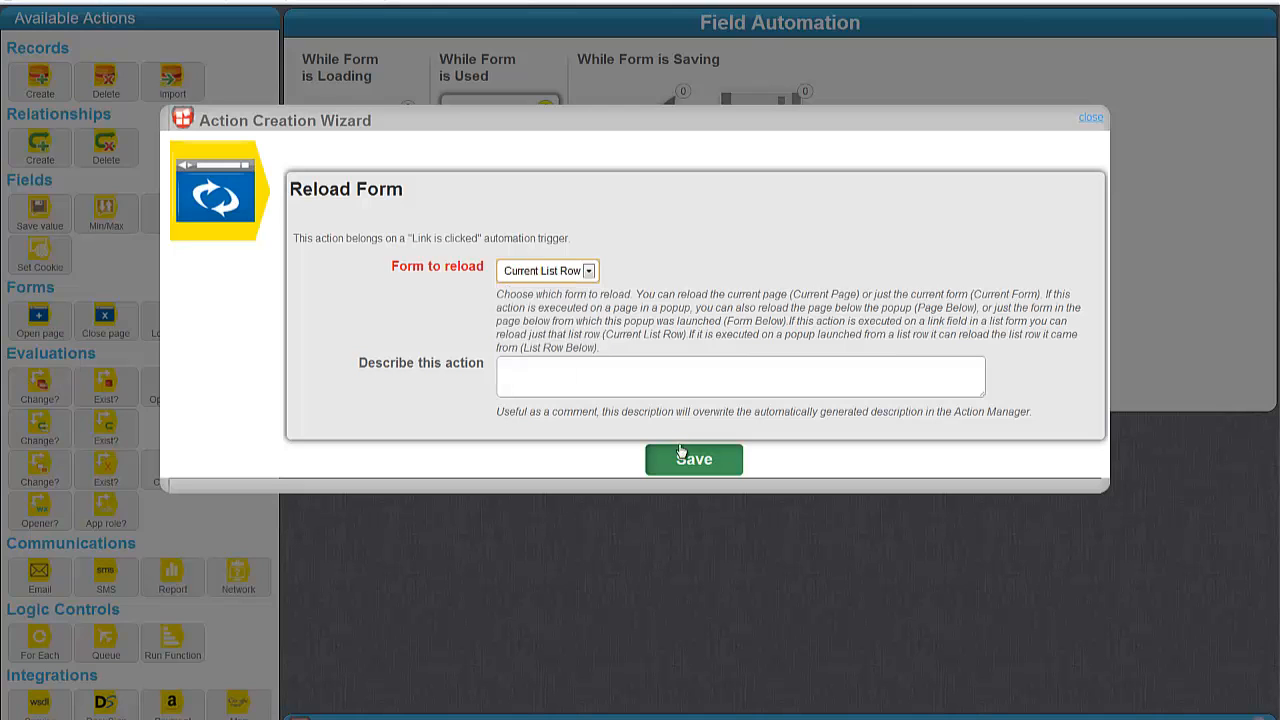
pyautogui.click(694, 458)
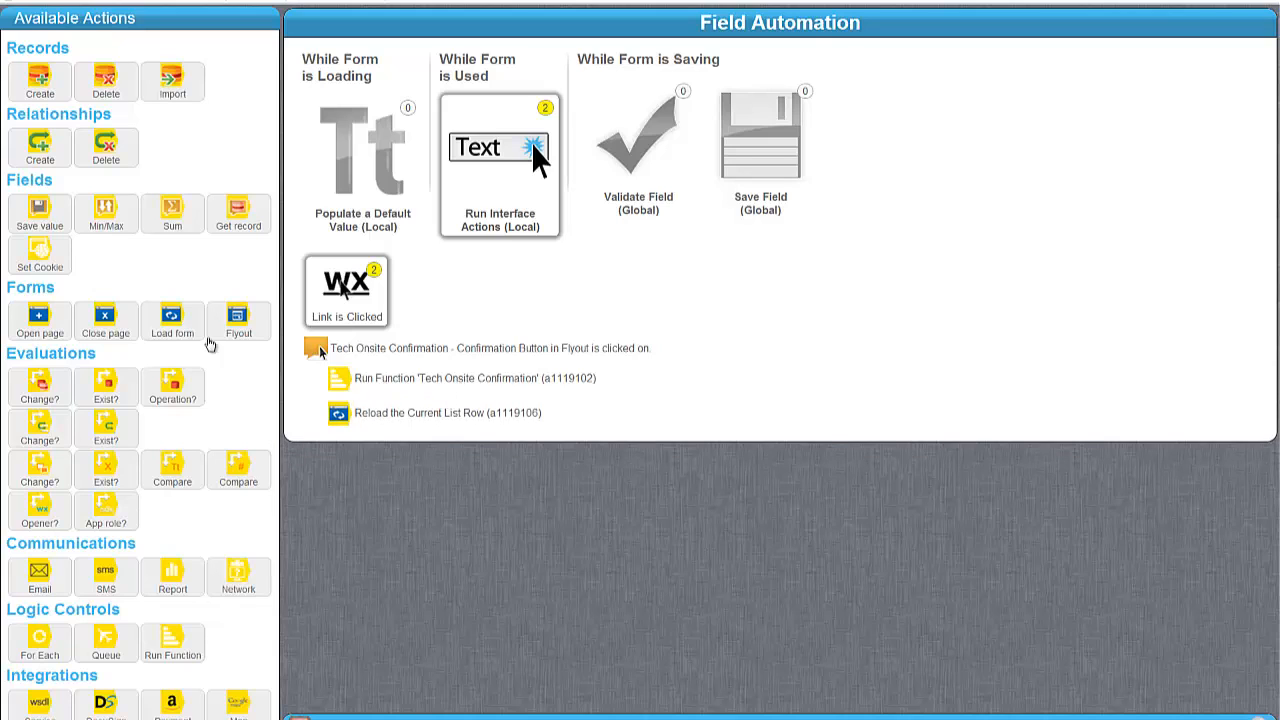
pyautogui.moveTo(52, 206); pyautogui.dragTo(457, 399)
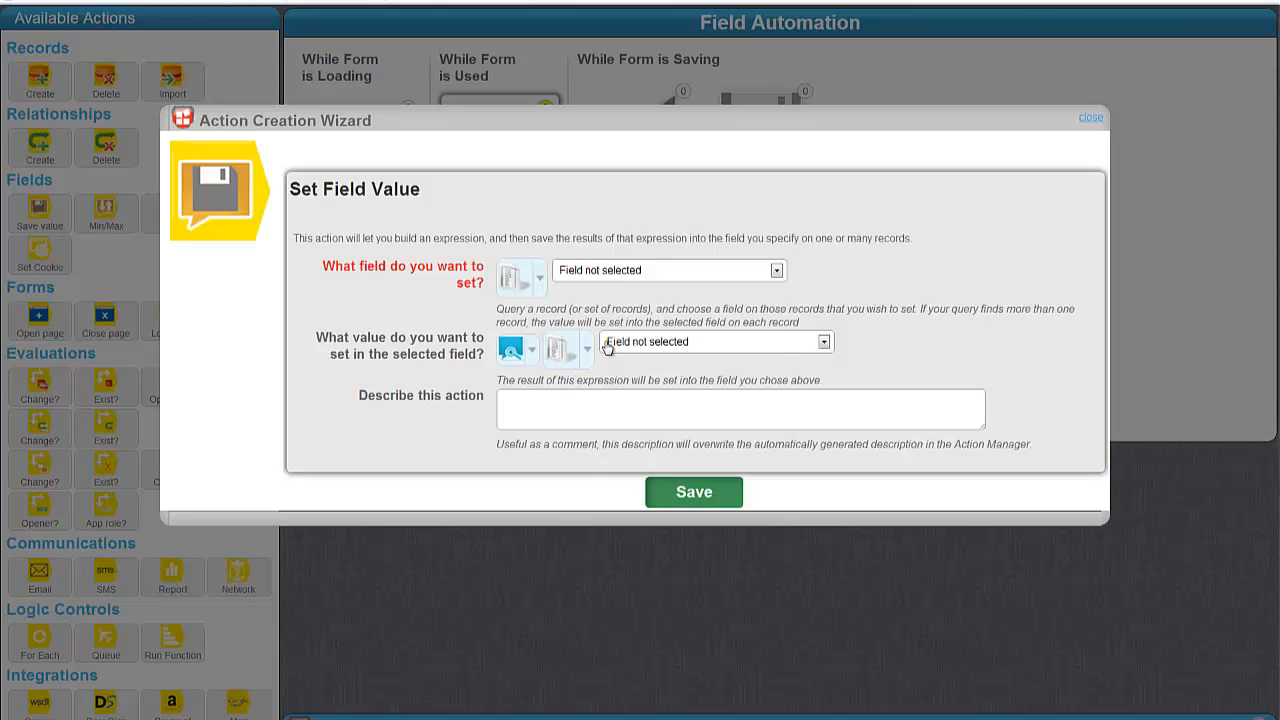
# Have the Save Value action set Date/Time Marked Onsite to NOW().
pyautogui.click(640, 271)
pyautogui.scroll(-2, 655, 313)
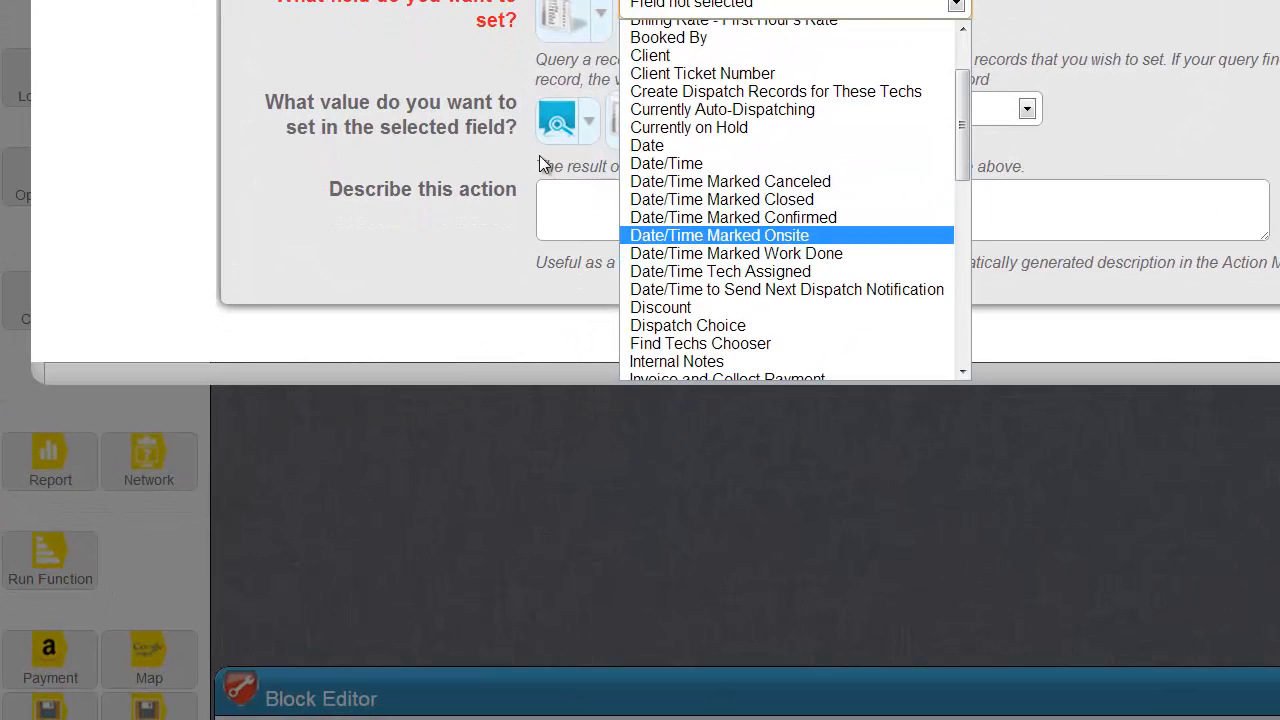
pyautogui.click(719, 236)
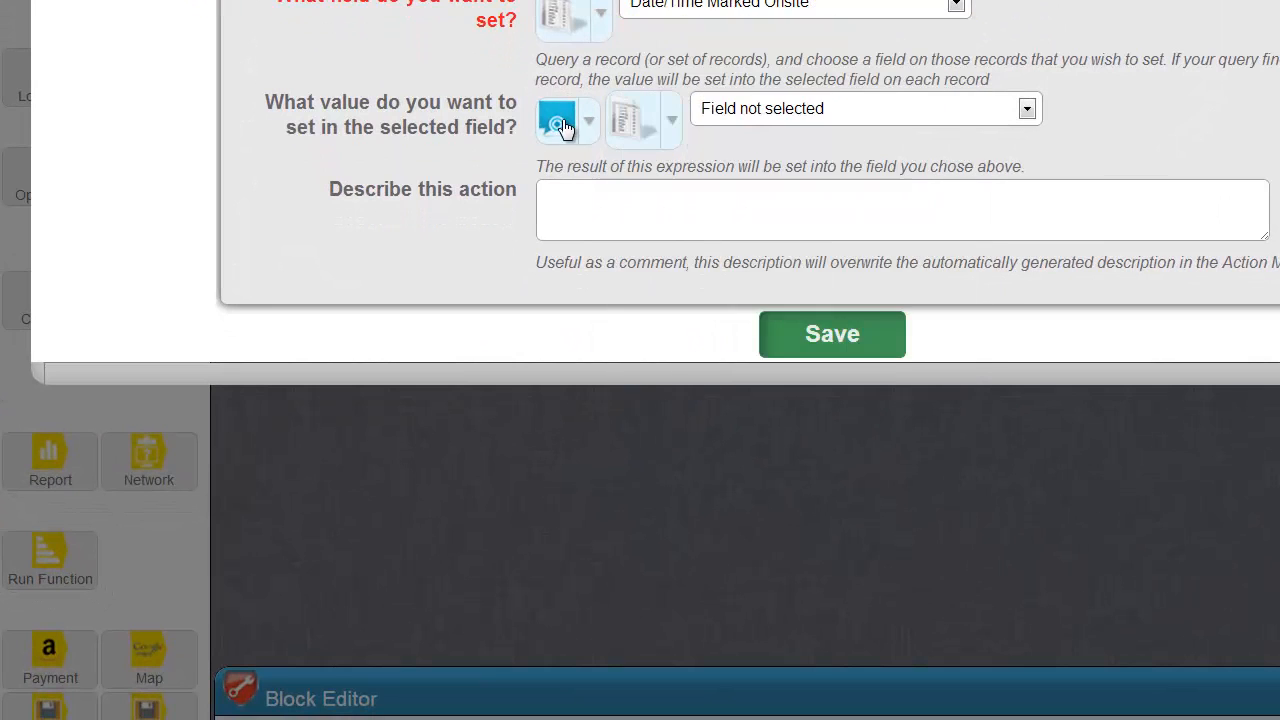
pyautogui.click(563, 123)
pyautogui.moveTo(702, 237)
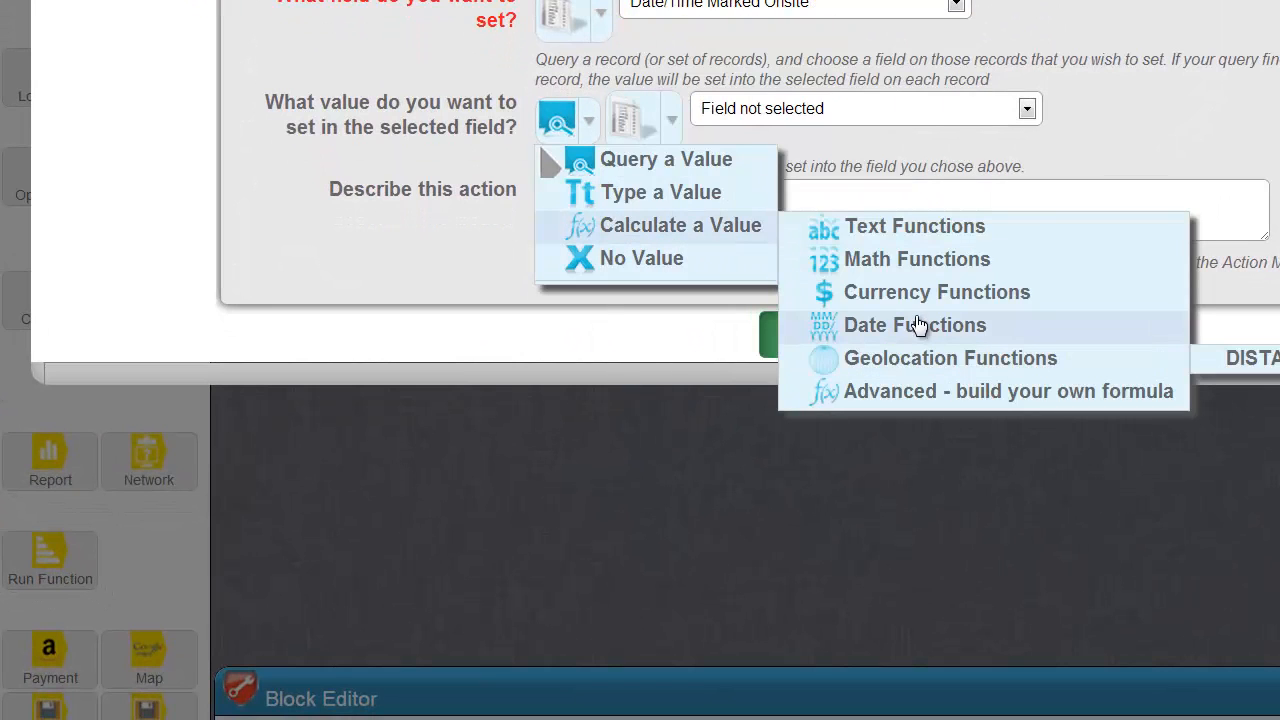
pyautogui.moveTo(917, 334)
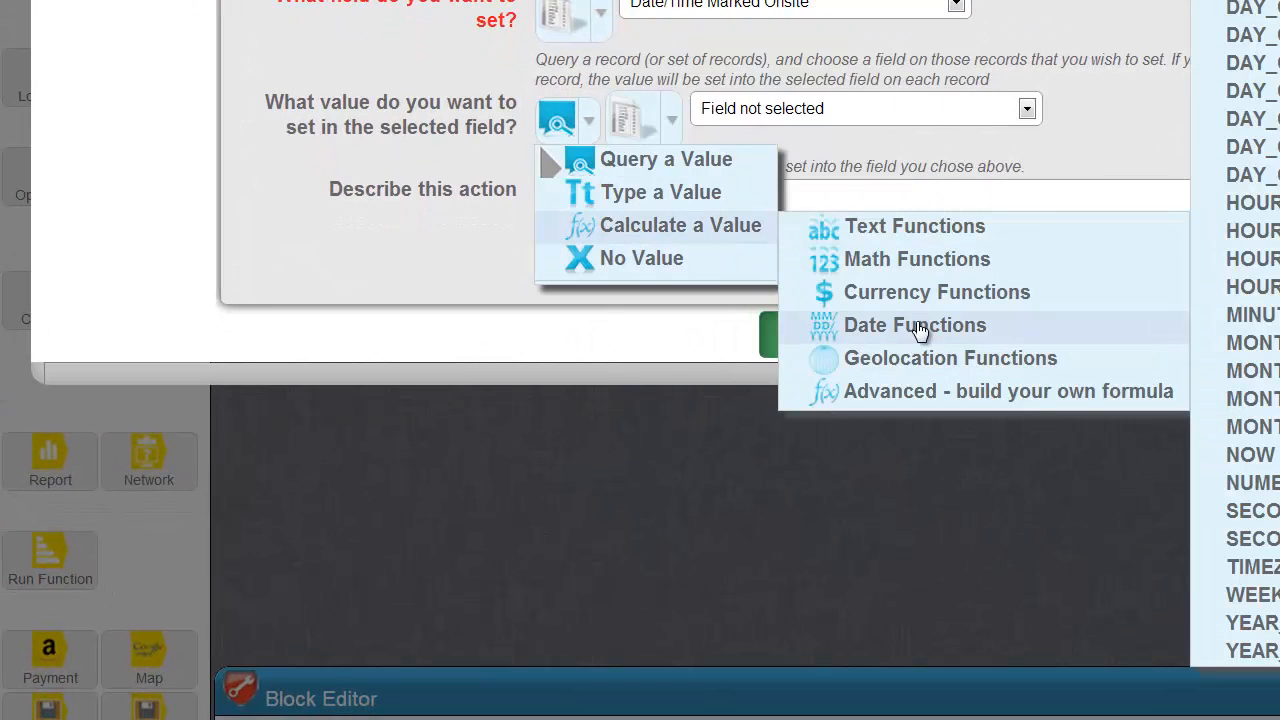
pyautogui.click(1258, 456)
pyautogui.click(163, 571)
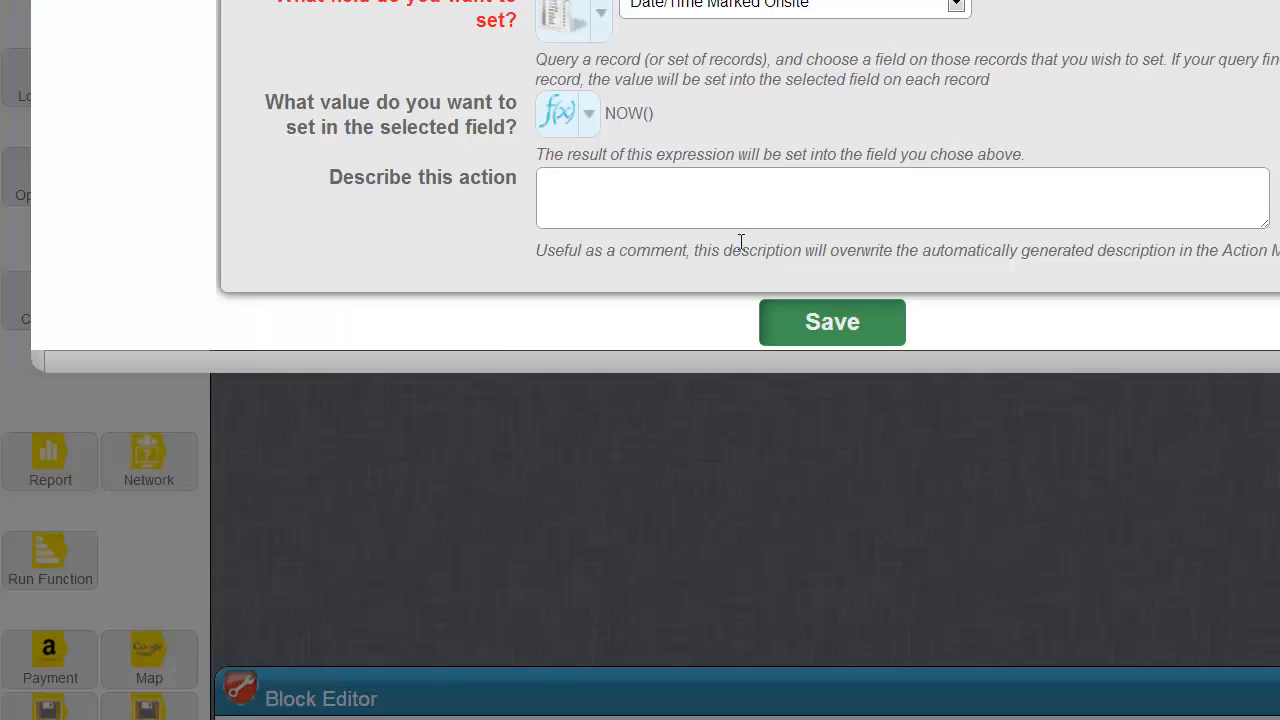
# Describe it as 'date/time marked onsite = NOW' and add a Run Function step running Set Status.
pyautogui.click(733, 211)
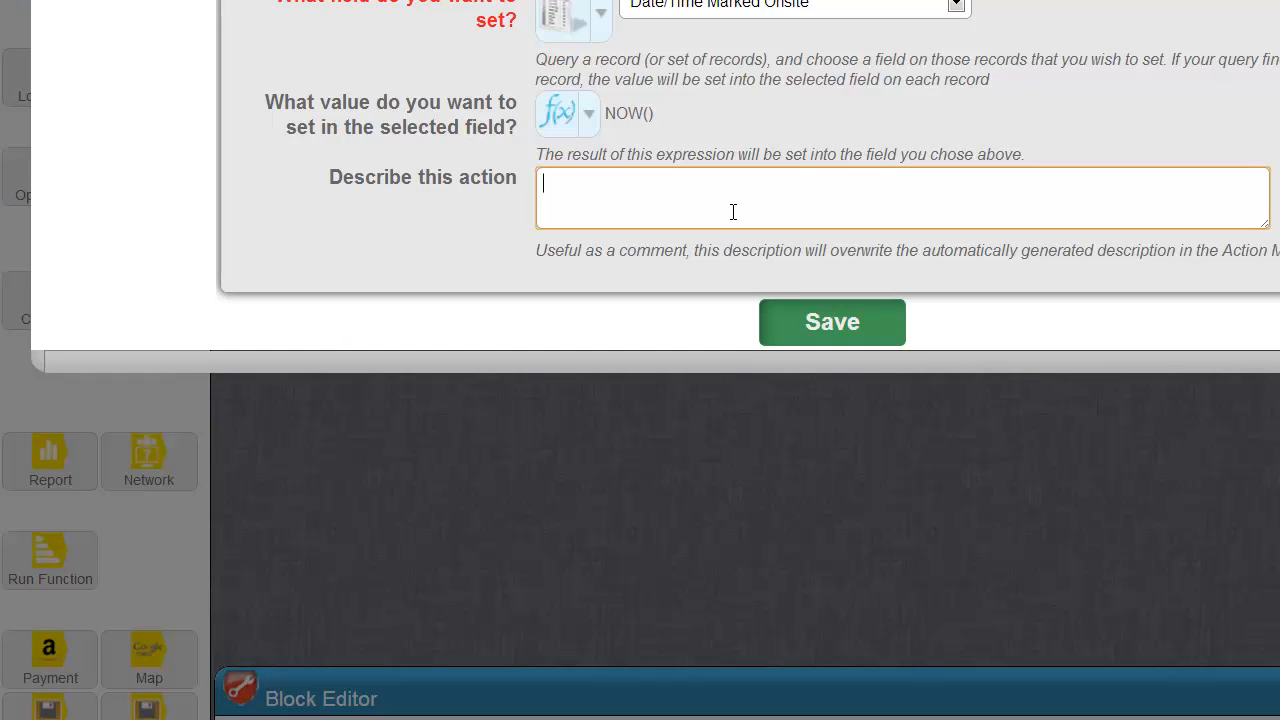
pyautogui.write('date/time marked on')
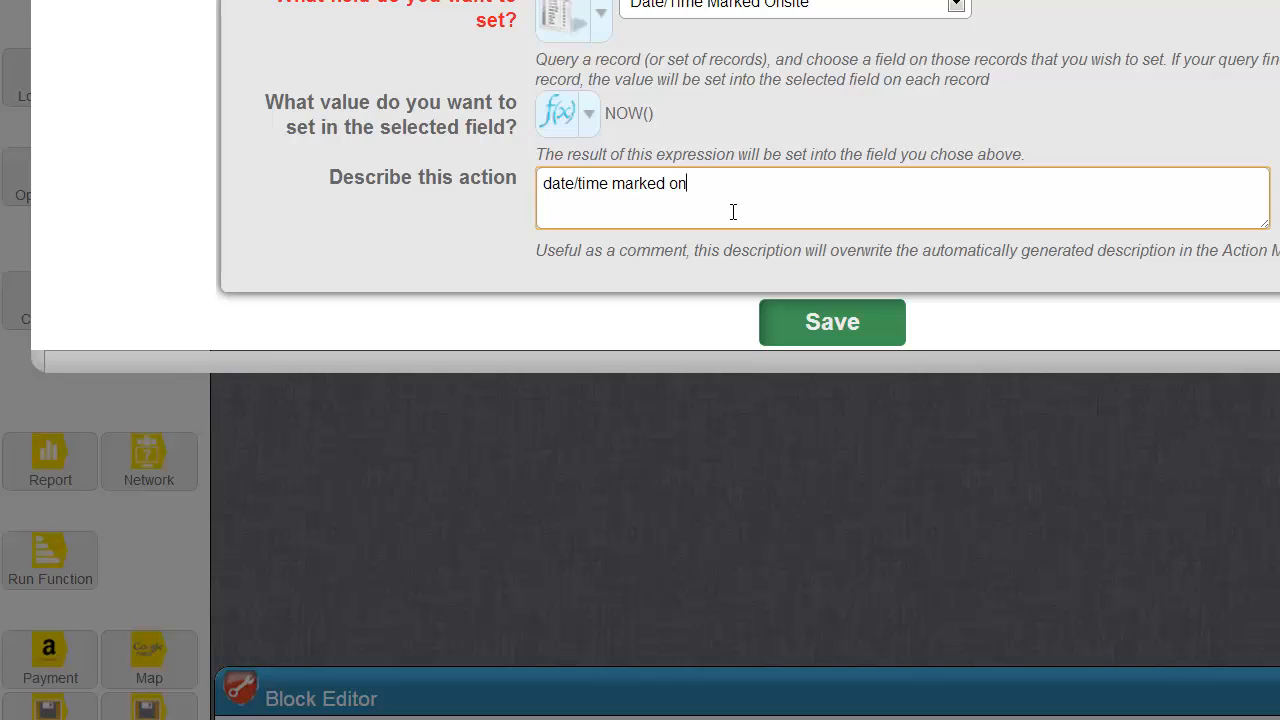
pyautogui.write('site = NOW')
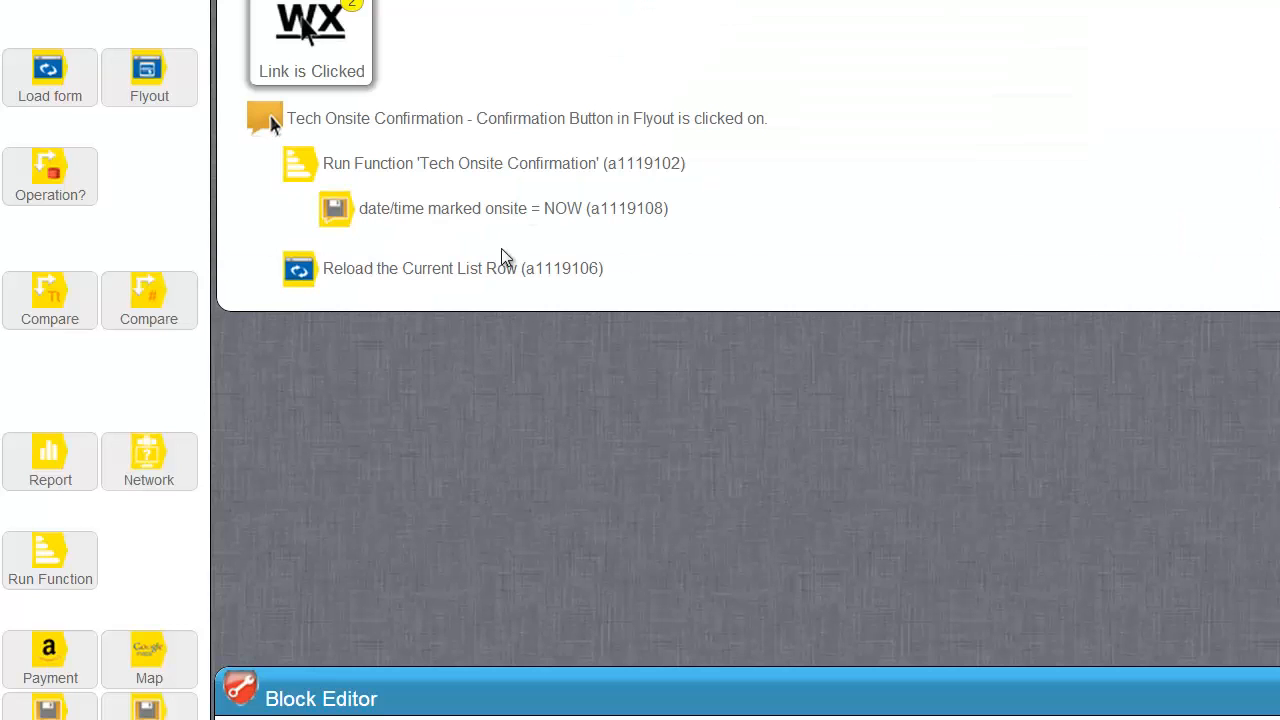
pyautogui.moveTo(45, 555); pyautogui.dragTo(430, 250)
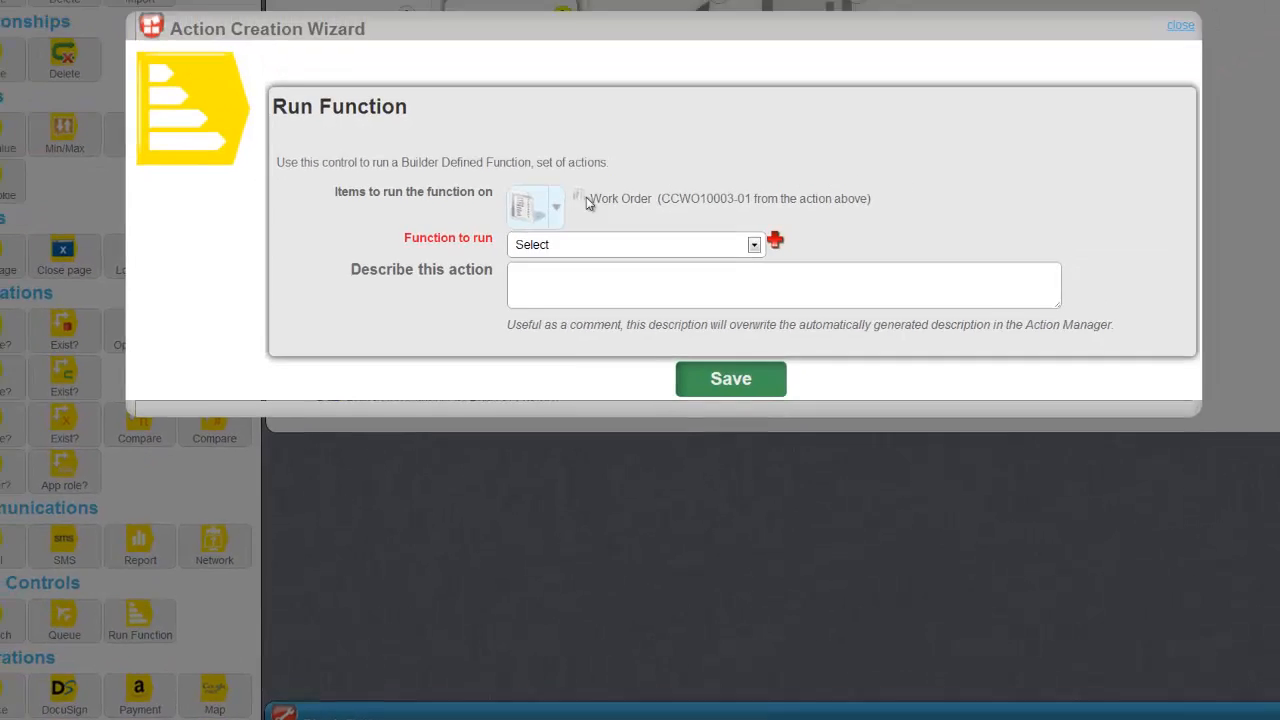
pyautogui.click(610, 311)
pyautogui.click(530, 485)
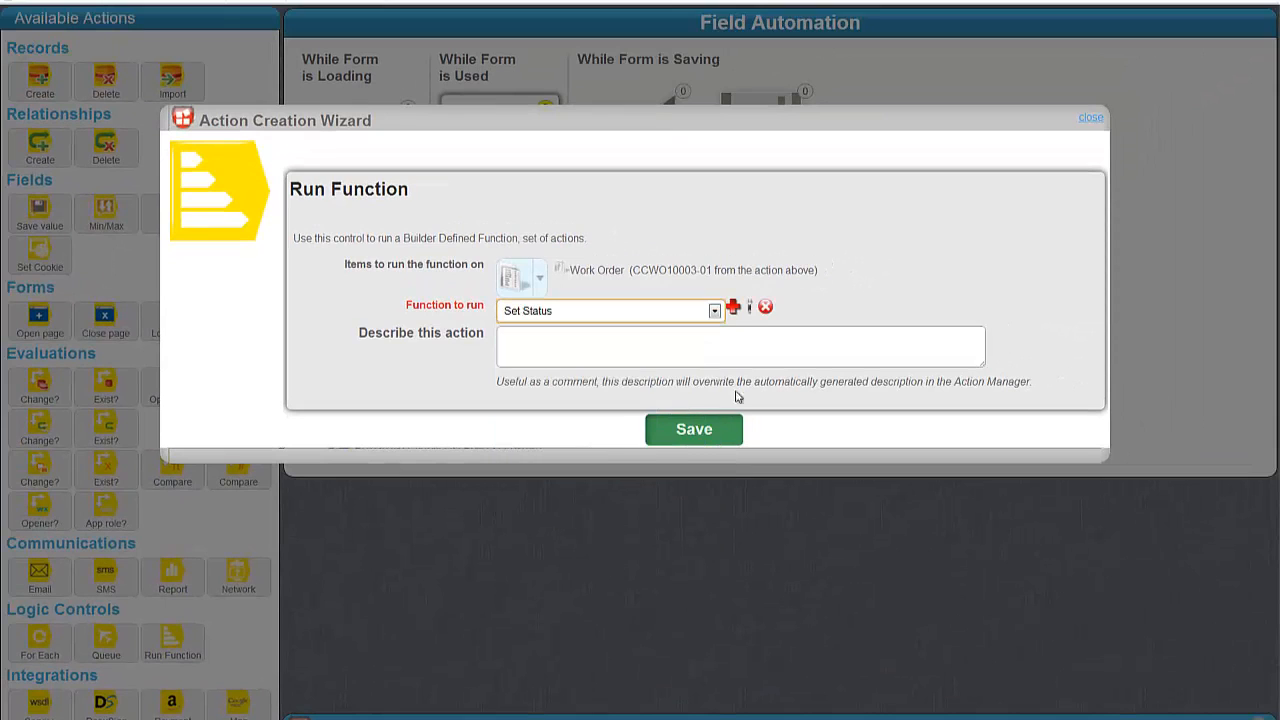
pyautogui.click(700, 431)
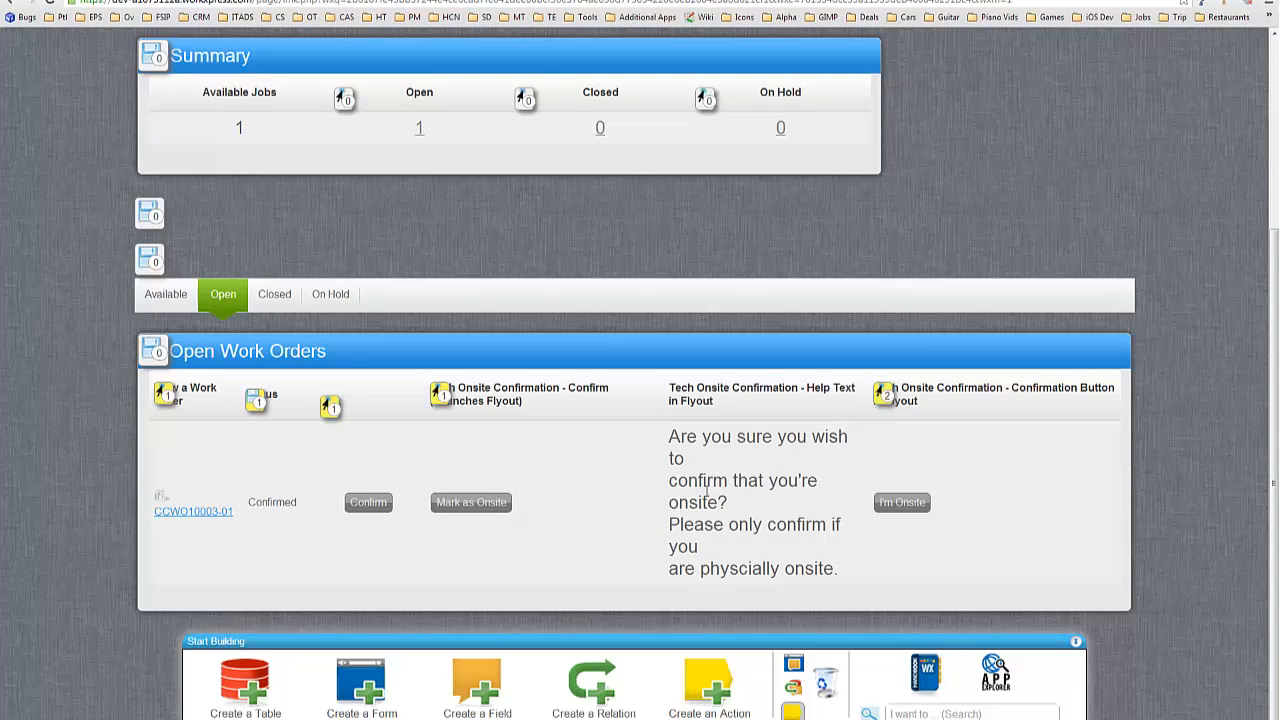
# Confirm onsite on the test work order via I'm Onsite, then launch the Detach or Delete wizard with D.
pyautogui.click(482, 507)
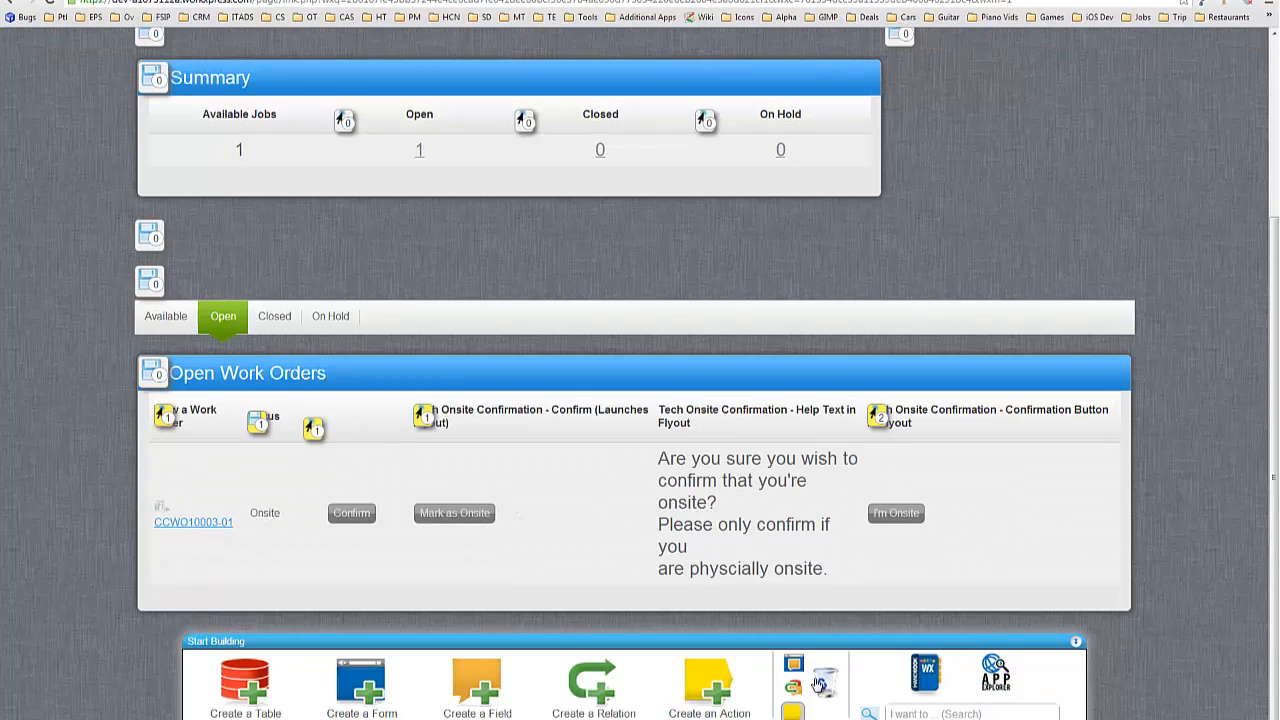
pyautogui.press('d')
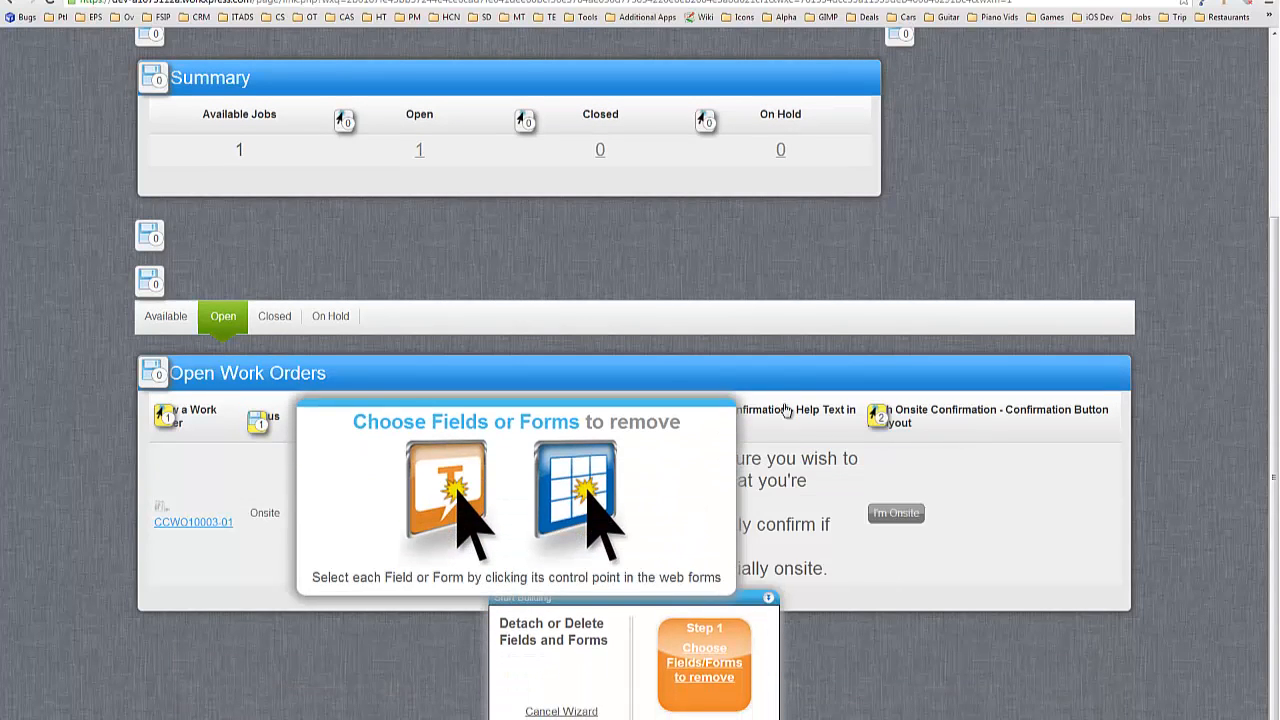
# Select the Help Text in Flyout and Confirmation Button in Flyout columns and detach them.
pyautogui.scroll(-3, 831, 180)
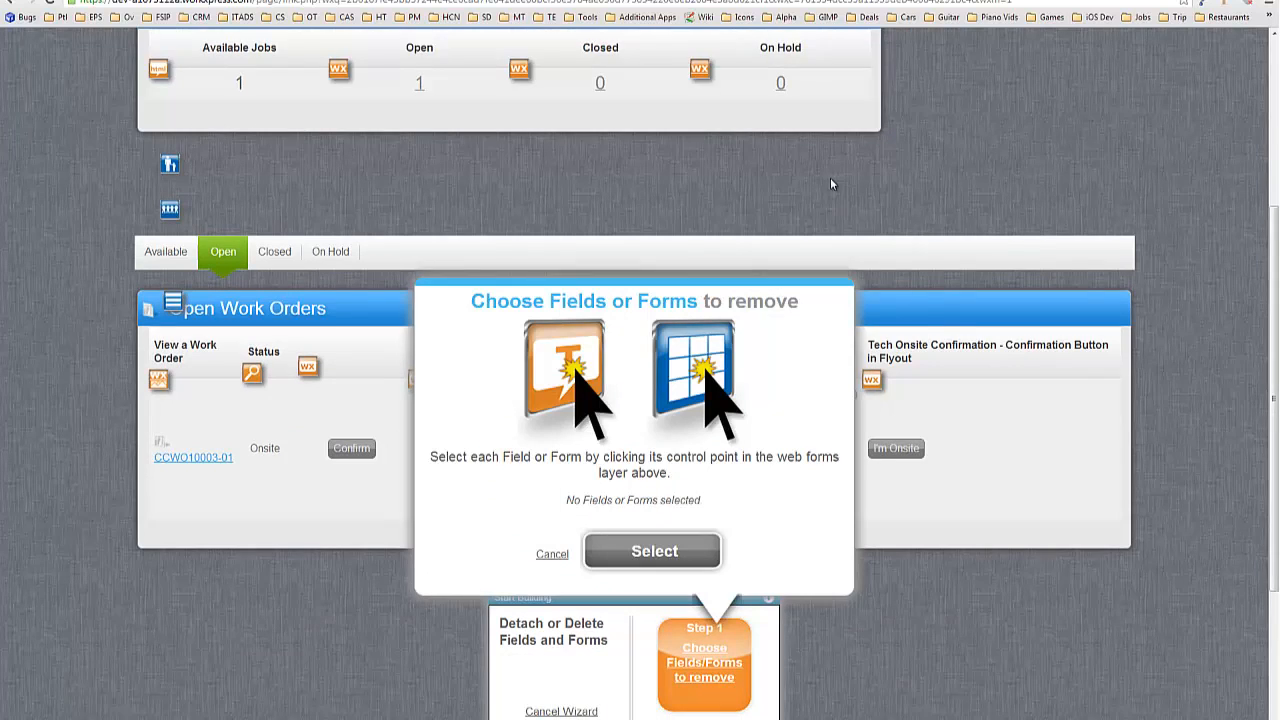
pyautogui.scroll(-1, 728, 190)
pyautogui.click(663, 180)
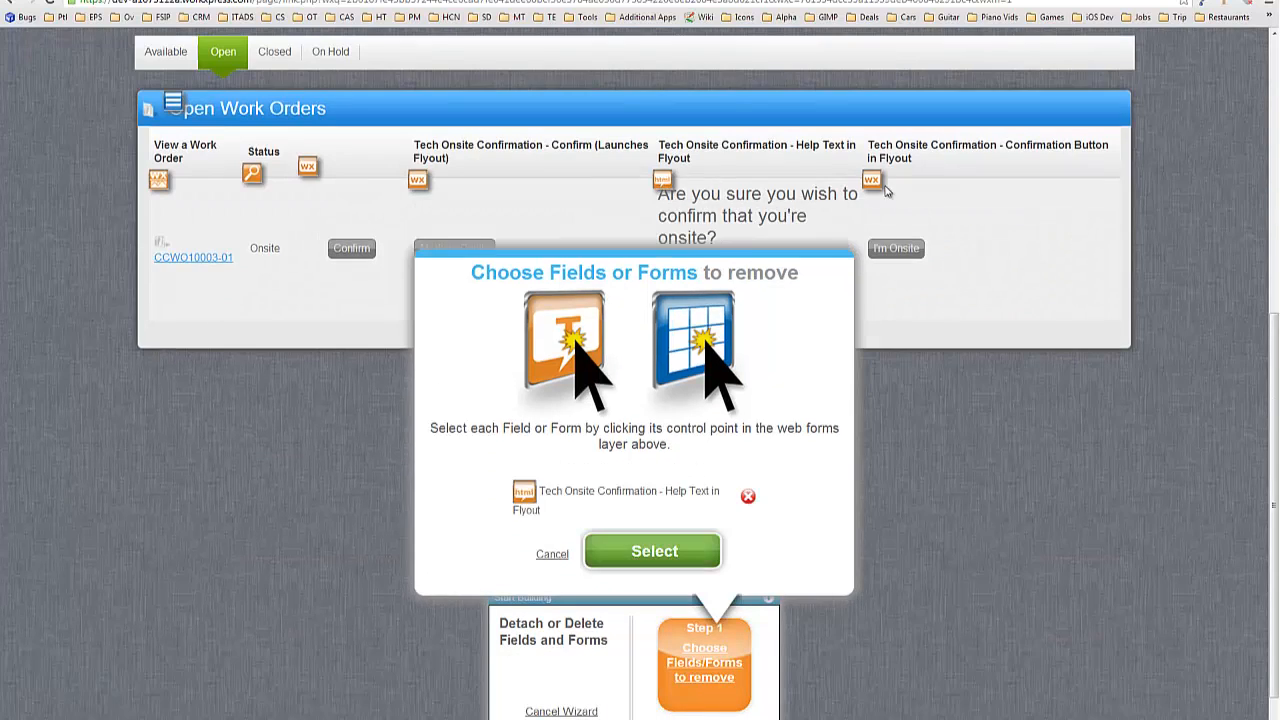
pyautogui.click(872, 180)
pyautogui.click(655, 552)
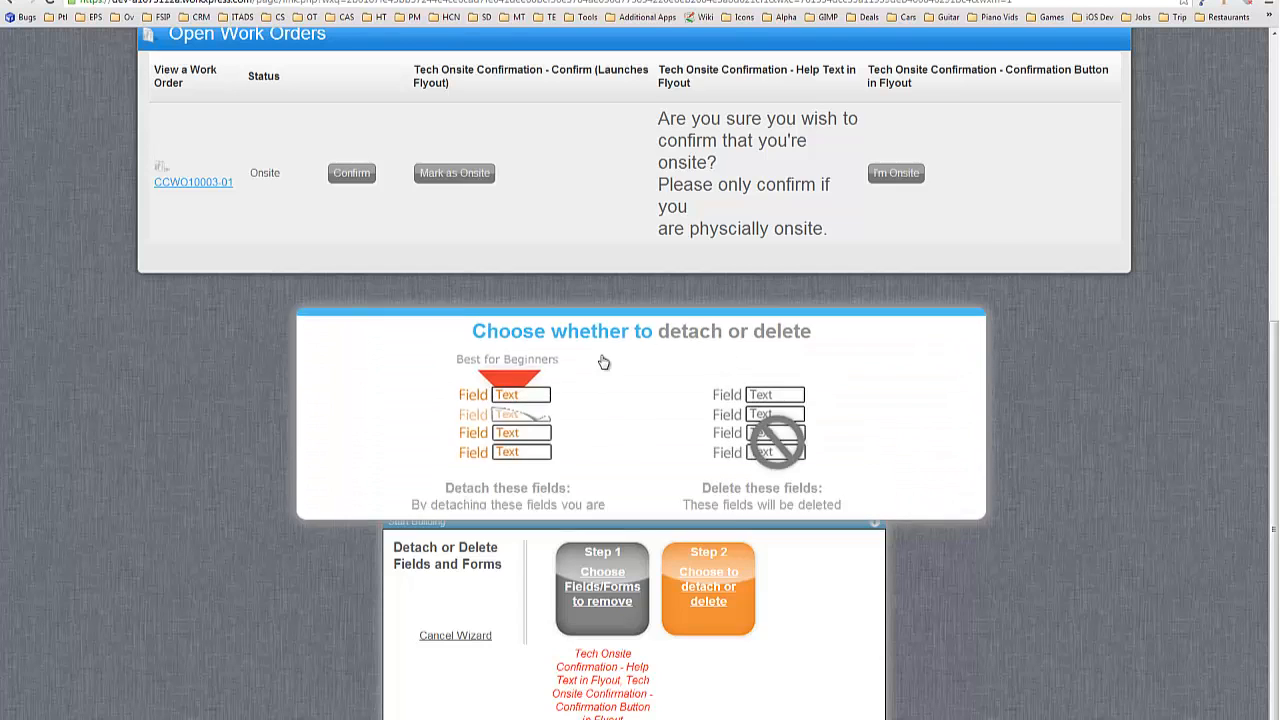
pyautogui.click(615, 459)
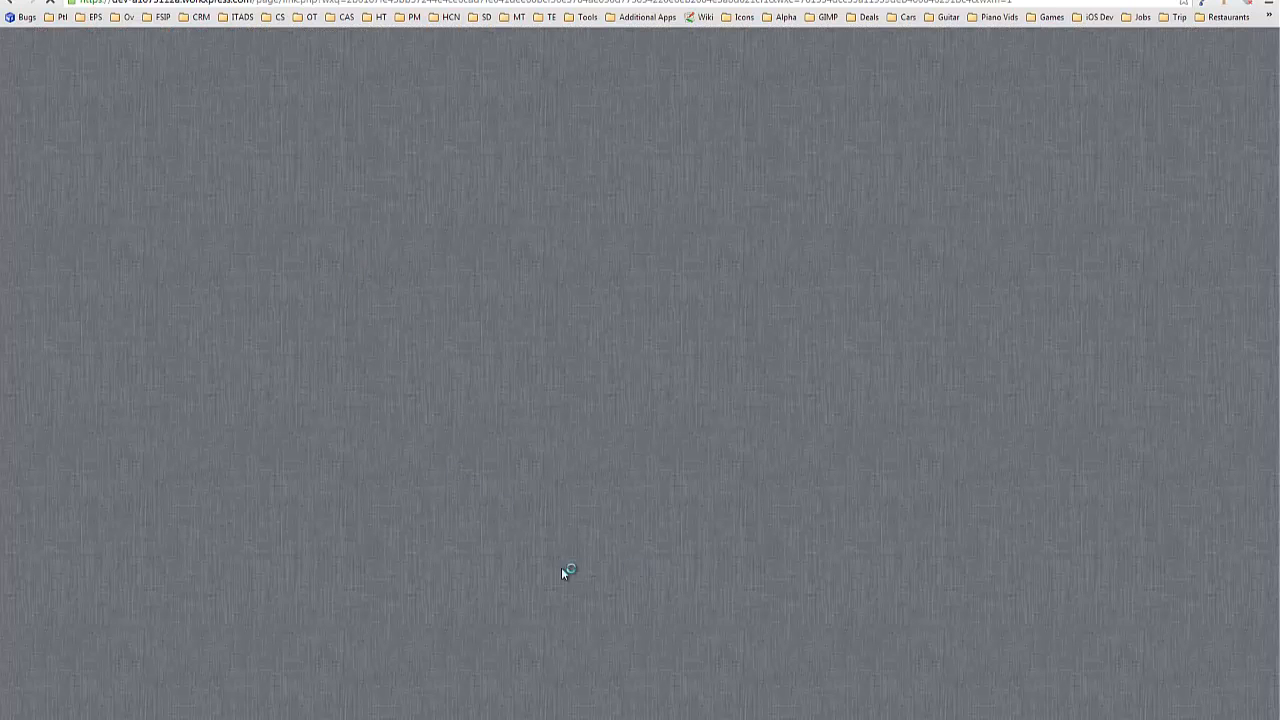
# On the Open tab, open Block Configuration for the Confirm (Launches Flyout) column.
pyautogui.scroll(-2, 743, 501)
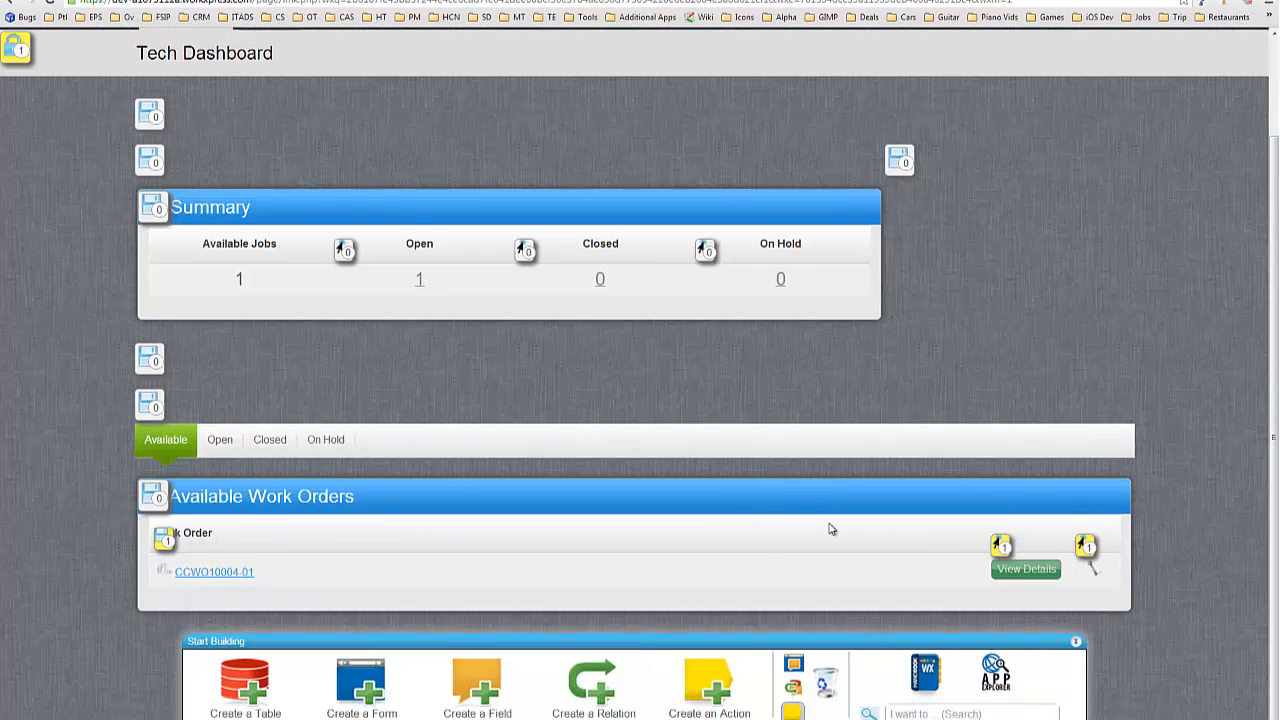
pyautogui.click(224, 443)
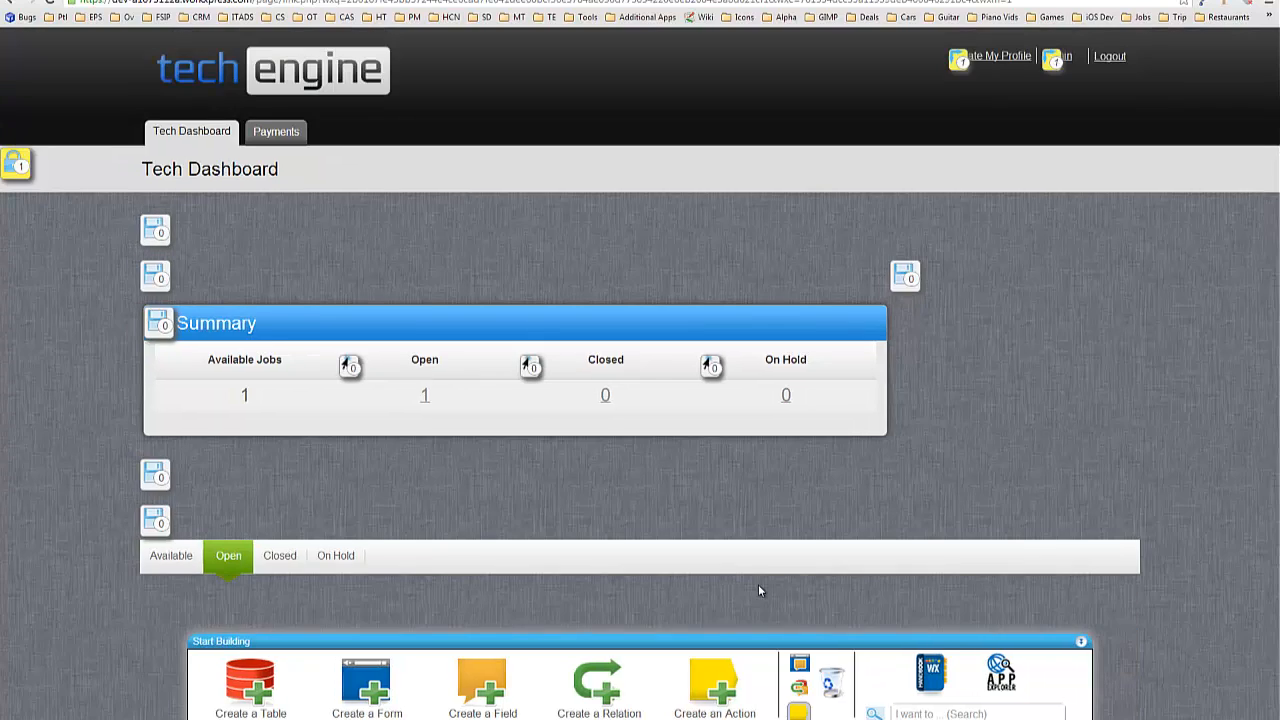
pyautogui.scroll(-2, 755, 577)
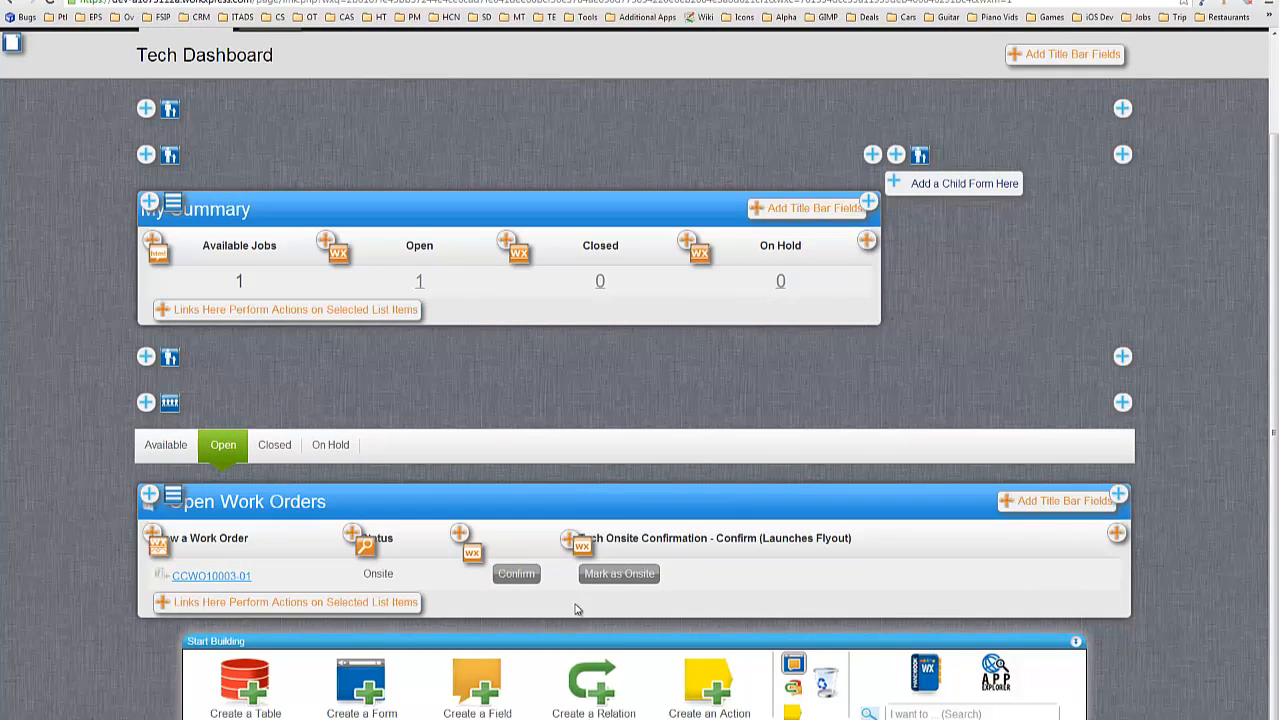
pyautogui.click(710, 568)
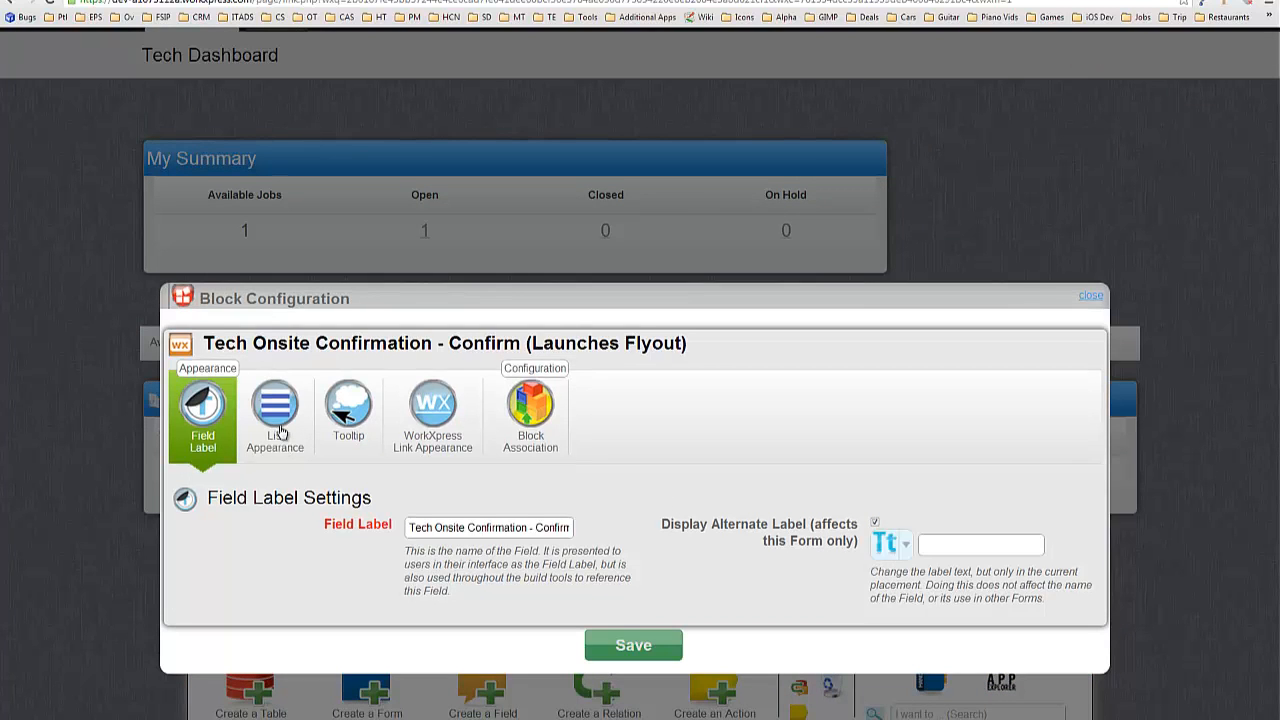
# In List Appearance, set Column Width 100 and header and data alignment to Center, then save.
pyautogui.click(278, 432)
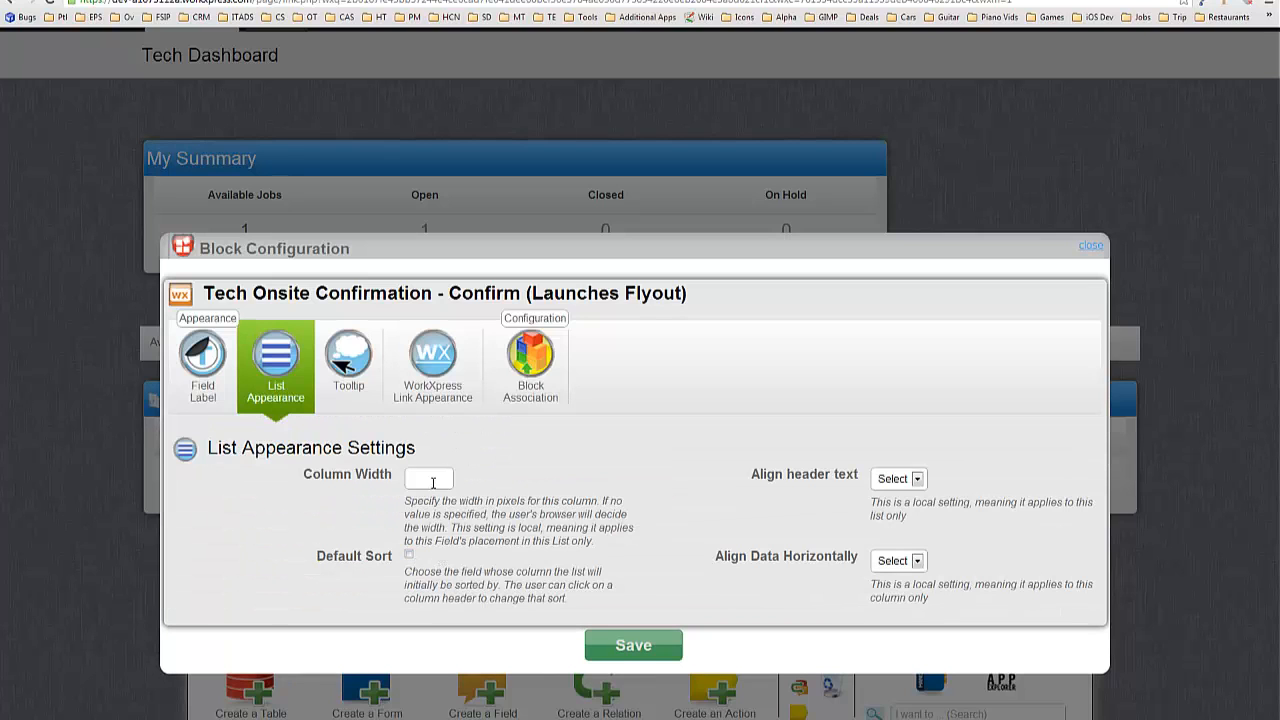
pyautogui.click(433, 482)
pyautogui.write('100')
pyautogui.click(916, 561)
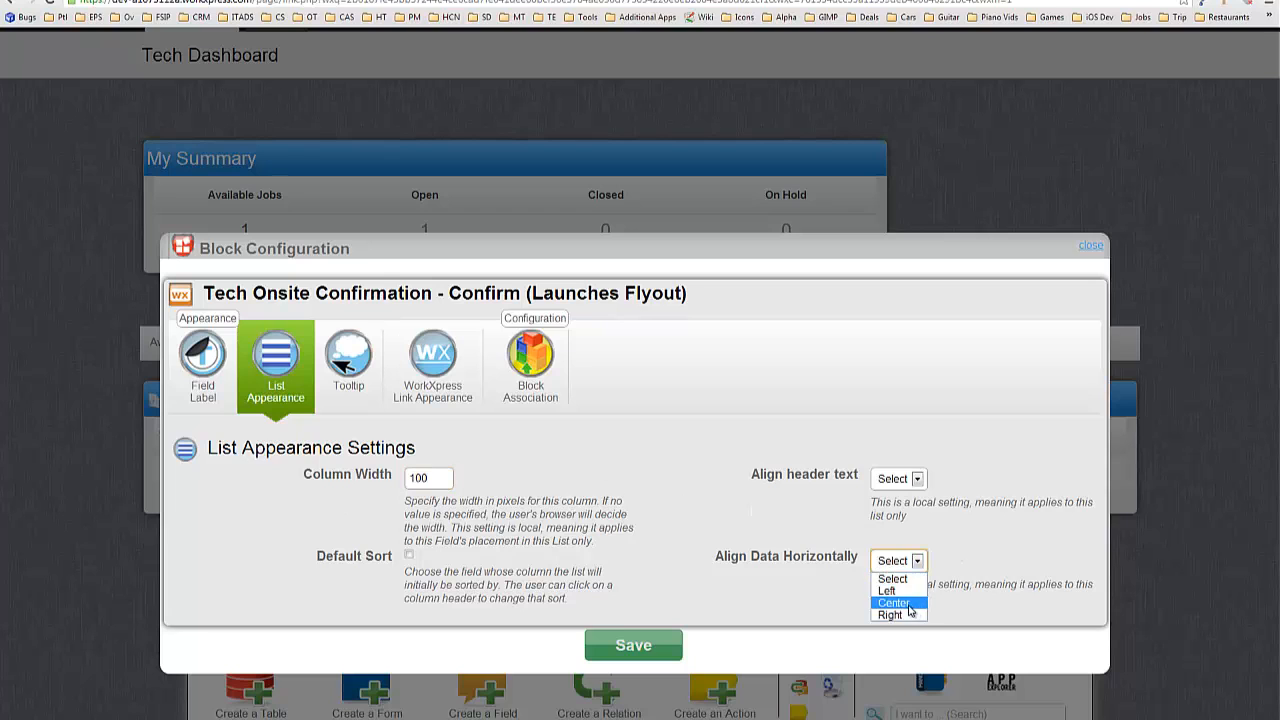
pyautogui.click(893, 601)
pyautogui.click(913, 480)
pyautogui.click(893, 520)
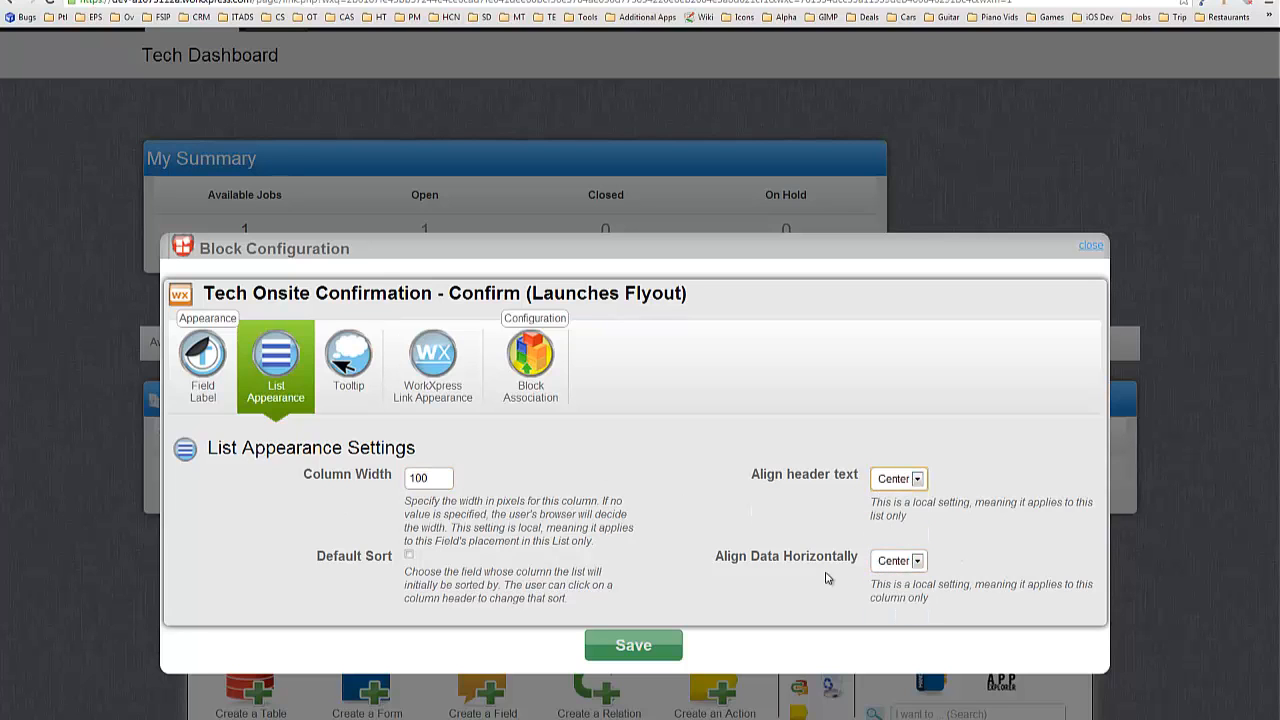
pyautogui.click(627, 653)
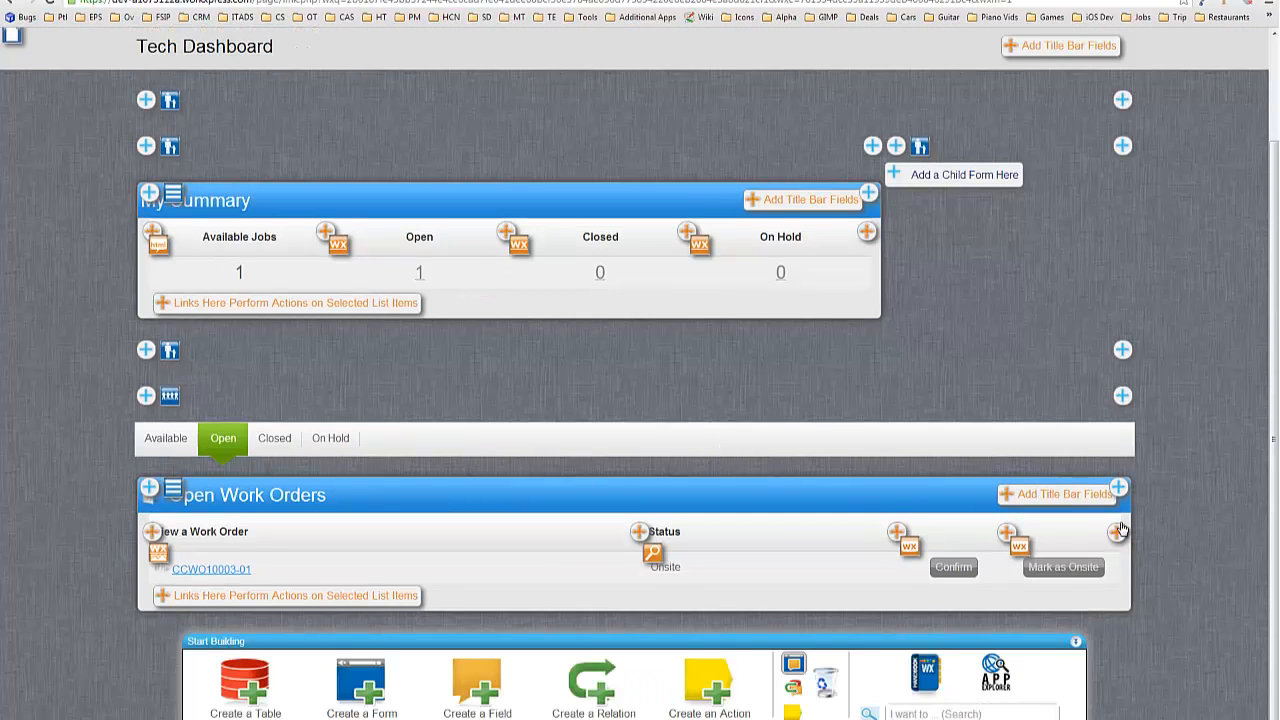
# Launch the Add a Field to a Form wizard from the plus icon ending the Open Work Orders header.
pyautogui.click(795, 665)
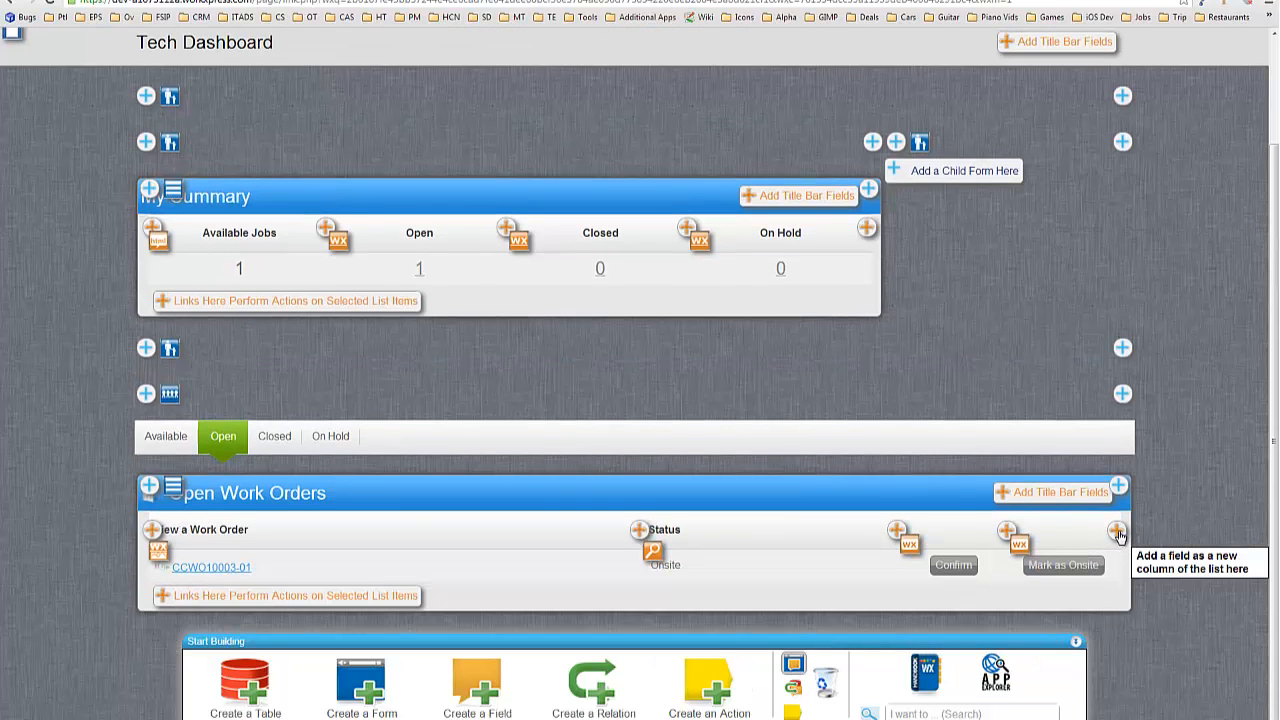
pyautogui.click(1117, 533)
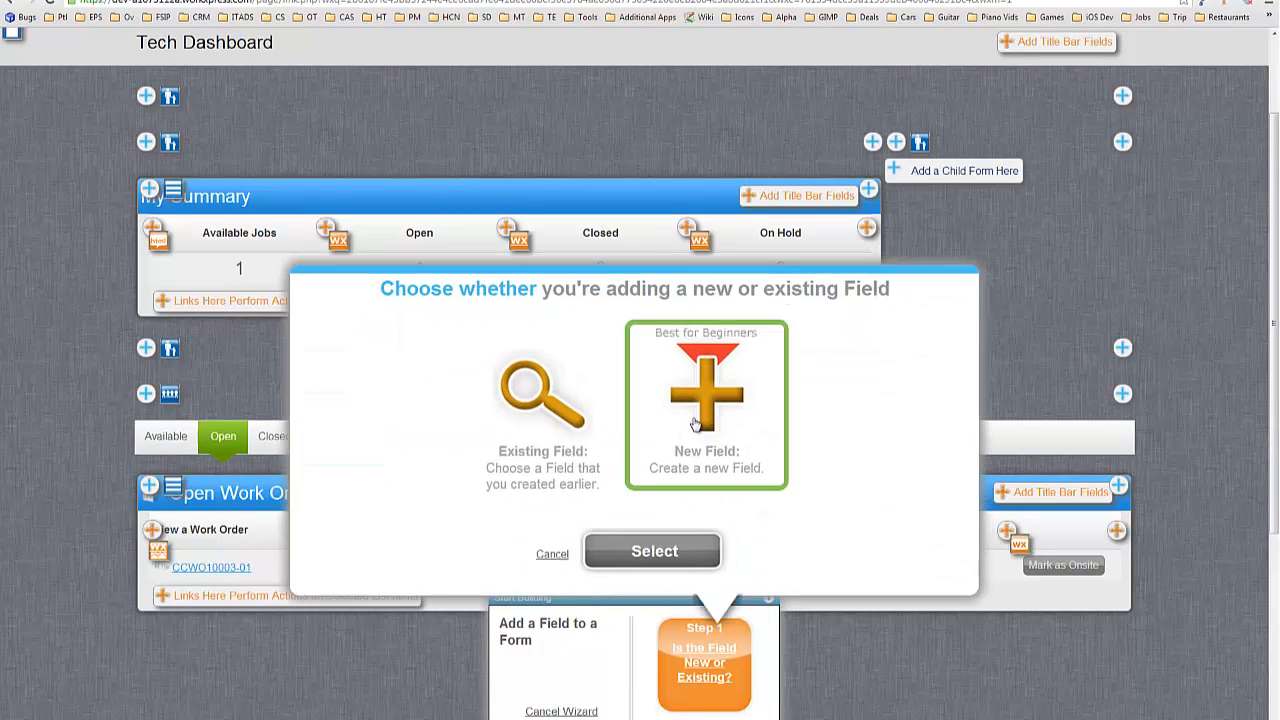
# Start a new Link field named 'Perform Post-Work Order Submission' on the Work Order table.
pyautogui.click(660, 552)
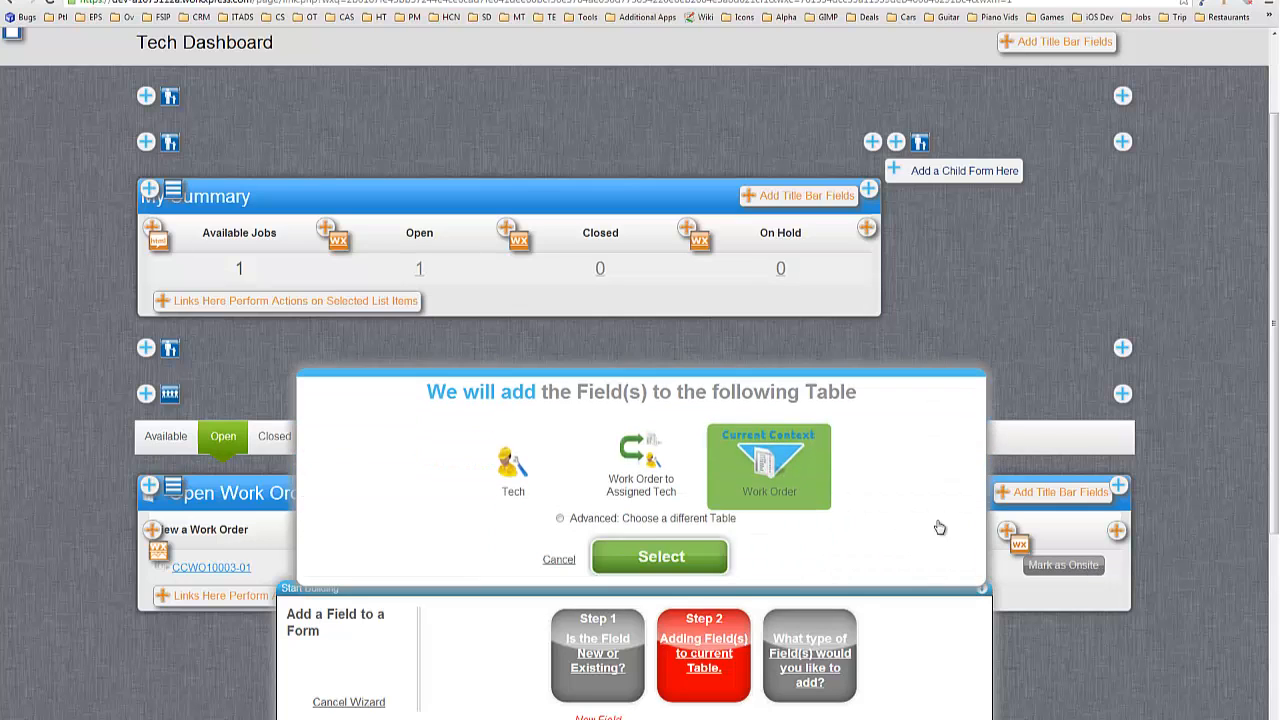
pyautogui.click(688, 554)
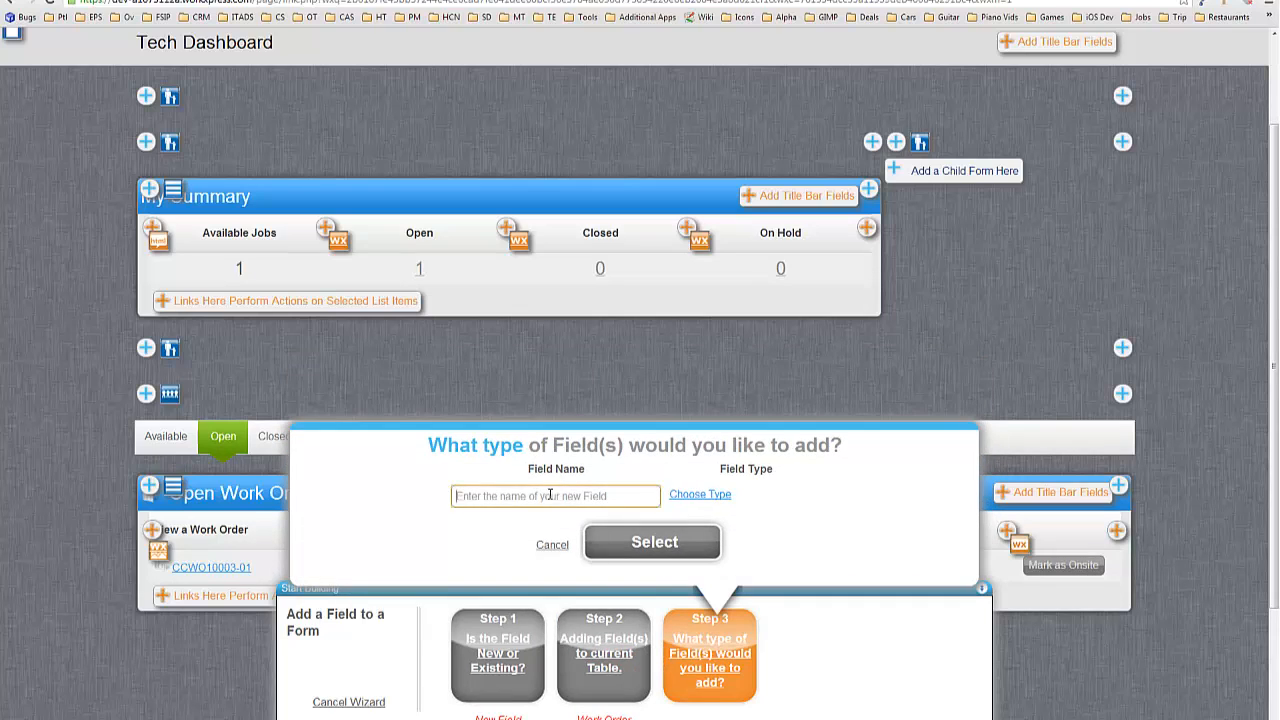
pyautogui.scroll(-2, 376, 374)
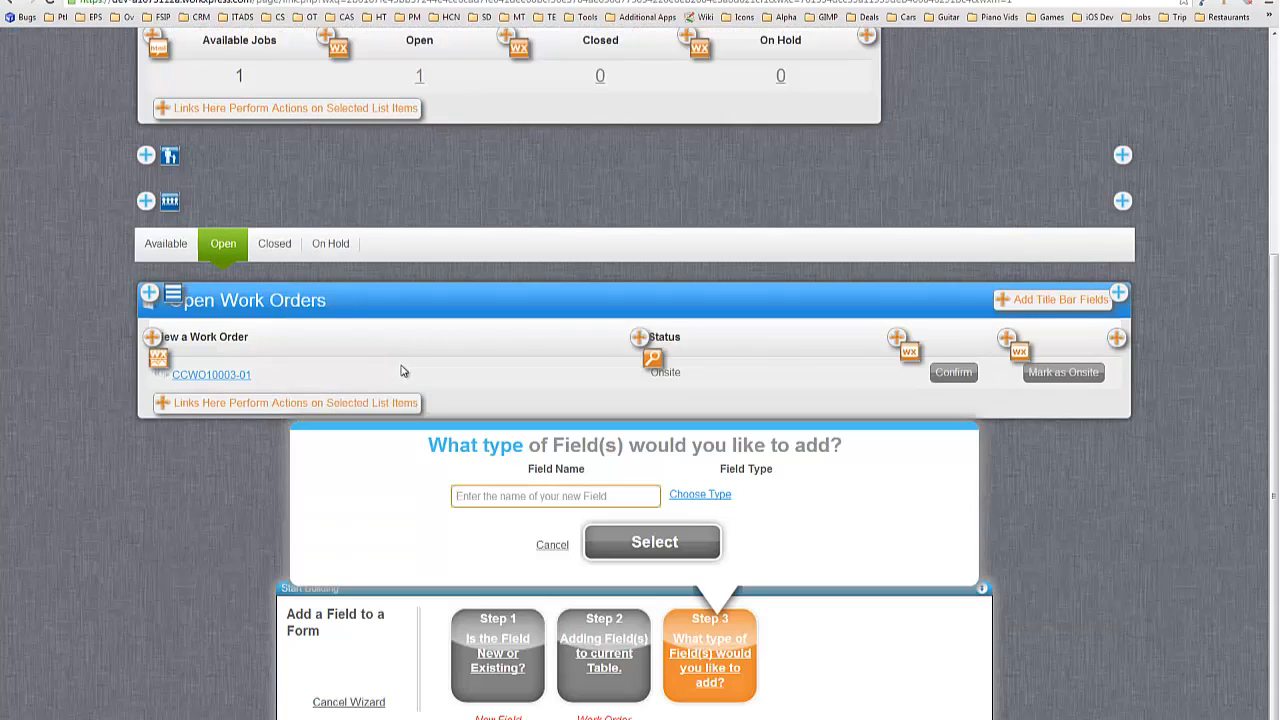
pyautogui.write('P')
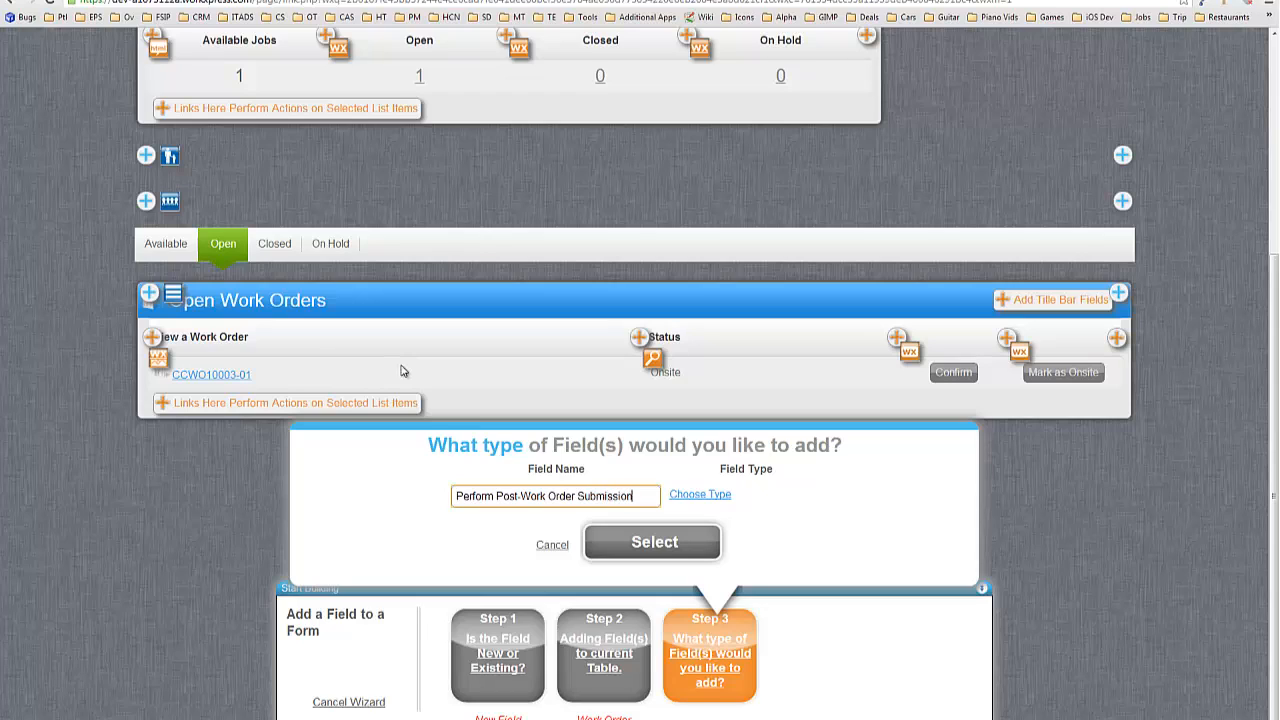
pyautogui.click(704, 495)
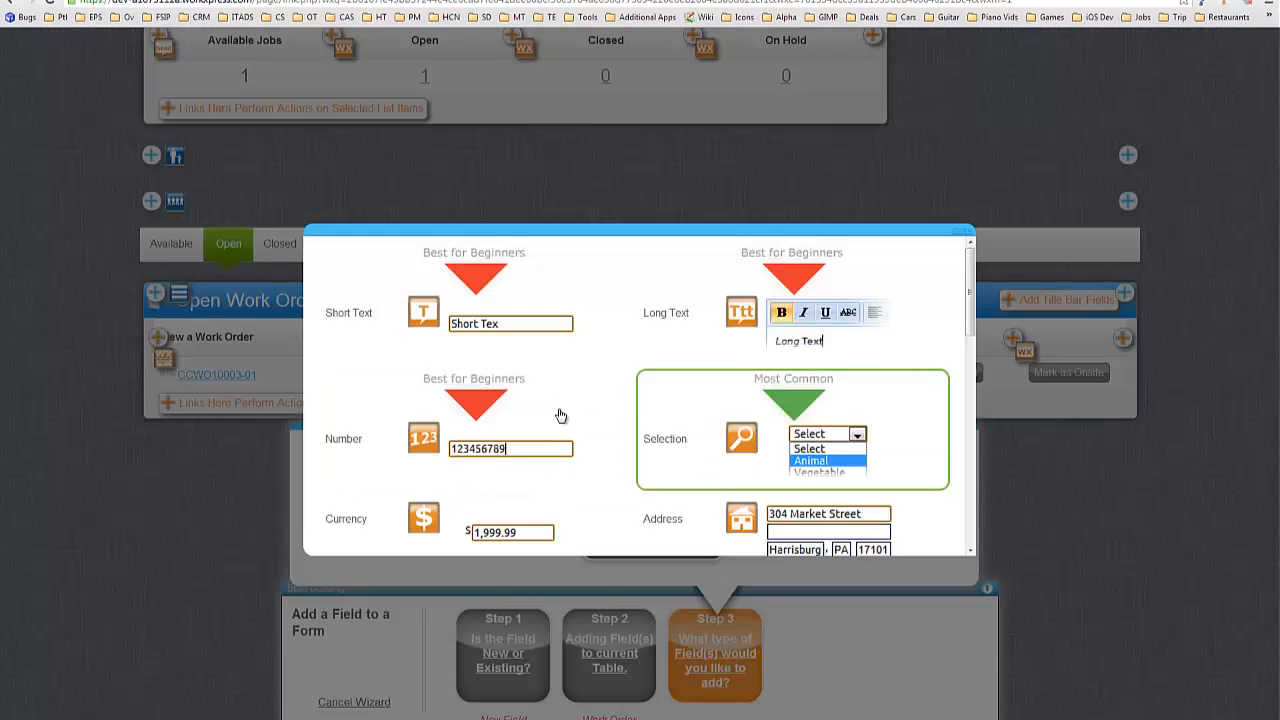
pyautogui.scroll(-1, 434, 391)
pyautogui.scroll(-2, 325, 307)
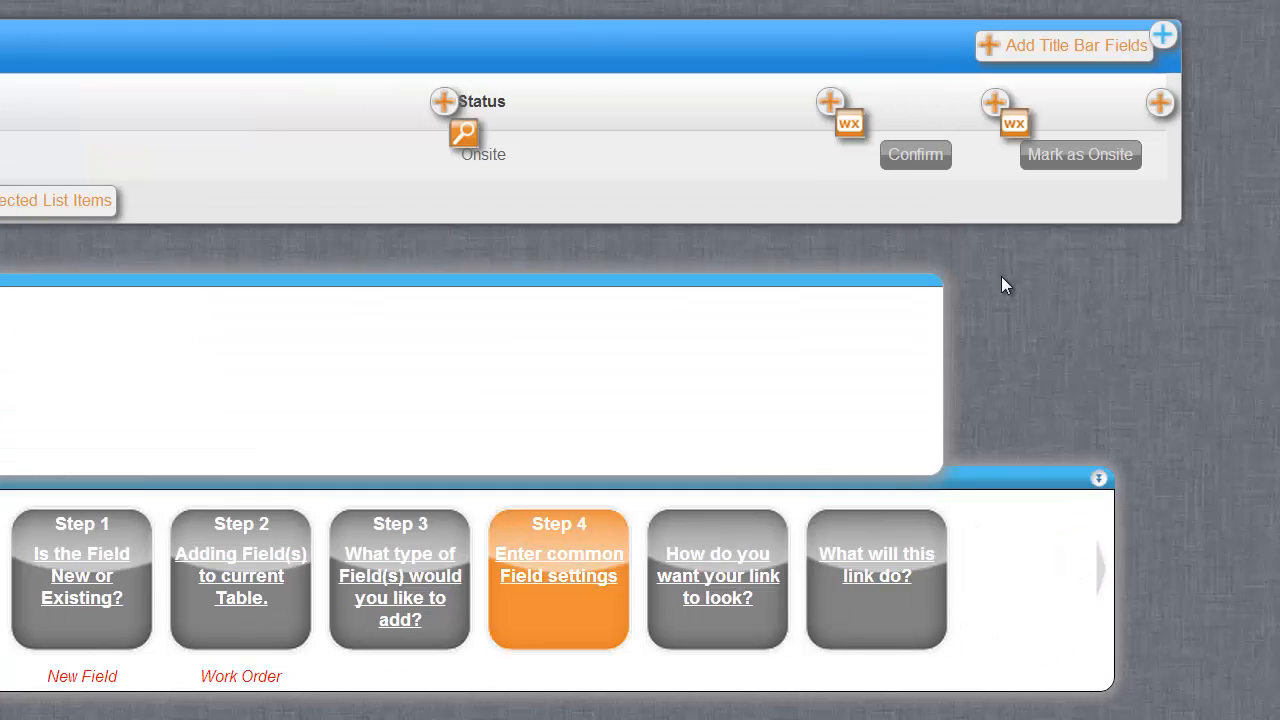
# Accept the link's common settings and display it as an HTML button.
pyautogui.scroll(-1, 640, 370)
pyautogui.click(531, 414)
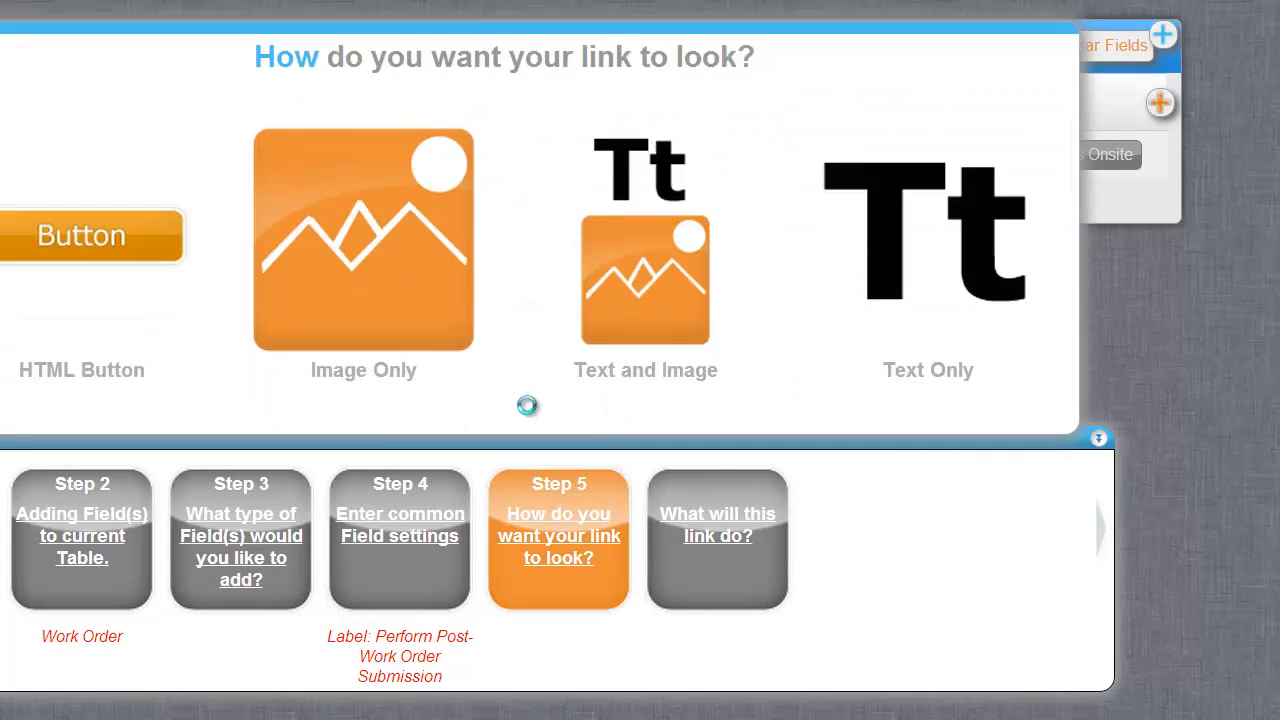
pyautogui.click(71, 171)
pyautogui.click(532, 373)
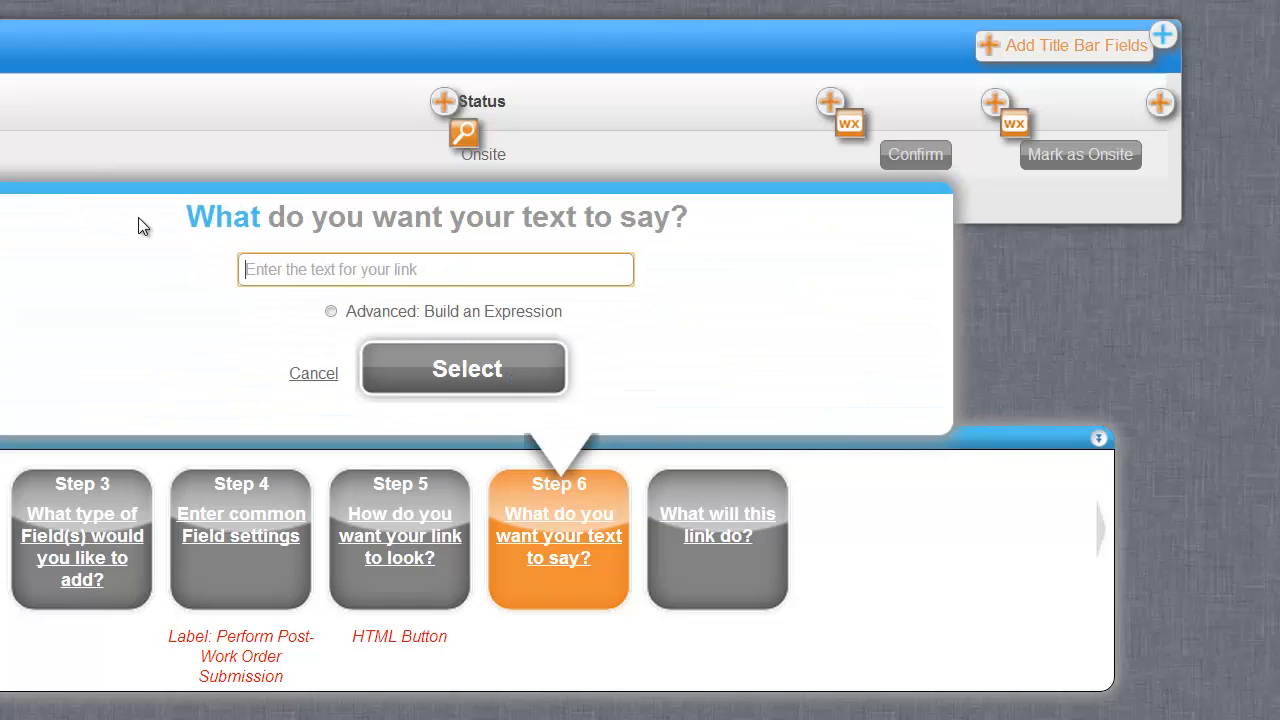
# Label the button 'Mark as Completed' and make it run actions.
pyautogui.write('Mark as Completed')
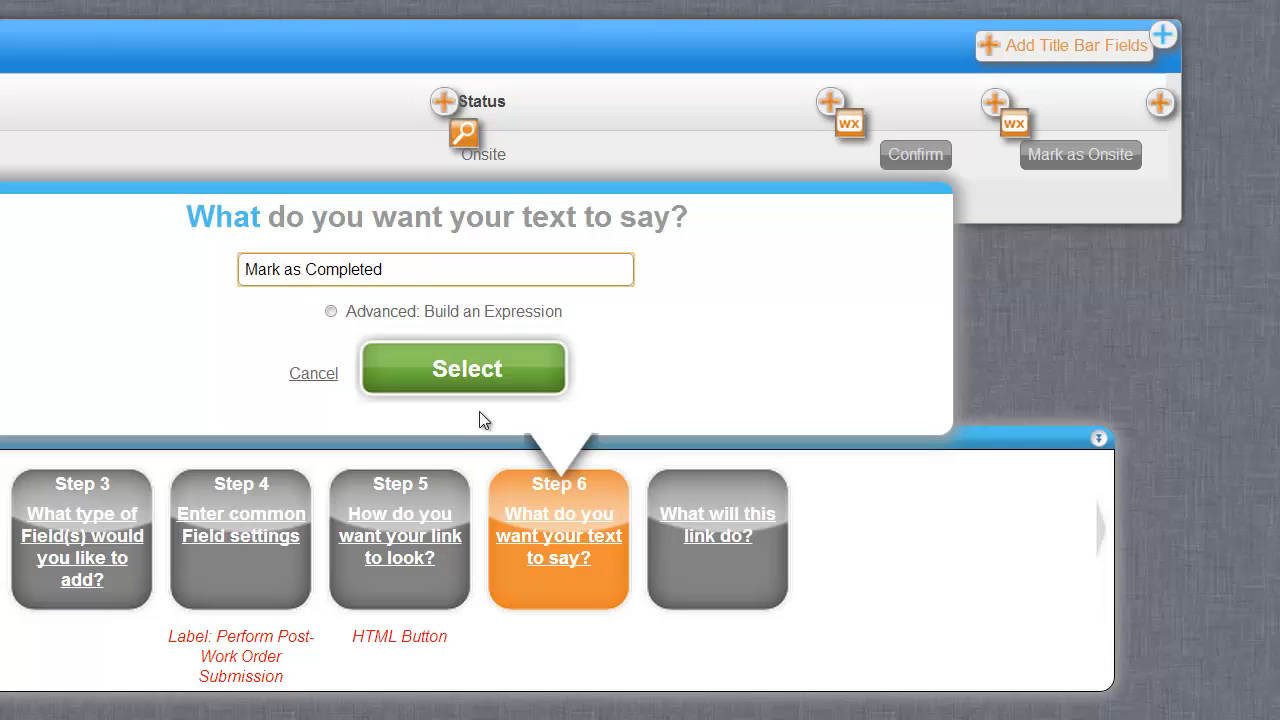
pyautogui.click(487, 369)
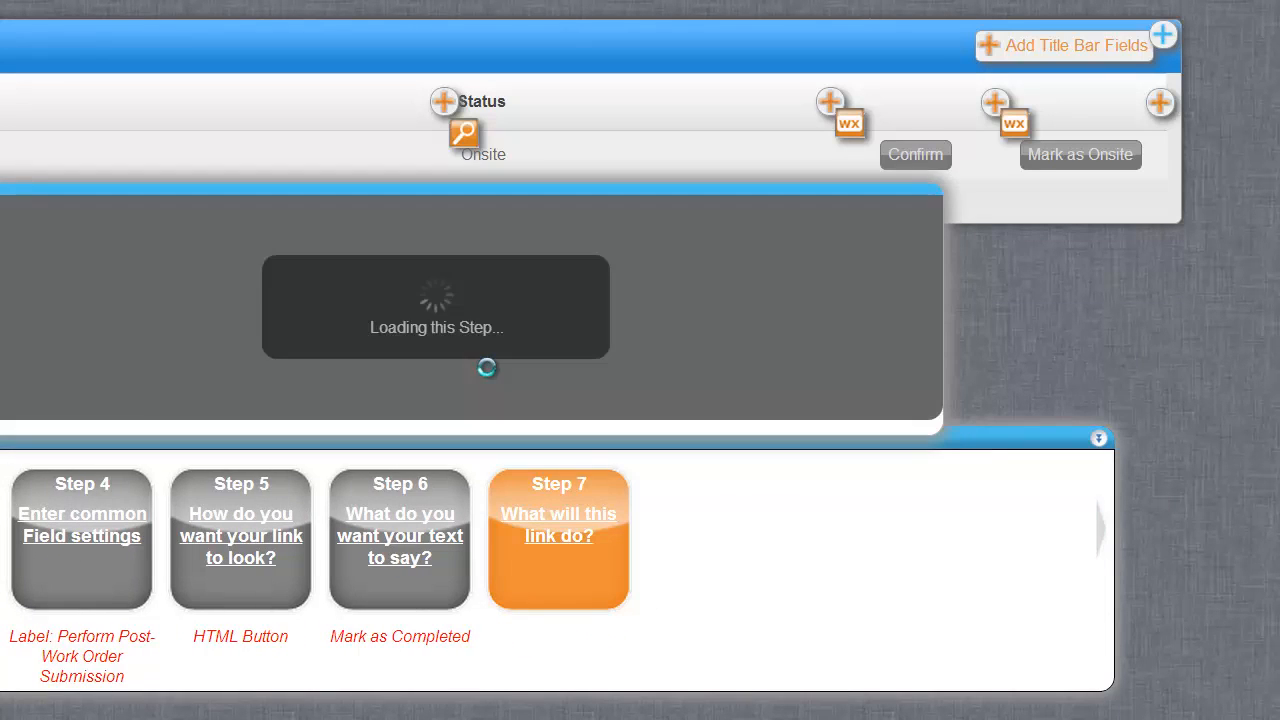
pyautogui.click(741, 228)
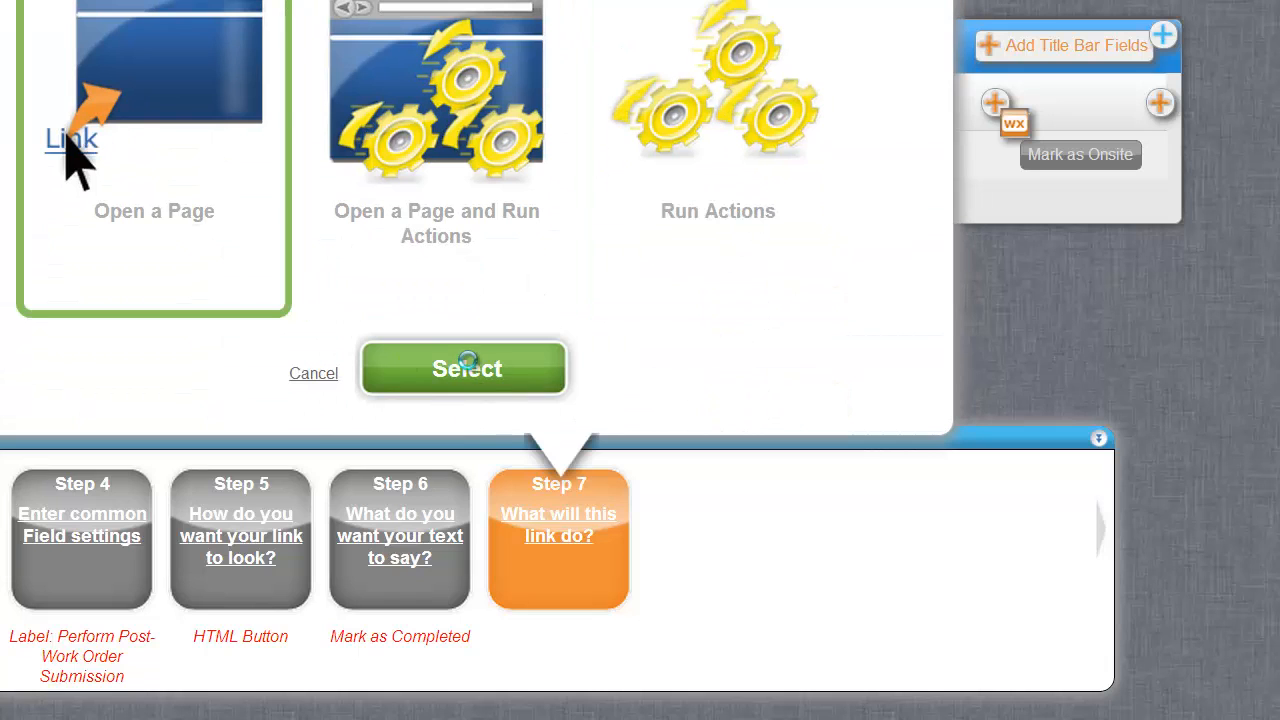
# Have the button open a newly created page on the Work Order table.
pyautogui.click(463, 368)
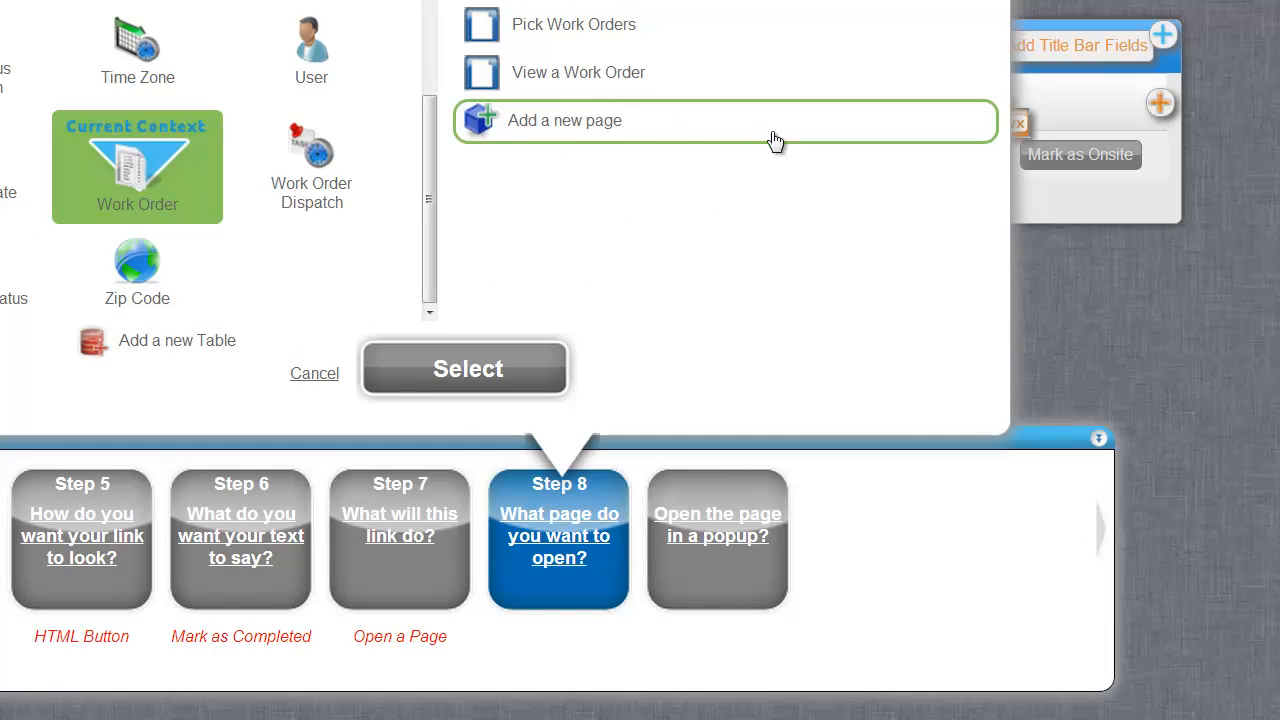
pyautogui.click(600, 135)
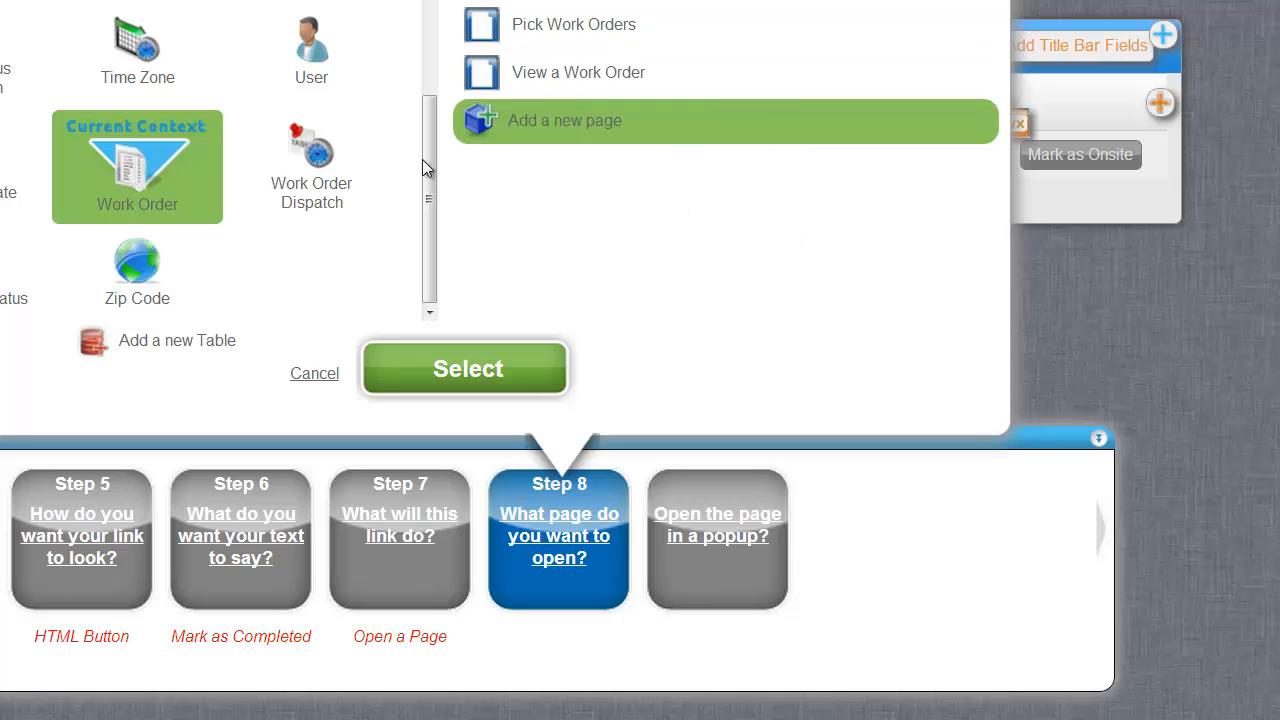
pyautogui.click(458, 372)
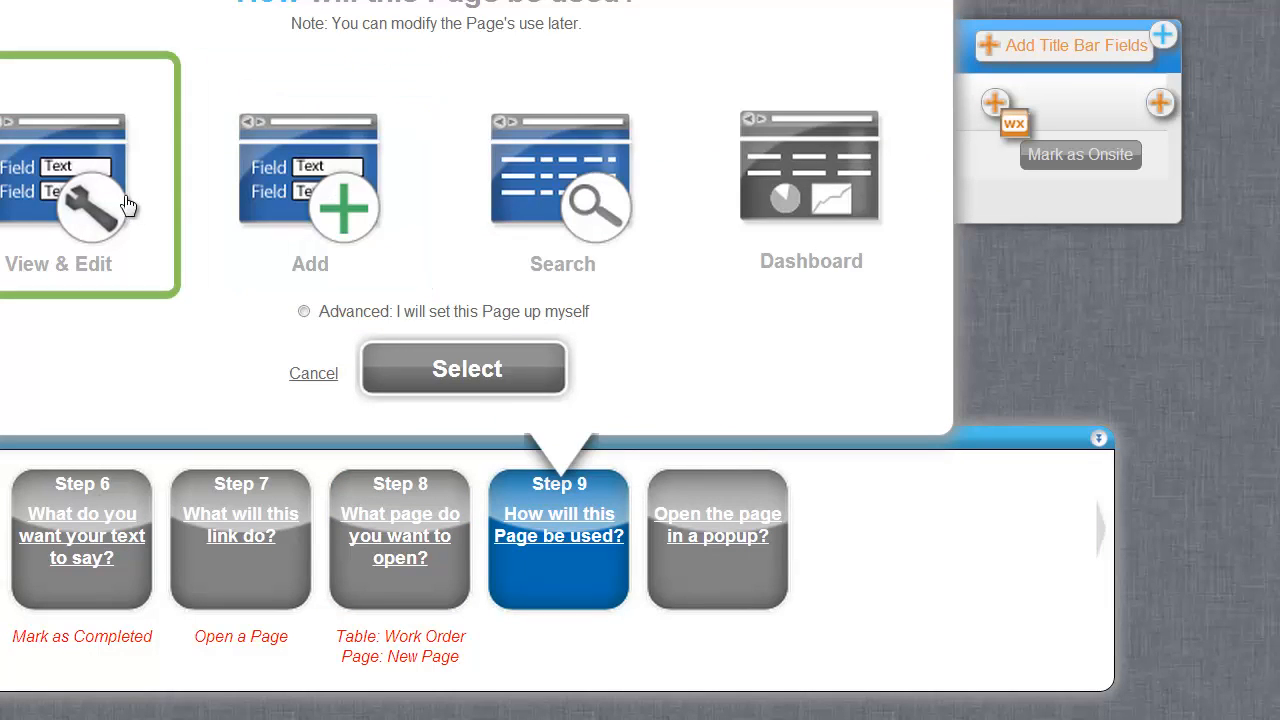
# Make the new page a View & Edit page named 'Perform Post-Work Order Submission'.
pyautogui.click(487, 390)
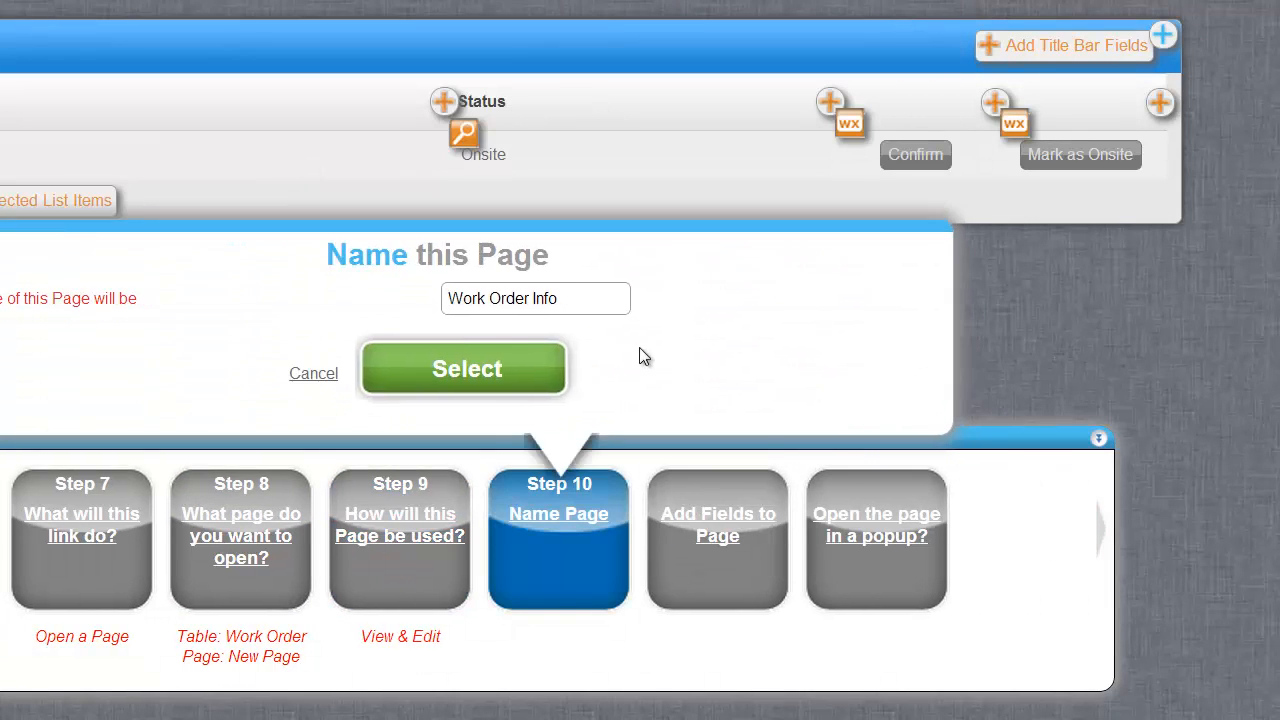
pyautogui.moveTo(586, 298); pyautogui.dragTo(370, 307)
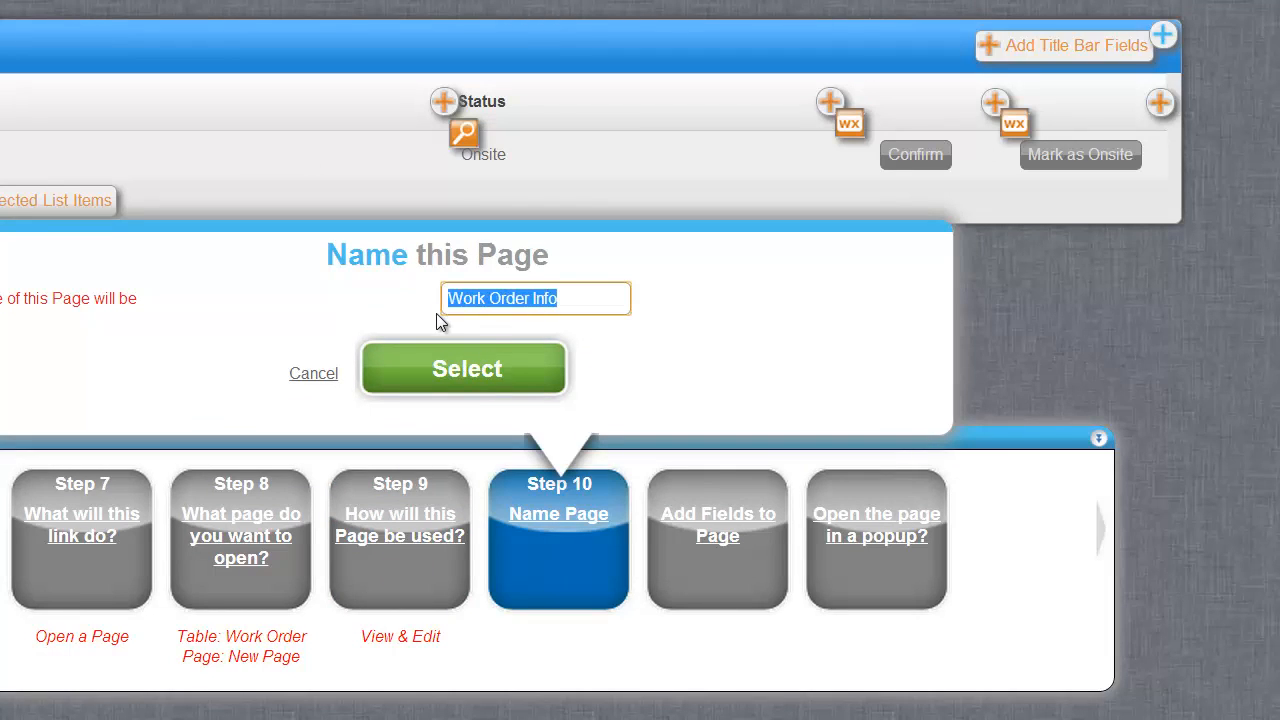
pyautogui.write('Perform ')
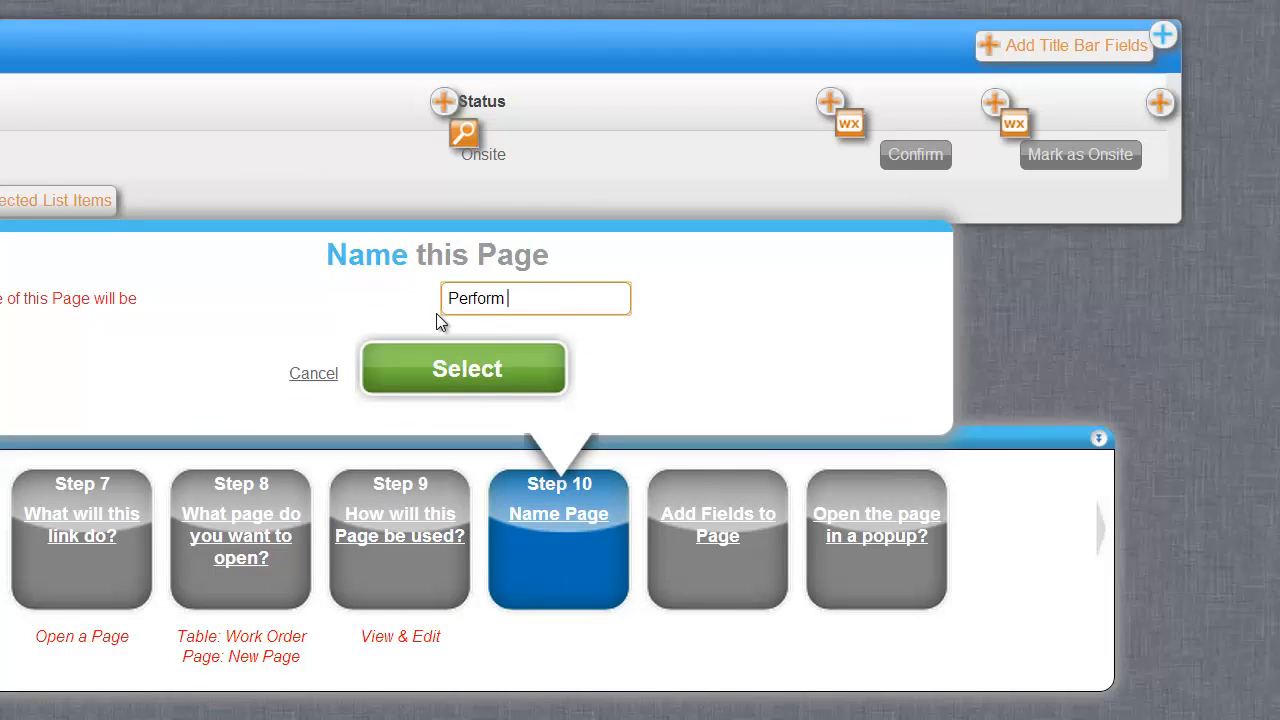
pyautogui.write('Post-Wok')
pyautogui.press('BackSpace')
pyautogui.write('rk Pro')
pyautogui.press('BackSpace')
pyautogui.press('BackSpace')
pyautogui.press('BackSpace')
pyautogui.write('Order Submission')
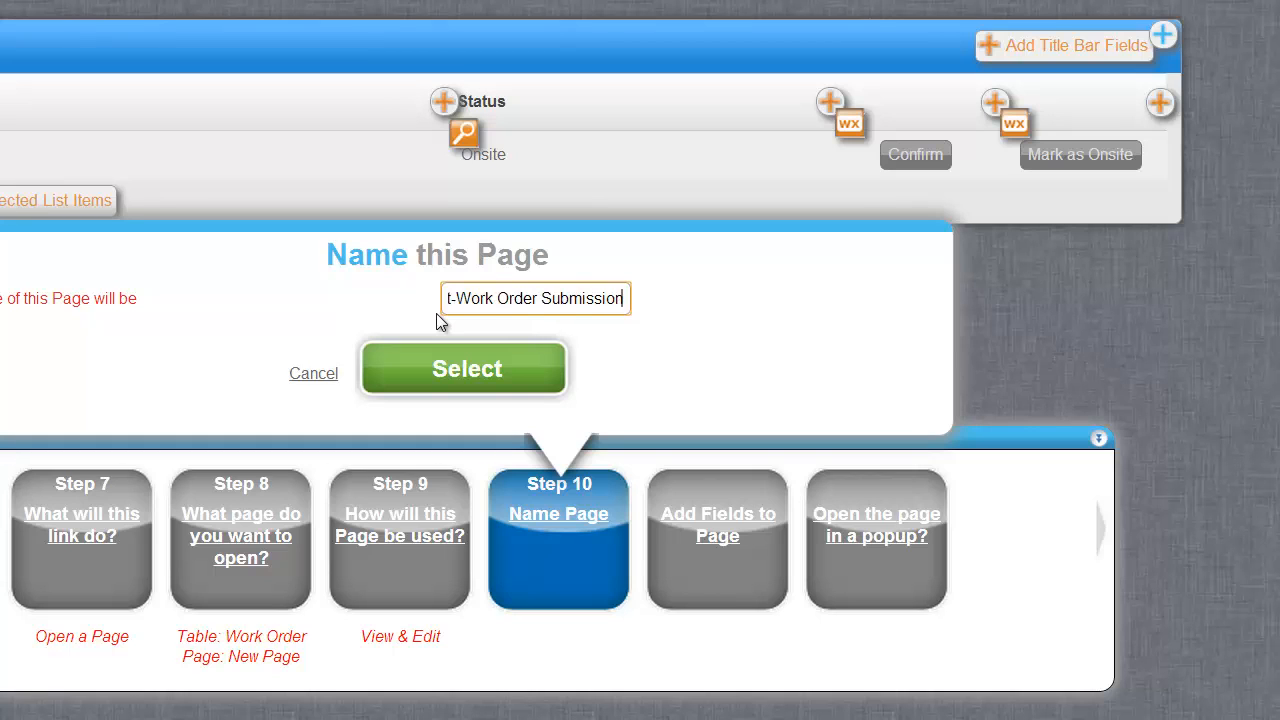
pyautogui.click(497, 383)
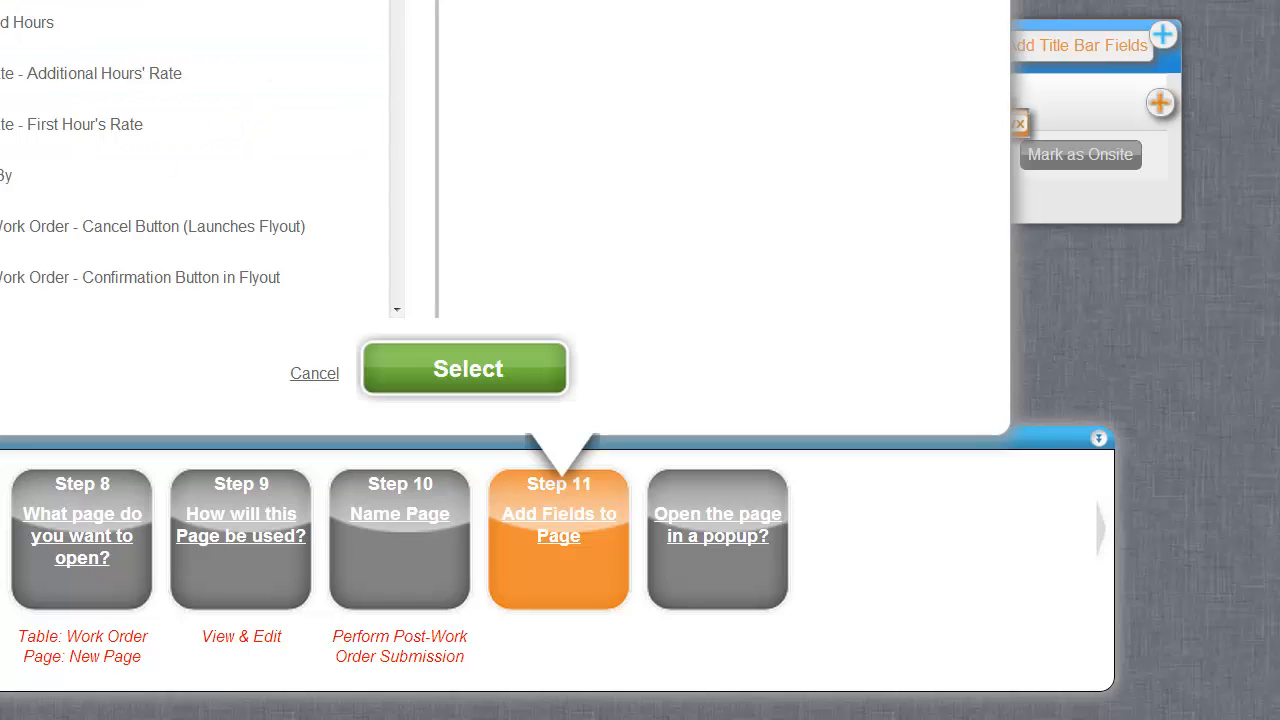
# Rename the page to 'Perform Work Order Completion Report'.
pyautogui.click(440, 592)
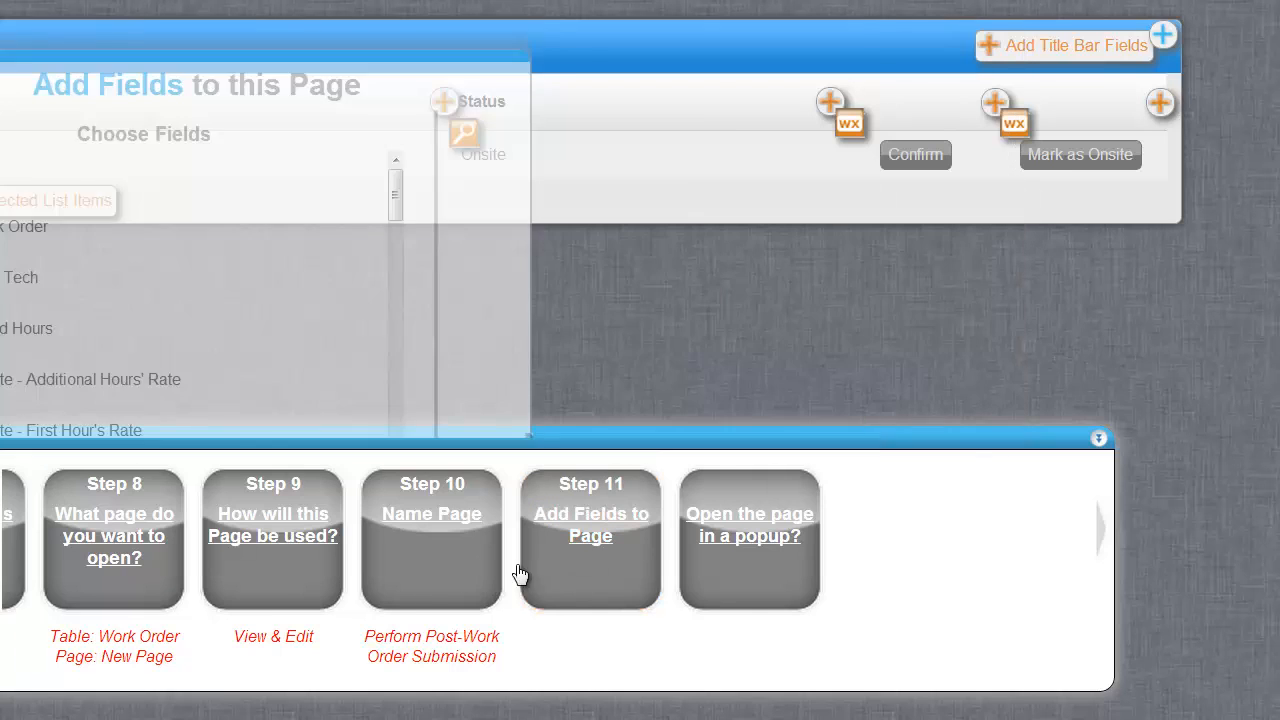
pyautogui.doubleClick(475, 298)
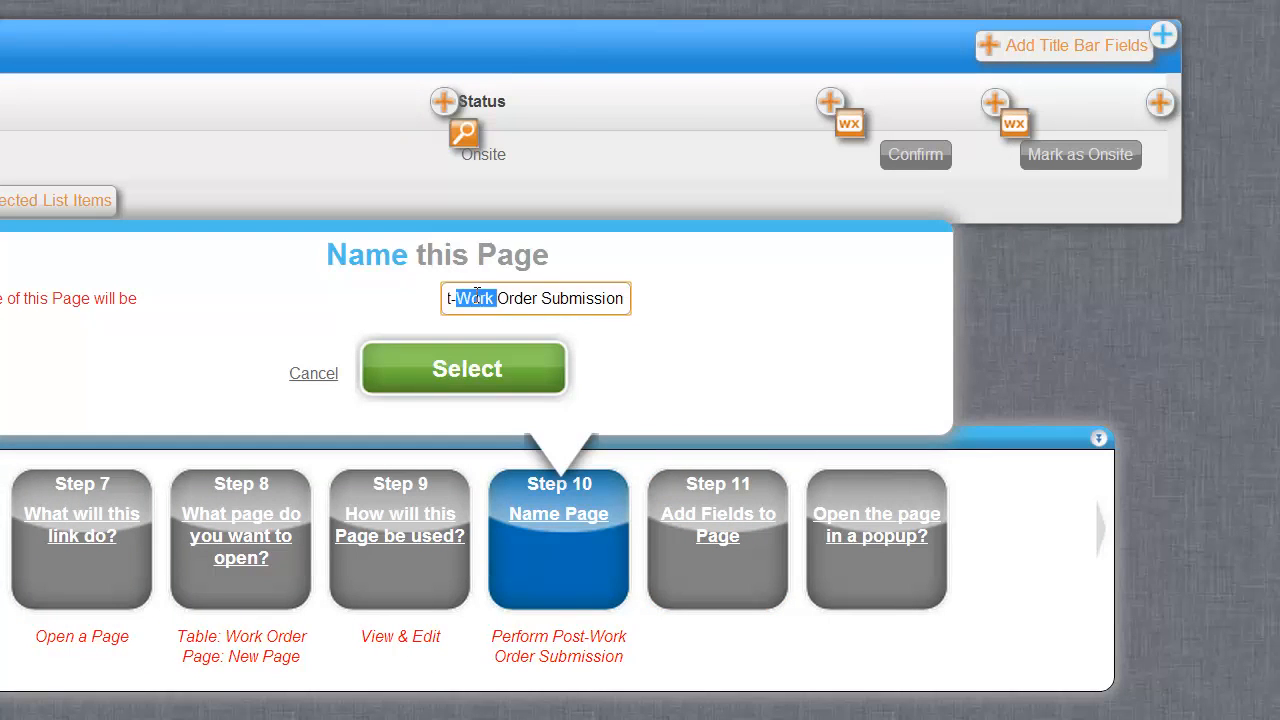
pyautogui.moveTo(475, 298); pyautogui.dragTo(714, 298)
pyautogui.press('BackSpace')
pyautogui.press('BackSpace')
pyautogui.press('BackSpace')
pyautogui.press('BackSpace')
pyautogui.press('BackSpace')
pyautogui.press('BackSpace')
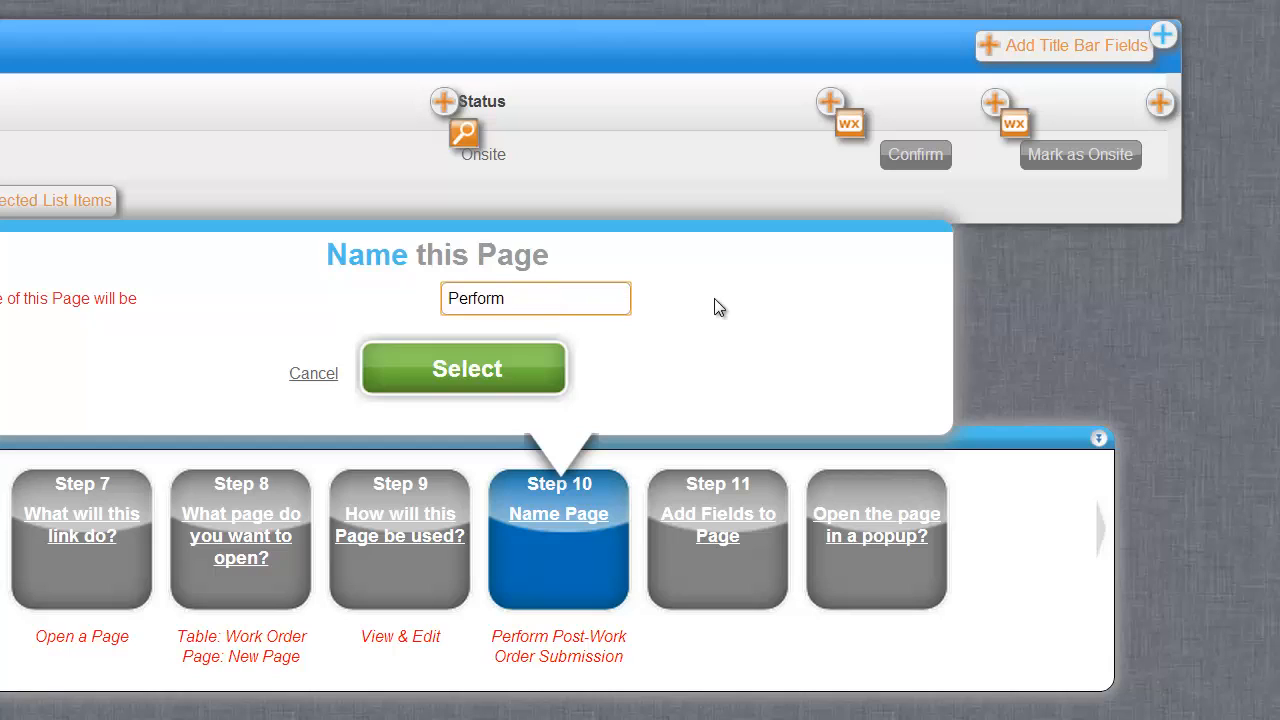
pyautogui.write('Work Order Com')
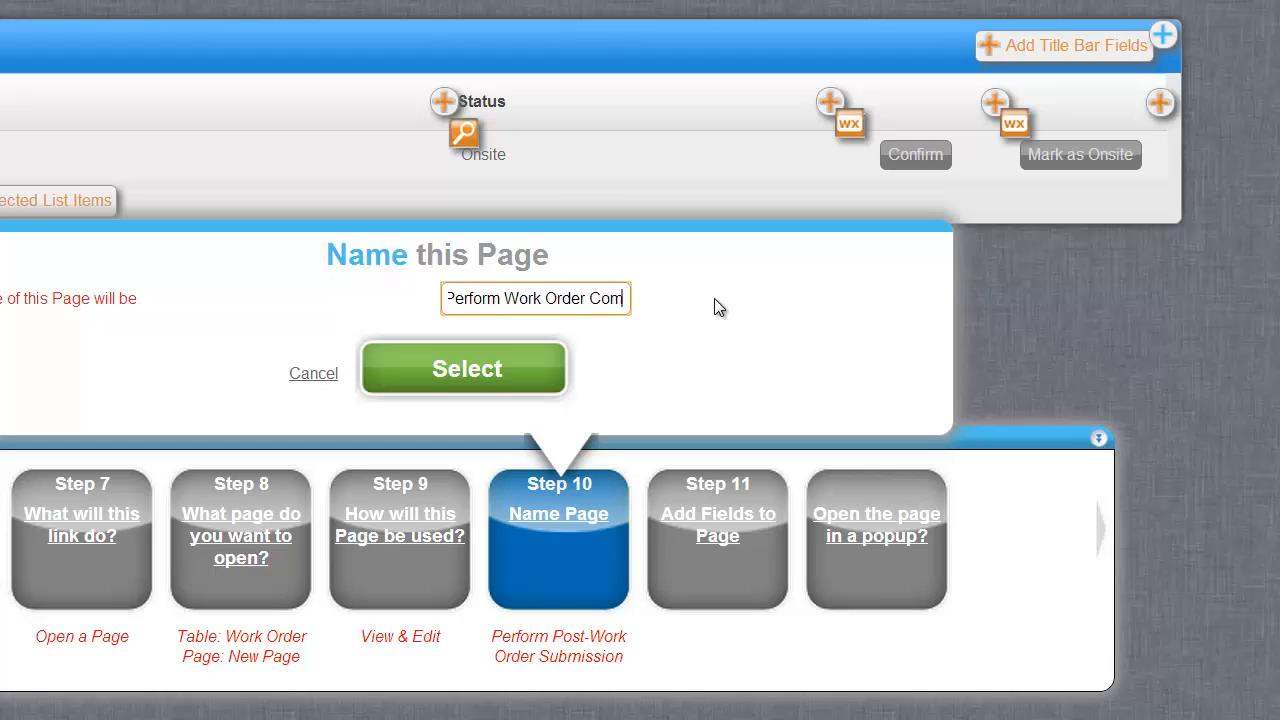
pyautogui.write('pletion')
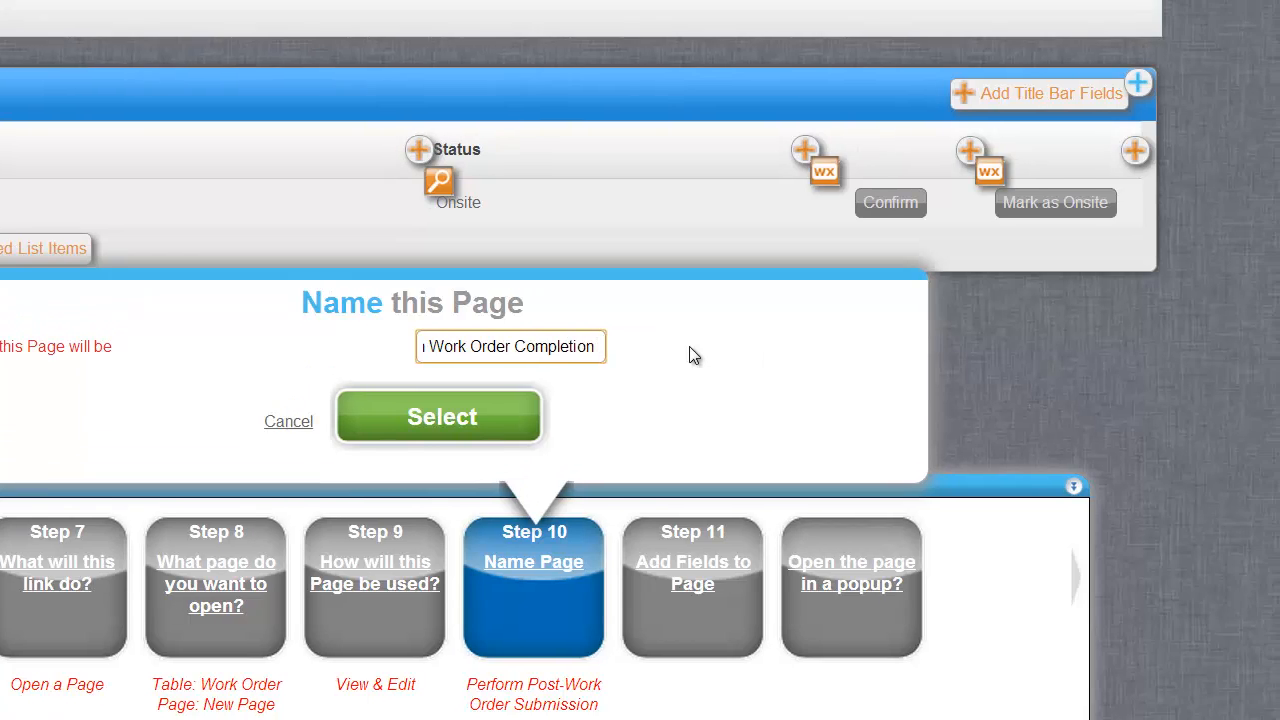
pyautogui.write(' Report')
pyautogui.press('Return')
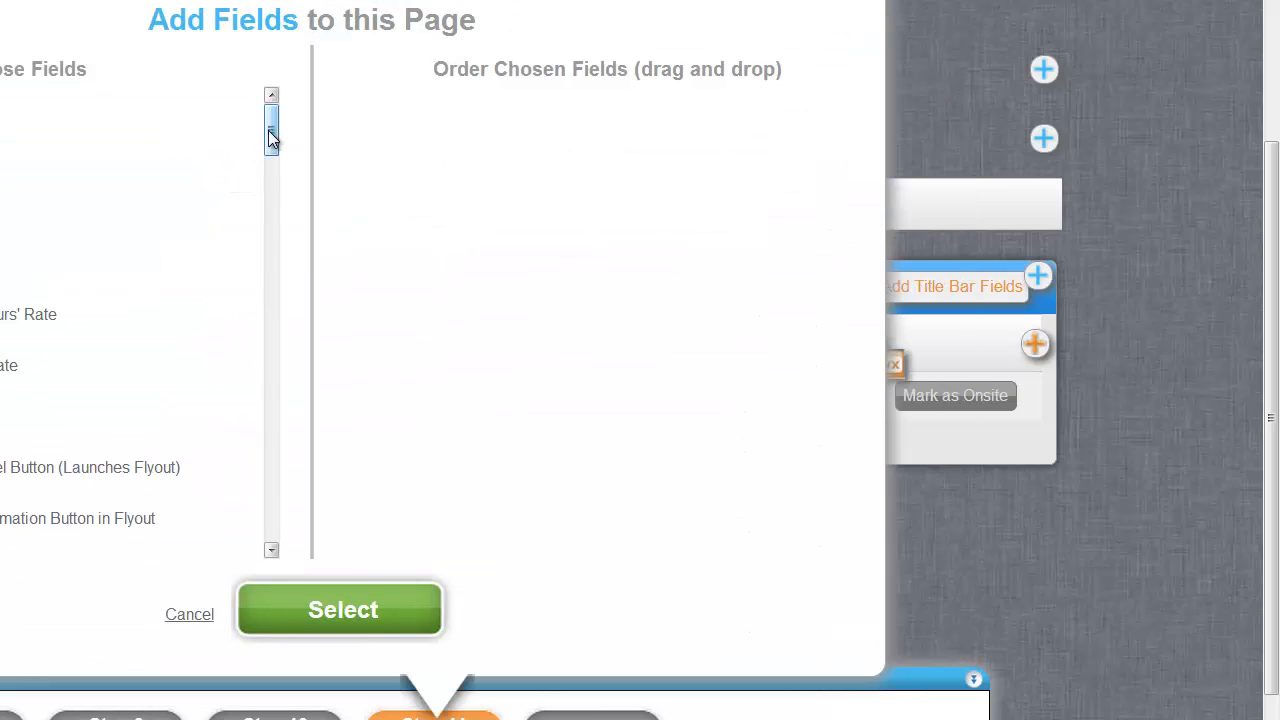
# Add no fields, open the page inline, and save the new link field.
pyautogui.moveTo(270, 132); pyautogui.dragTo(268, 549)
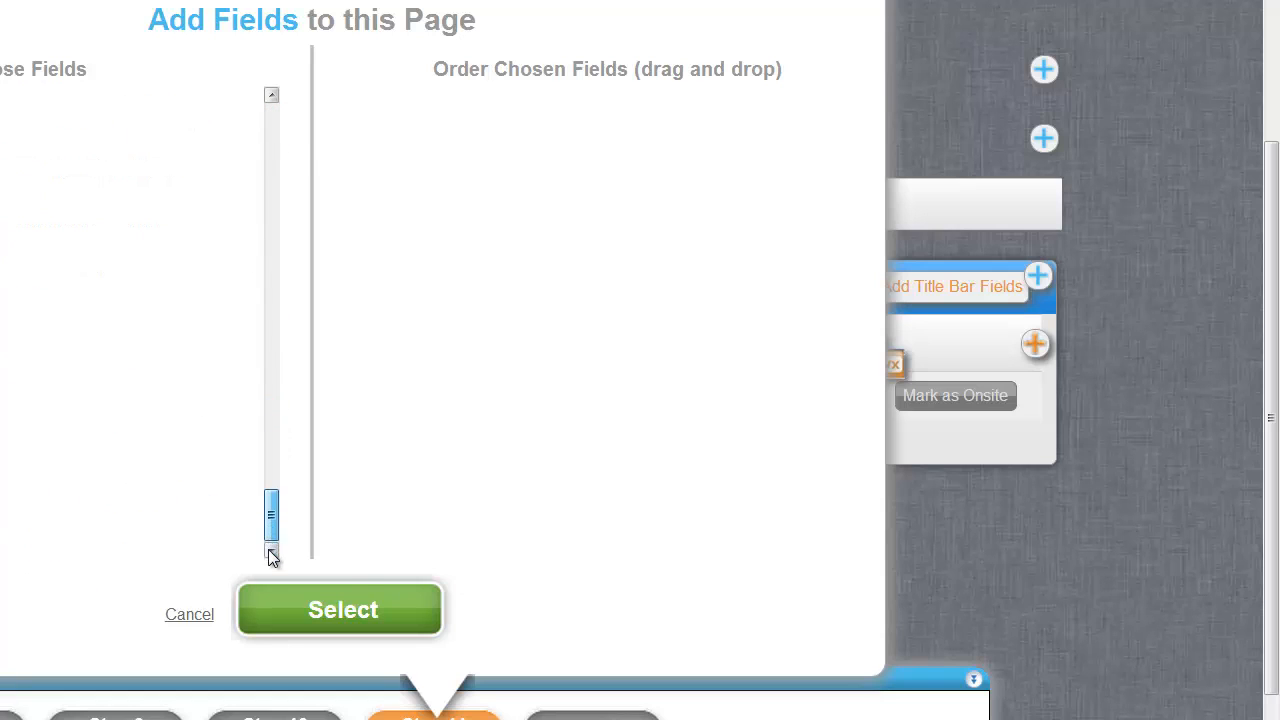
pyautogui.click(370, 592)
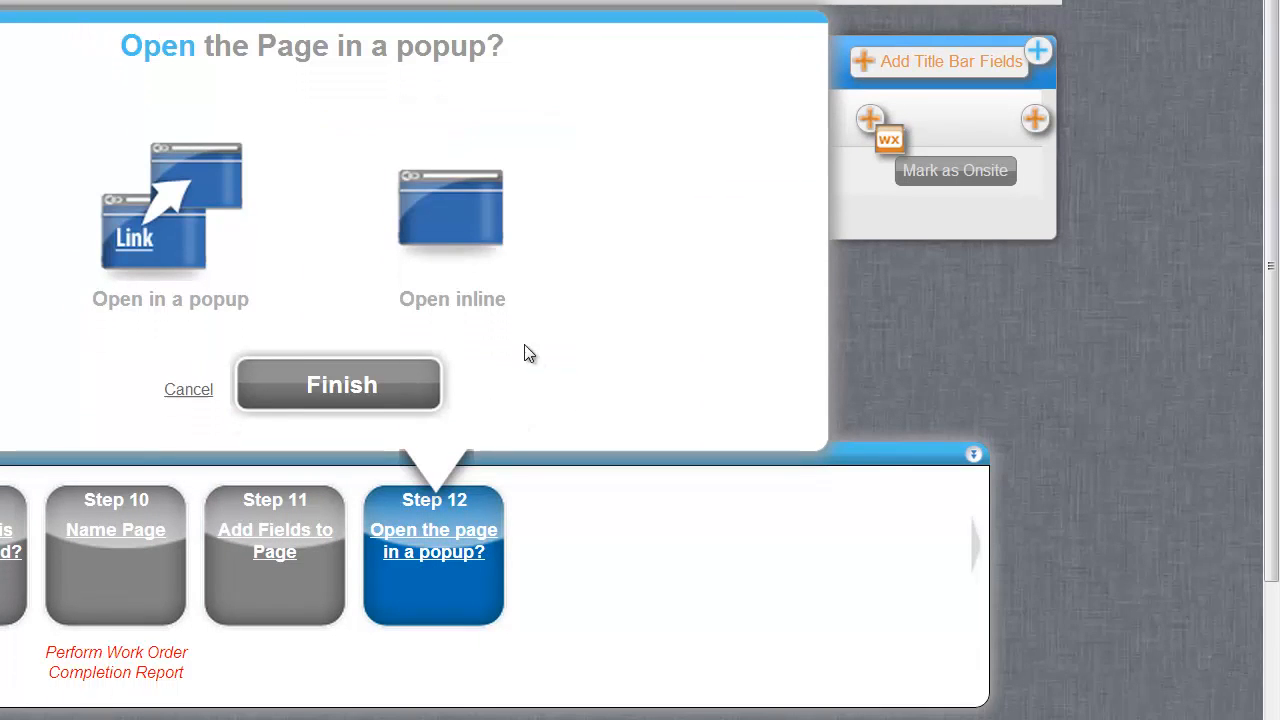
pyautogui.click(503, 315)
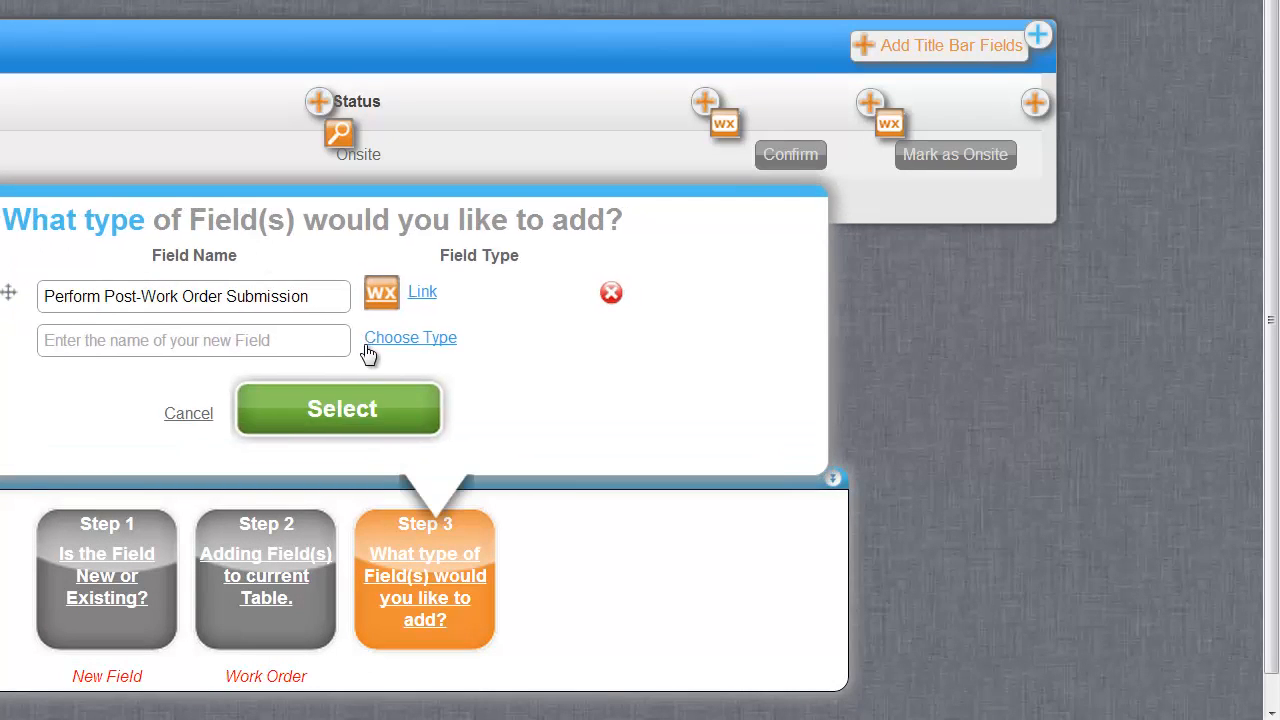
pyautogui.click(376, 428)
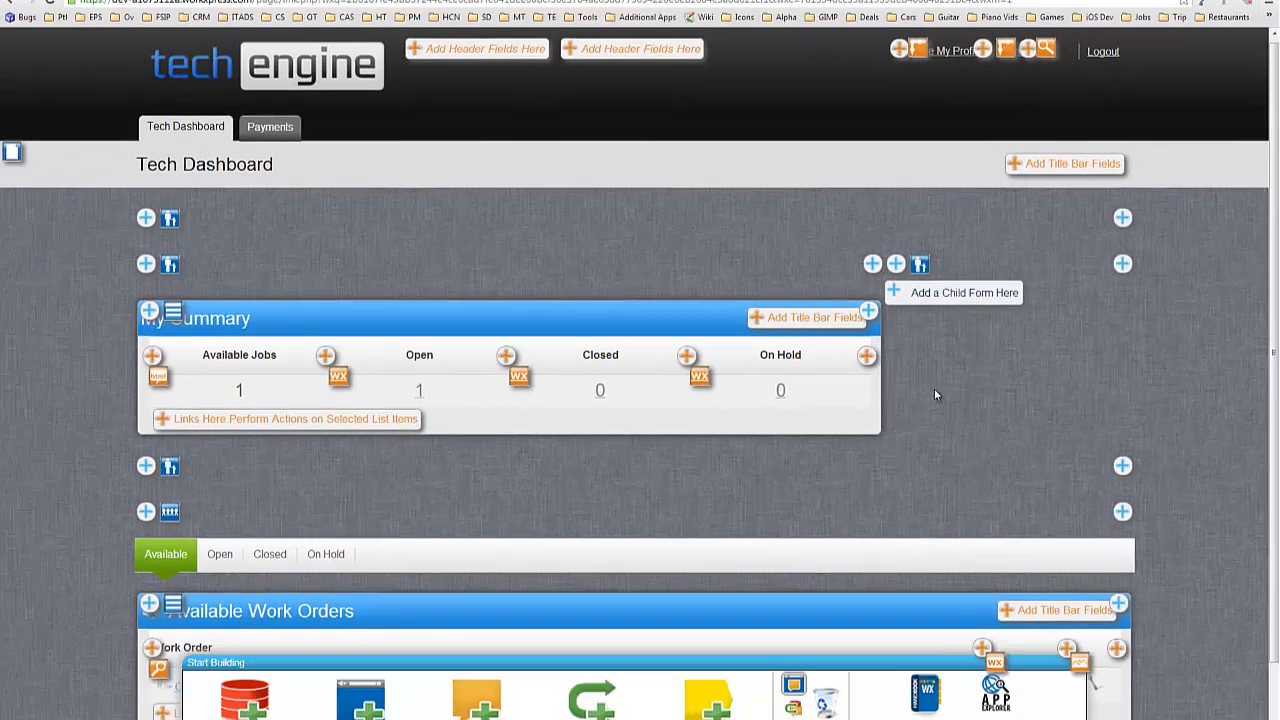
# List the open work orders and press Mark as Completed on CCWO10003-01.
pyautogui.scroll(-1, 628, 408)
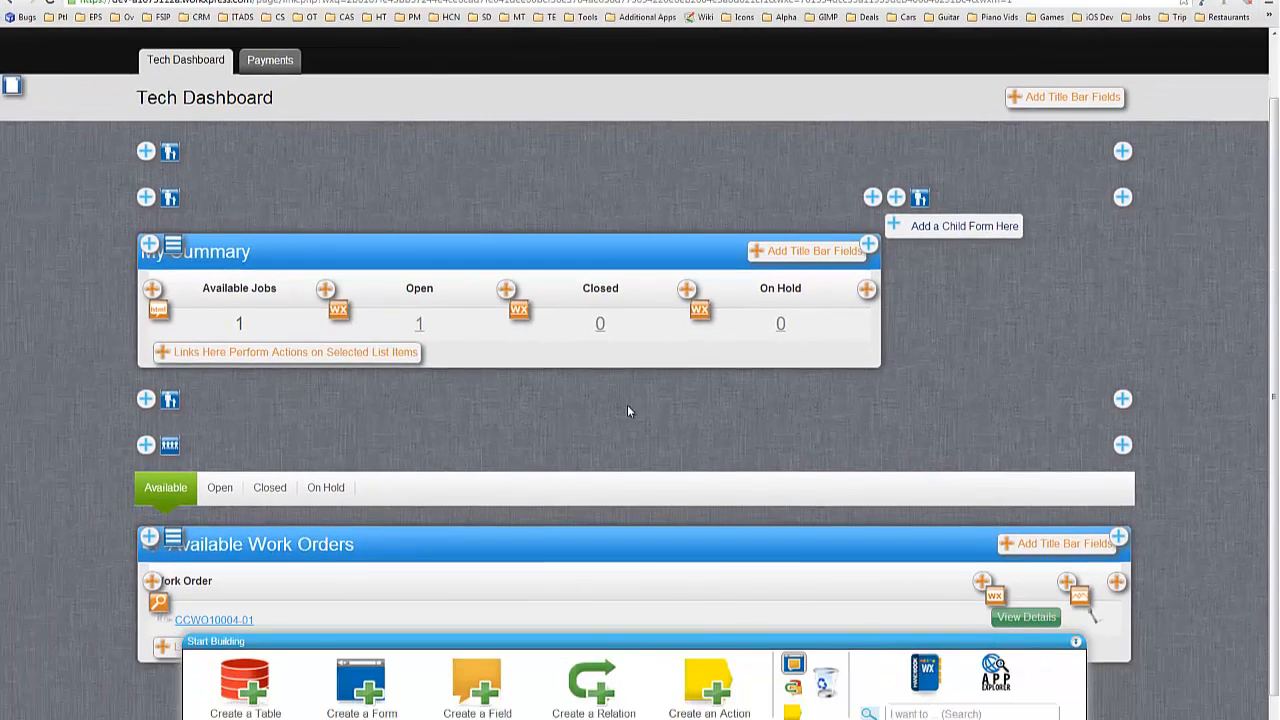
pyautogui.click(218, 438)
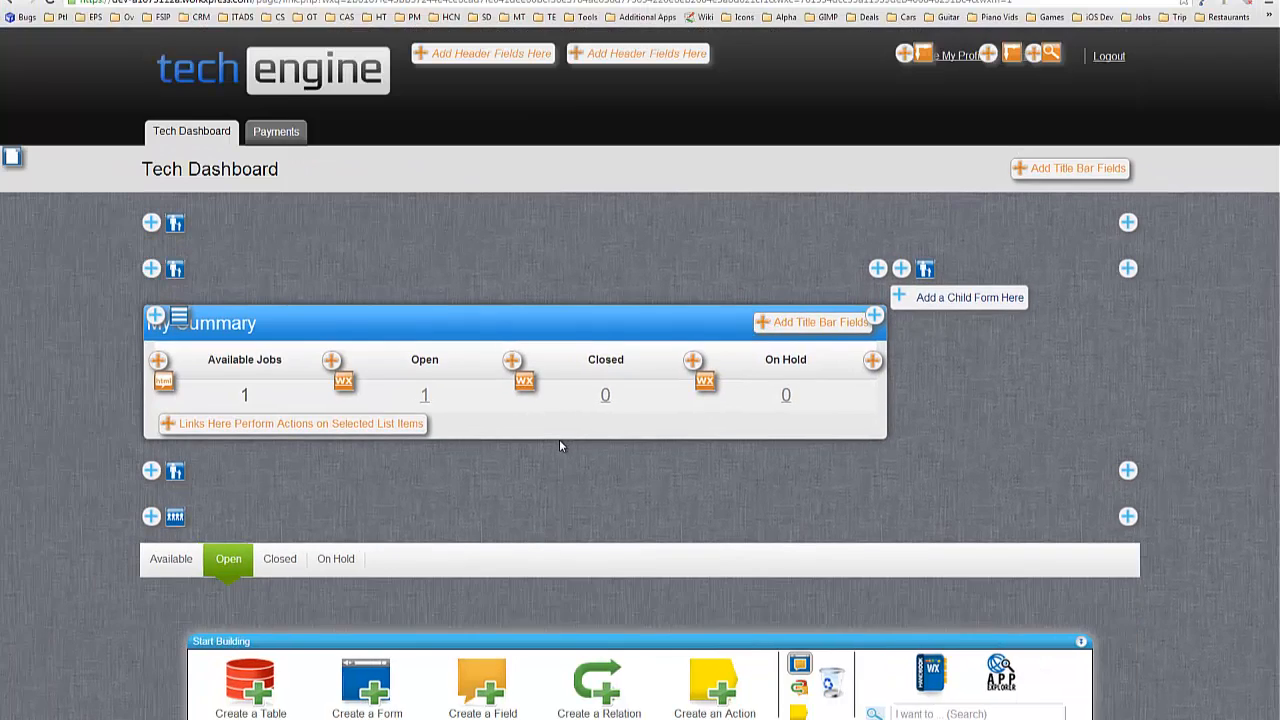
pyautogui.scroll(-2, 557, 437)
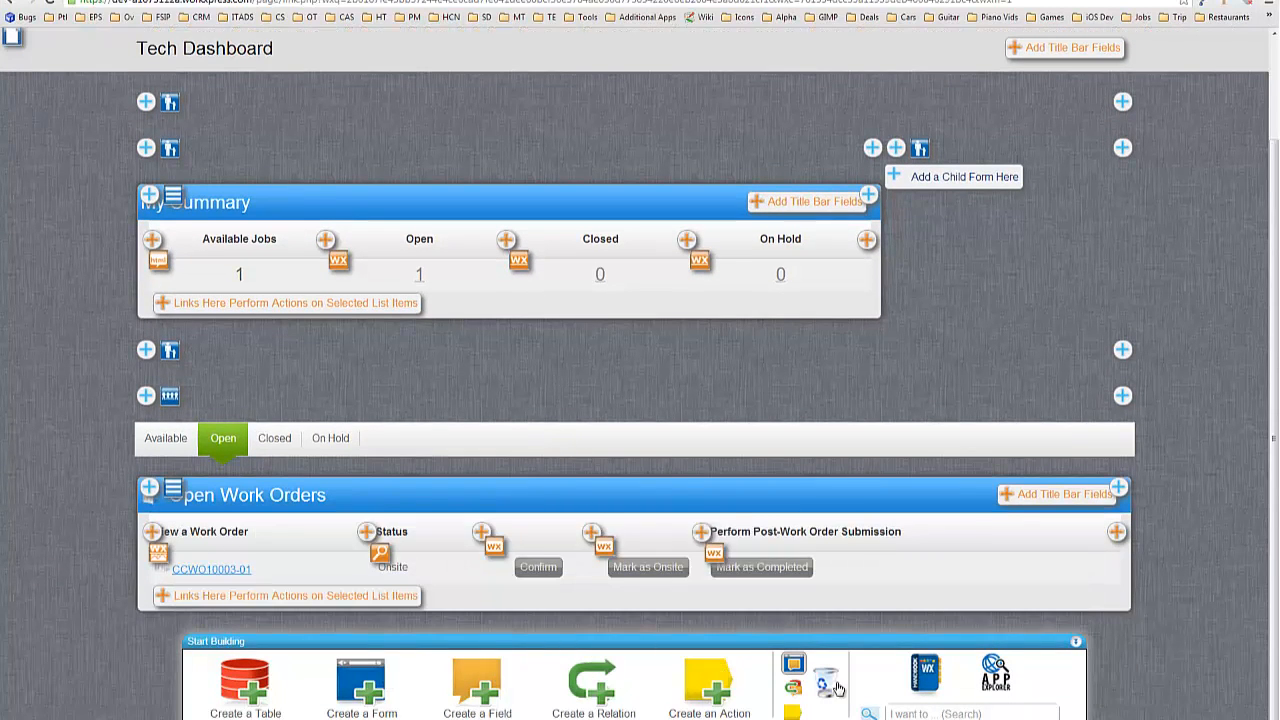
pyautogui.click(769, 570)
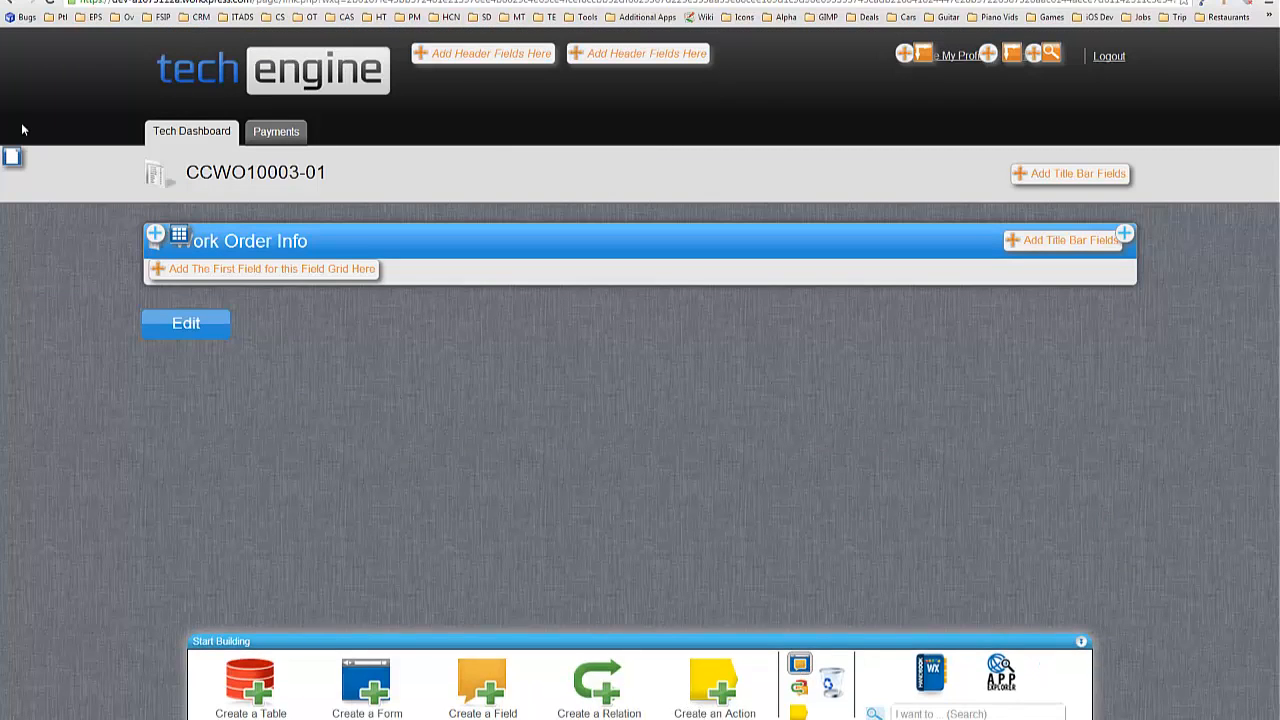
# Set the header text to 'Work Order Completion Report' above the work order name and save.
pyautogui.click(12, 157)
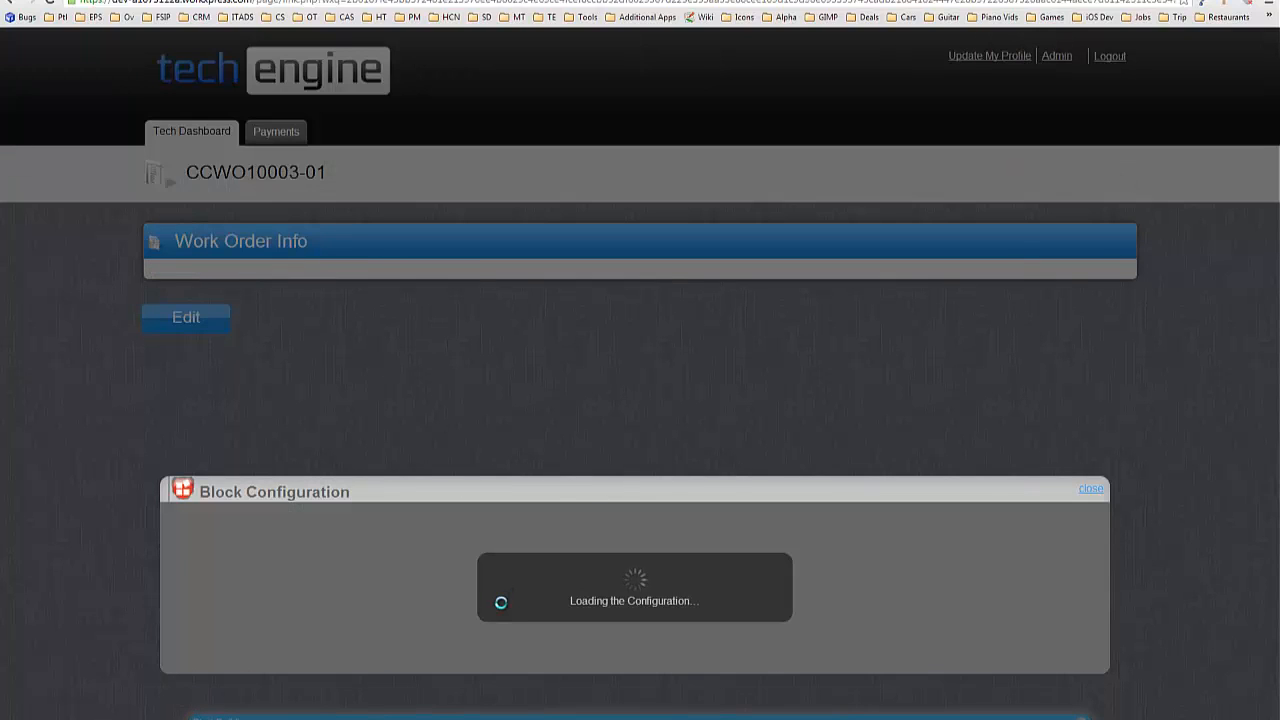
pyautogui.scroll(-1, 641, 500)
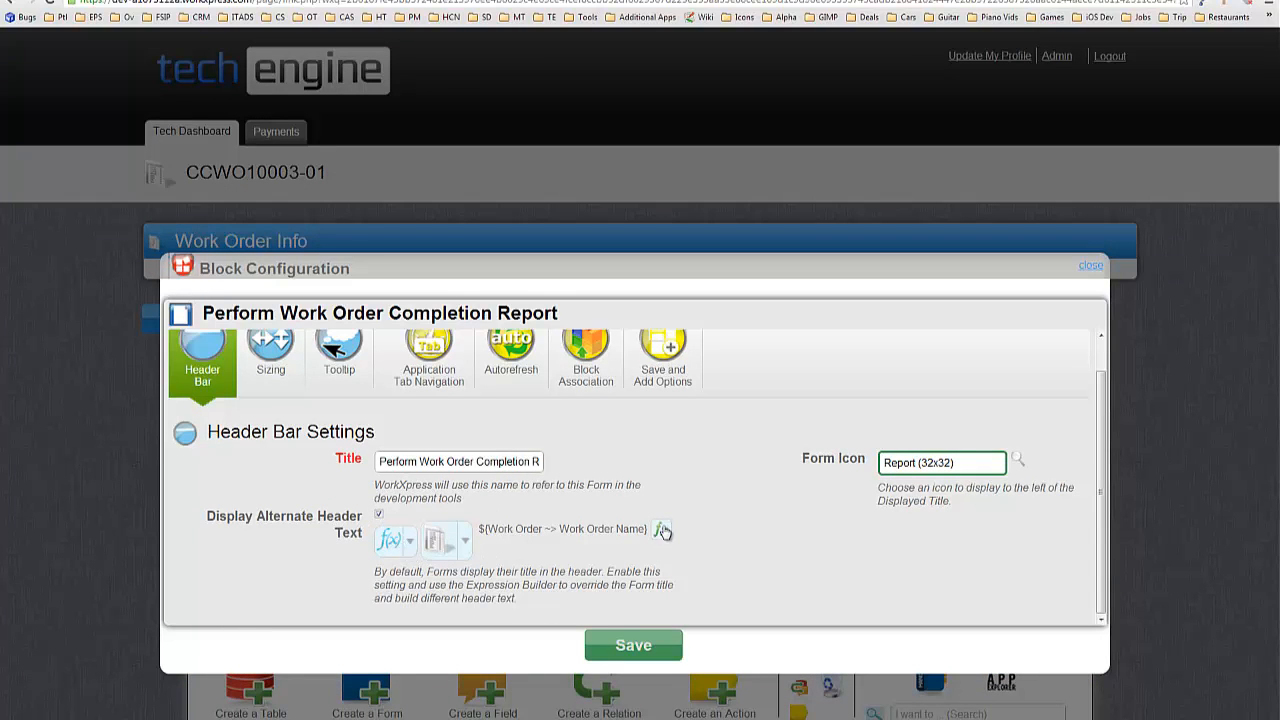
pyautogui.click(663, 531)
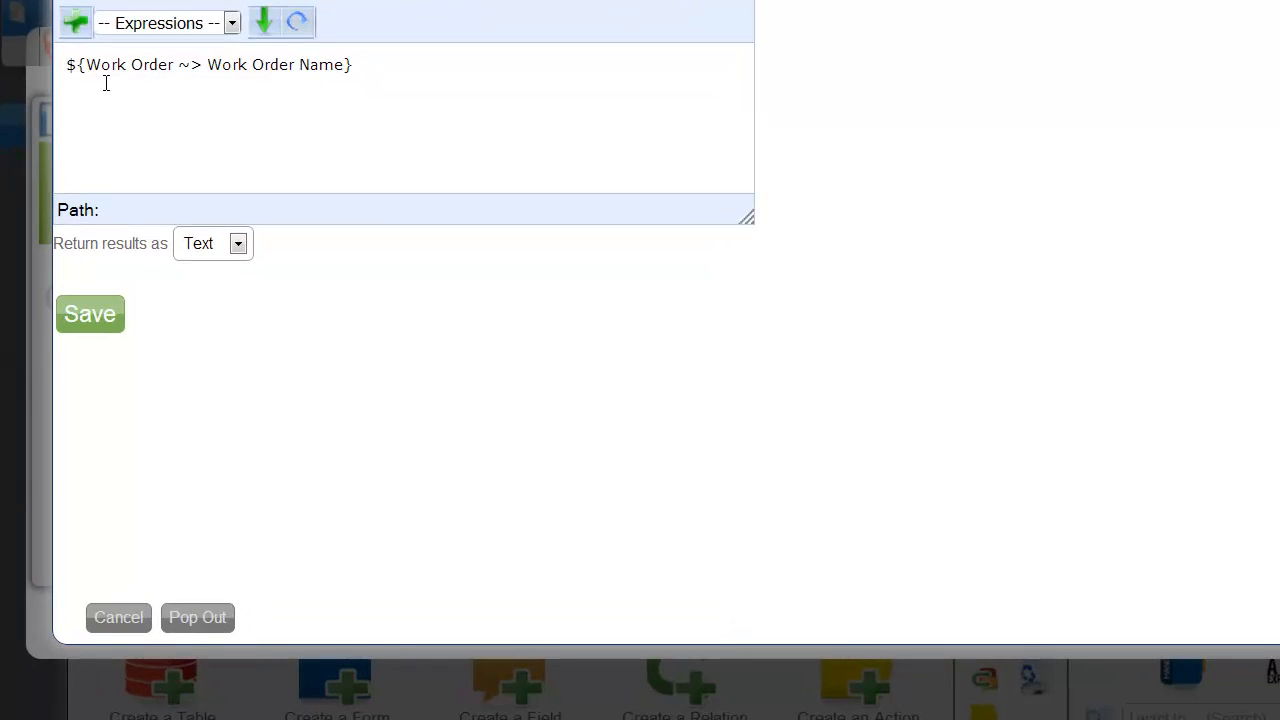
pyautogui.write('Wrok')
pyautogui.press('BackSpace')
pyautogui.press('BackSpace')
pyautogui.press('BackSpace')
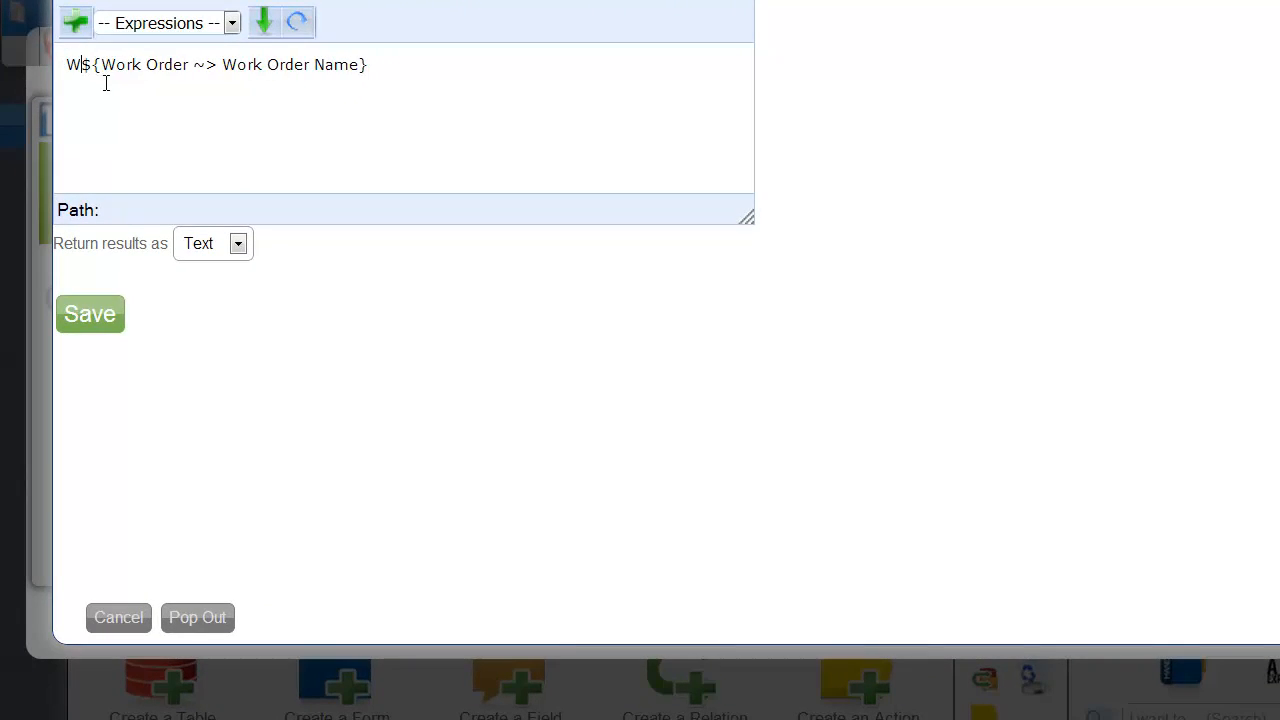
pyautogui.write('ork Order Complet')
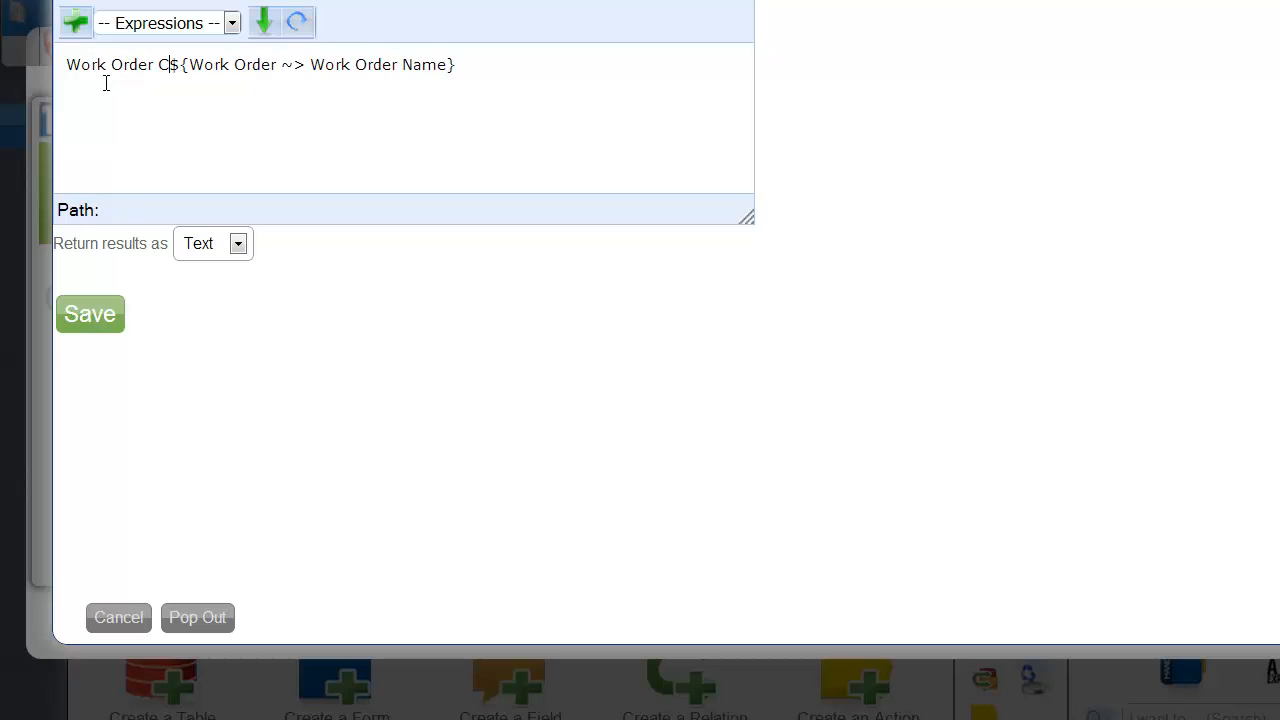
pyautogui.write('ion Report')
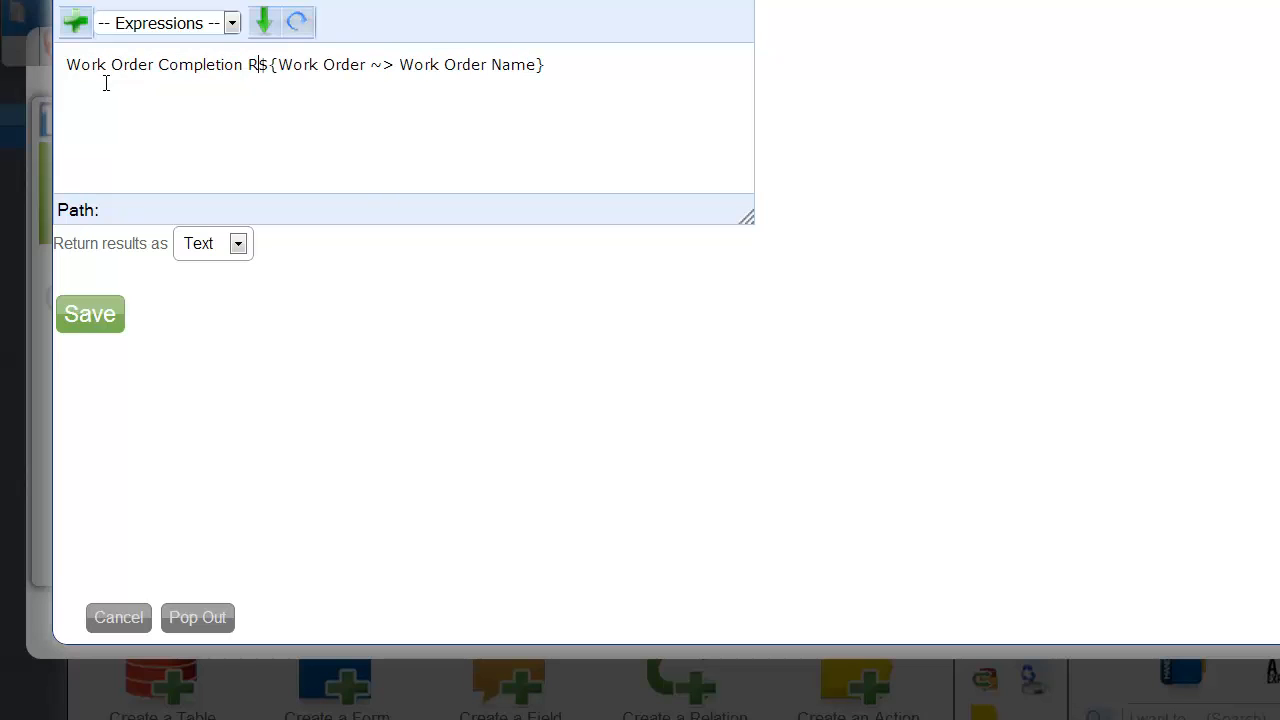
pyautogui.press('Return')
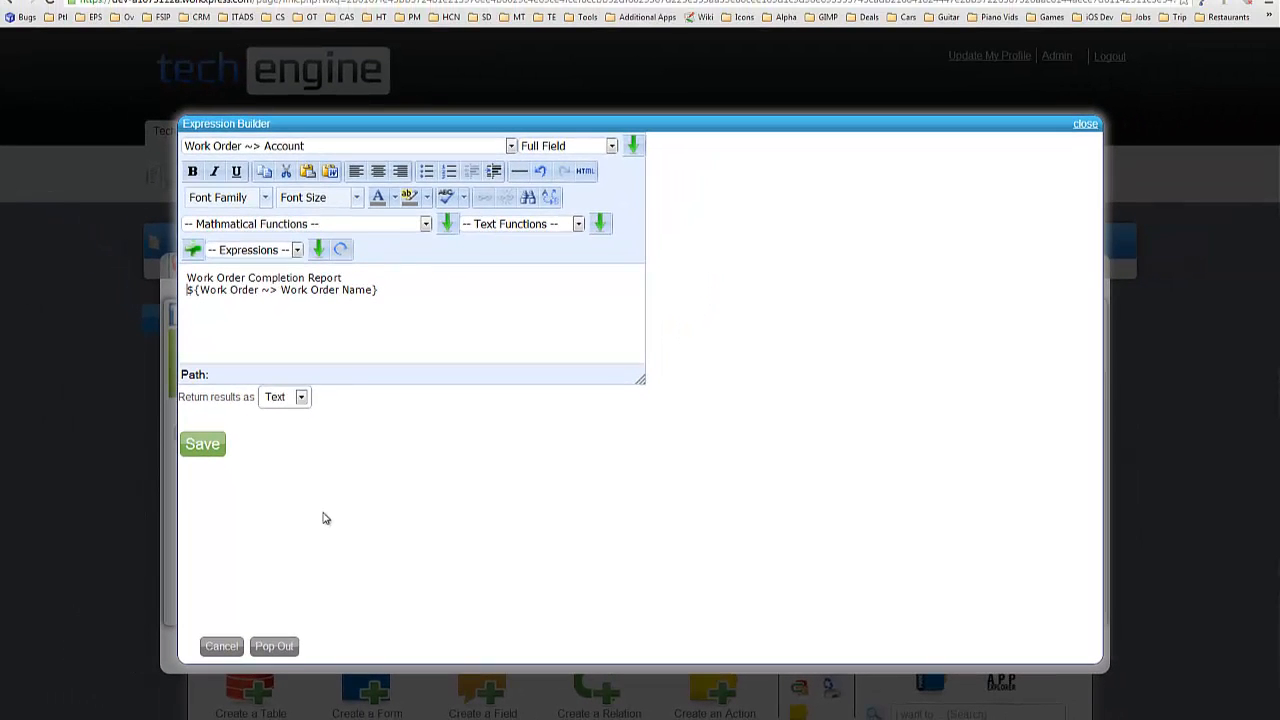
pyautogui.click(221, 453)
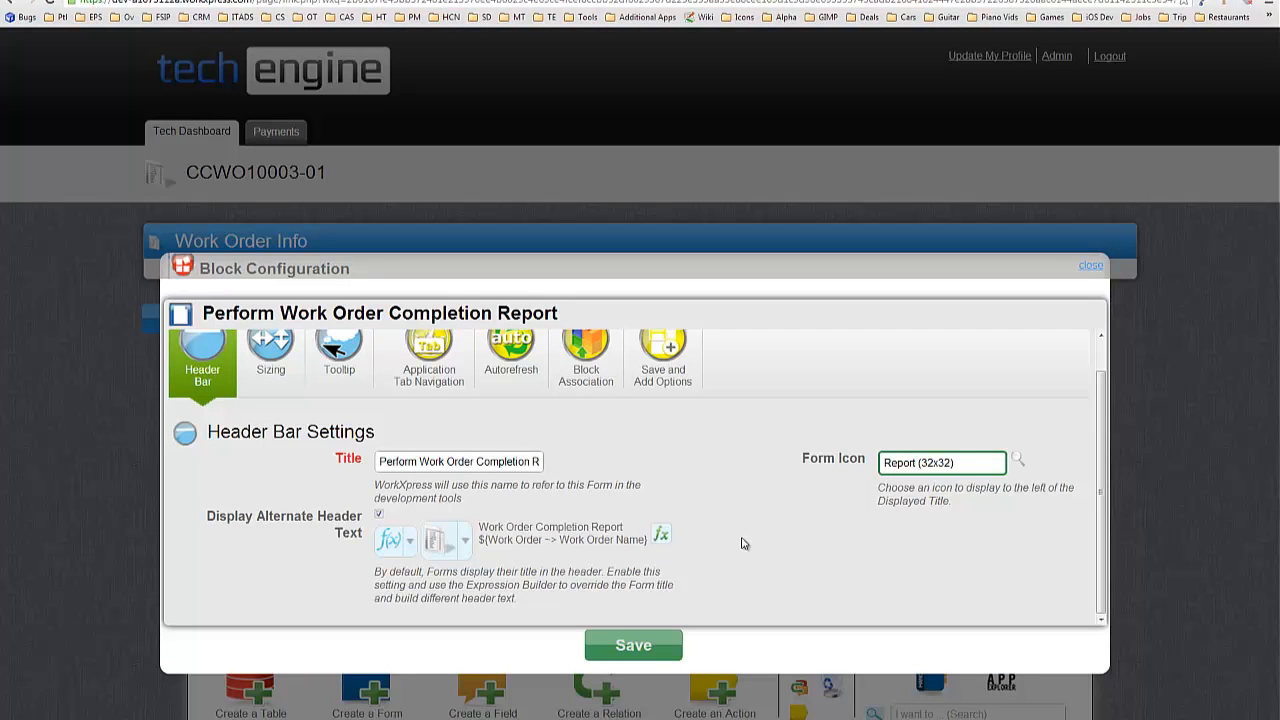
pyautogui.click(648, 650)
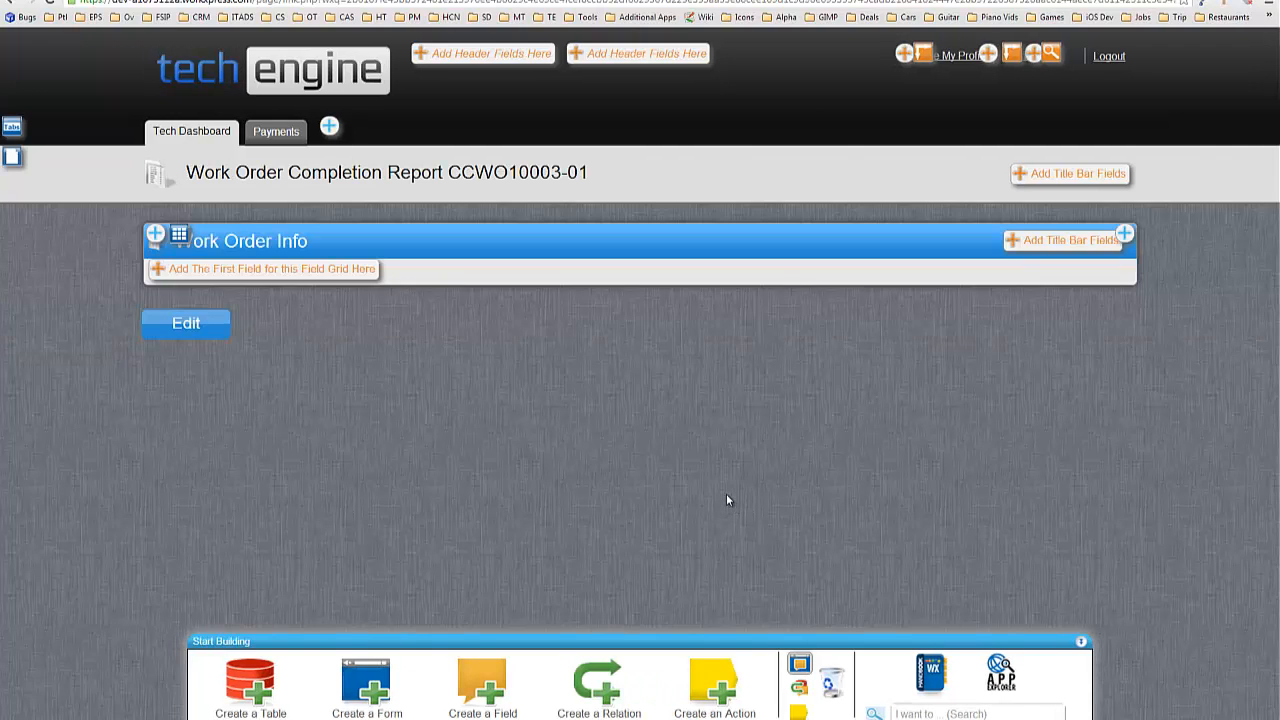
# Return the header expression as HTML and save the block configuration.
pyautogui.click(798, 668)
pyautogui.click(798, 668)
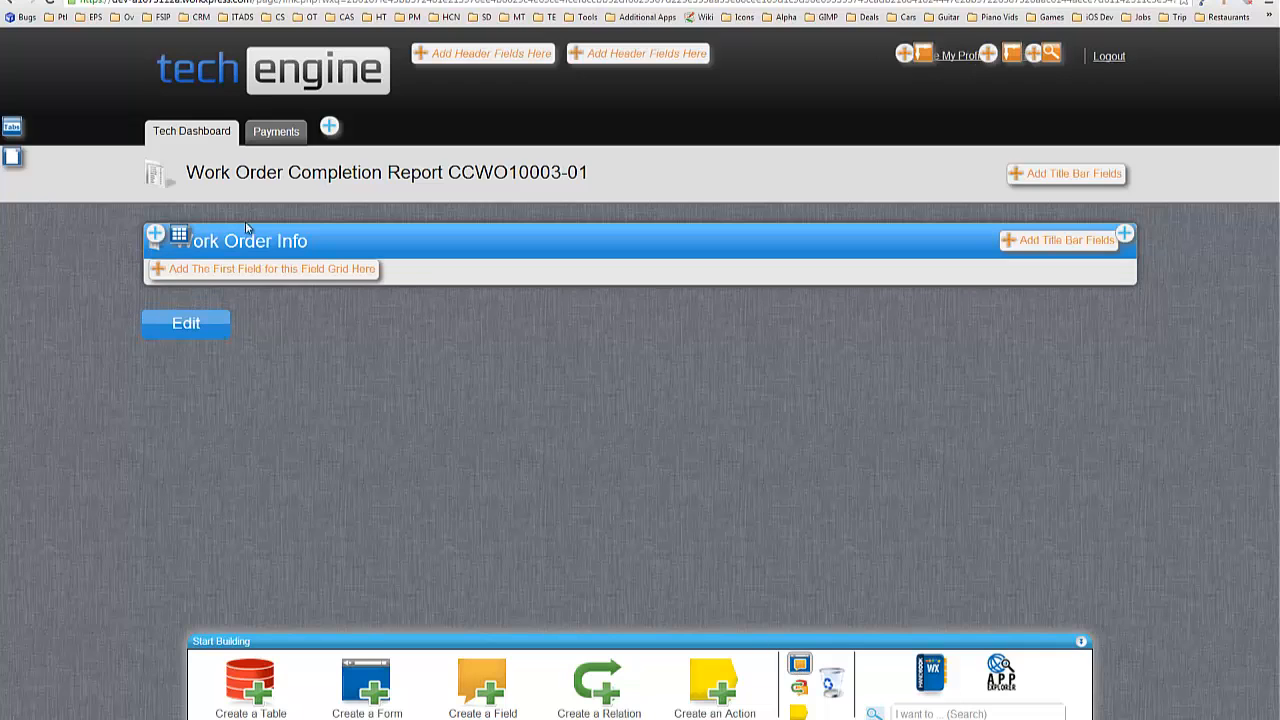
pyautogui.click(14, 160)
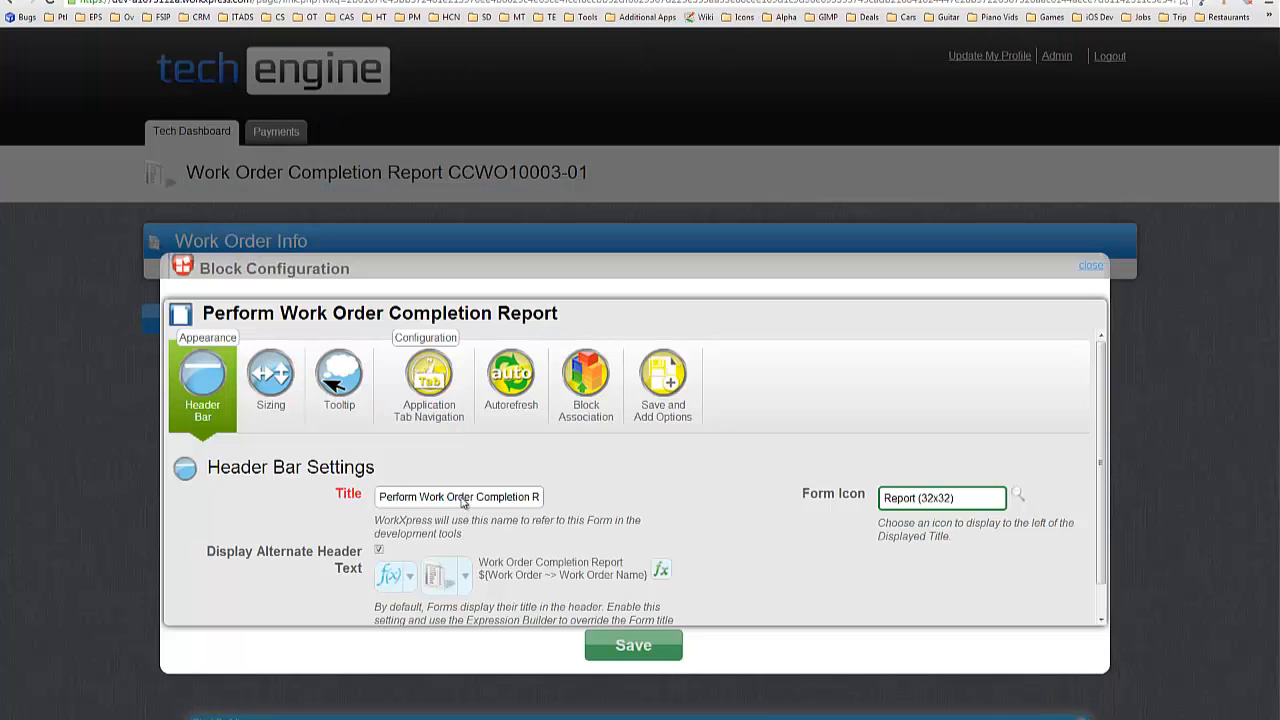
pyautogui.click(661, 570)
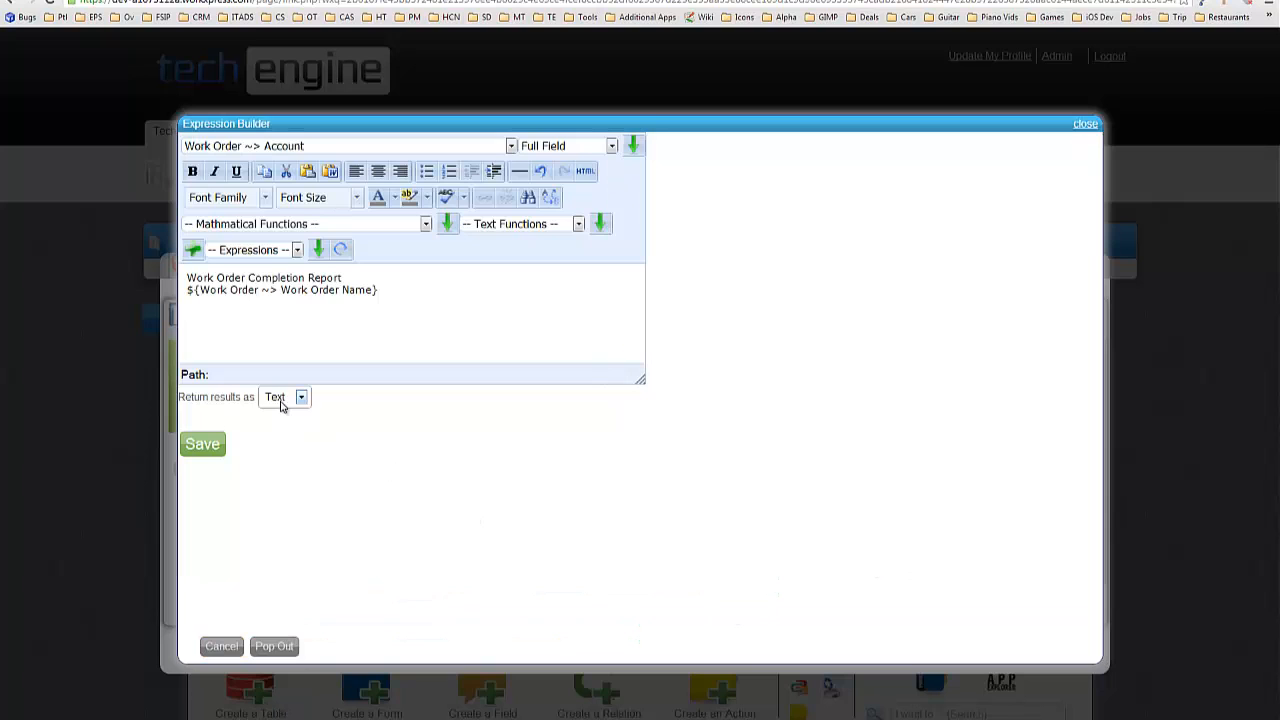
pyautogui.click(282, 399)
pyautogui.click(274, 415)
pyautogui.click(201, 448)
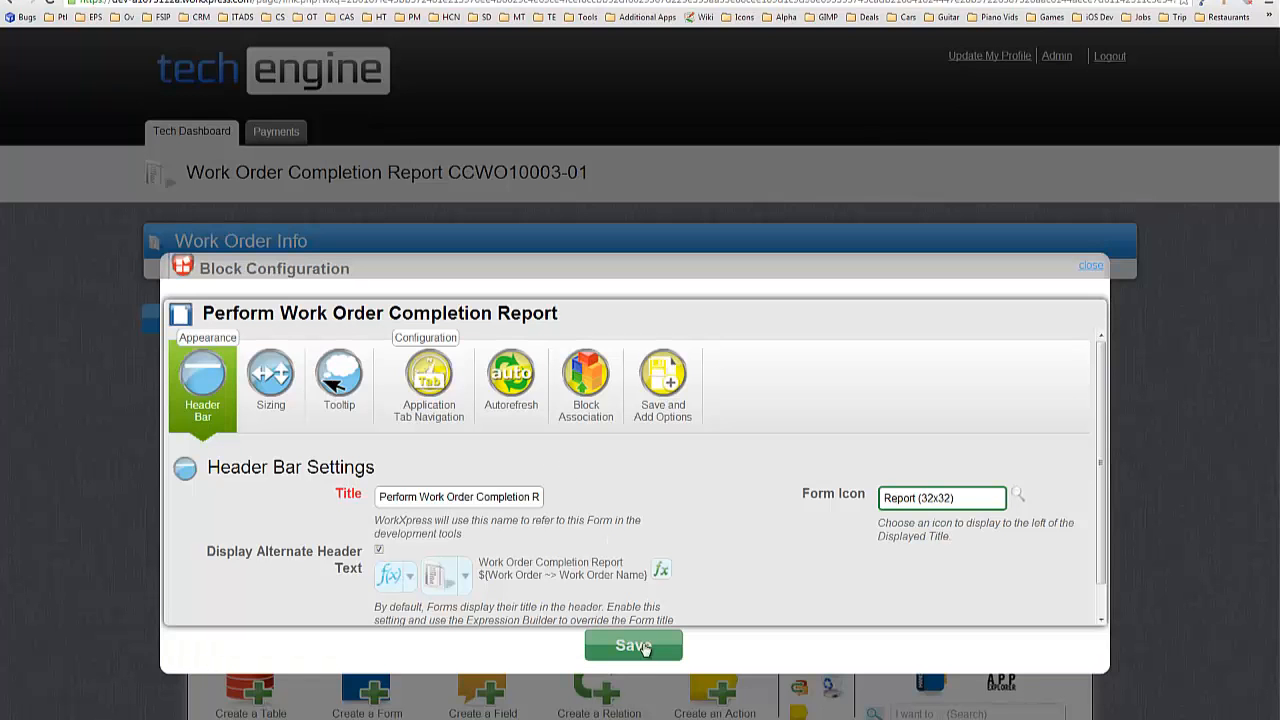
pyautogui.click(640, 646)
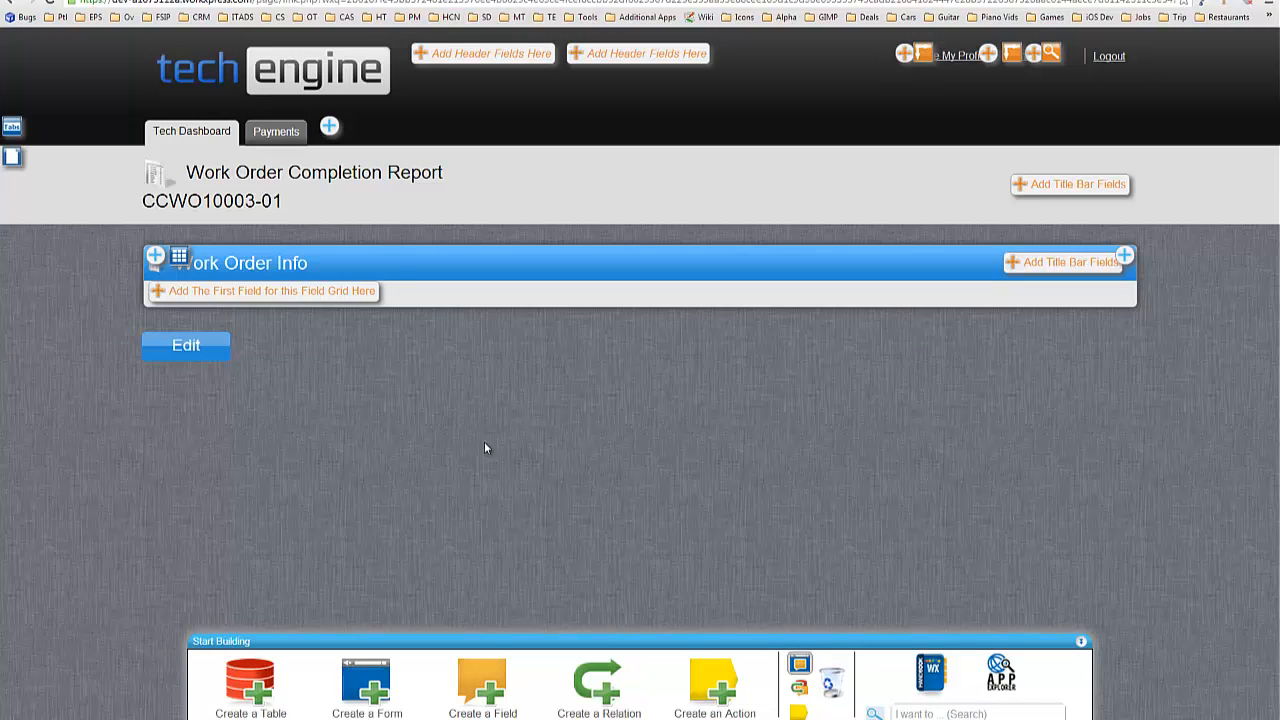
# In the Action Manager, set the Show this Form action's starting mode to Edit.
pyautogui.click(799, 713)
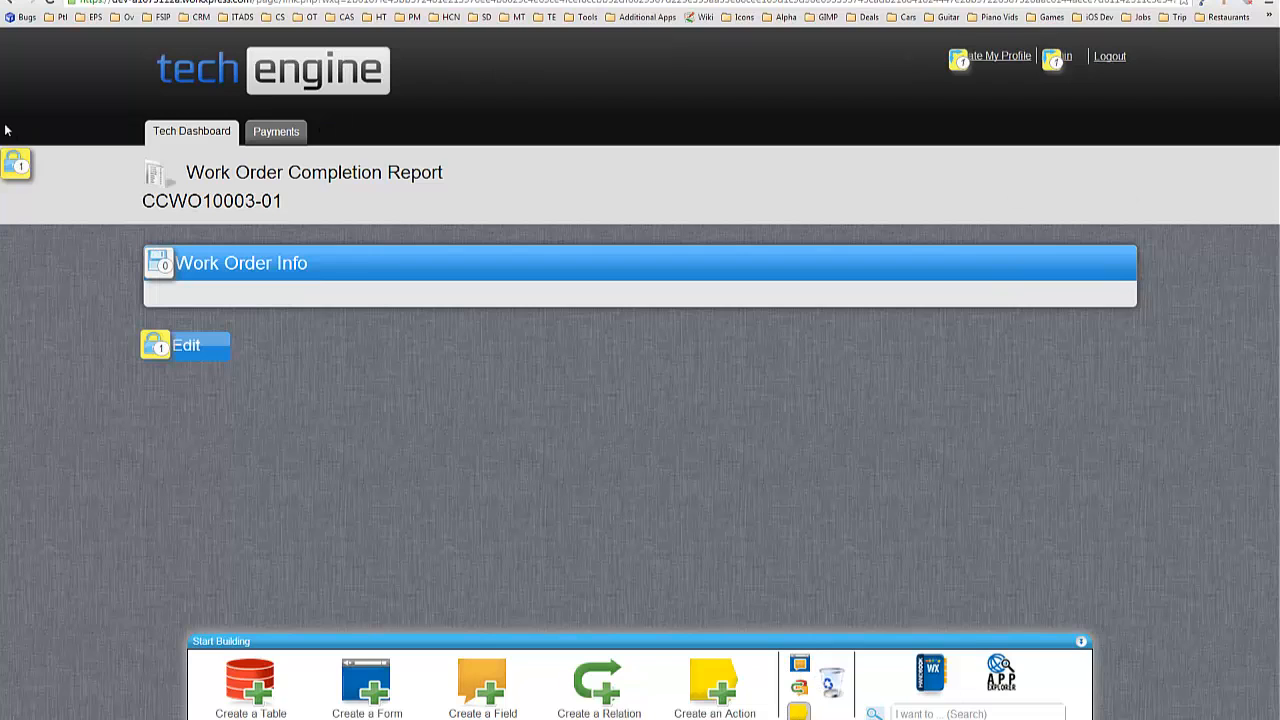
pyautogui.moveTo(1171, 114); pyautogui.dragTo(556, 82)
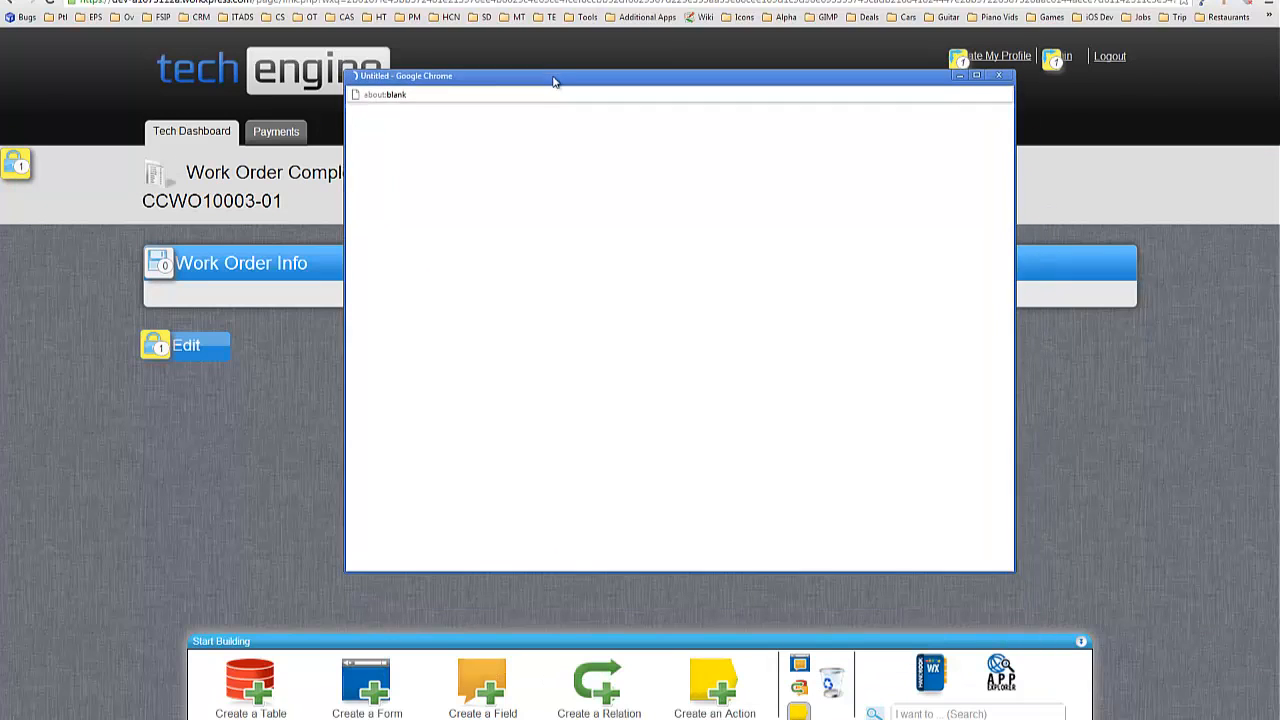
pyautogui.doubleClick(585, 80)
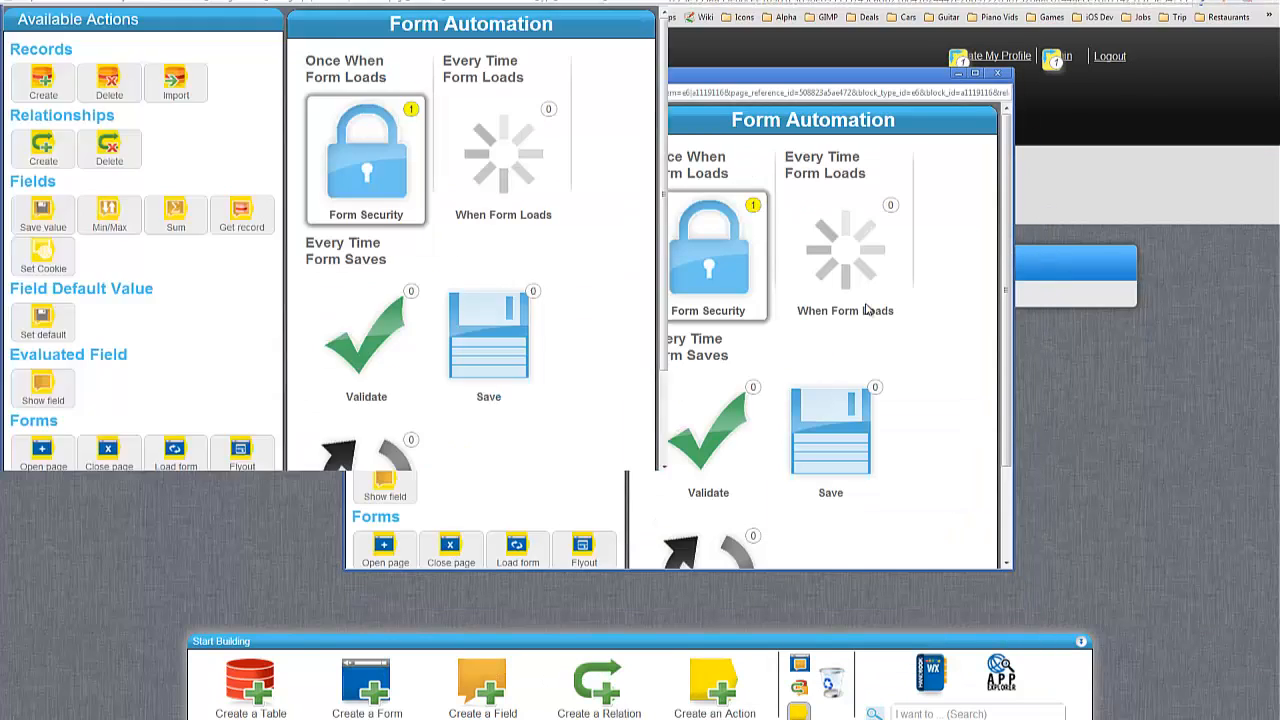
pyautogui.click(338, 312)
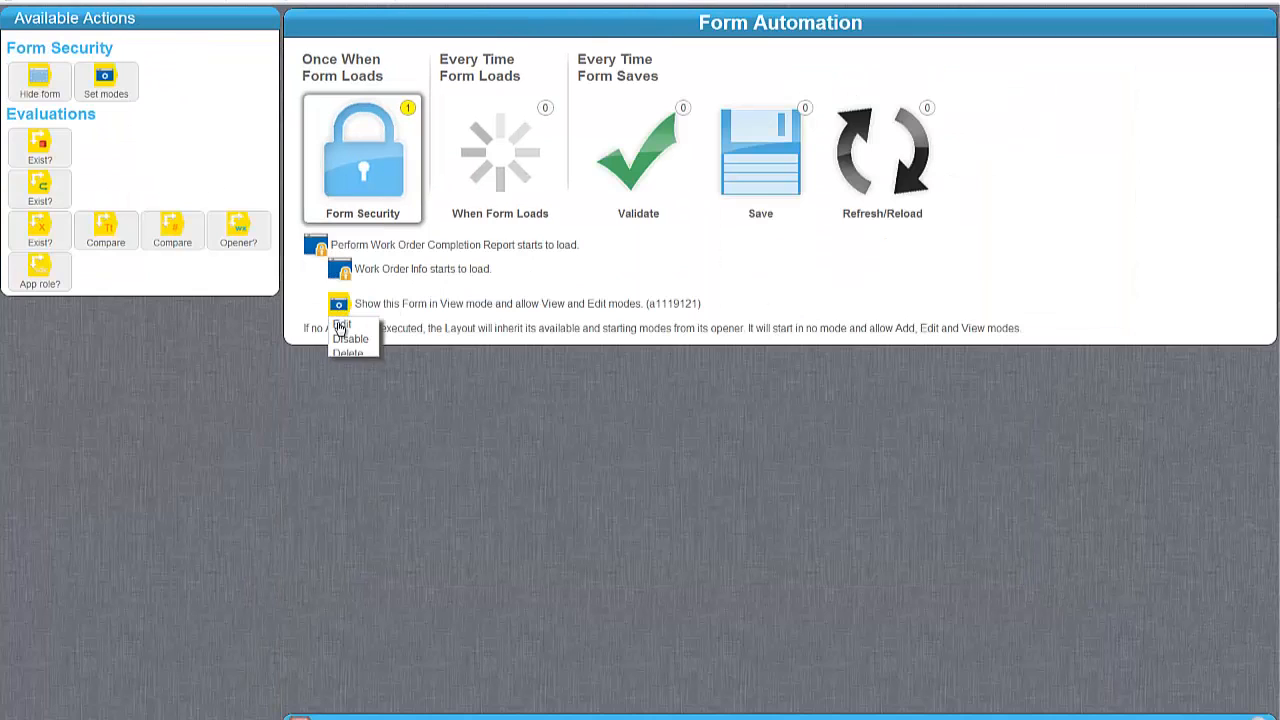
pyautogui.click(341, 324)
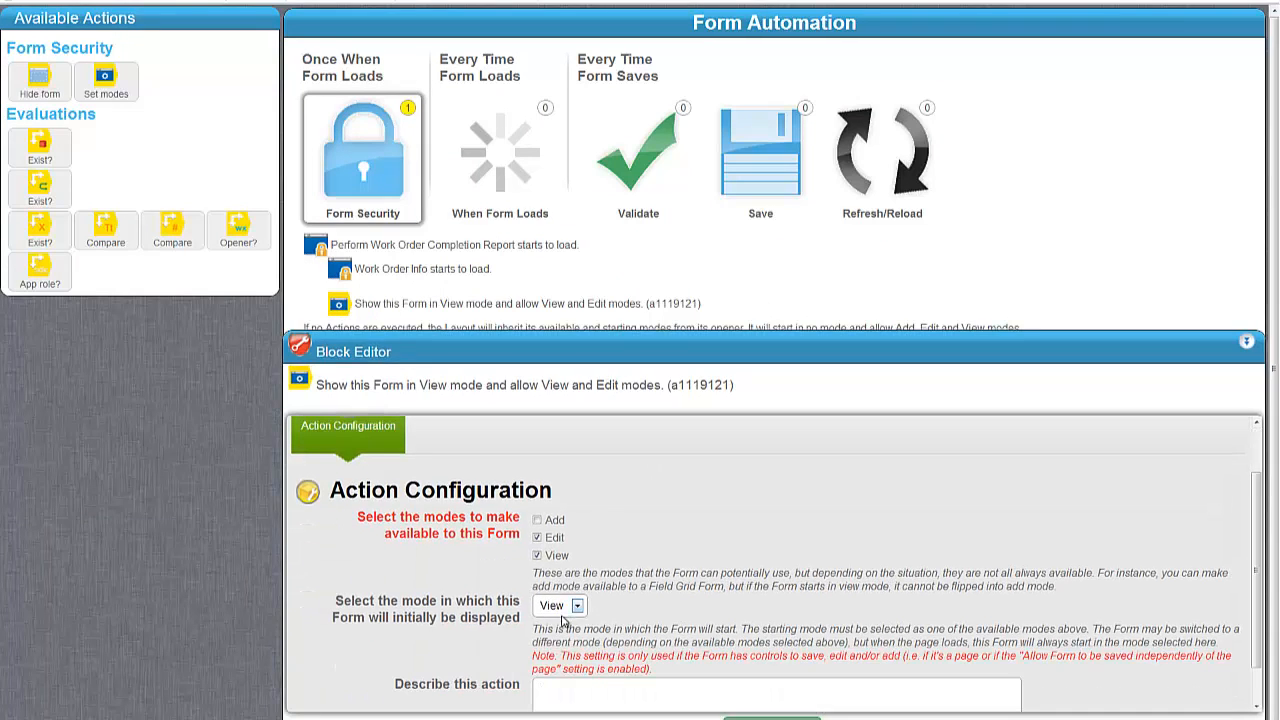
pyautogui.click(572, 604)
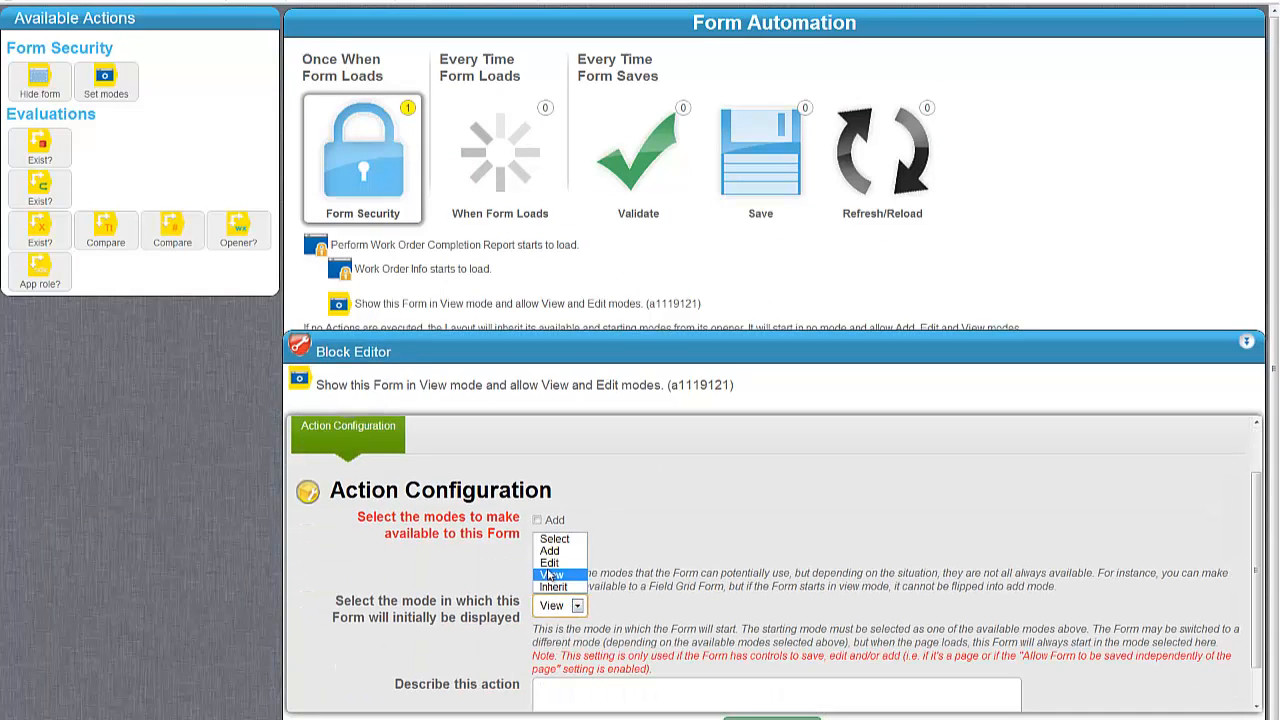
pyautogui.click(548, 576)
pyautogui.click(572, 605)
pyautogui.click(550, 563)
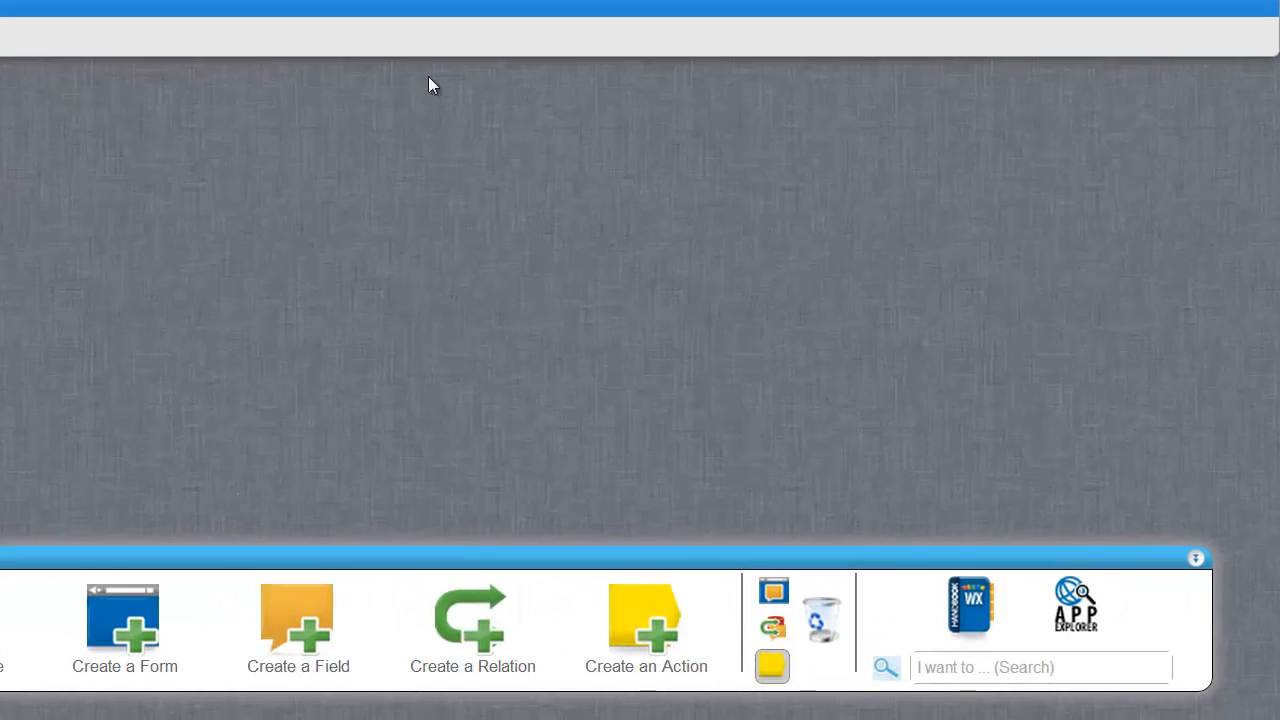
# Retitle the field grid from 'Work Order Info' to 'Work Order Completion Report' and save.
pyautogui.click(770, 664)
pyautogui.click(772, 591)
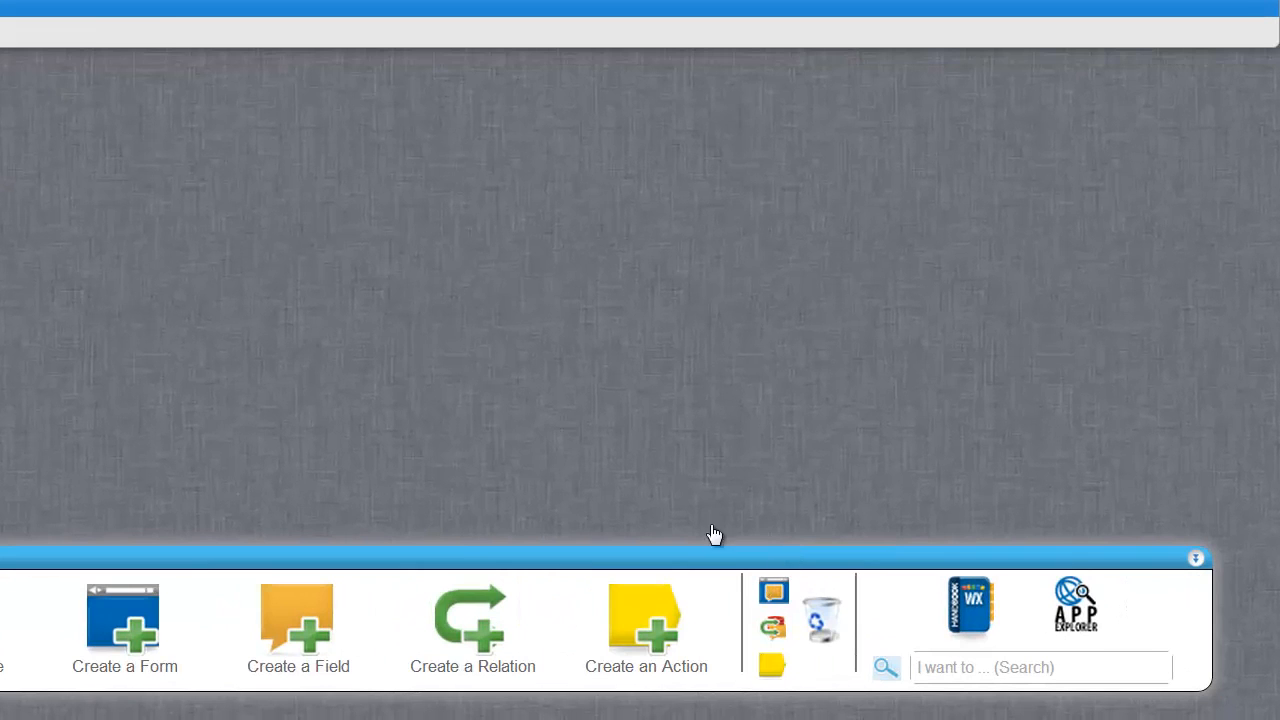
pyautogui.click(3, 5)
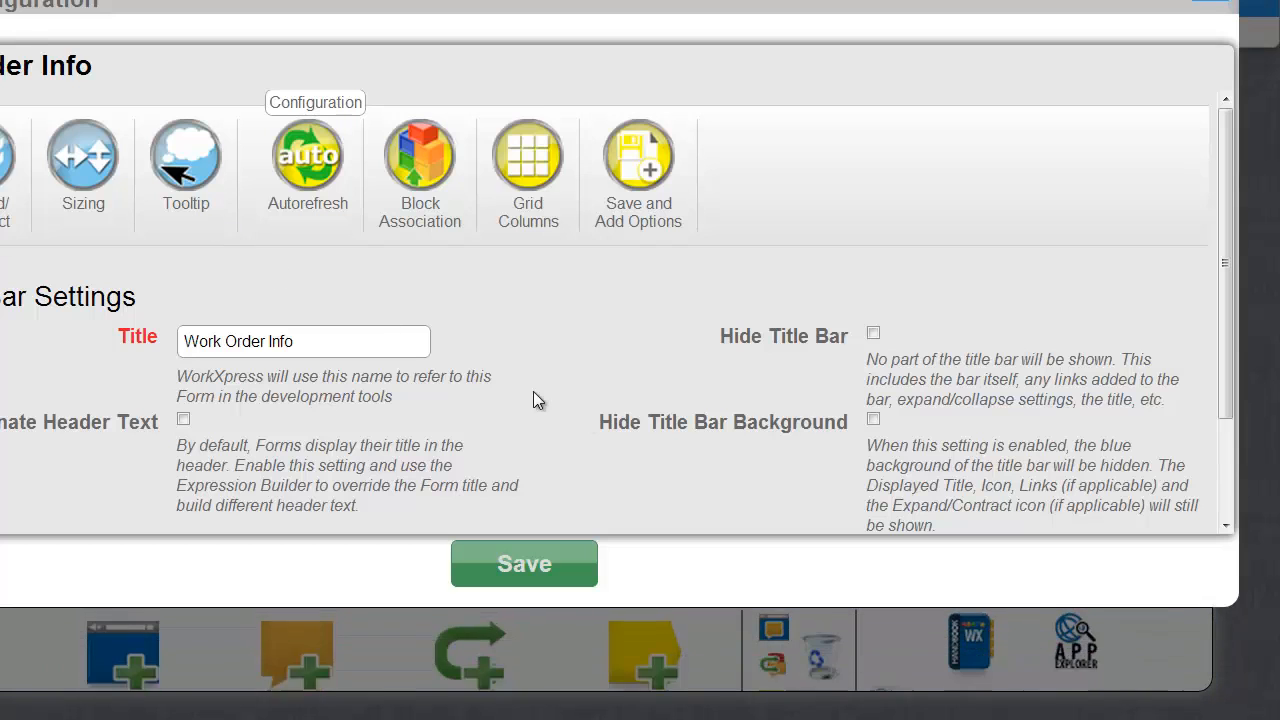
pyautogui.click(346, 333)
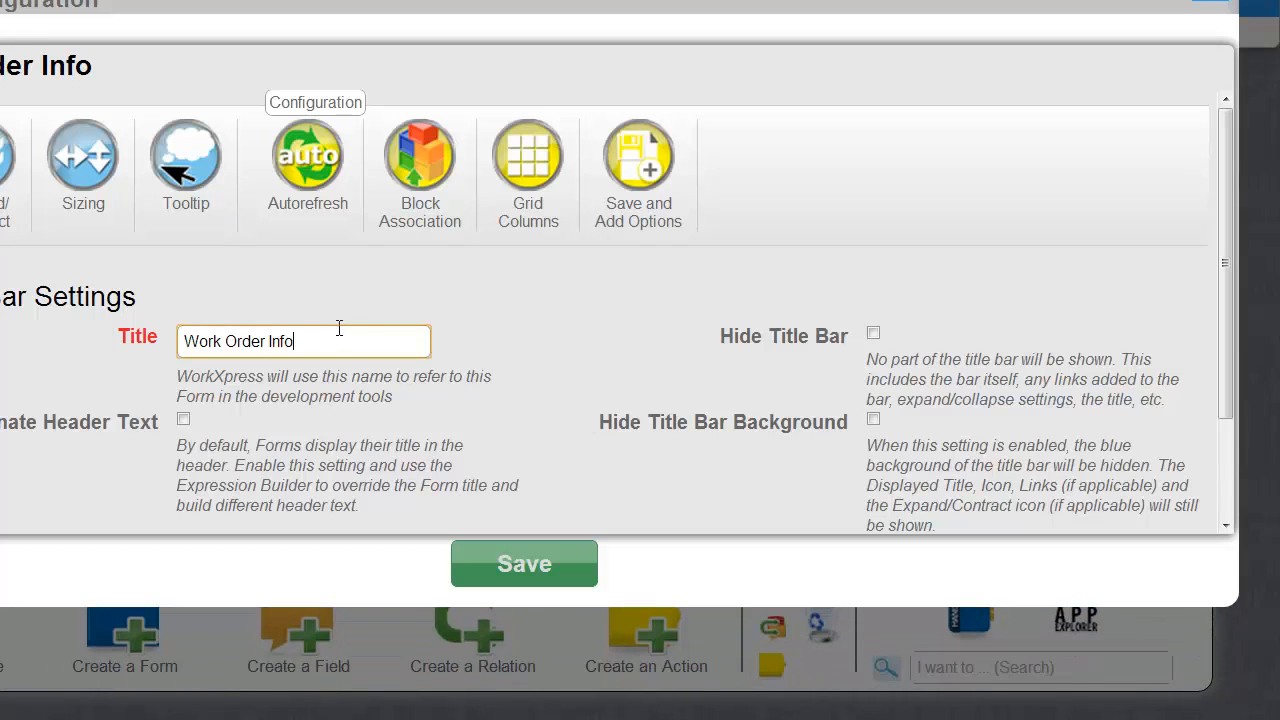
pyautogui.press('BackSpace')
pyautogui.press('BackSpace')
pyautogui.press('BackSpace')
pyautogui.press('BackSpace')
pyautogui.write('Completion Report')
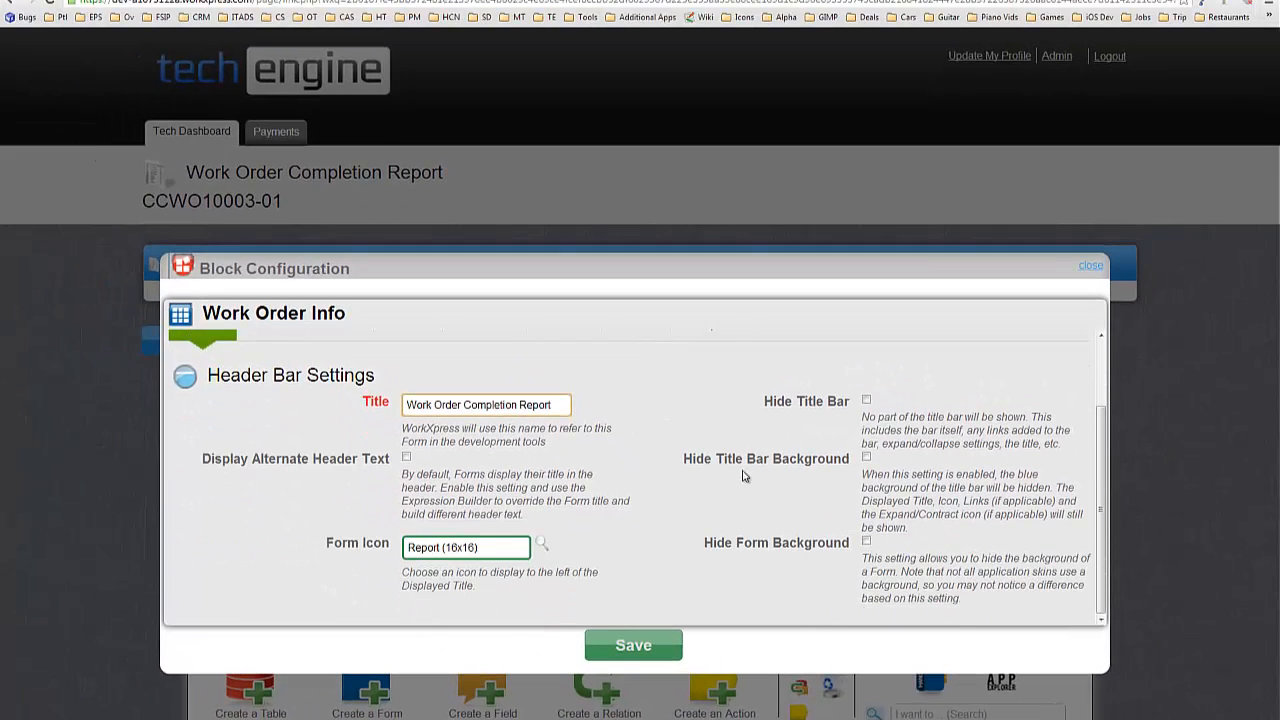
pyautogui.click(665, 640)
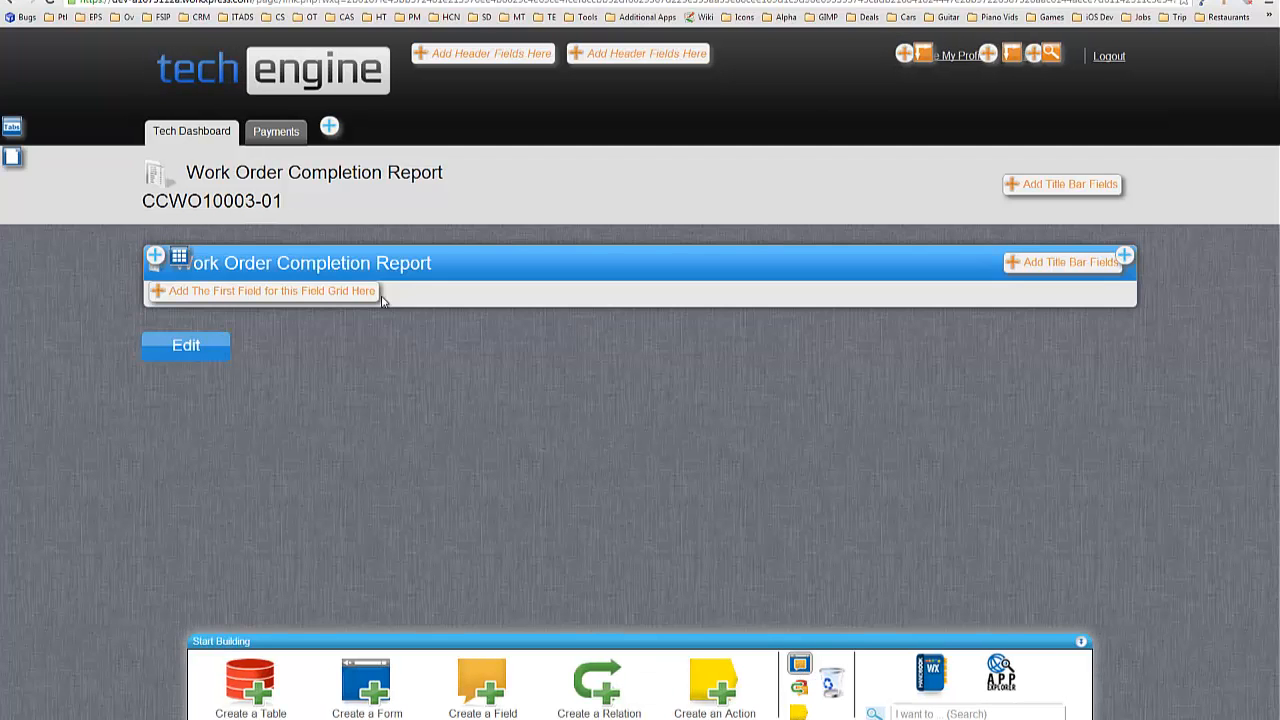
# Start a save option that loads a different page in View mode after saving.
pyautogui.click(12, 152)
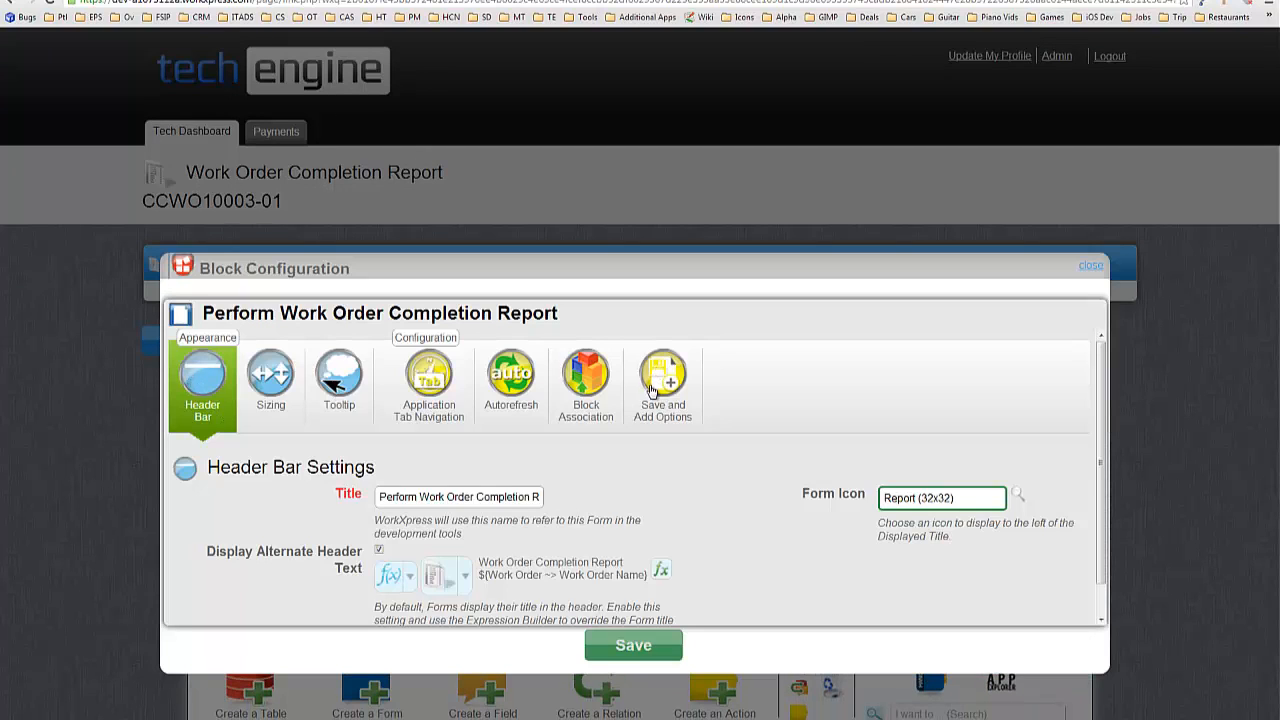
pyautogui.click(666, 395)
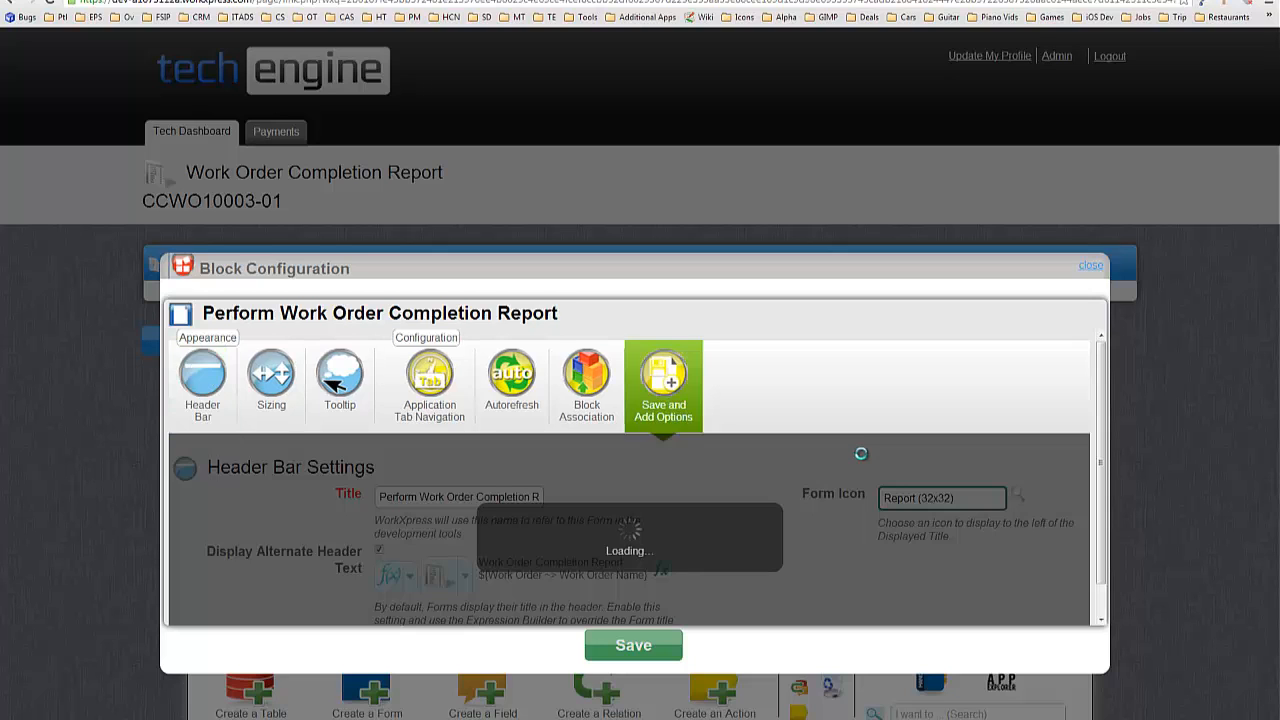
pyautogui.scroll(-5, 806, 451)
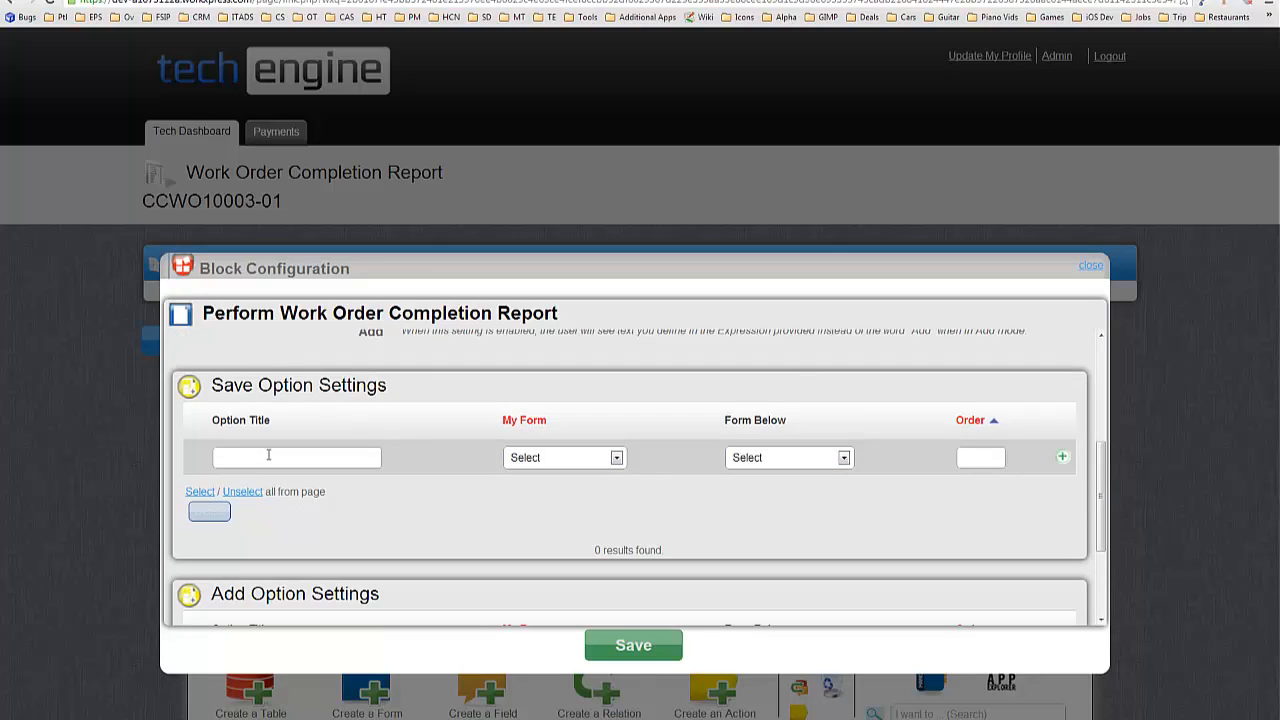
pyautogui.click(268, 455)
pyautogui.scroll(-1, 450, 390)
pyautogui.click(567, 390)
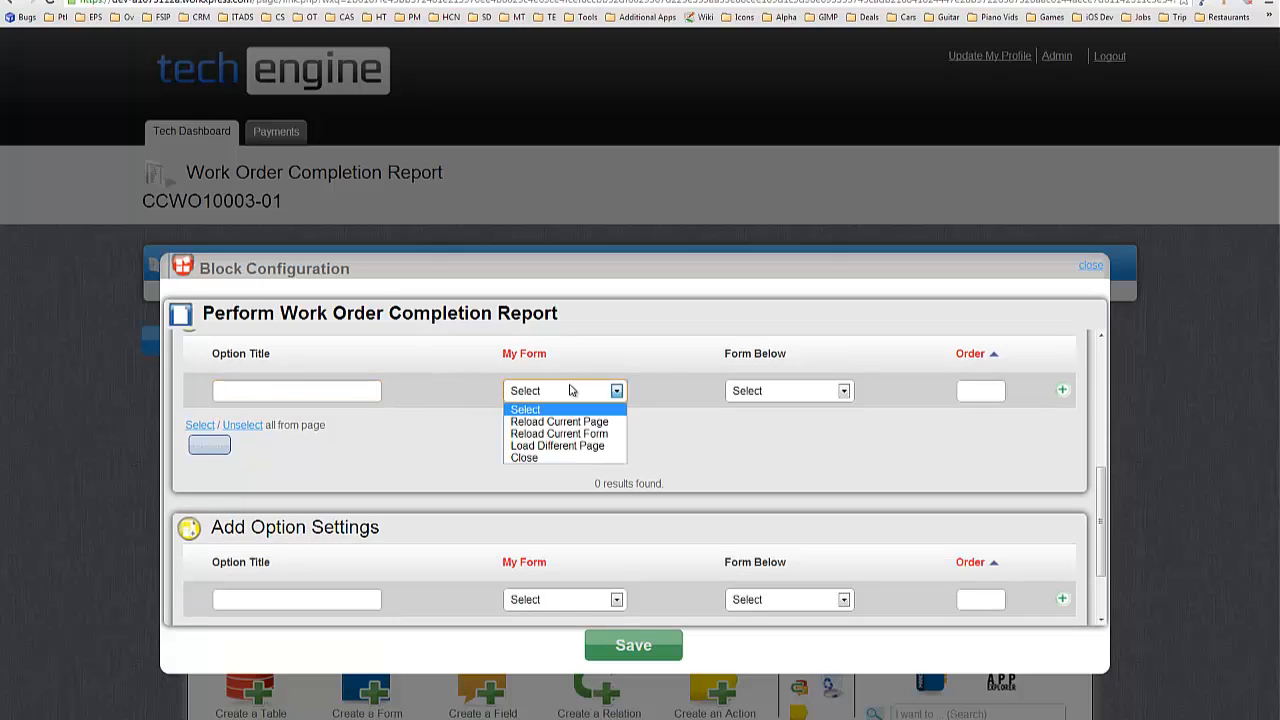
pyautogui.click(570, 446)
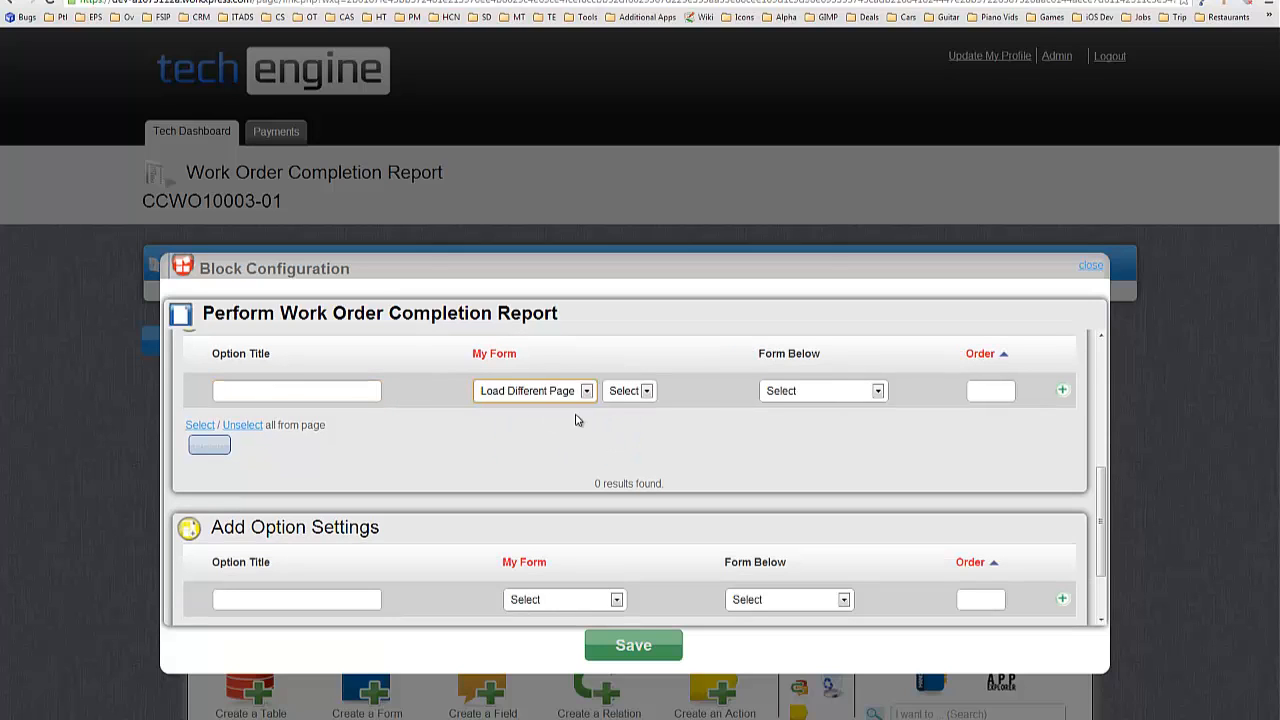
pyautogui.click(646, 391)
pyautogui.click(624, 446)
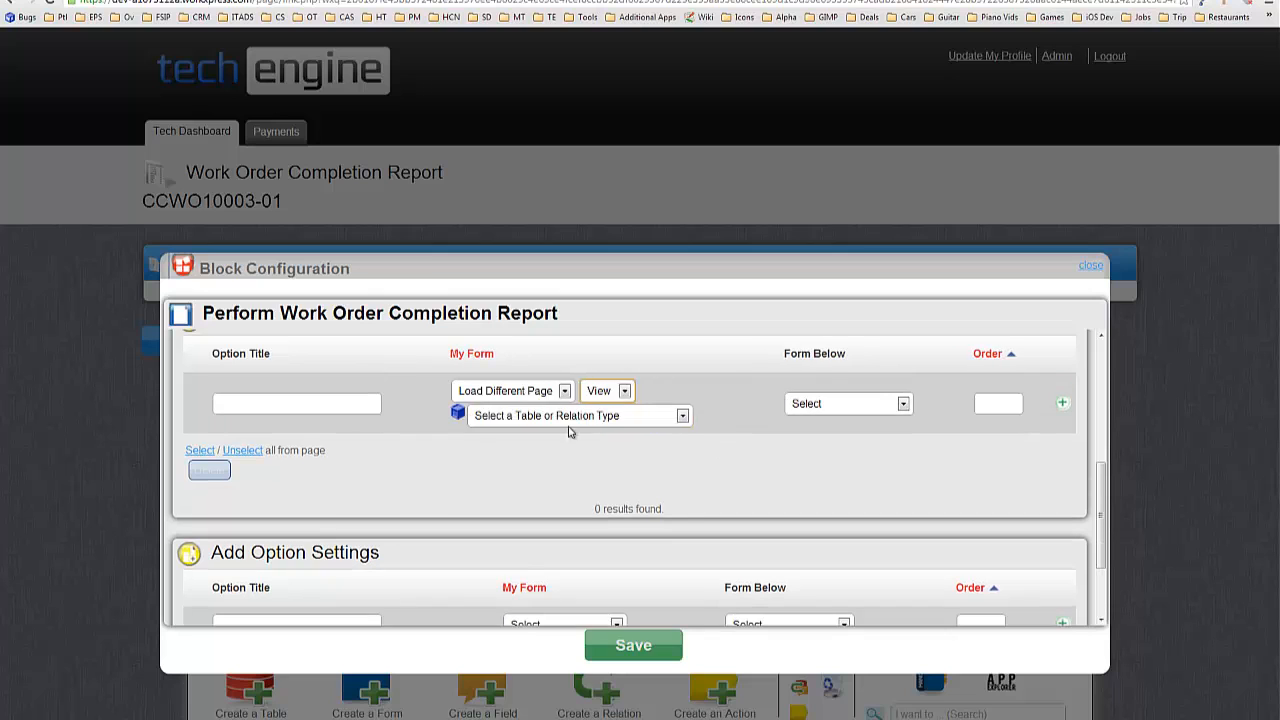
# Point the save option at the Application table's Tech Dashboard page with order 1.
pyautogui.click(682, 415)
pyautogui.scroll(-2, 549, 480)
pyautogui.scroll(-2, 549, 480)
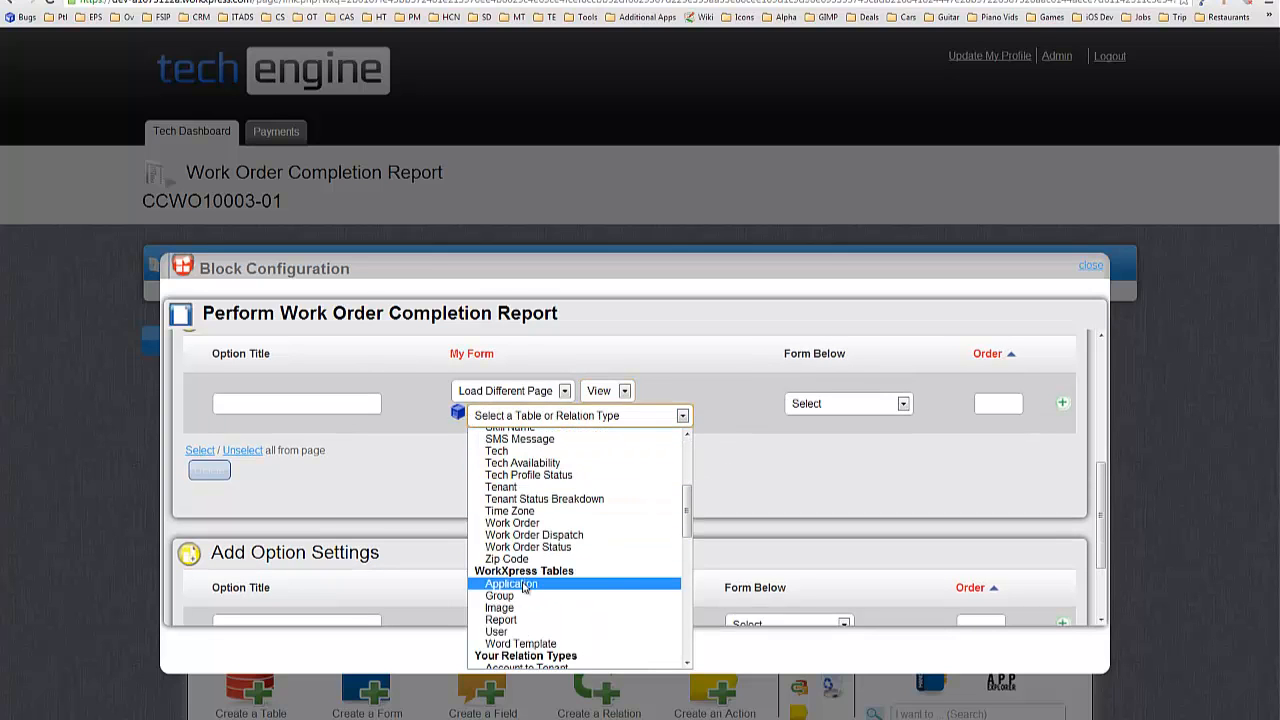
pyautogui.click(522, 586)
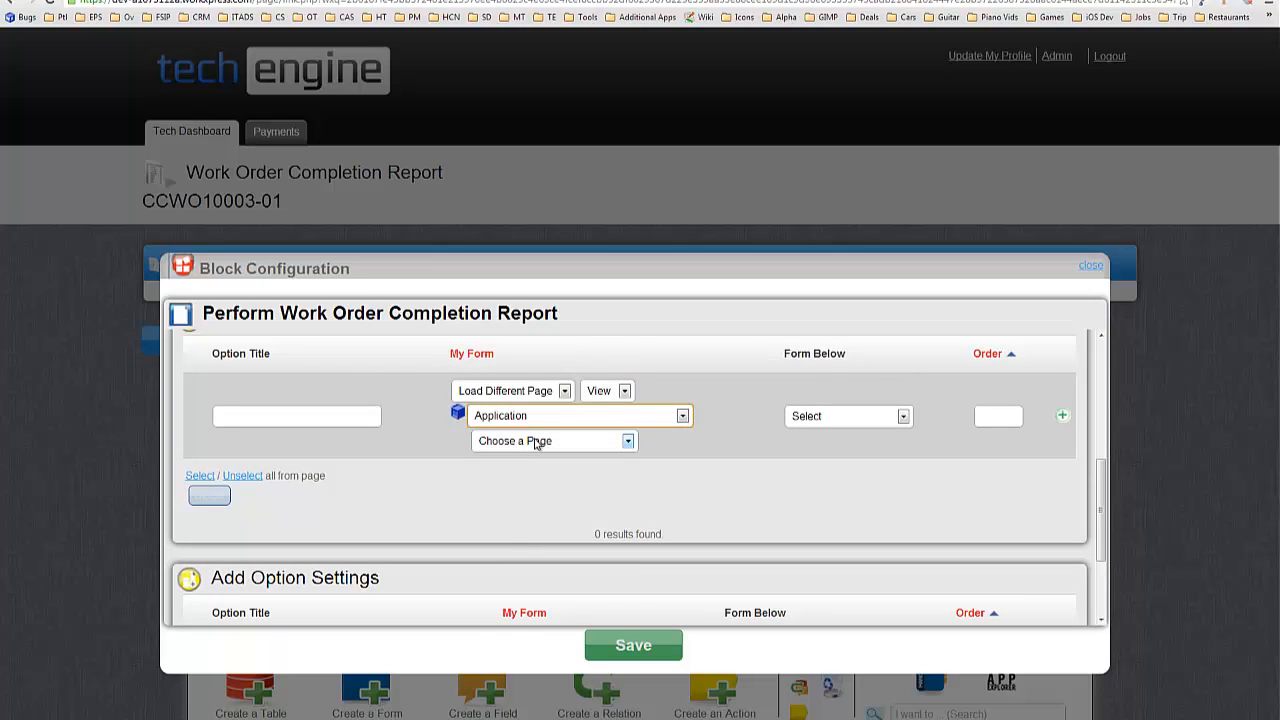
pyautogui.click(537, 443)
pyautogui.click(562, 630)
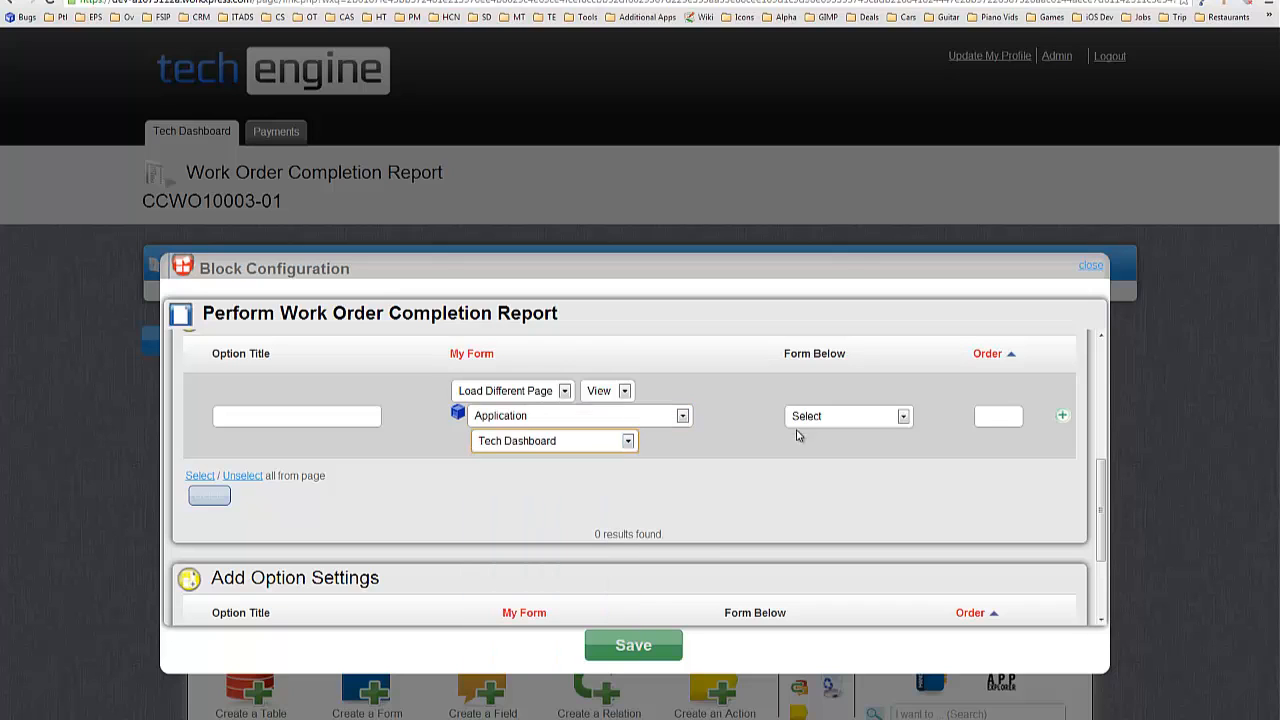
pyautogui.click(991, 420)
pyautogui.write('1')
pyautogui.click(1063, 419)
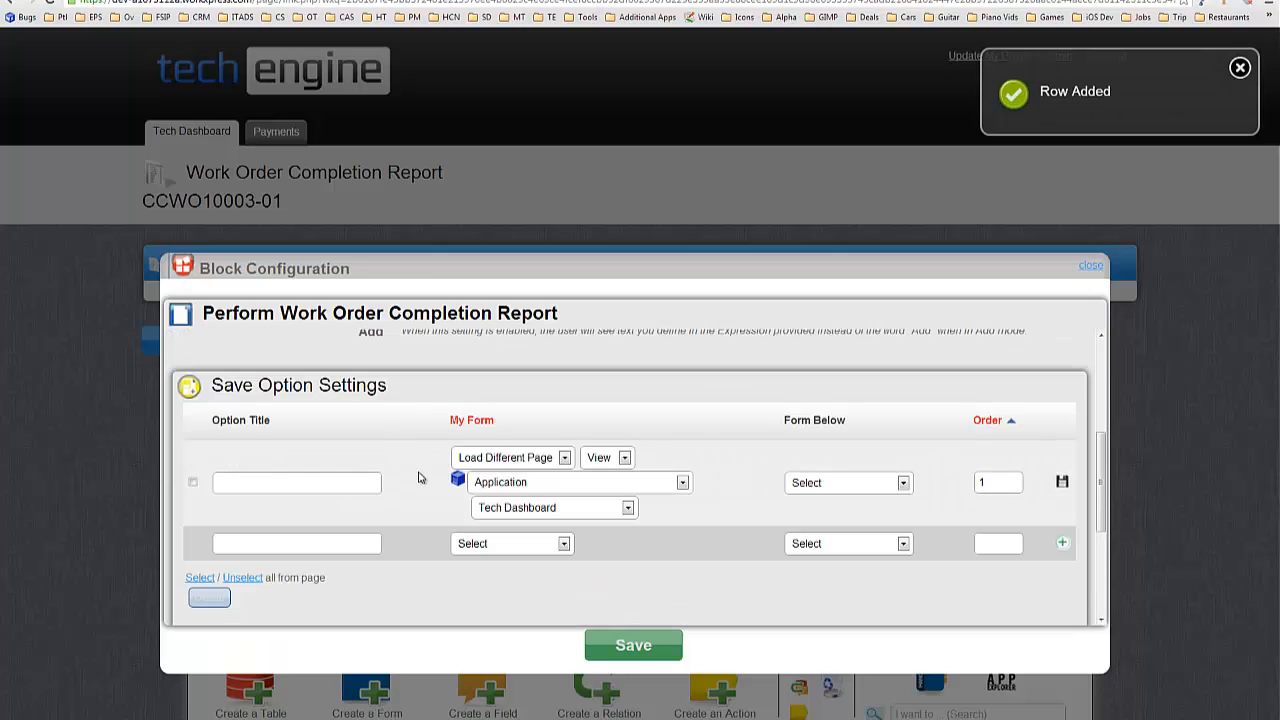
# Use alternate save button text 'Submit Report' and save the configuration.
pyautogui.scroll(2, 400, 455)
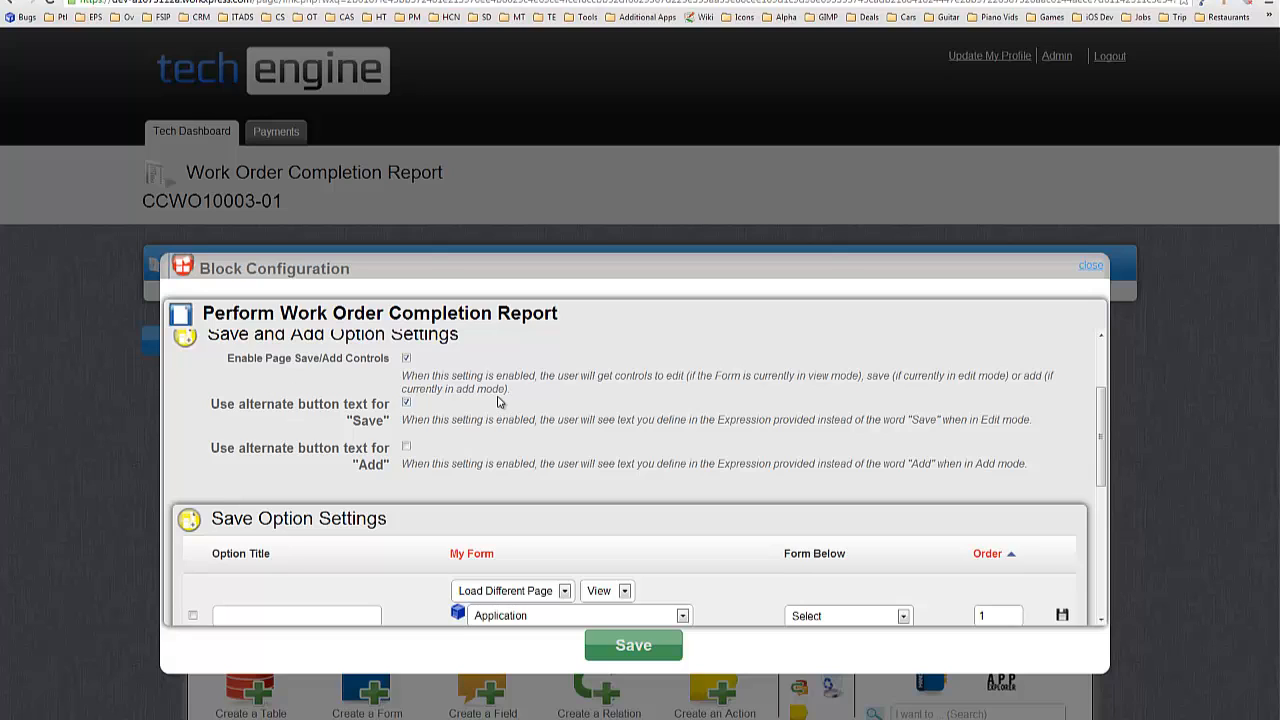
pyautogui.click(498, 426)
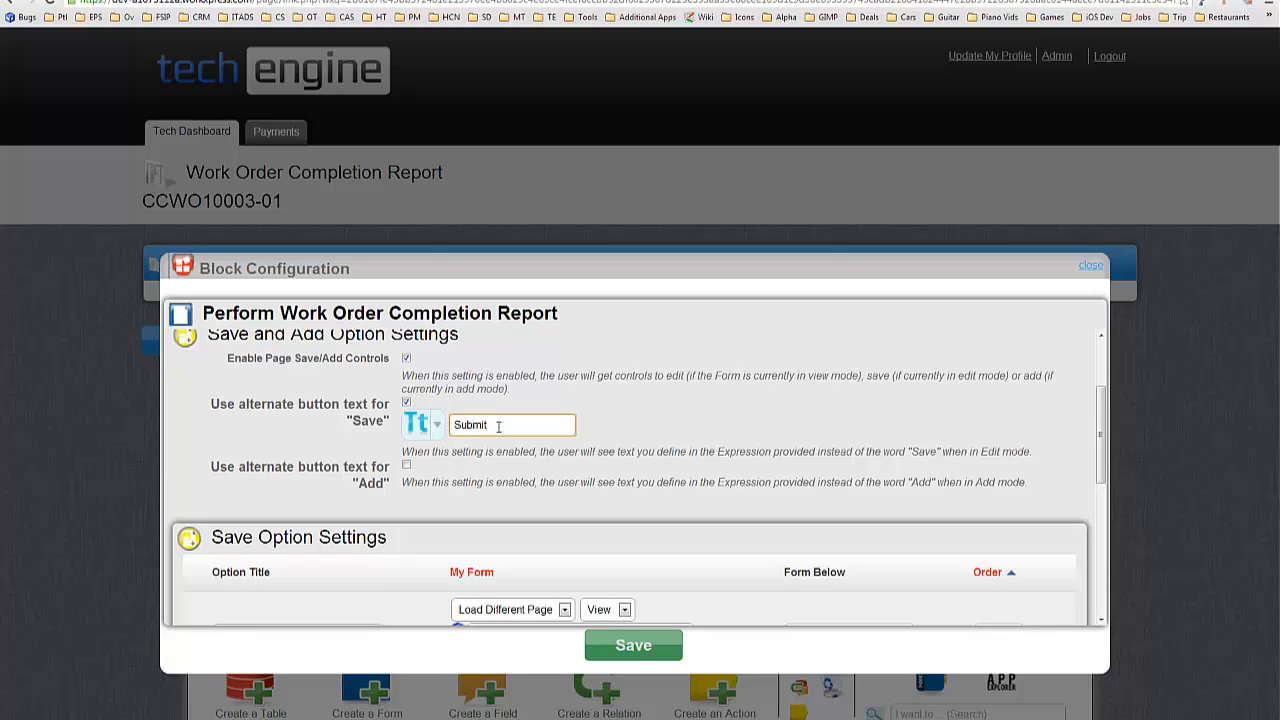
pyautogui.write('Submit Repro')
pyautogui.click(751, 476)
# Save the form configuration and begin a new field on the Work Order table.
pyautogui.click(630, 658)
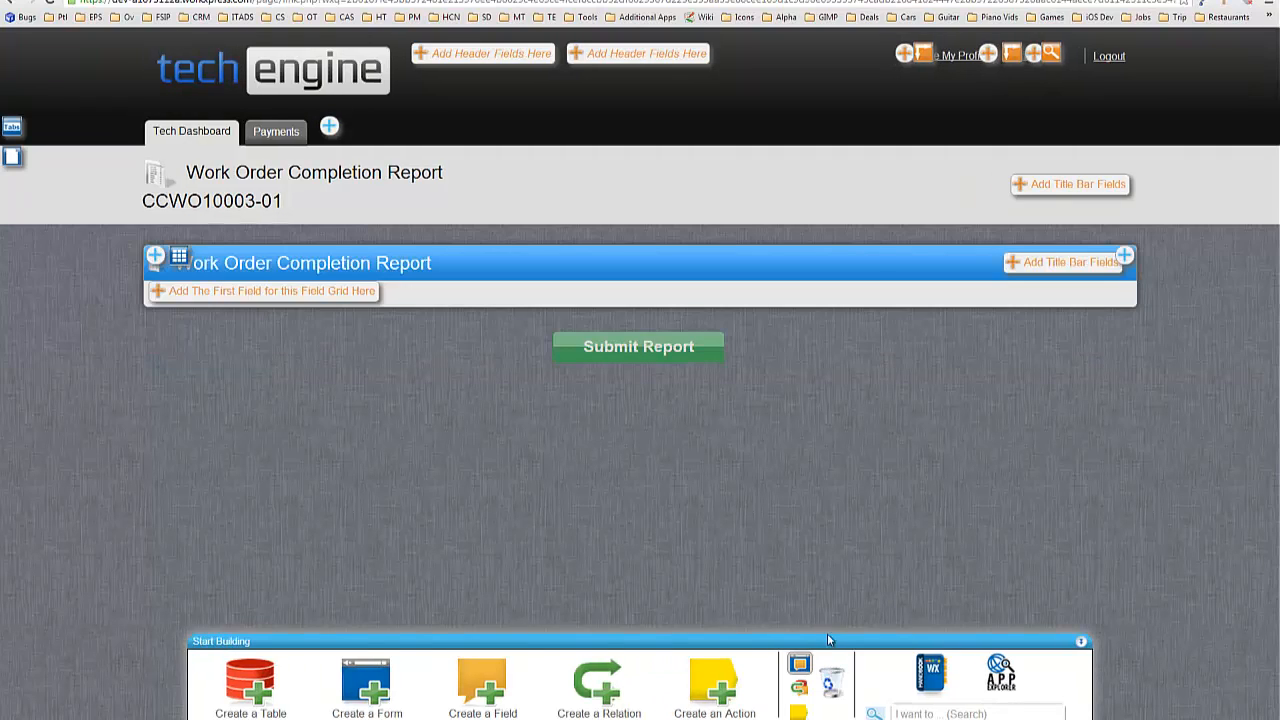
pyautogui.click(798, 666)
pyautogui.click(799, 664)
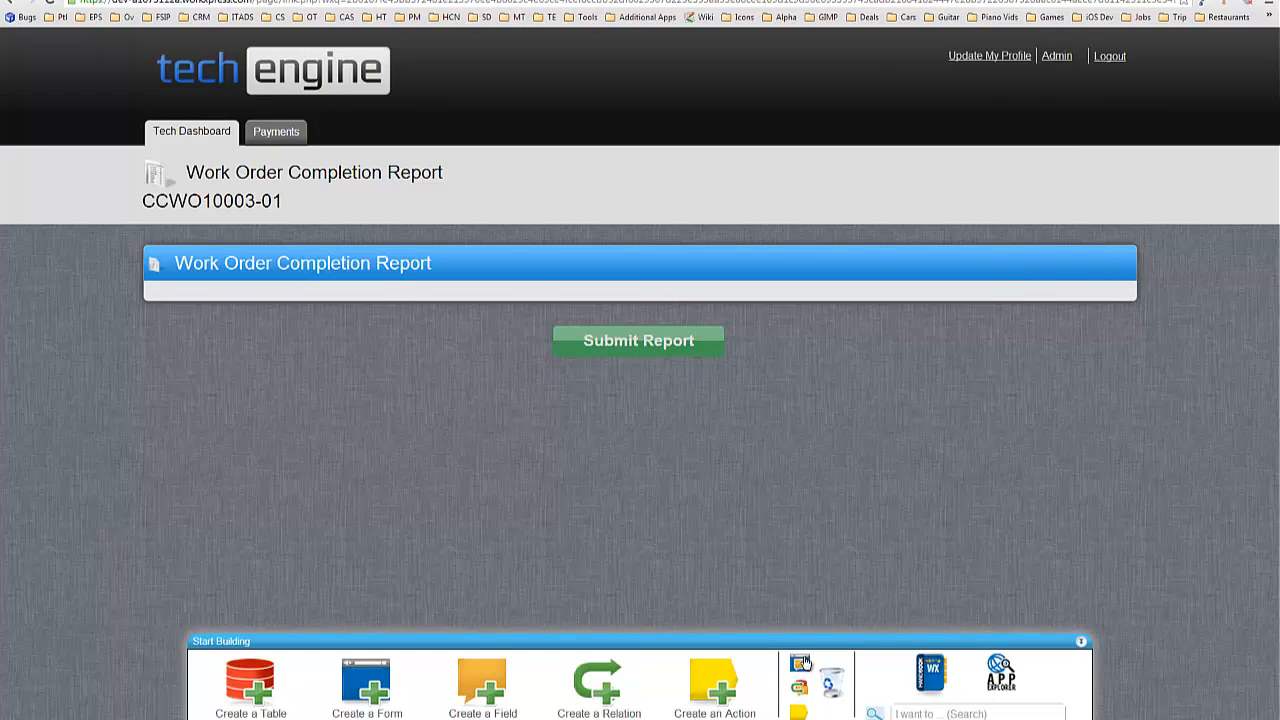
pyautogui.click(195, 290)
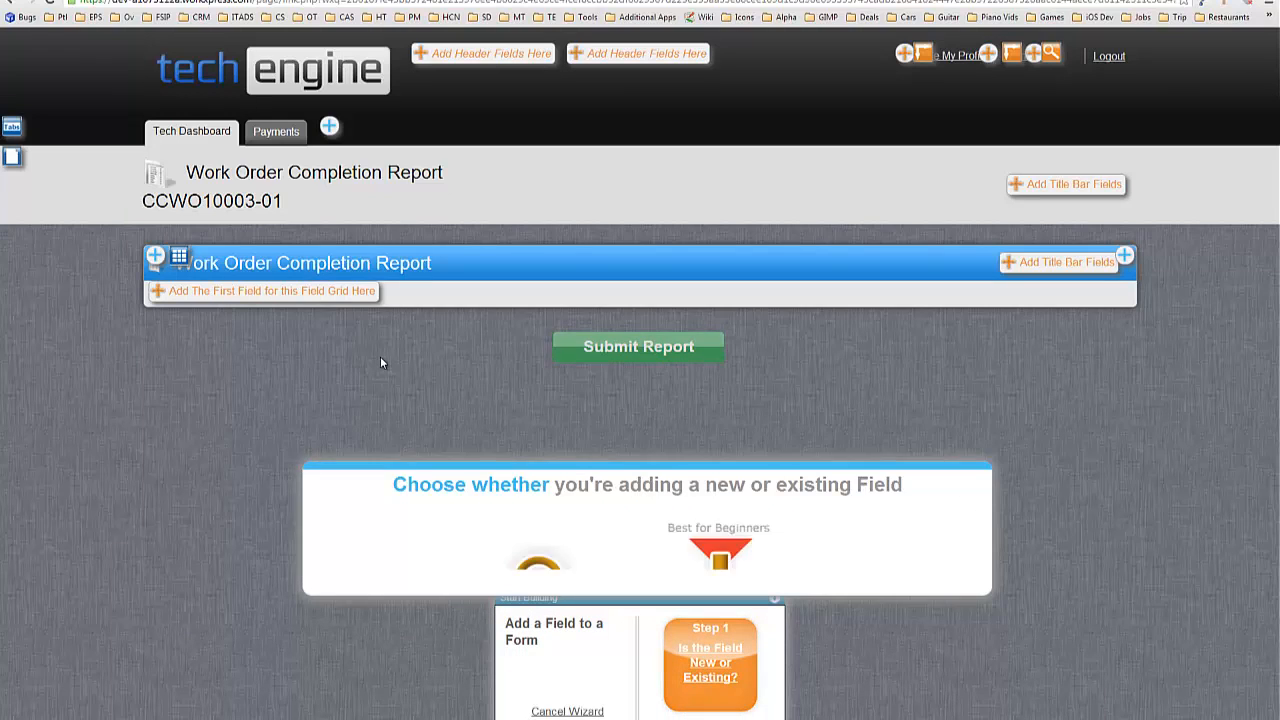
pyautogui.click(716, 434)
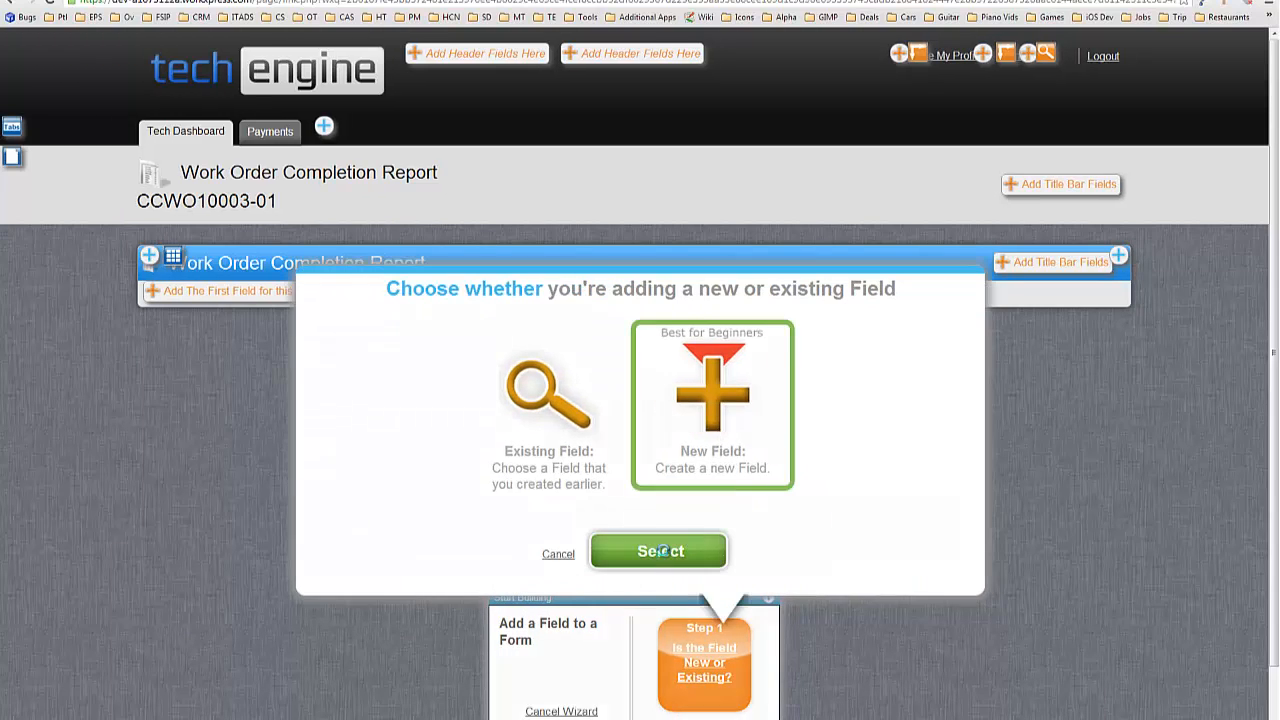
pyautogui.click(664, 553)
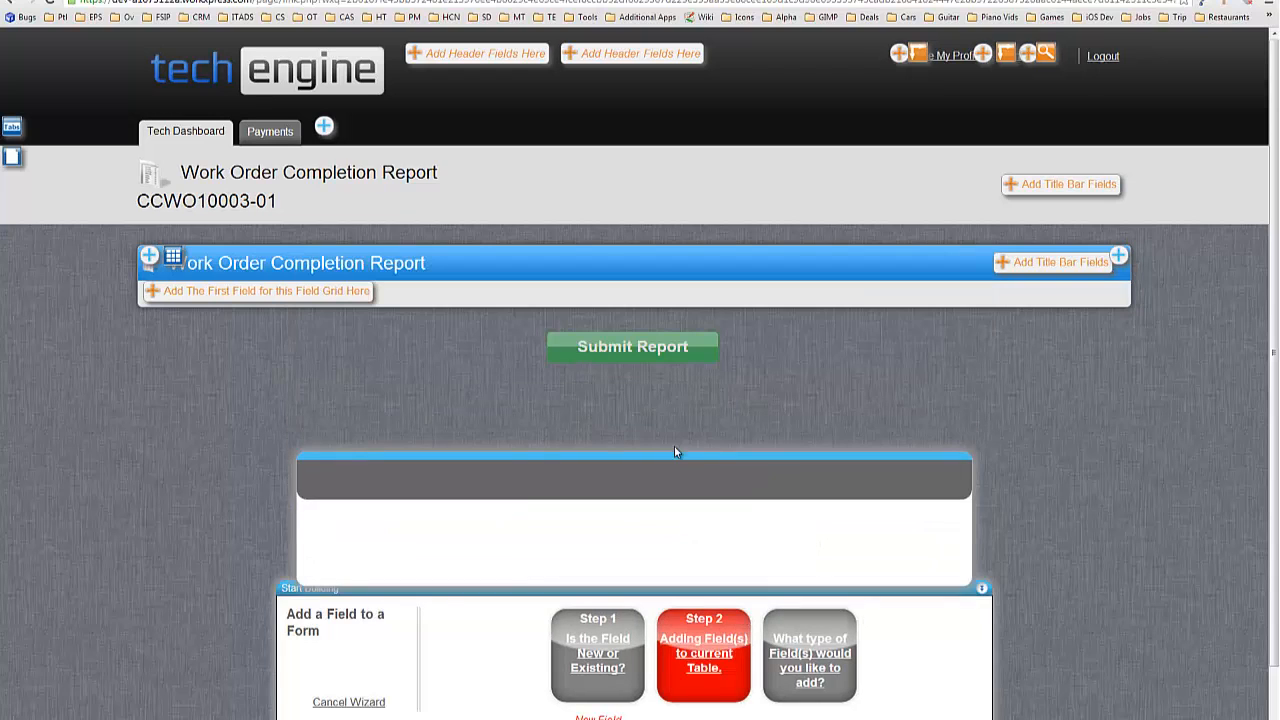
pyautogui.click(664, 553)
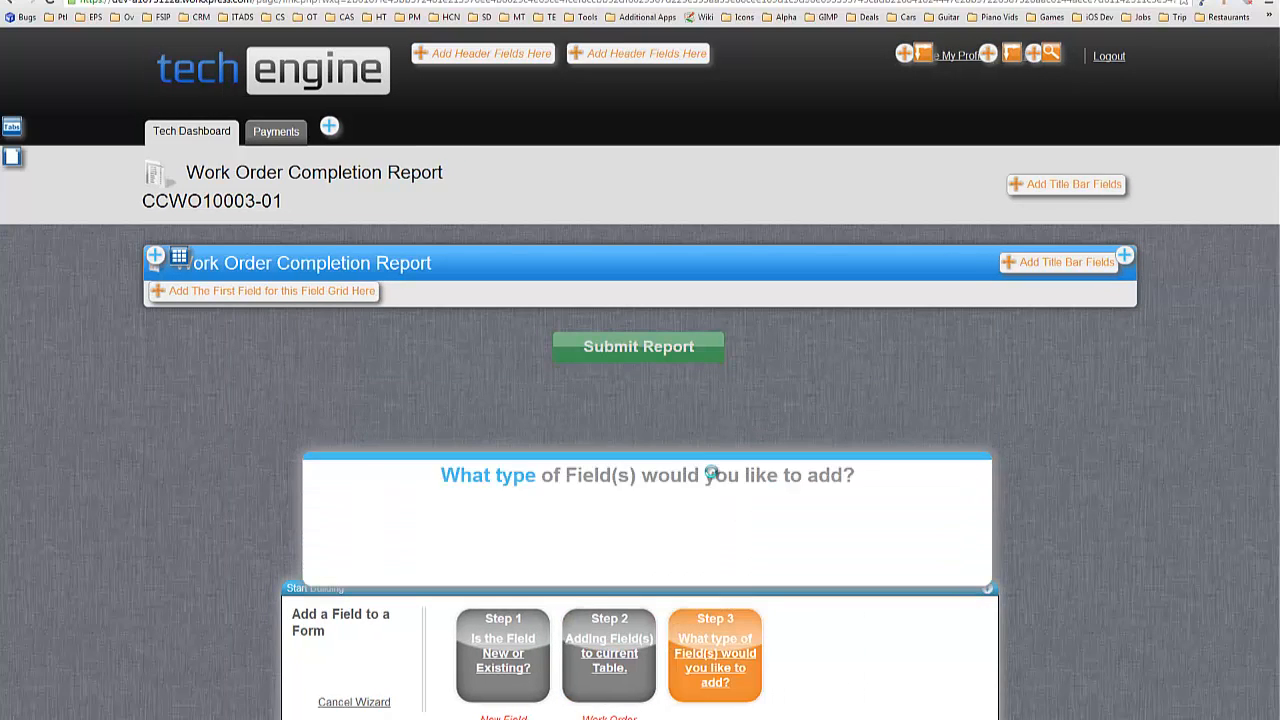
# Create Date And Time fields 'Timesheet - Time In' and 'Timesheet - Time Out'.
pyautogui.click(570, 495)
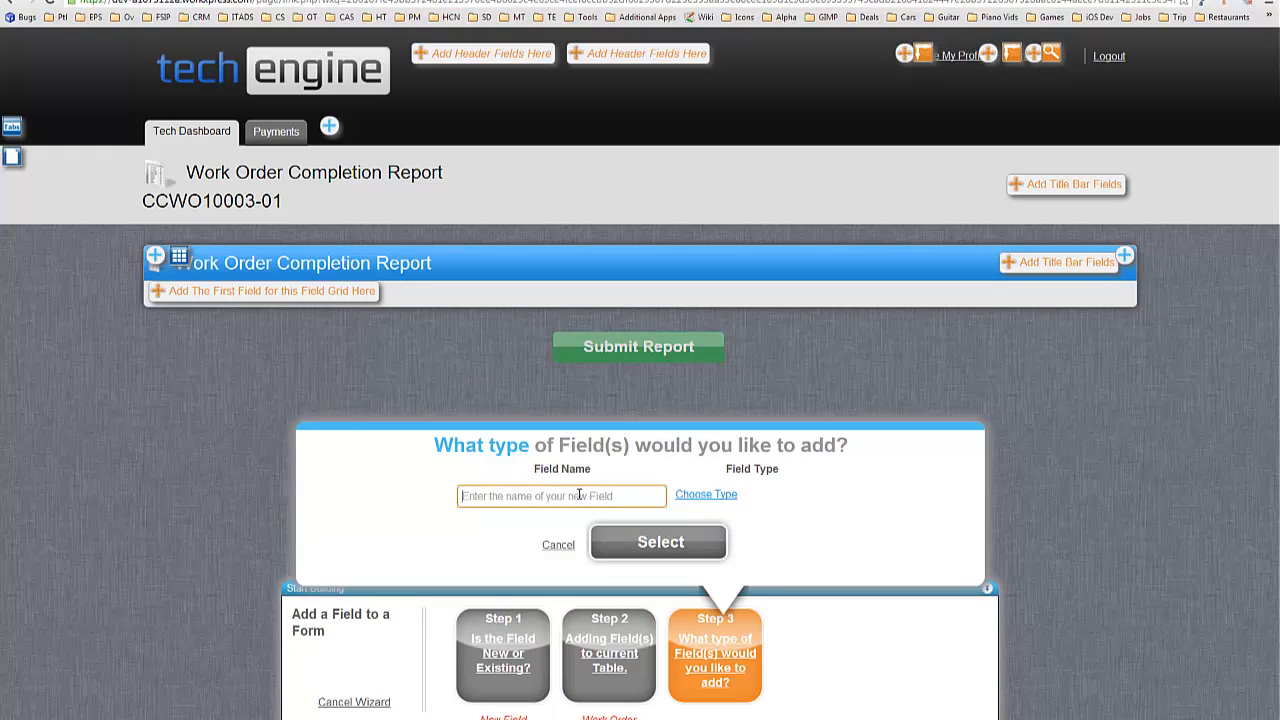
pyautogui.write('Timesheet - Time In')
pyautogui.click(700, 495)
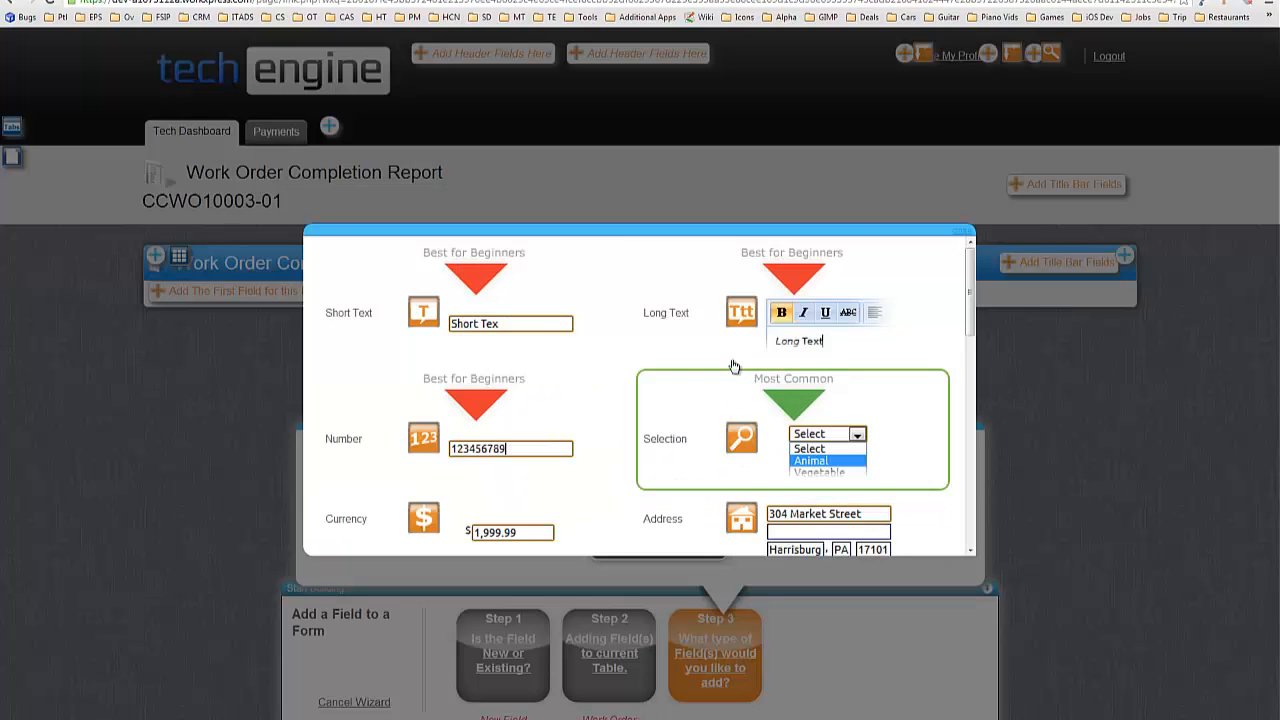
pyautogui.scroll(-5, 733, 367)
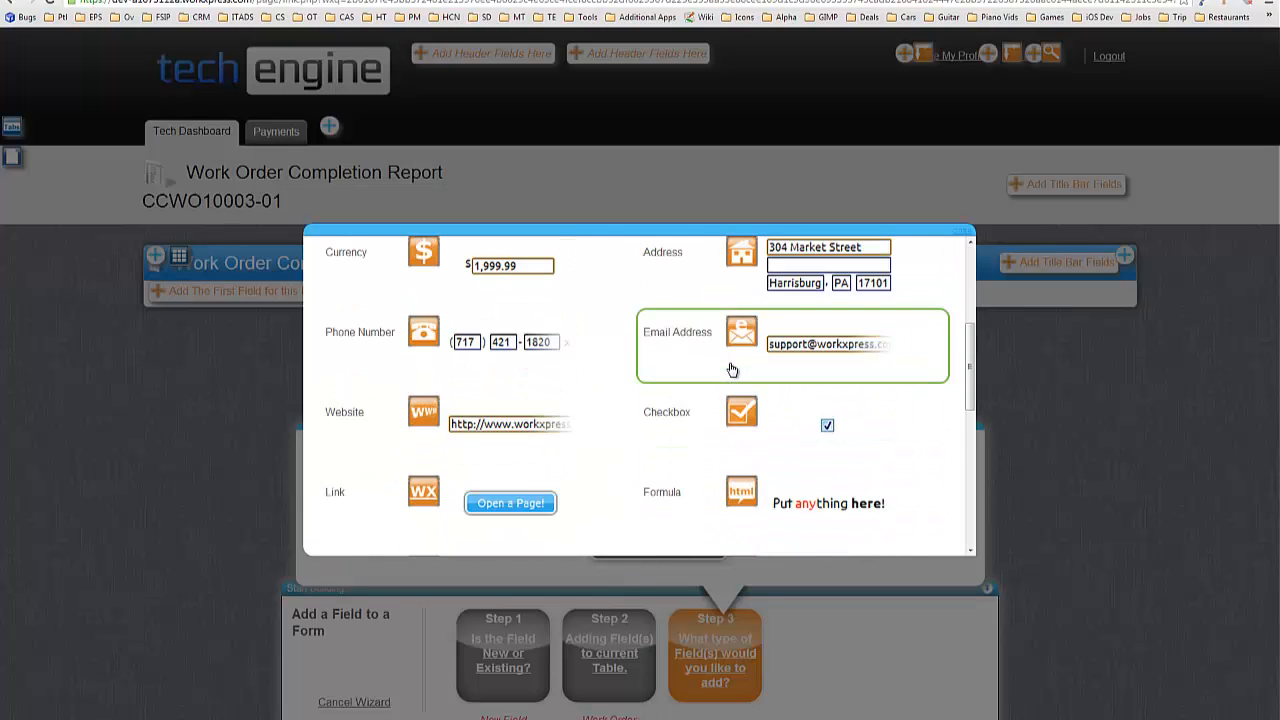
pyautogui.scroll(-3, 733, 370)
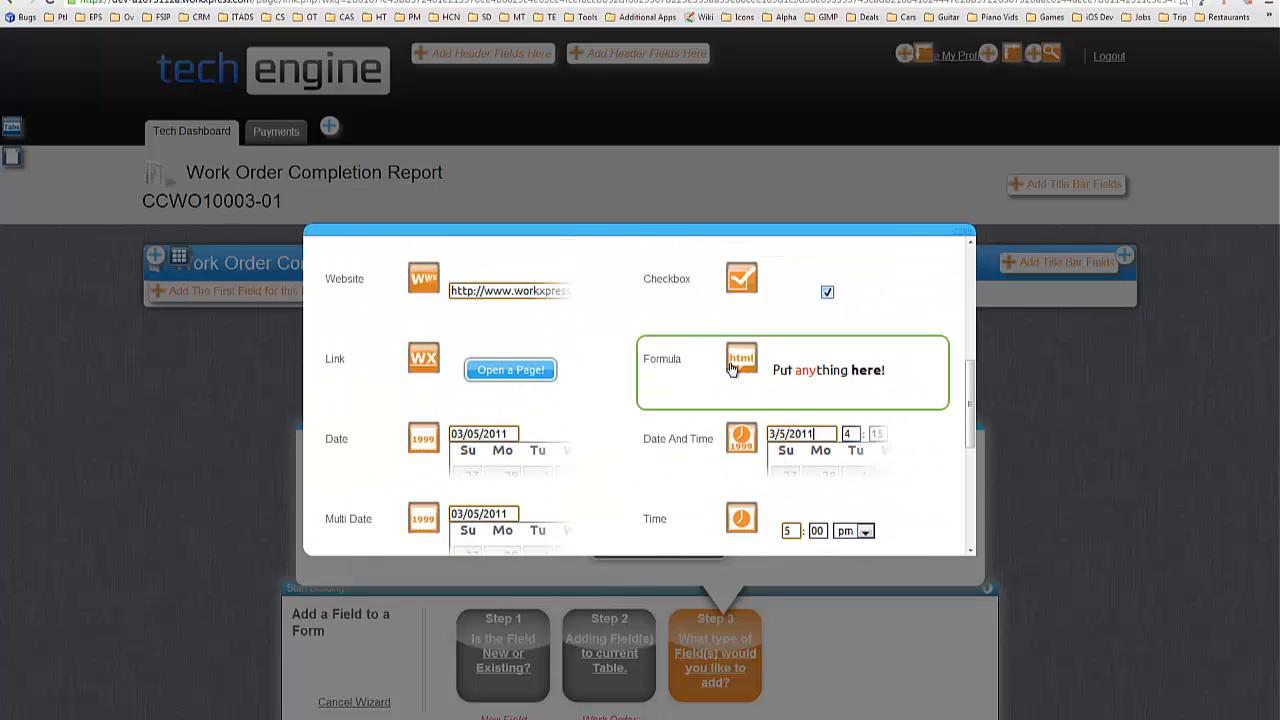
pyautogui.click(774, 455)
pyautogui.write('Timesheet')
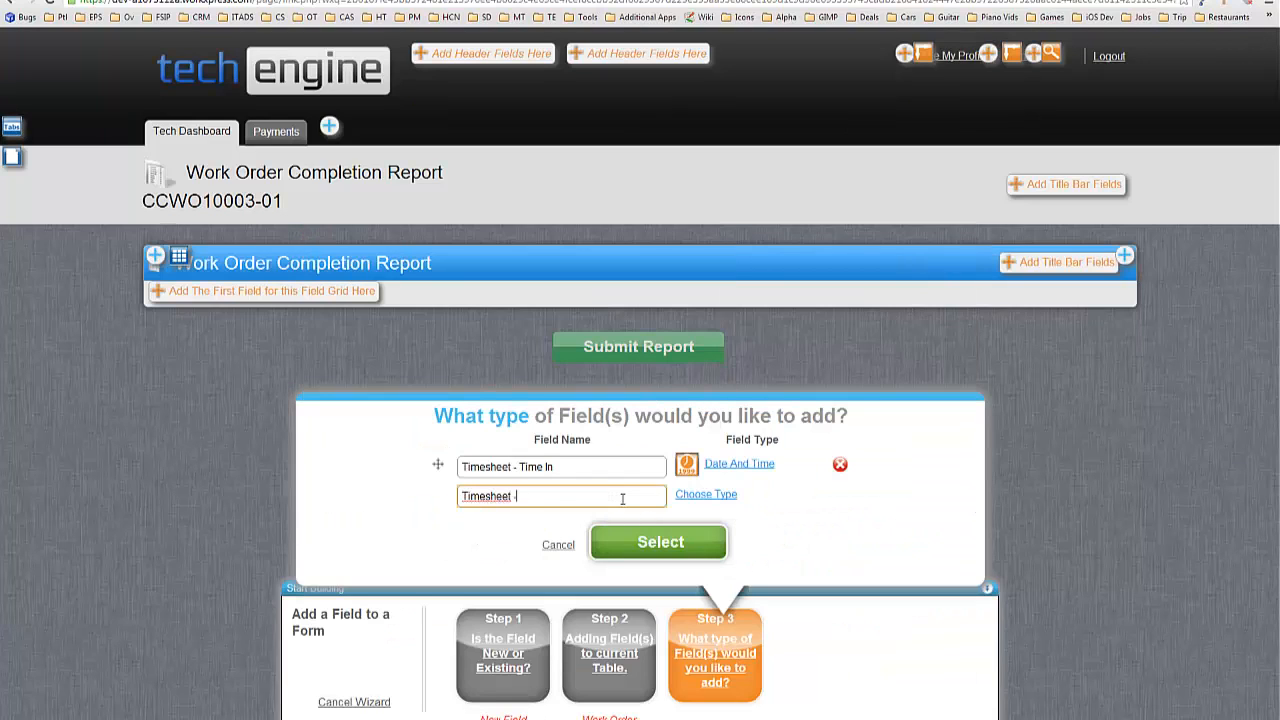
pyautogui.write(' - Time Out')
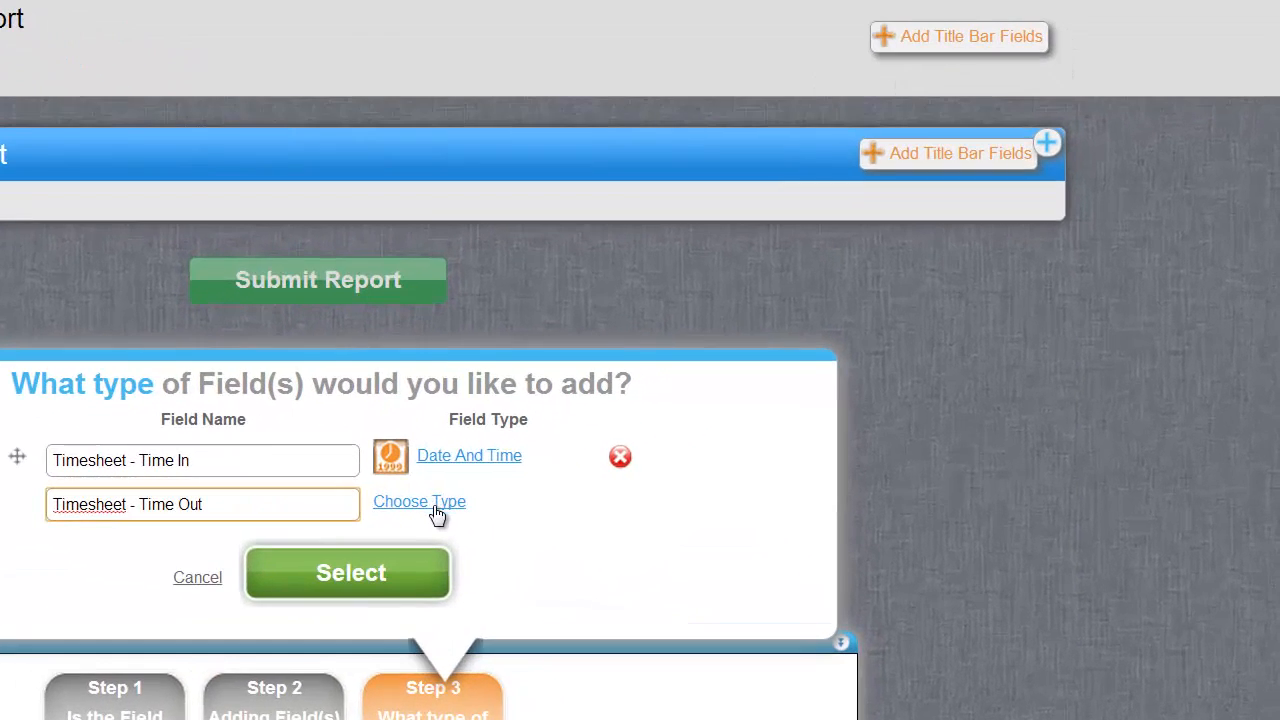
pyautogui.click(706, 494)
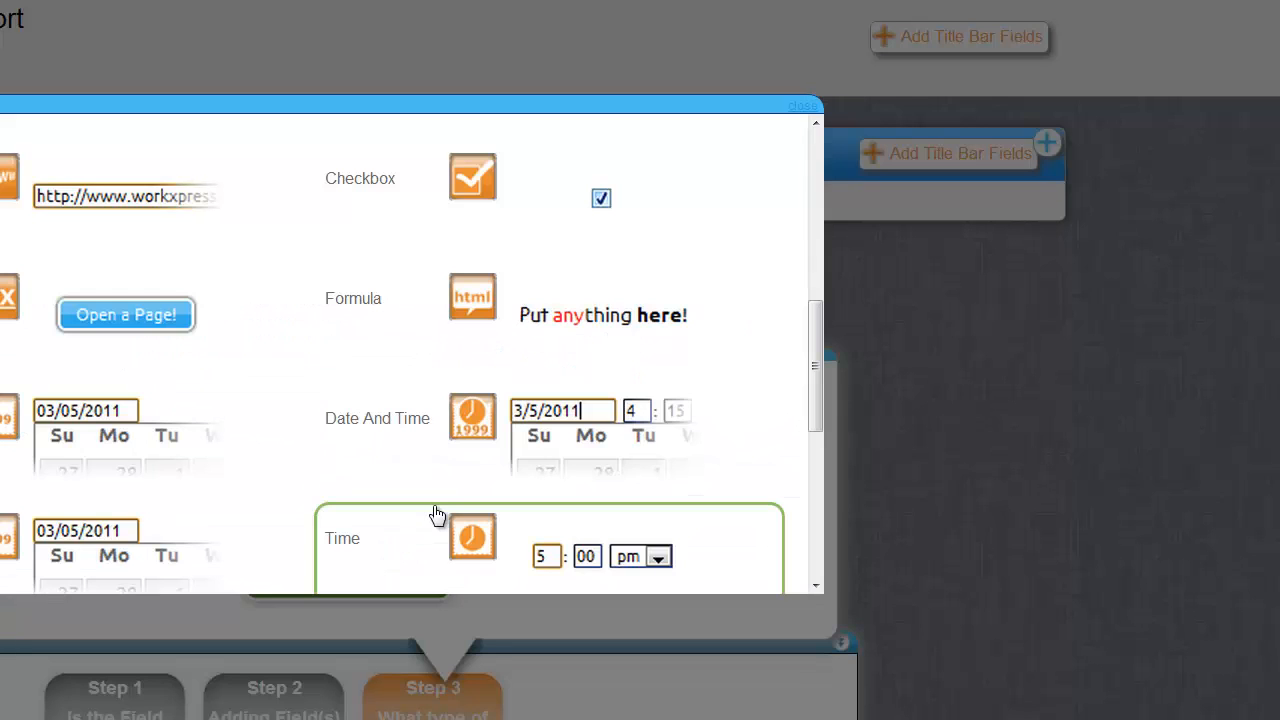
pyautogui.click(483, 449)
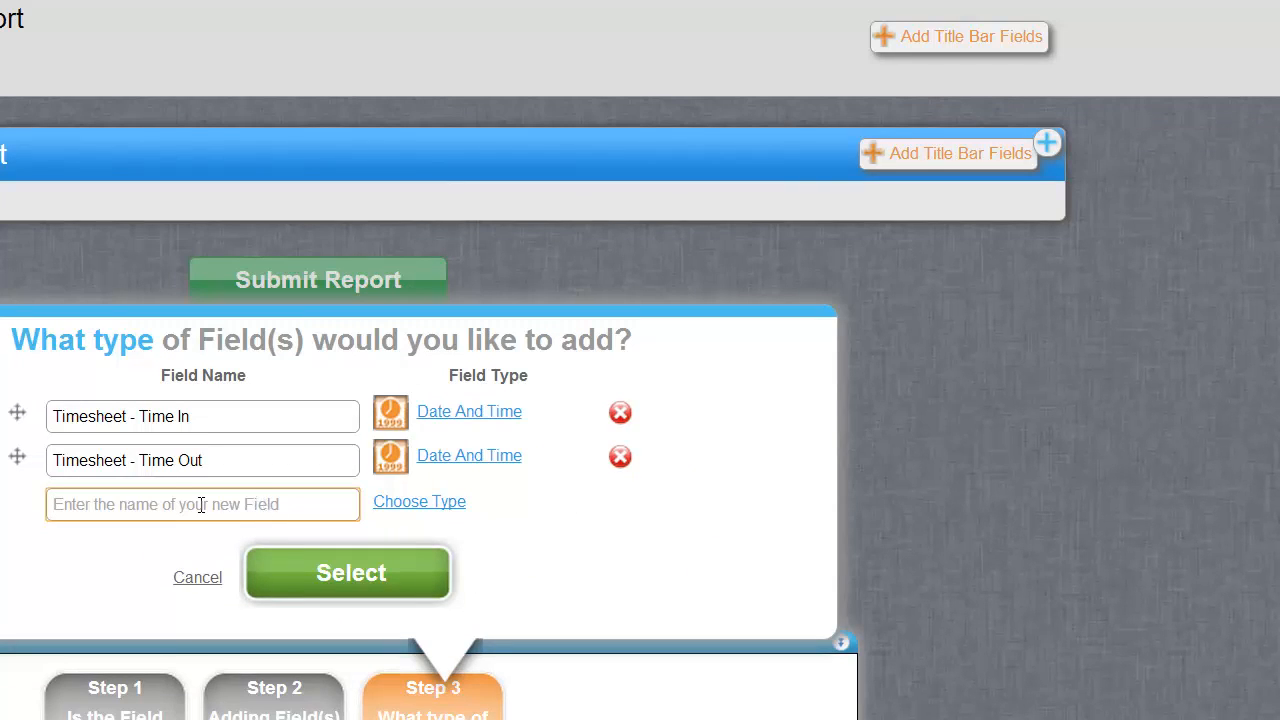
pyautogui.click(352, 572)
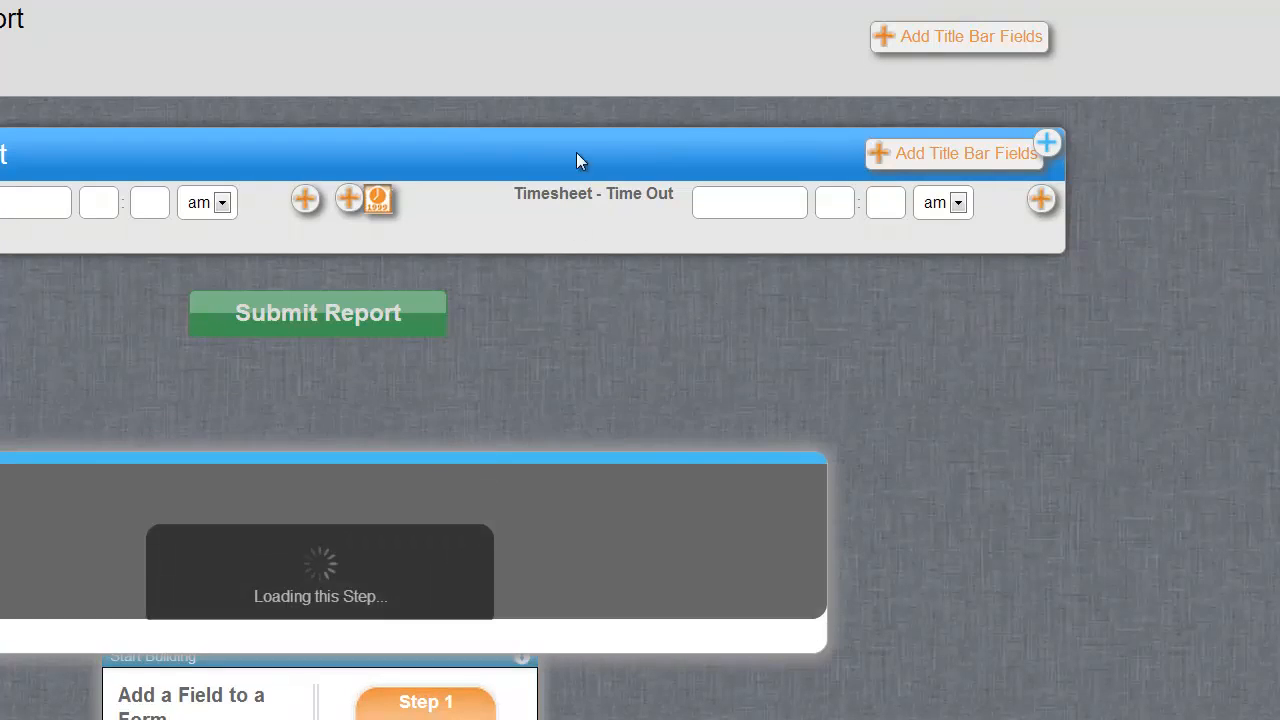
# Add the Work Order table's existing Total Invoice Amount (Parts) field to the completion report form.
pyautogui.click(370, 609)
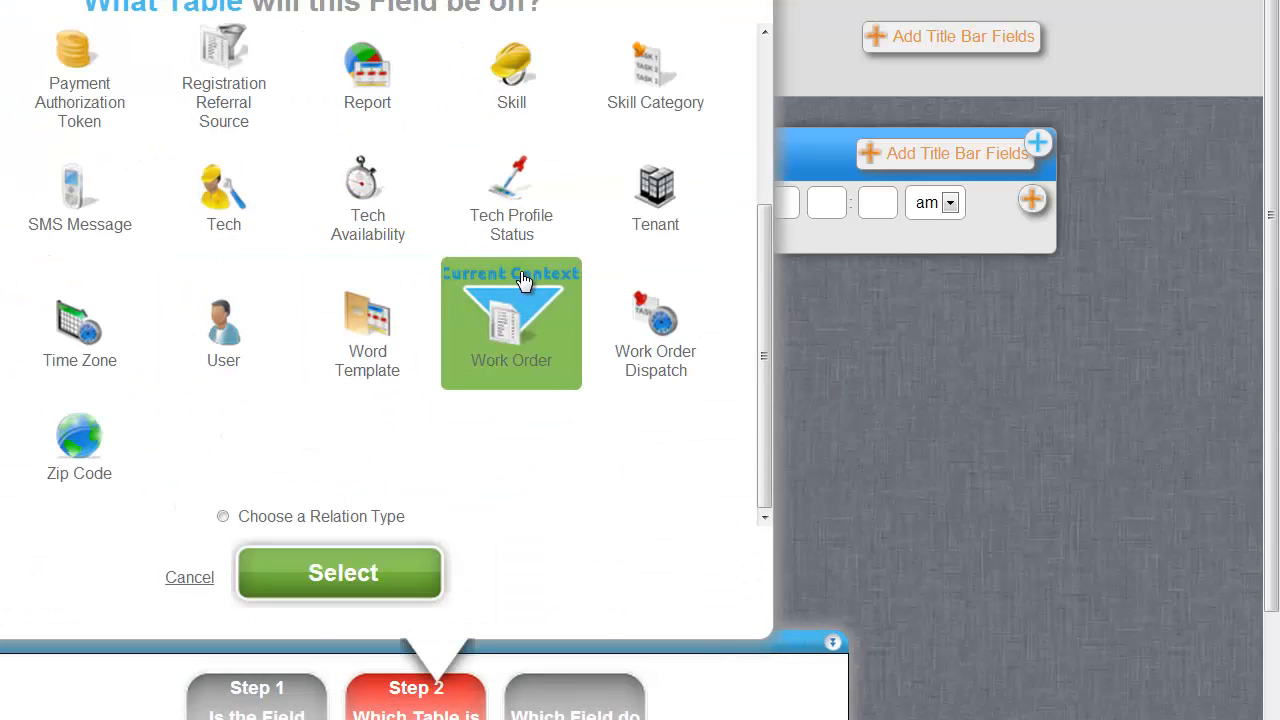
pyautogui.click(388, 578)
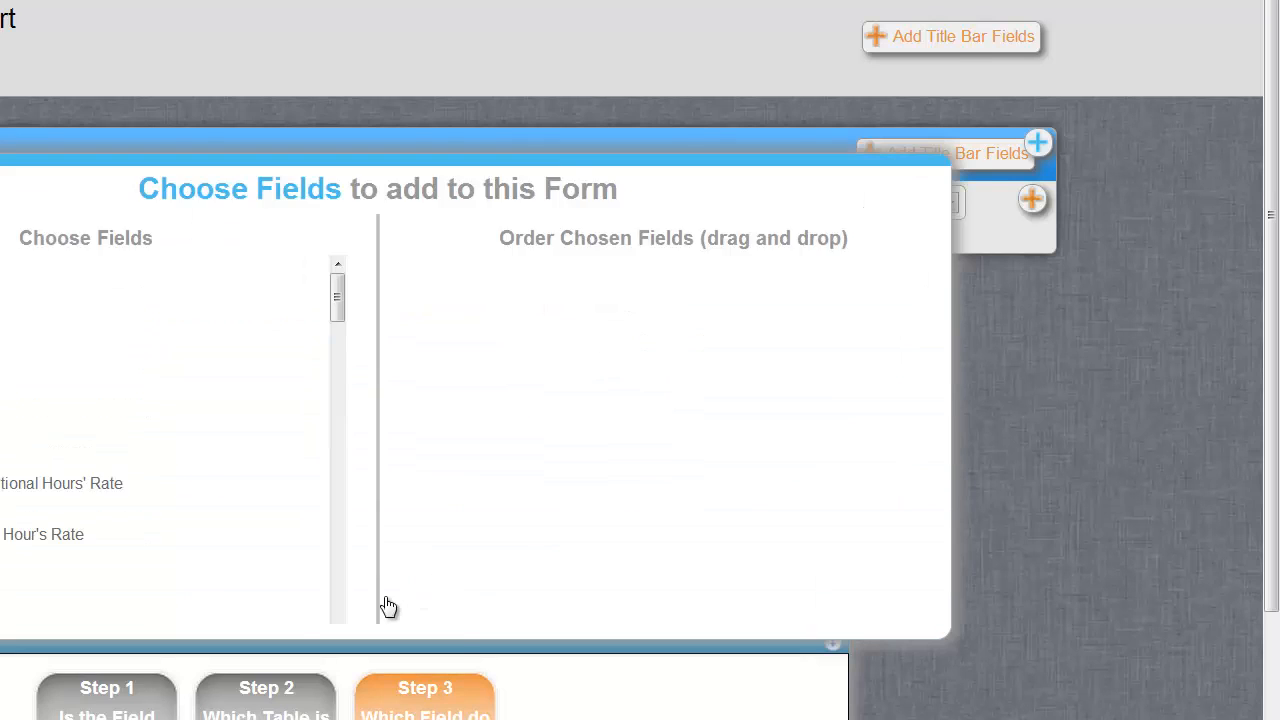
pyautogui.moveTo(276, 131); pyautogui.dragTo(285, 304)
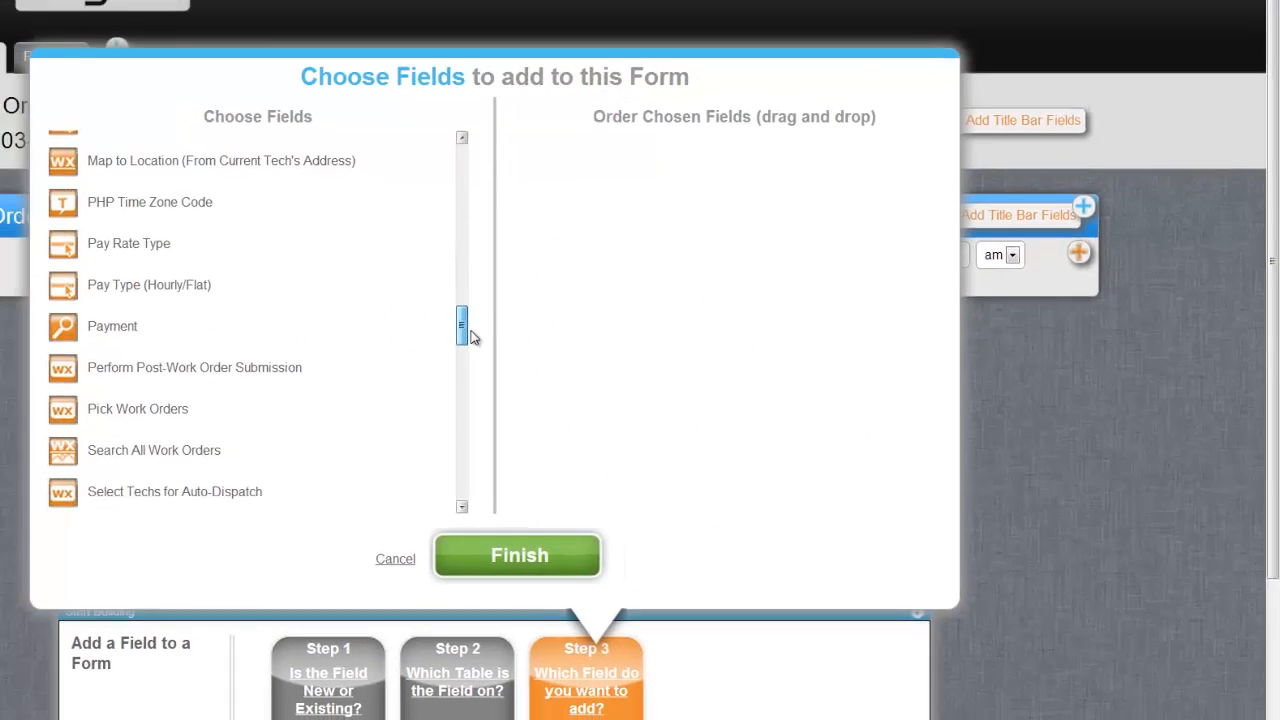
pyautogui.moveTo(472, 337); pyautogui.dragTo(467, 411)
pyautogui.moveTo(612, 423); pyautogui.dragTo(612, 458)
pyautogui.click(430, 322)
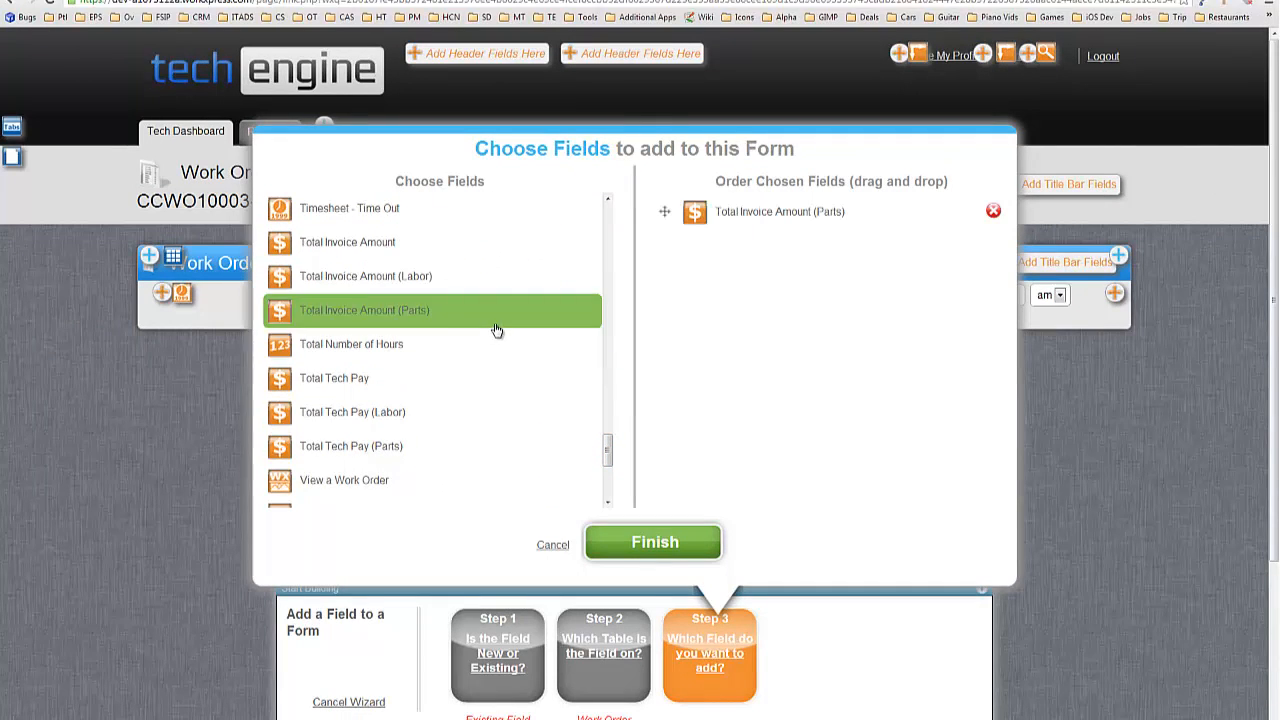
pyautogui.click(645, 555)
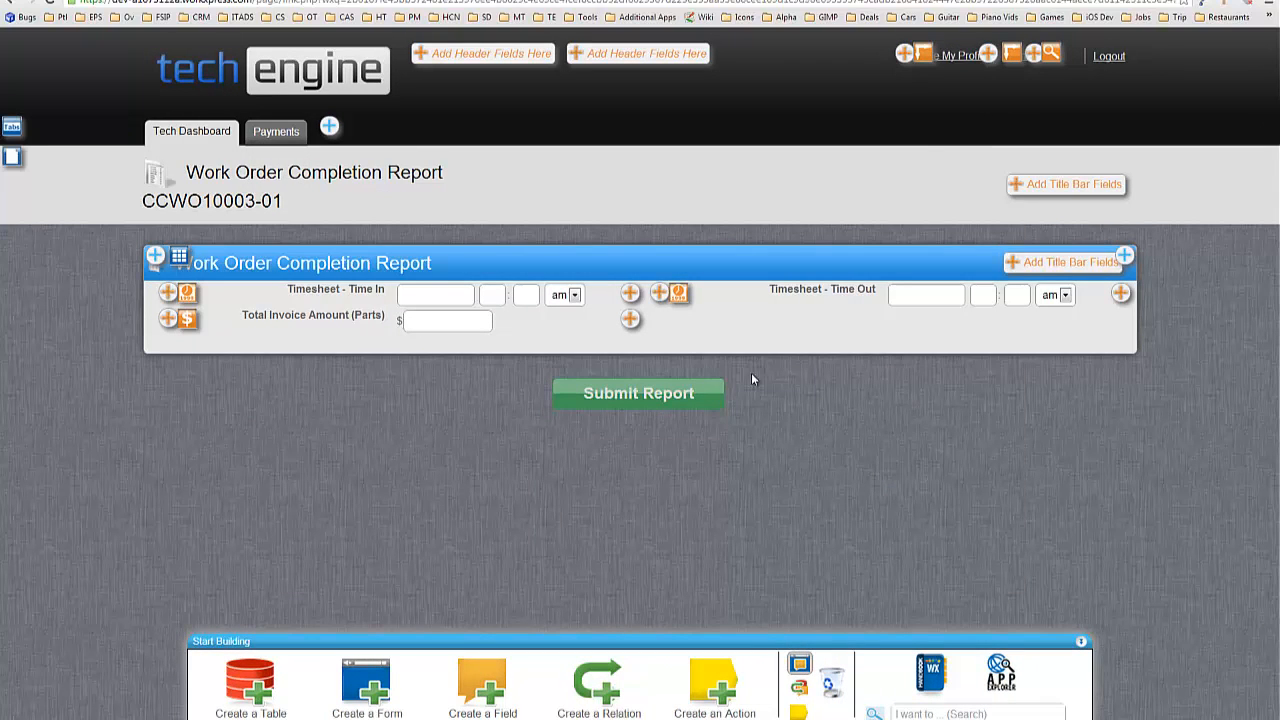
# Give Timesheet - Time In the alternate label 'Time In', mark it Required, and save.
pyautogui.click(188, 294)
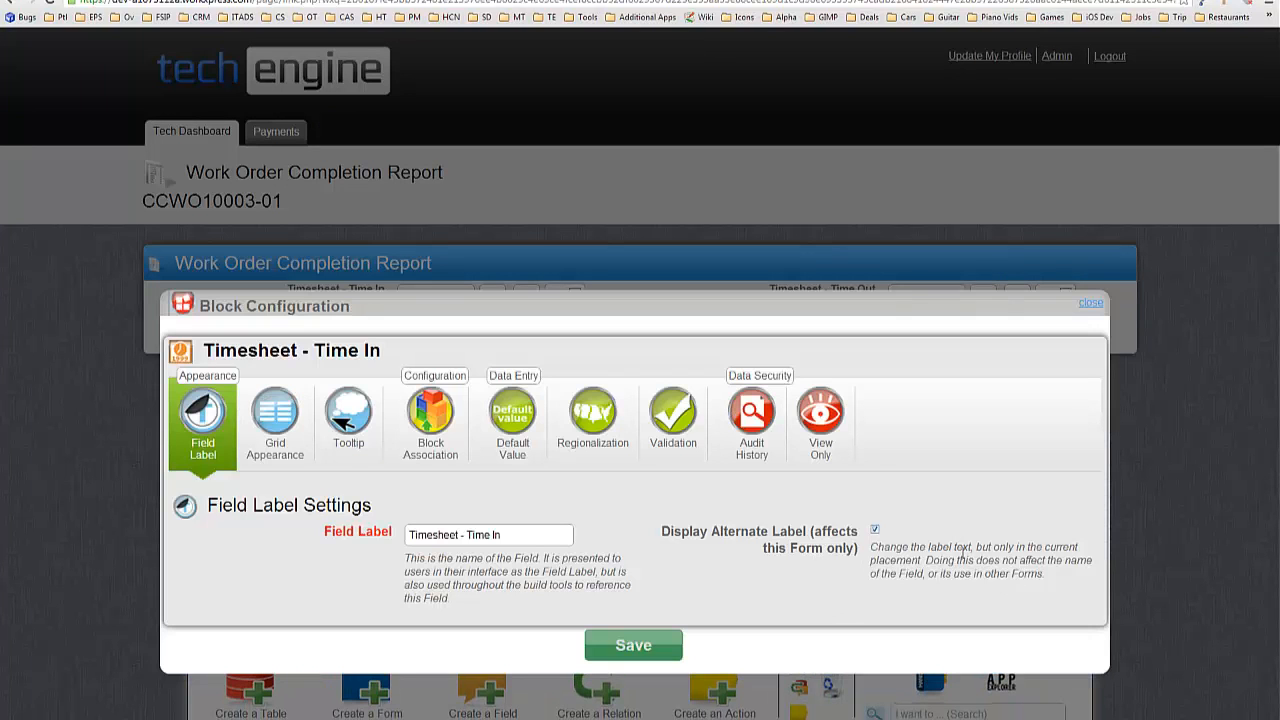
pyautogui.click(965, 549)
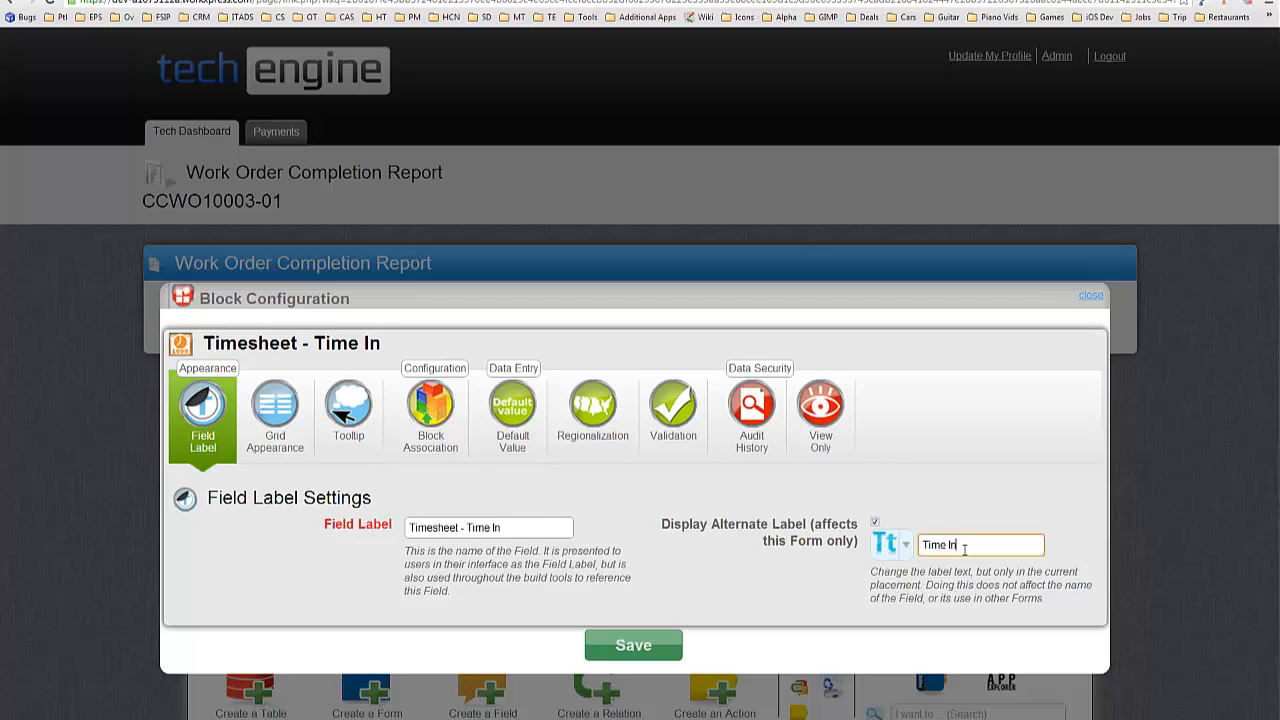
pyautogui.click(692, 402)
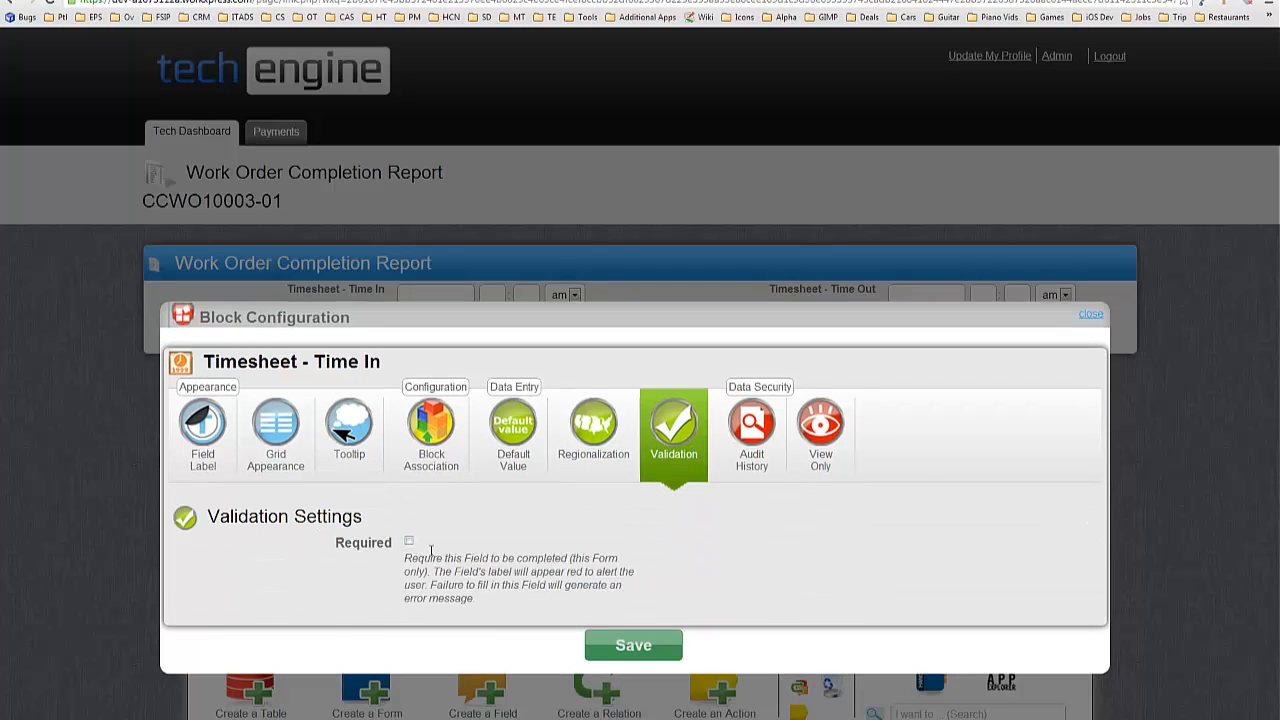
pyautogui.click(409, 540)
pyautogui.click(650, 648)
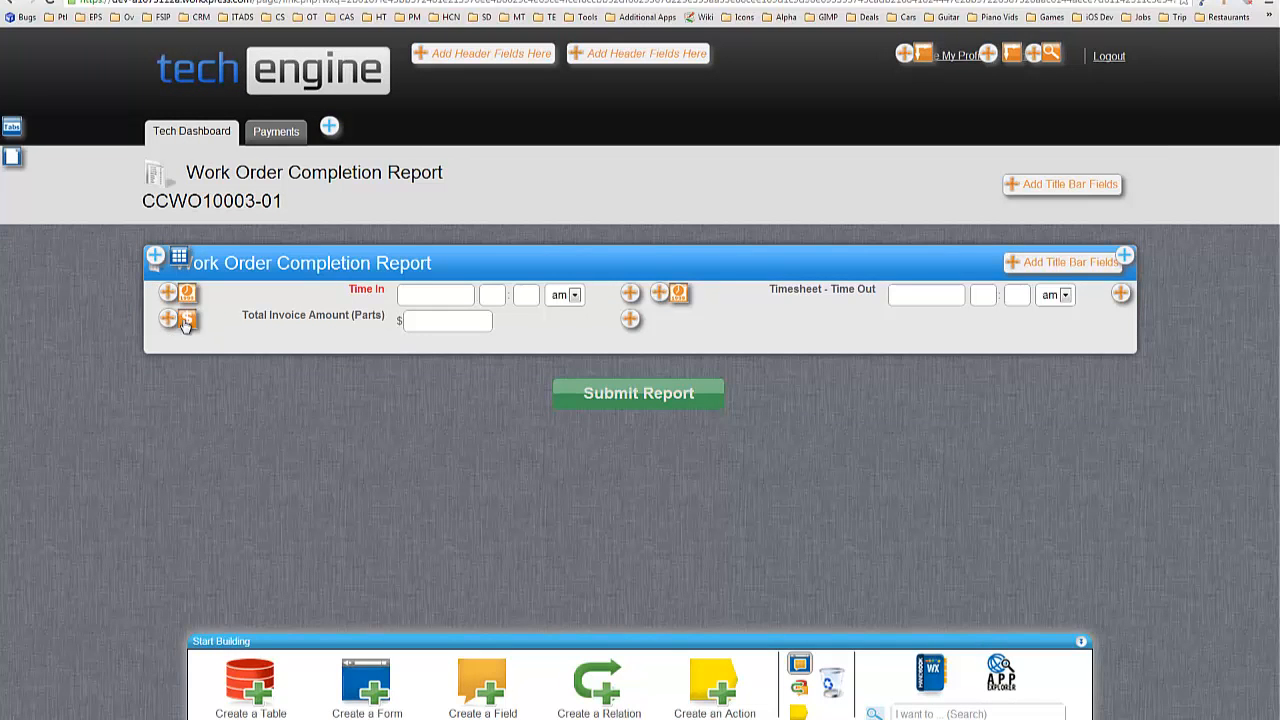
# Label Total Invoice Amount (Parts) as 'Dollar Value of Parts Used' and view its tooltip settings.
pyautogui.click(186, 320)
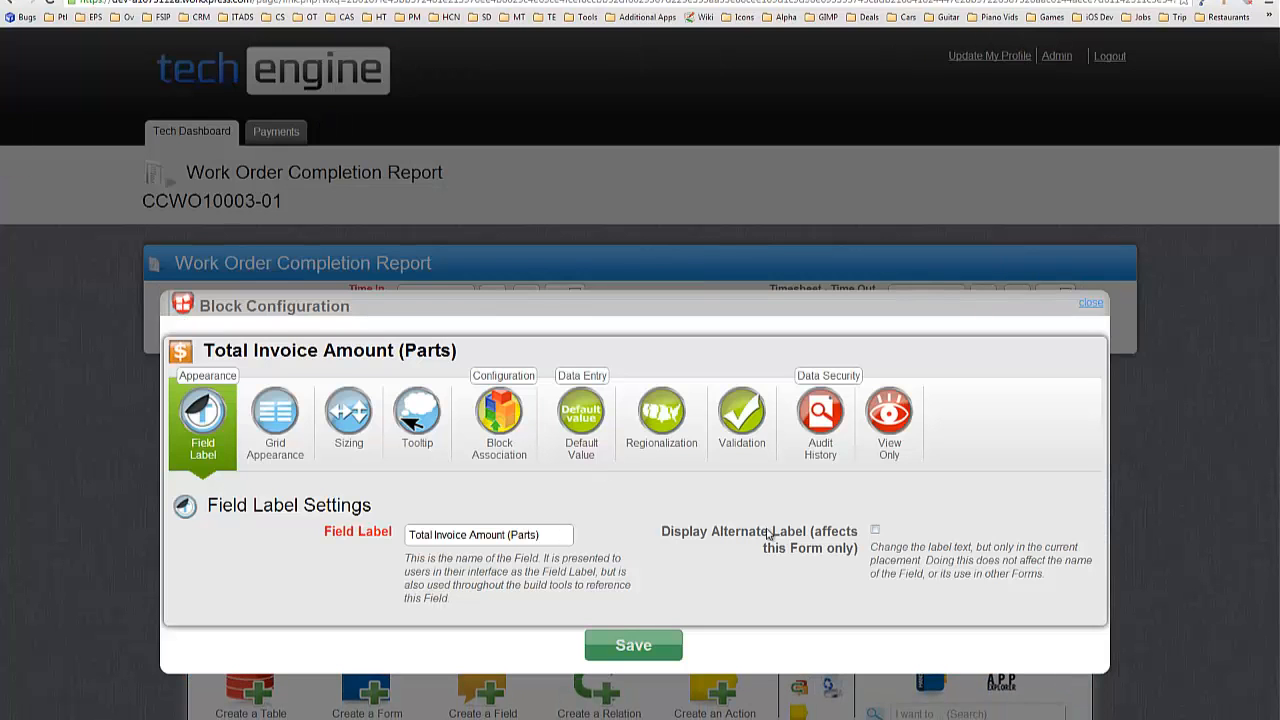
pyautogui.click(808, 556)
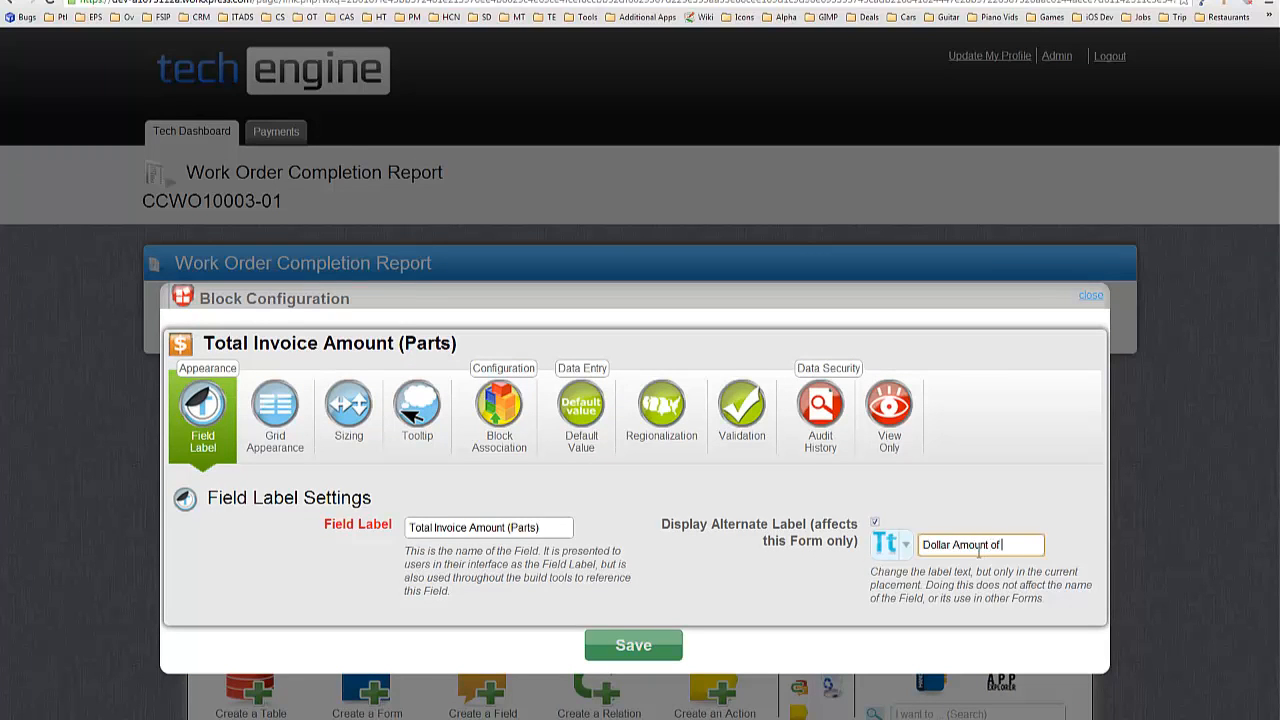
pyautogui.write('Dollar Amount of Parts Used (Cha')
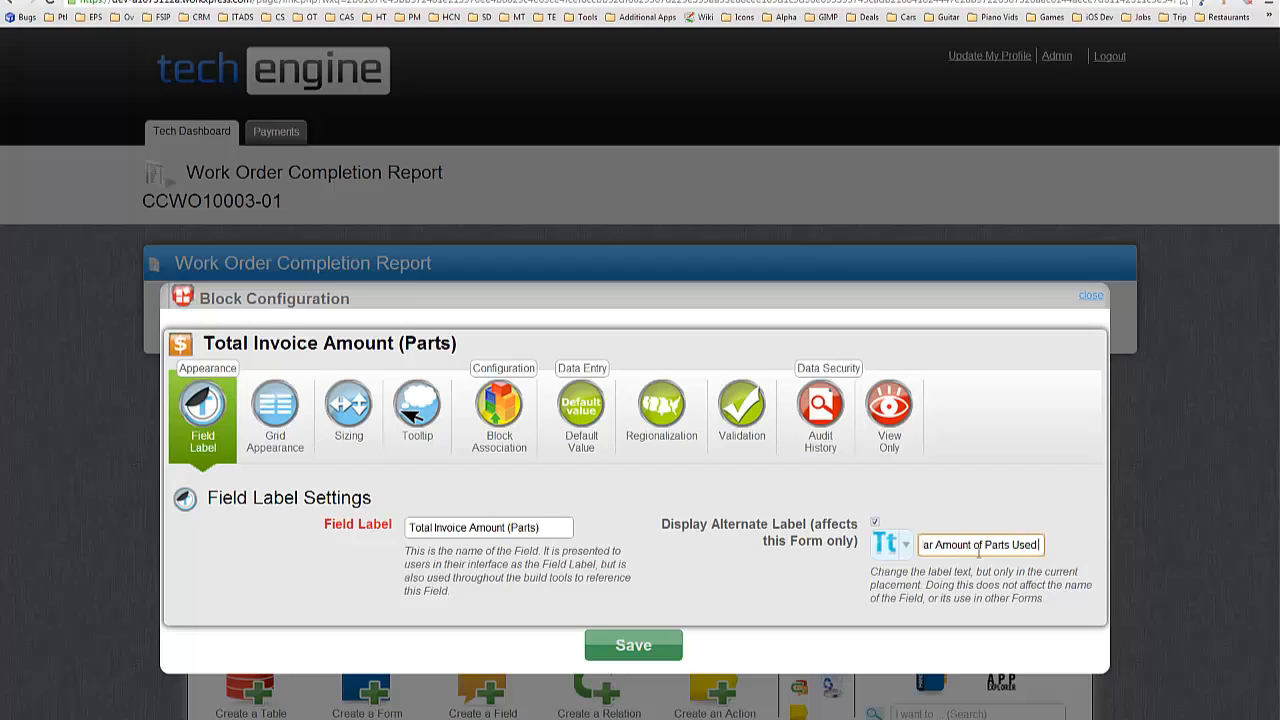
pyautogui.write('rg')
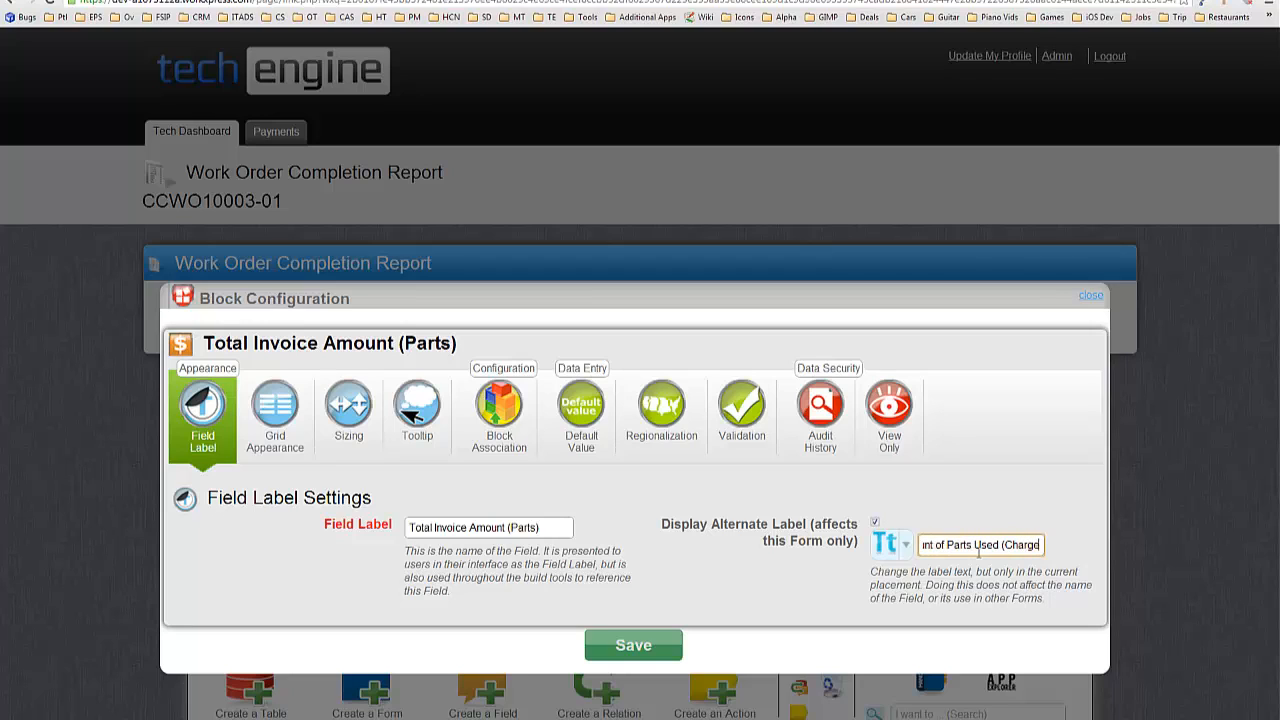
pyautogui.press('BackSpace')
pyautogui.press('BackSpace')
pyautogui.press('BackSpace')
pyautogui.press('BackSpace')
pyautogui.press('BackSpace')
pyautogui.press('BackSpace')
pyautogui.press('BackSpace')
pyautogui.press('BackSpace')
pyautogui.press('BackSpace')
pyautogui.press('BackSpace')
pyautogui.press('BackSpace')
pyautogui.write('Used')
pyautogui.doubleClick(946, 544)
pyautogui.write('Value')
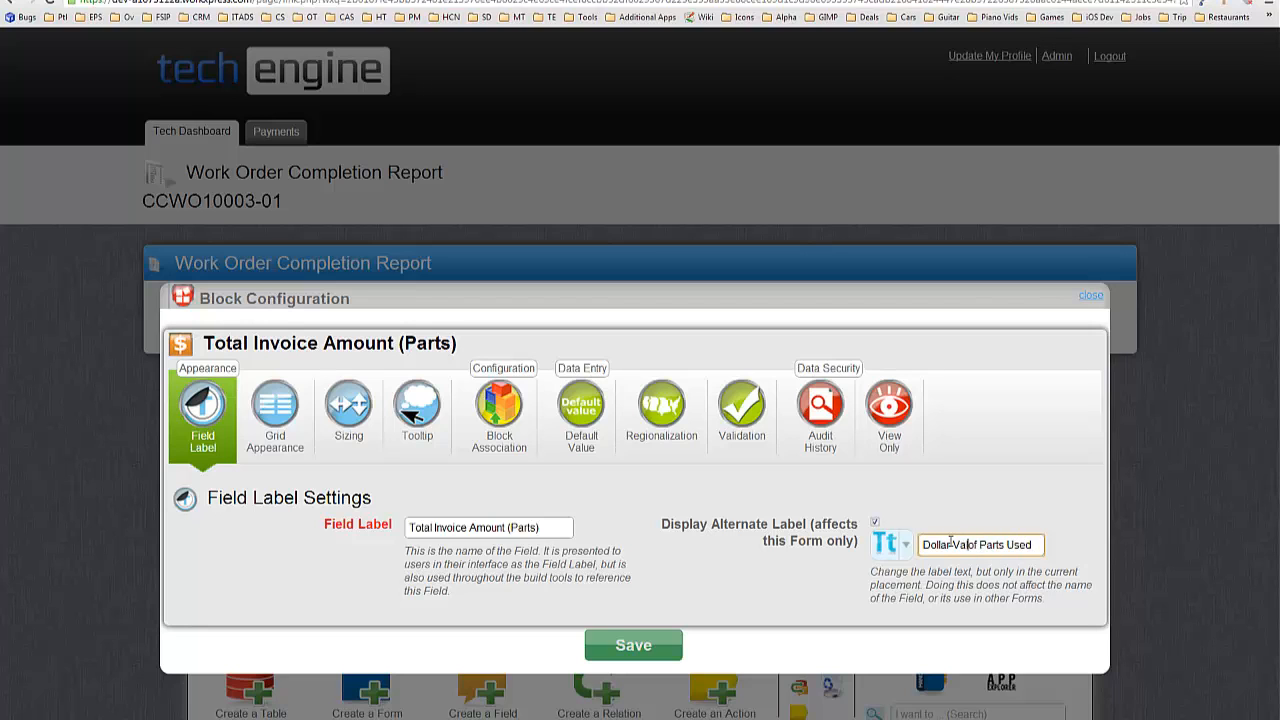
pyautogui.click(416, 436)
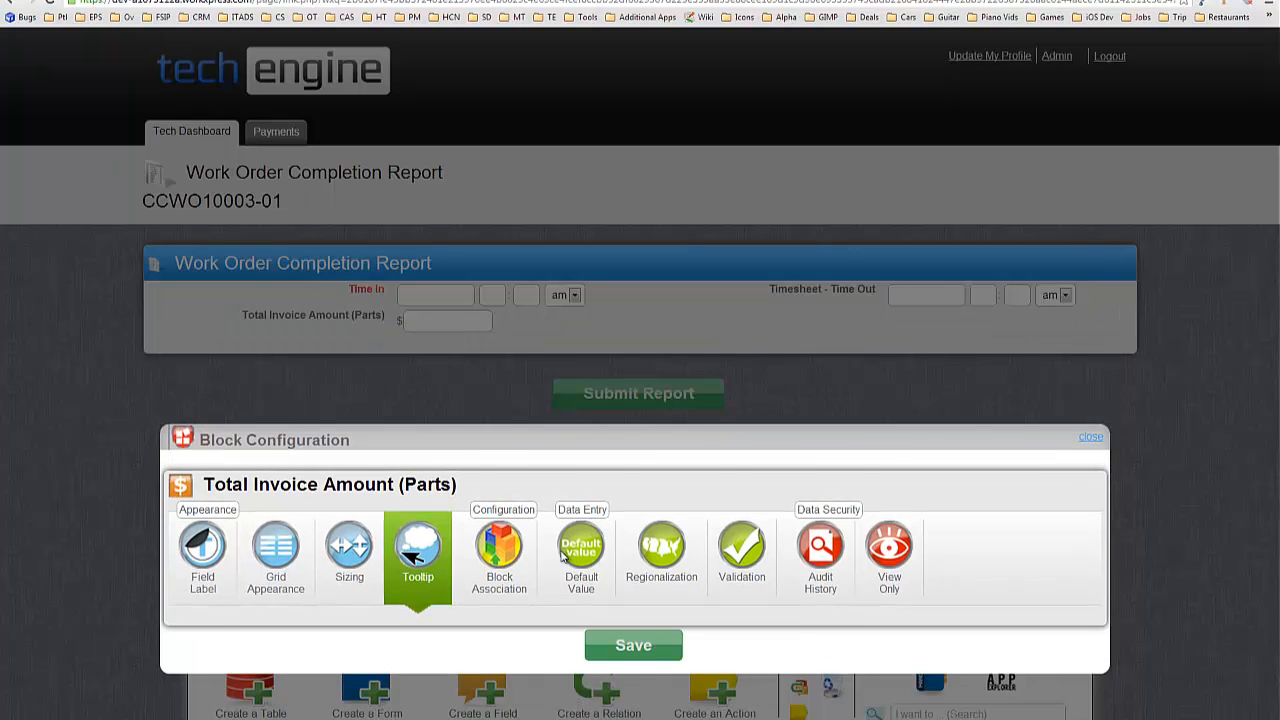
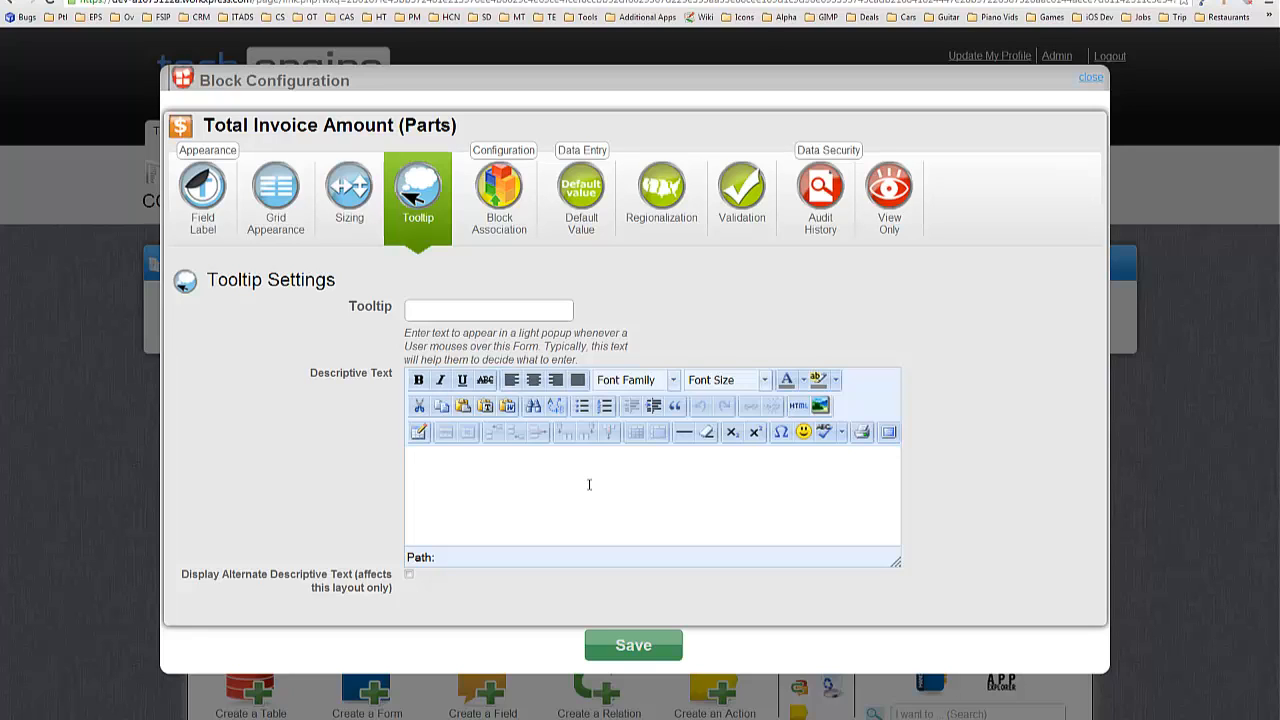
# Add an italic tooltip description to Total Invoice Amount (Parts): parts are charged to the client and partly reimbursed.
pyautogui.write('This')
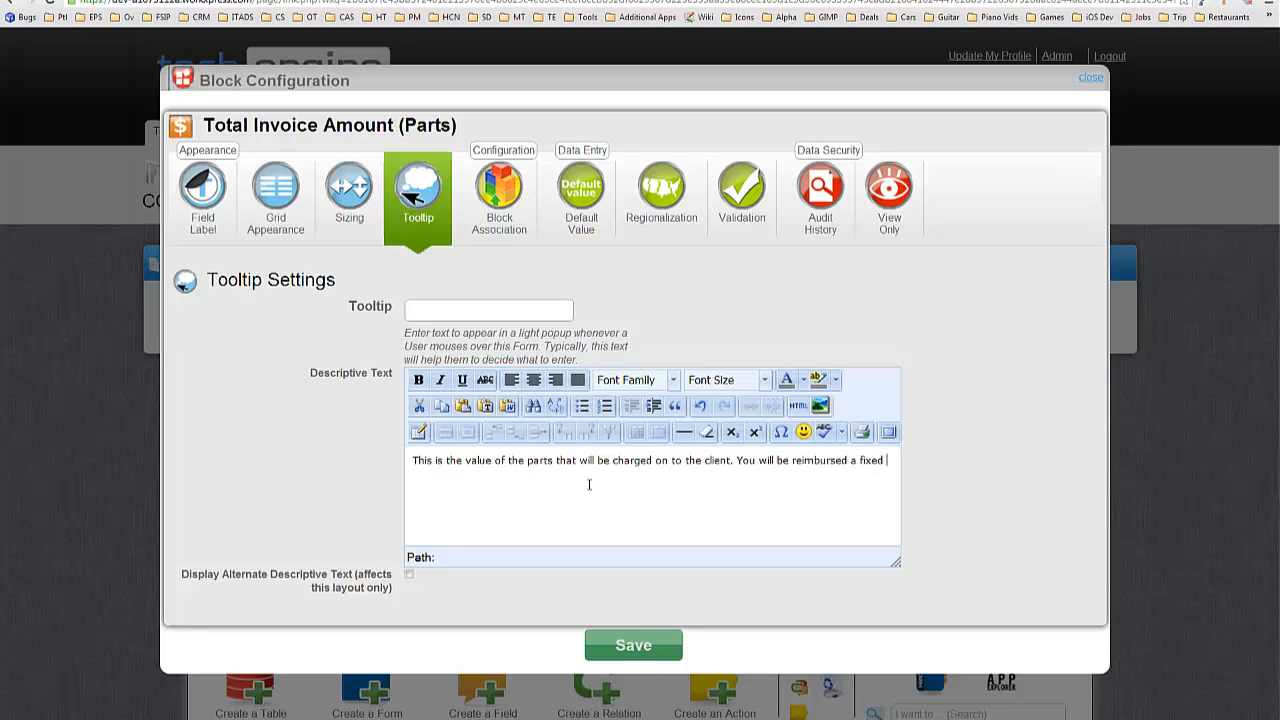
pyautogui.write('per')
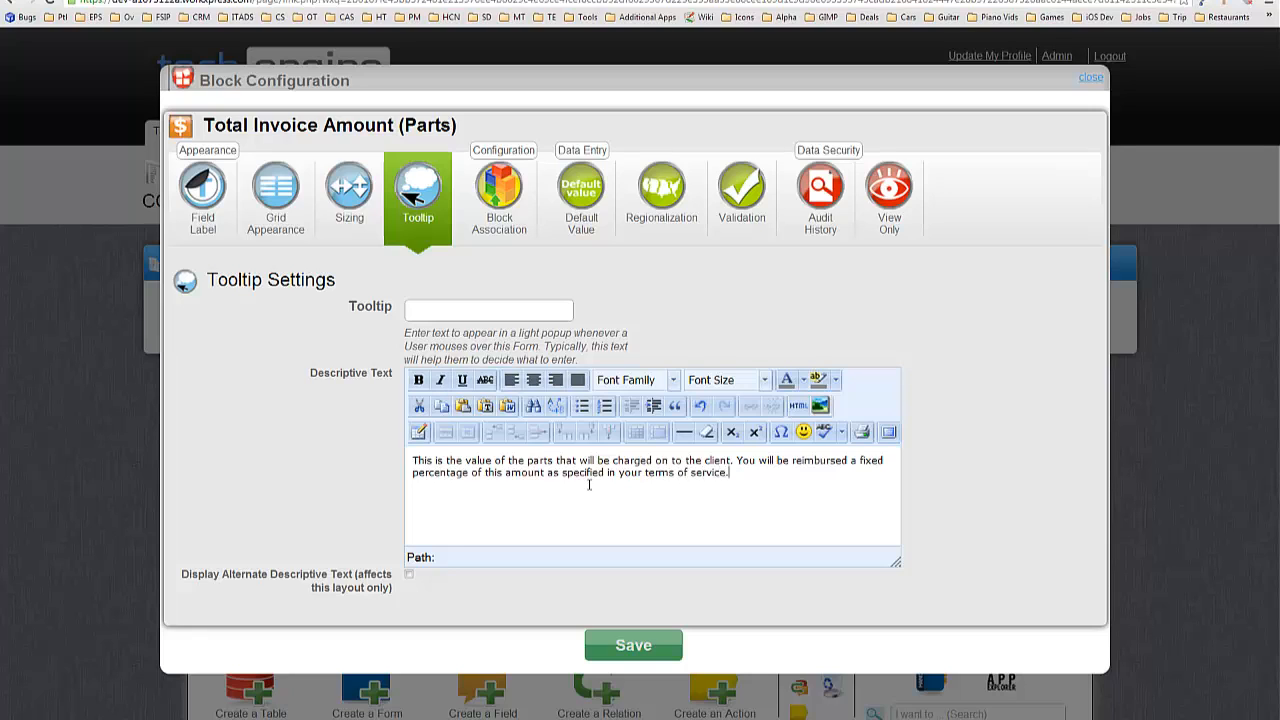
pyautogui.moveTo(771, 476); pyautogui.dragTo(243, 354)
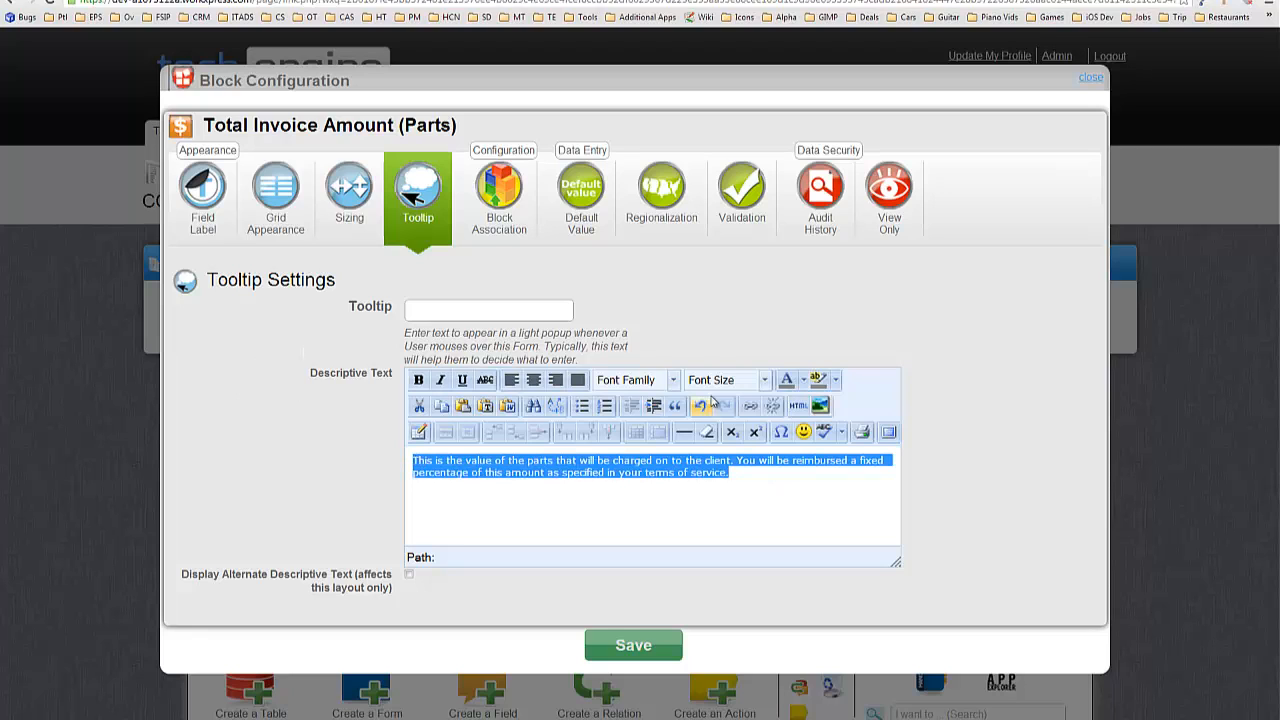
pyautogui.click(440, 383)
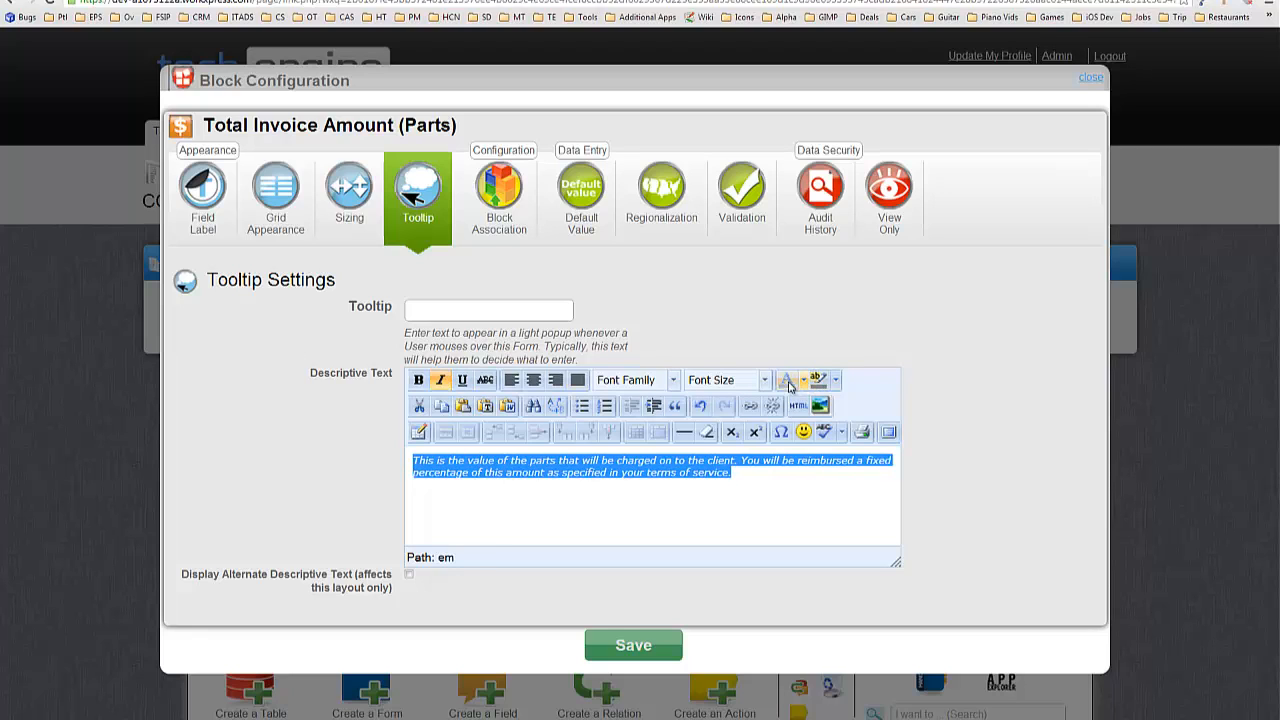
pyautogui.click(641, 652)
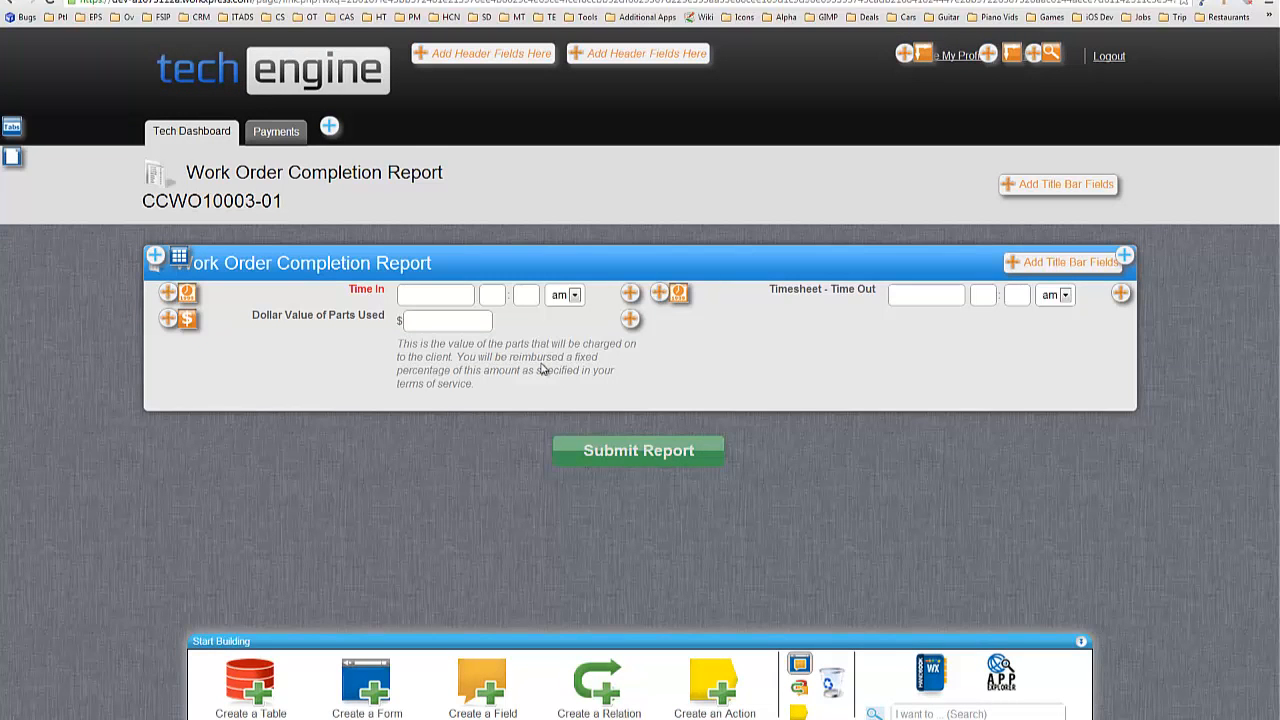
# Give Timesheet - Time Out the alternate label 'Time Out' on this form.
pyautogui.click(680, 294)
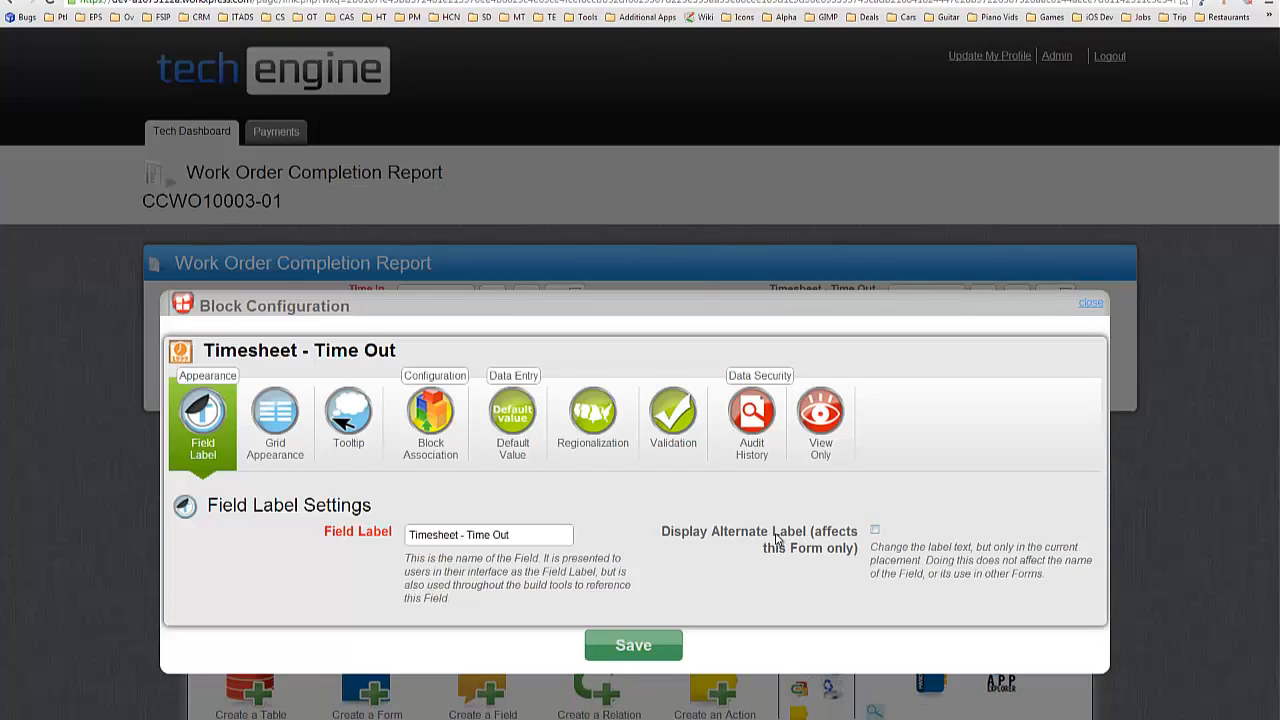
pyautogui.click(875, 530)
pyautogui.click(954, 544)
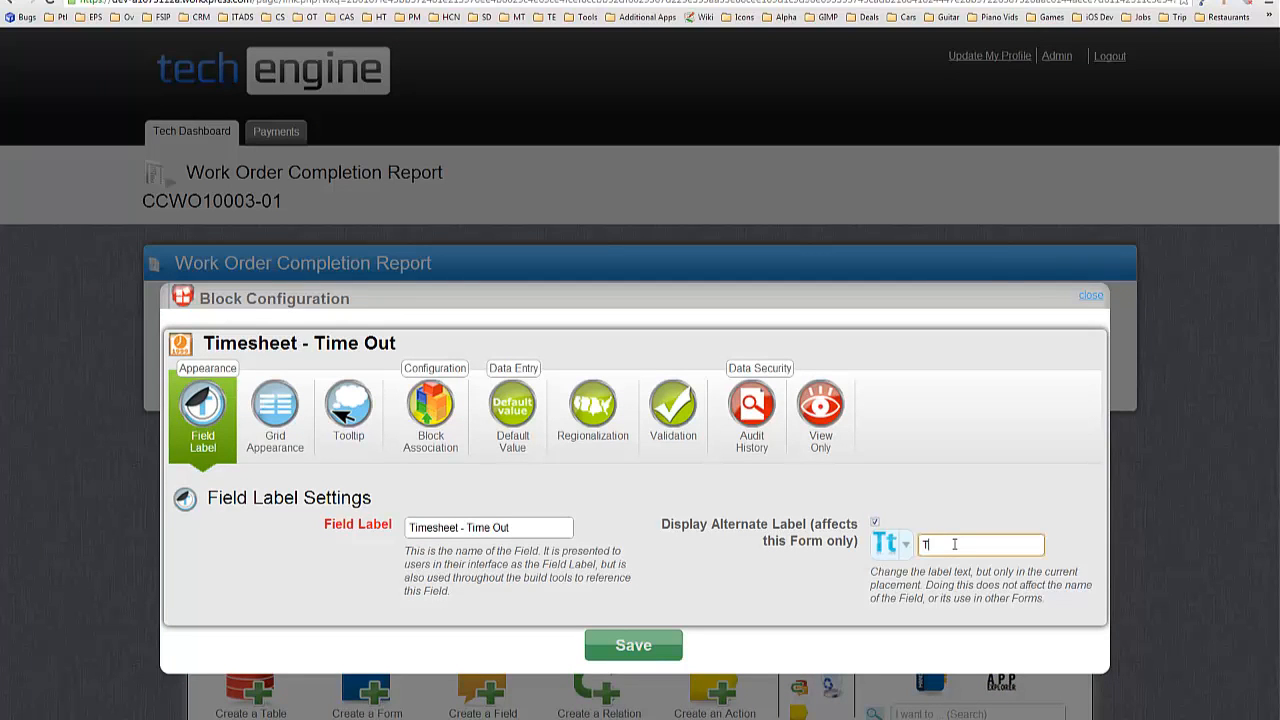
pyautogui.click(645, 640)
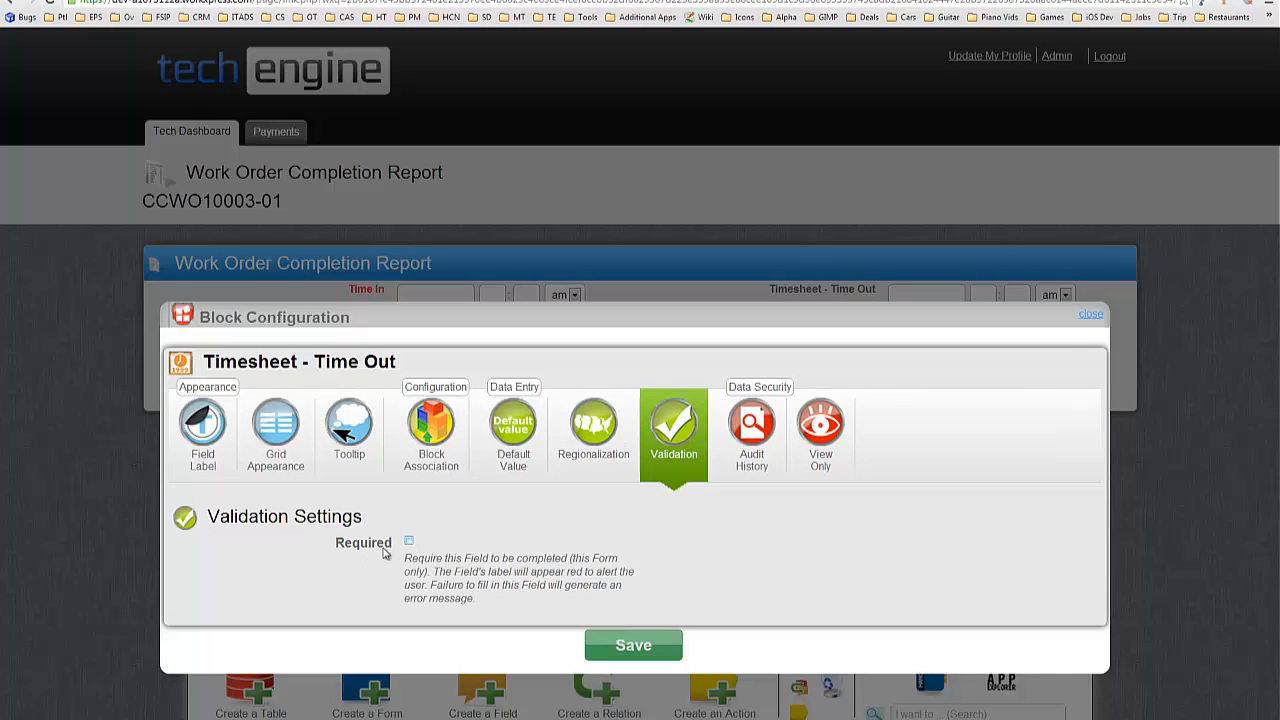
# Mark both Time Out and Dollar Value of Parts Used as Required.
pyautogui.click(383, 546)
pyautogui.click(640, 637)
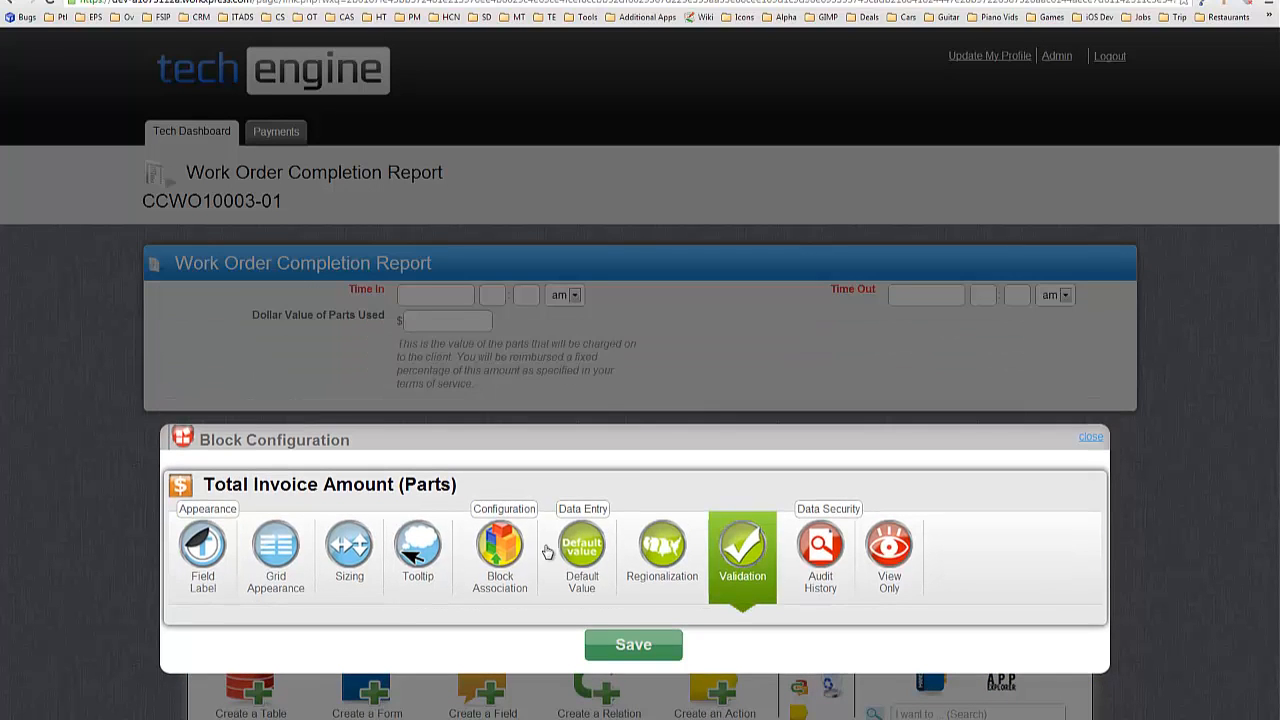
pyautogui.click(367, 537)
pyautogui.click(658, 643)
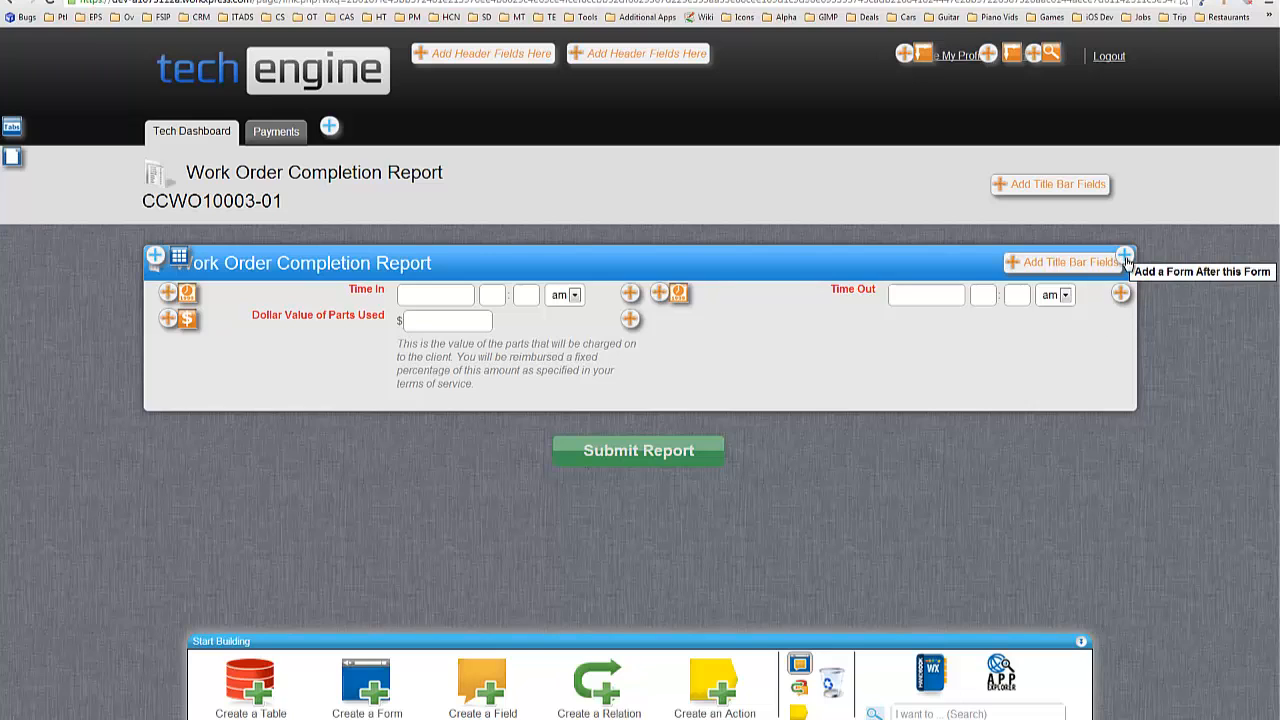
# Create a new Long Text field 'Parts & Supplies Notes' on the Work Order table for this form.
pyautogui.click(1125, 257)
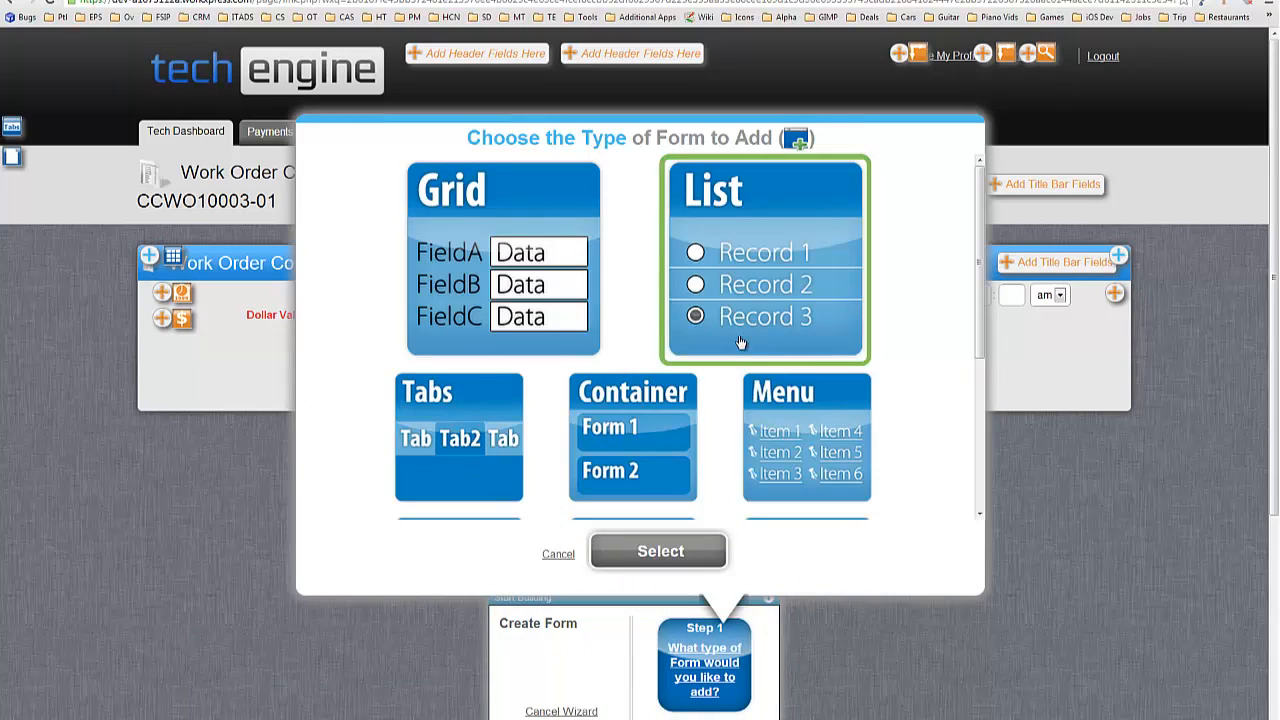
pyautogui.click(550, 711)
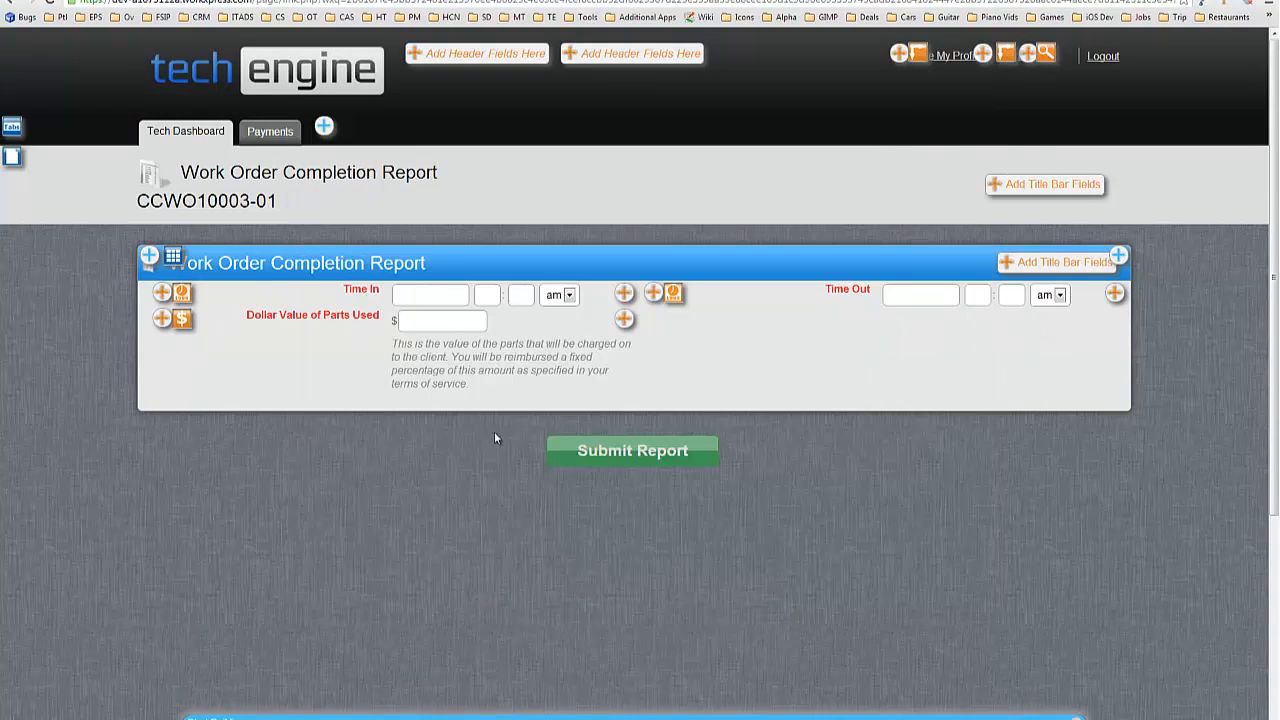
pyautogui.click(630, 322)
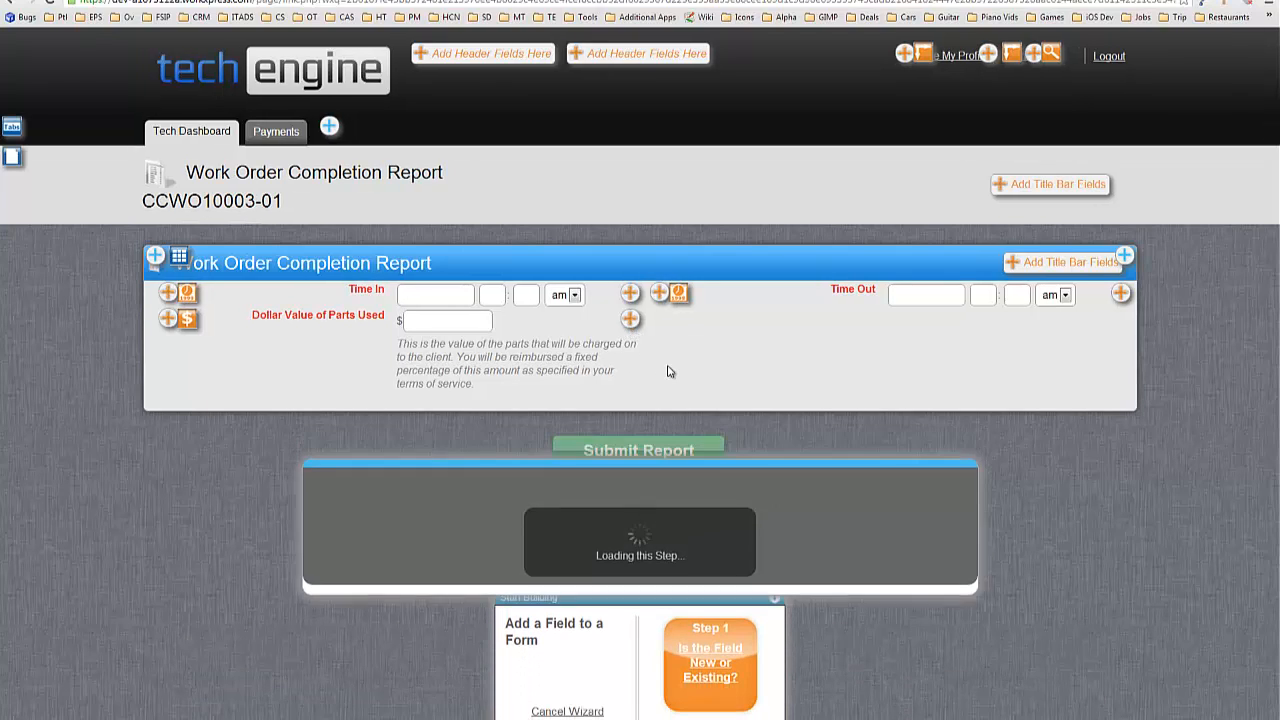
pyautogui.click(771, 371)
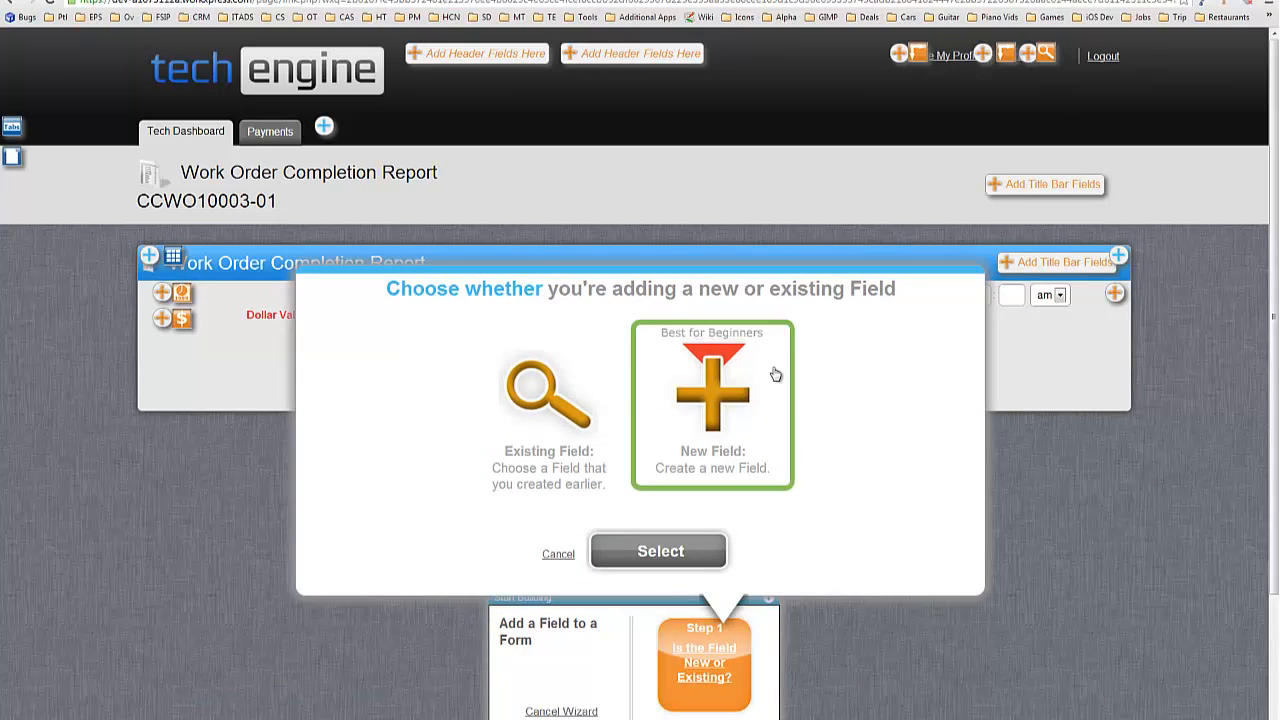
pyautogui.click(680, 551)
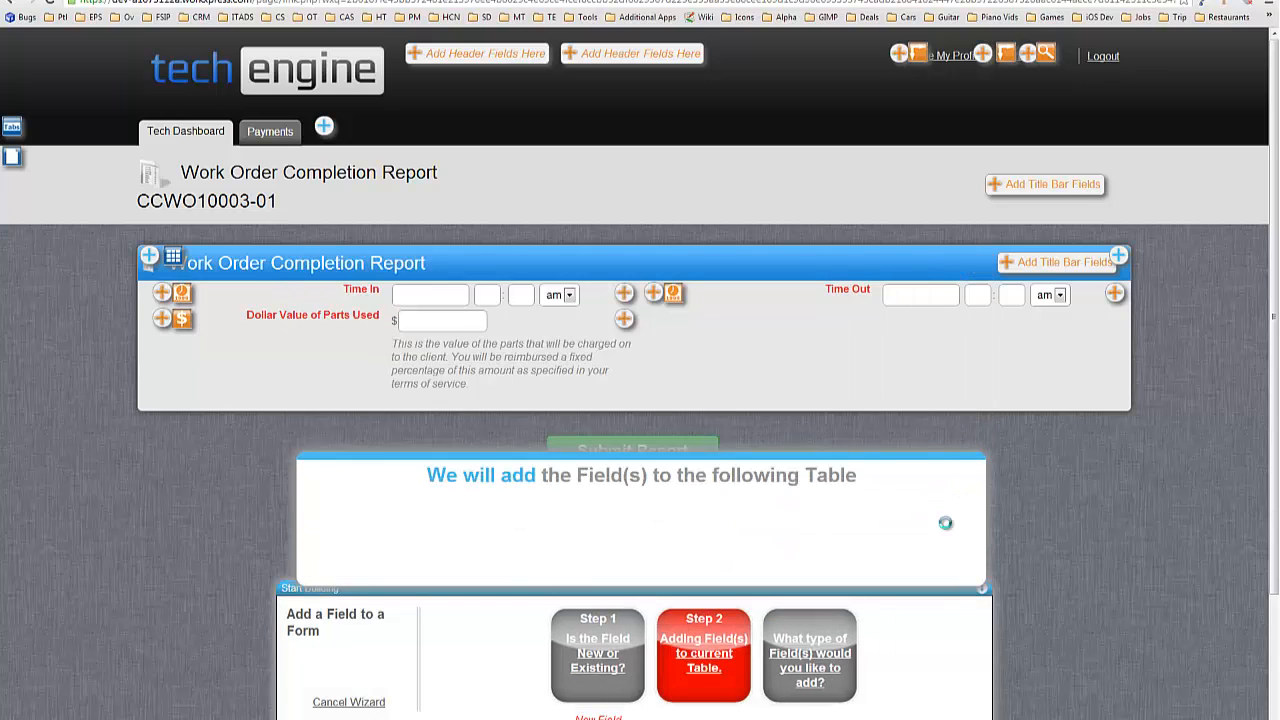
pyautogui.click(704, 542)
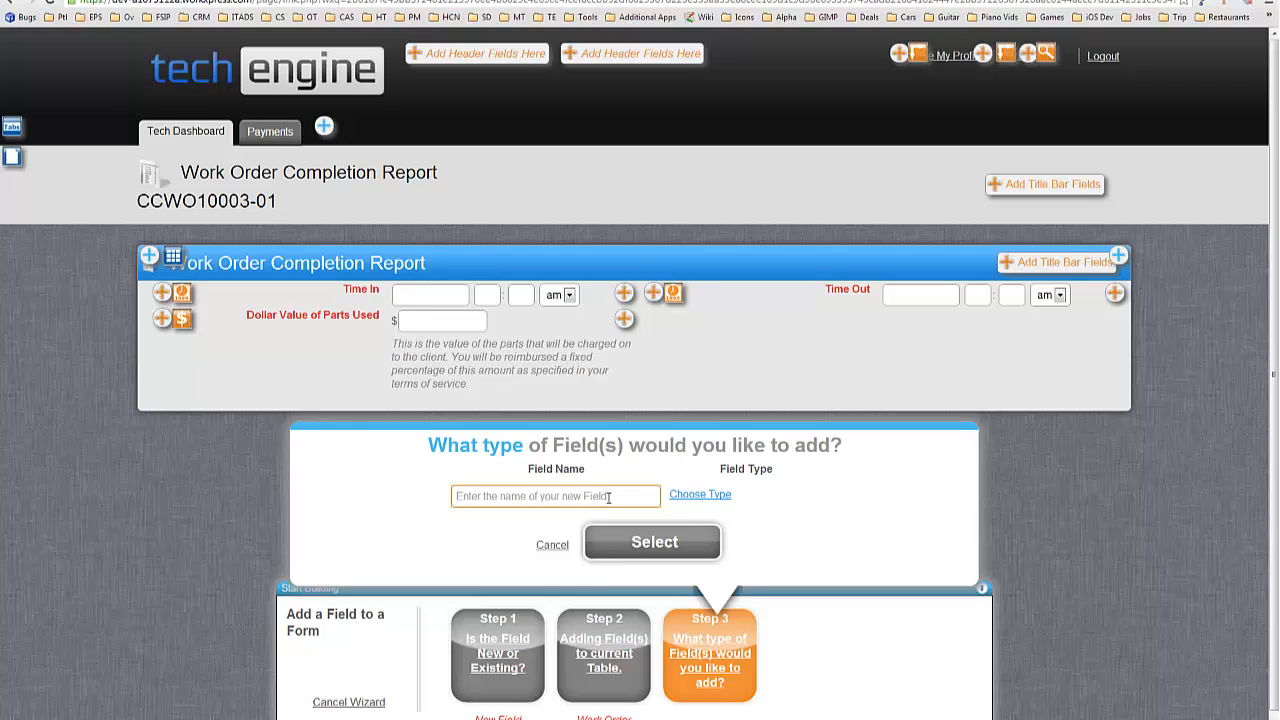
pyautogui.write('Parts & Supplies Notes')
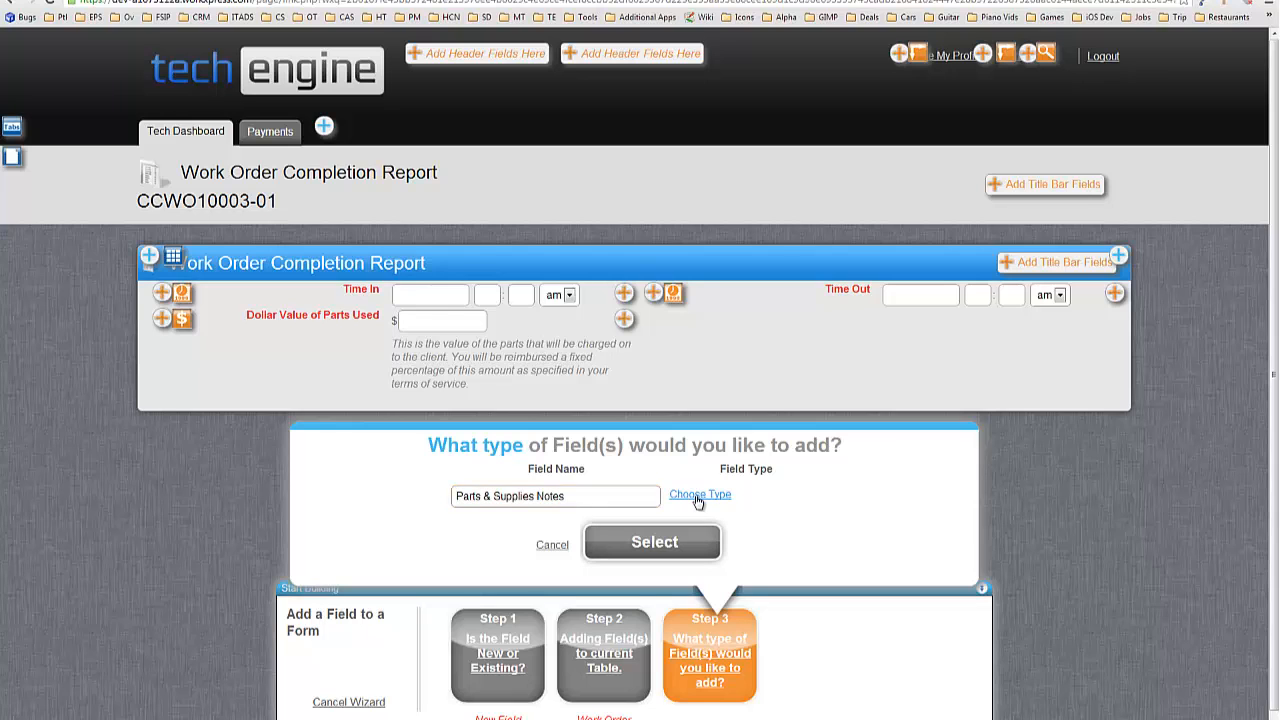
pyautogui.click(698, 495)
pyautogui.click(728, 403)
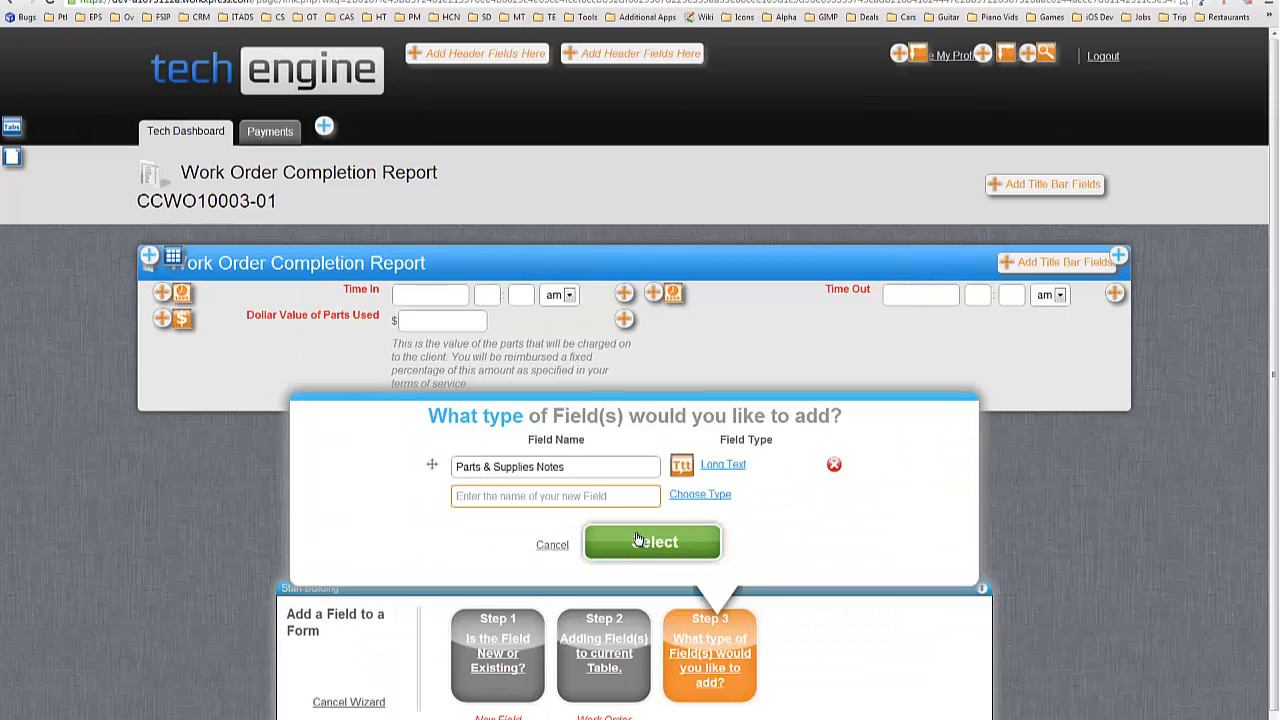
pyautogui.click(640, 541)
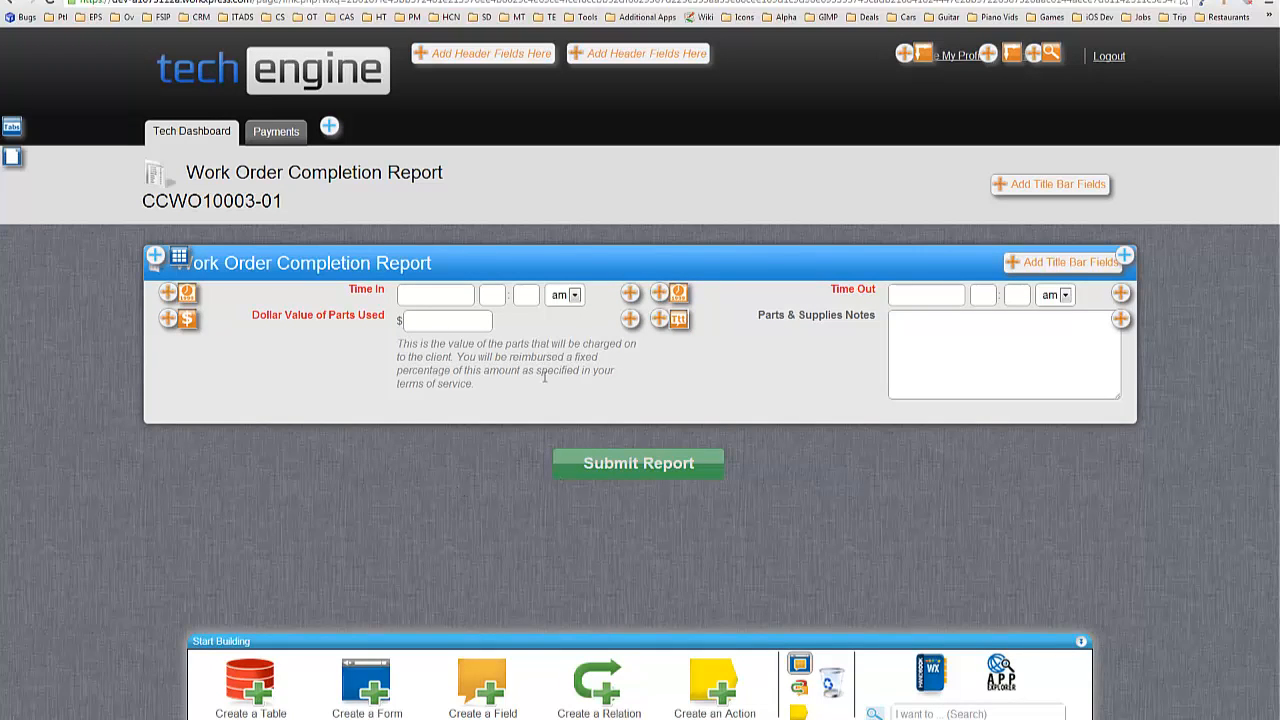
# Add a Run Function action to the form's Save event in Form Automation.
pyautogui.click(800, 714)
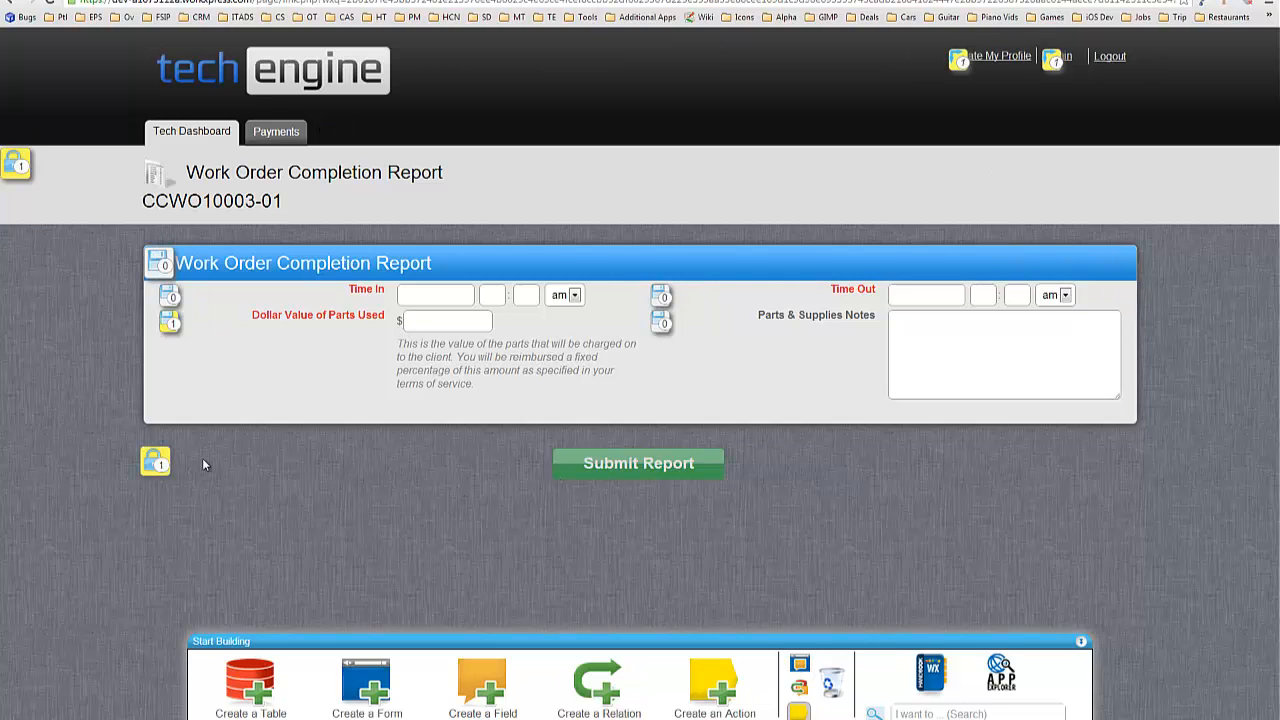
pyautogui.moveTo(1279, 104); pyautogui.dragTo(675, 66)
pyautogui.doubleClick(675, 66)
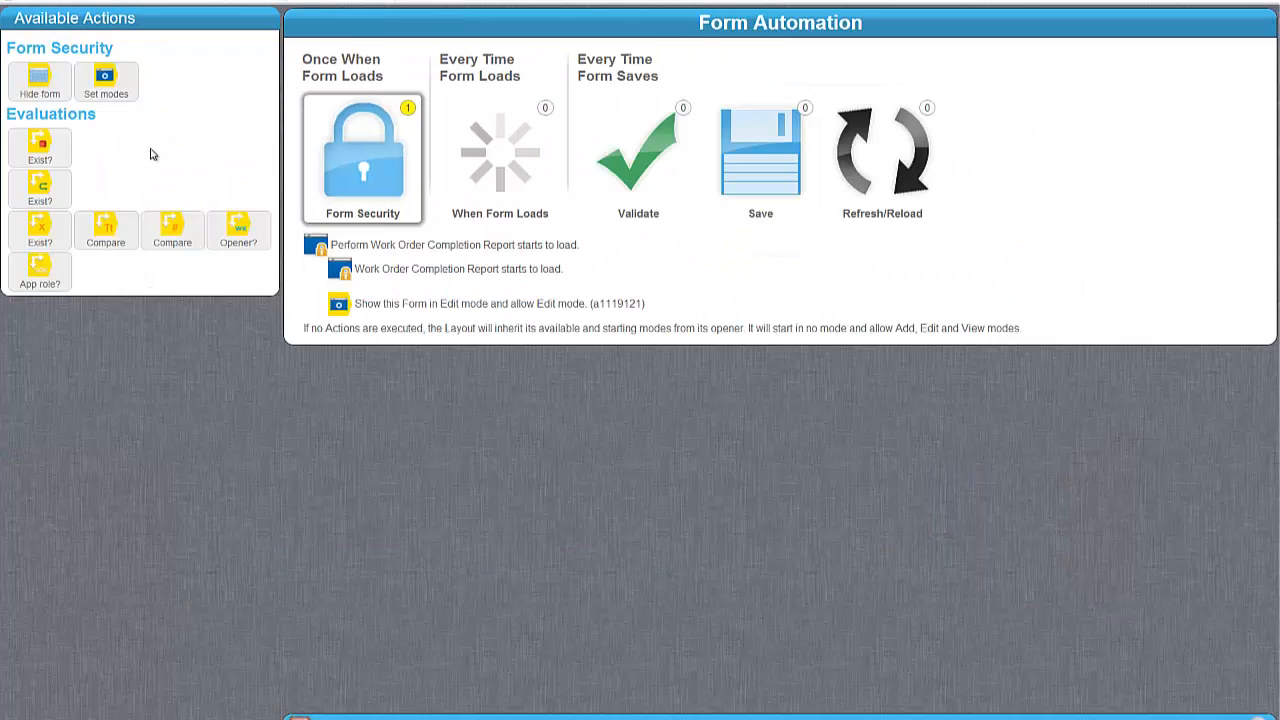
pyautogui.click(712, 215)
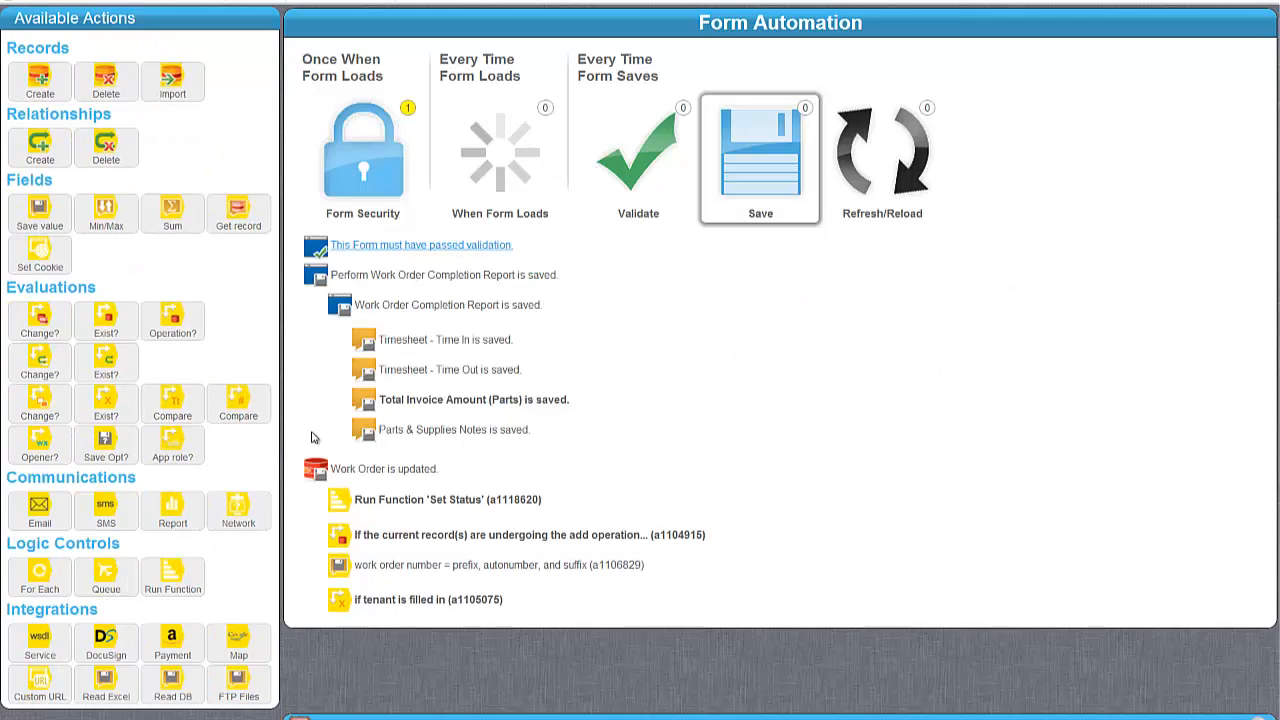
pyautogui.moveTo(40, 208); pyautogui.dragTo(490, 695)
pyautogui.moveTo(176, 575); pyautogui.dragTo(368, 468)
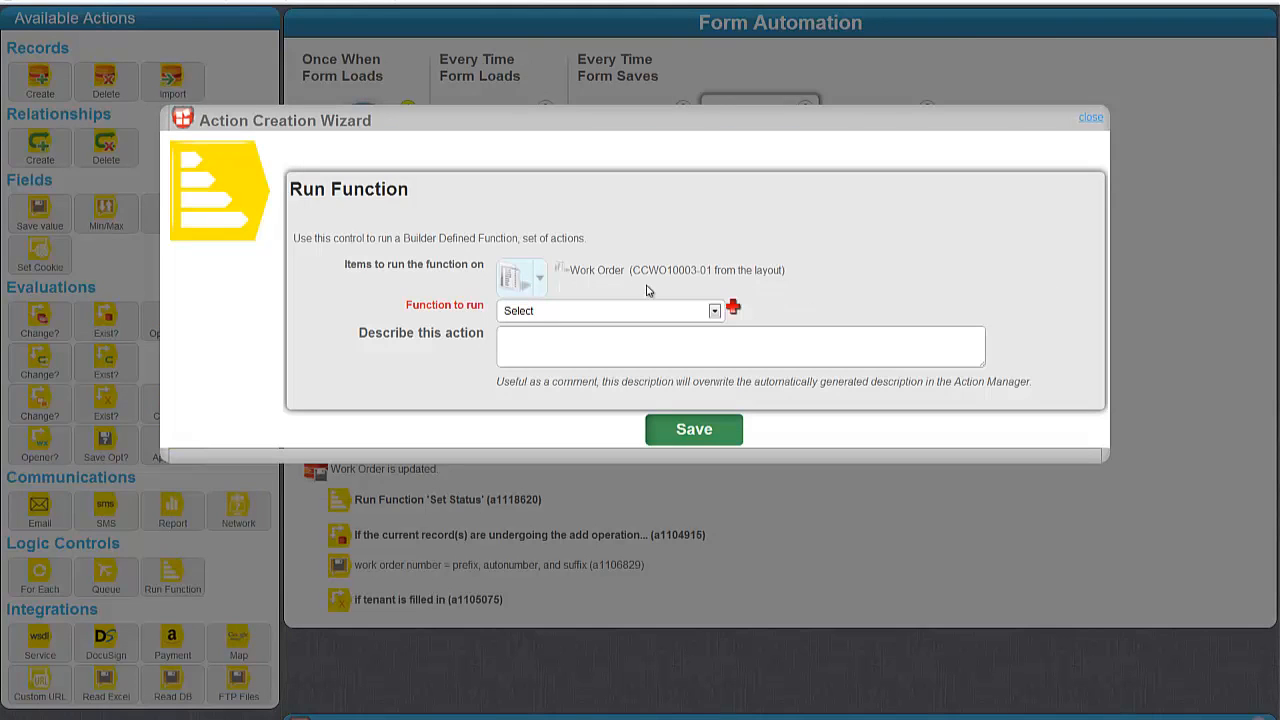
# Target a new function 'Complete Work Order Completion Report' and save the action.
pyautogui.click(598, 309)
pyautogui.click(733, 307)
pyautogui.click(537, 358)
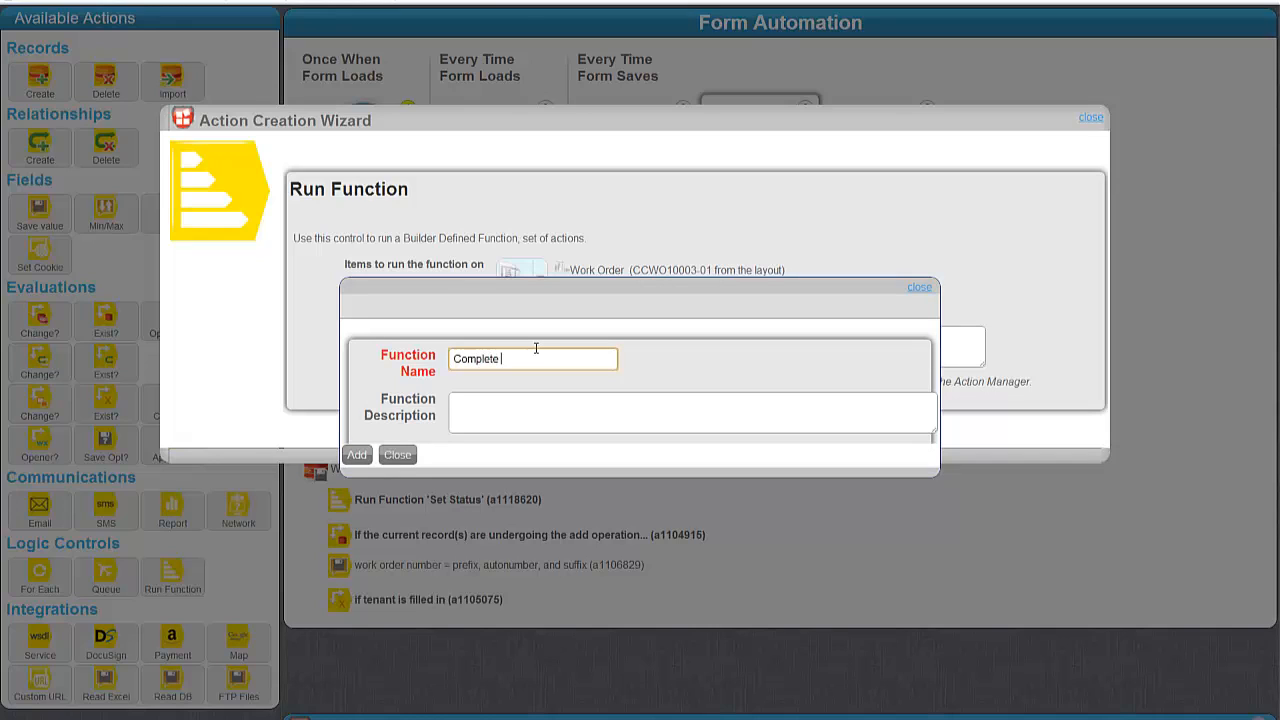
pyautogui.write('Complete Work Order Completion Report')
pyautogui.click(357, 454)
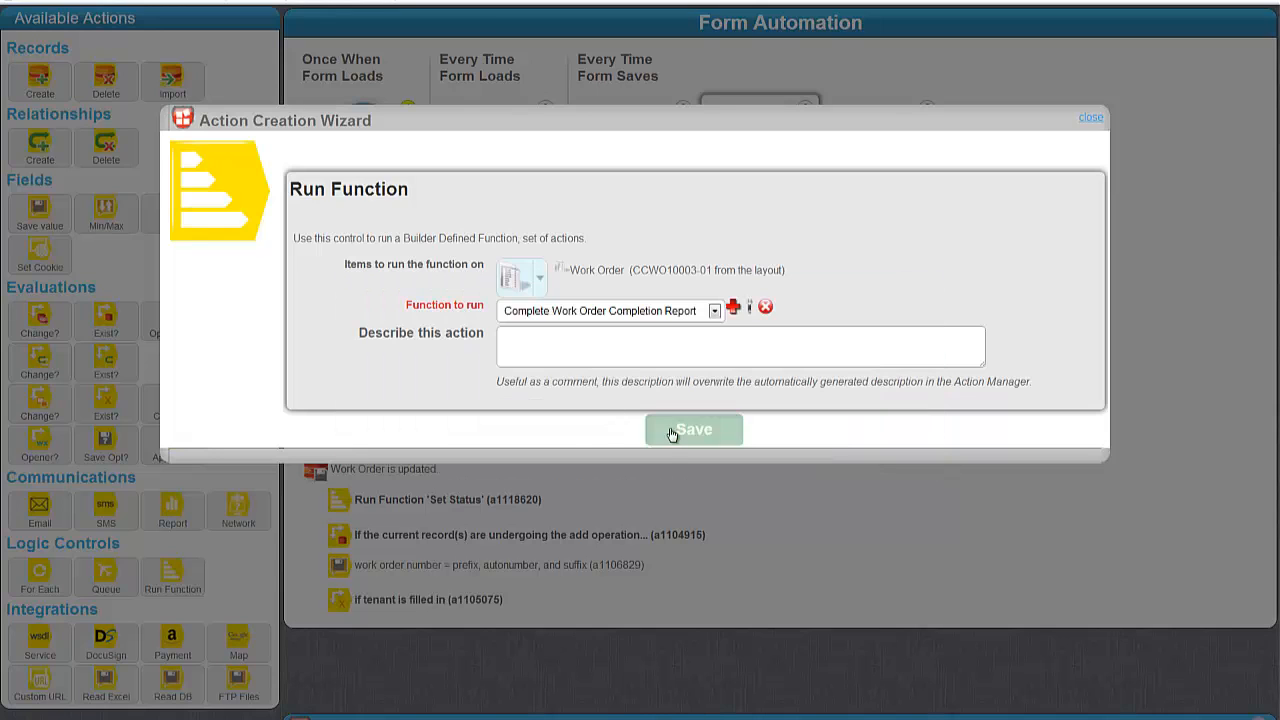
pyautogui.click(672, 432)
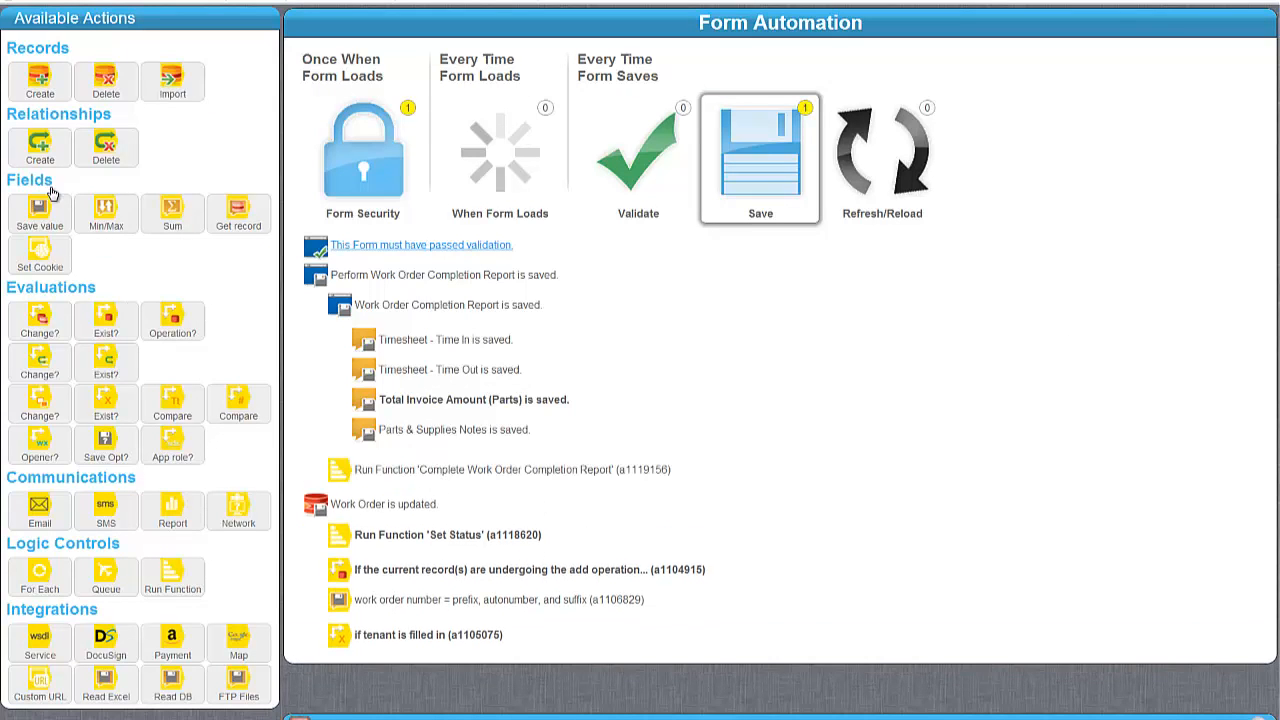
# Add a Set Field Value action targeting Date/Time Marked Work Done.
pyautogui.moveTo(39, 207); pyautogui.dragTo(547, 479)
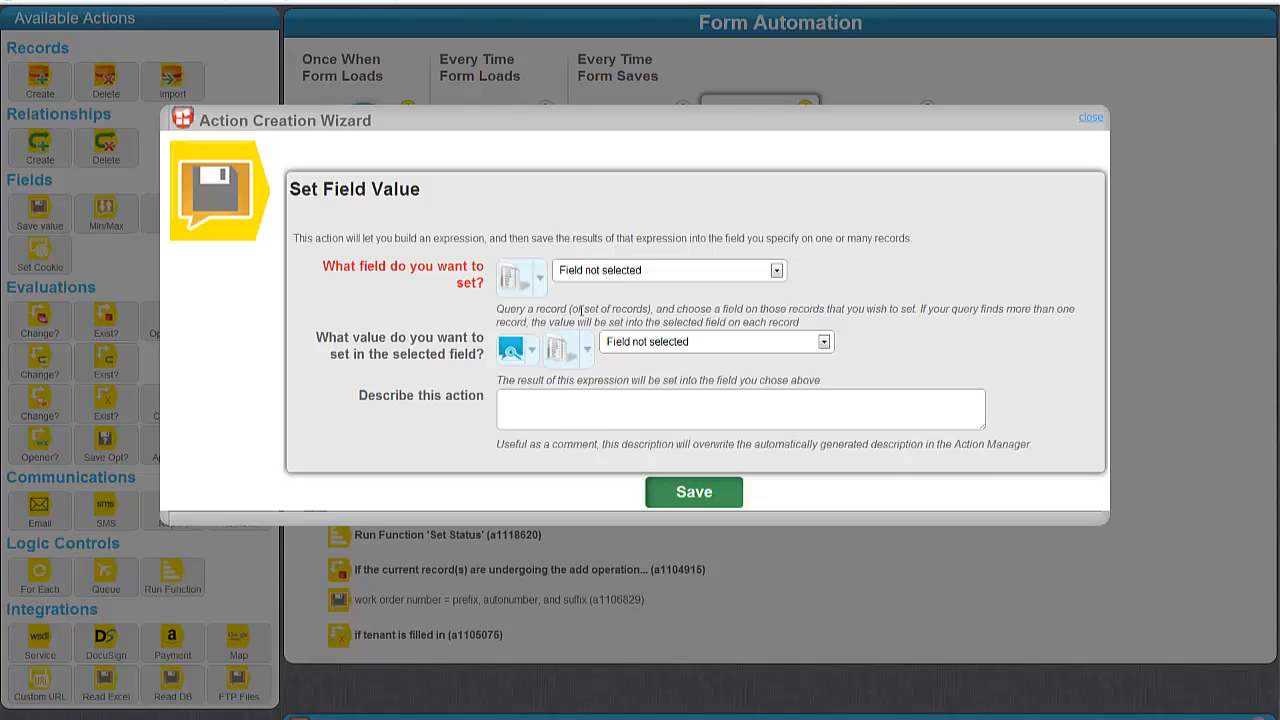
pyautogui.click(603, 272)
pyautogui.scroll(-2, 672, 330)
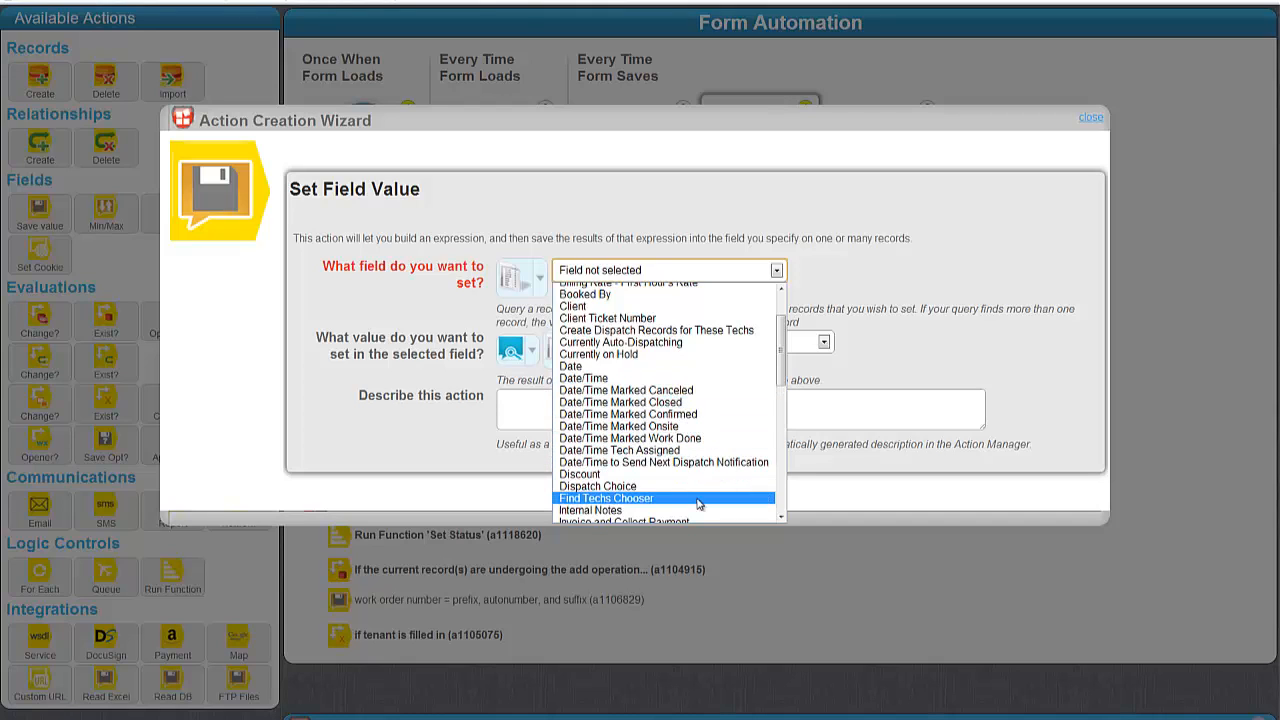
pyautogui.click(686, 440)
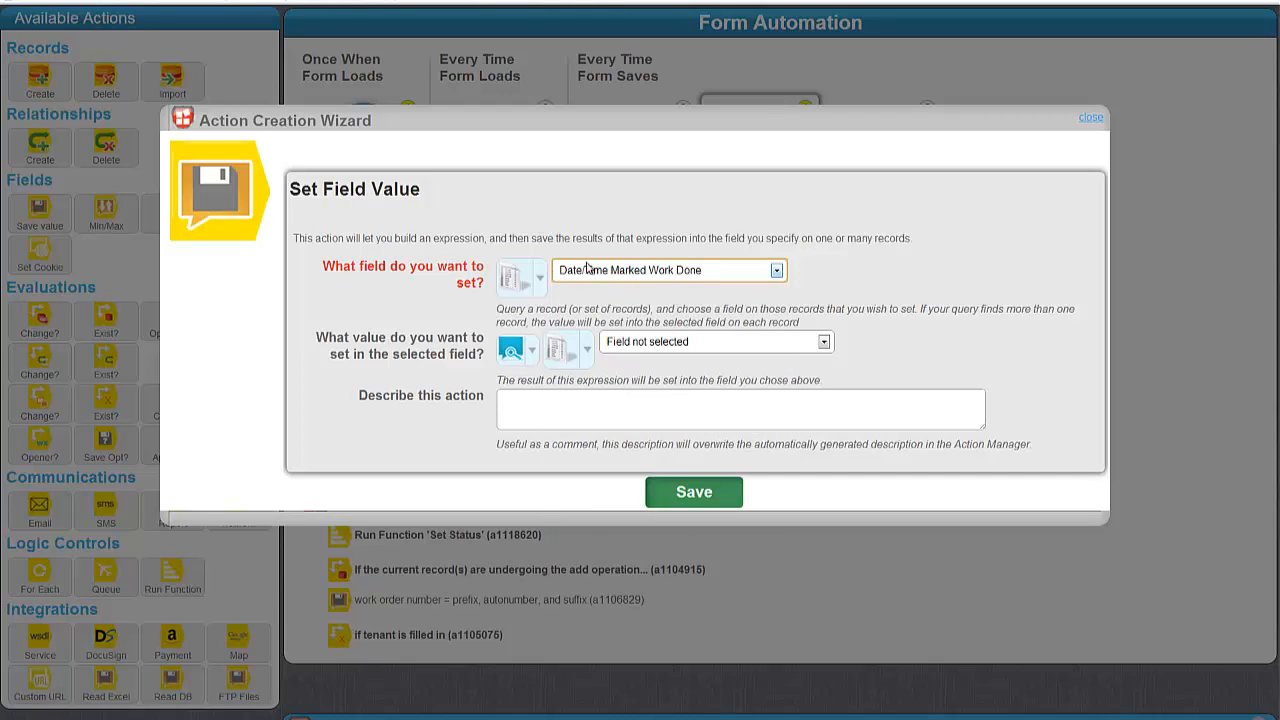
# Set its value to the NOW date function, described as 'date/time work done = NOW'.
pyautogui.click(510, 350)
pyautogui.moveTo(643, 430)
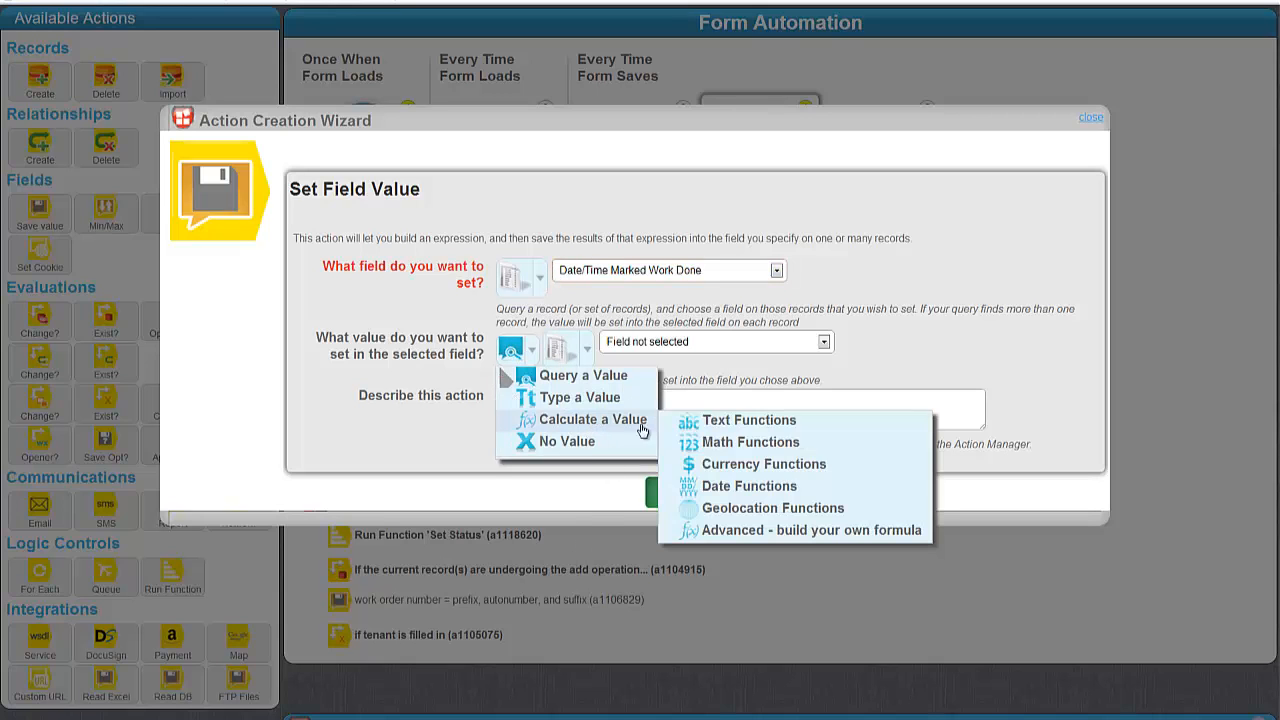
pyautogui.moveTo(711, 486)
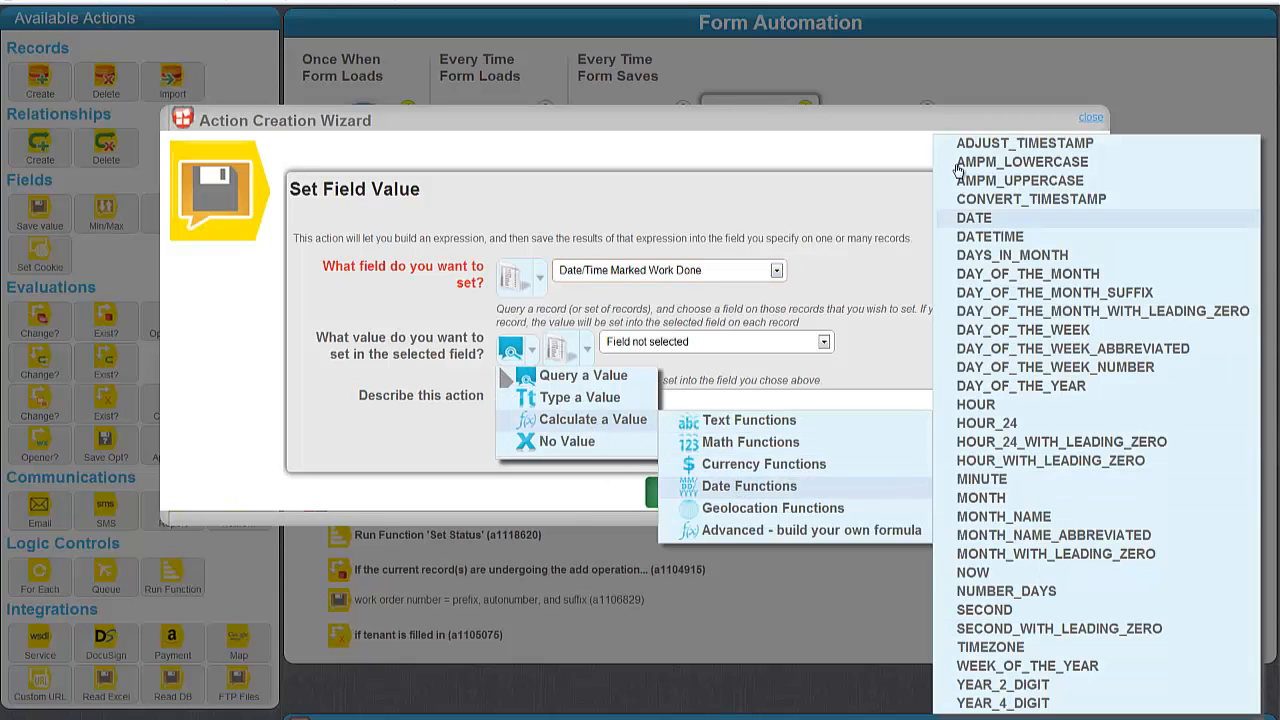
pyautogui.click(968, 570)
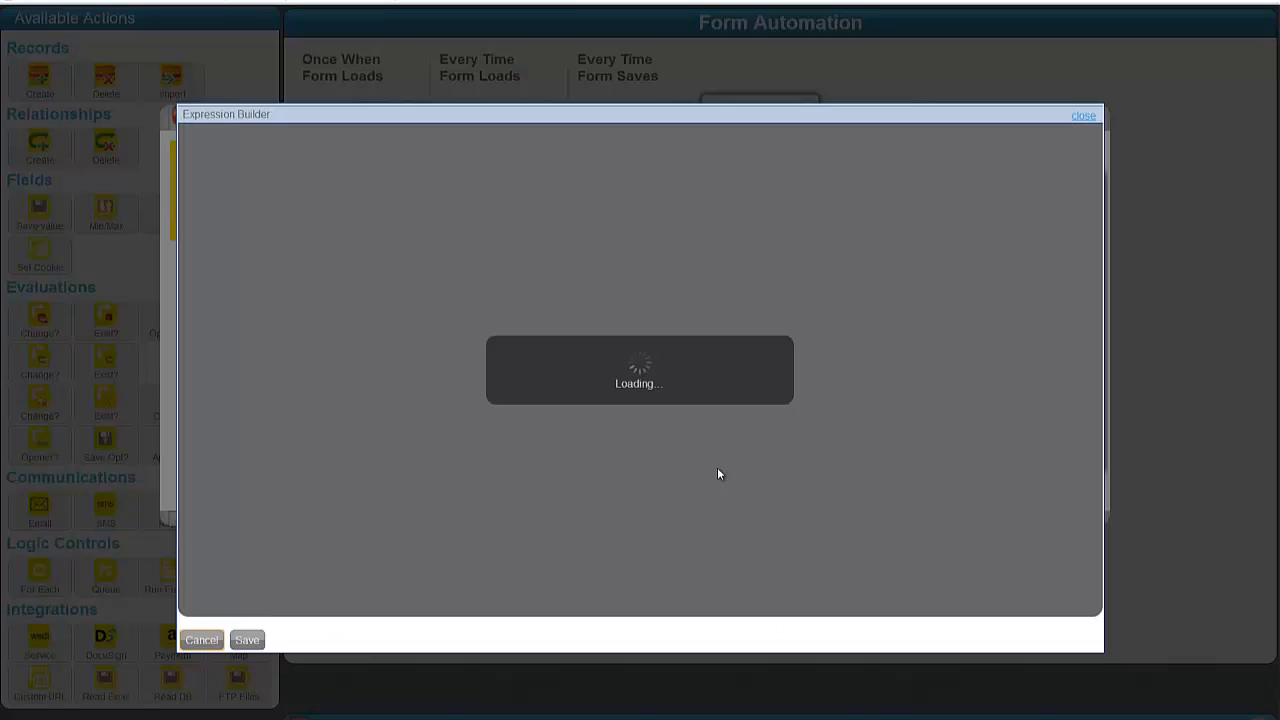
pyautogui.click(247, 651)
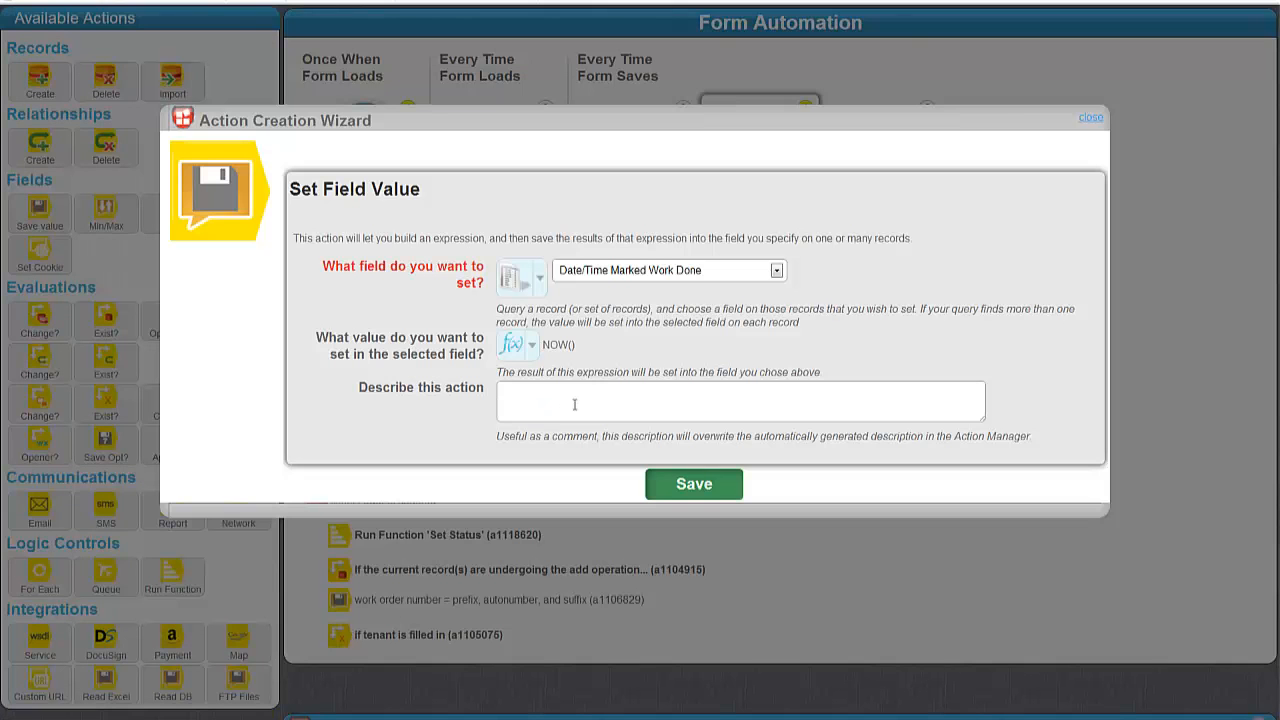
pyautogui.click(573, 404)
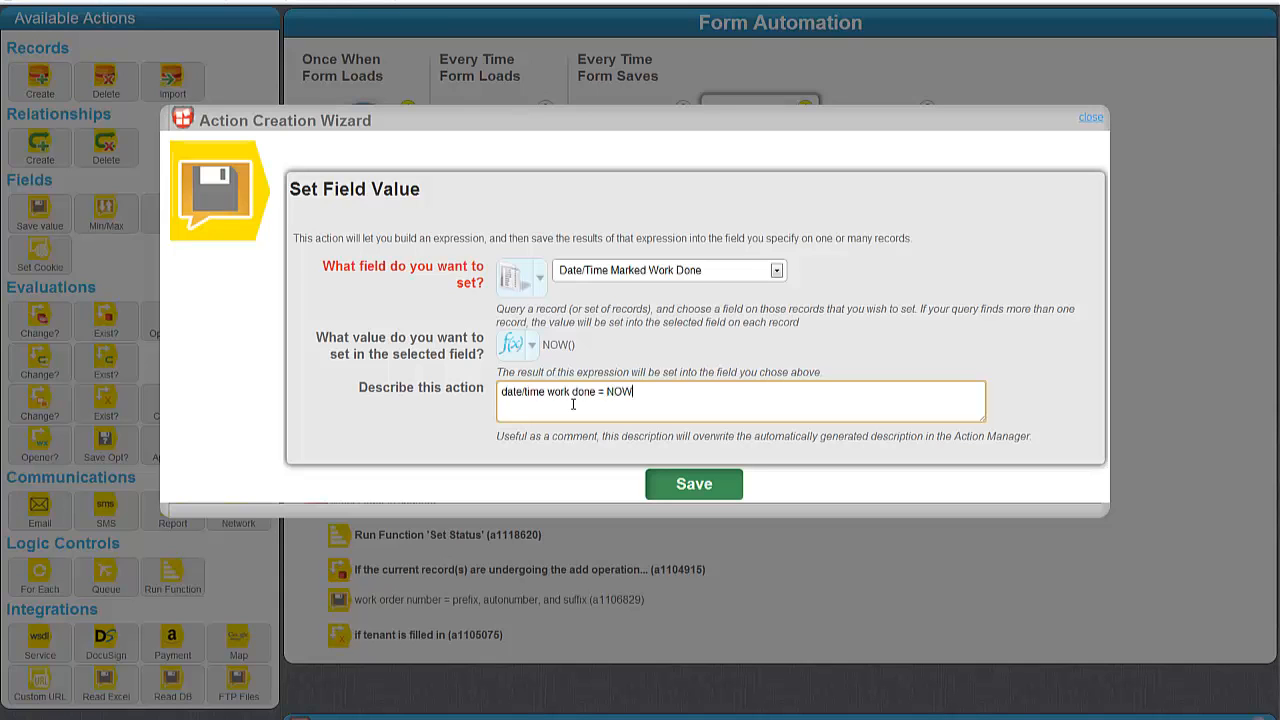
pyautogui.press('Tab')
pyautogui.press('Return')
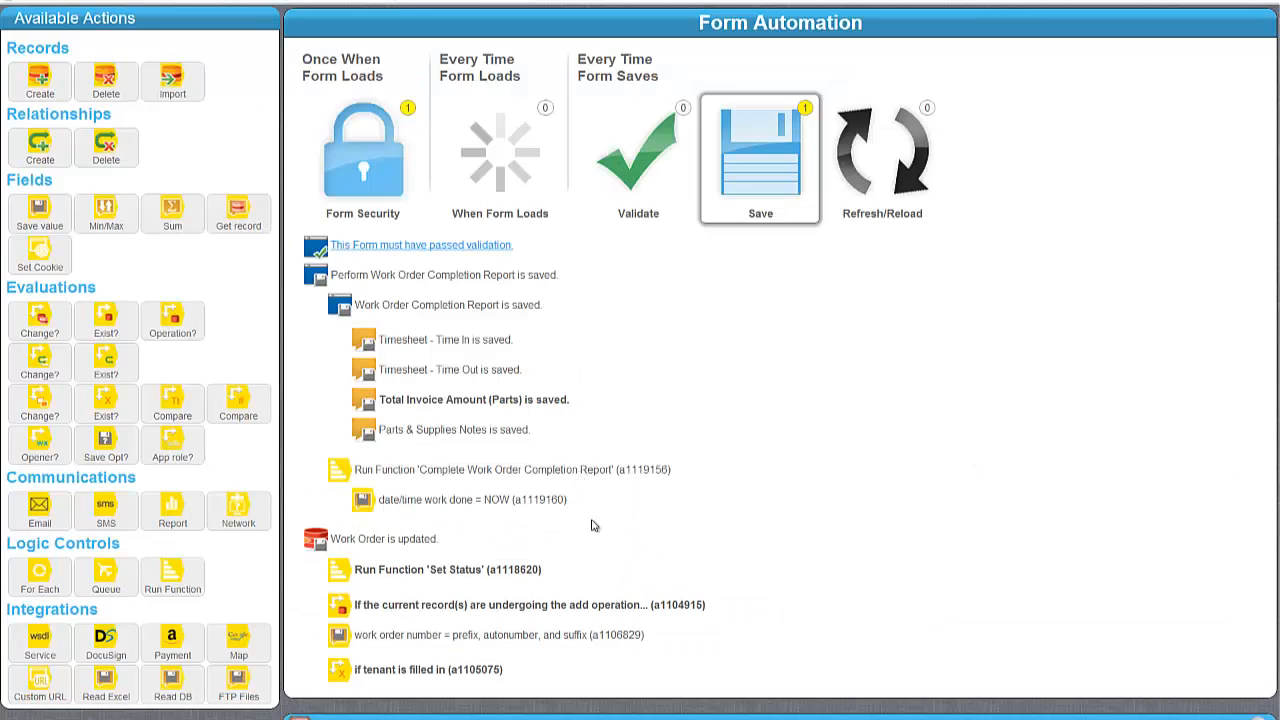
# Add a Run Function action calling Set Status after the NOW date action.
pyautogui.moveTo(170, 572); pyautogui.dragTo(452, 523)
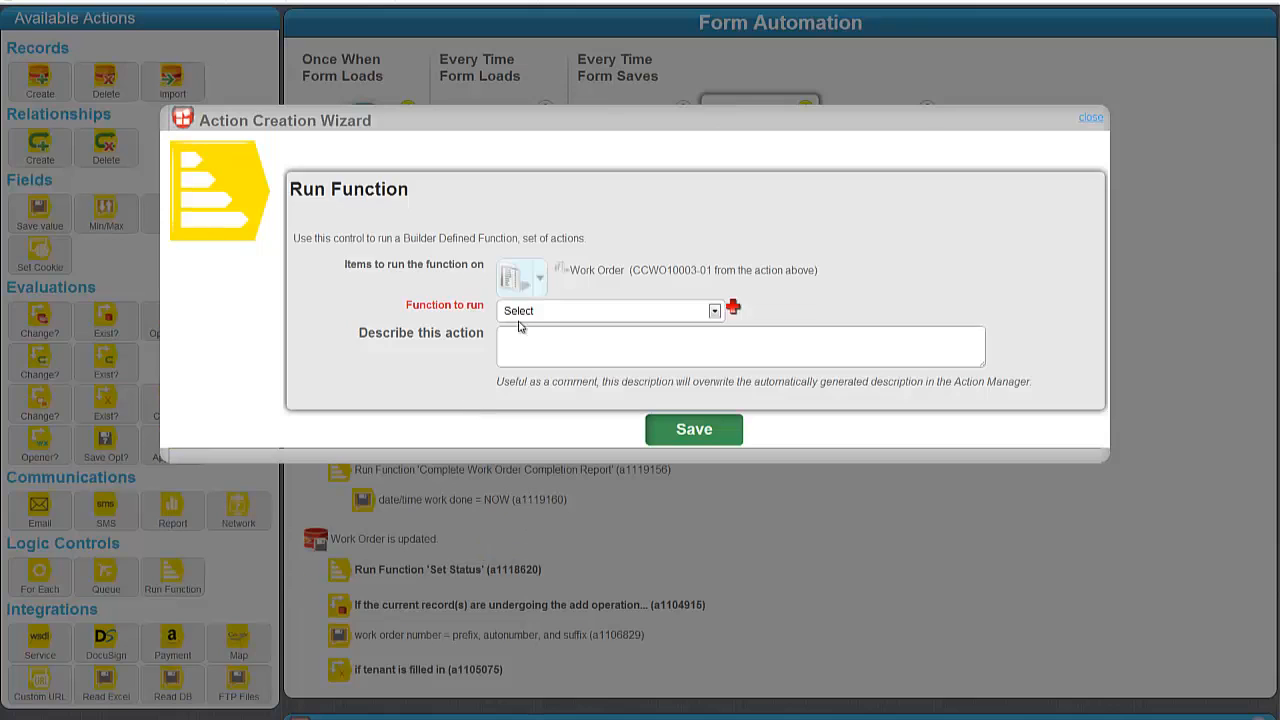
pyautogui.click(558, 312)
pyautogui.click(535, 487)
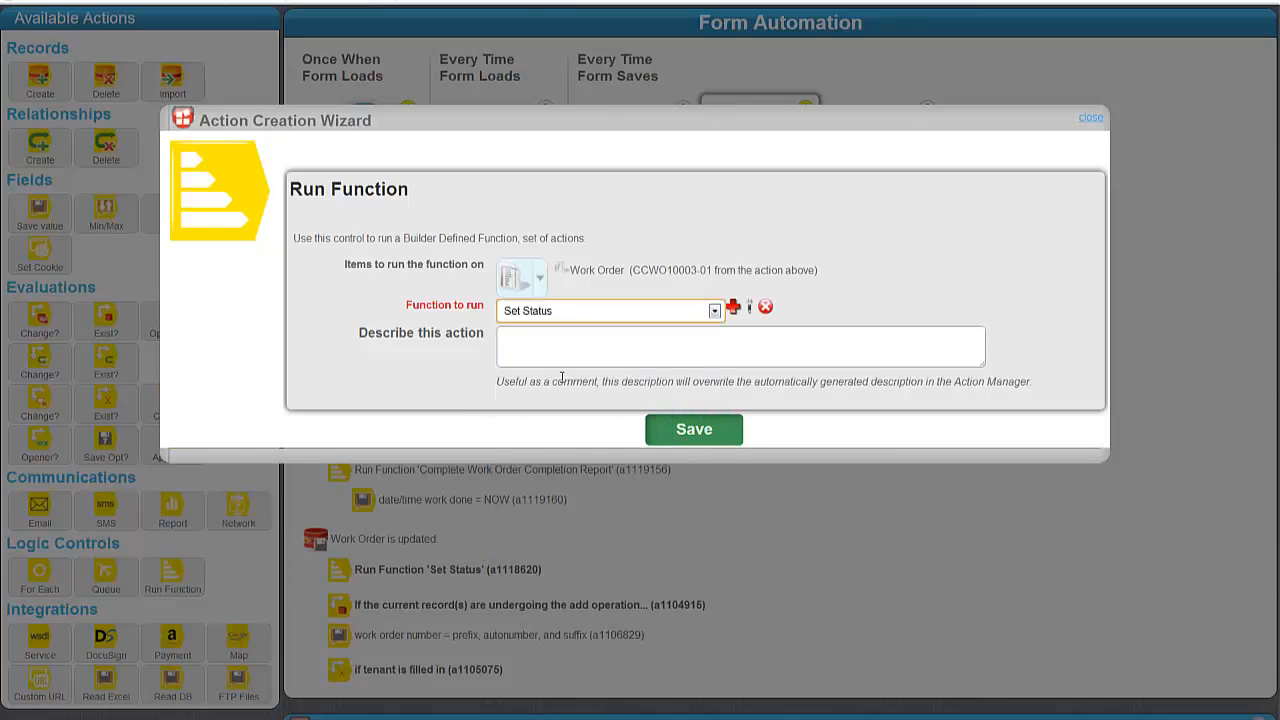
pyautogui.click(666, 440)
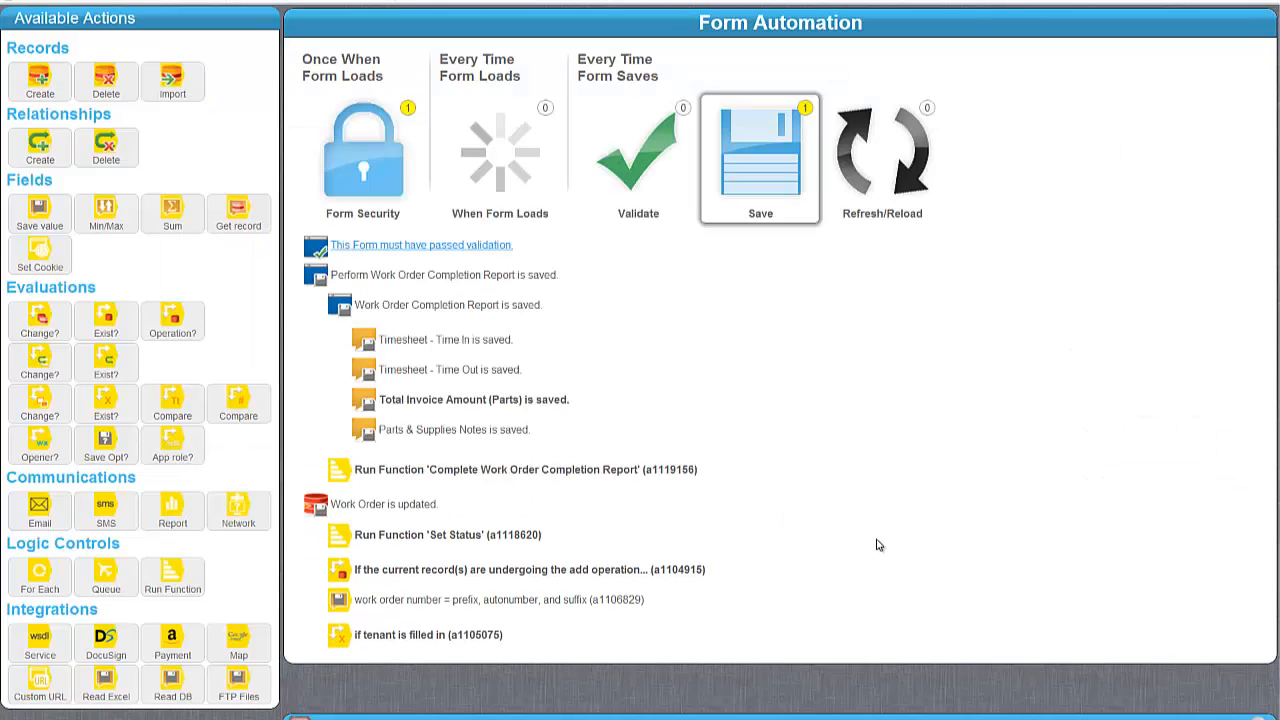
pyautogui.click(437, 475)
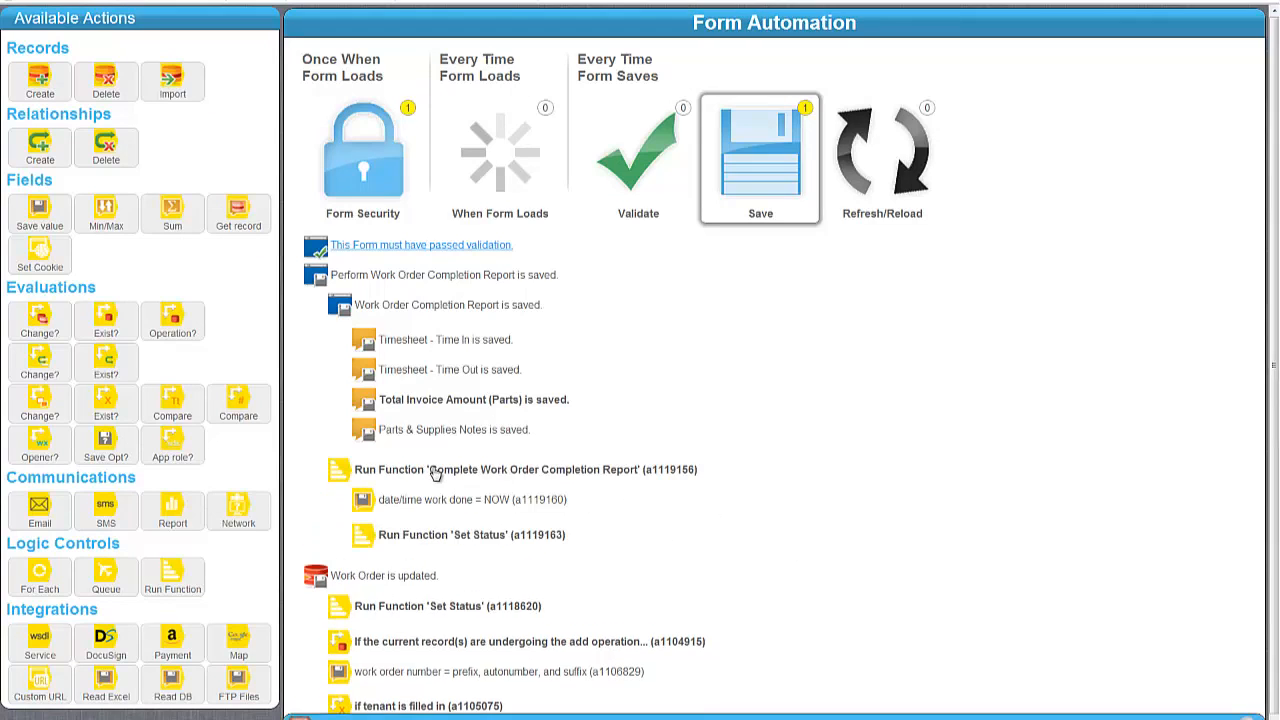
pyautogui.scroll(-1, 576, 489)
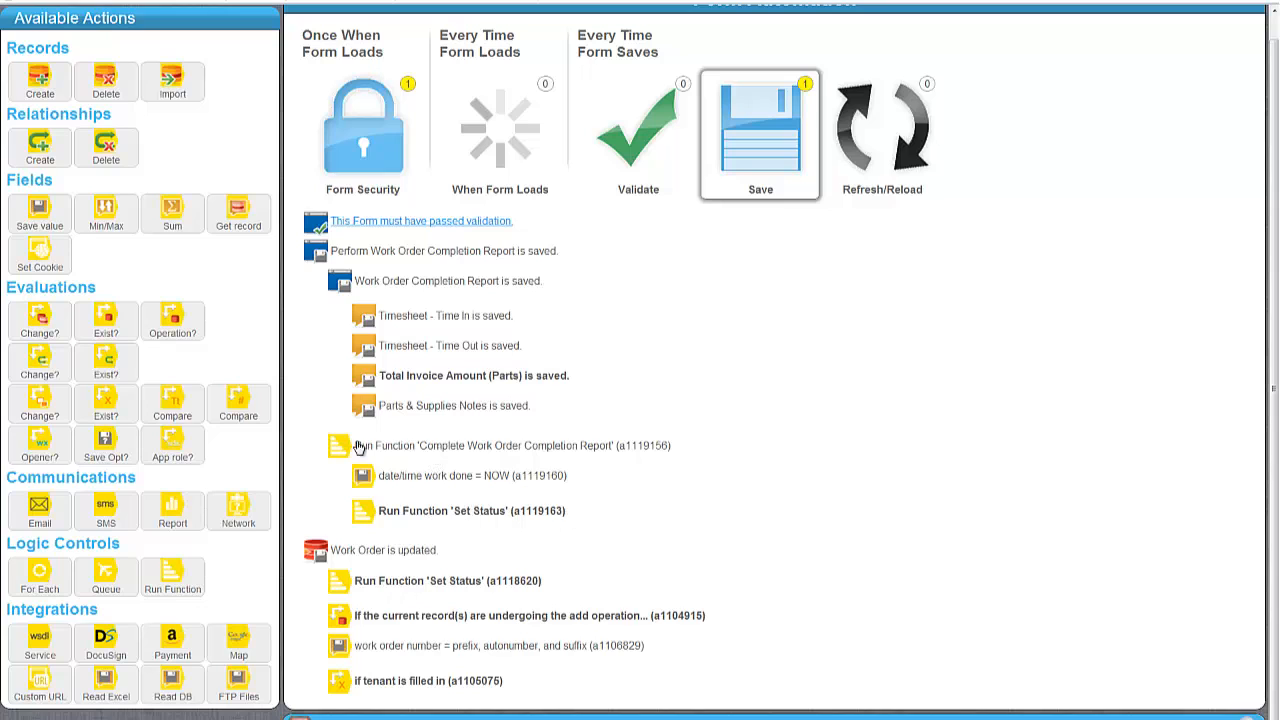
# Collapse the Complete Work Order Completion Report function's action list.
pyautogui.click(428, 452)
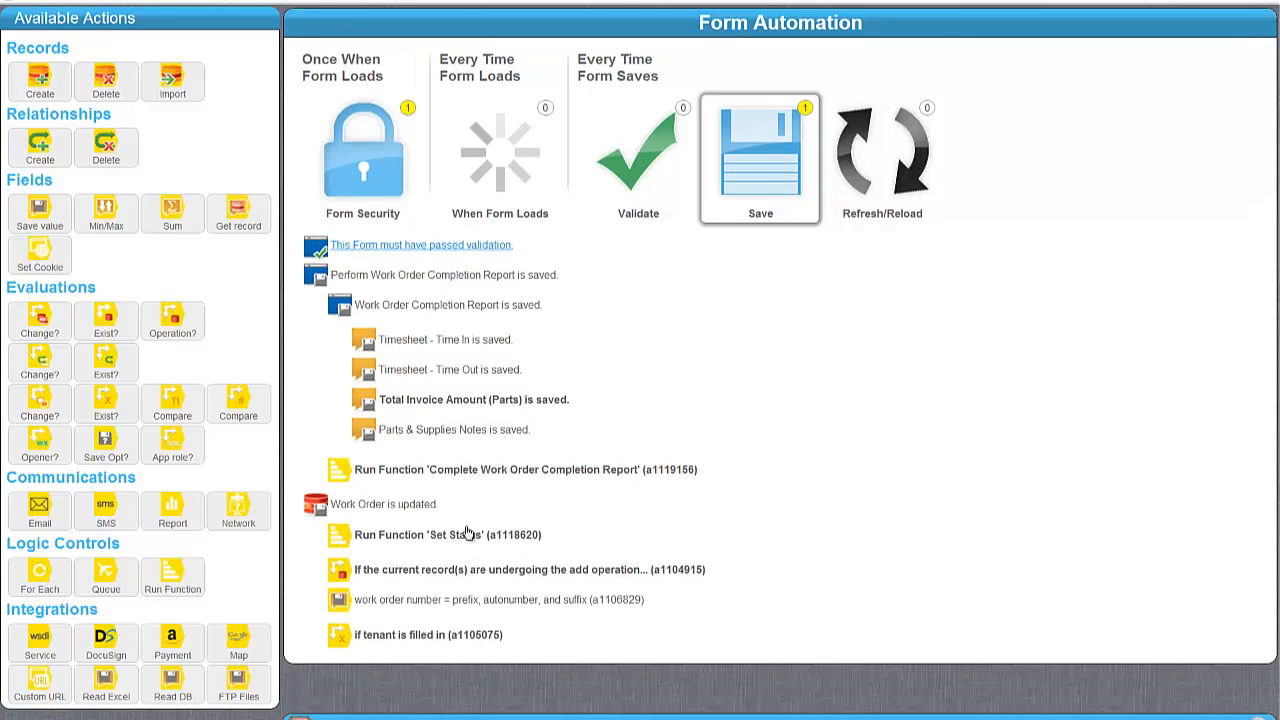
pyautogui.moveTo(358, 473); pyautogui.dragTo(396, 475)
pyautogui.click(396, 475)
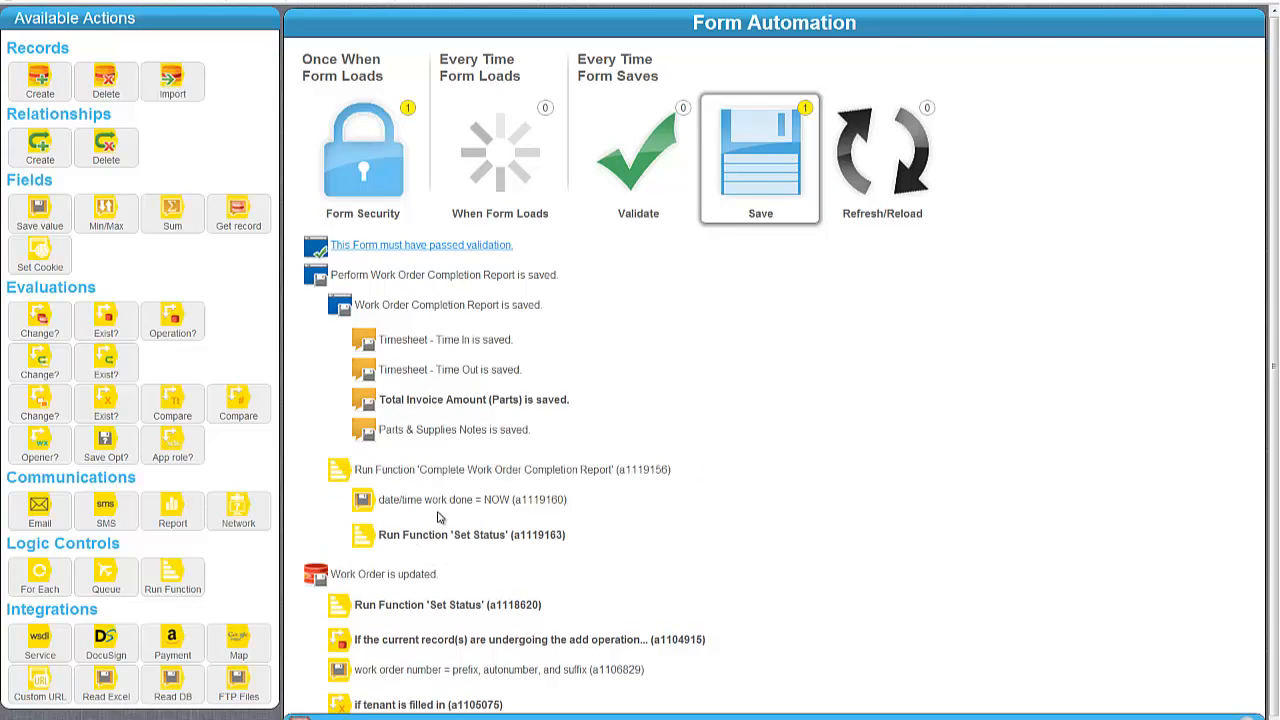
pyautogui.click(457, 476)
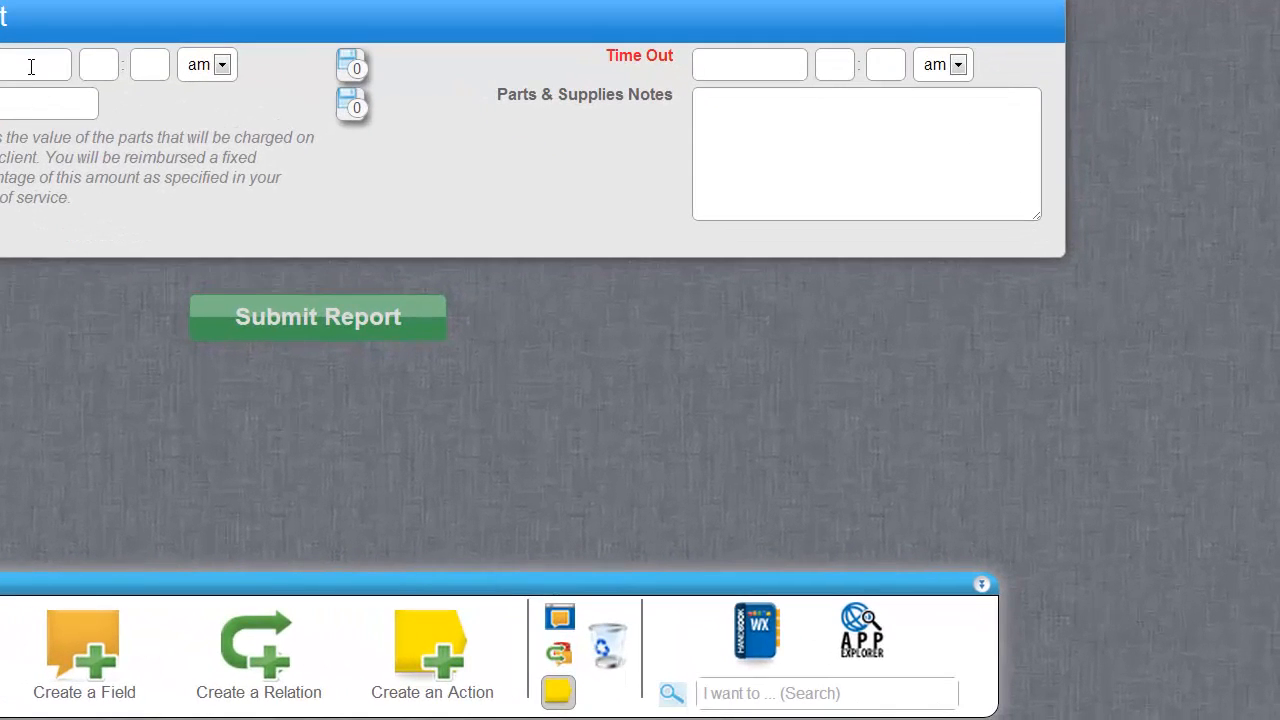
# Pick the 24th as the Time In date on the completion report form.
pyautogui.click(31, 66)
pyautogui.click(146, 294)
pyautogui.click(99, 64)
# Enter 8:00 am as the Time In time.
pyautogui.write('8')
pyautogui.press('Tab')
pyautogui.press('Tab')
pyautogui.hotkey('shift', 'Tab')
pyautogui.write('00')
pyautogui.press('Tab')
pyautogui.press('Tab')
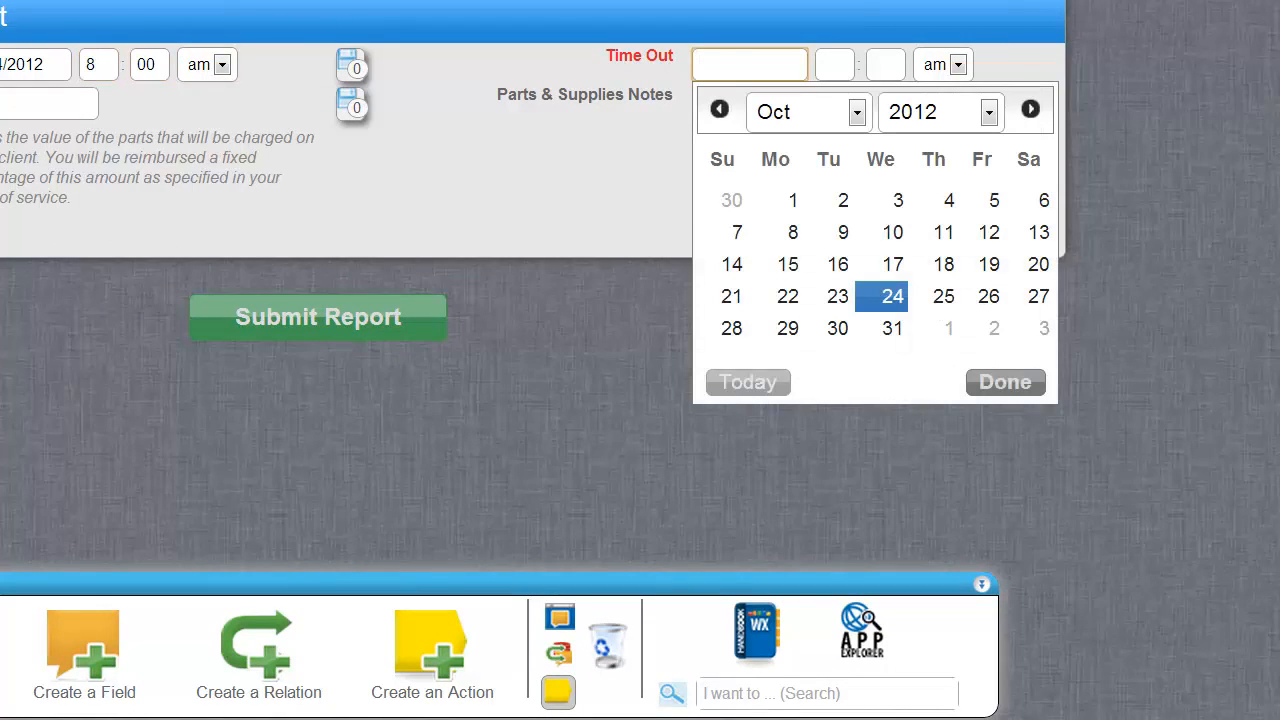
# Set Time Out to 10/24/2012 10:00 and submit the report.
pyautogui.click(886, 302)
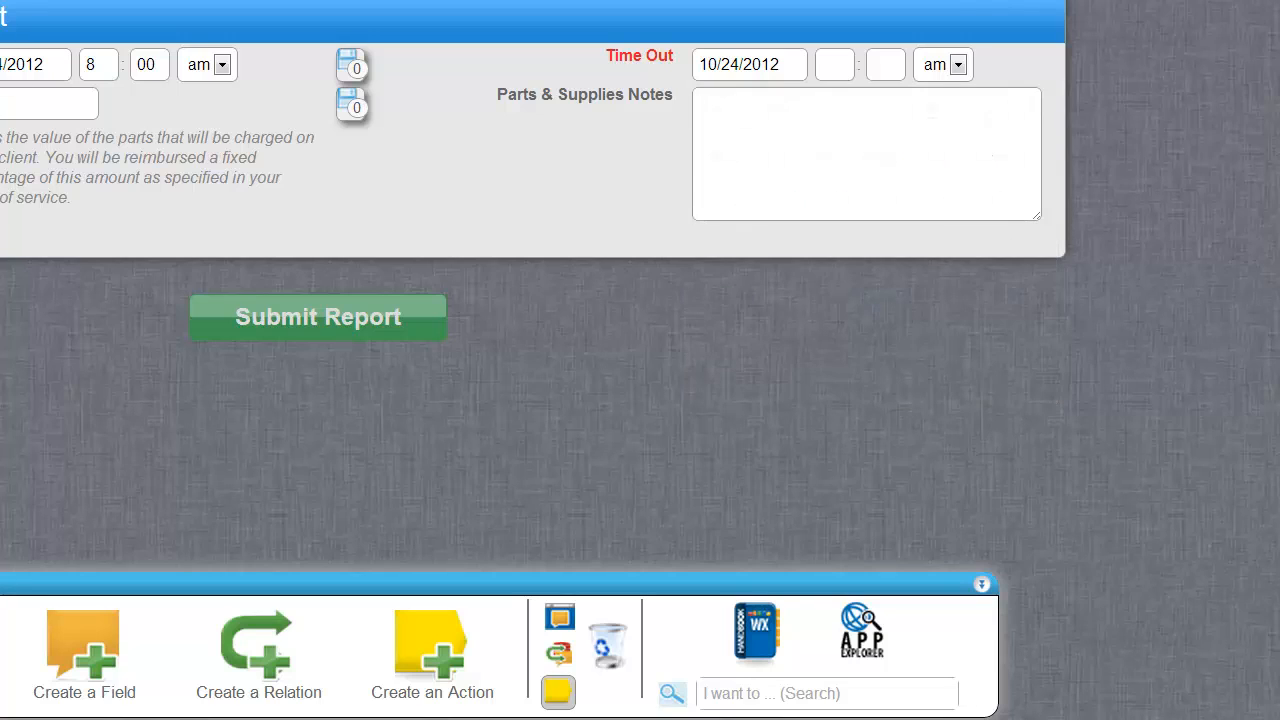
pyautogui.click(834, 64)
pyautogui.write('1000')
pyautogui.click(42, 103)
pyautogui.click(340, 330)
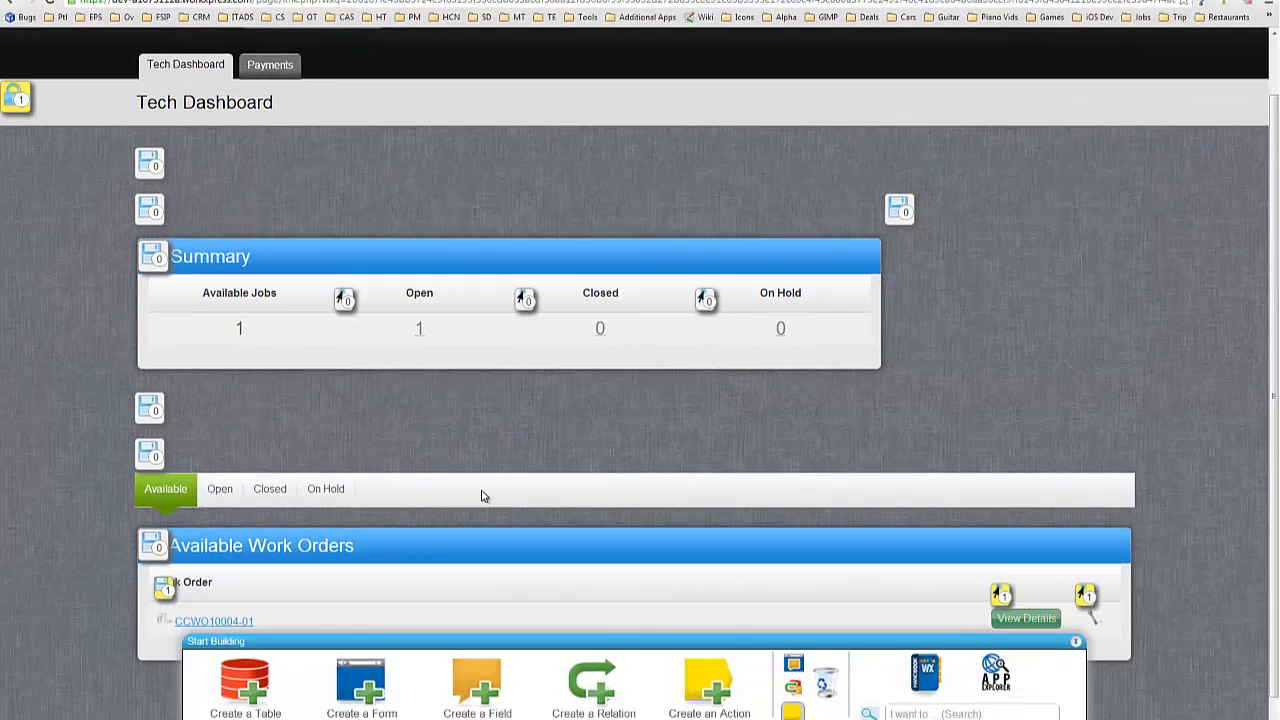
# List the Tech Dashboard's Open work orders, showing Work Done status, with build mode off.
pyautogui.scroll(-1, 482, 491)
pyautogui.click(229, 446)
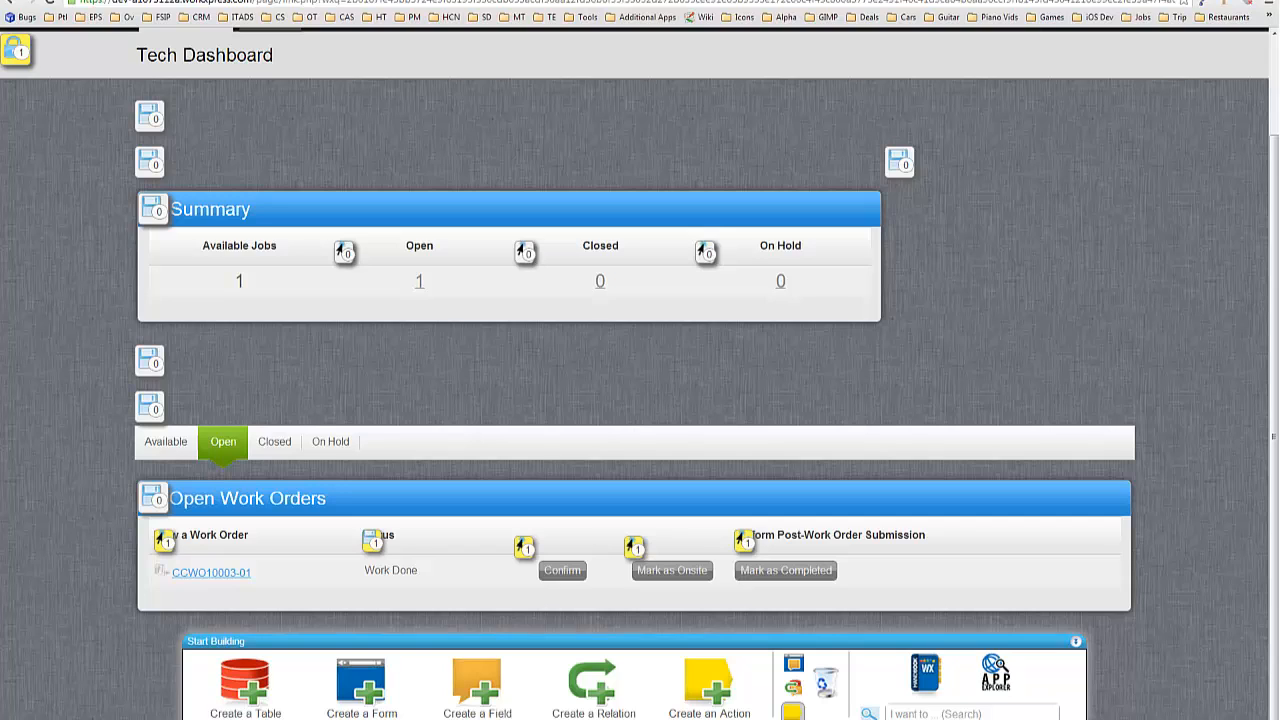
pyautogui.click(794, 711)
pyautogui.scroll(1, 114, 389)
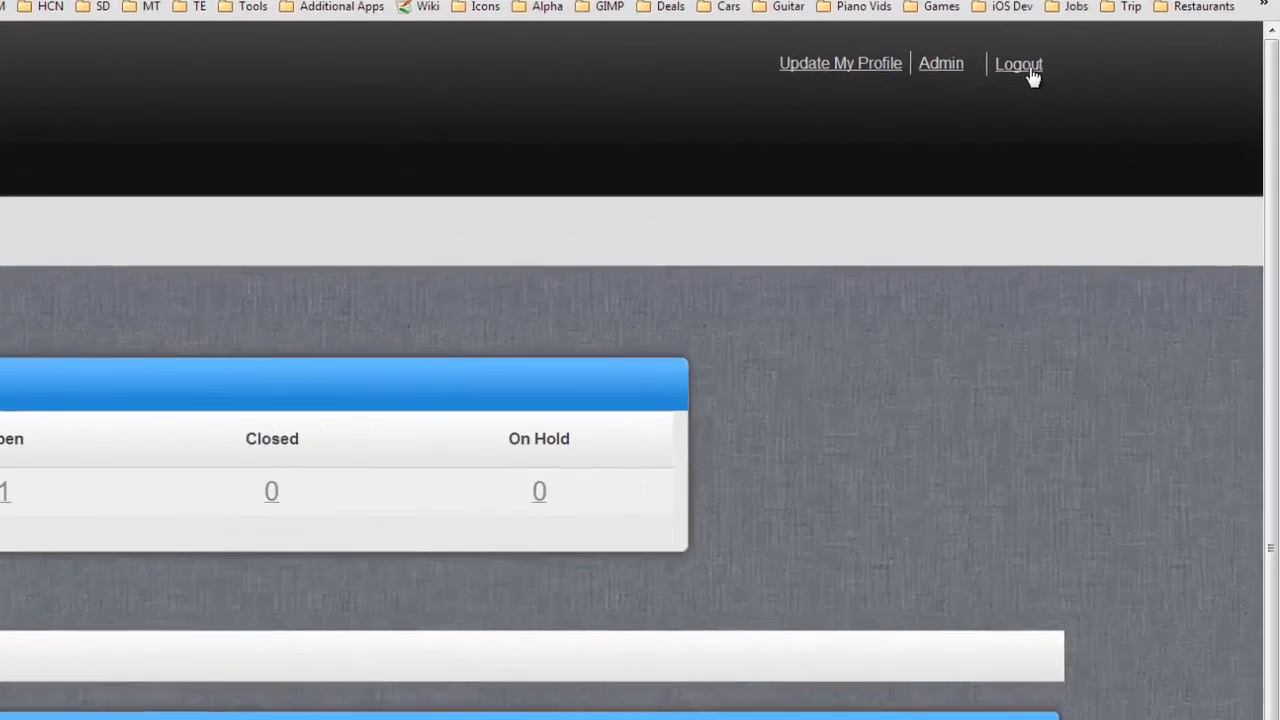
# Log out of the tech account and sign back in with the saved employee login.
pyautogui.click(1104, 56)
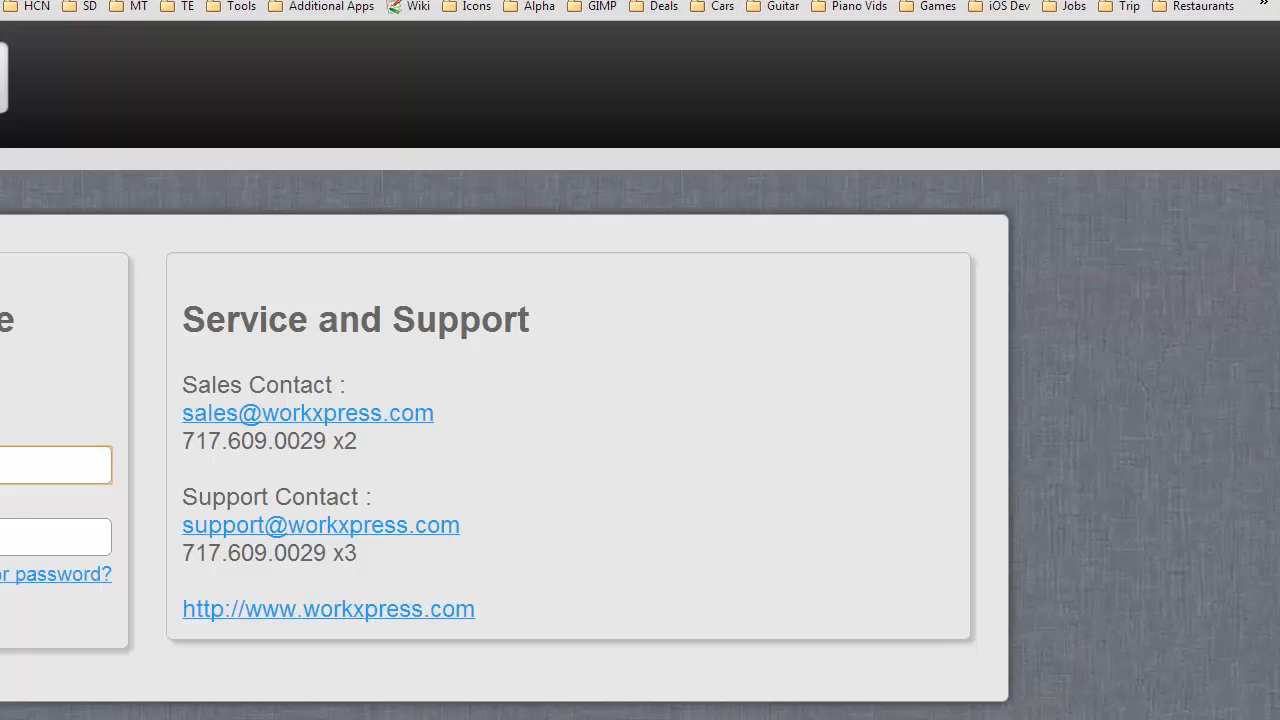
pyautogui.click(20, 465)
pyautogui.press('Down')
pyautogui.press('Down')
pyautogui.press('Tab')
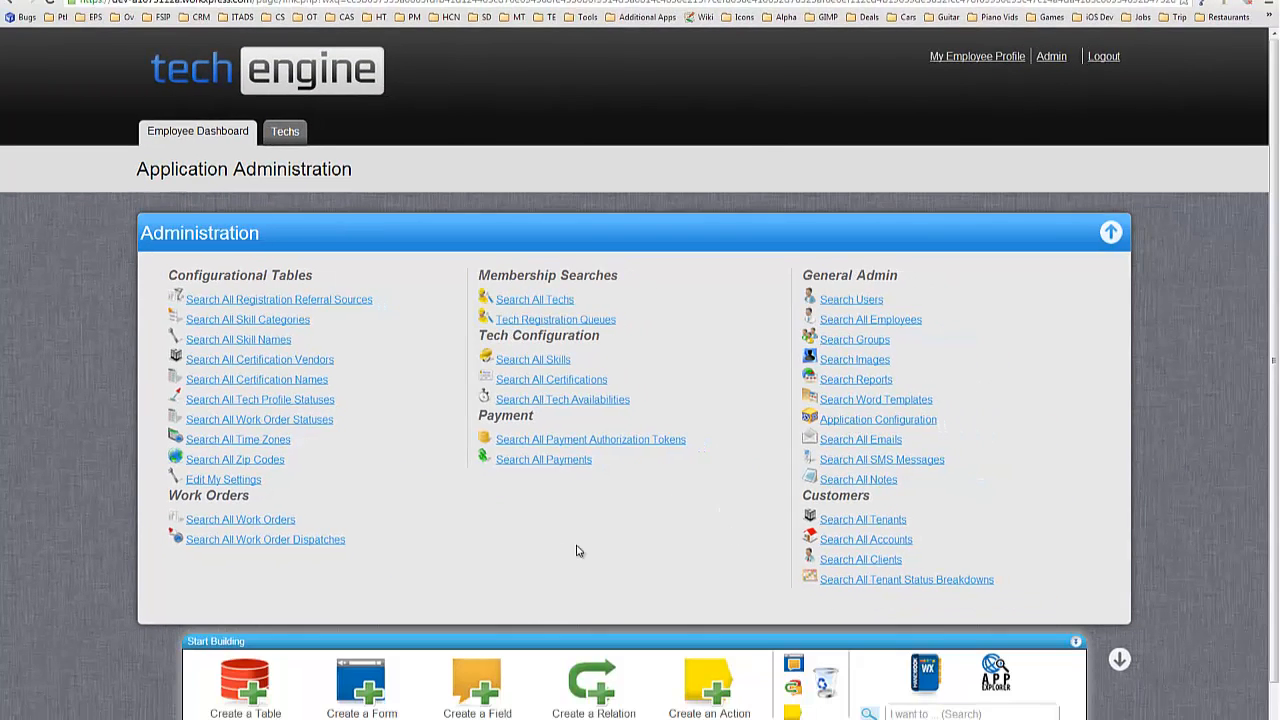
# Turn on build mode and start a new field on the current table from the menu column.
pyautogui.scroll(-2, 576, 551)
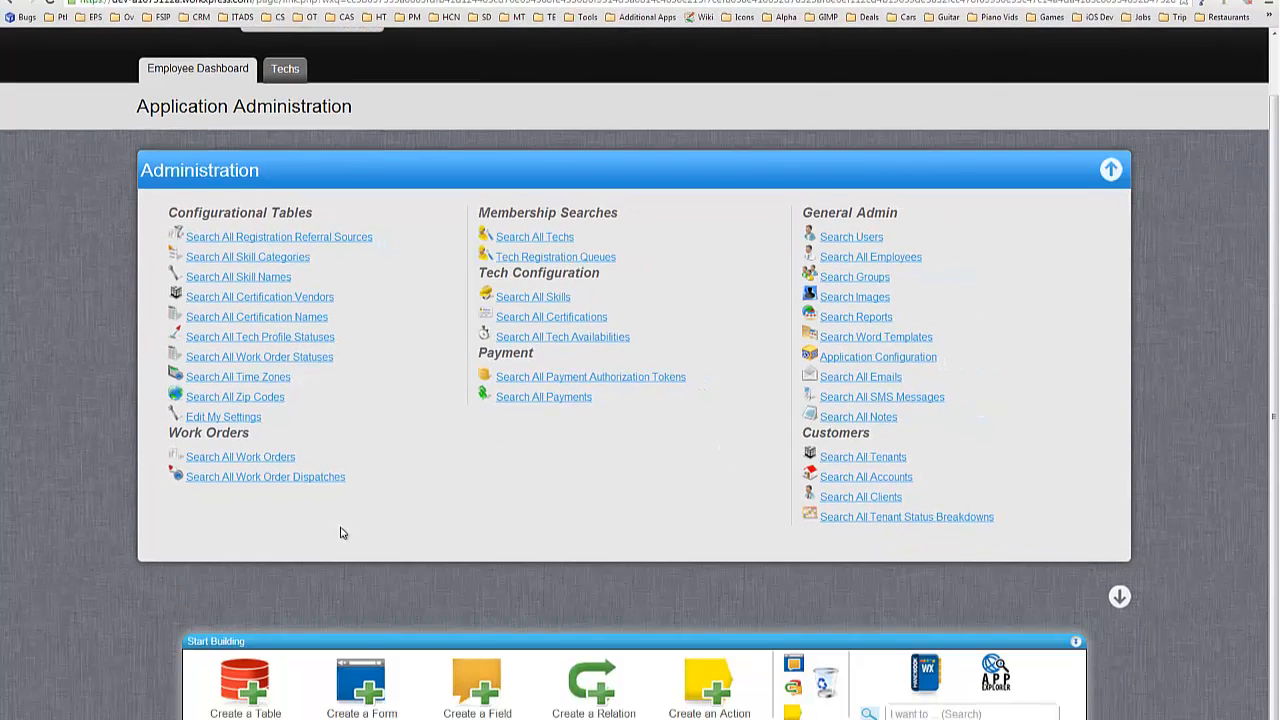
pyautogui.click(808, 680)
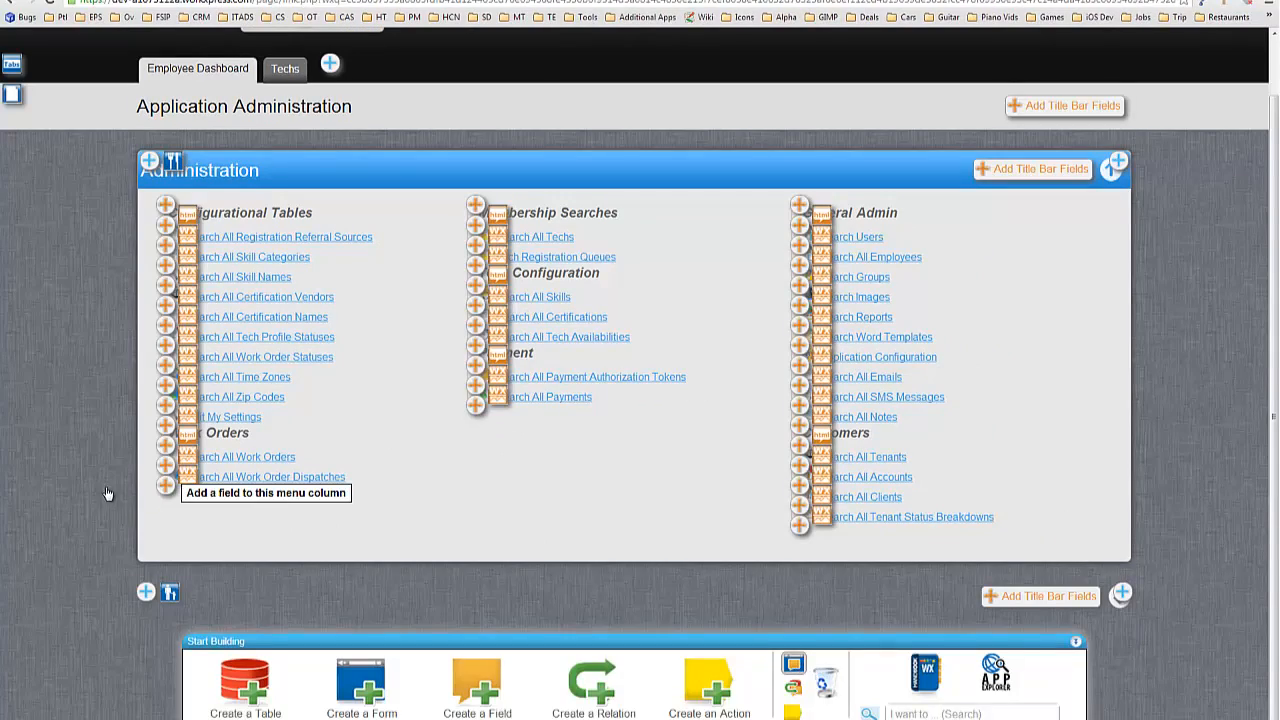
pyautogui.click(165, 486)
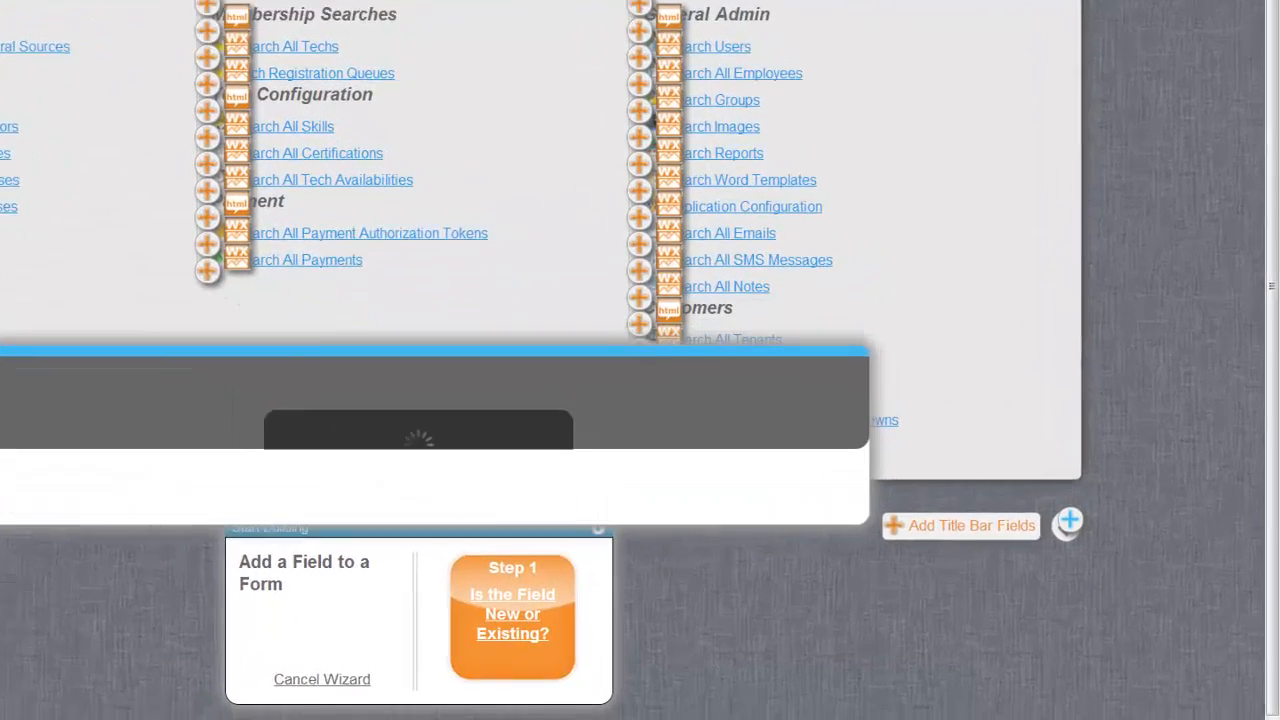
pyautogui.click(382, 322)
pyautogui.click(392, 420)
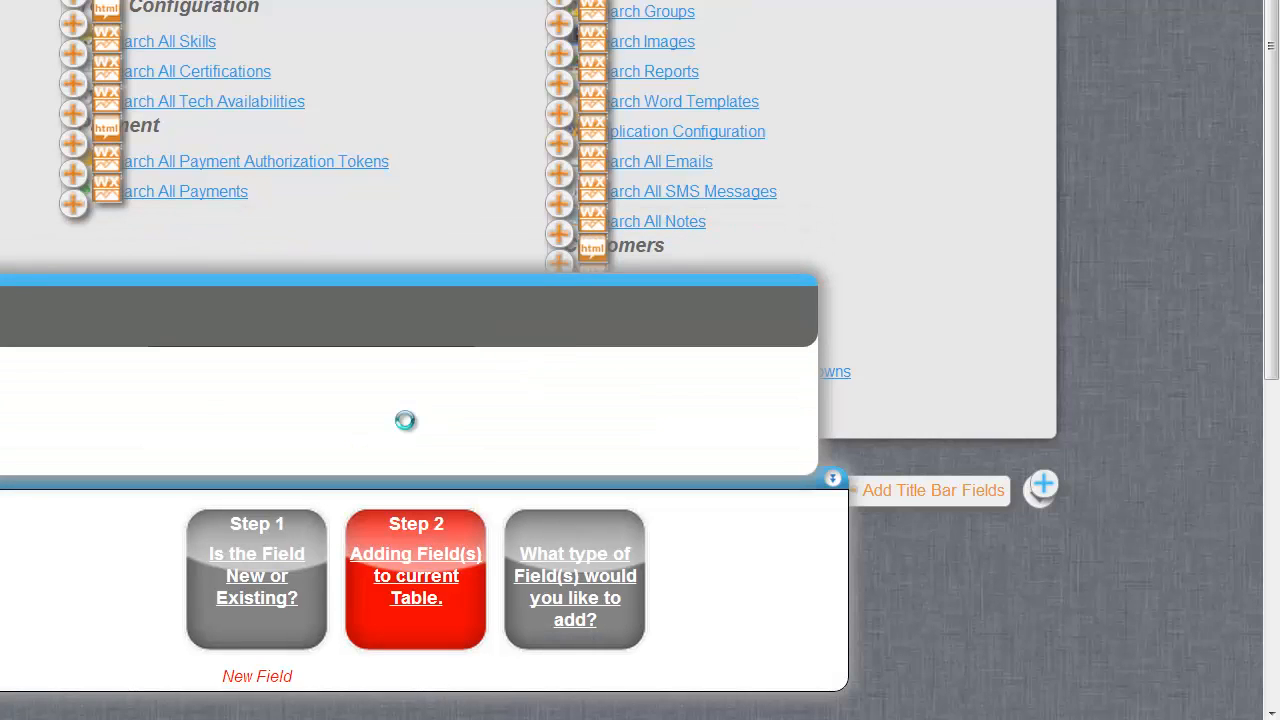
pyautogui.click(337, 398)
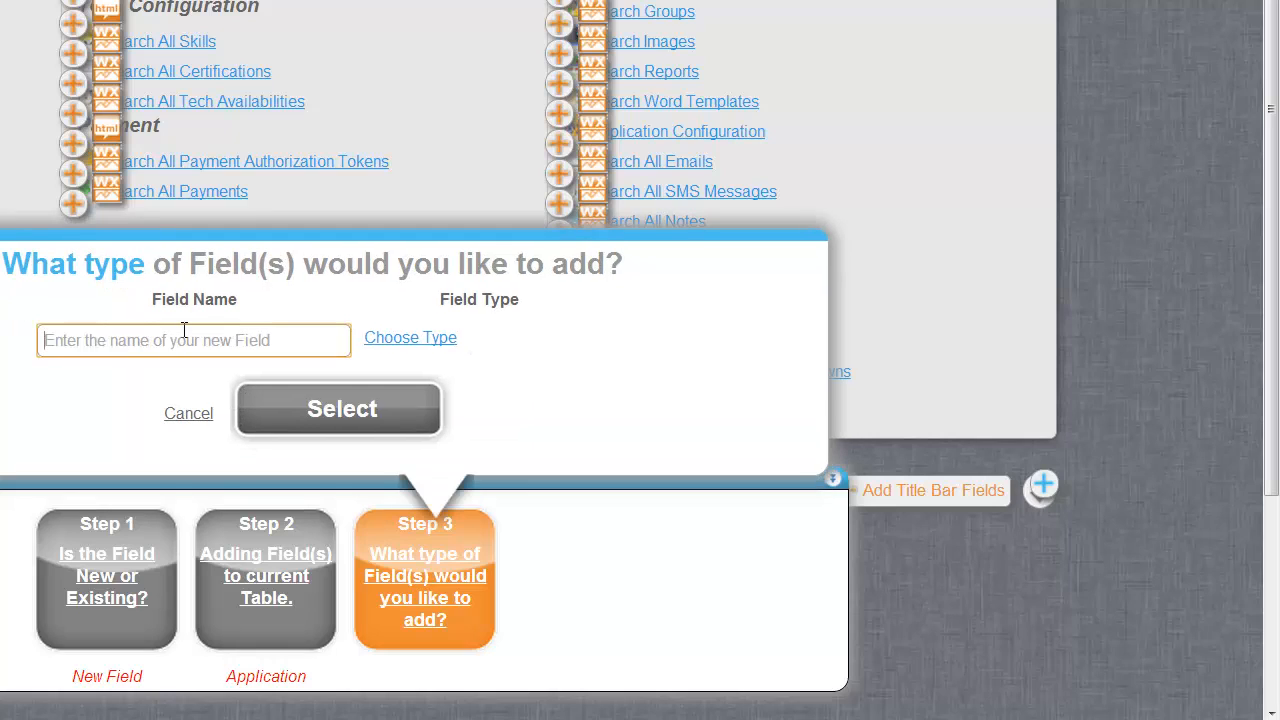
# Name the field 'Work Orders Needing Completion Report Review' and make it an Open a Page link.
pyautogui.write('Work Orders')
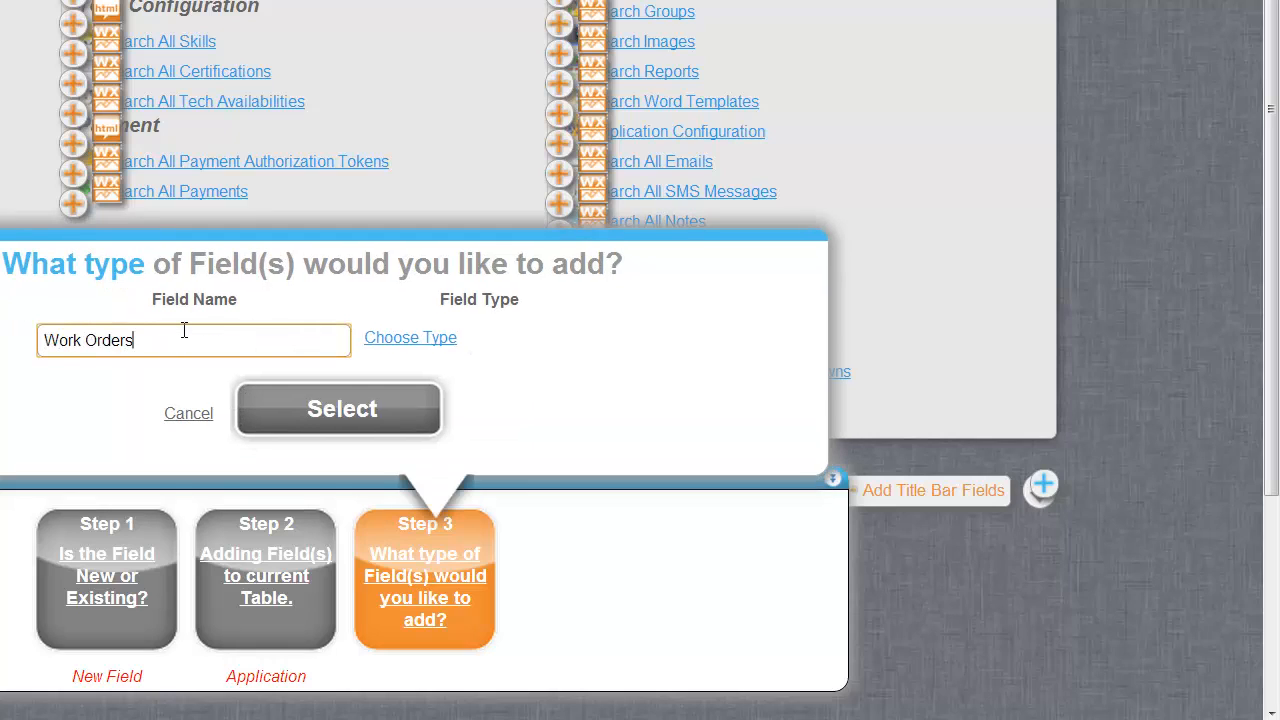
pyautogui.write(' Needing Completion Report Review')
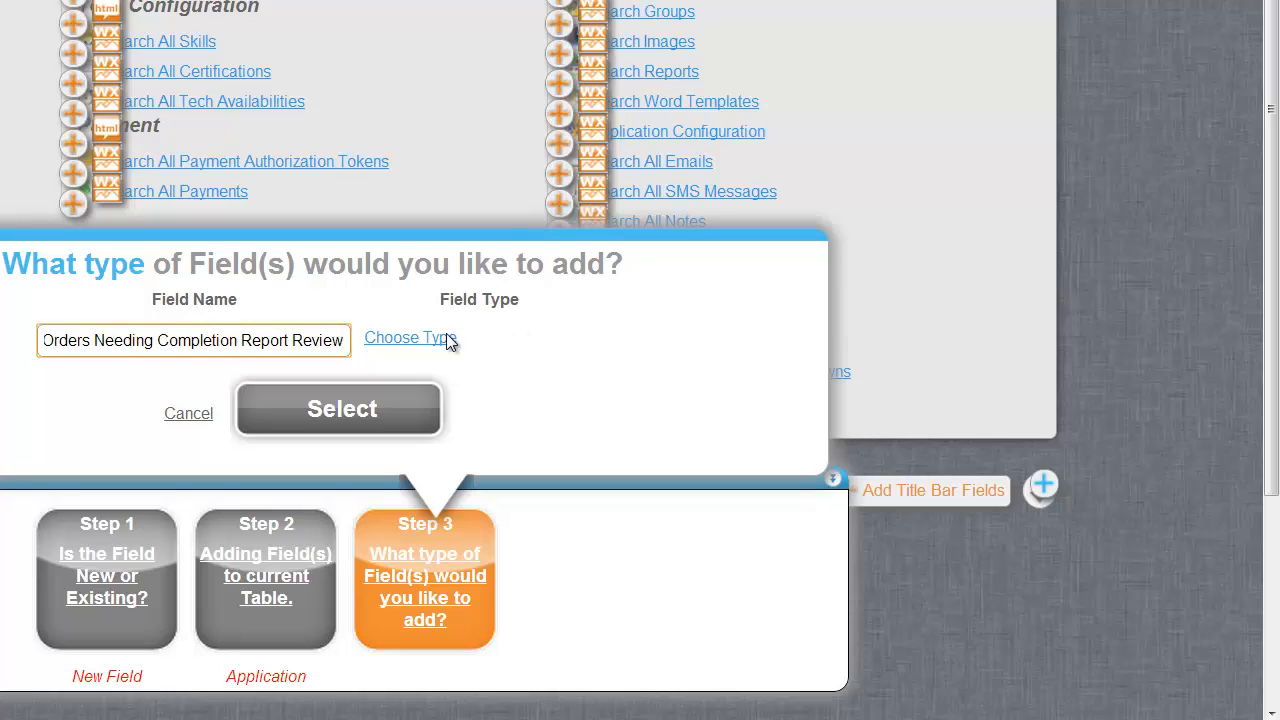
pyautogui.click(378, 340)
pyautogui.click(80, 16)
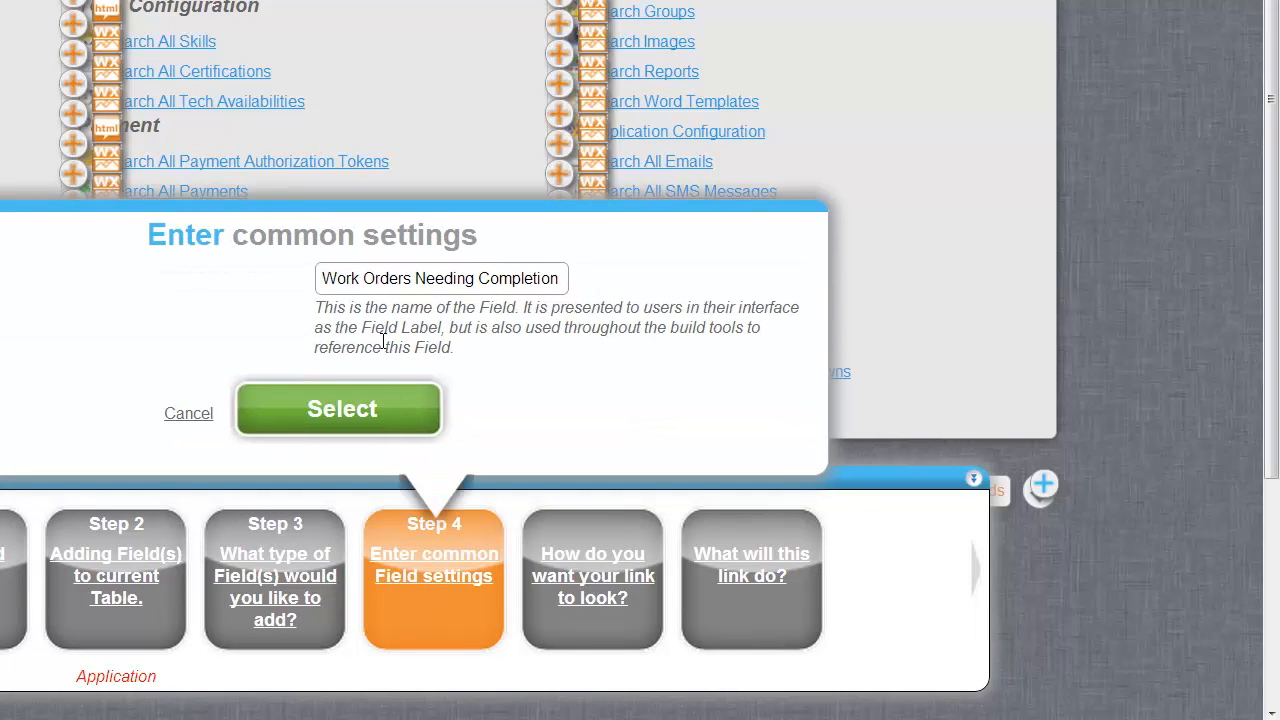
pyautogui.click(366, 420)
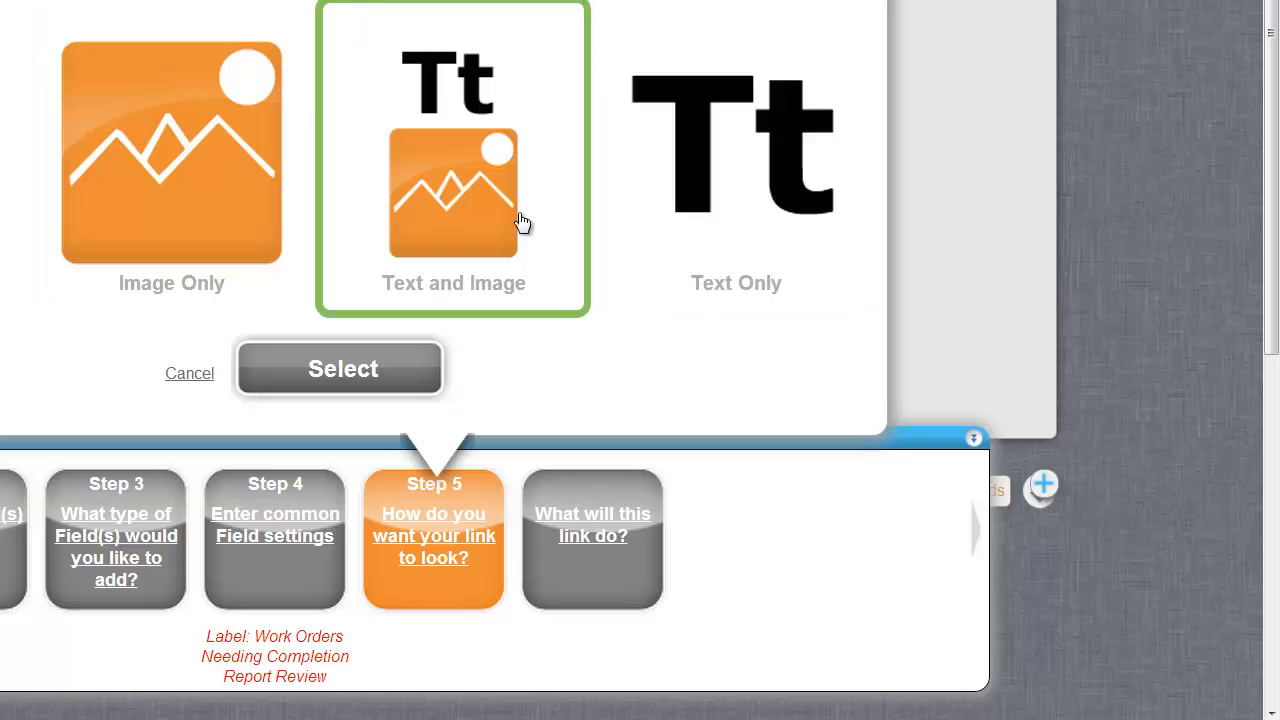
# Set the link to Text & Image, with link text built from an advanced expression instead of typed wording.
pyautogui.click(437, 368)
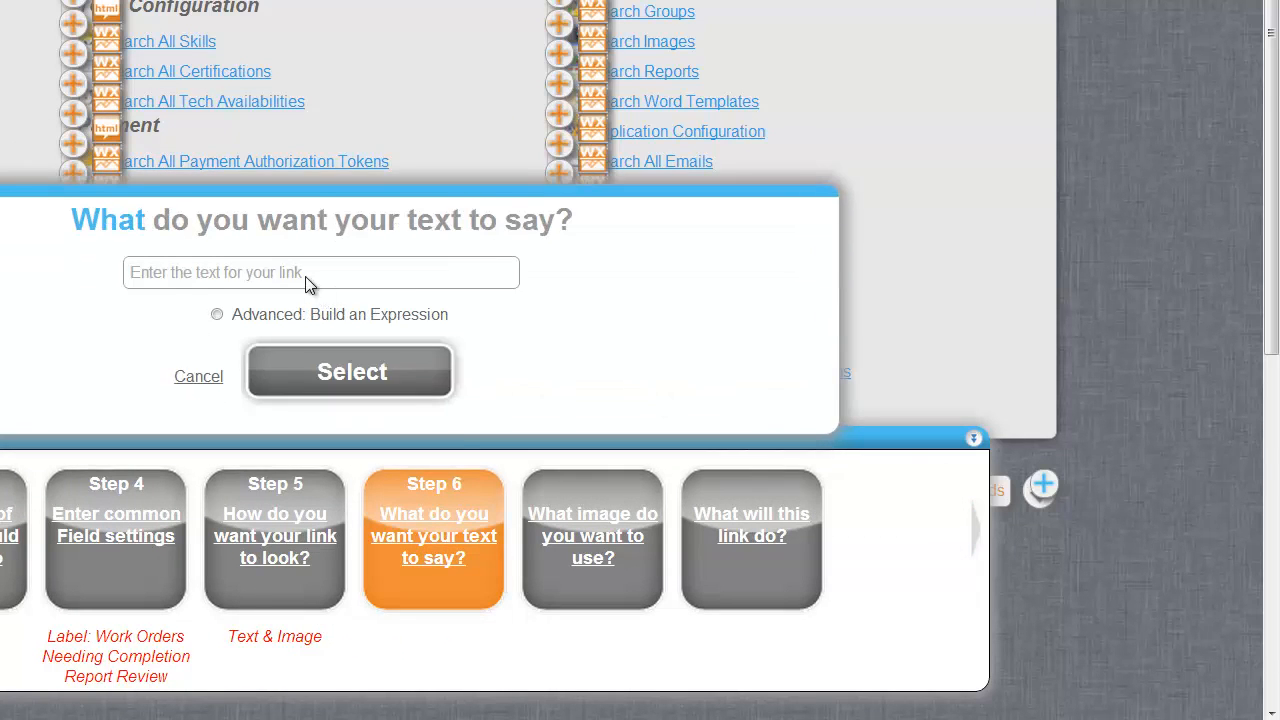
pyautogui.write('Work')
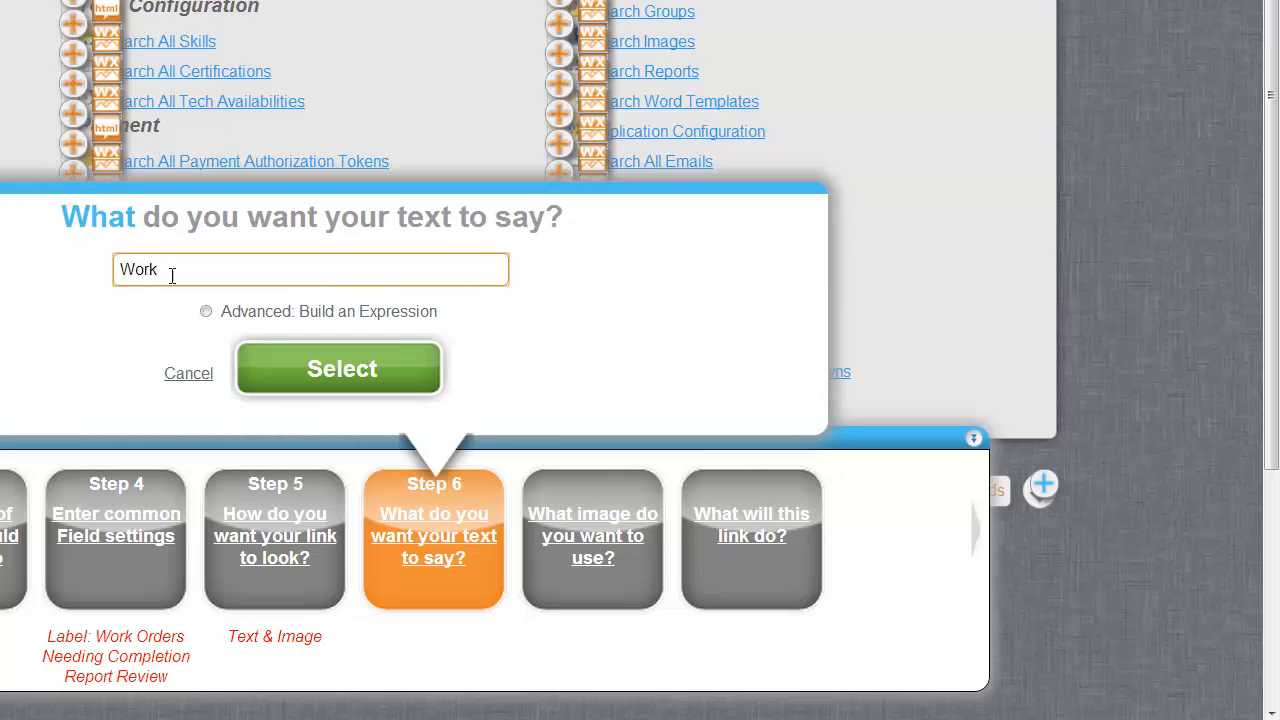
pyautogui.moveTo(178, 269); pyautogui.dragTo(94, 272)
pyautogui.press('BackSpace')
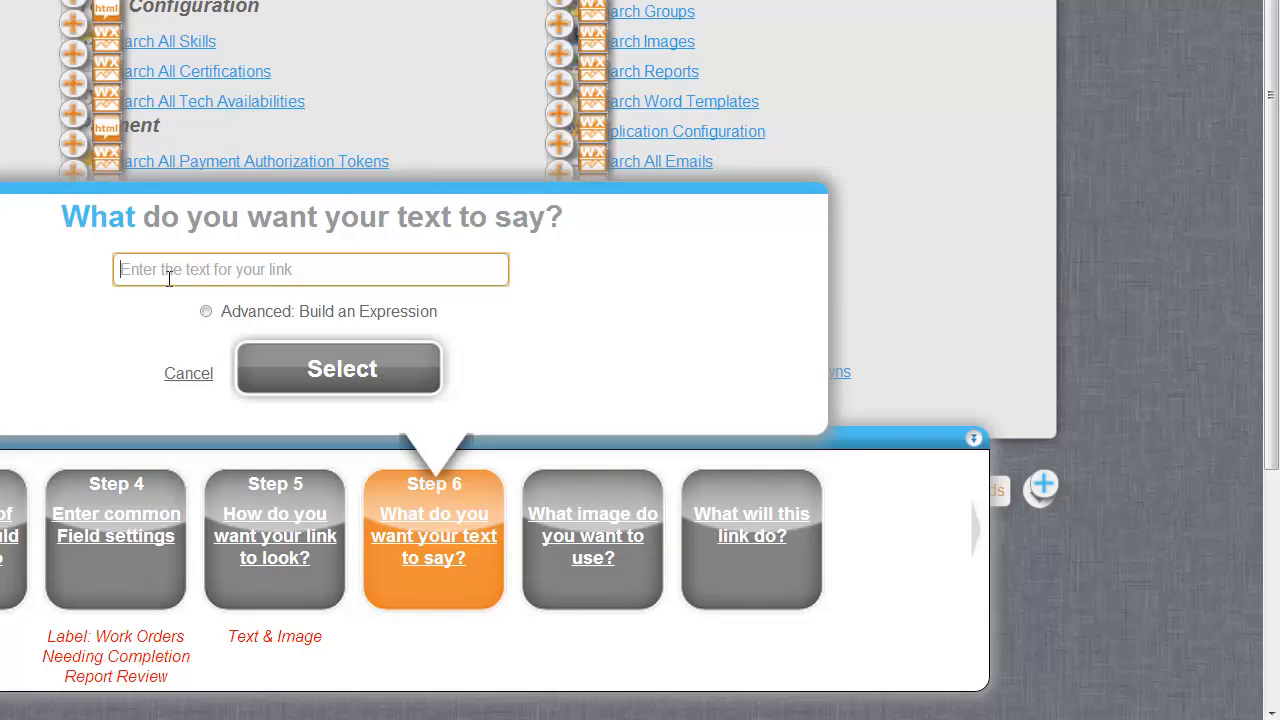
pyautogui.click(206, 312)
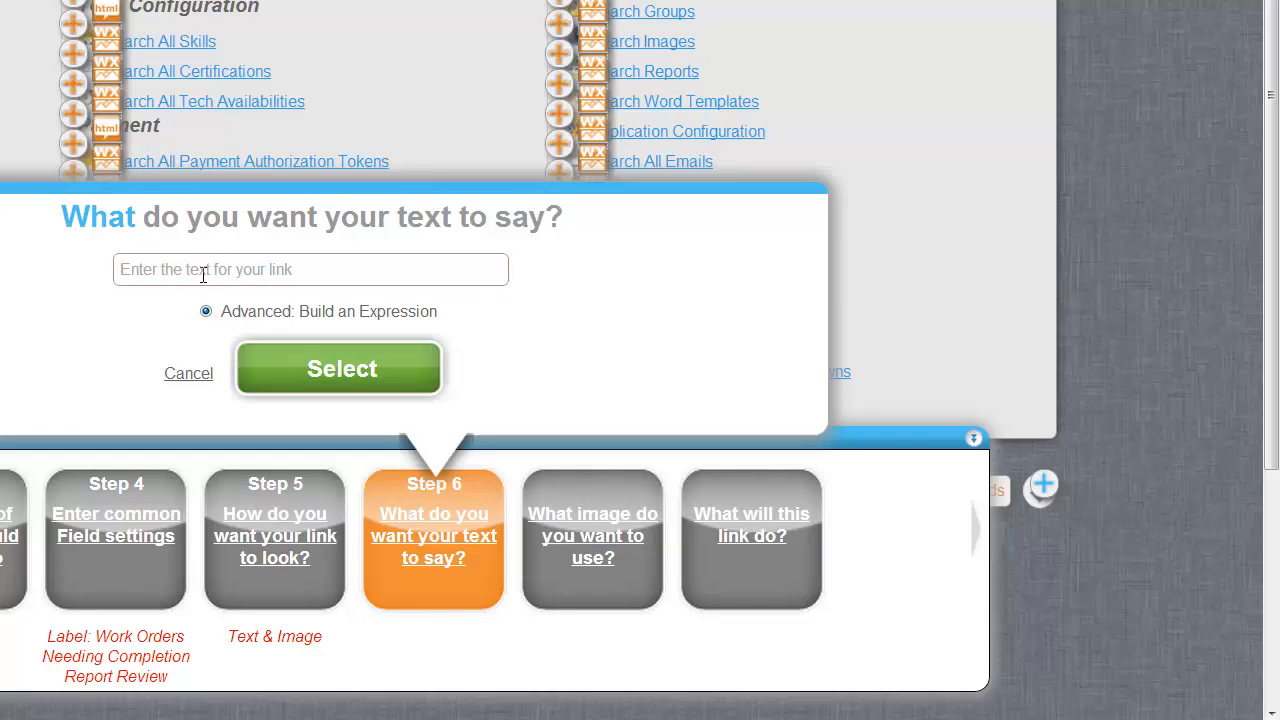
pyautogui.click(365, 370)
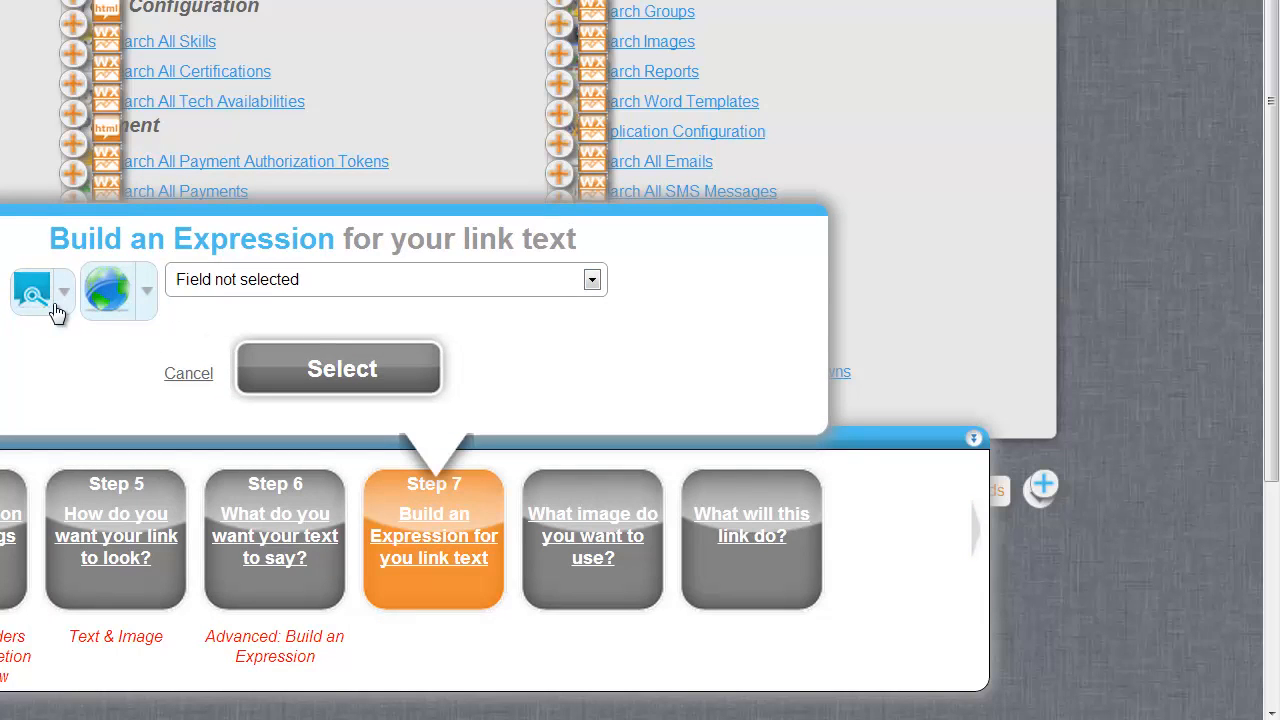
# Supply the expression through Calculate a Value > Advanced and open its query menu.
pyautogui.click(58, 308)
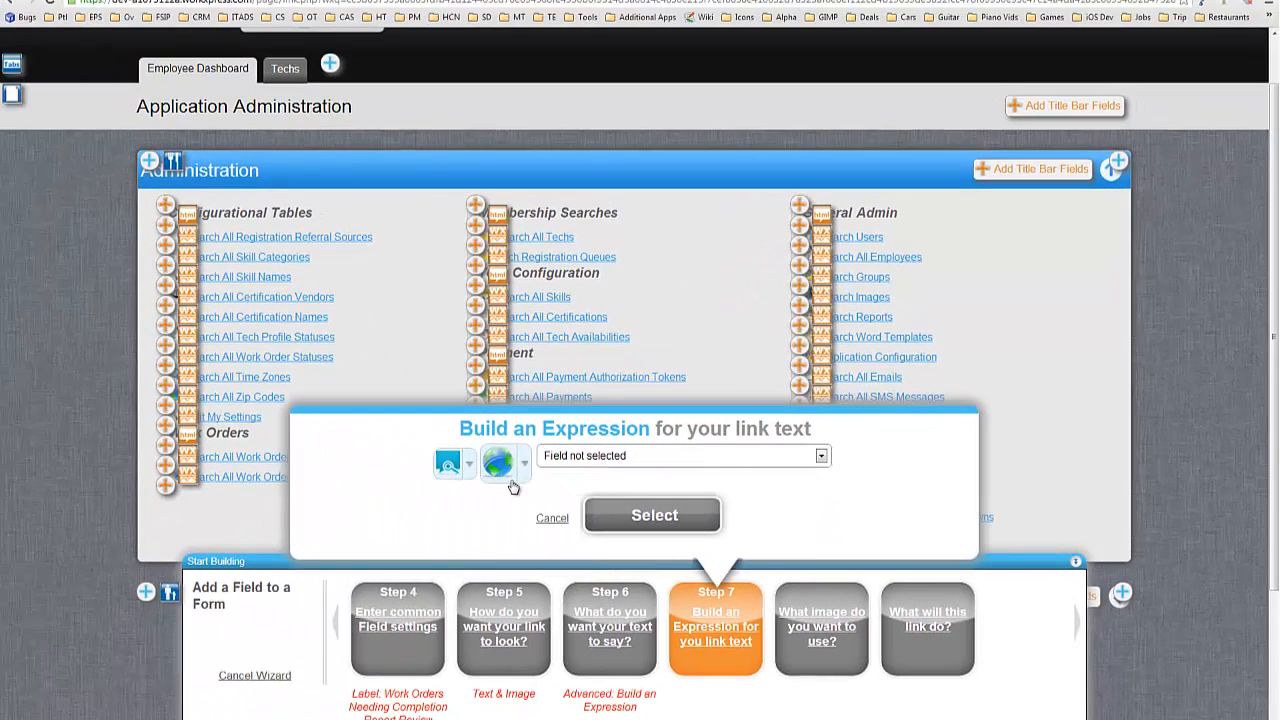
pyautogui.click(466, 465)
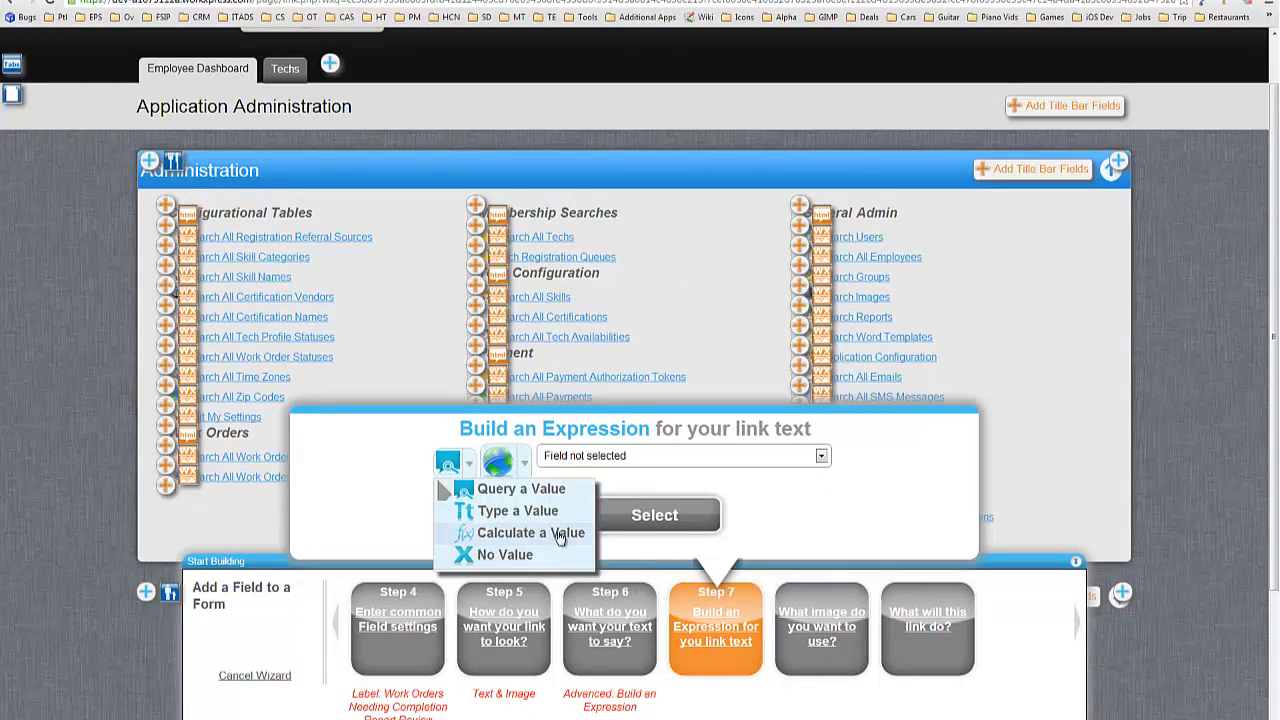
pyautogui.moveTo(520, 532)
pyautogui.click(683, 646)
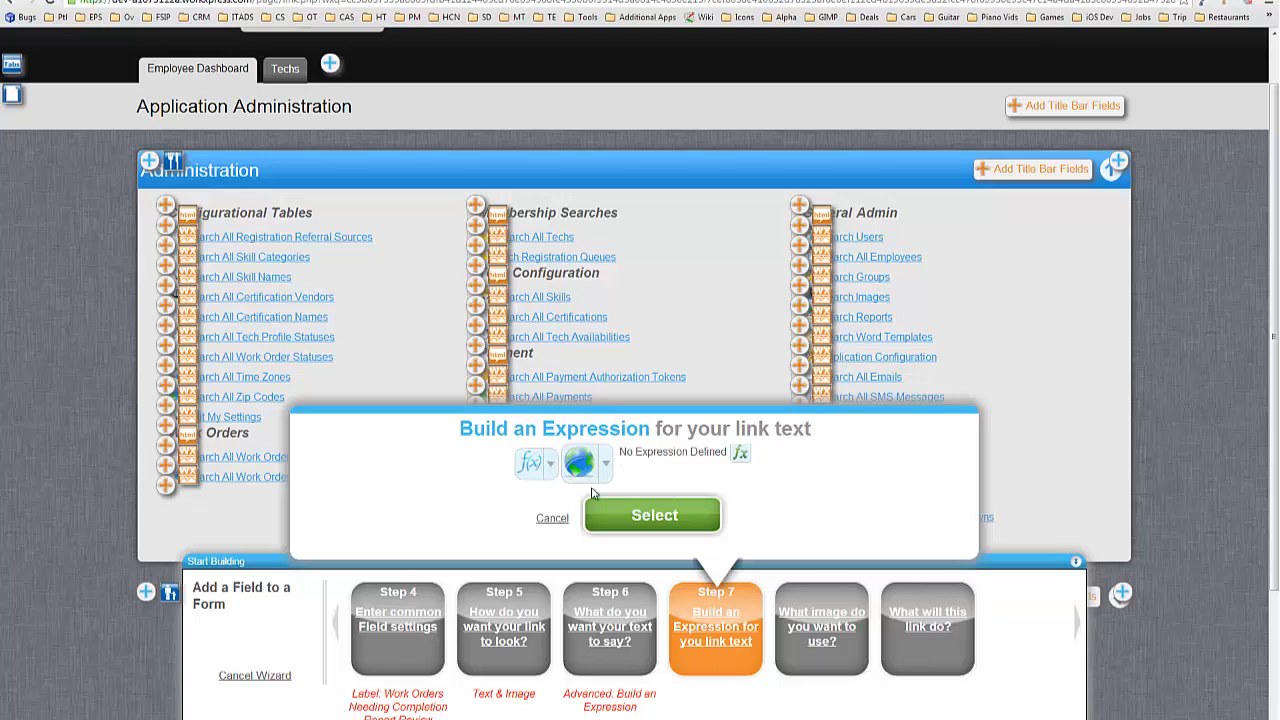
pyautogui.click(584, 471)
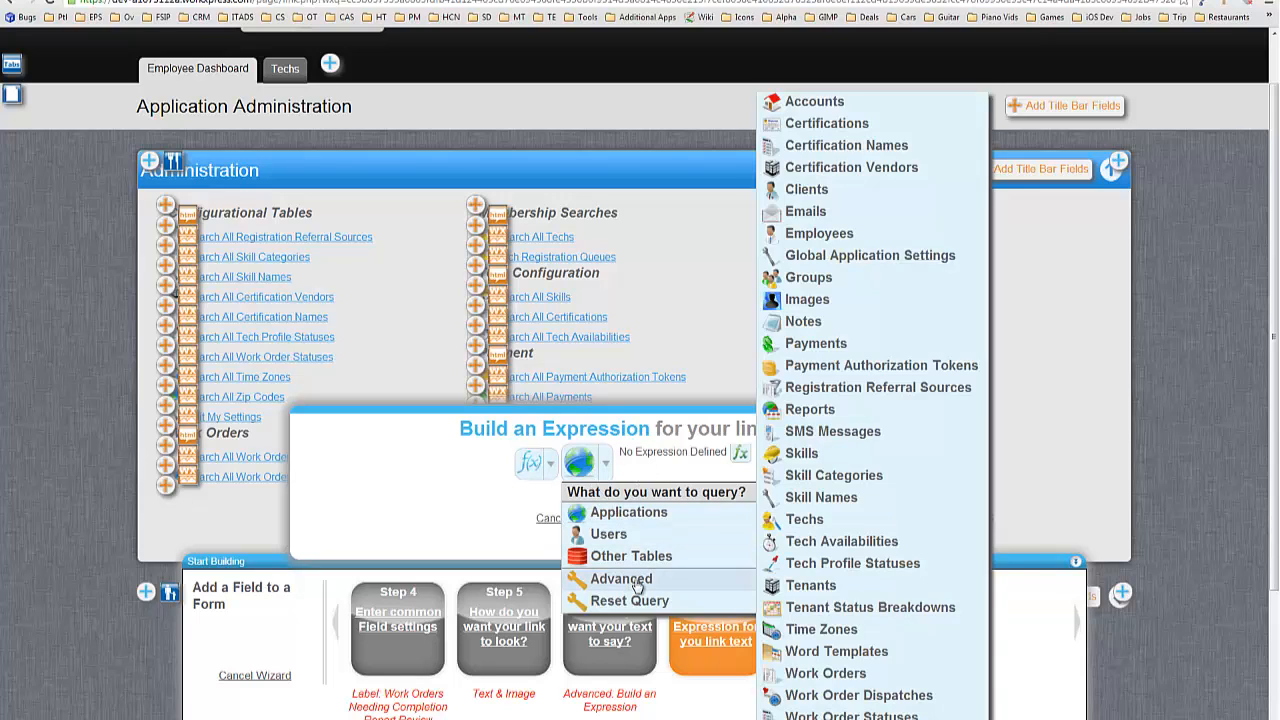
# Set the advanced query to Search from All Records on Work Orders and open a filter.
pyautogui.click(636, 582)
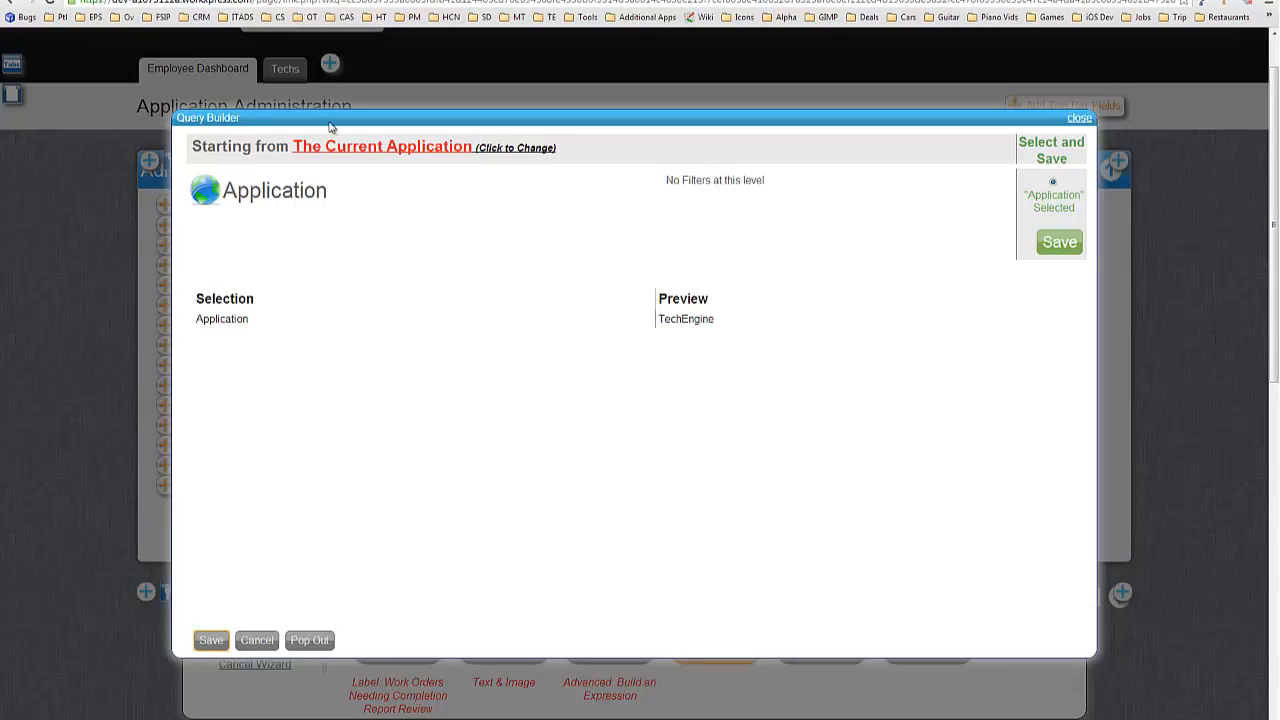
pyautogui.click(391, 146)
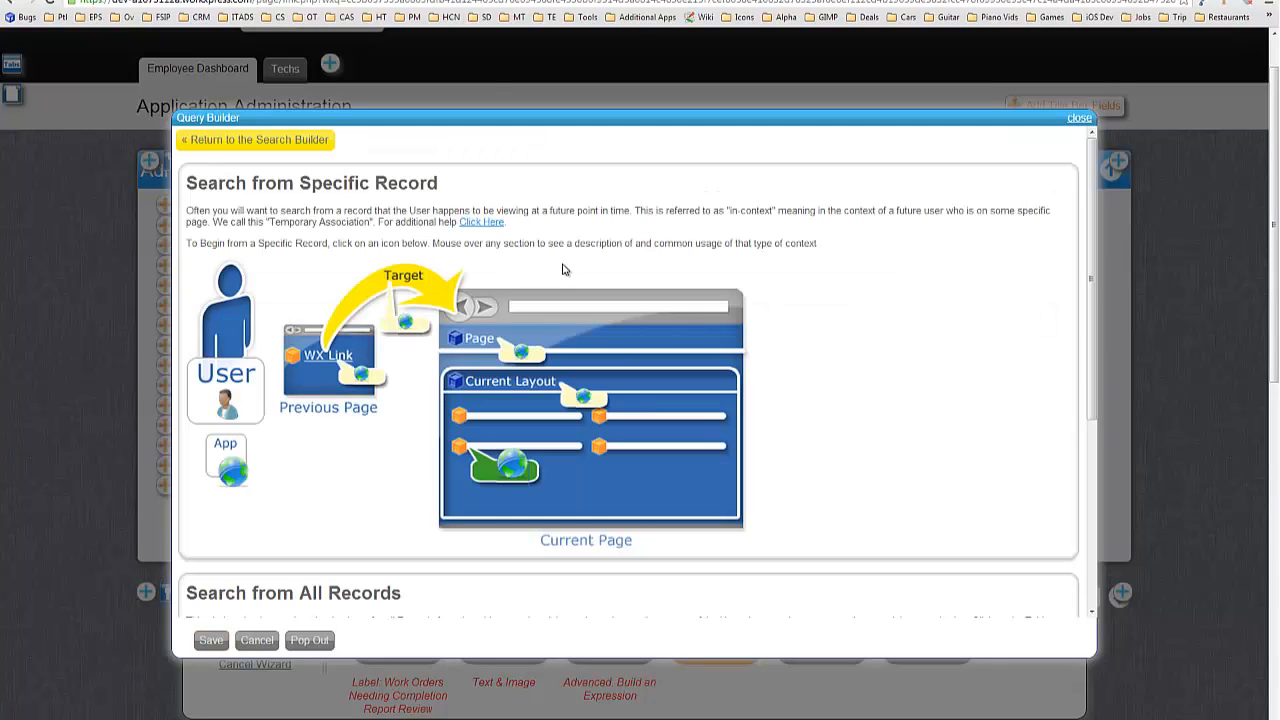
pyautogui.scroll(-3, 680, 280)
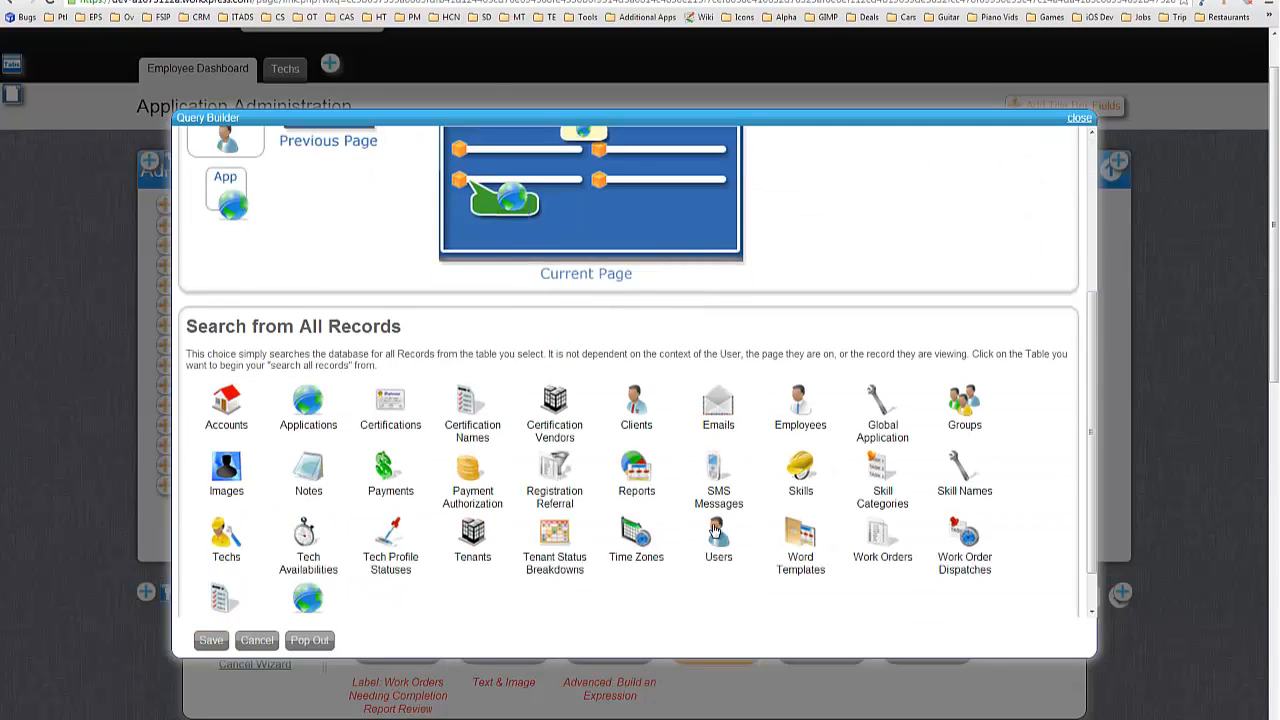
pyautogui.click(877, 527)
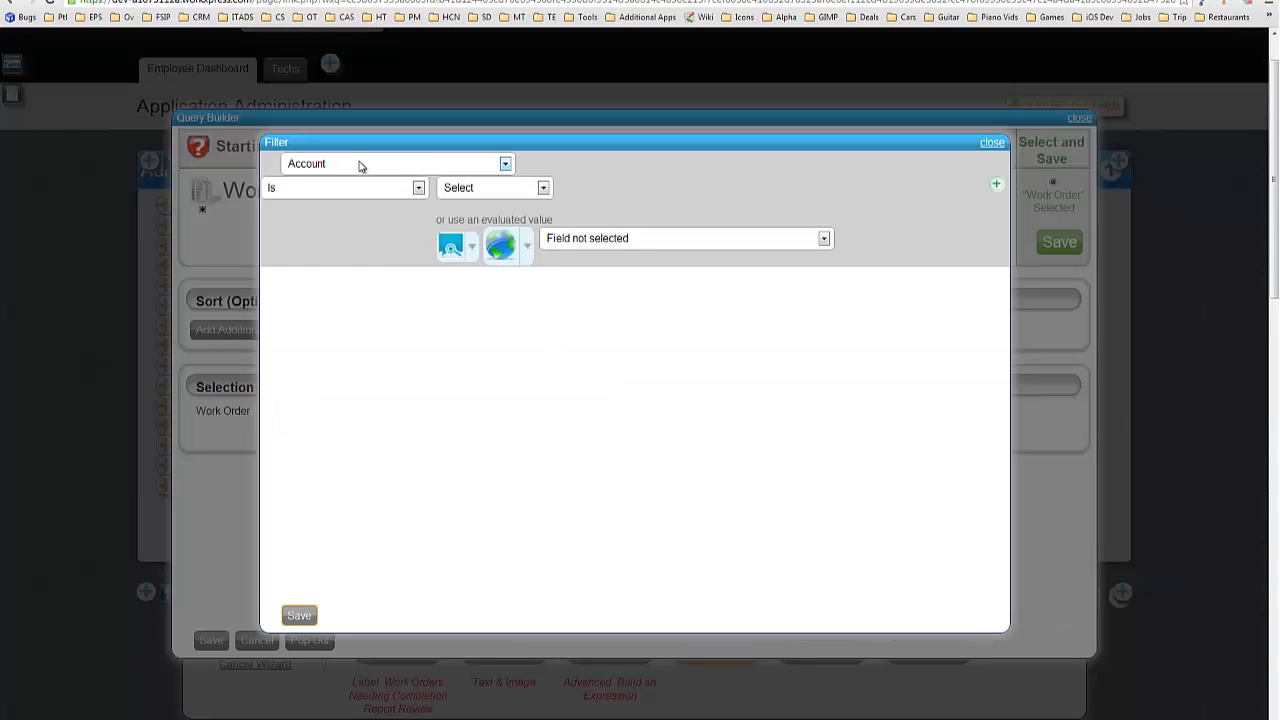
pyautogui.click(360, 165)
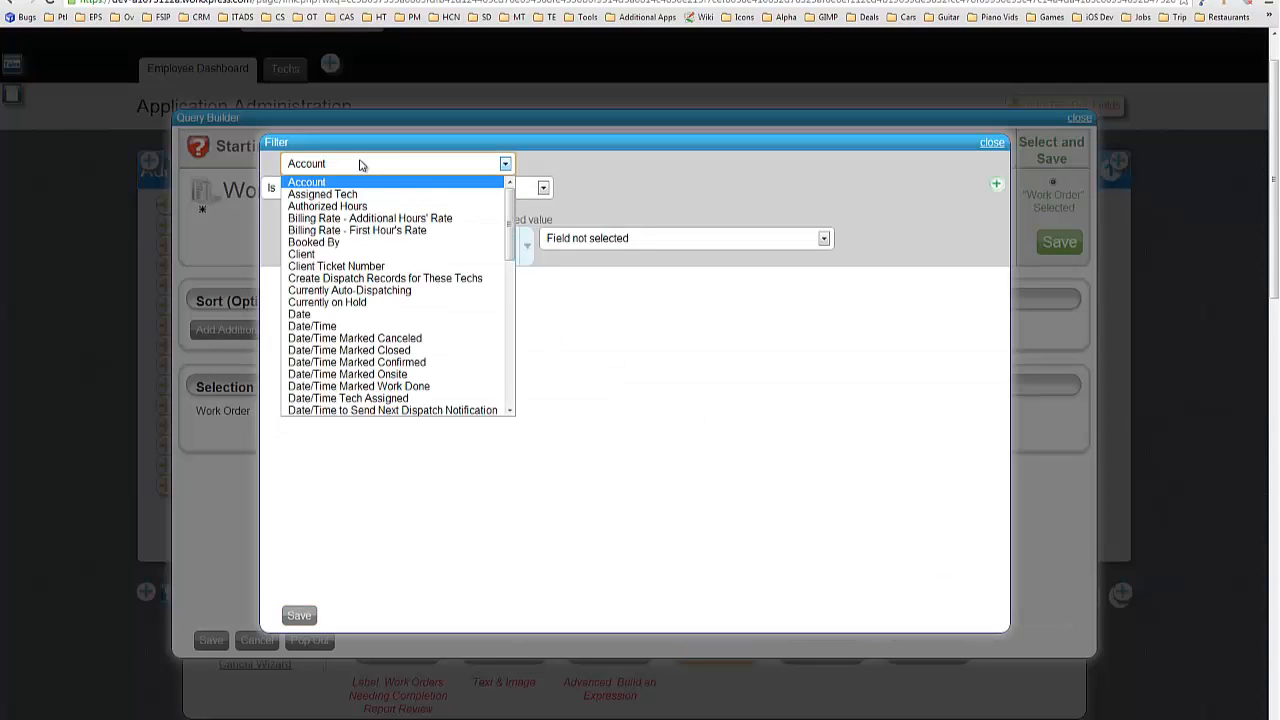
# Add a filter condition: work order Status Is Work Done.
pyautogui.scroll(-7, 372, 214)
pyautogui.scroll(1, 325, 330)
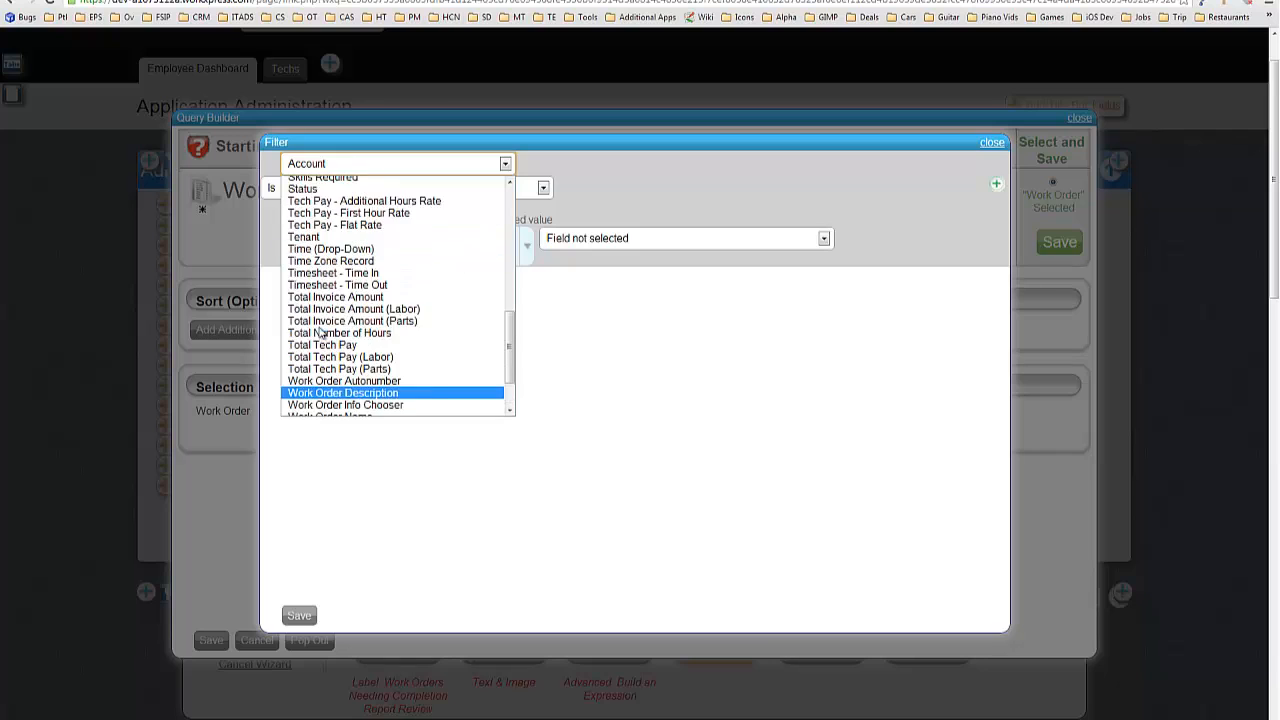
pyautogui.click(300, 191)
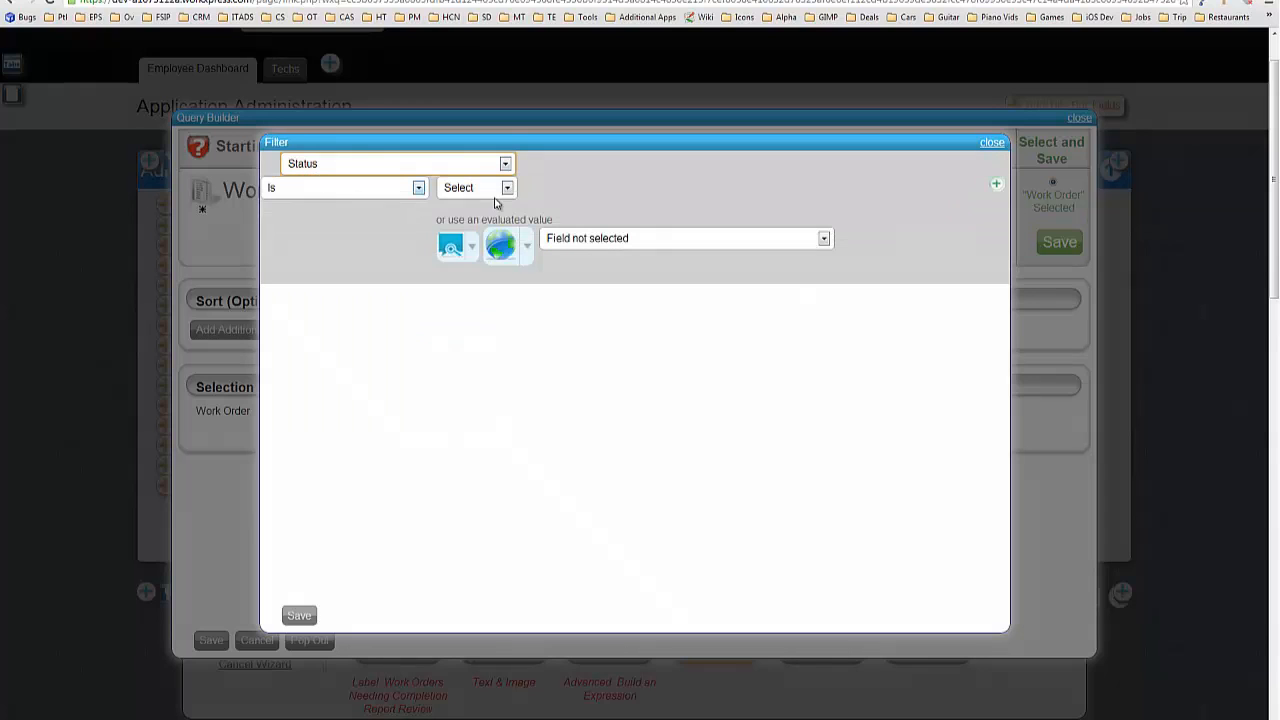
pyautogui.click(475, 188)
pyautogui.click(460, 190)
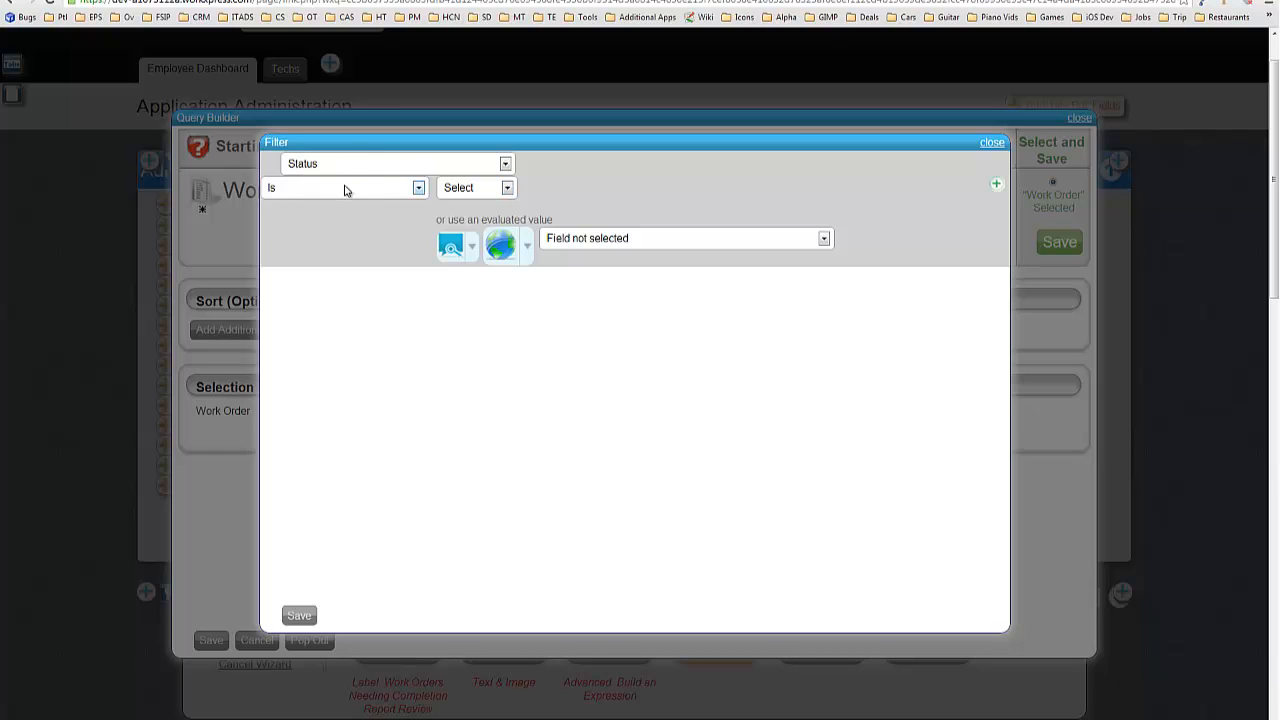
pyautogui.click(495, 190)
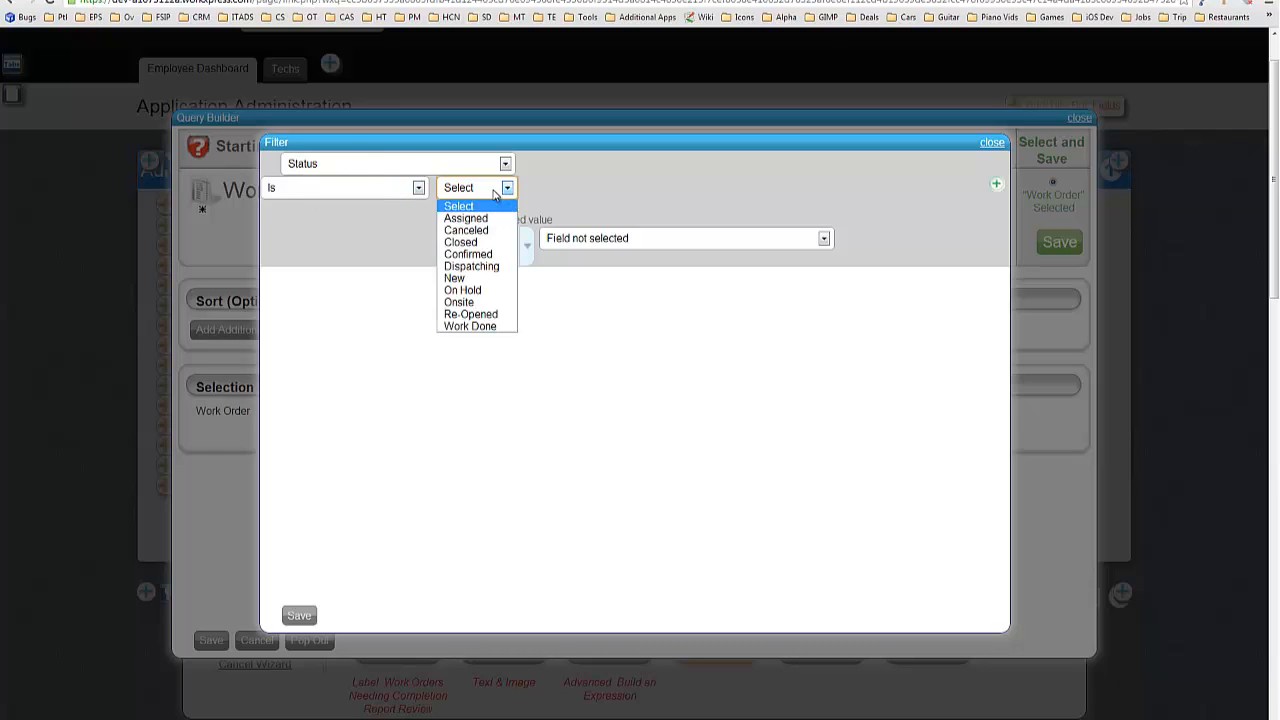
pyautogui.click(468, 327)
pyautogui.click(476, 190)
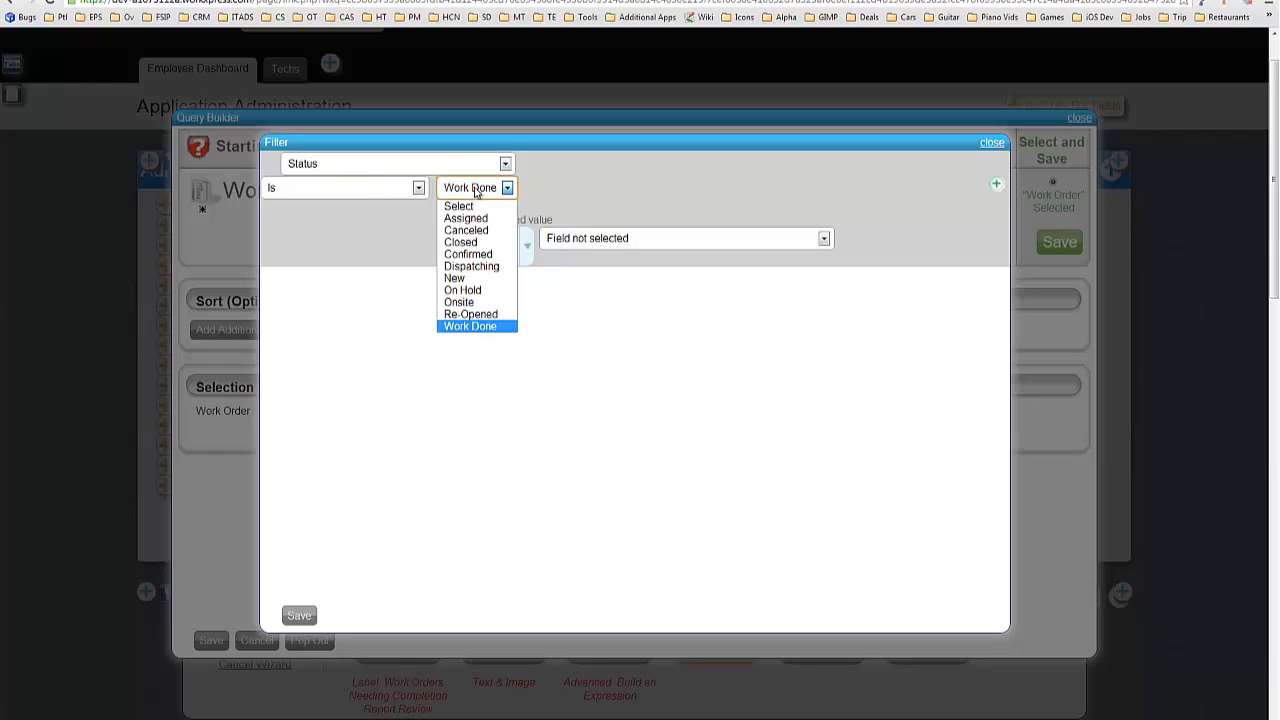
pyautogui.click(381, 308)
pyautogui.click(463, 191)
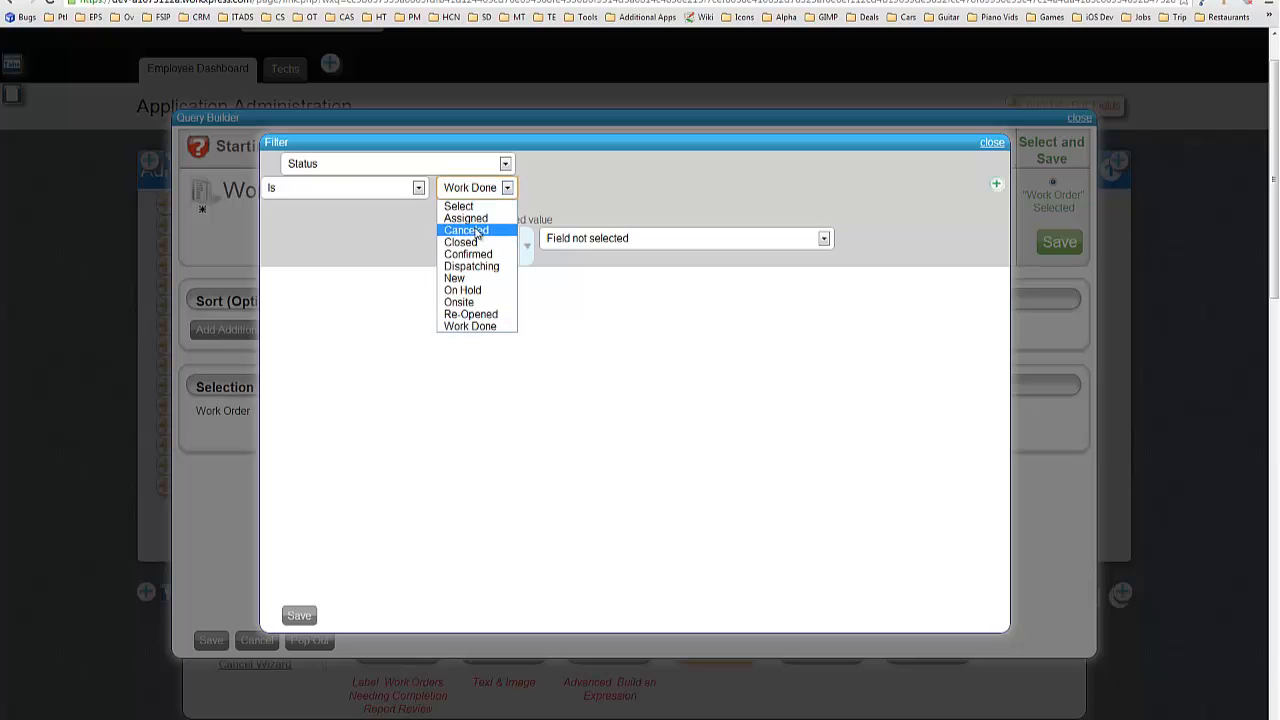
pyautogui.click(393, 304)
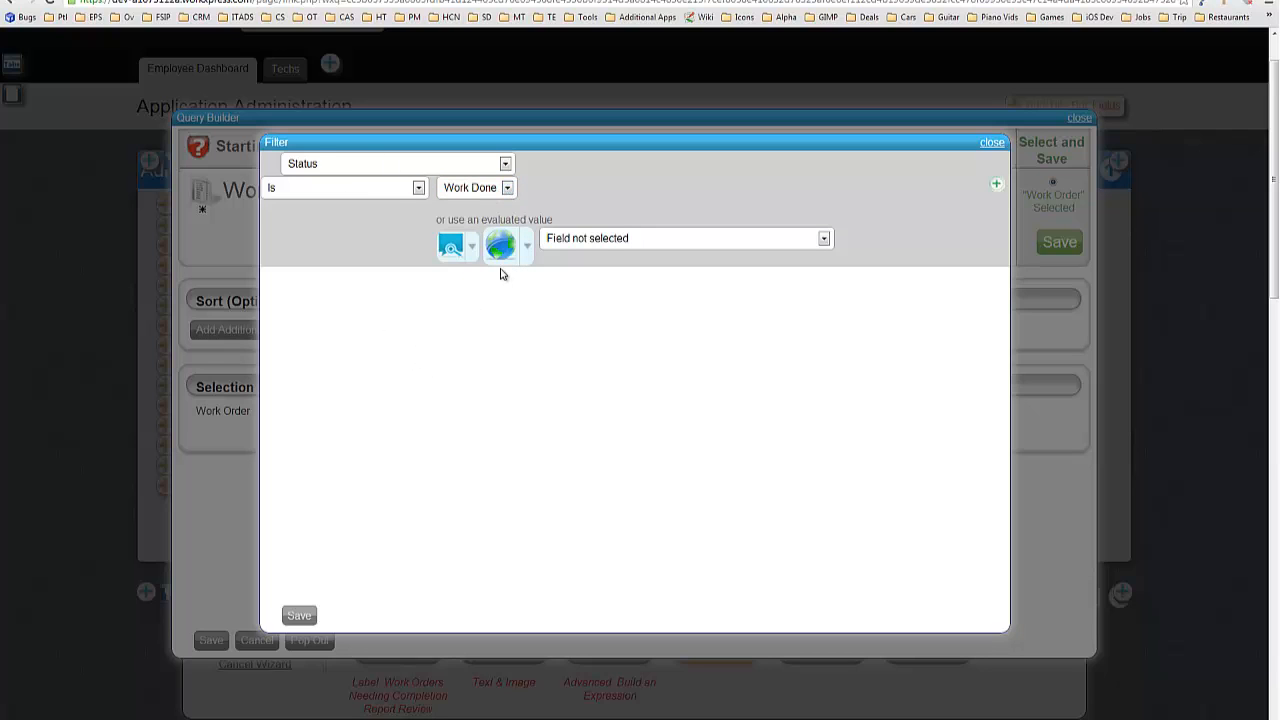
pyautogui.click(471, 191)
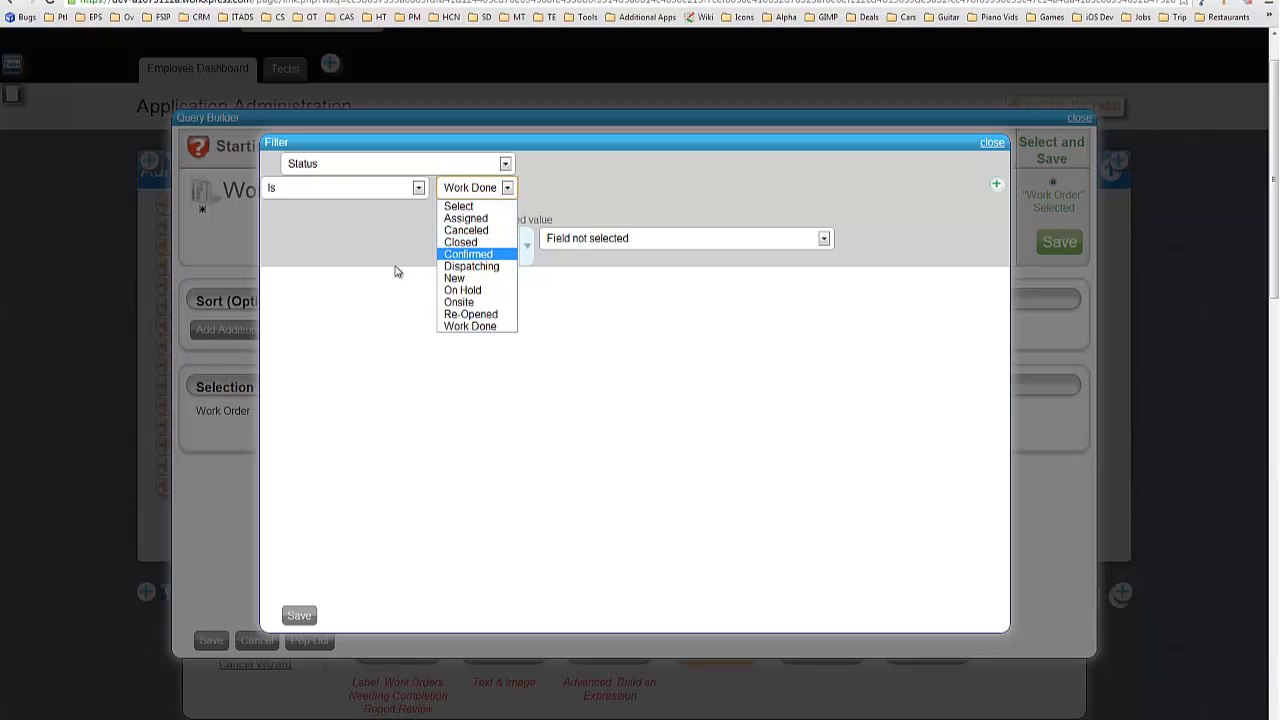
pyautogui.click(394, 329)
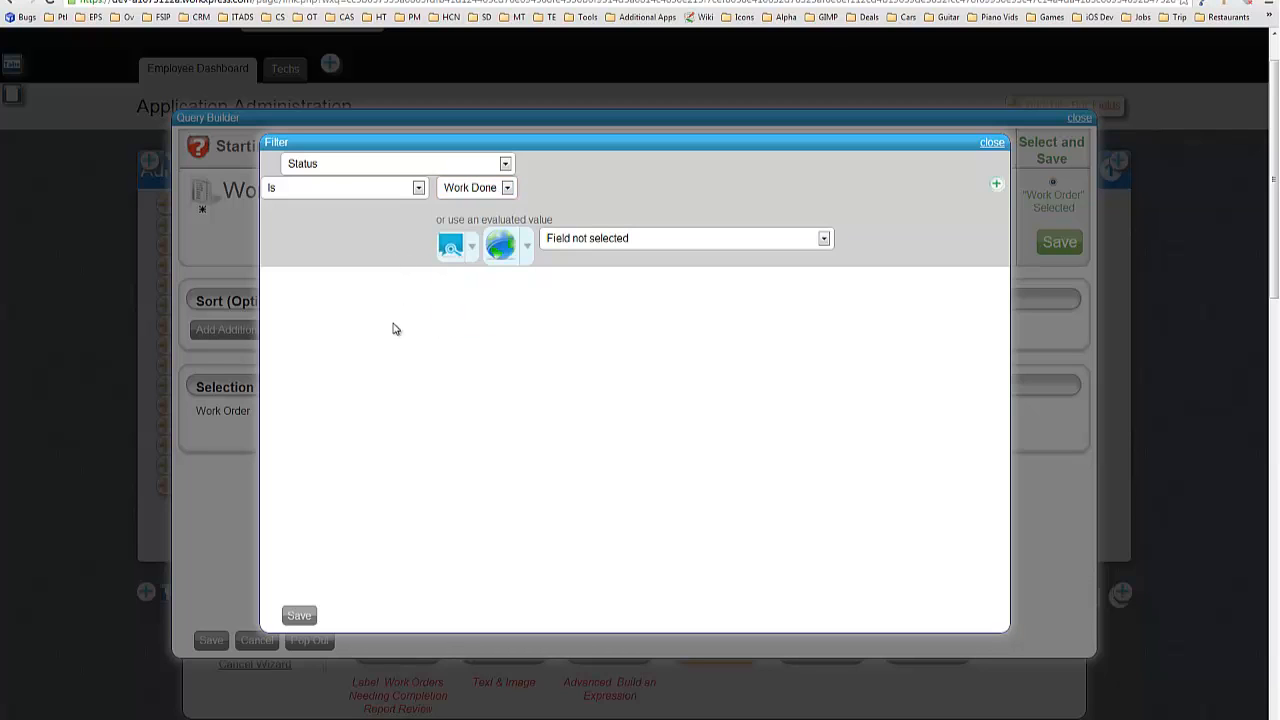
# Compare against the Work Order Status - Work Done setting's WX Stored Value, then save the query.
pyautogui.click(502, 248)
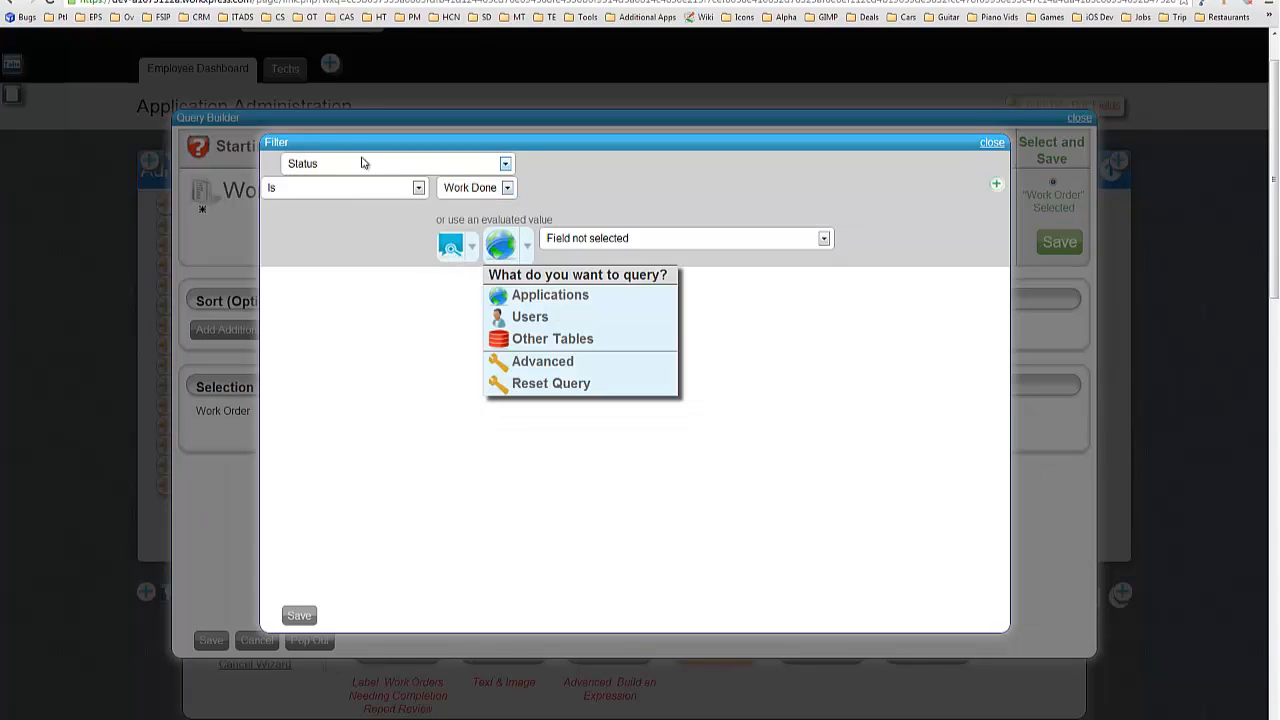
pyautogui.click(556, 361)
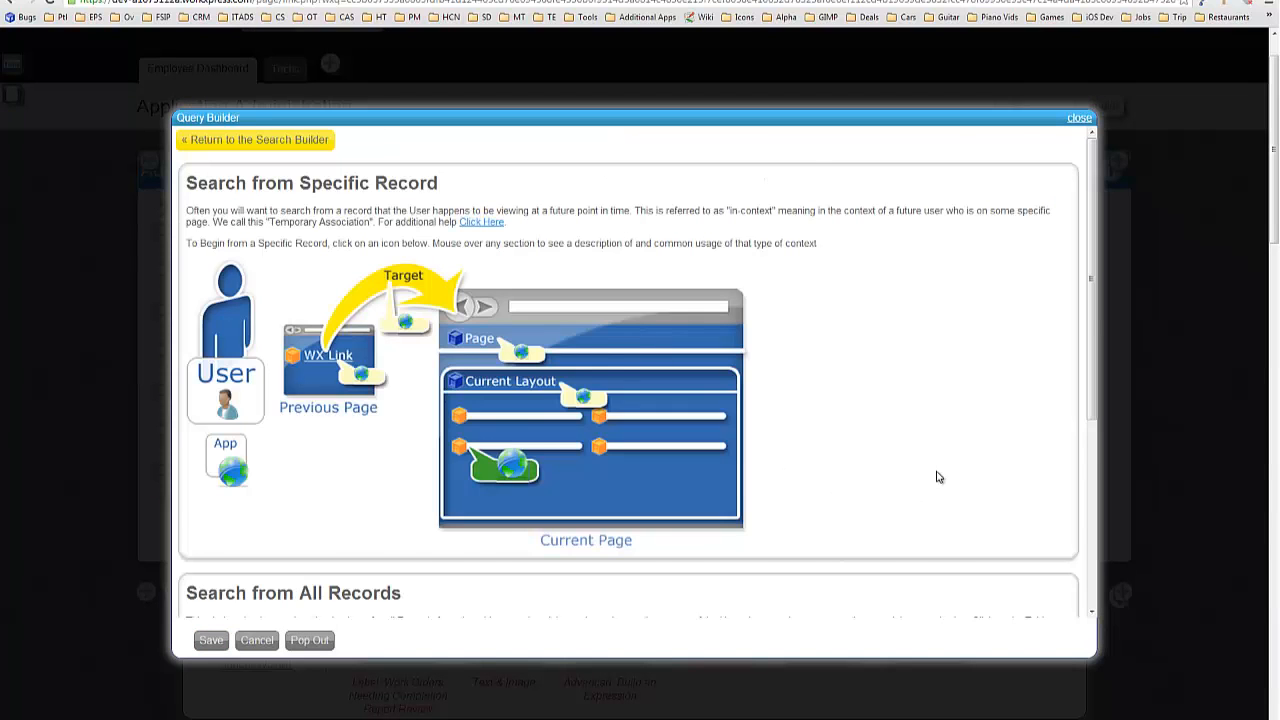
pyautogui.scroll(-1, 938, 477)
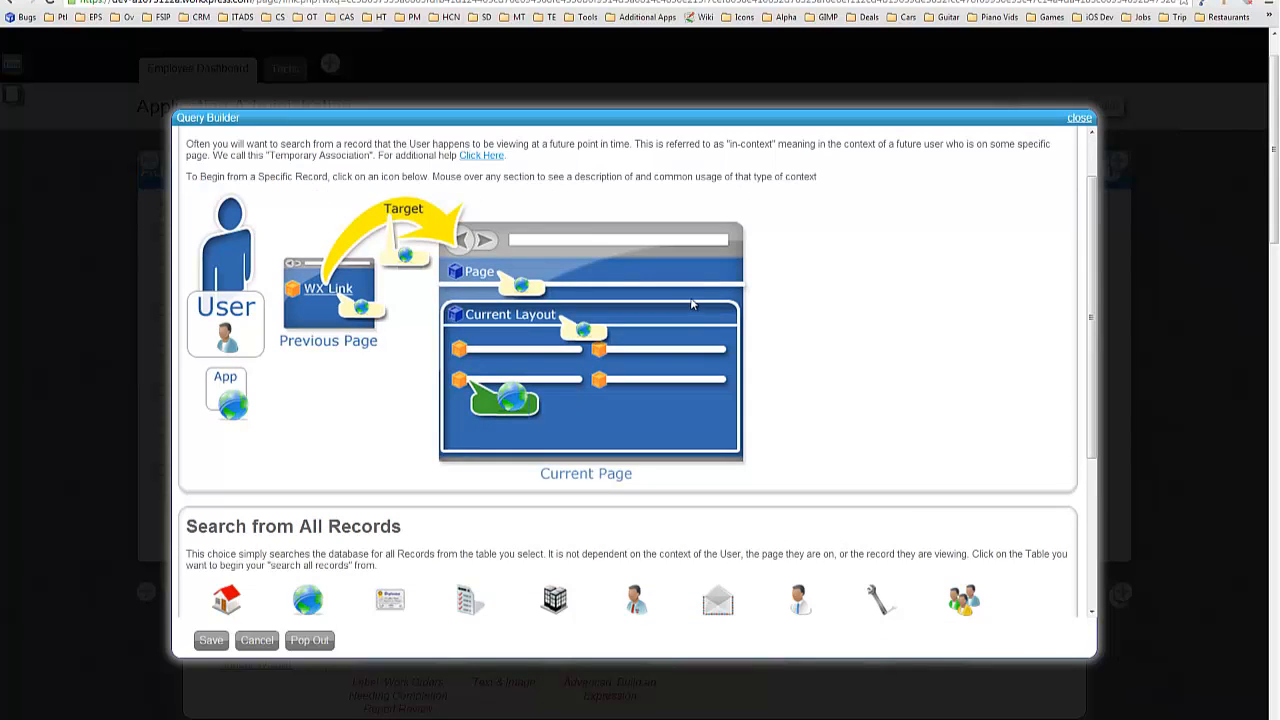
pyautogui.click(211, 641)
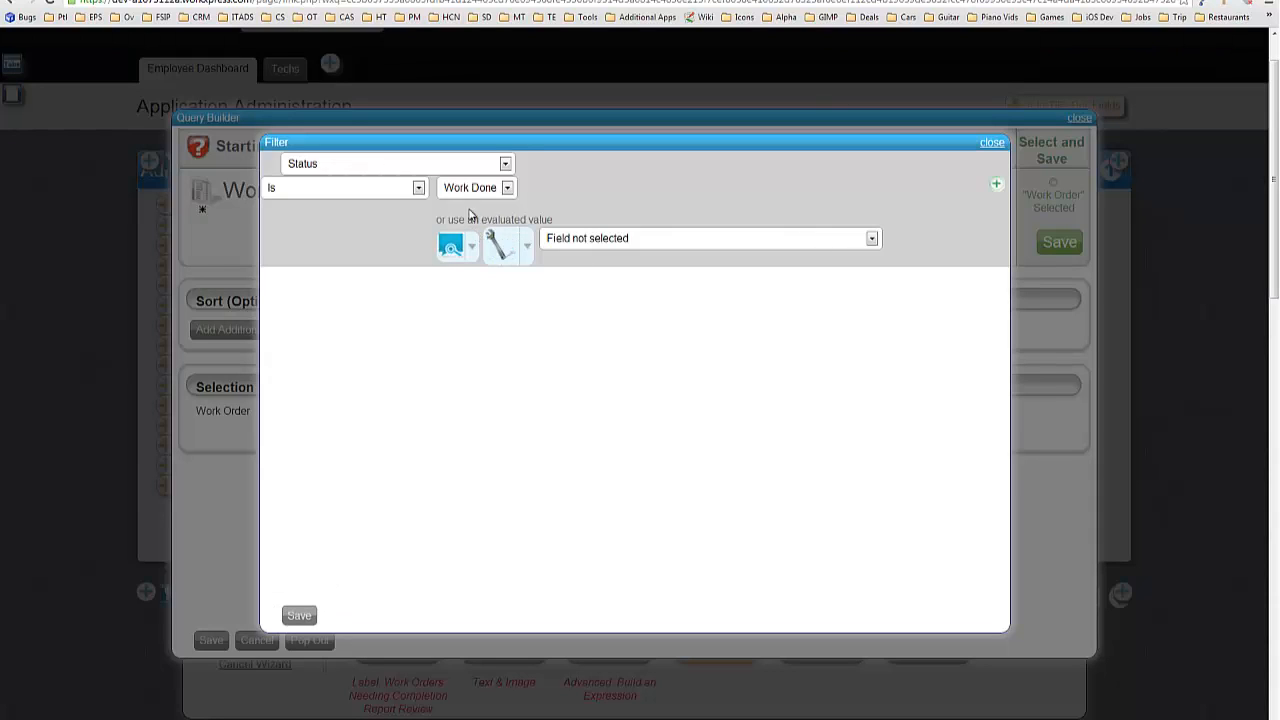
pyautogui.click(650, 240)
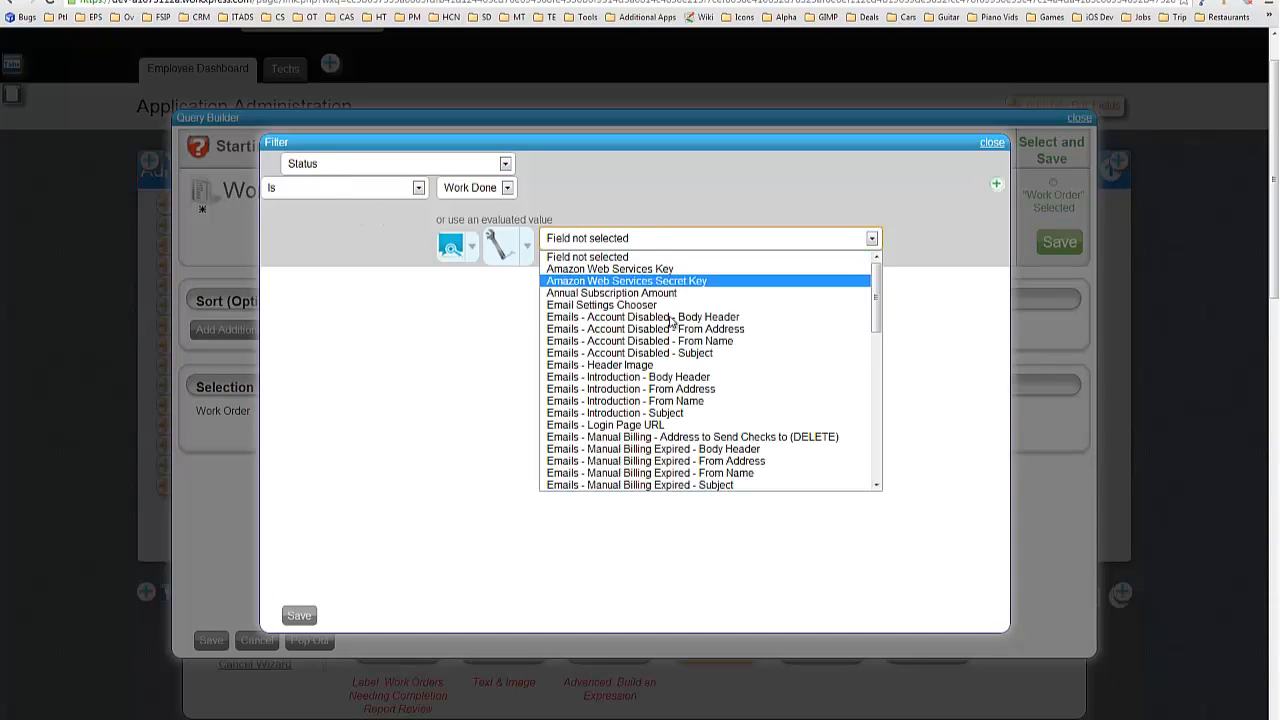
pyautogui.scroll(-10, 680, 330)
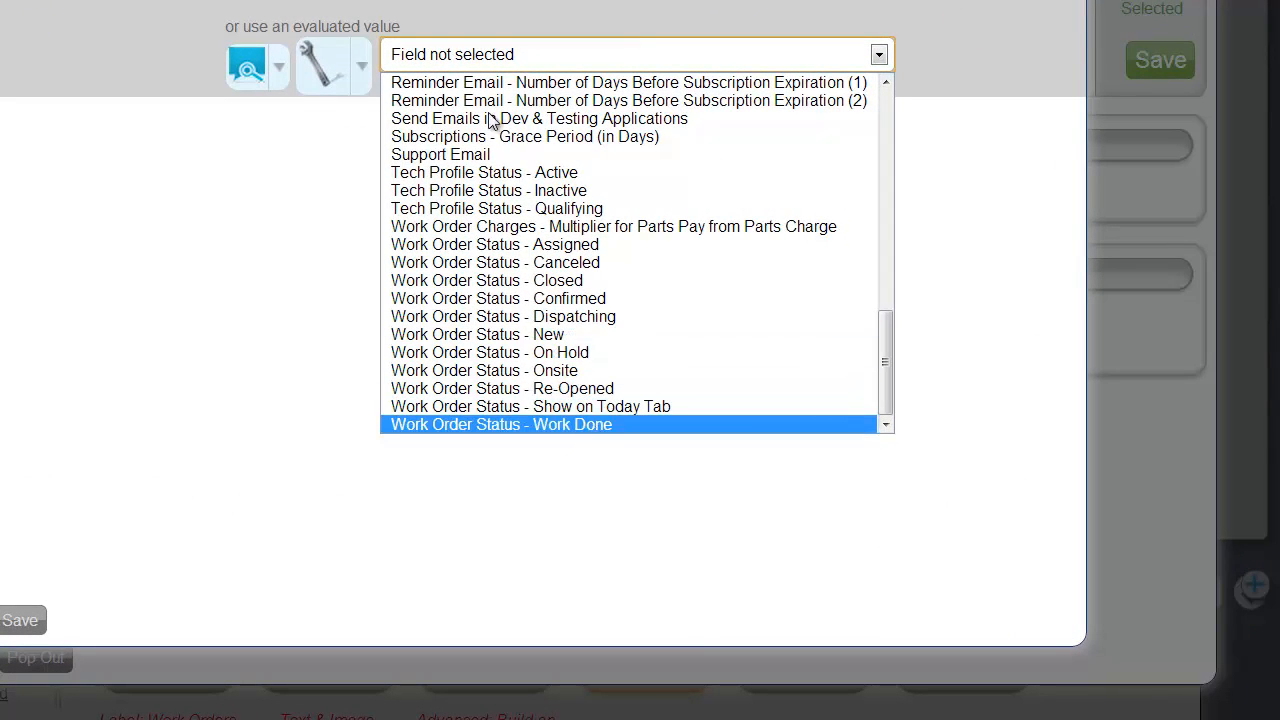
pyautogui.click(443, 94)
pyautogui.click(446, 138)
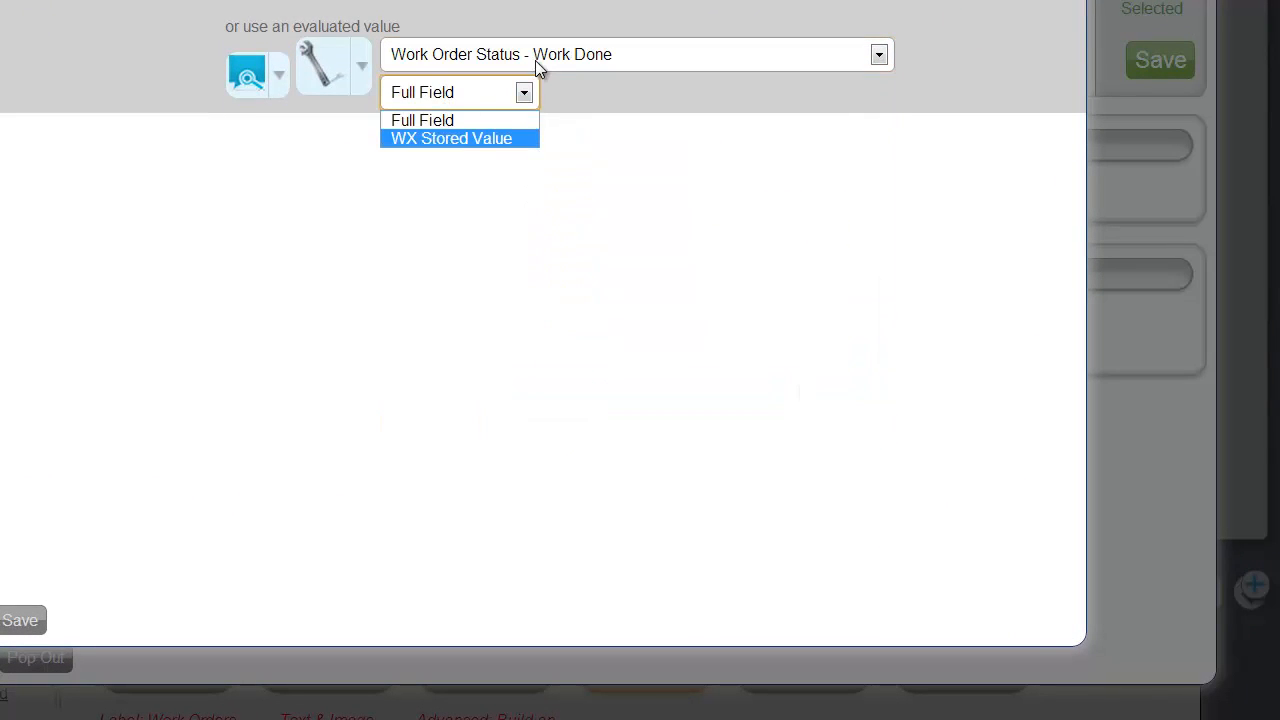
pyautogui.click(606, 224)
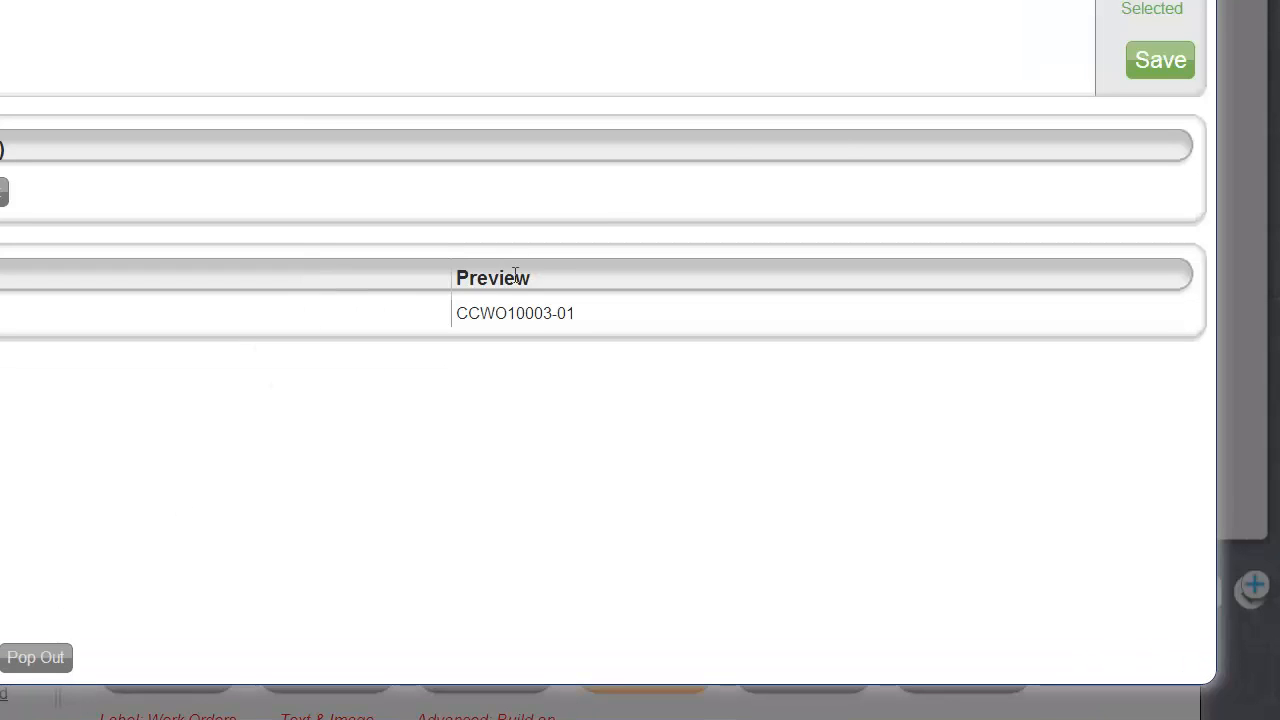
pyautogui.click(1174, 73)
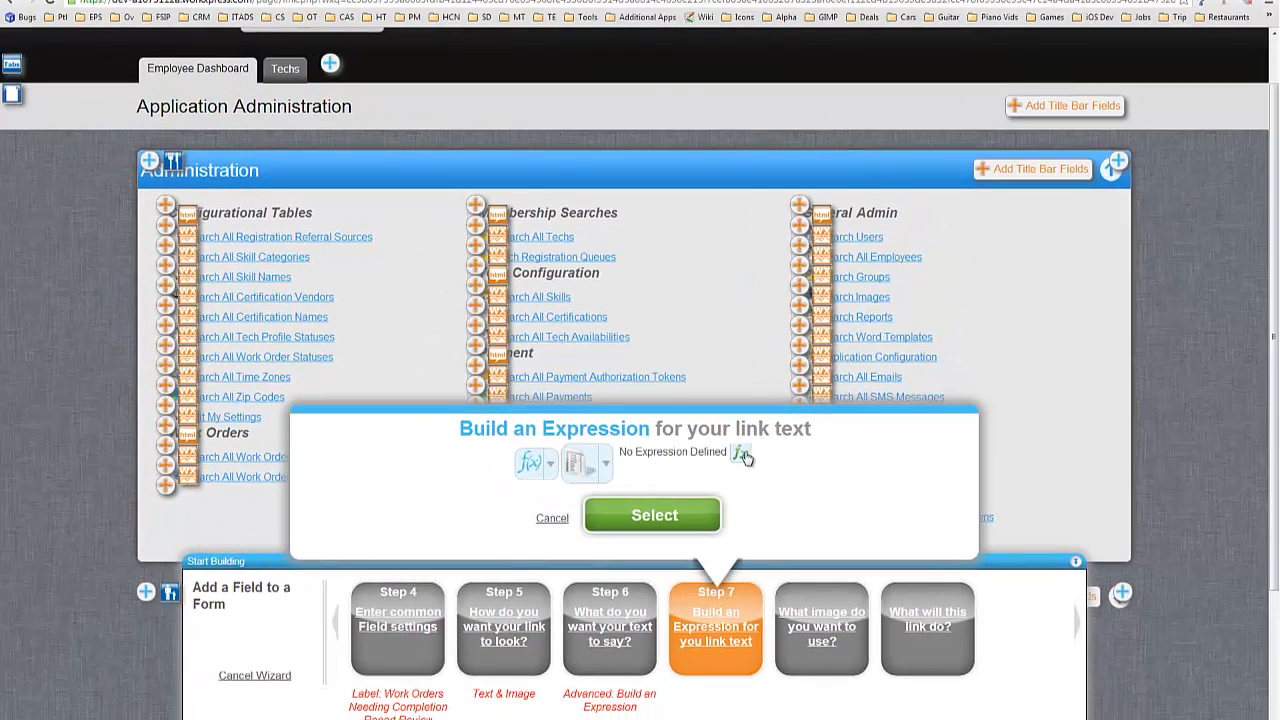
# Build the link-text expression COUNT_DISTINCT of Work Order ~> WX Item ID and save it.
pyautogui.click(742, 455)
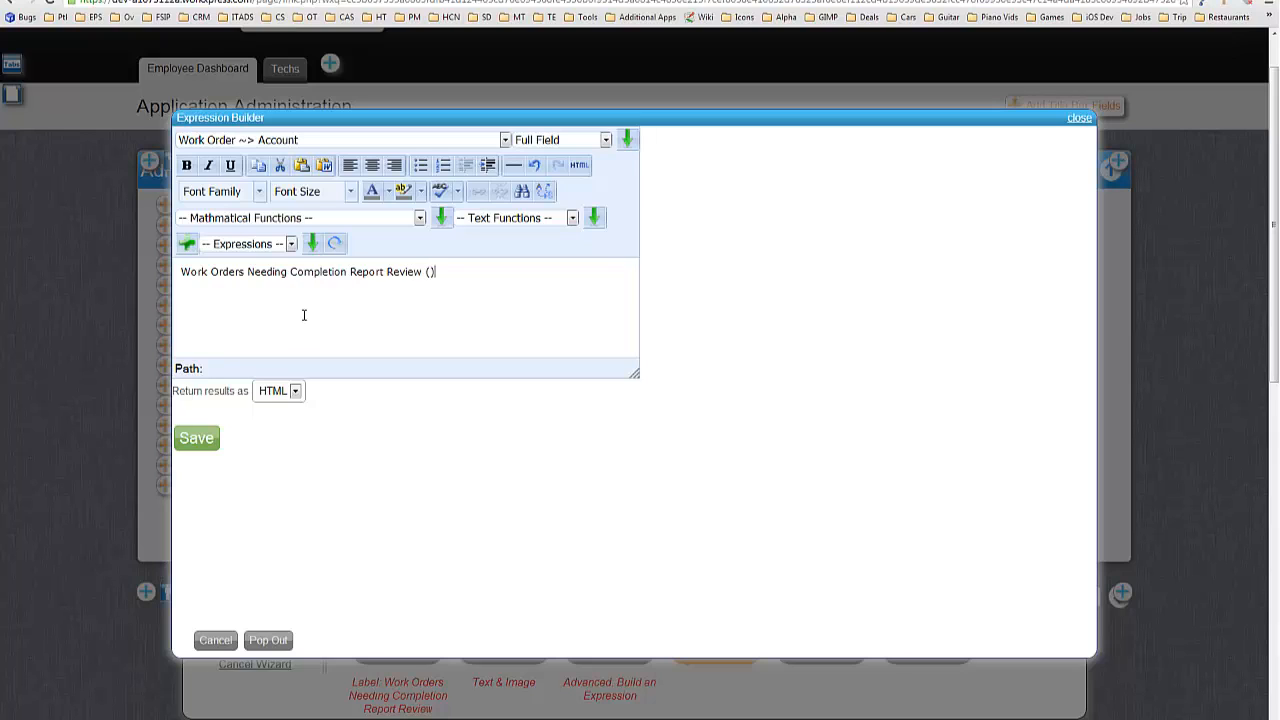
pyautogui.click(262, 222)
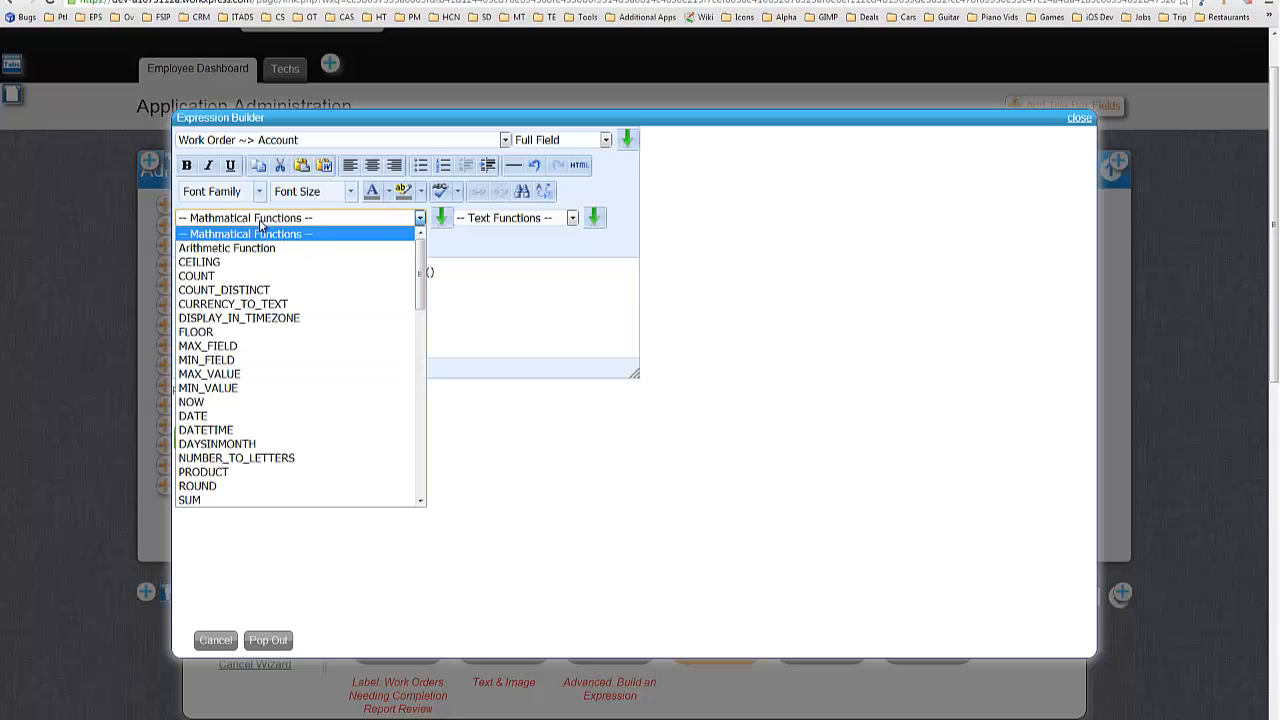
pyautogui.click(245, 290)
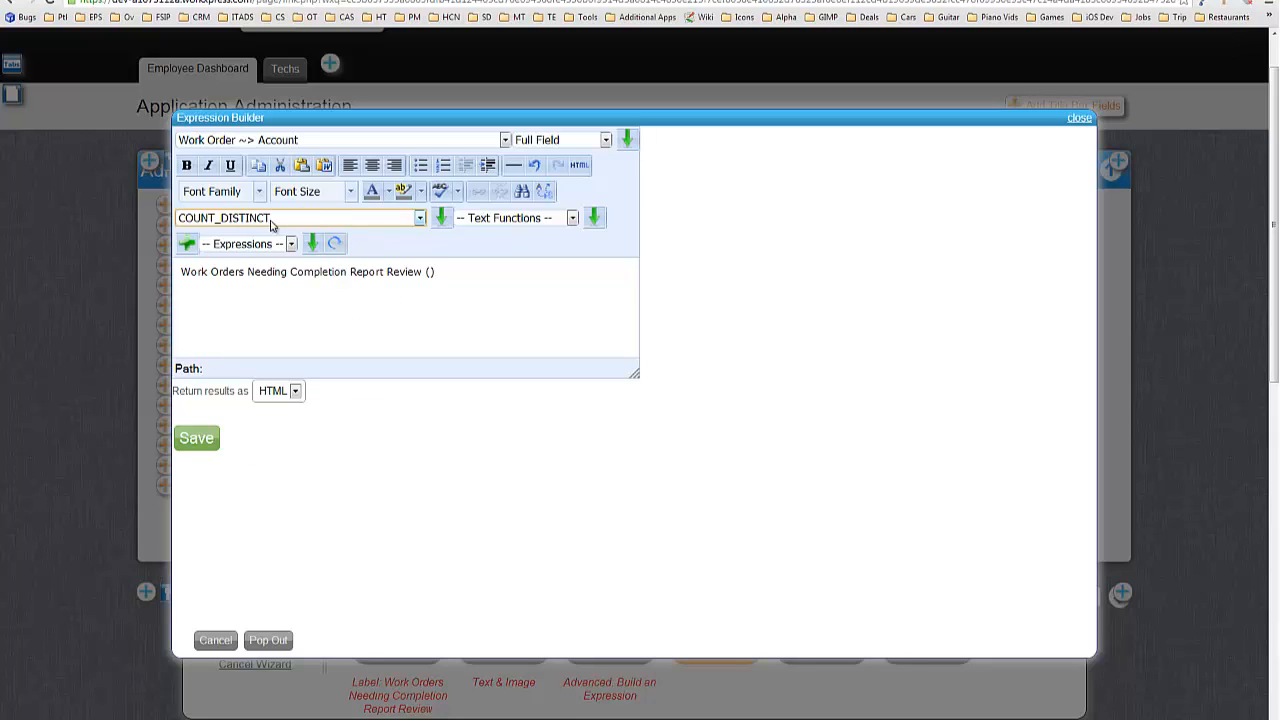
pyautogui.click(445, 220)
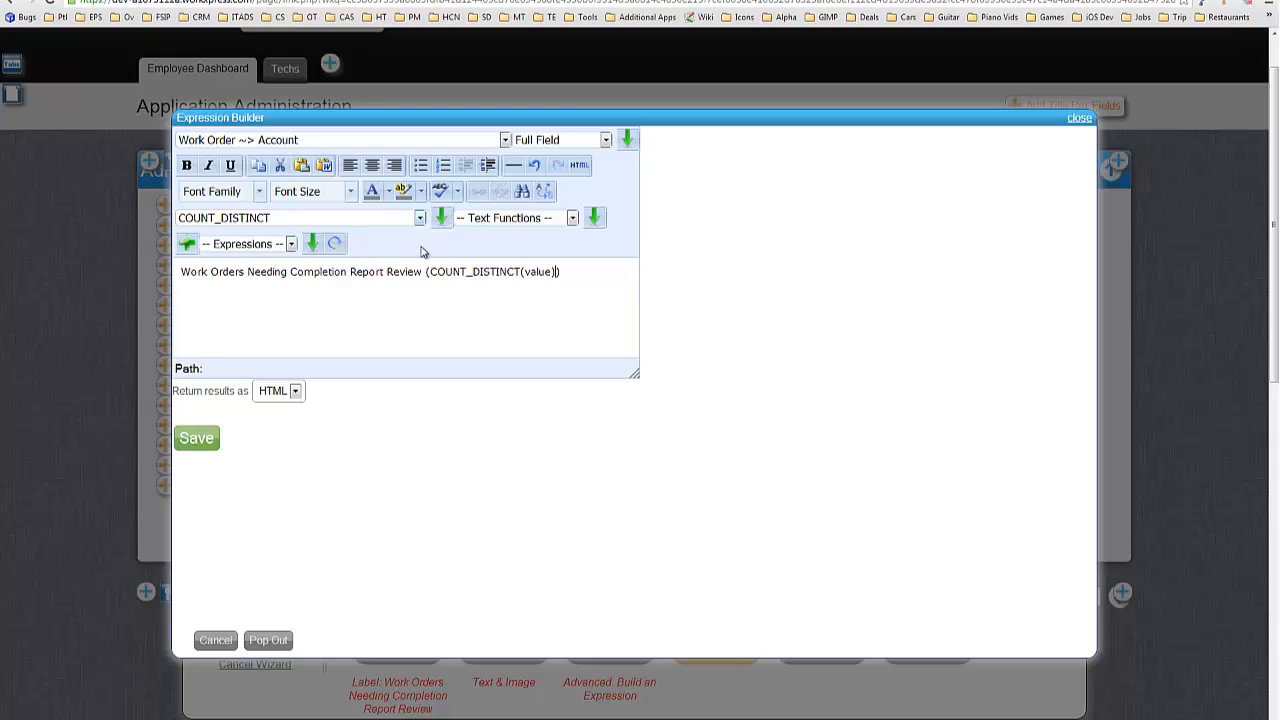
pyautogui.doubleClick(537, 271)
pyautogui.click(446, 140)
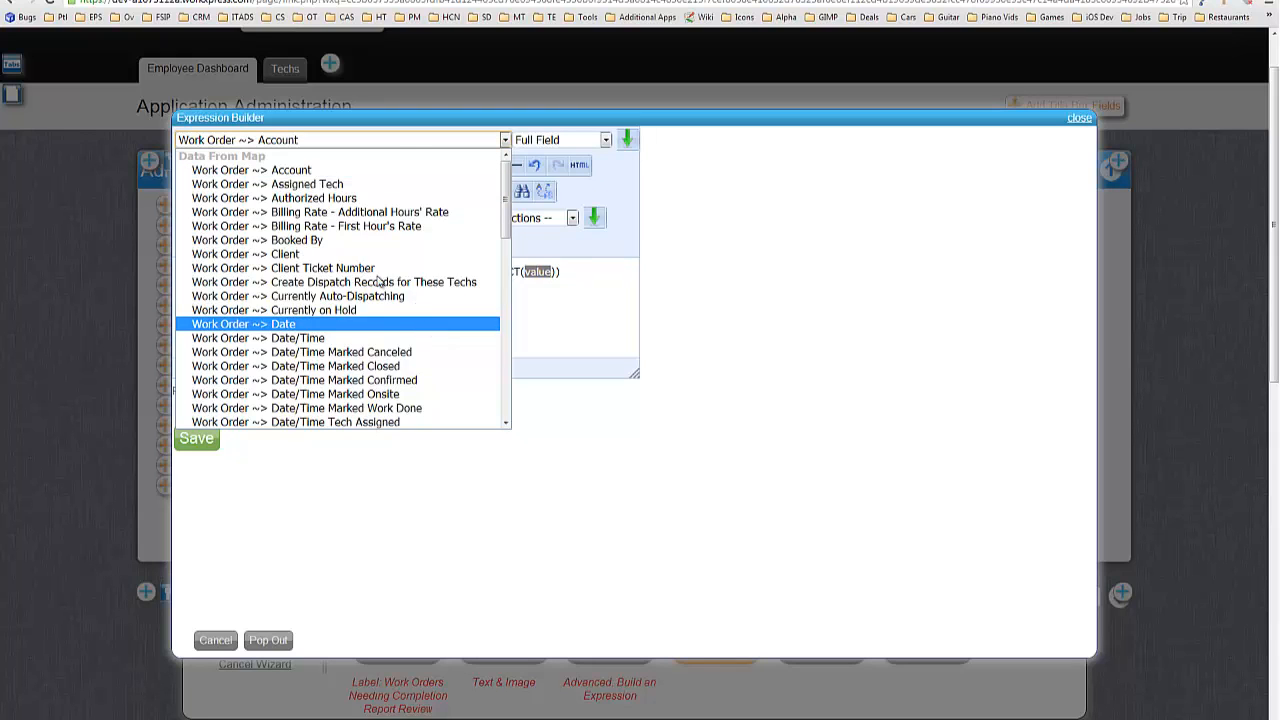
pyautogui.scroll(-10, 340, 255)
pyautogui.click(287, 408)
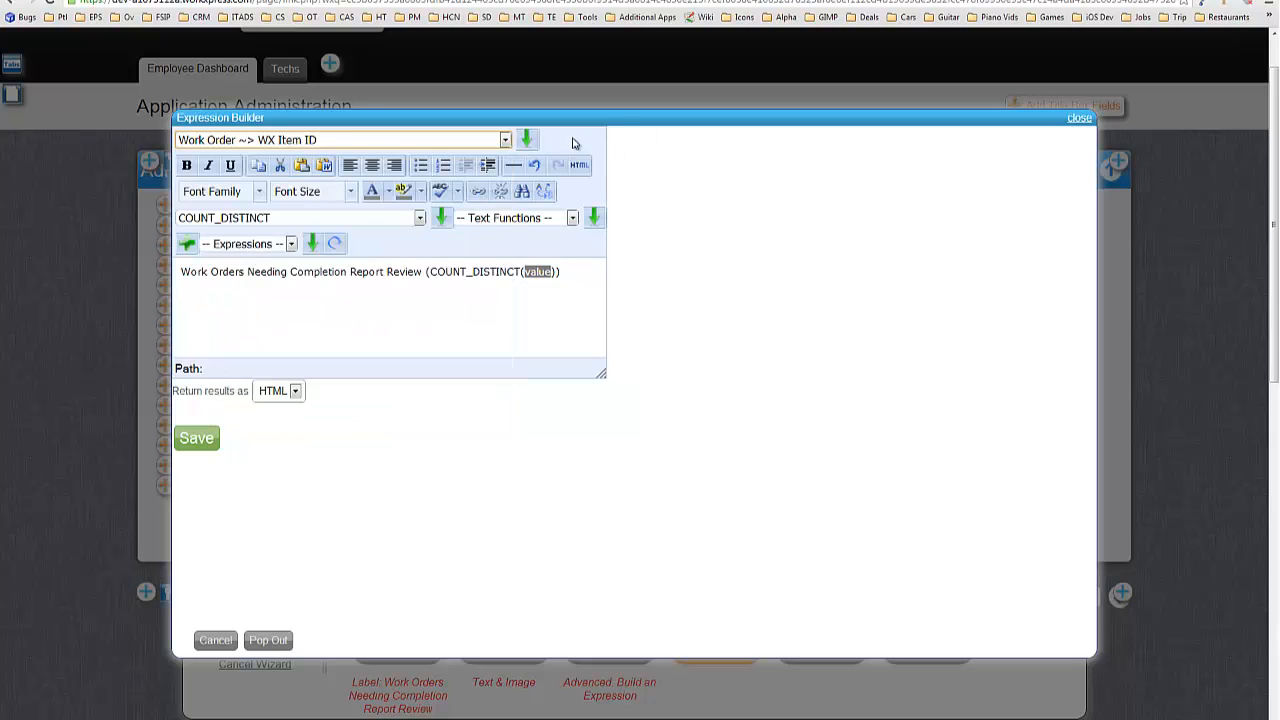
pyautogui.click(530, 140)
pyautogui.click(198, 445)
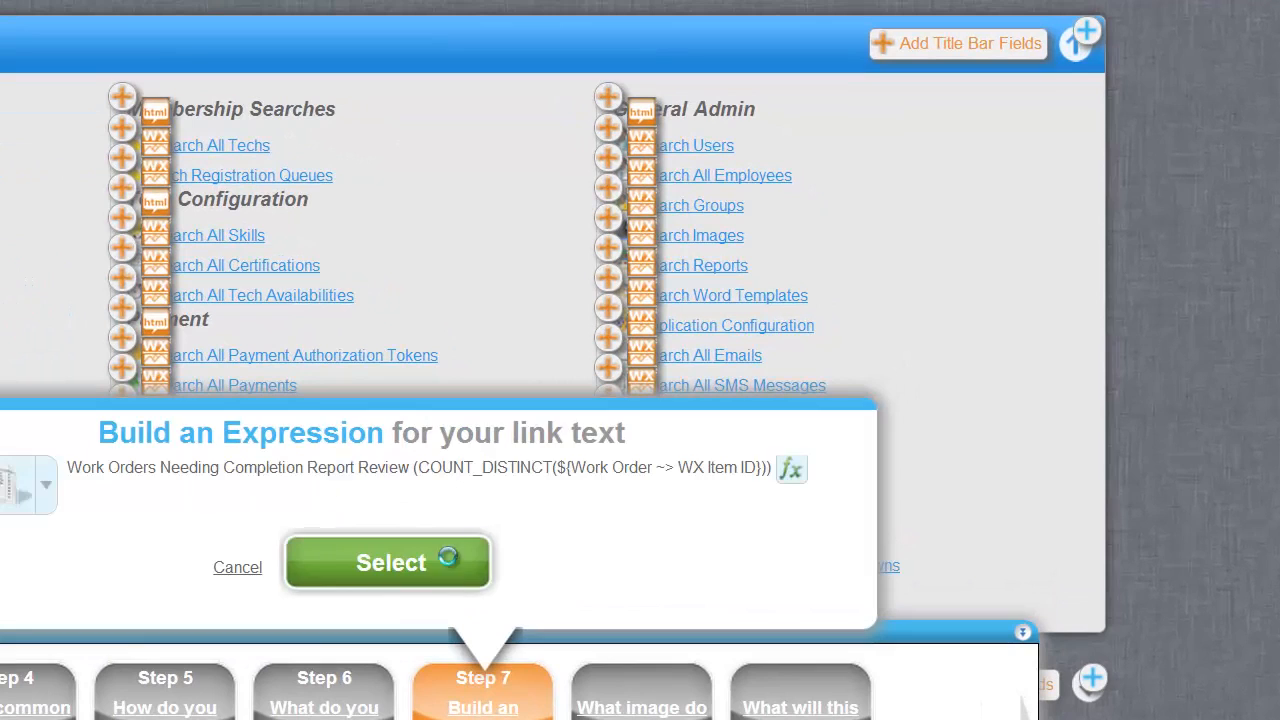
# Confirm the link-text expression and choose a document-style icon for the link image.
pyautogui.click(442, 561)
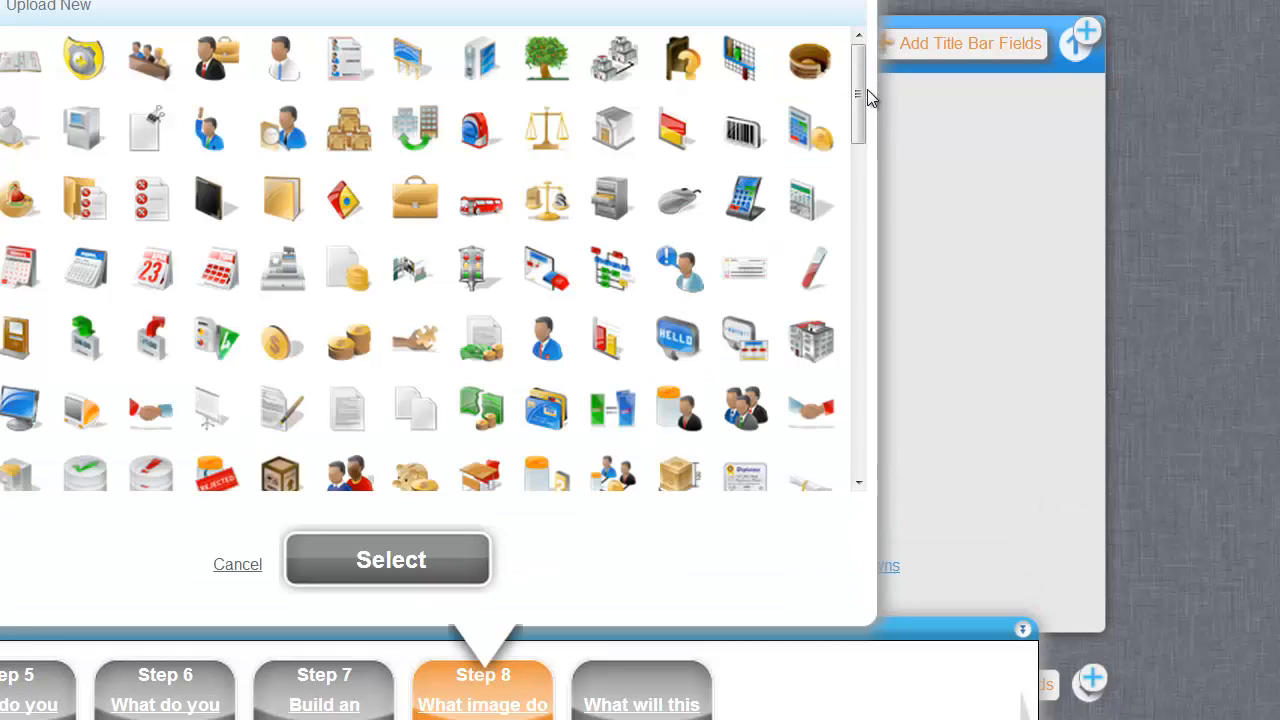
pyautogui.moveTo(861, 97); pyautogui.dragTo(874, 353)
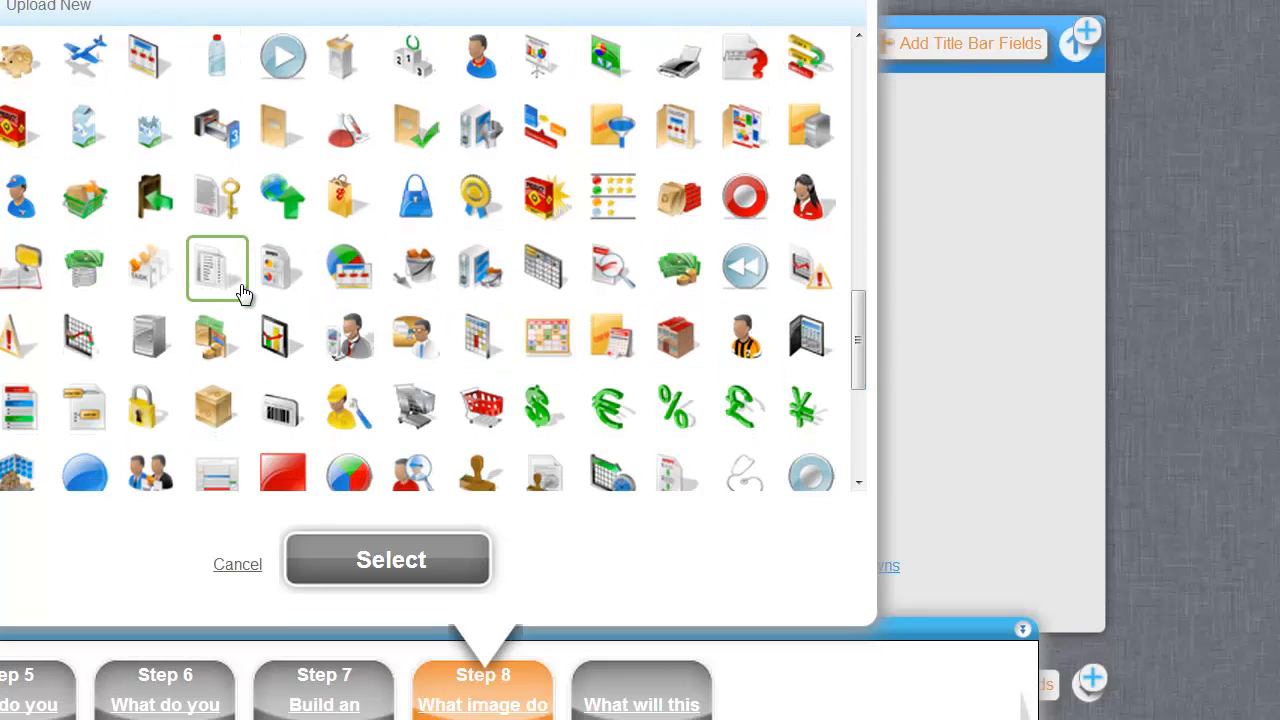
pyautogui.click(240, 290)
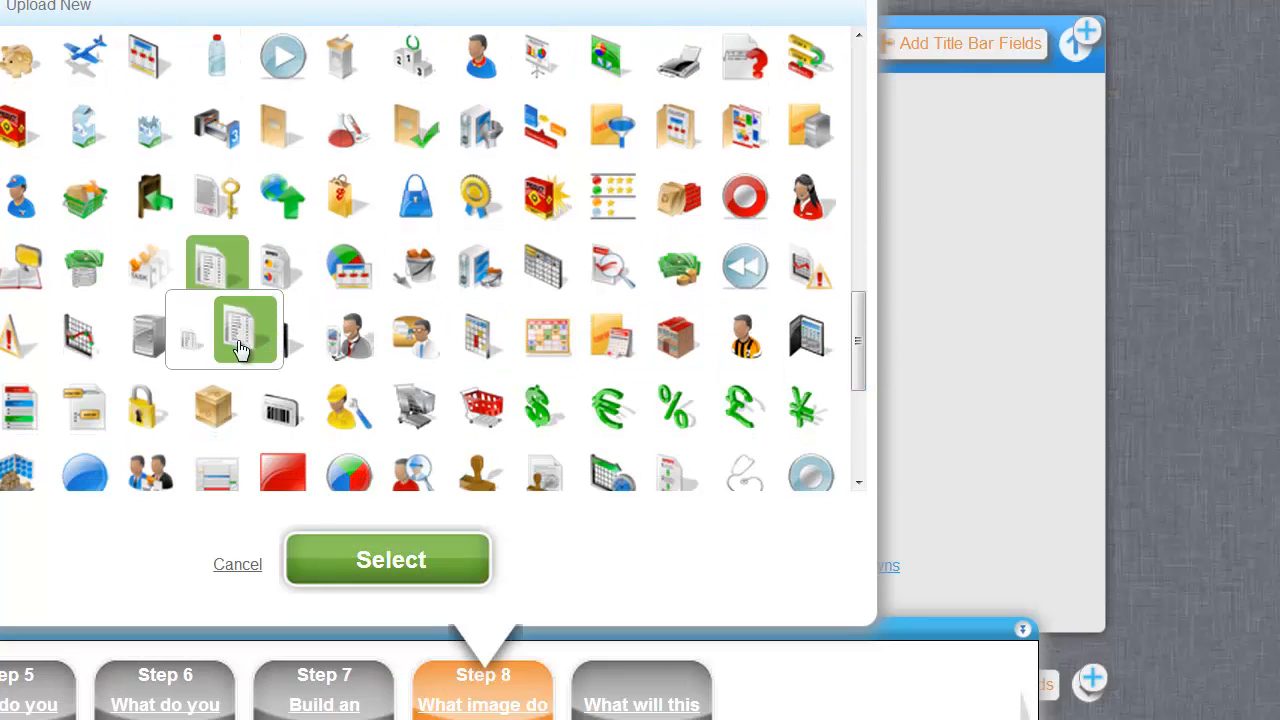
pyautogui.doubleClick(480, 195)
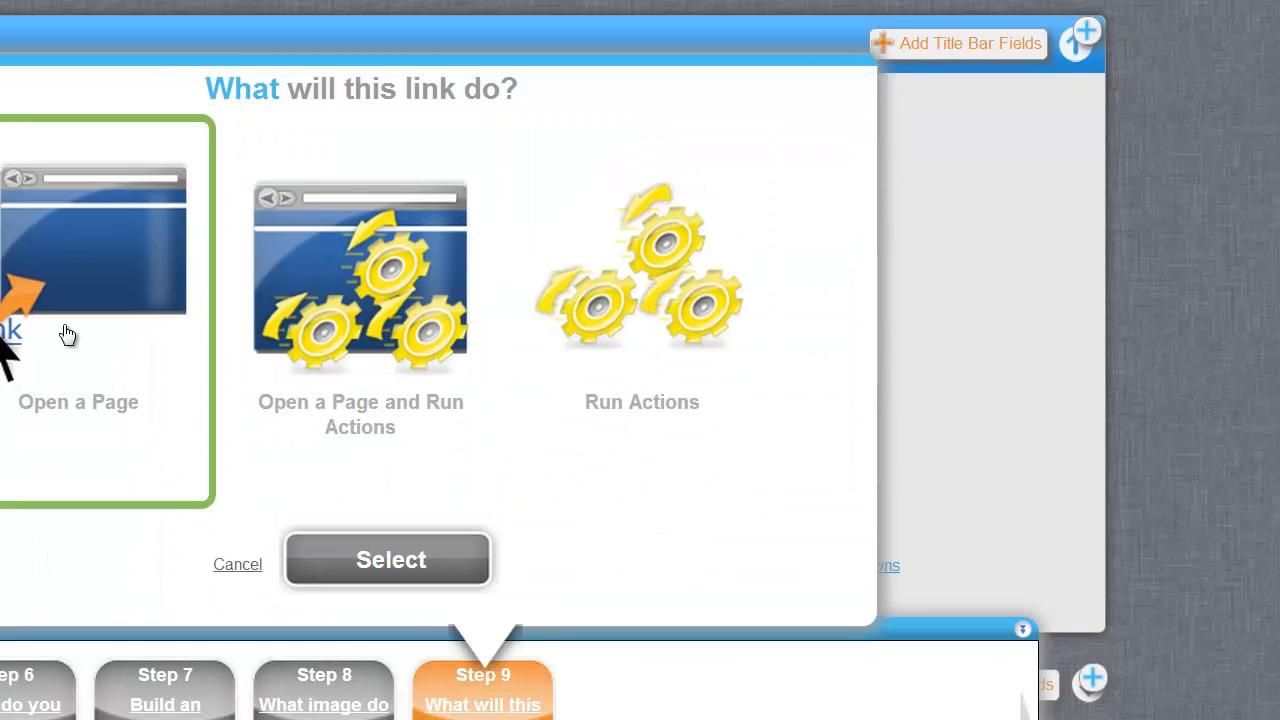
# Make the link open a page and add a new page on the Work Order table.
pyautogui.click(67, 334)
pyautogui.click(323, 566)
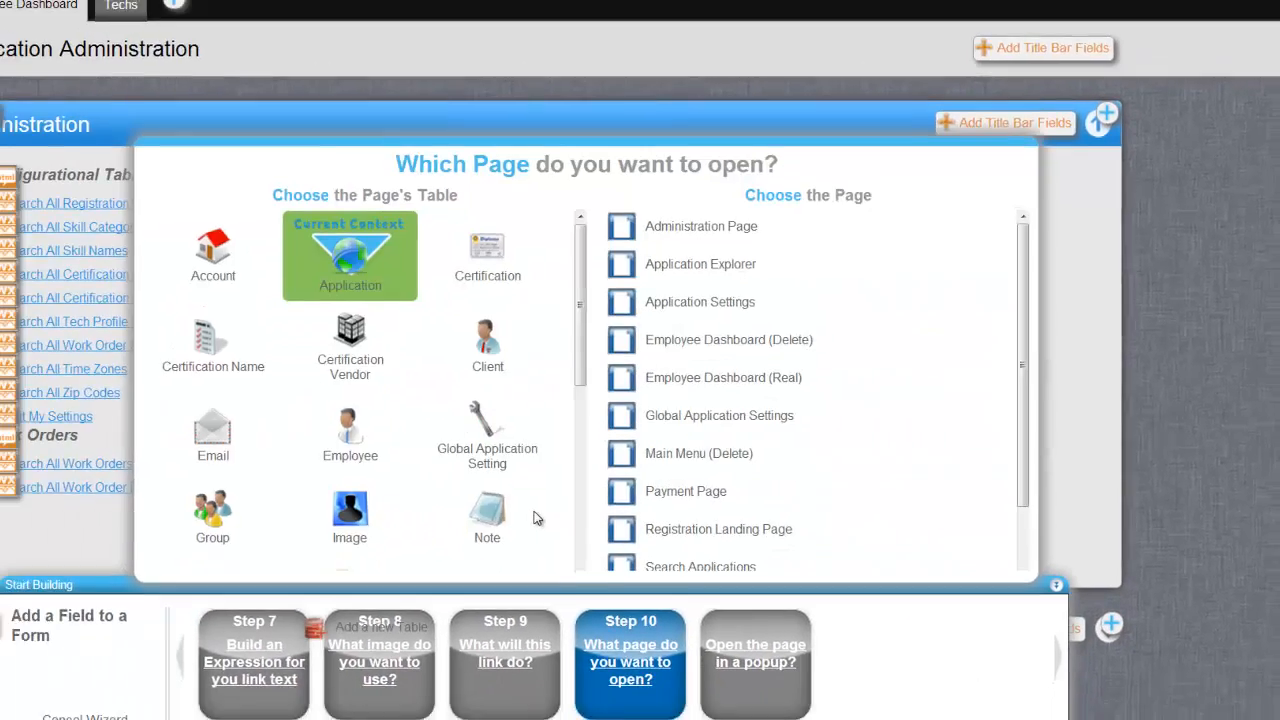
pyautogui.scroll(-5, 460, 432)
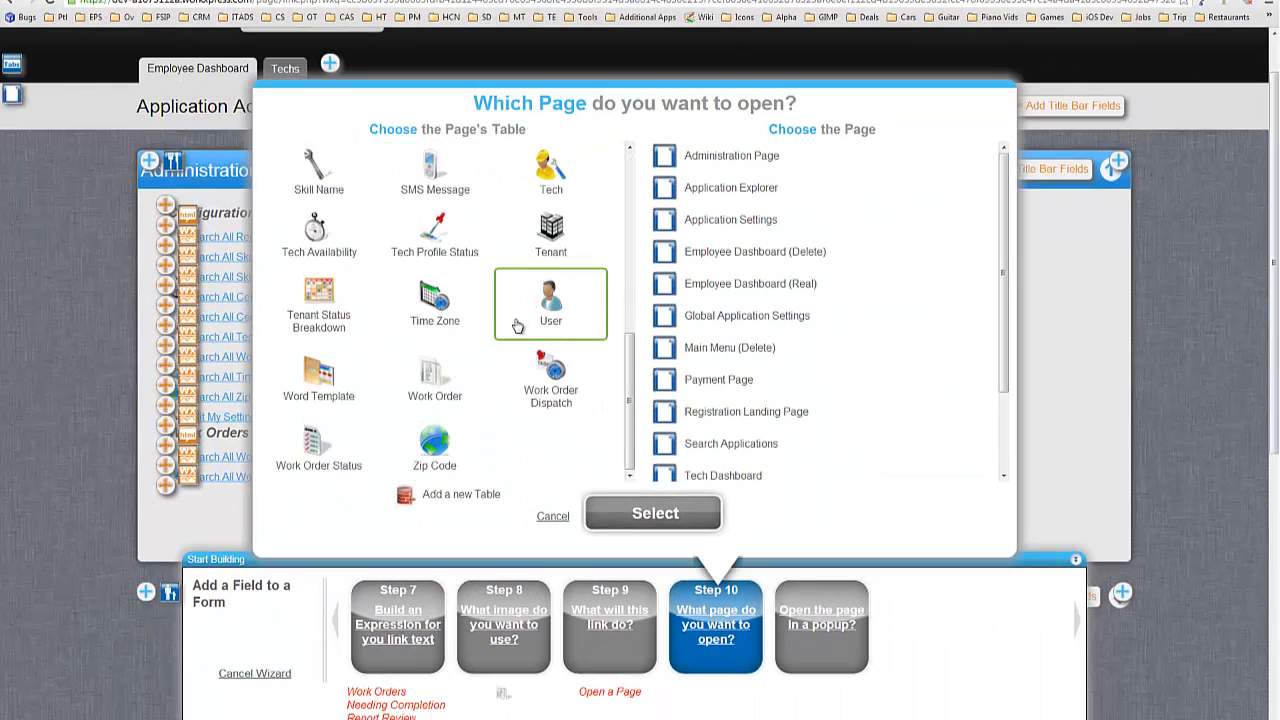
pyautogui.scroll(-1, 490, 357)
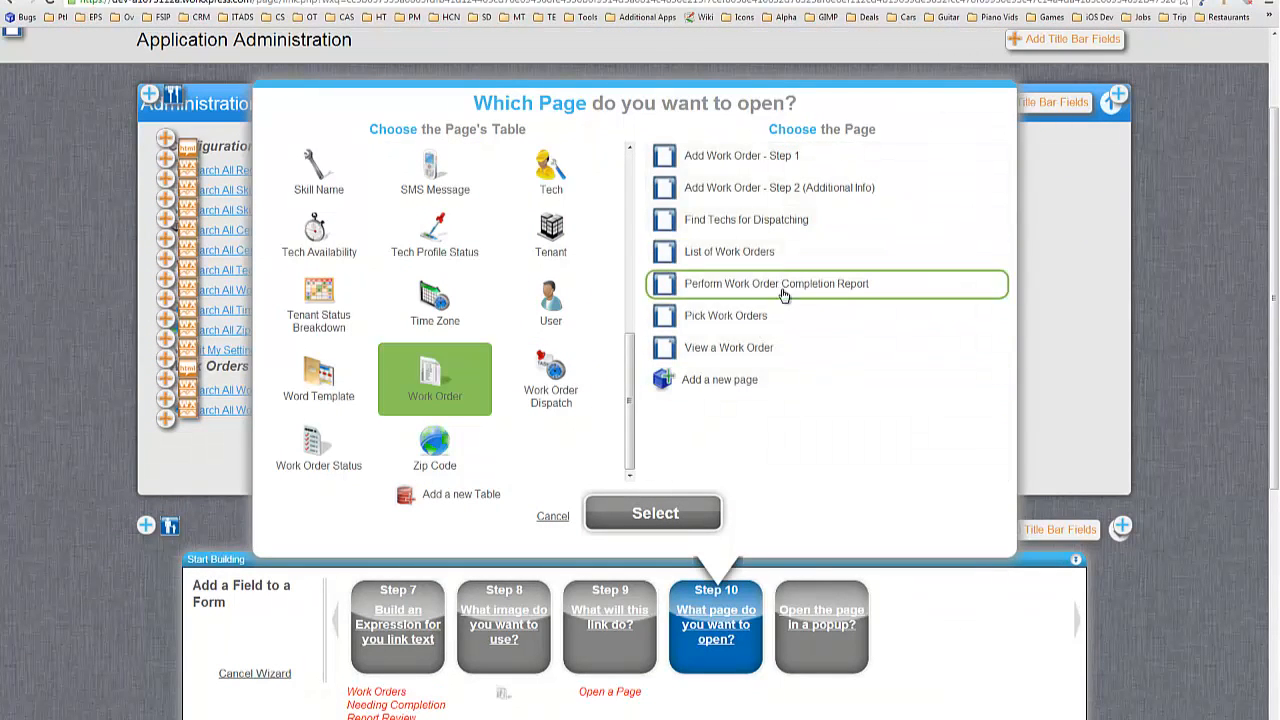
pyautogui.click(672, 514)
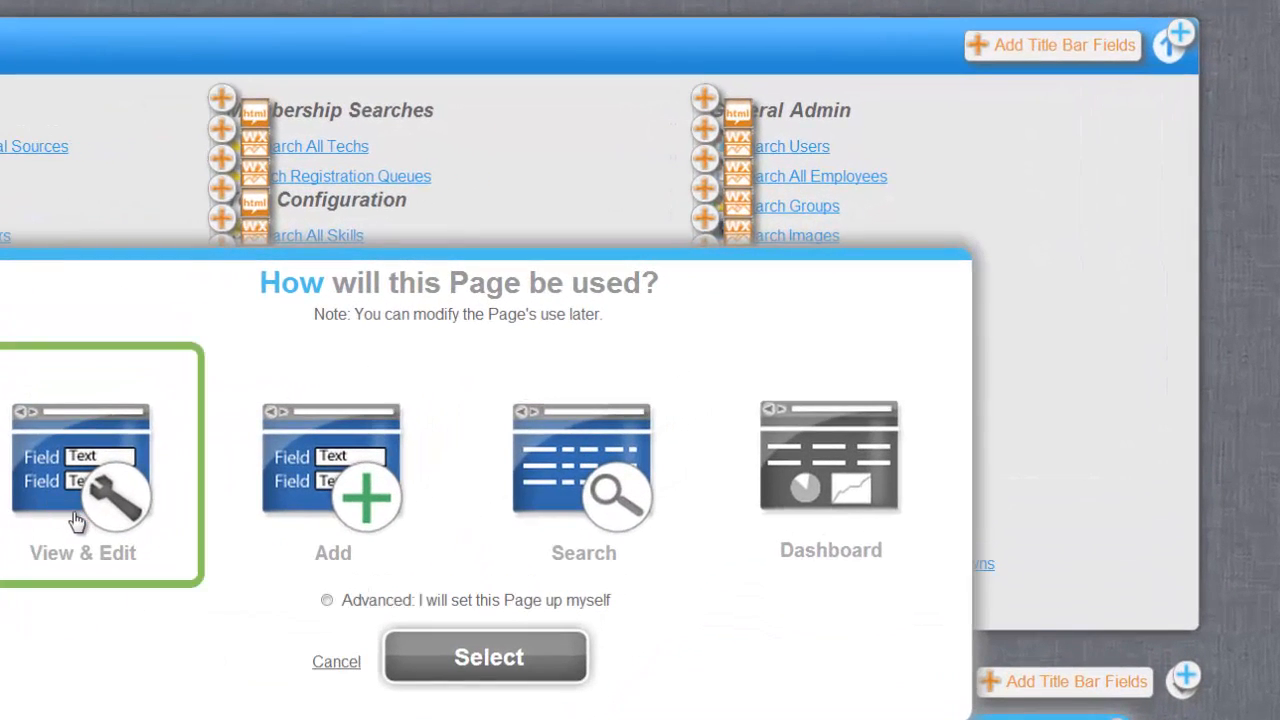
# Make the new page a Search page using a custom Other Work Orders query on Work Orders.
pyautogui.click(571, 532)
pyautogui.click(505, 660)
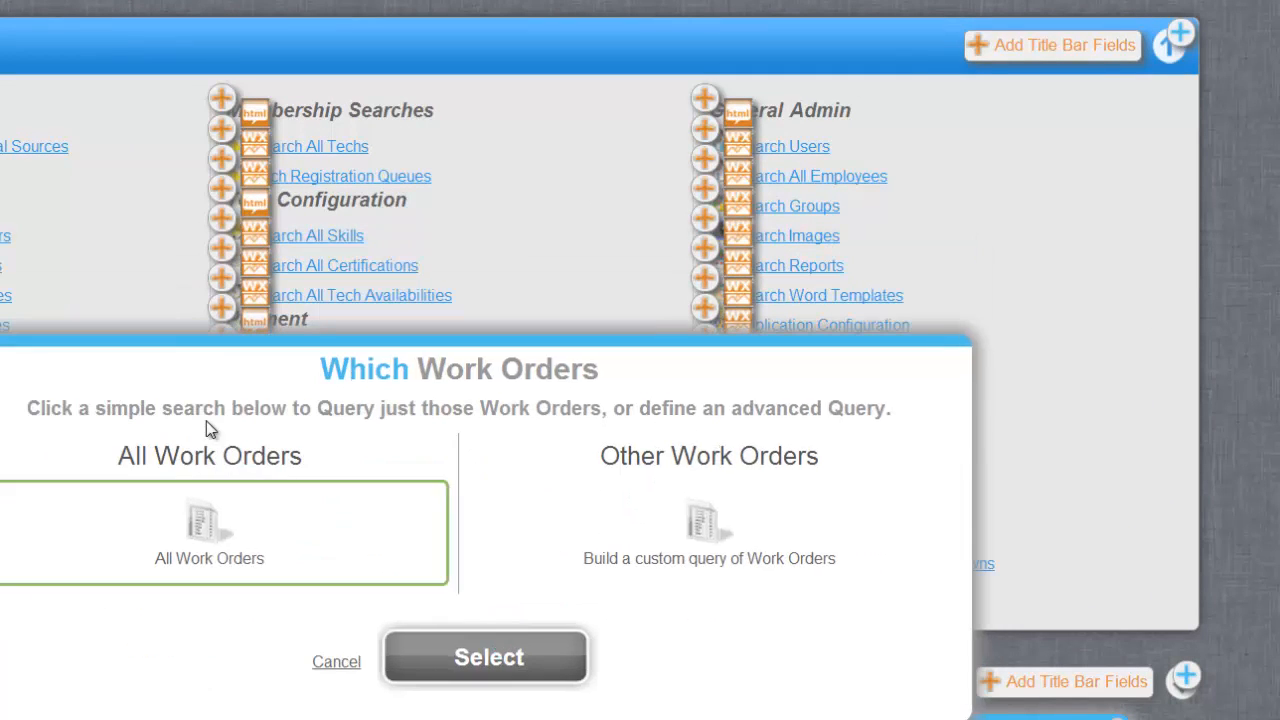
pyautogui.click(722, 560)
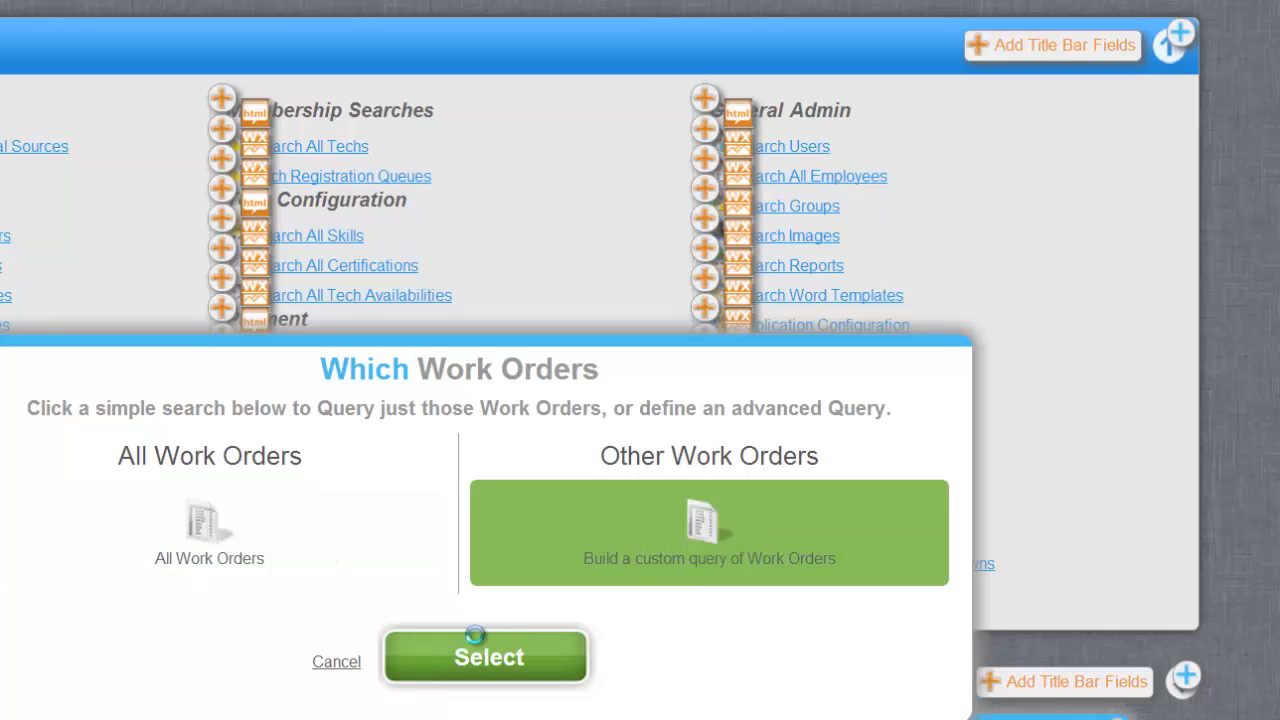
pyautogui.click(480, 648)
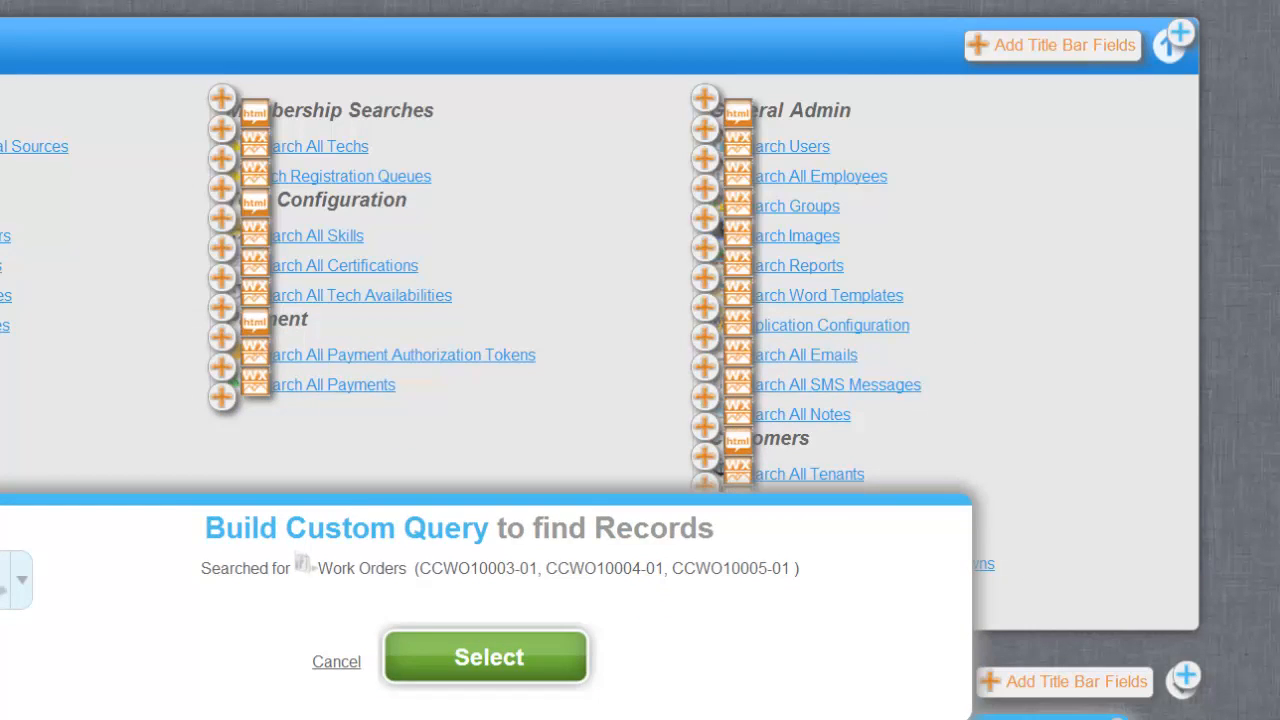
pyautogui.click(21, 601)
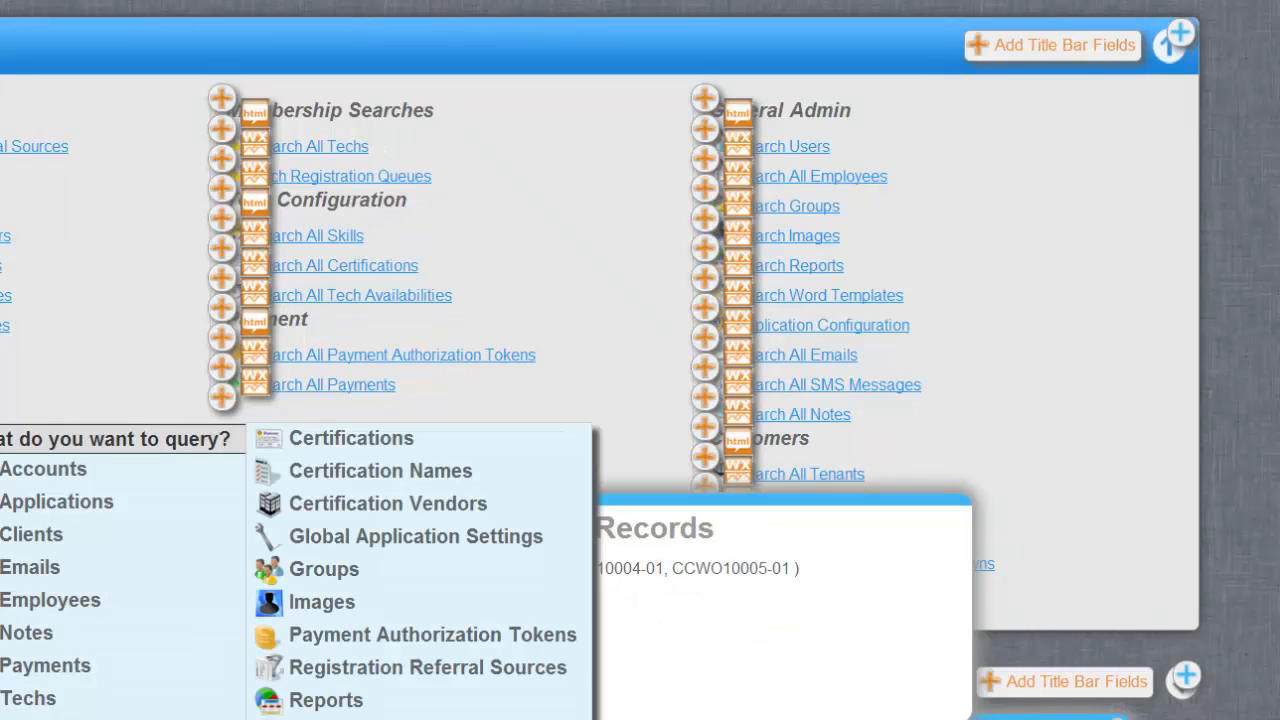
pyautogui.click(130, 719)
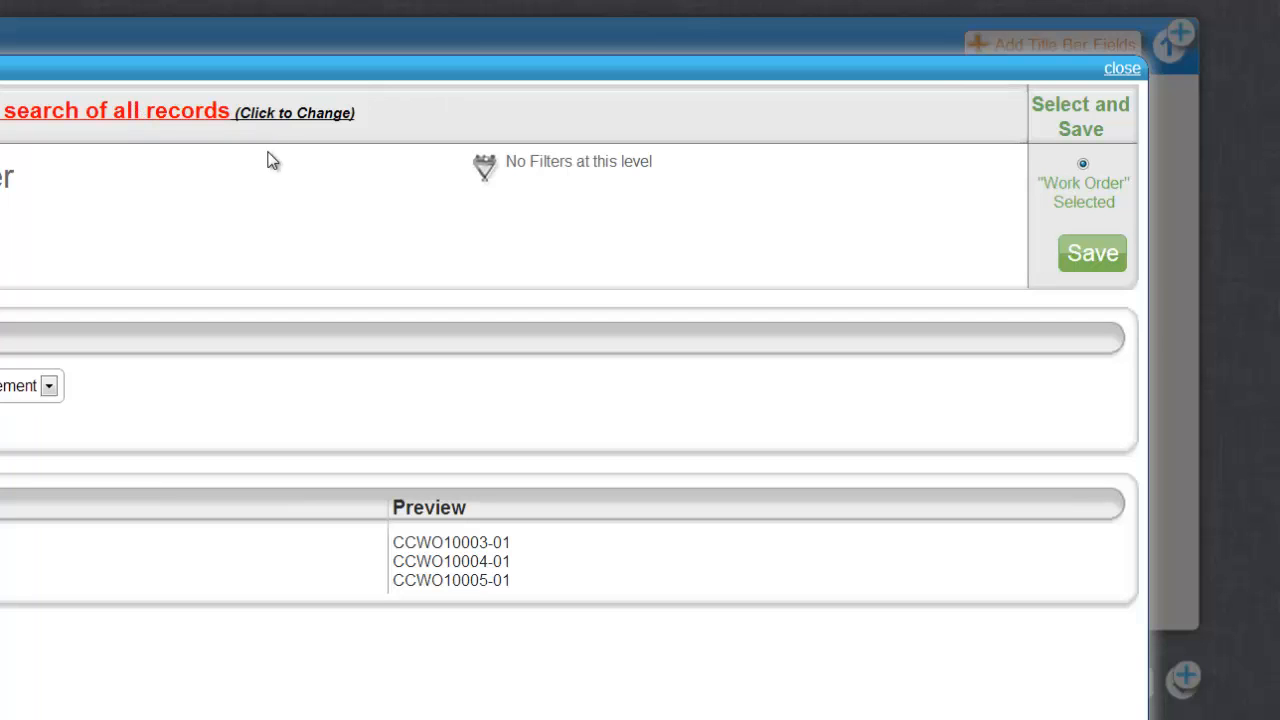
# Search from all records and add a filter on the Status field.
pyautogui.click(168, 120)
pyautogui.scroll(-5, 655, 505)
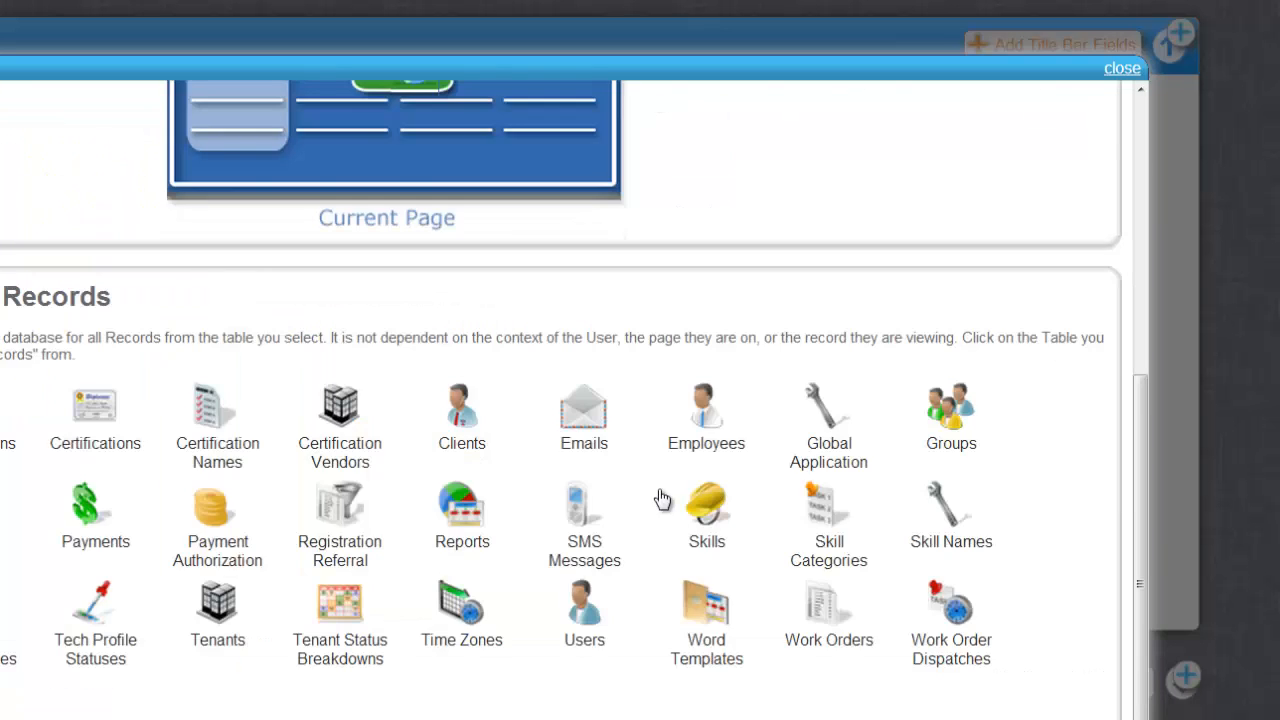
pyautogui.scroll(-1, 823, 651)
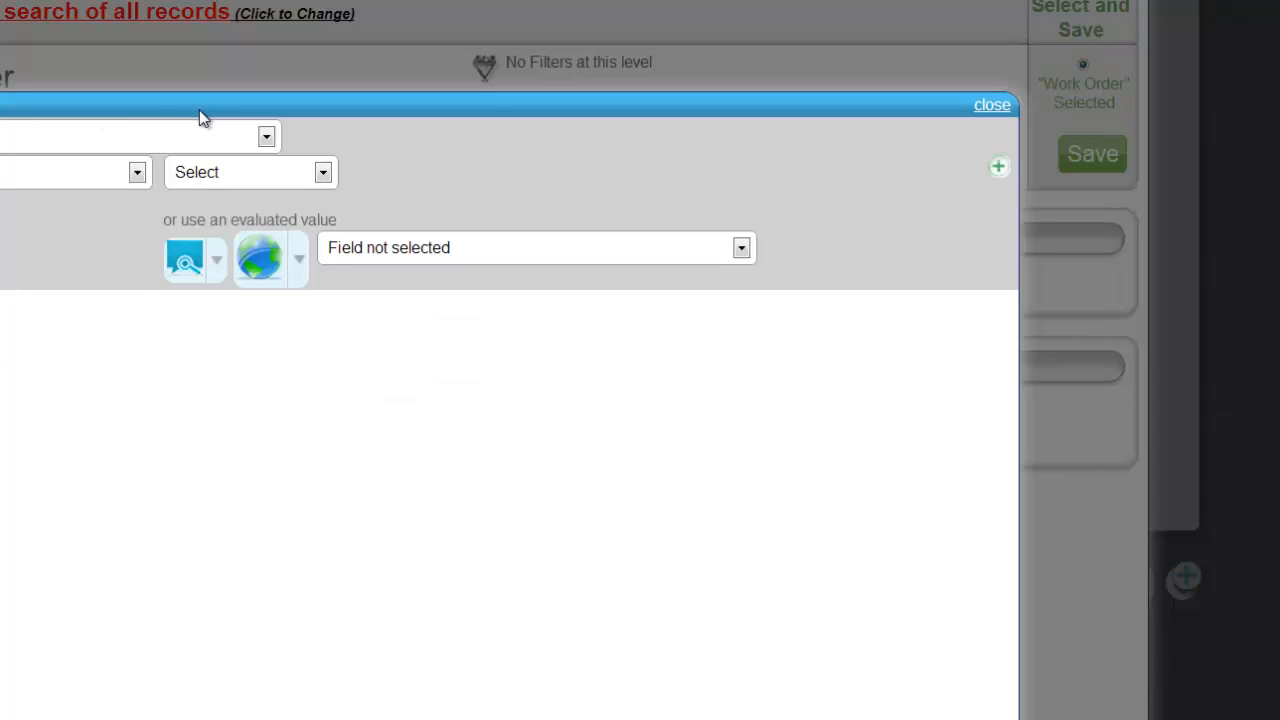
pyautogui.click(137, 137)
pyautogui.scroll(-15, 186, 284)
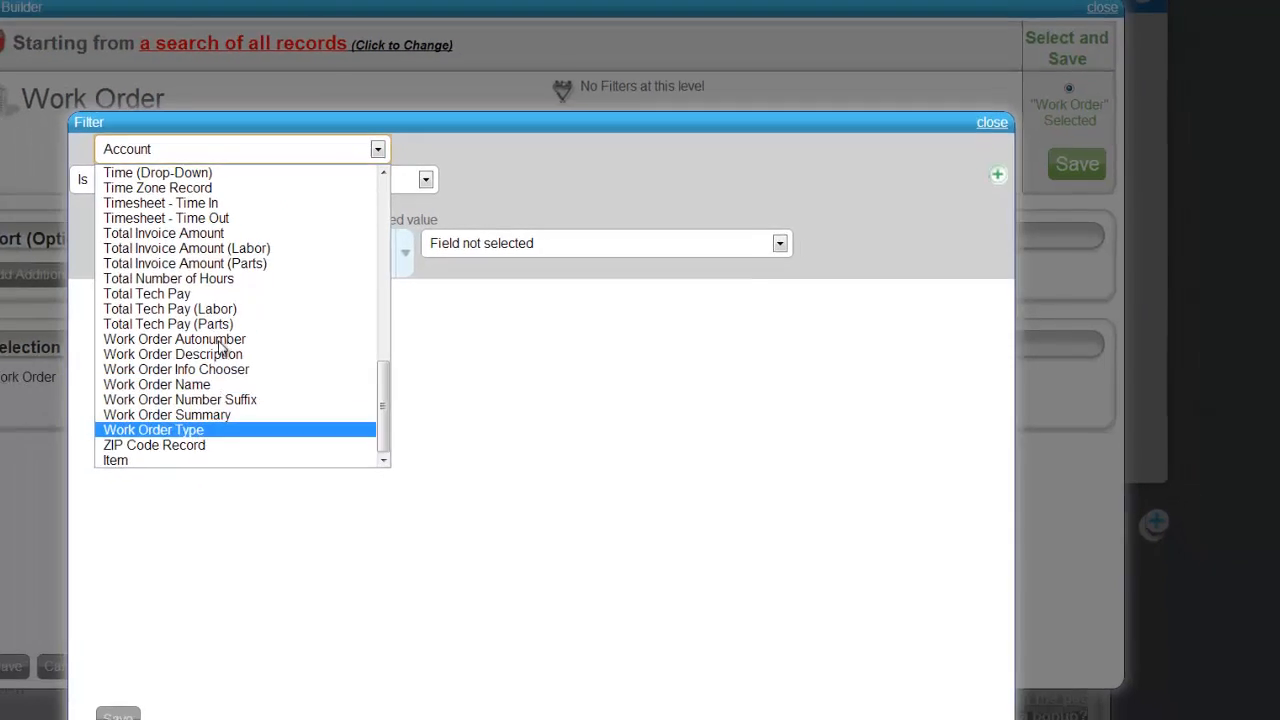
pyautogui.scroll(5, 92, 354)
pyautogui.click(378, 323)
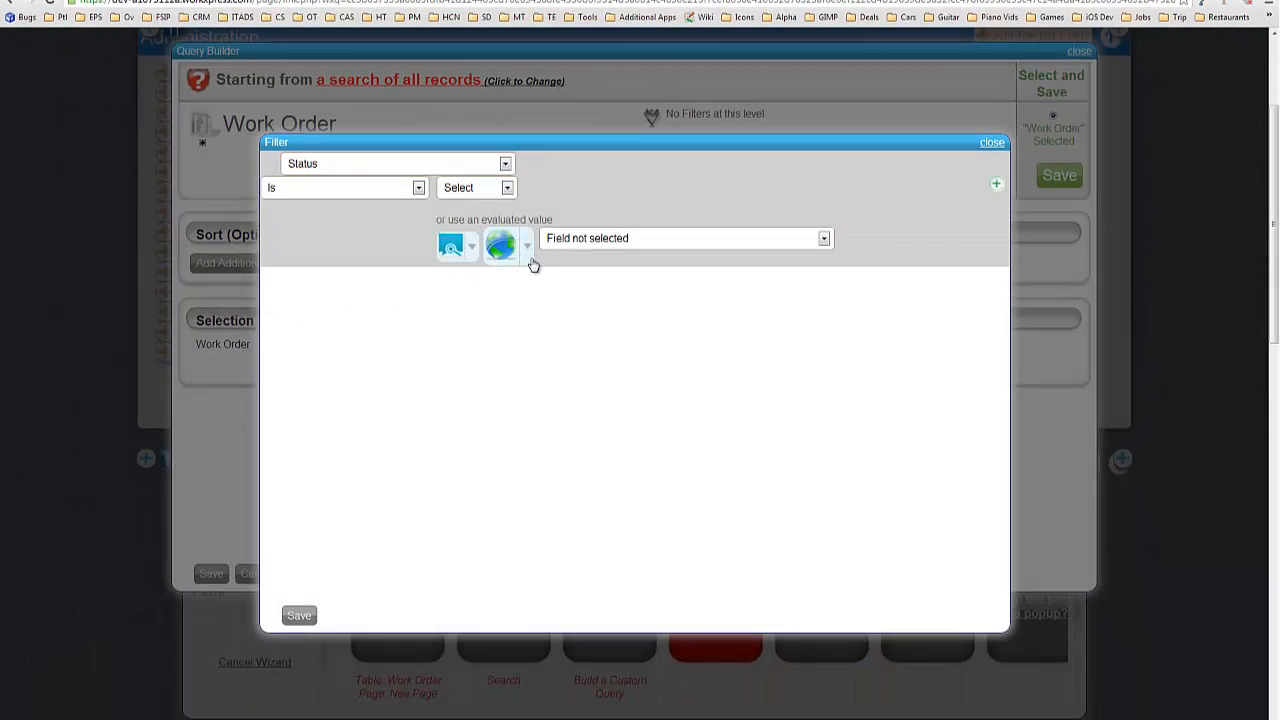
# Compare Status with the Global Application Settings 'Work Order Status - Work Done' WX Stored Value.
pyautogui.click(528, 250)
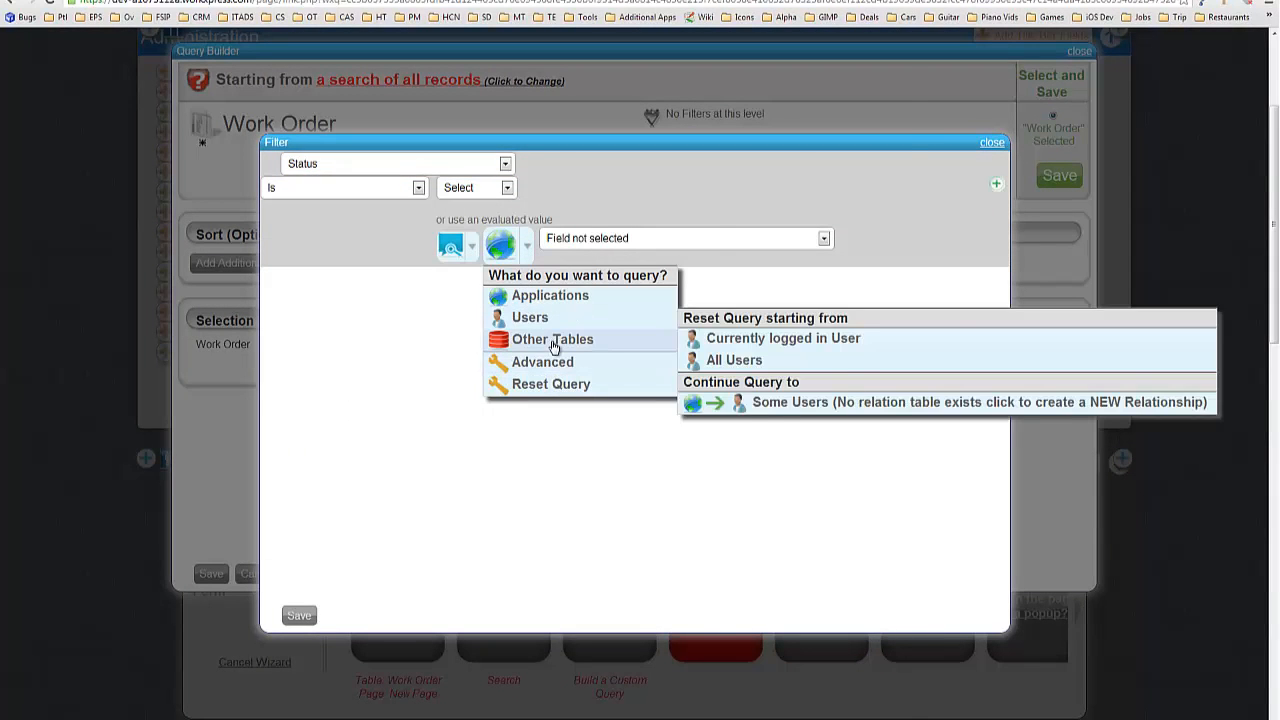
pyautogui.moveTo(555, 345)
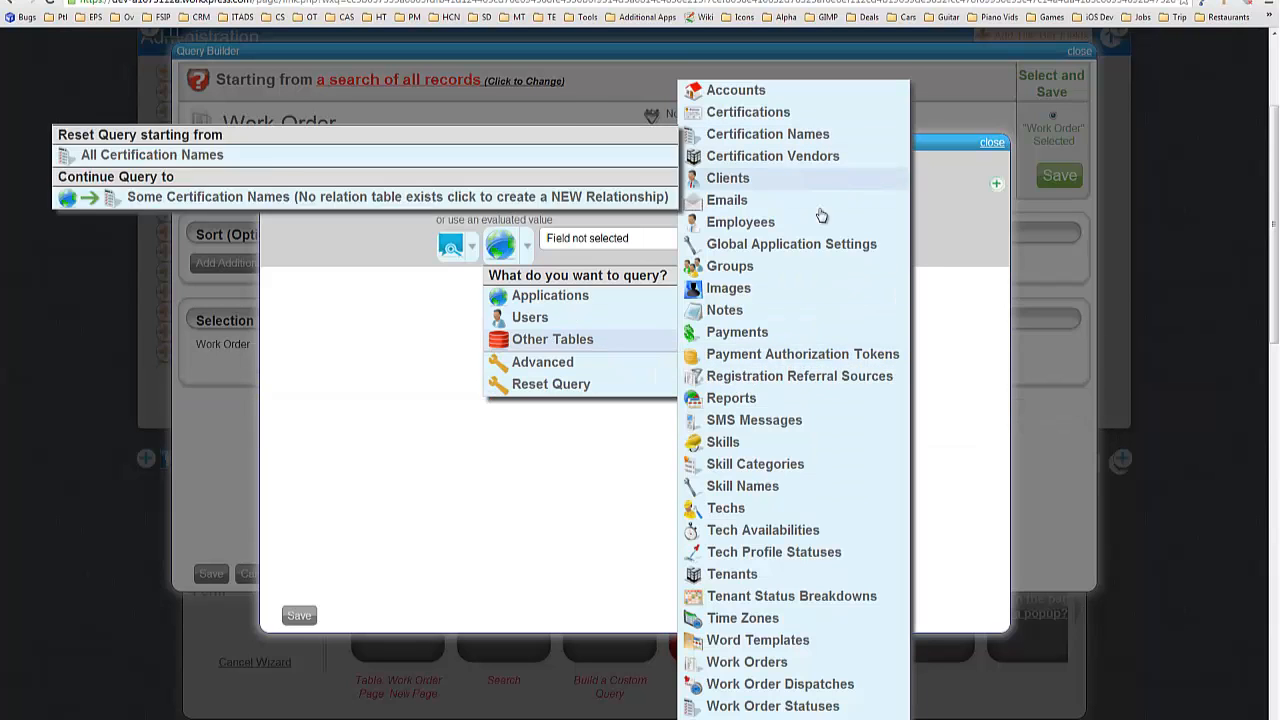
pyautogui.moveTo(694, 250)
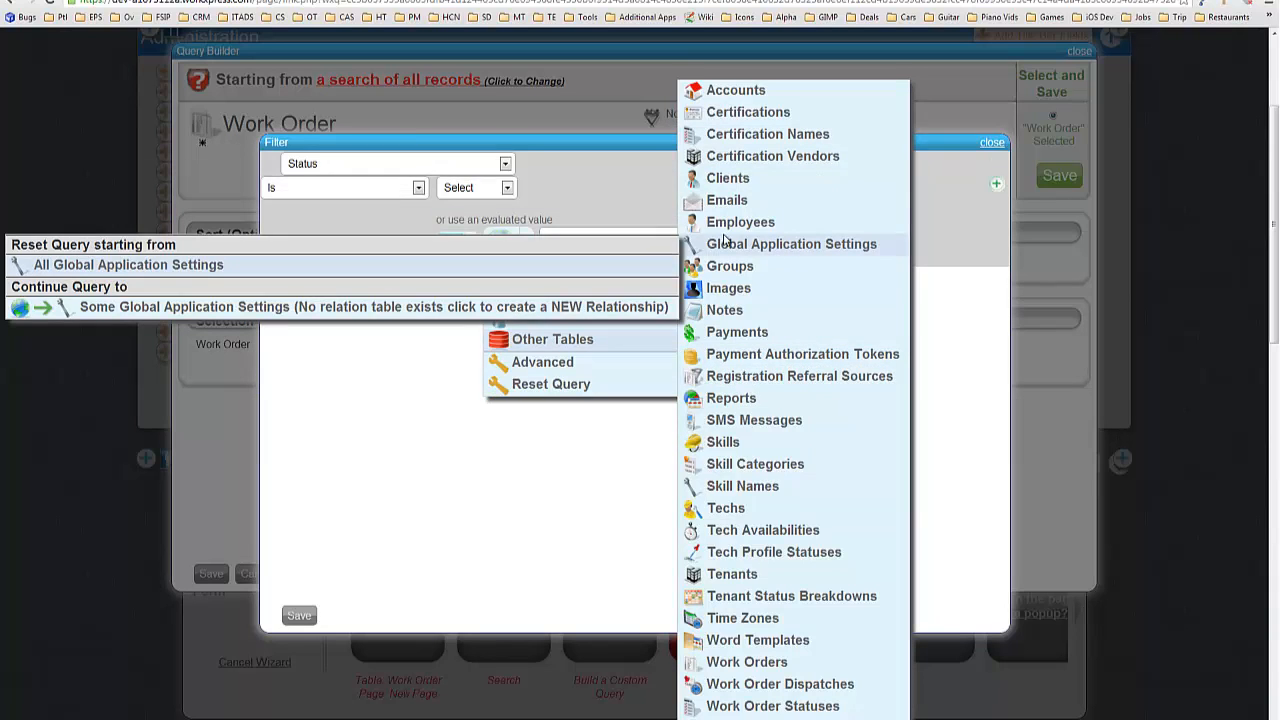
pyautogui.click(726, 243)
pyautogui.click(726, 240)
pyautogui.scroll(-10, 683, 290)
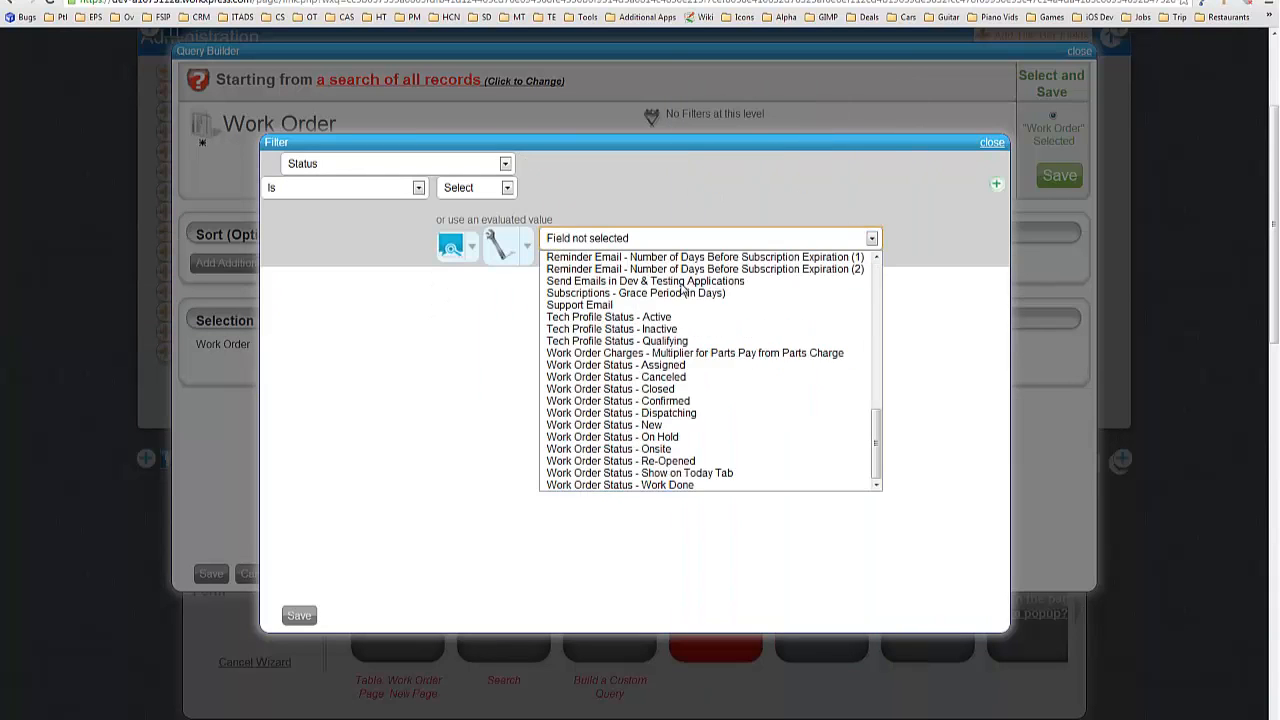
pyautogui.click(676, 485)
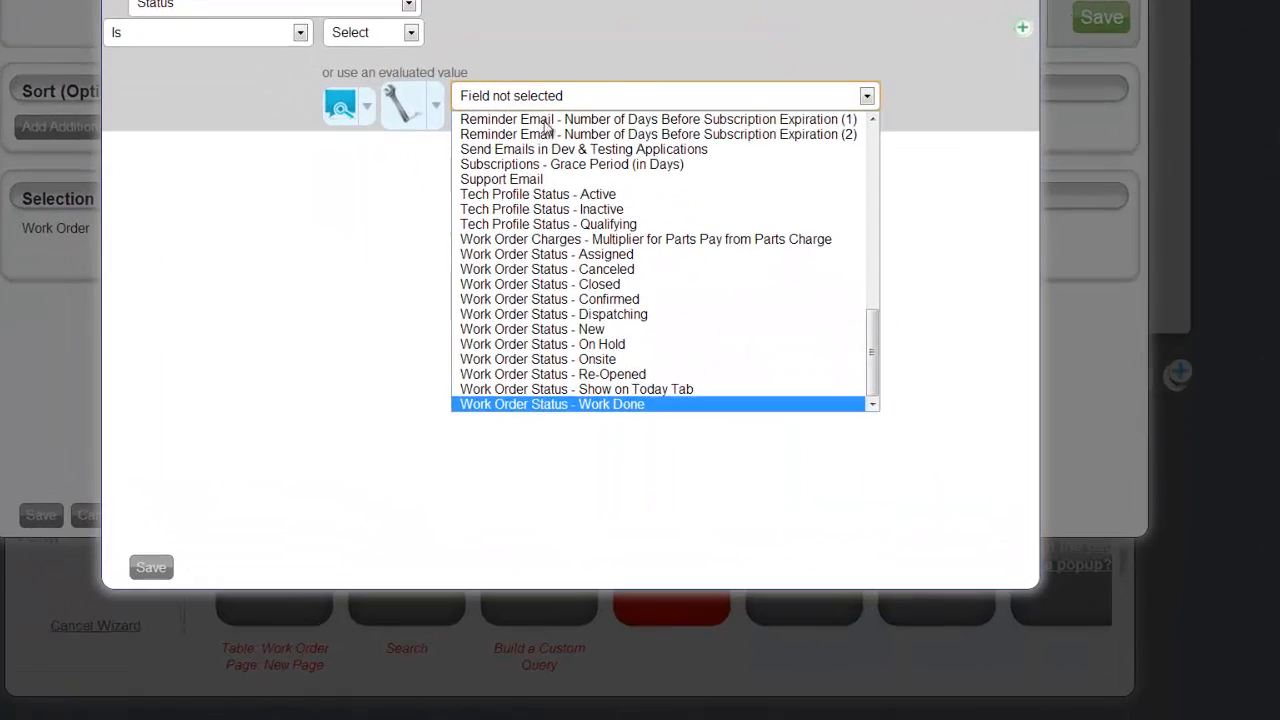
pyautogui.click(617, 264)
pyautogui.click(593, 297)
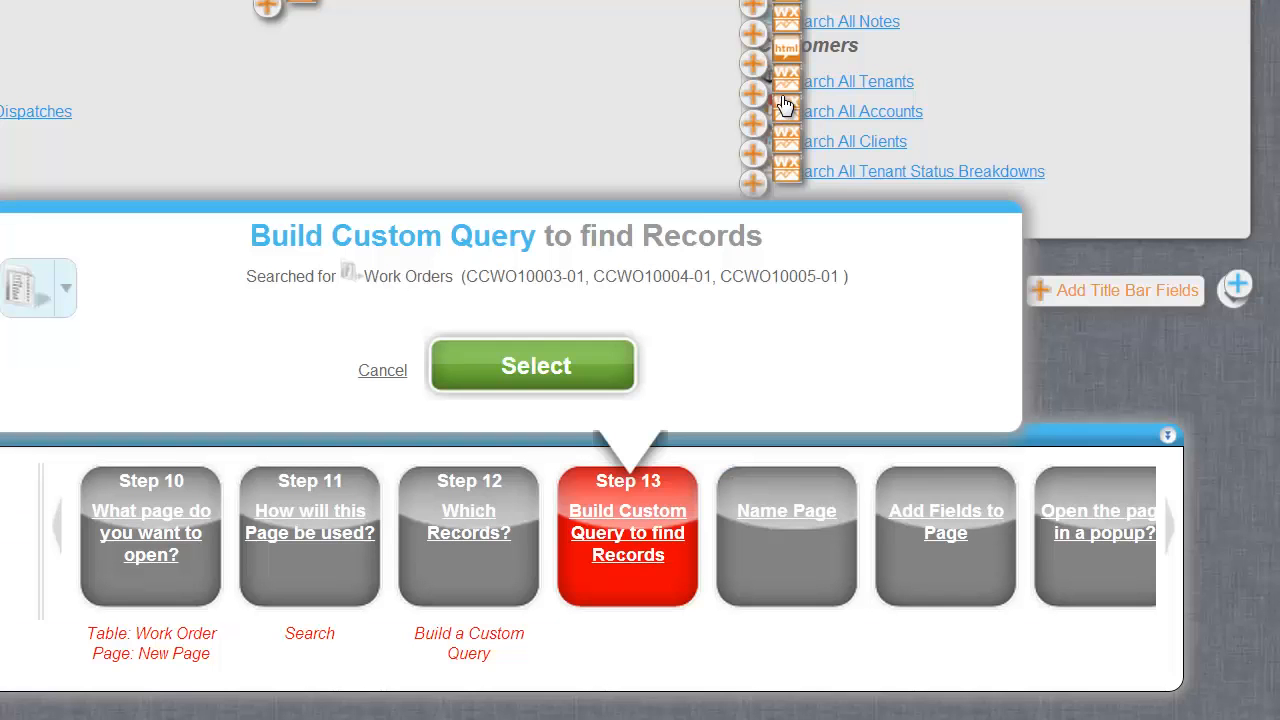
# Confirm the query and enter the page name 'Work Orders Needing Completion Report Review'.
pyautogui.click(536, 370)
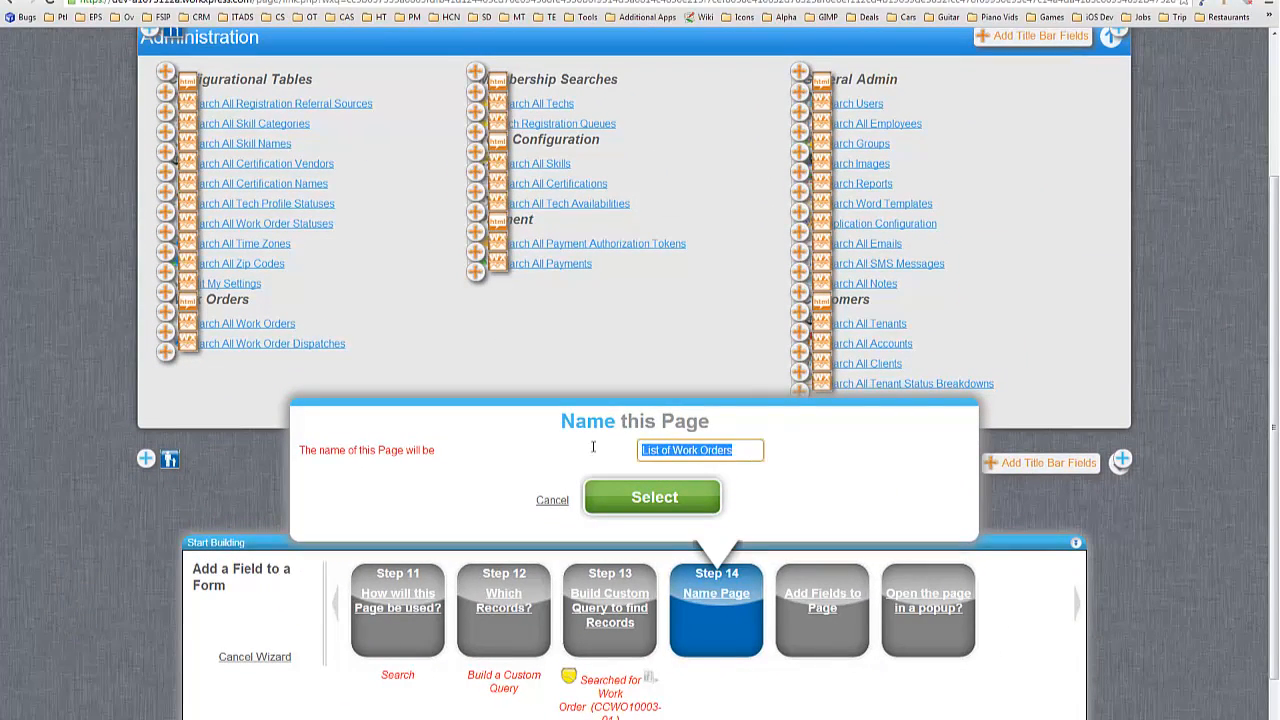
pyautogui.write('W')
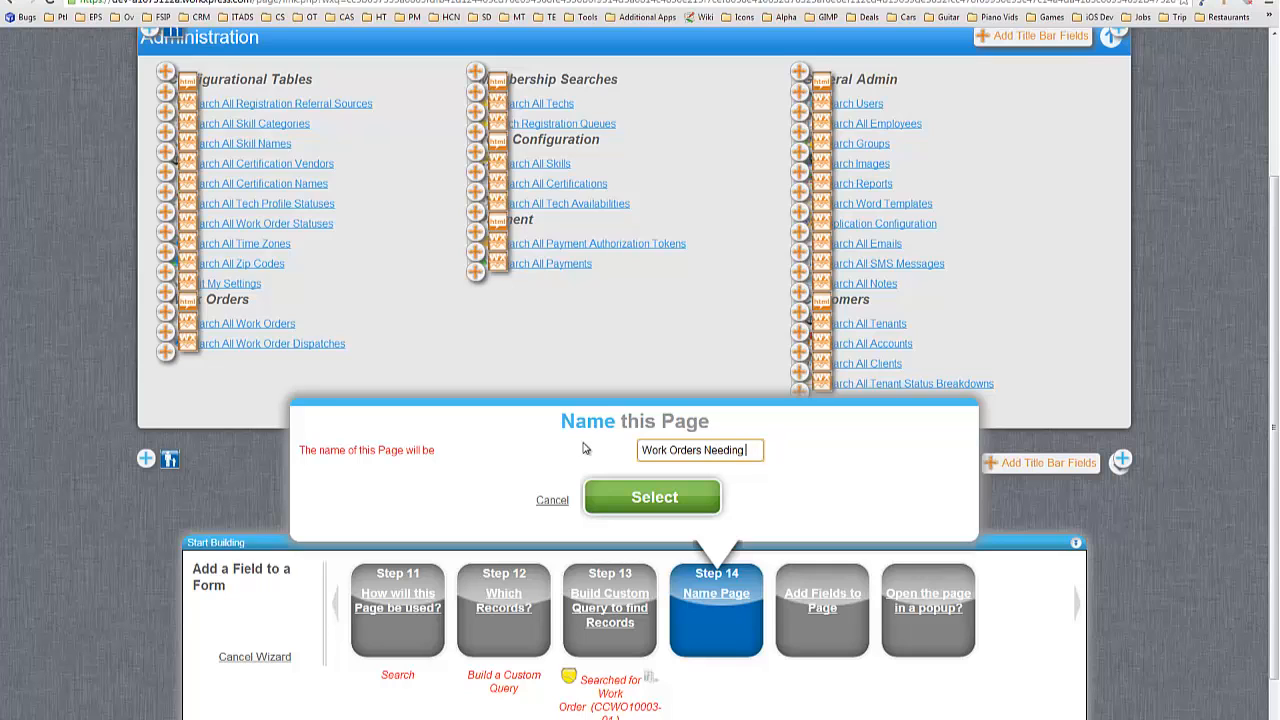
pyautogui.write('ompletion')
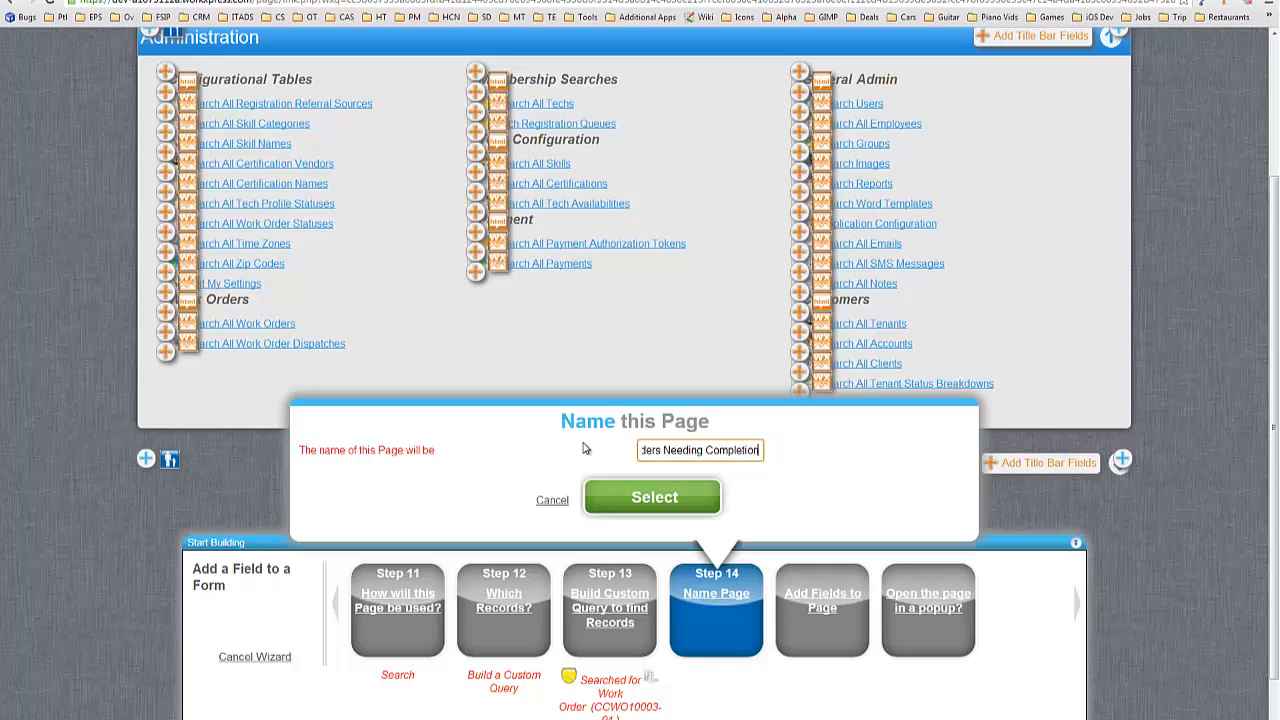
pyautogui.write(' Report Review')
pyautogui.press('Return')
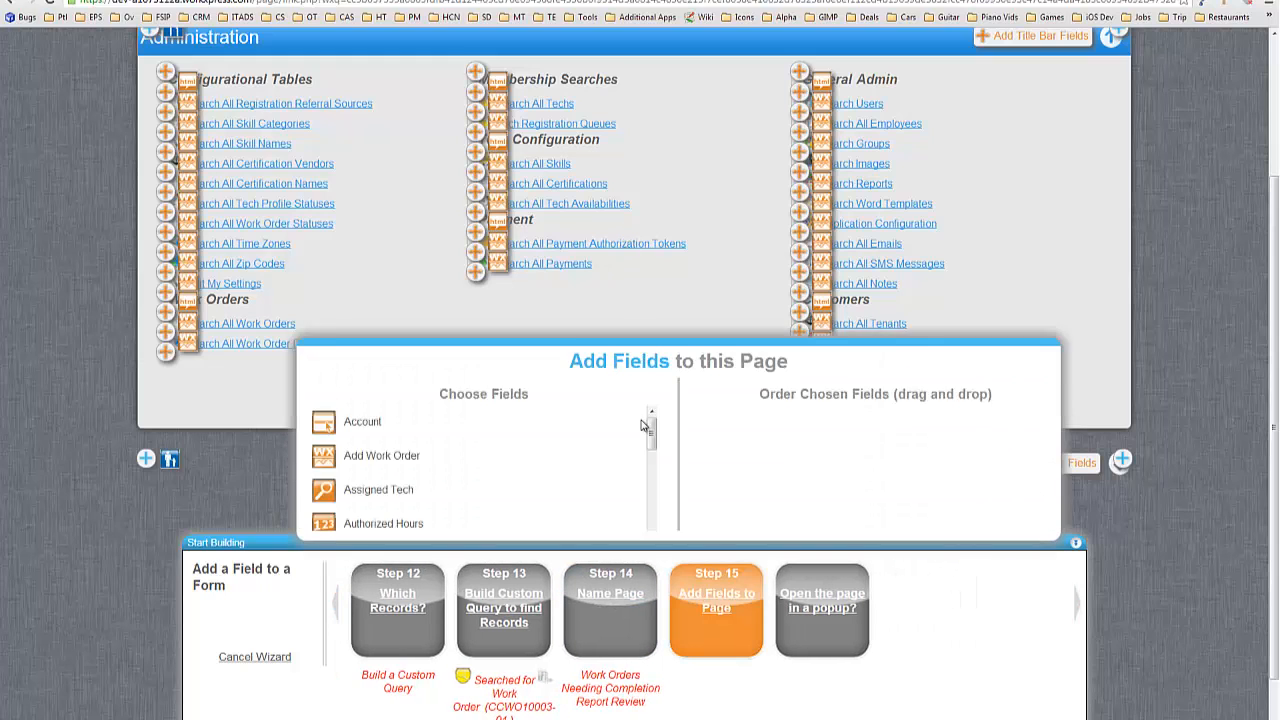
# Add View a Work Order, Total Tech Pay (Parts), Account and Client to the review page, then finish the link field.
pyautogui.moveTo(607, 181); pyautogui.dragTo(612, 489)
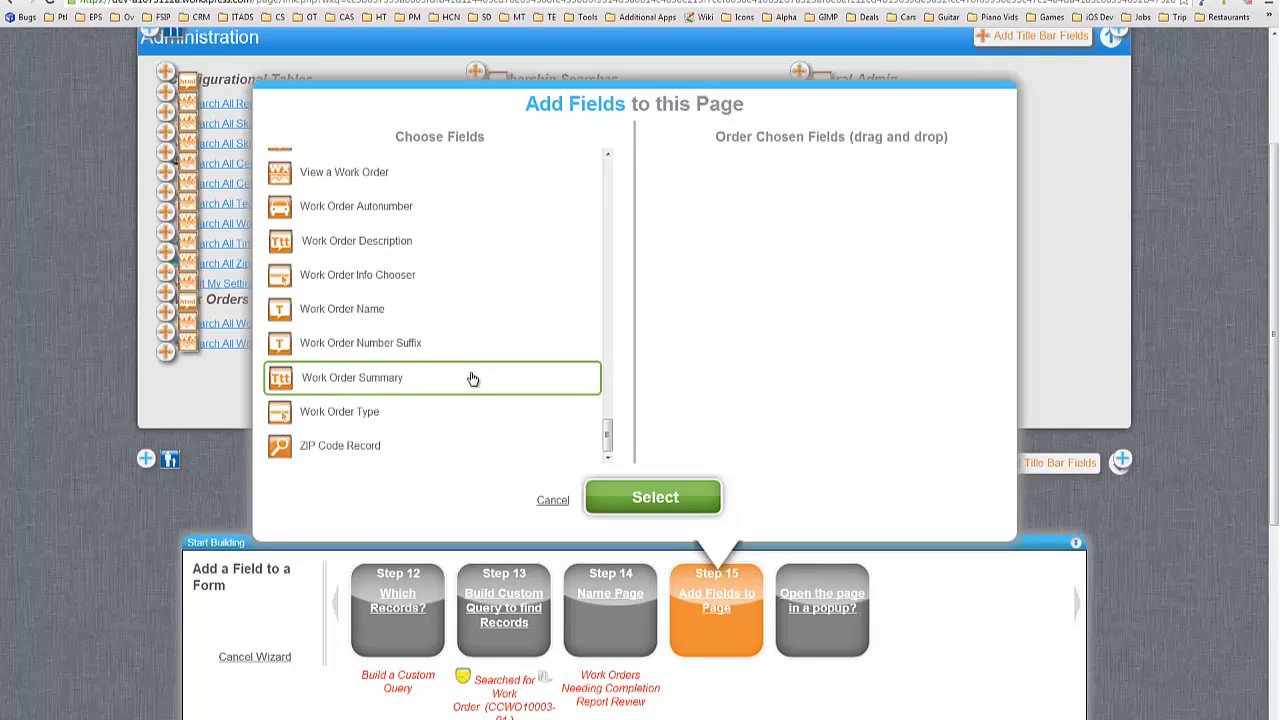
pyautogui.scroll(1, 473, 383)
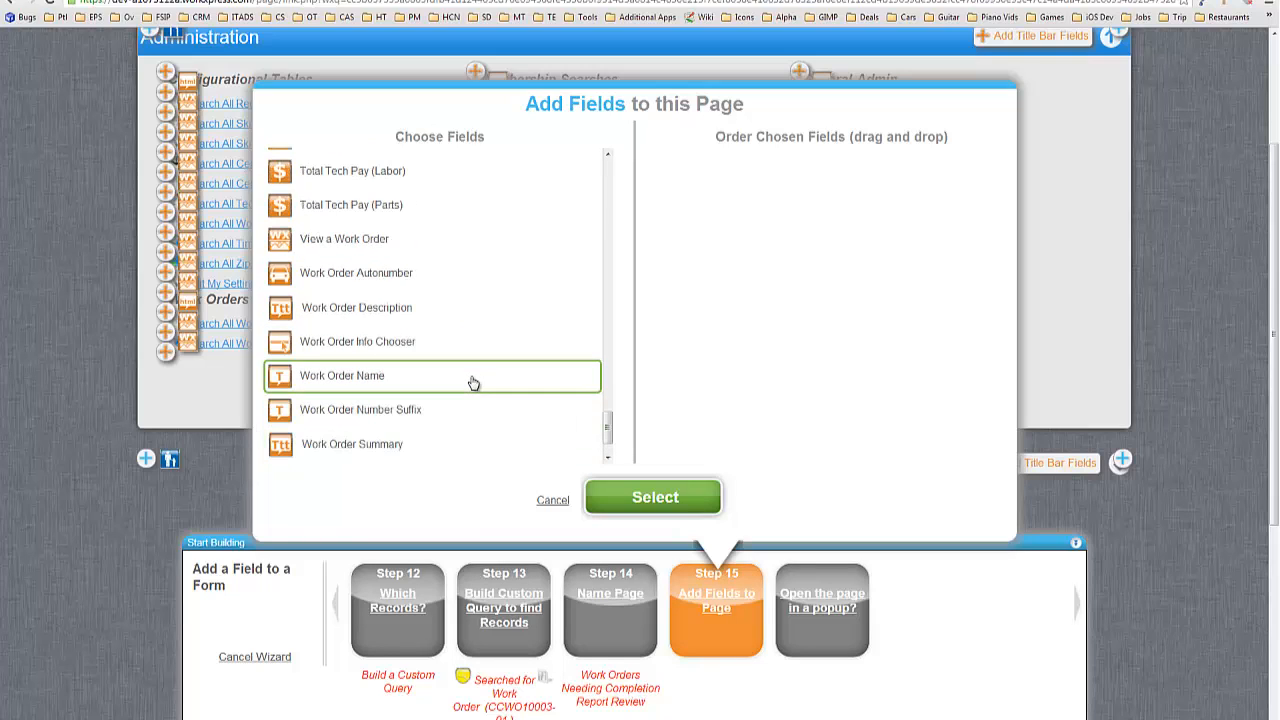
pyautogui.click(353, 252)
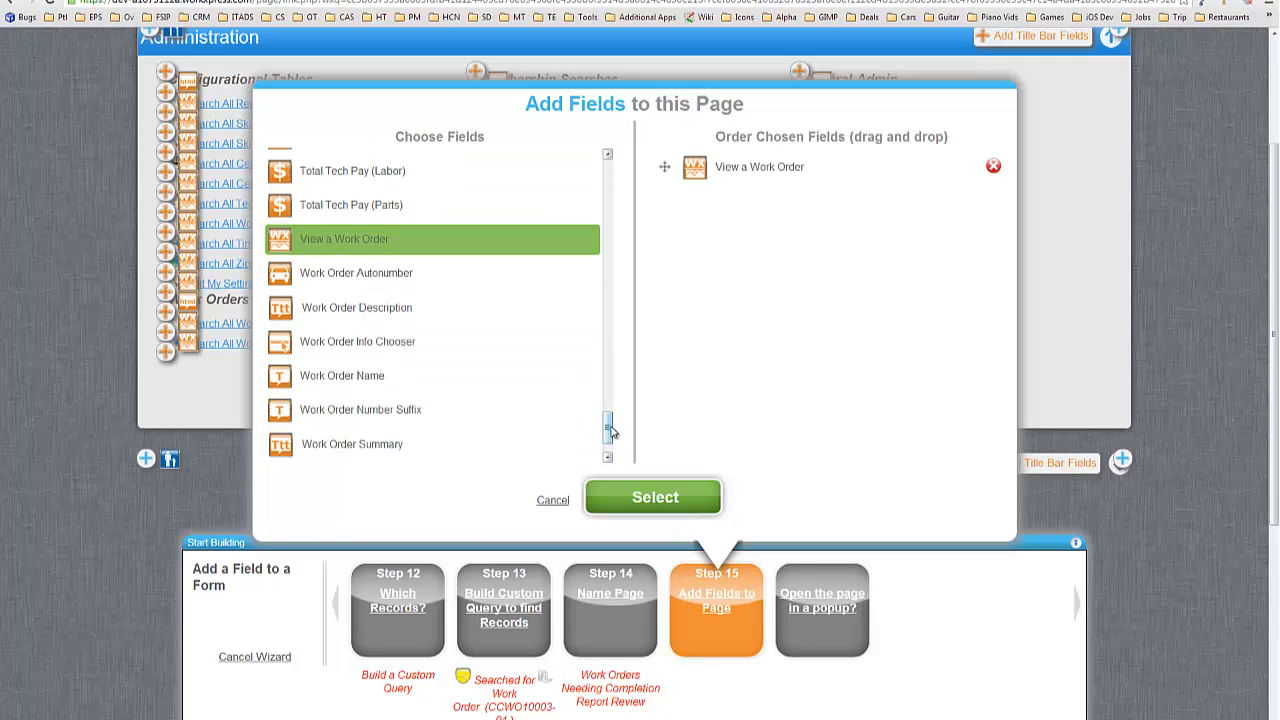
pyautogui.scroll(1, 610, 424)
pyautogui.click(426, 277)
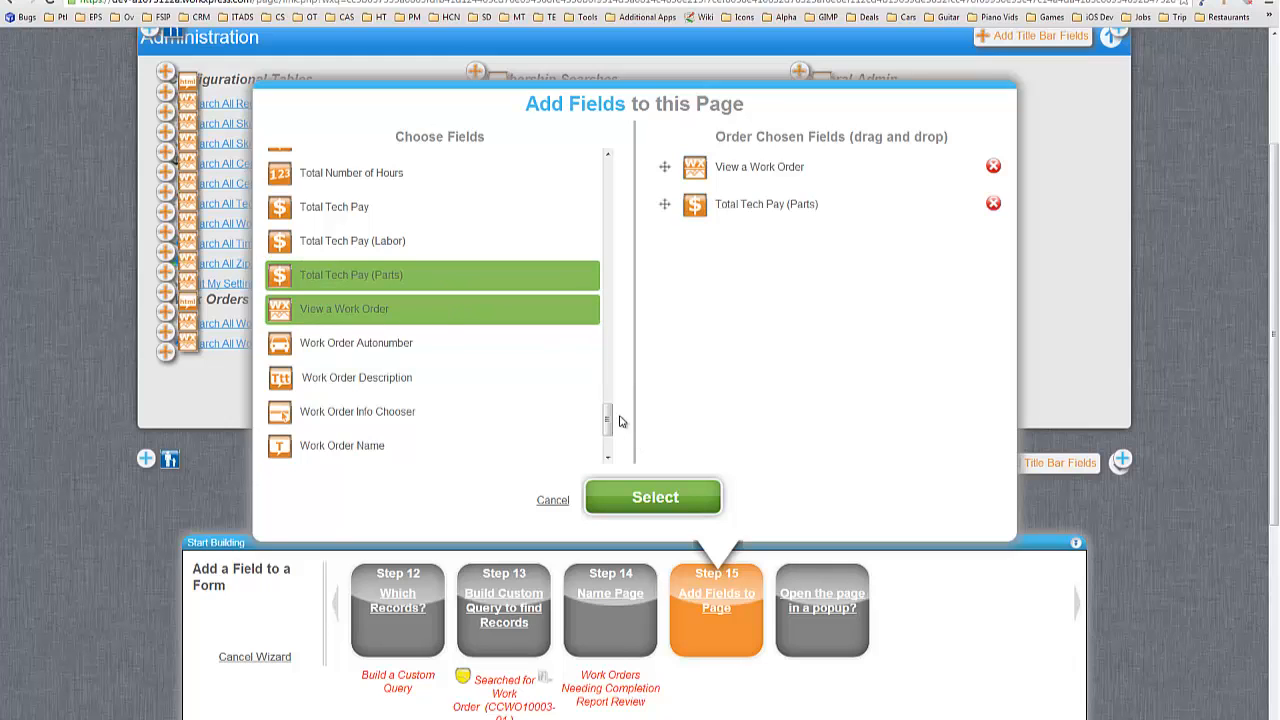
pyautogui.moveTo(608, 420); pyautogui.dragTo(601, 194)
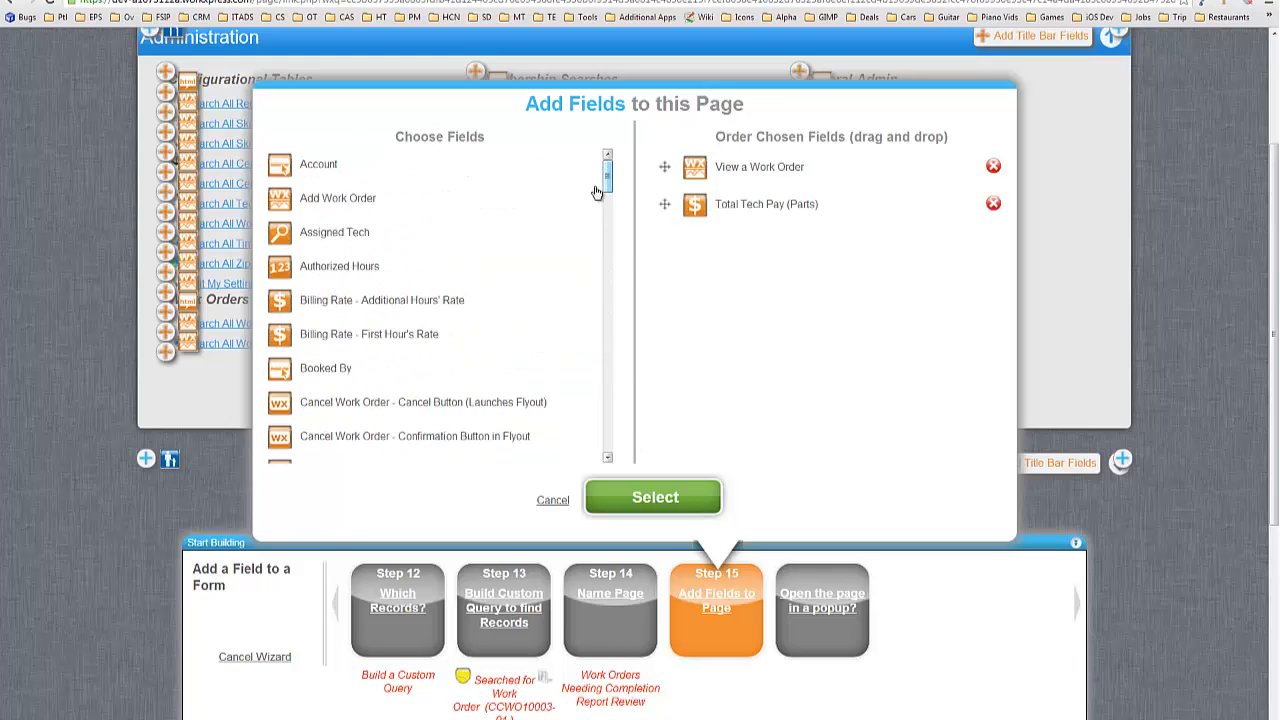
pyautogui.click(314, 172)
pyautogui.scroll(-2, 486, 249)
pyautogui.click(347, 376)
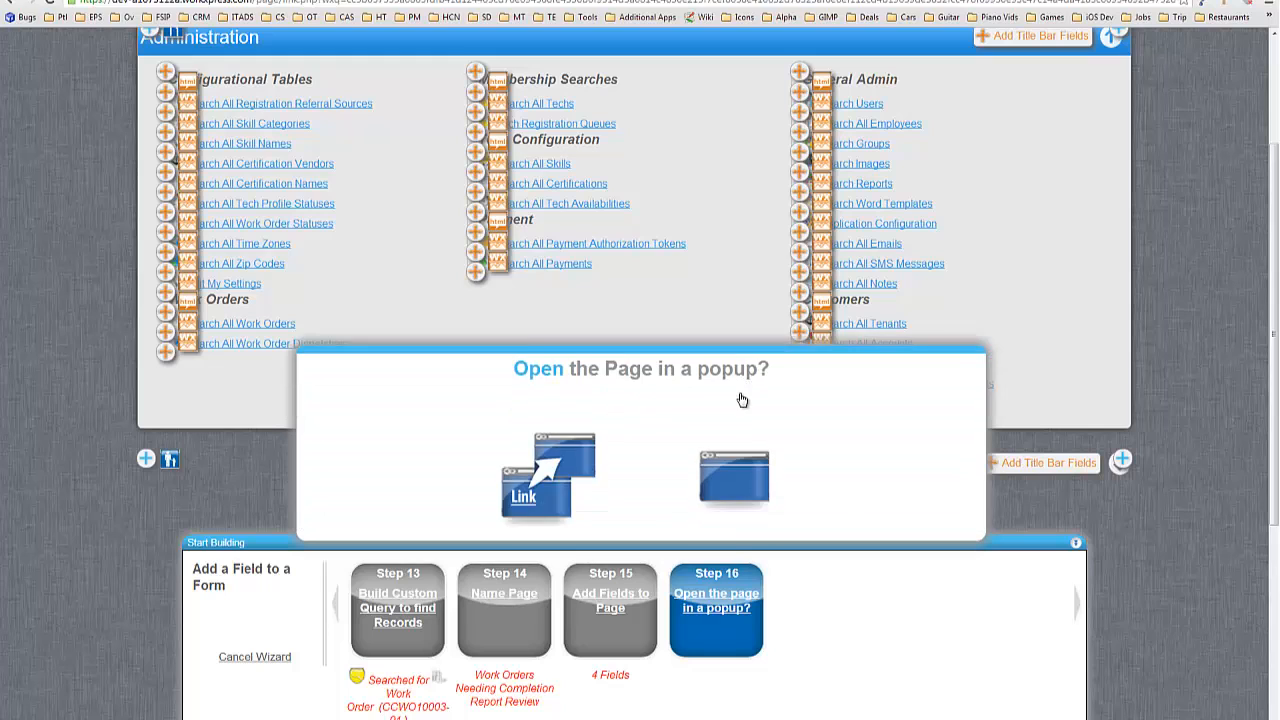
pyautogui.click(638, 511)
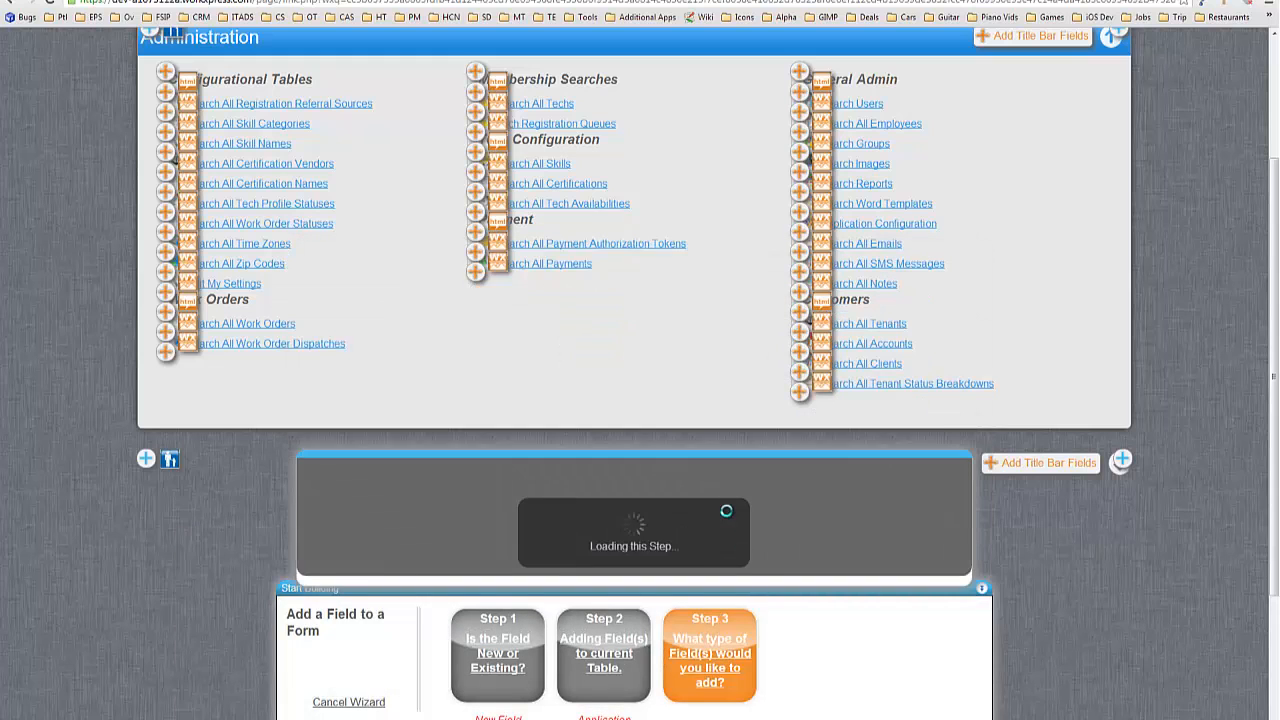
pyautogui.click(639, 546)
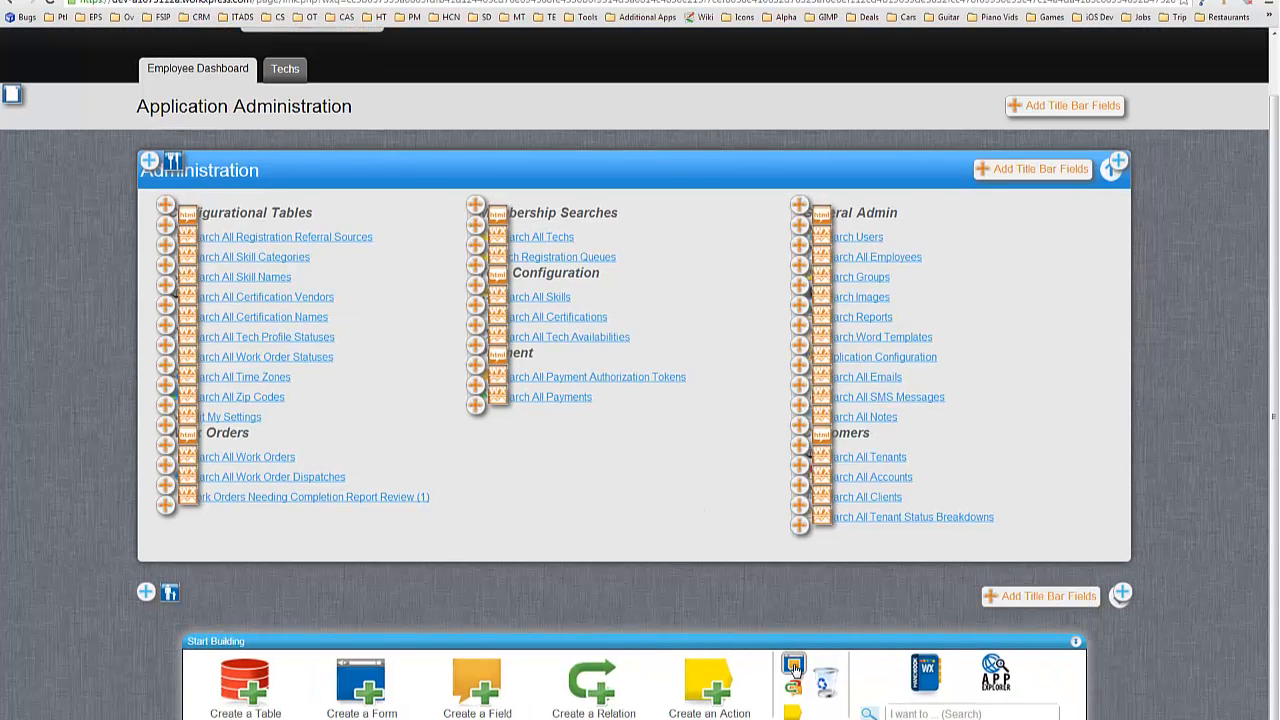
# Leave design mode, open the review page listing CCWO10003-01, then turn design mode back on.
pyautogui.click(793, 666)
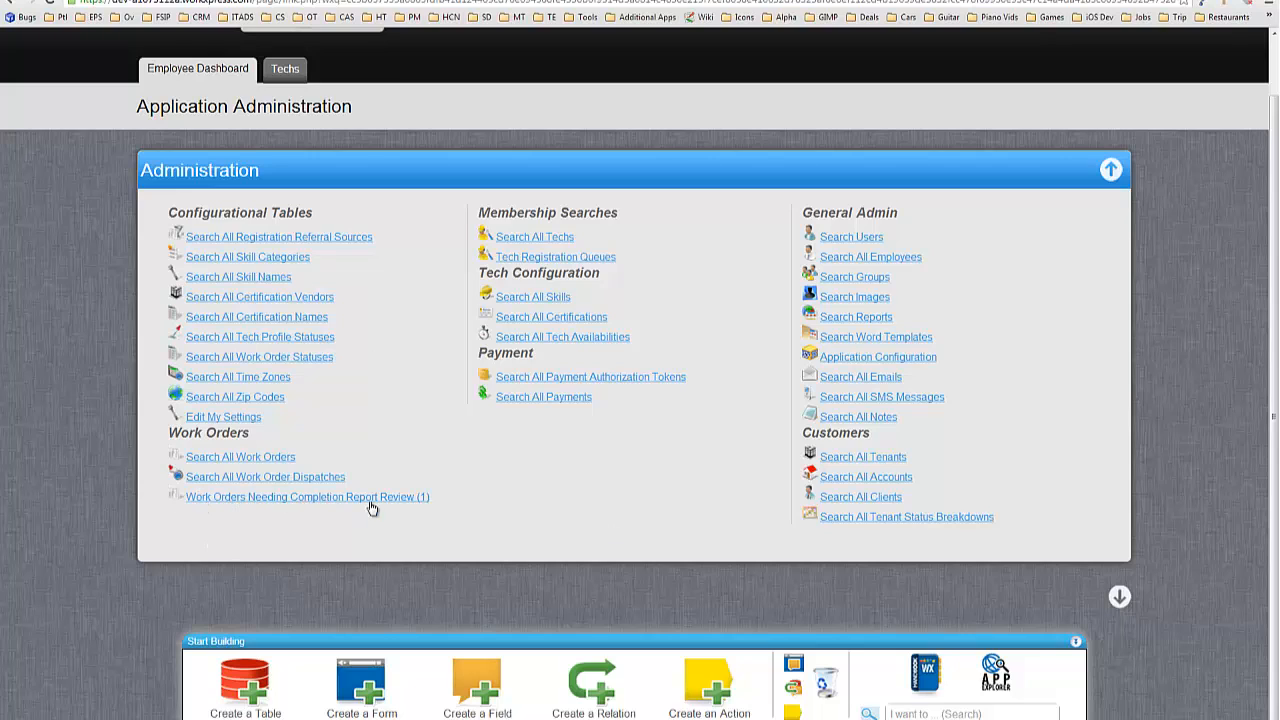
pyautogui.click(421, 507)
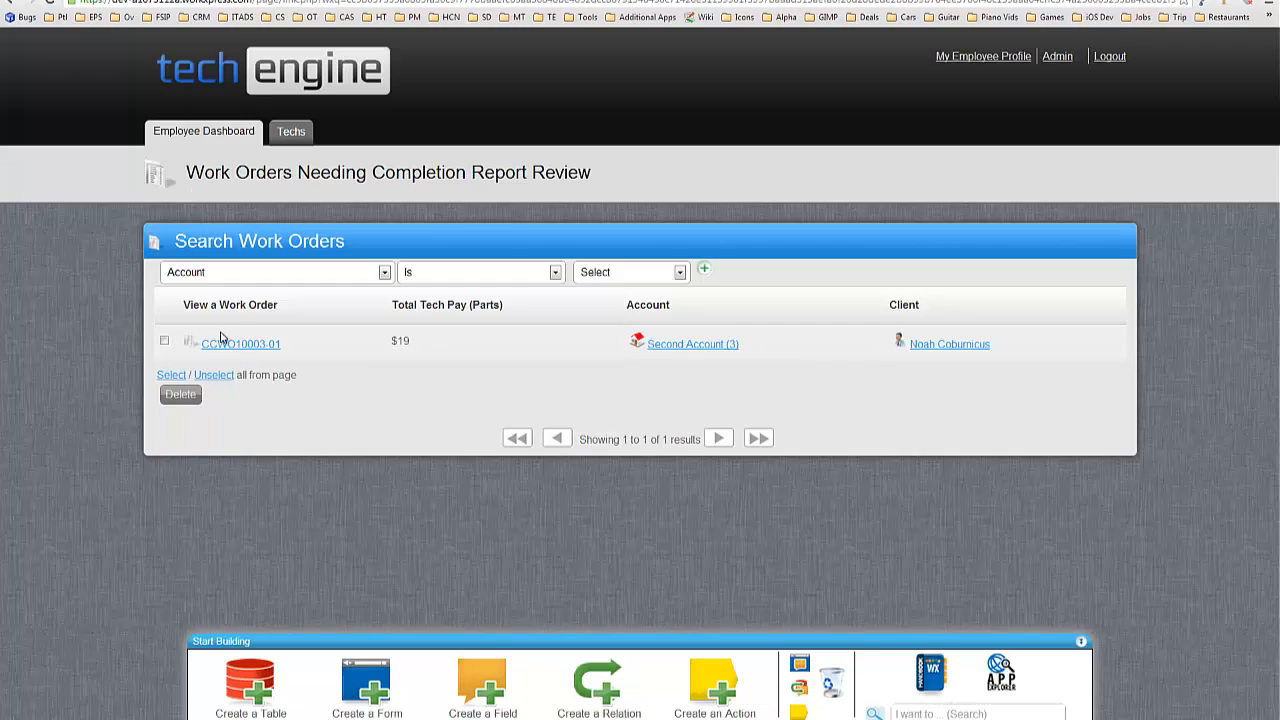
pyautogui.click(800, 664)
# Create a new Link field named View Completion Report on the Work Order table.
pyautogui.click(1121, 311)
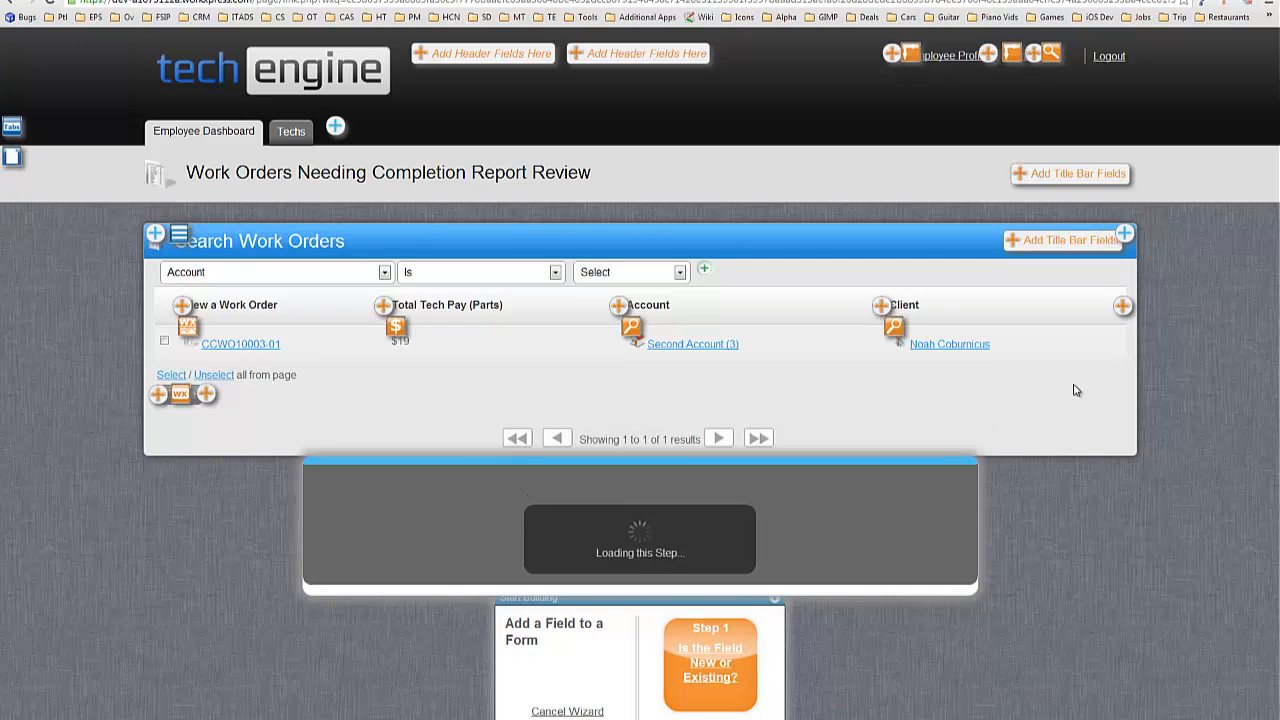
pyautogui.click(712, 400)
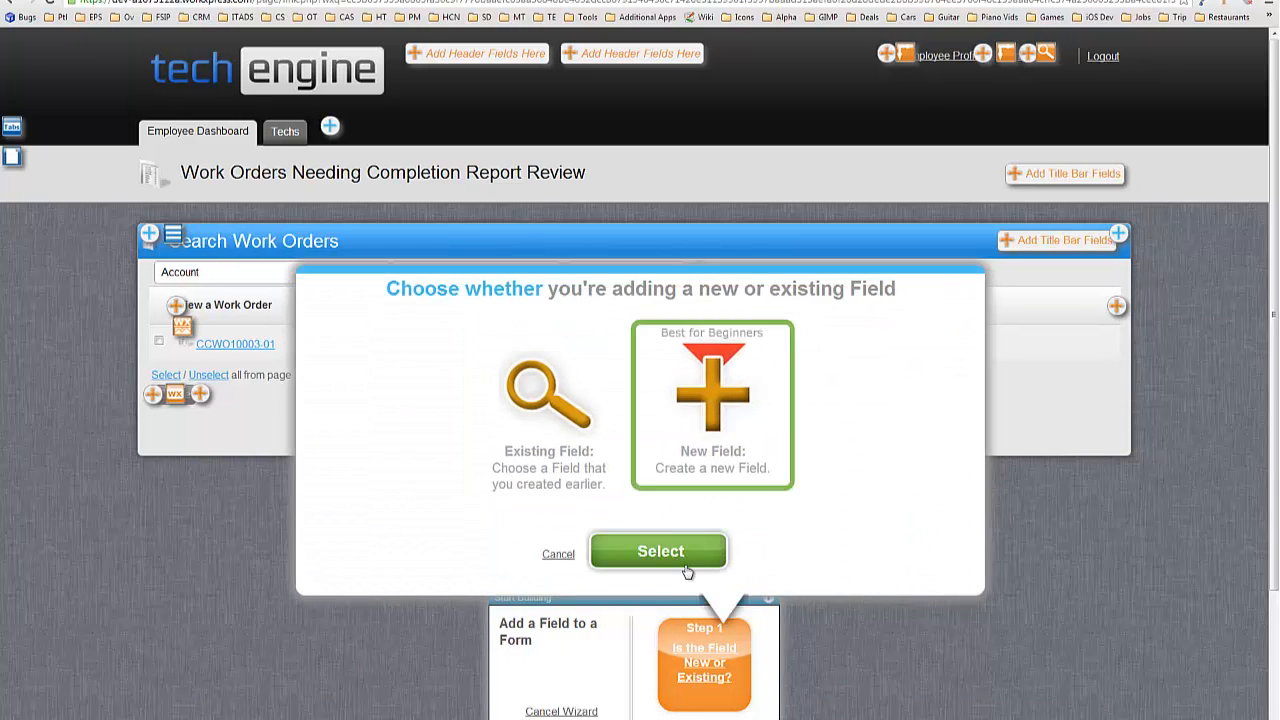
pyautogui.click(685, 555)
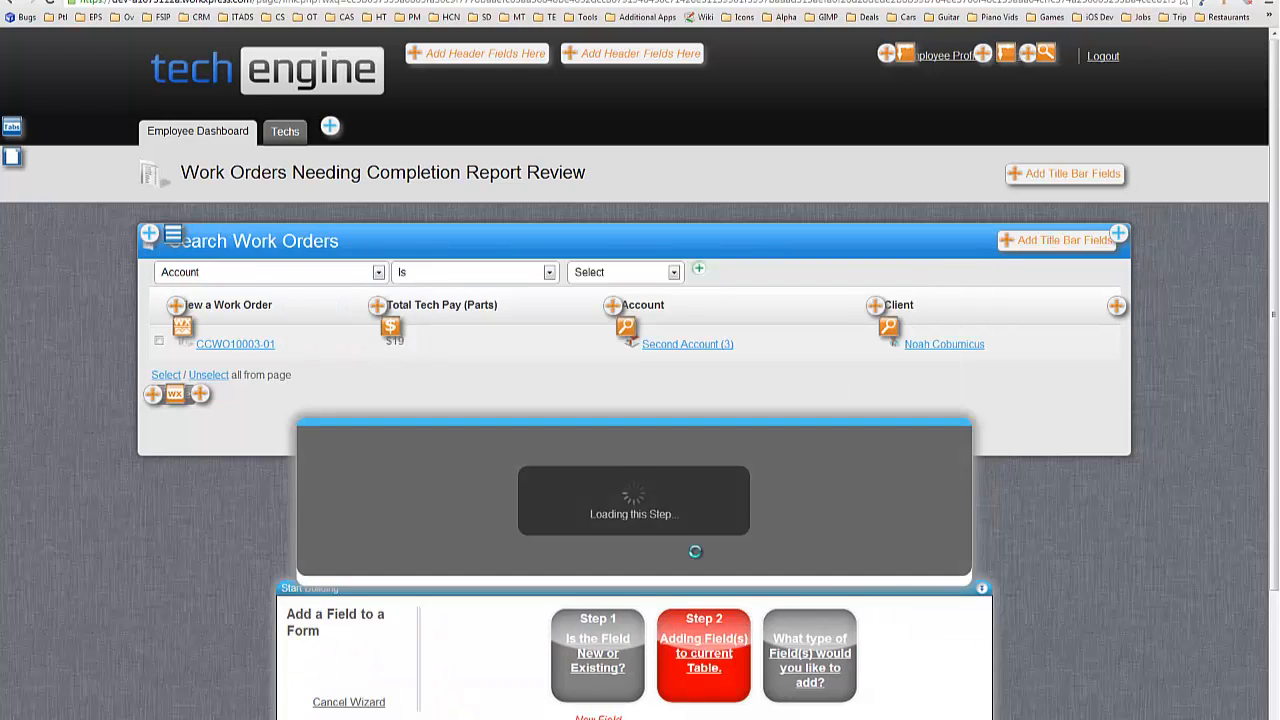
pyautogui.click(654, 545)
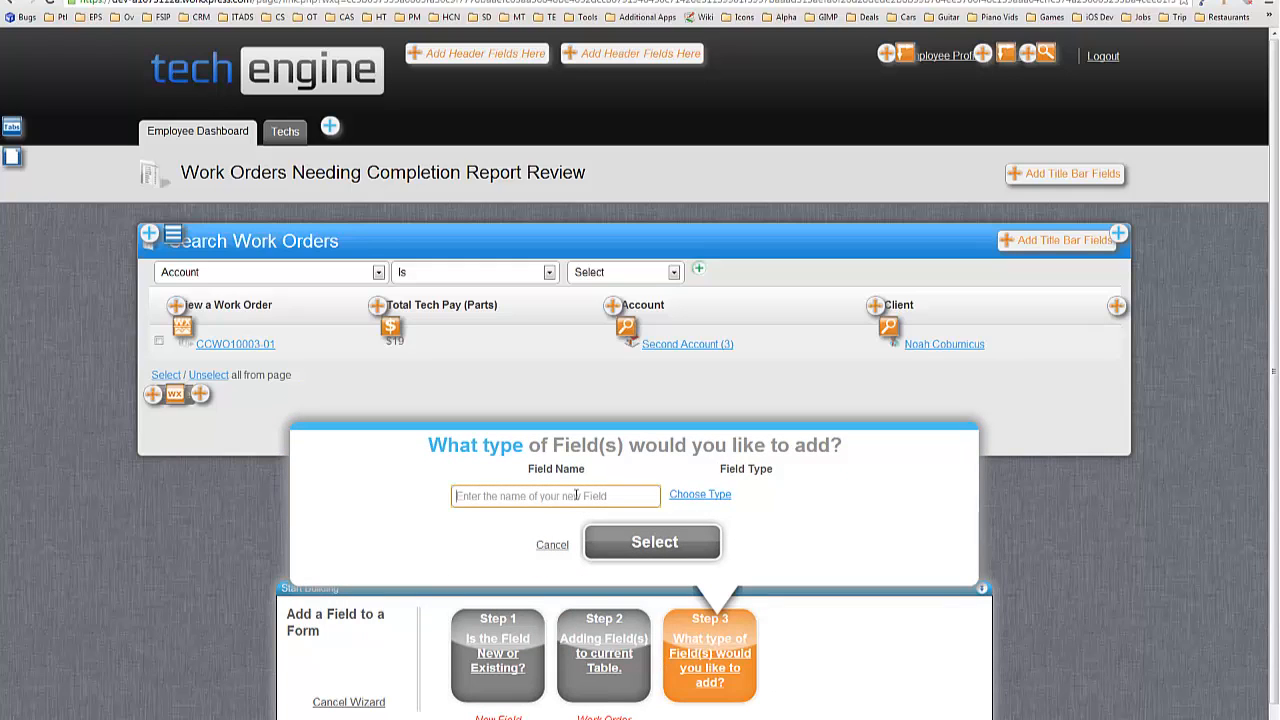
pyautogui.write('View Completion Report')
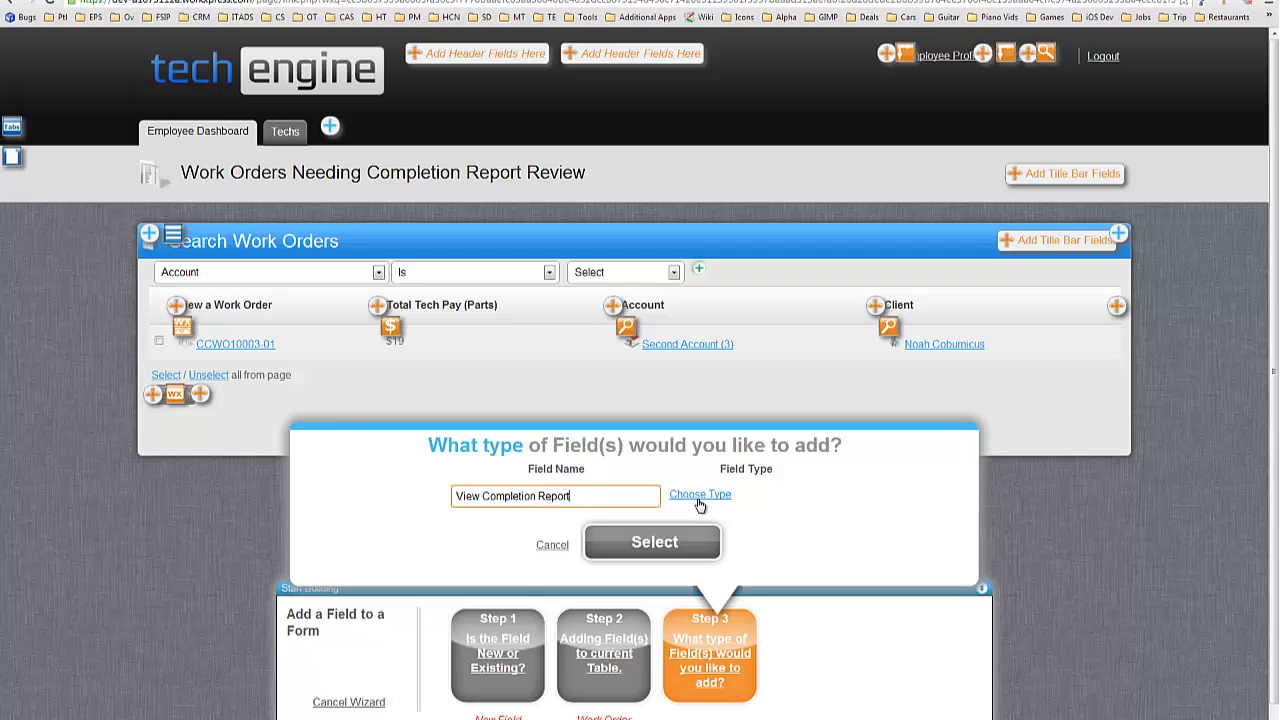
pyautogui.click(700, 495)
pyautogui.scroll(-3, 575, 371)
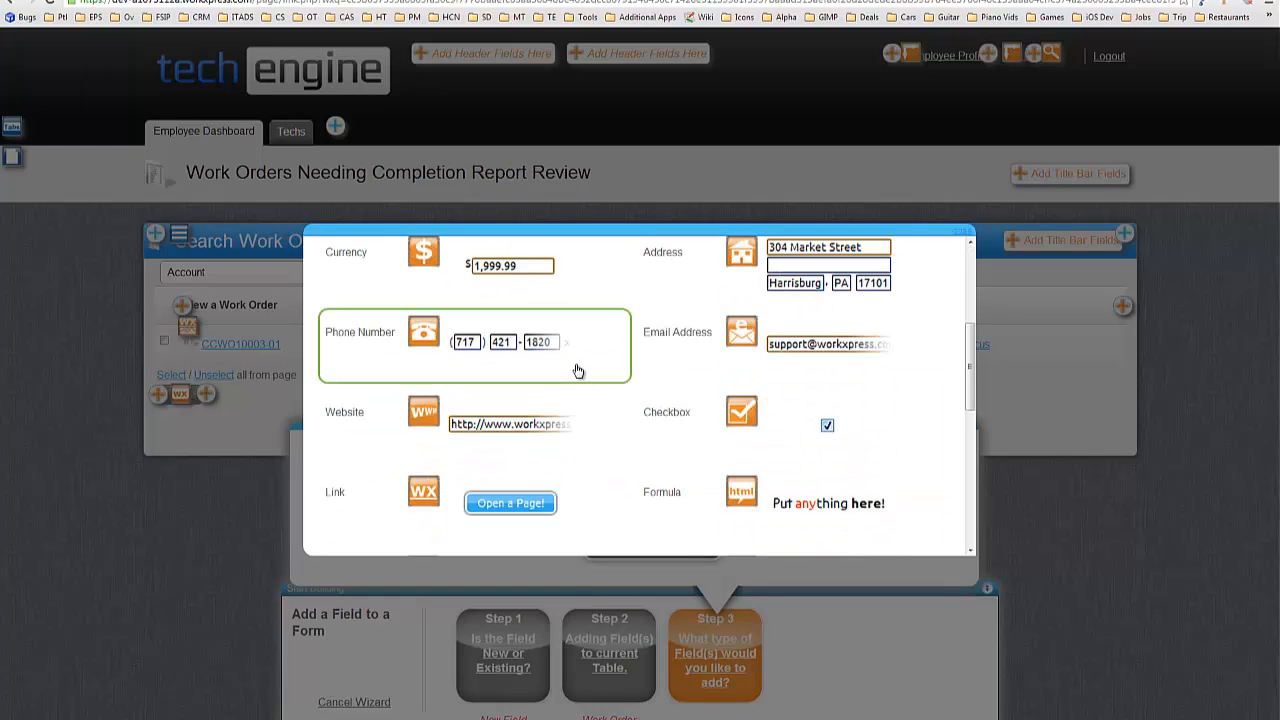
pyautogui.click(483, 497)
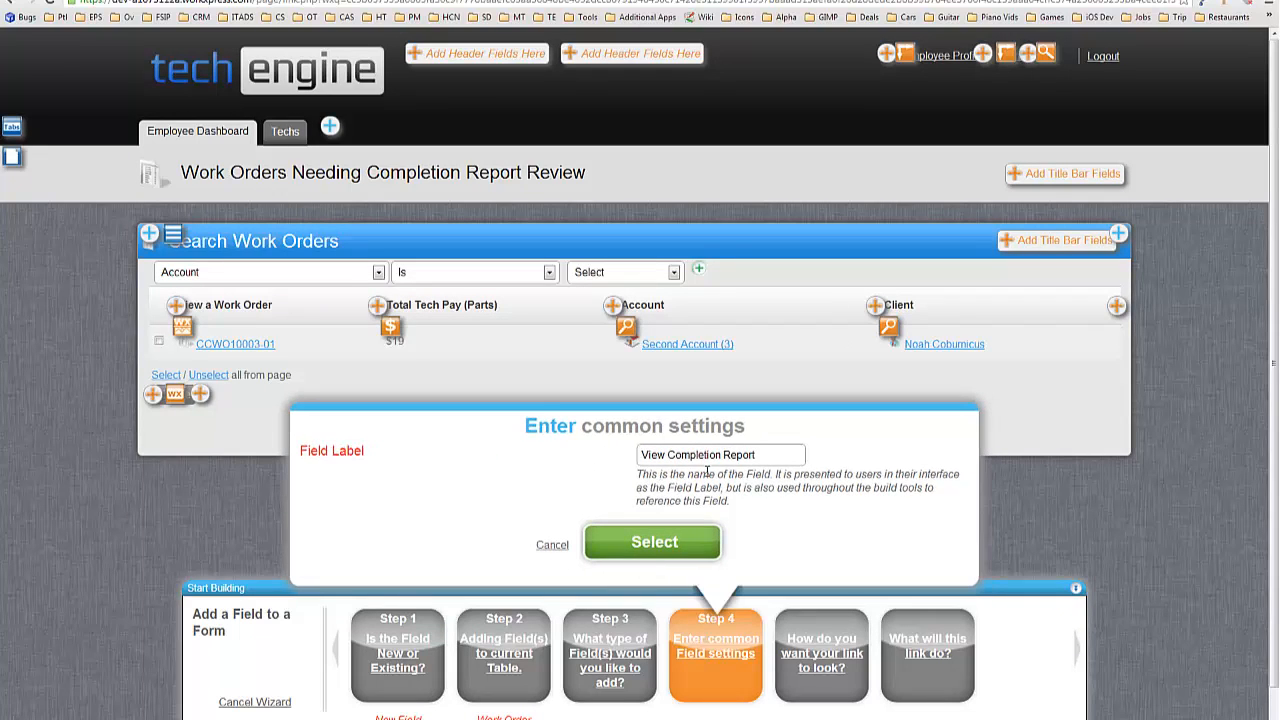
# Style the link as an HTML button reading 'View Completion Report' that opens a page.
pyautogui.click(656, 546)
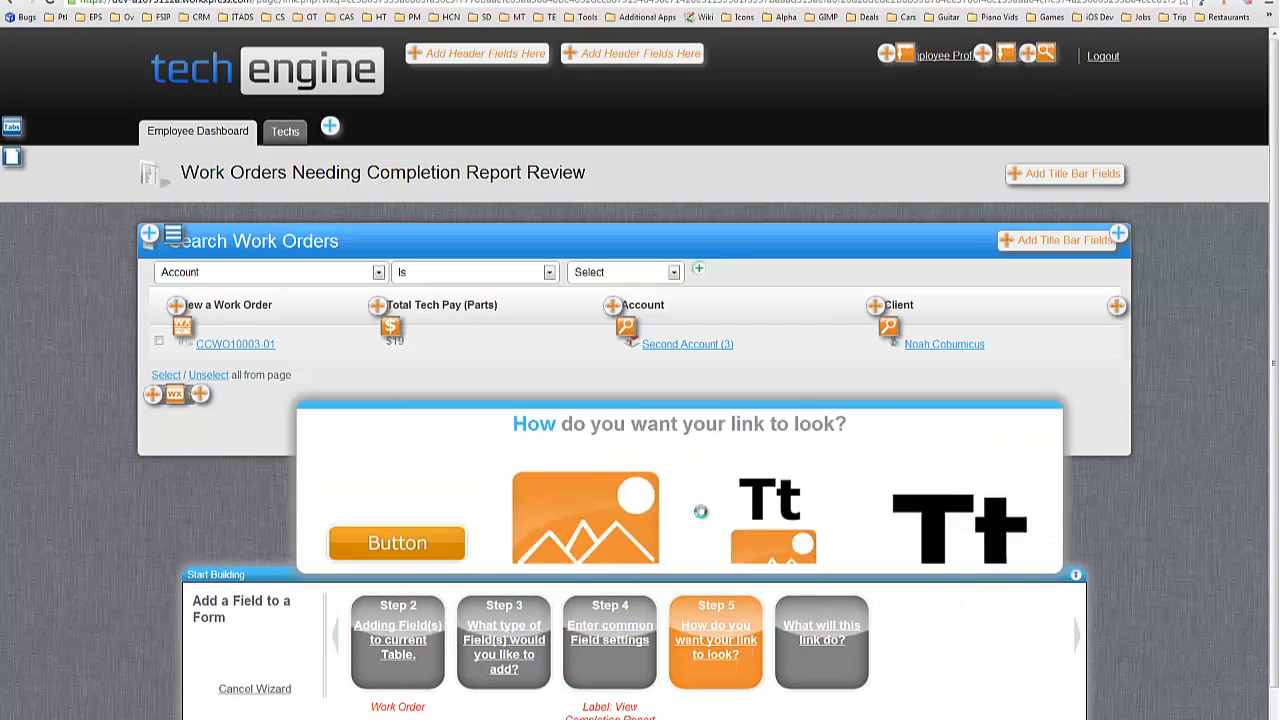
pyautogui.click(628, 539)
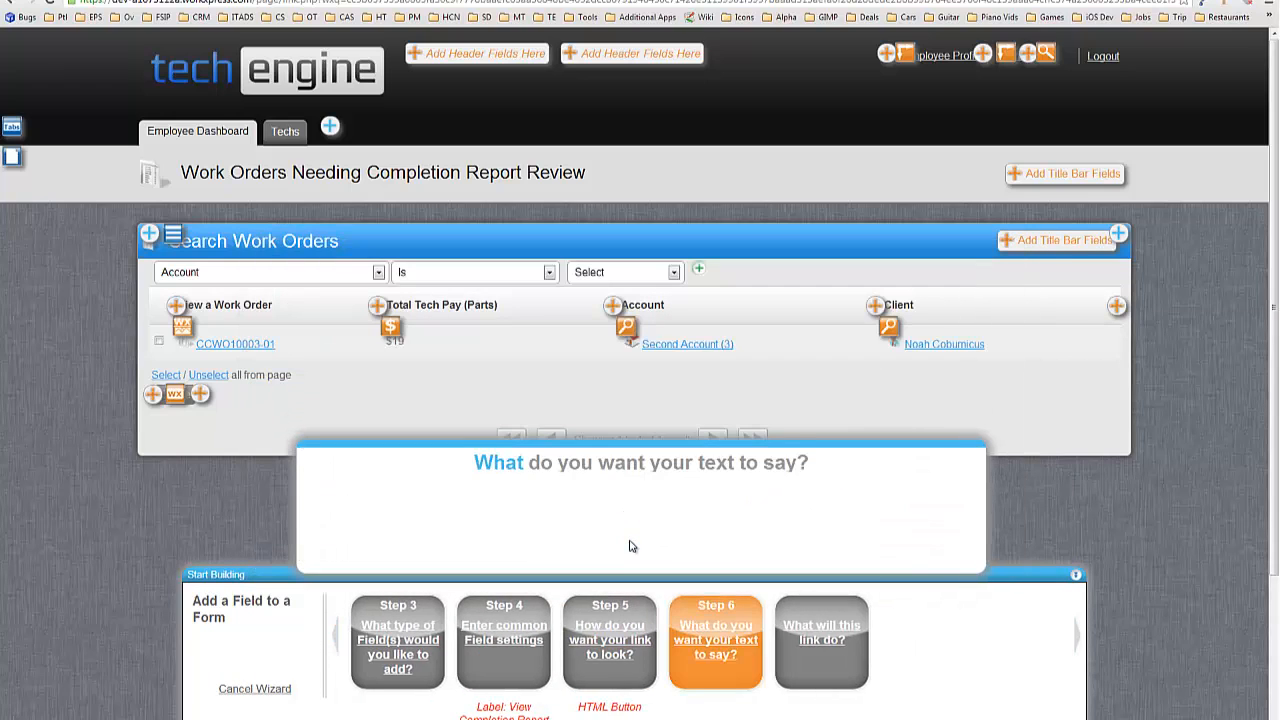
pyautogui.write('View Completion Report')
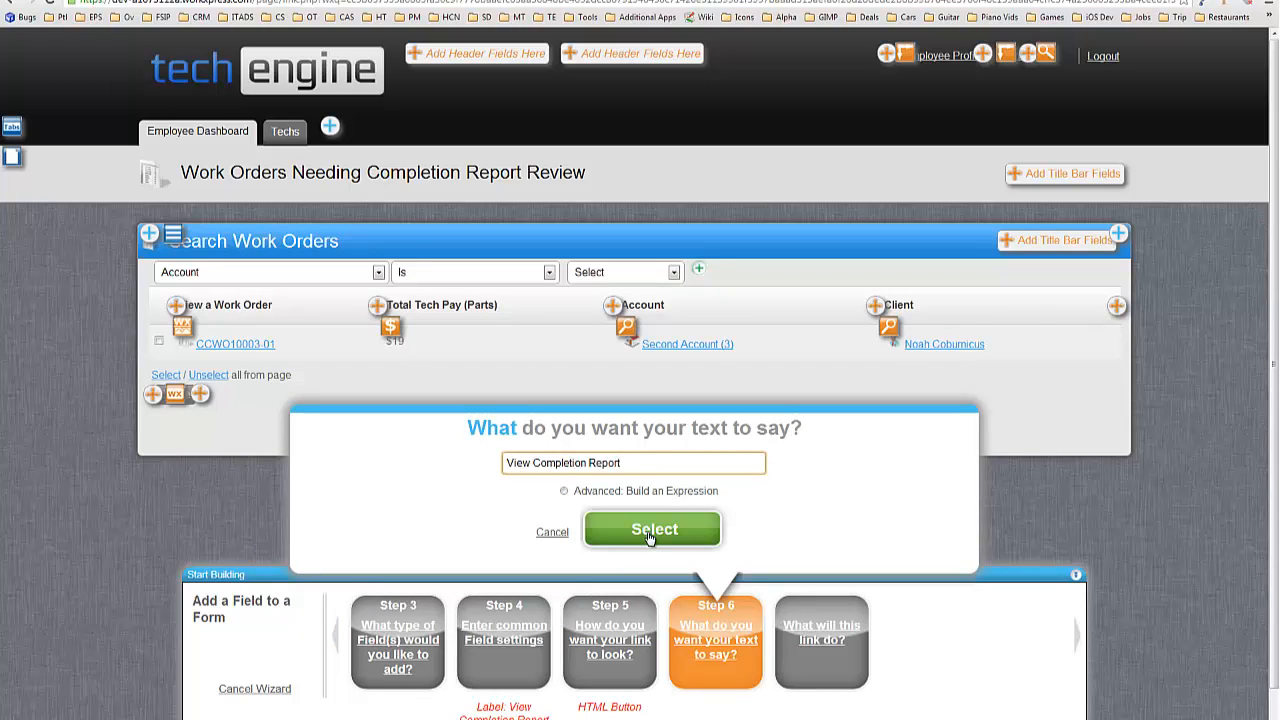
pyautogui.click(648, 532)
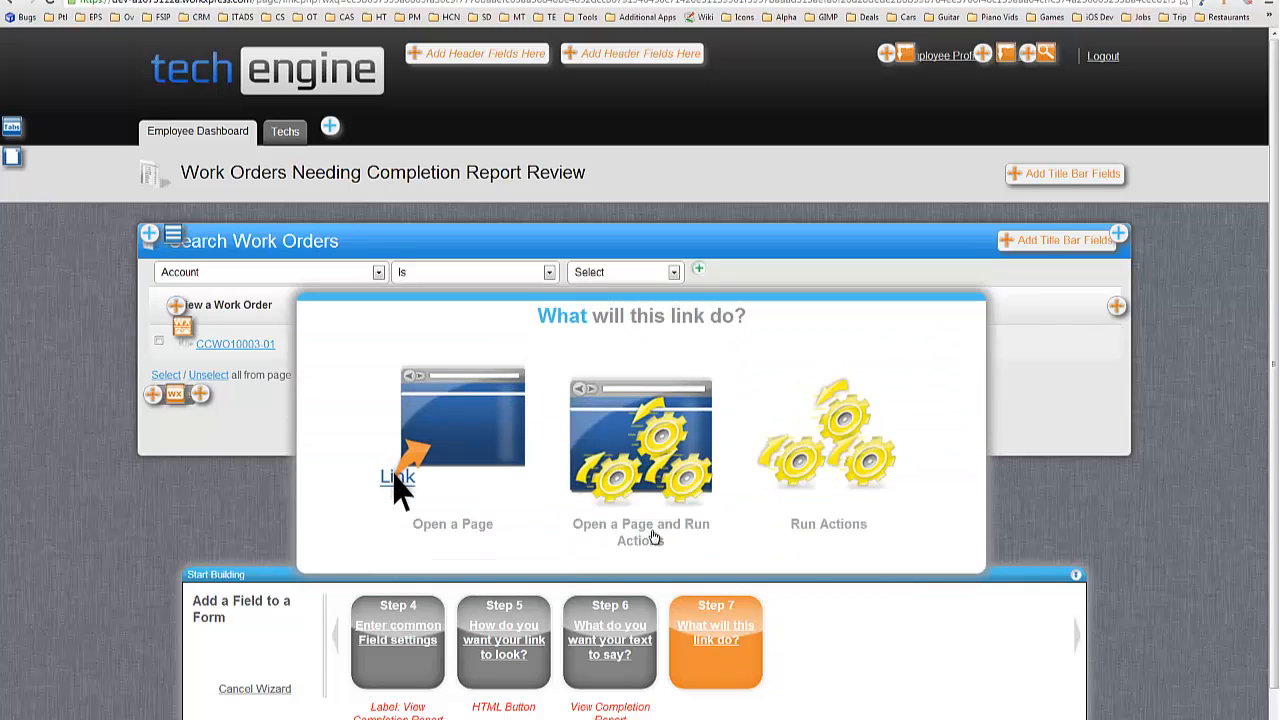
pyautogui.click(382, 397)
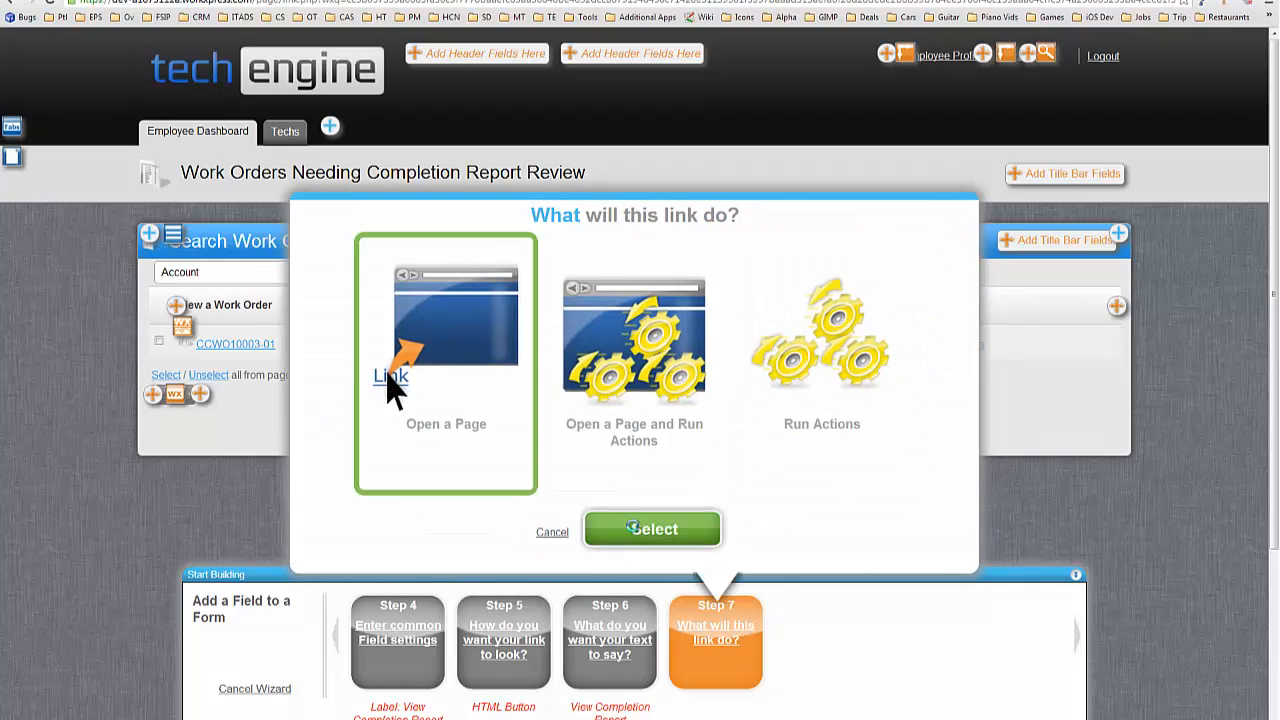
pyautogui.click(632, 528)
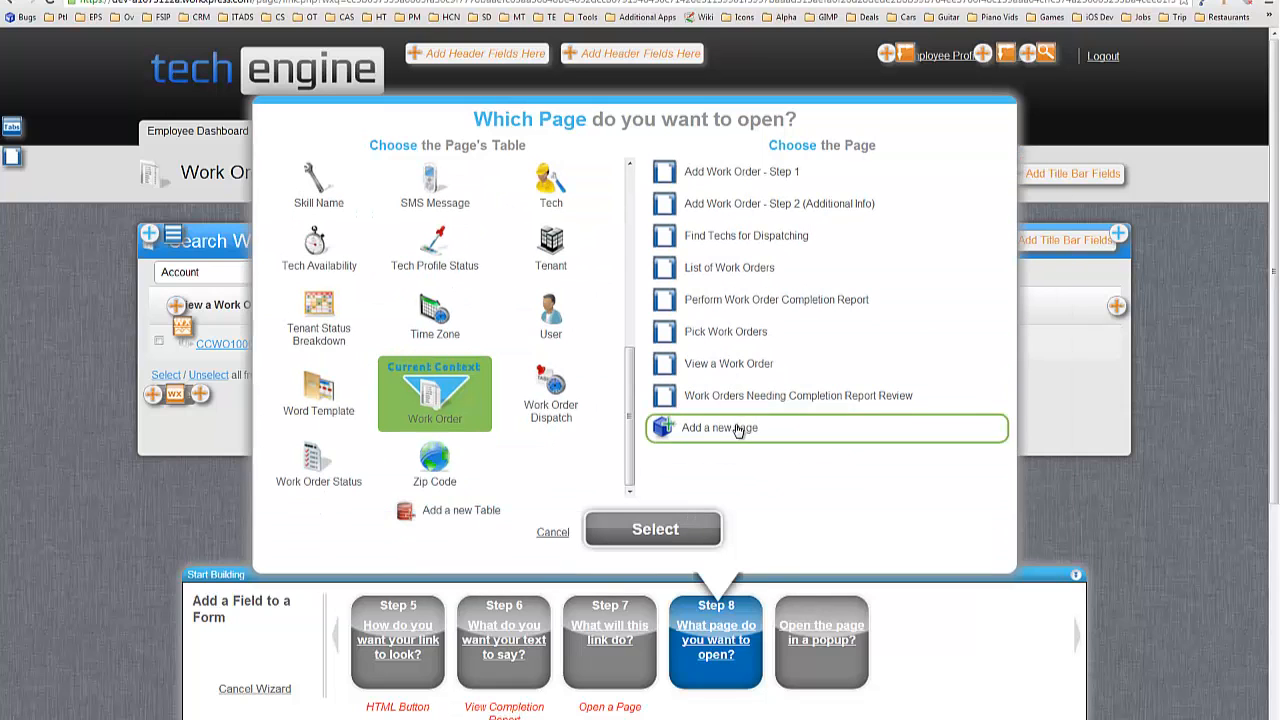
# Create a new View & Edit work order page named 'View Completion Report (Employee View)'.
pyautogui.click(737, 428)
pyautogui.click(676, 528)
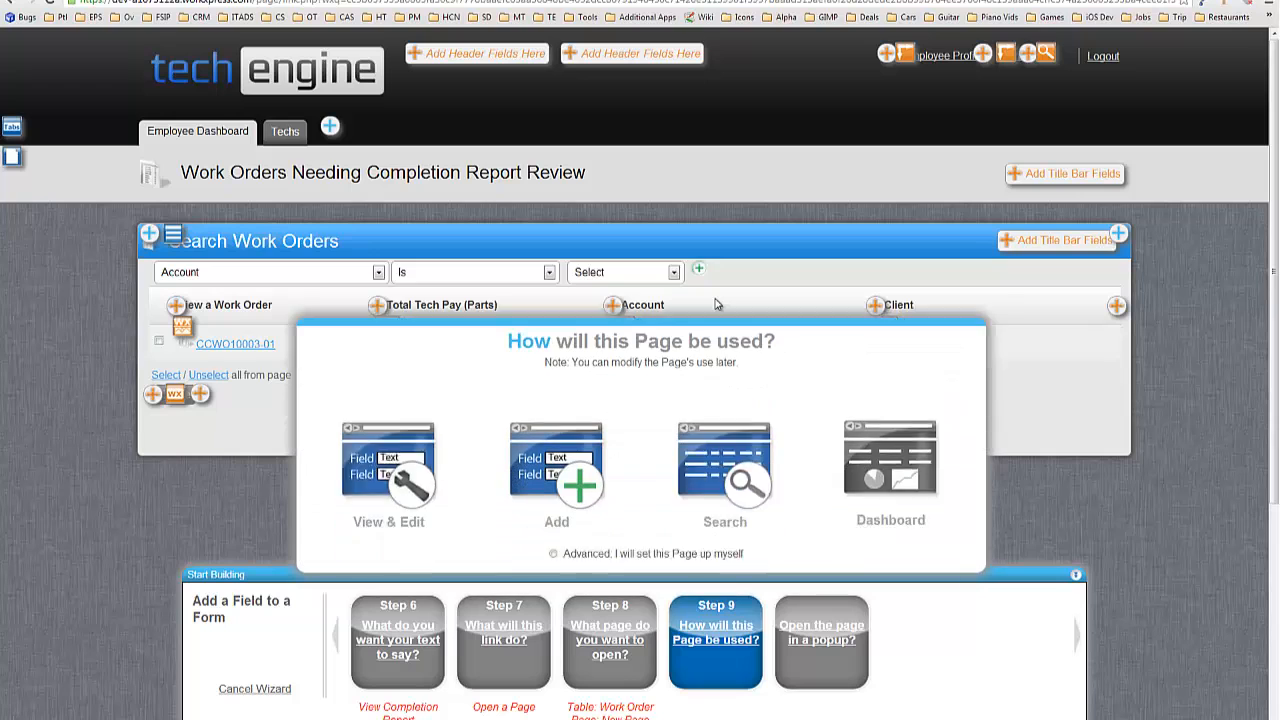
pyautogui.click(412, 466)
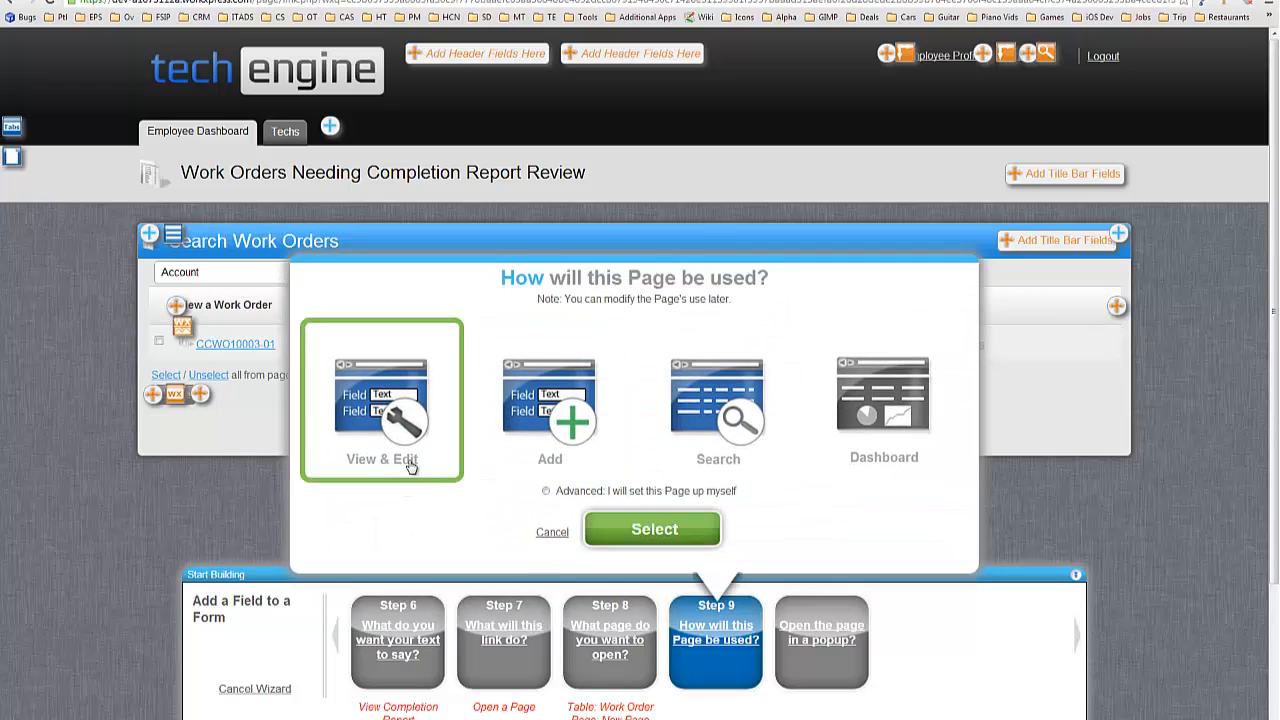
pyautogui.click(663, 530)
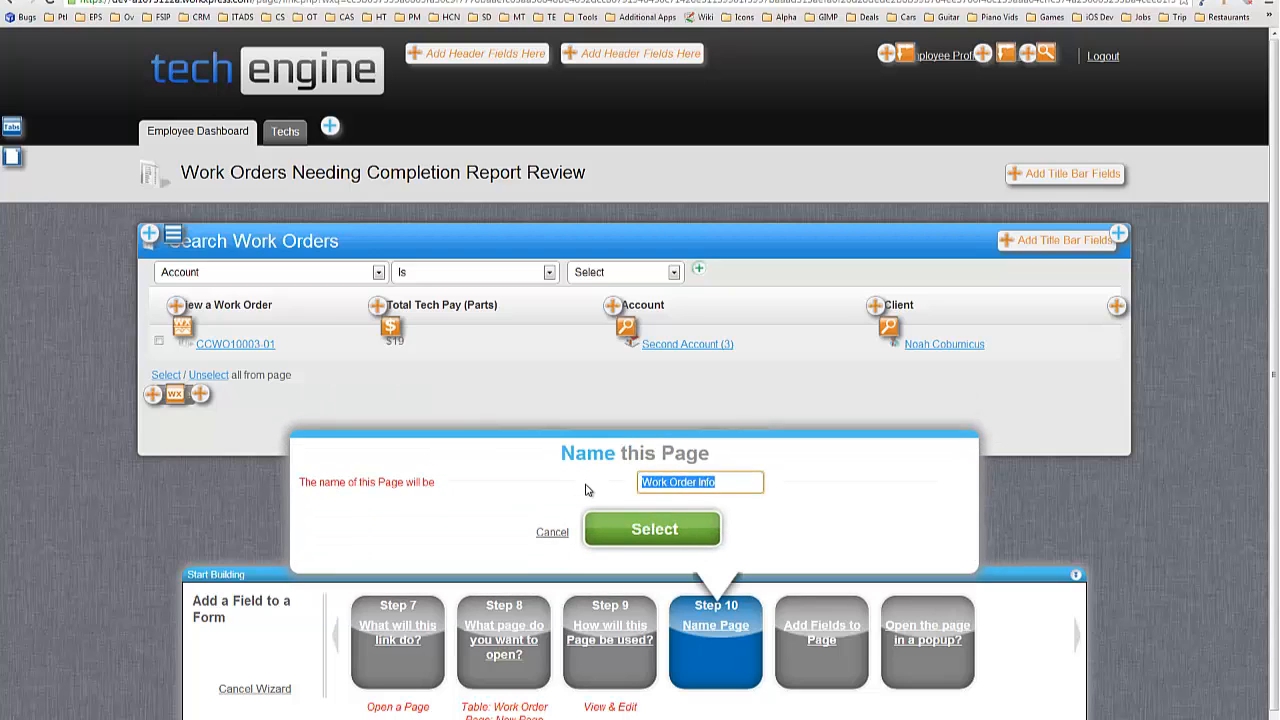
pyautogui.write('View Completion Rep')
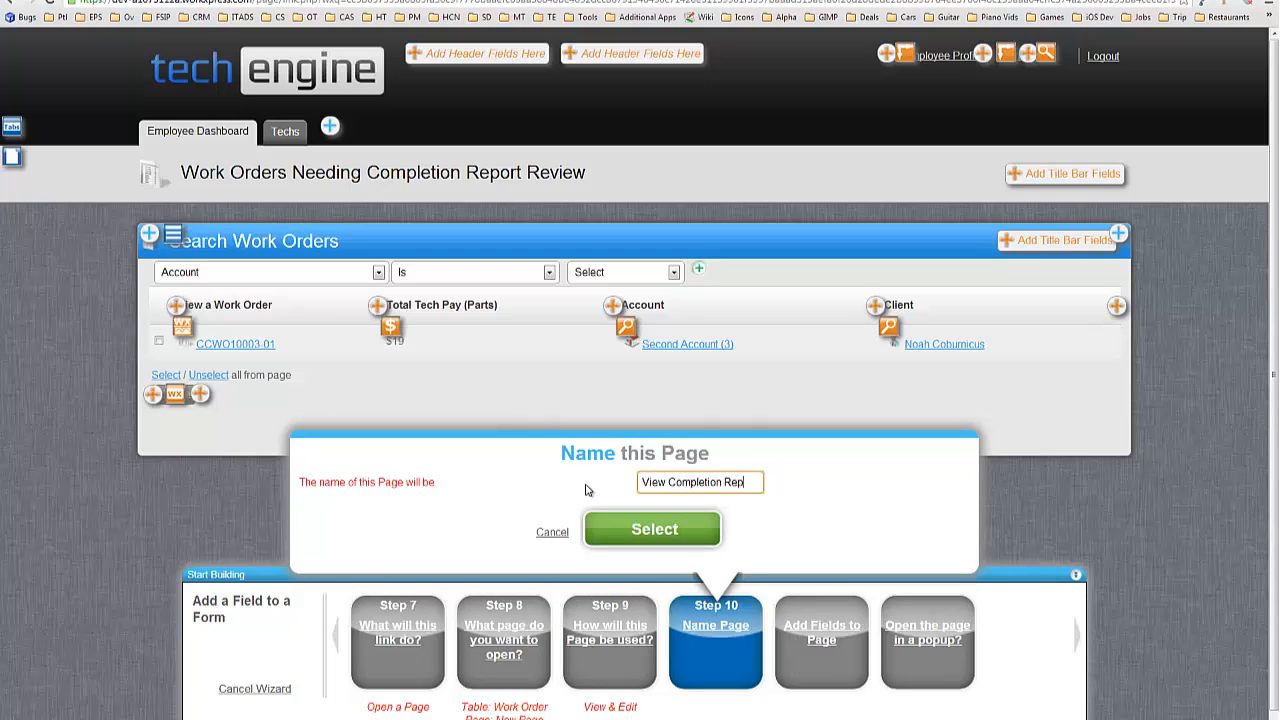
pyautogui.write('ort (Employee Vie')
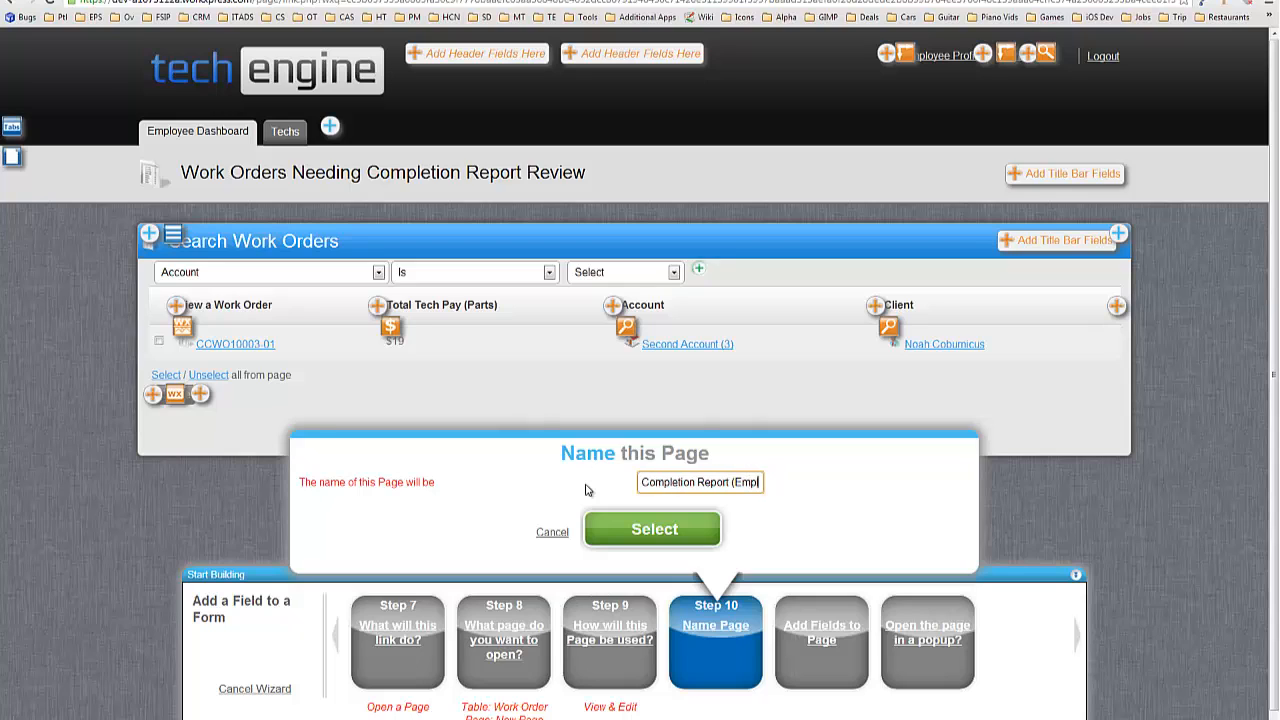
pyautogui.write('w)')
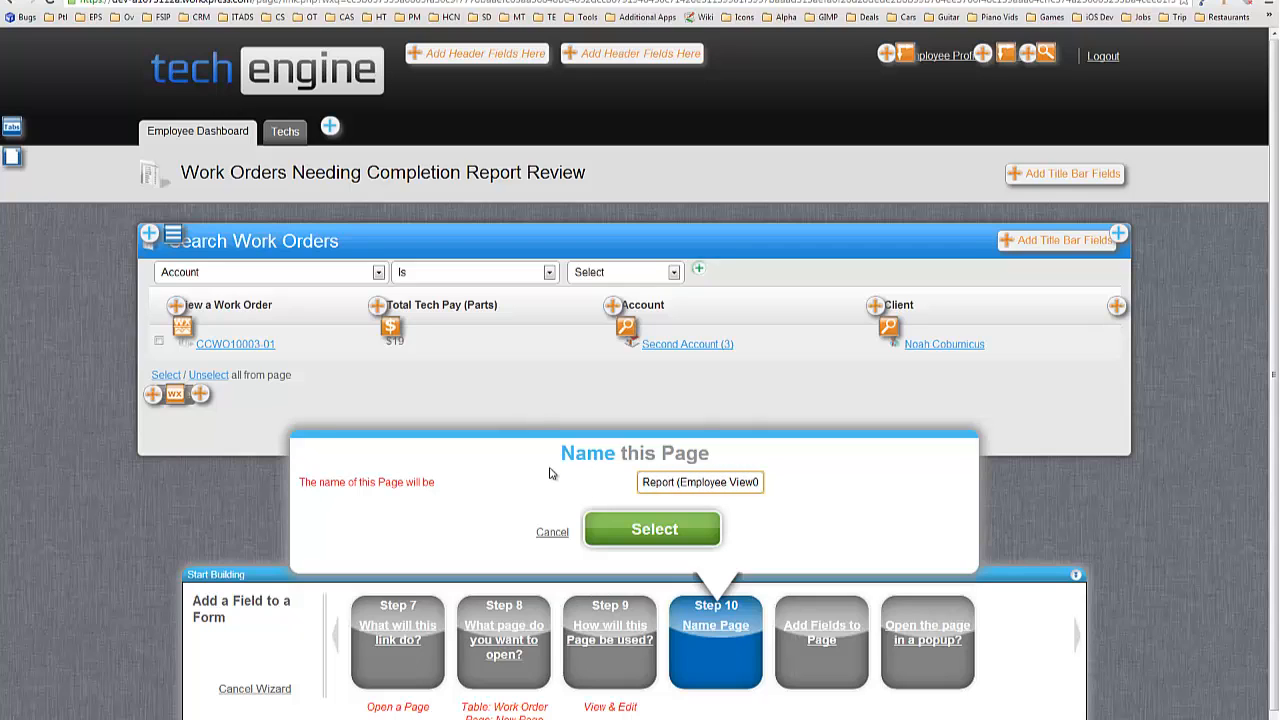
pyautogui.press('BackSpace')
pyautogui.write(')')
pyautogui.click(670, 535)
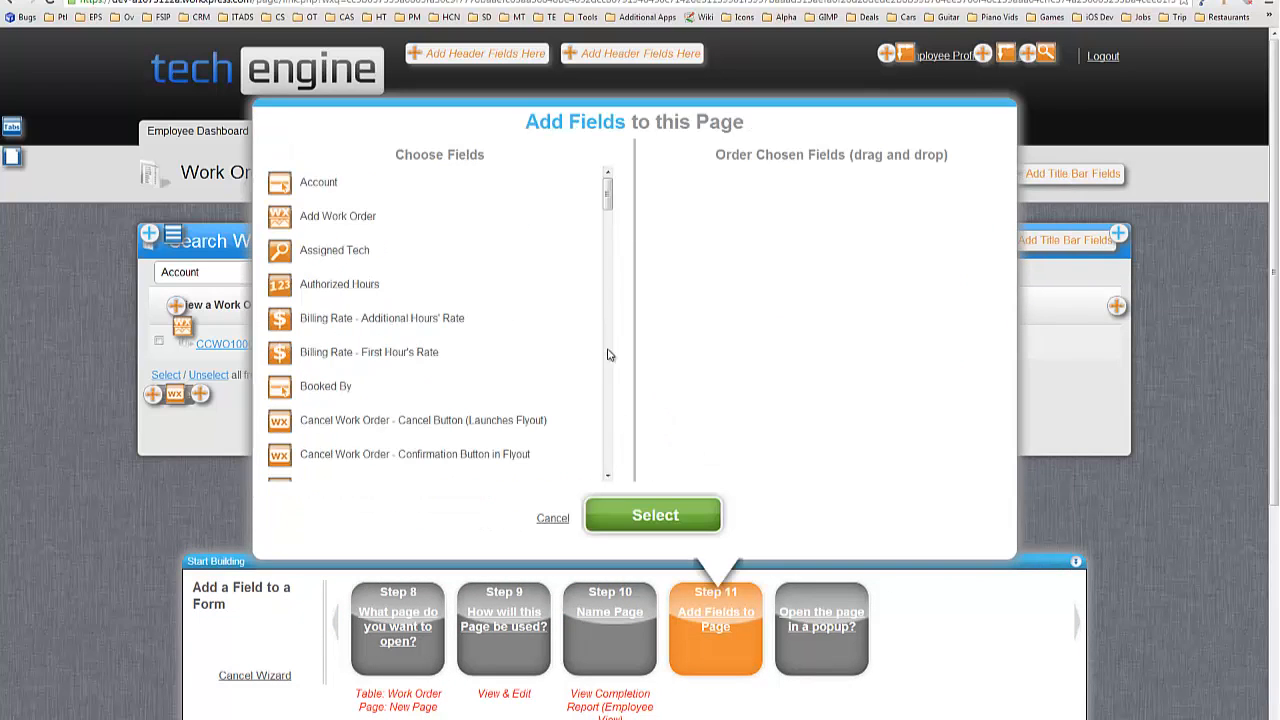
# Add Timesheet Time In, Time Out, Total Invoice Amount (Parts) and Parts & Supplies Notes; open page as popup.
pyautogui.scroll(-5, 611, 277)
pyautogui.scroll(-10, 611, 277)
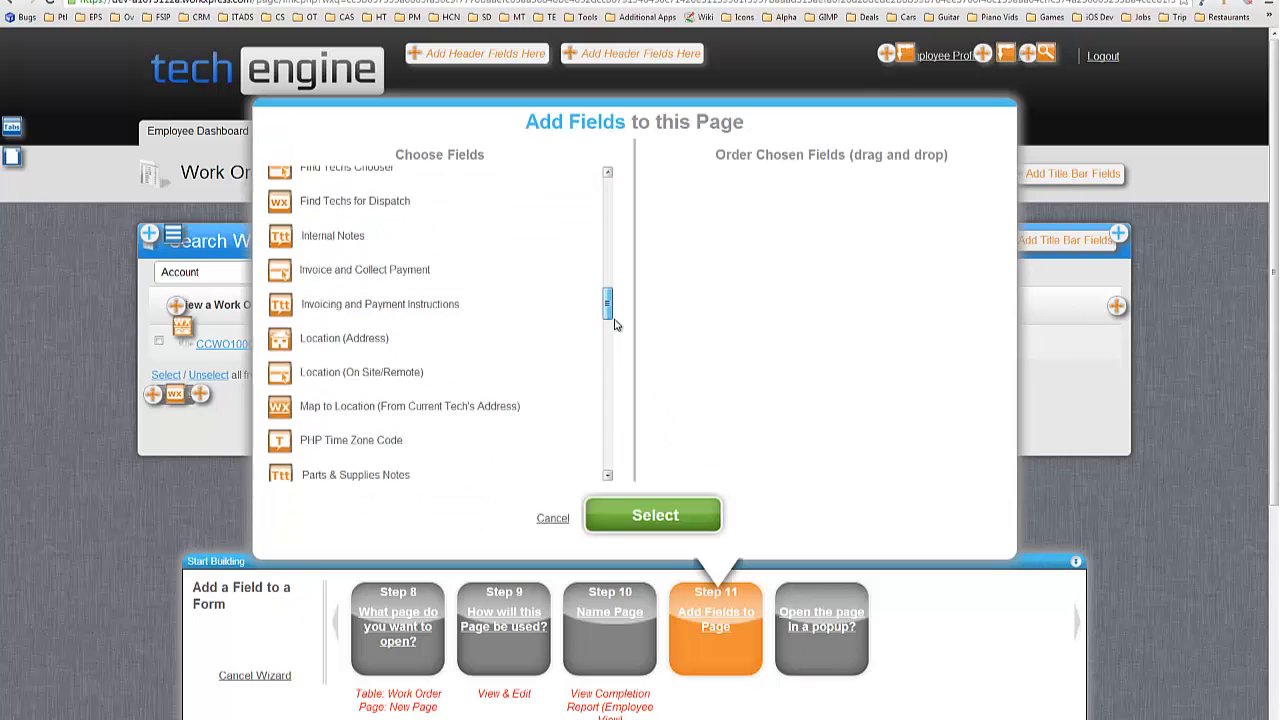
pyautogui.moveTo(617, 384); pyautogui.dragTo(609, 408)
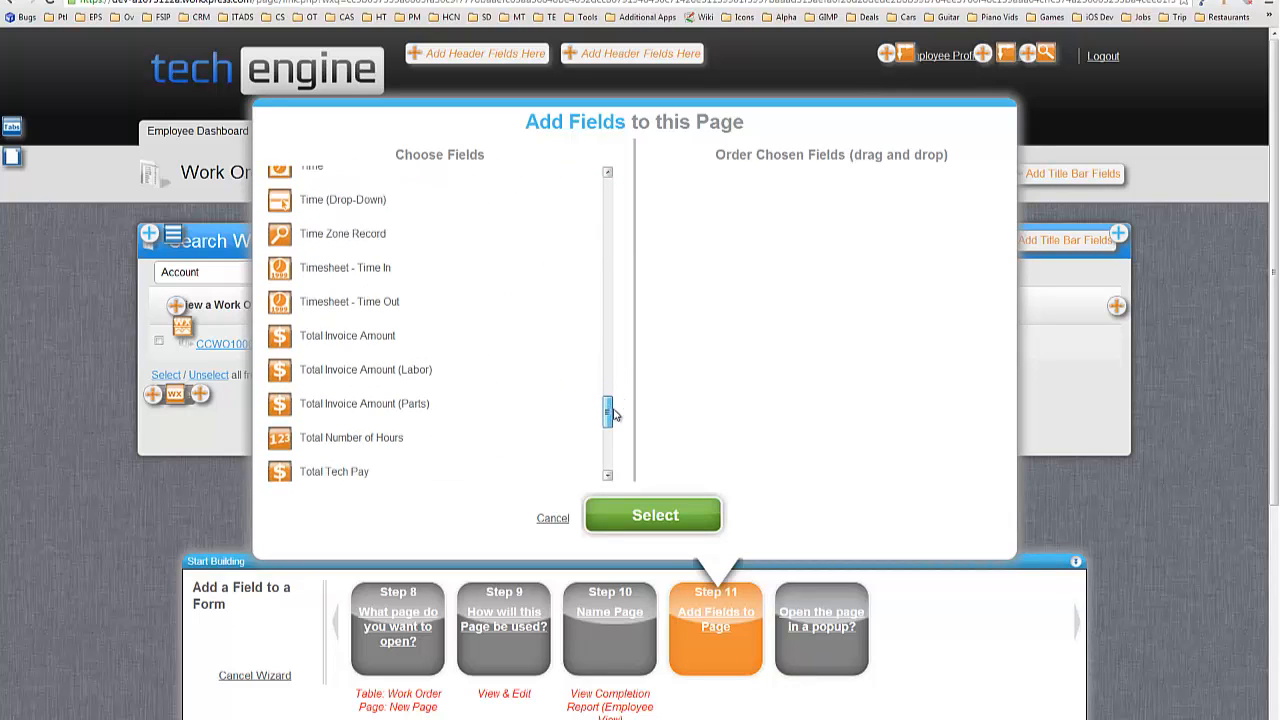
pyautogui.click(410, 268)
pyautogui.click(410, 302)
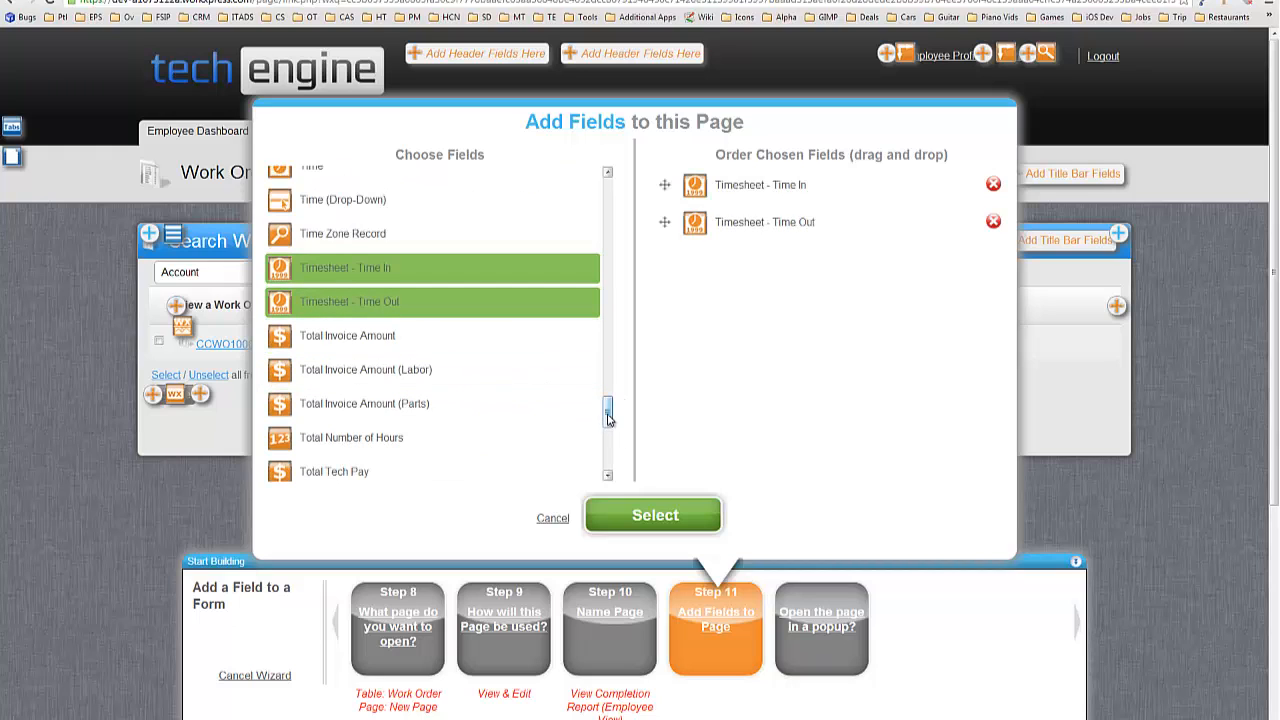
pyautogui.moveTo(609, 414); pyautogui.dragTo(612, 326)
pyautogui.click(414, 292)
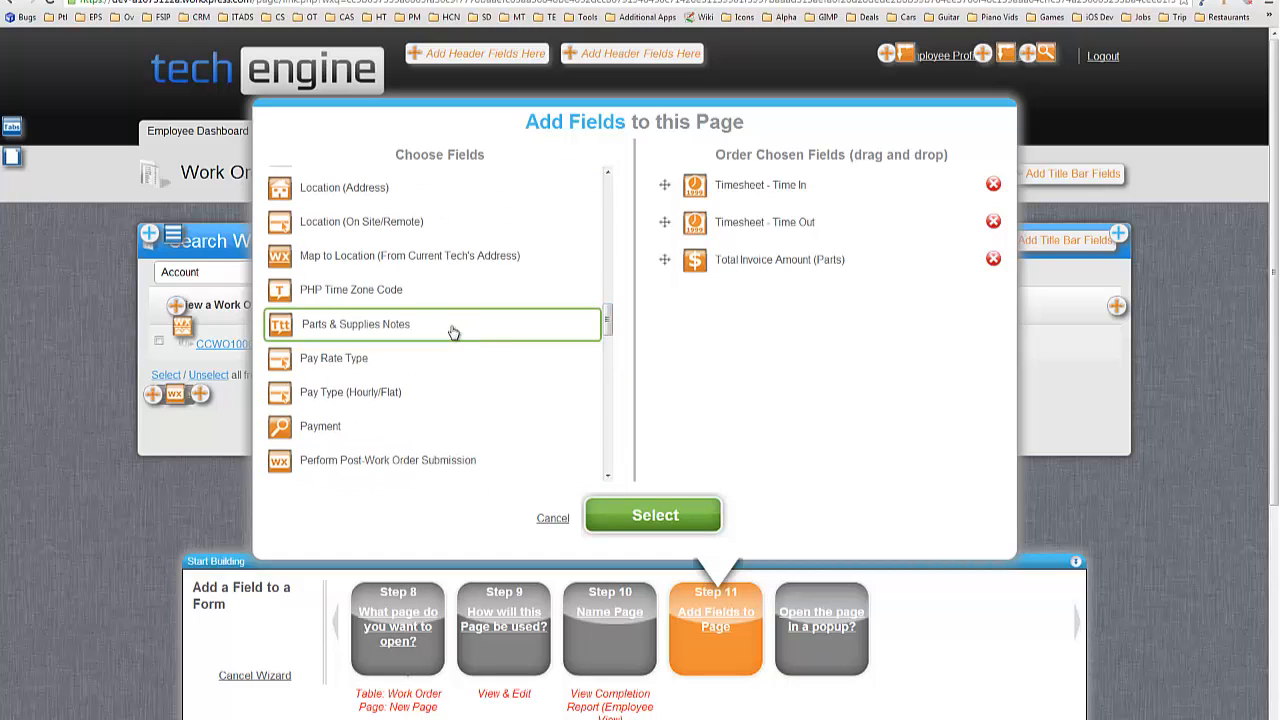
pyautogui.click(449, 326)
pyautogui.click(660, 514)
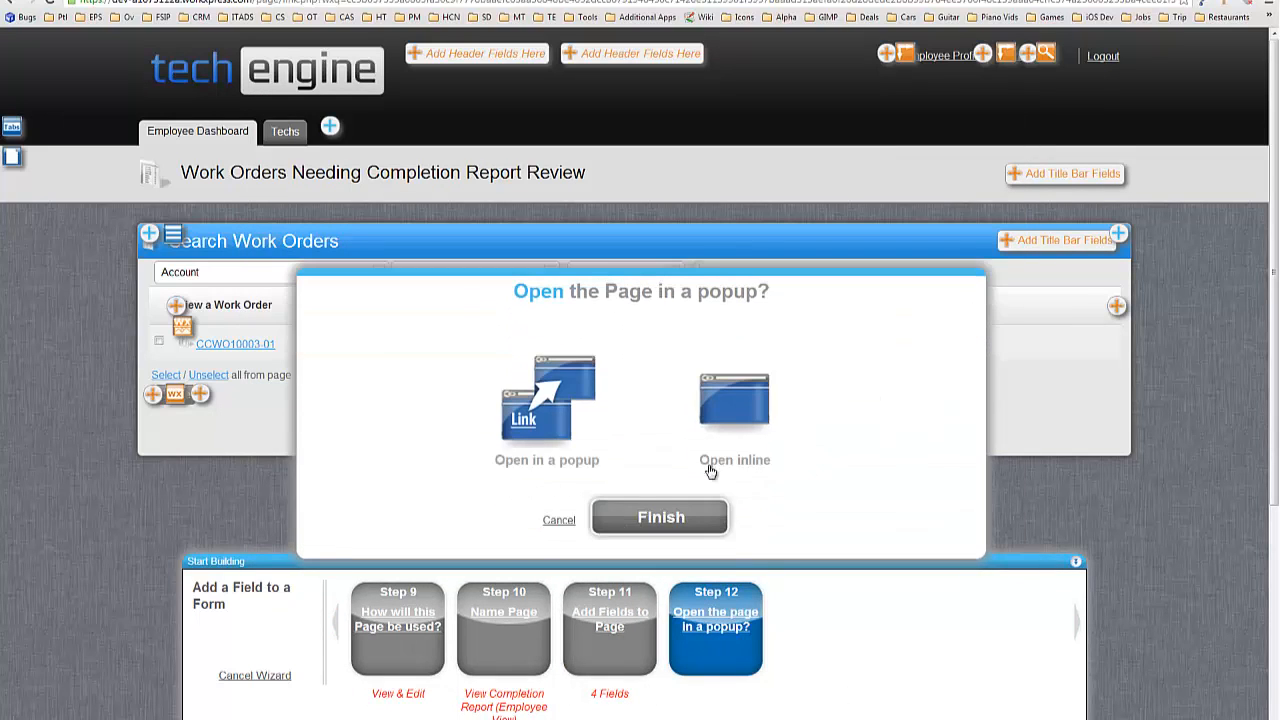
pyautogui.click(547, 407)
pyautogui.click(648, 507)
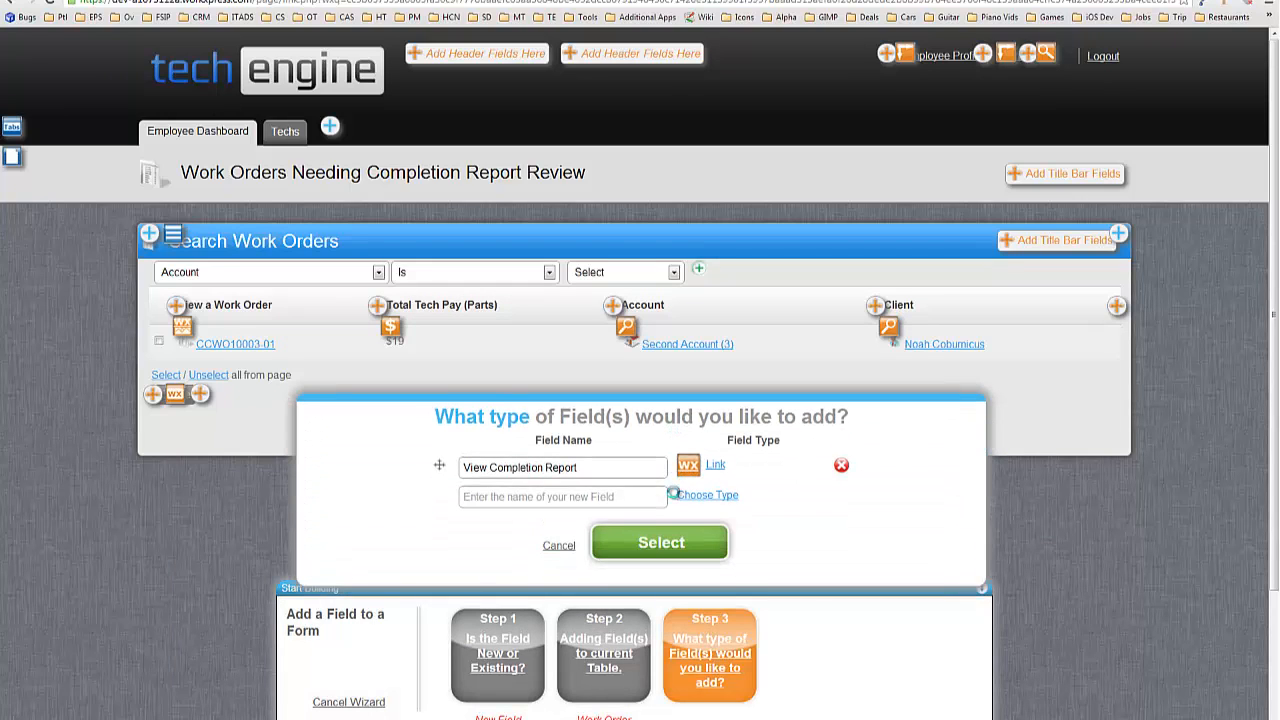
# Add the View Completion Report column and open CCWO10003-01's report maximized without builder overlays.
pyautogui.click(688, 542)
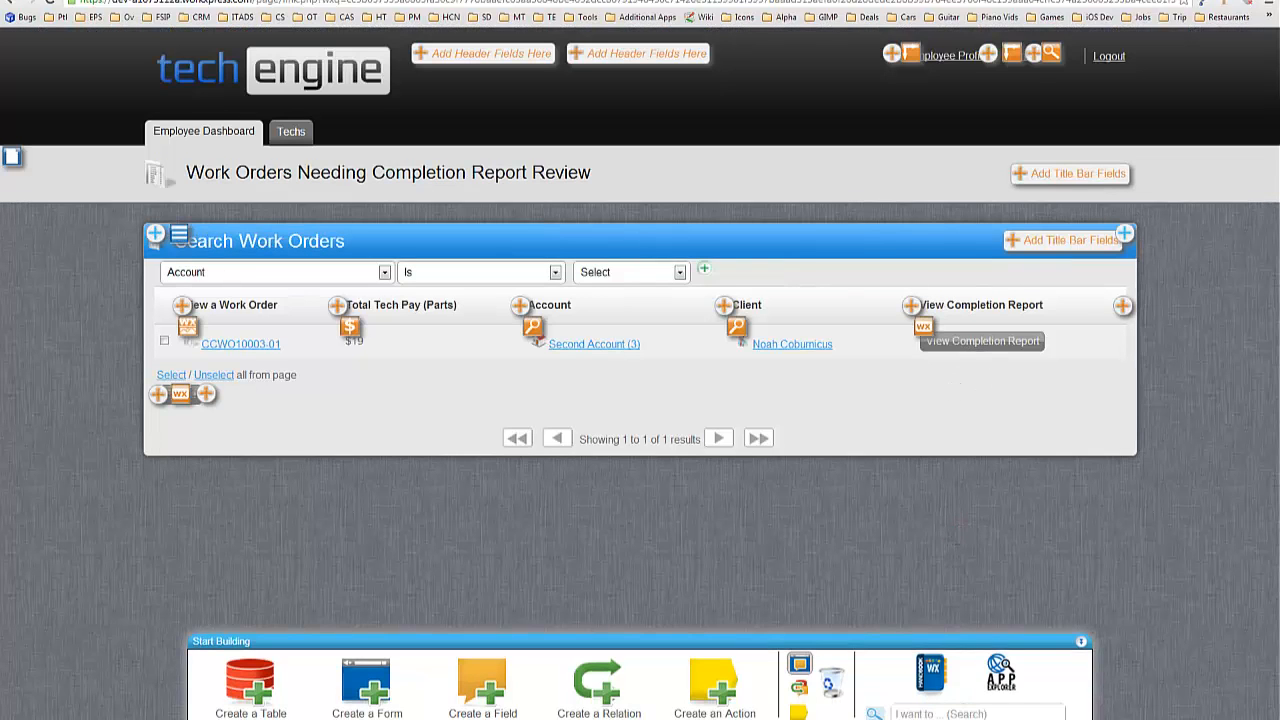
pyautogui.moveTo(1279, 90); pyautogui.dragTo(370, 111)
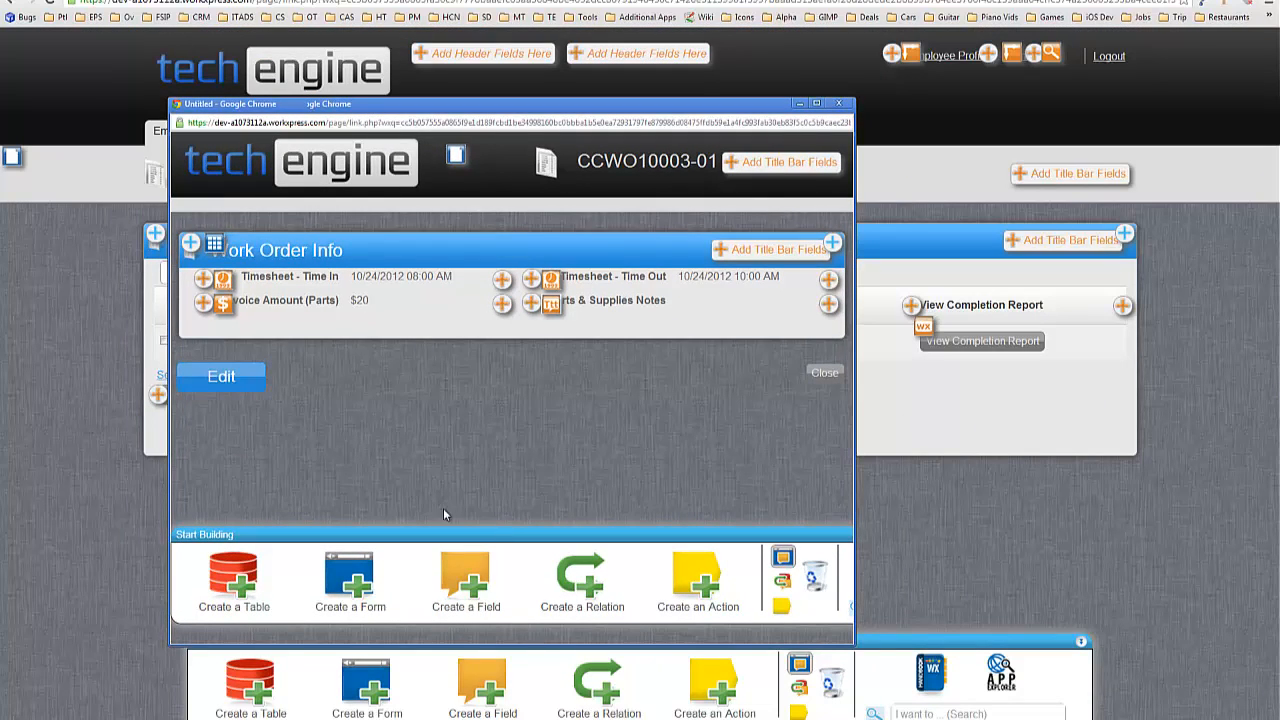
pyautogui.click(785, 558)
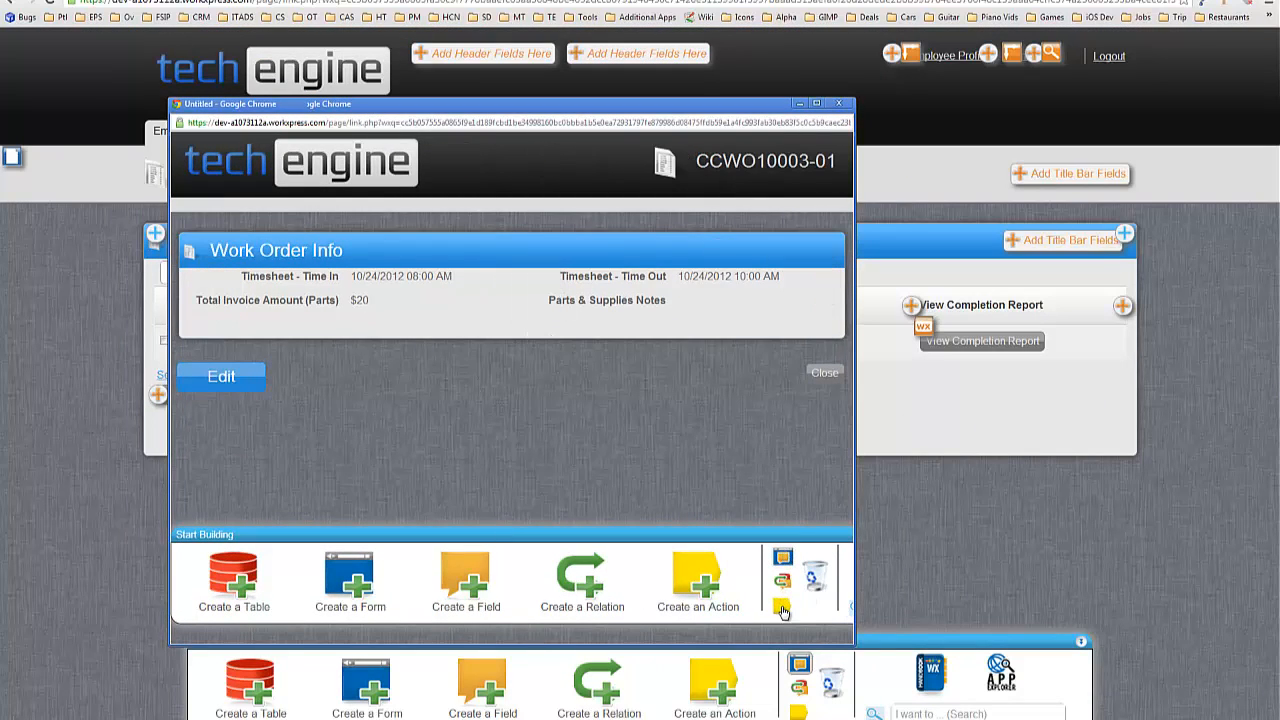
pyautogui.doubleClick(646, 109)
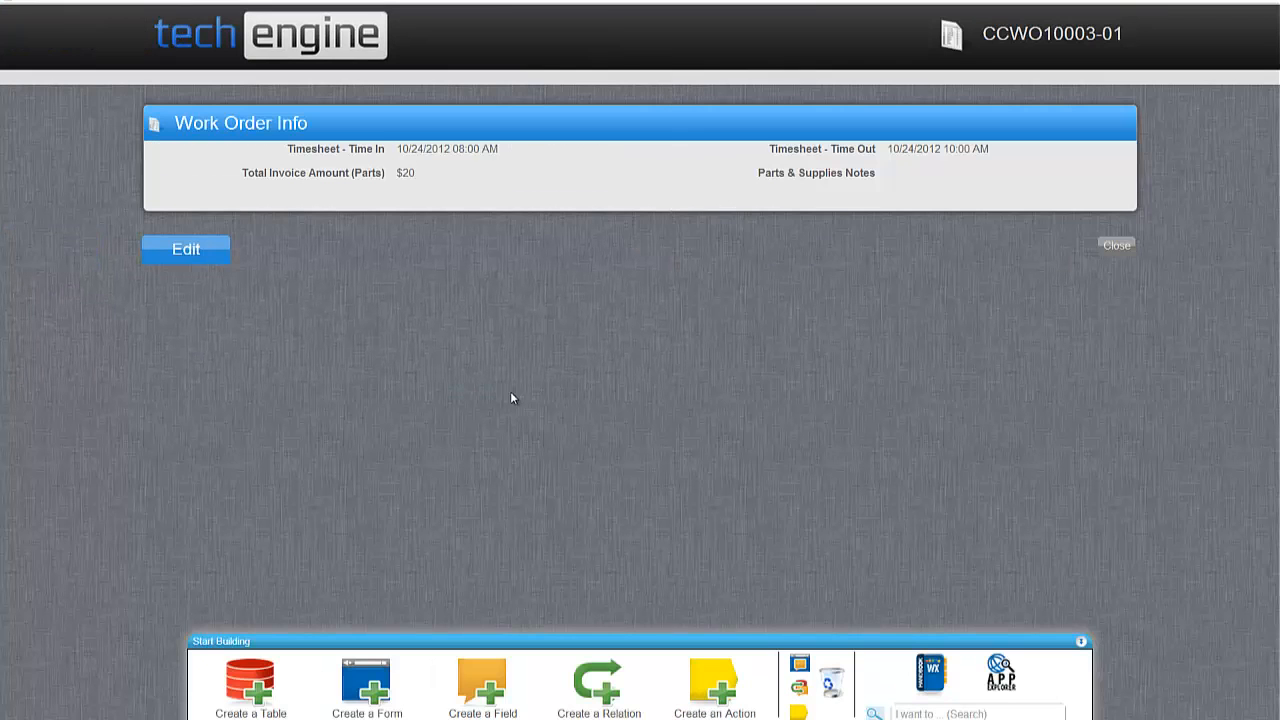
# In the Work Order Info block configuration, delete the View save option.
pyautogui.click(804, 667)
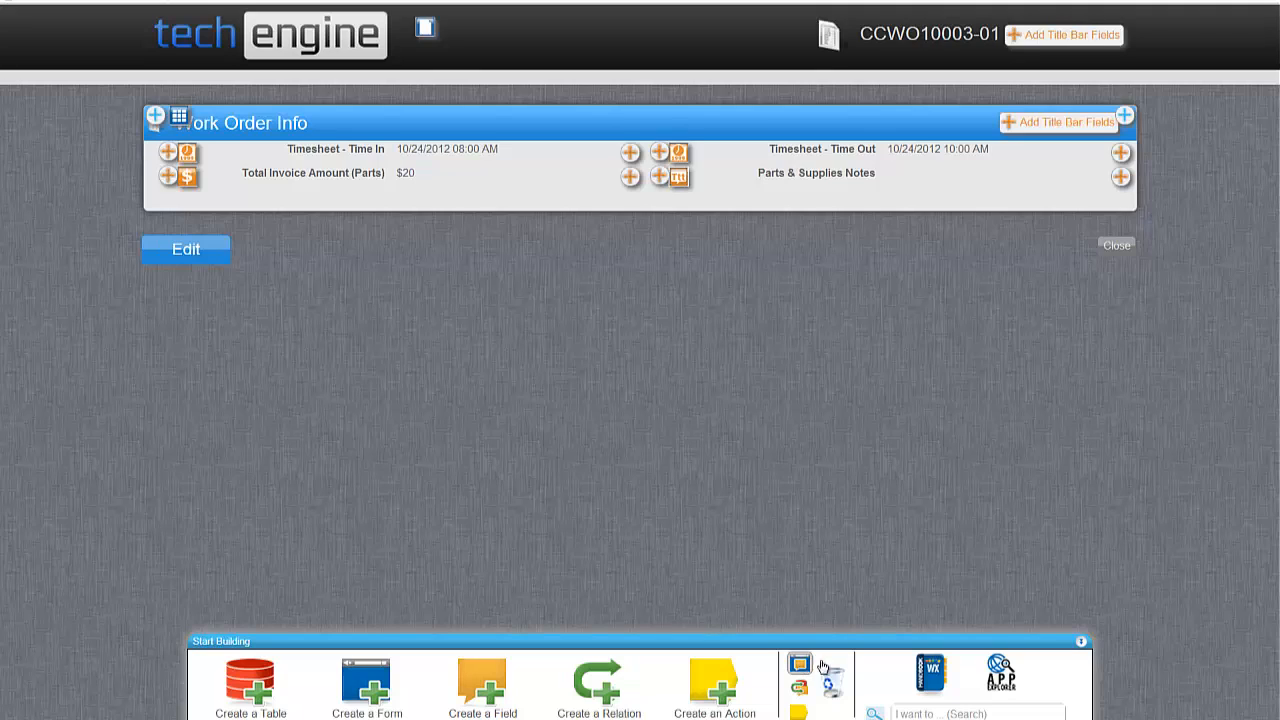
pyautogui.click(492, 182)
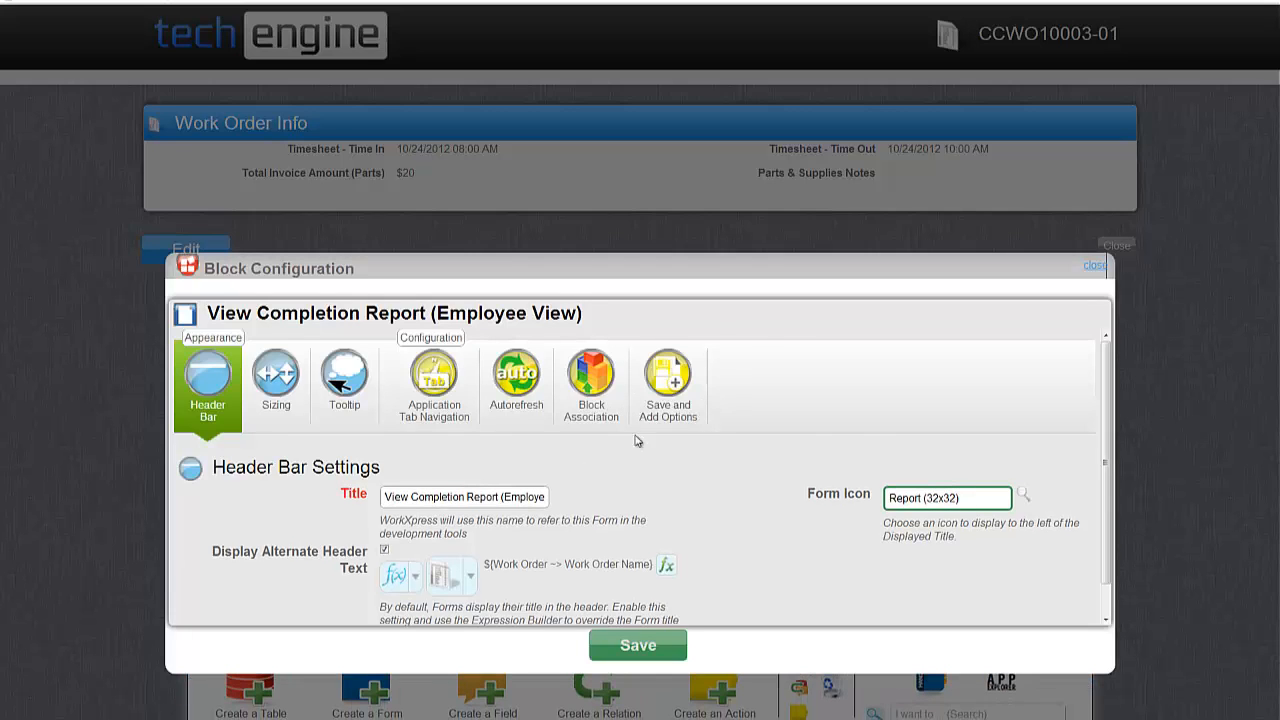
pyautogui.scroll(-1, 645, 426)
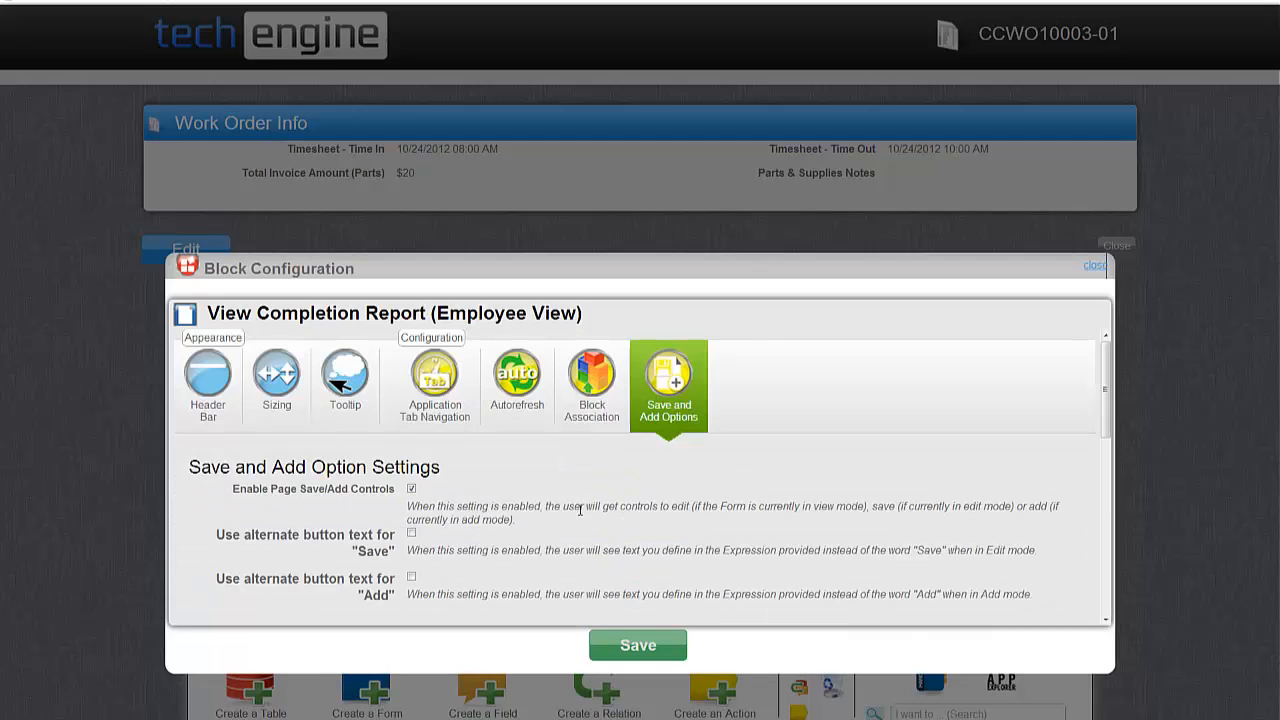
pyautogui.scroll(-5, 313, 492)
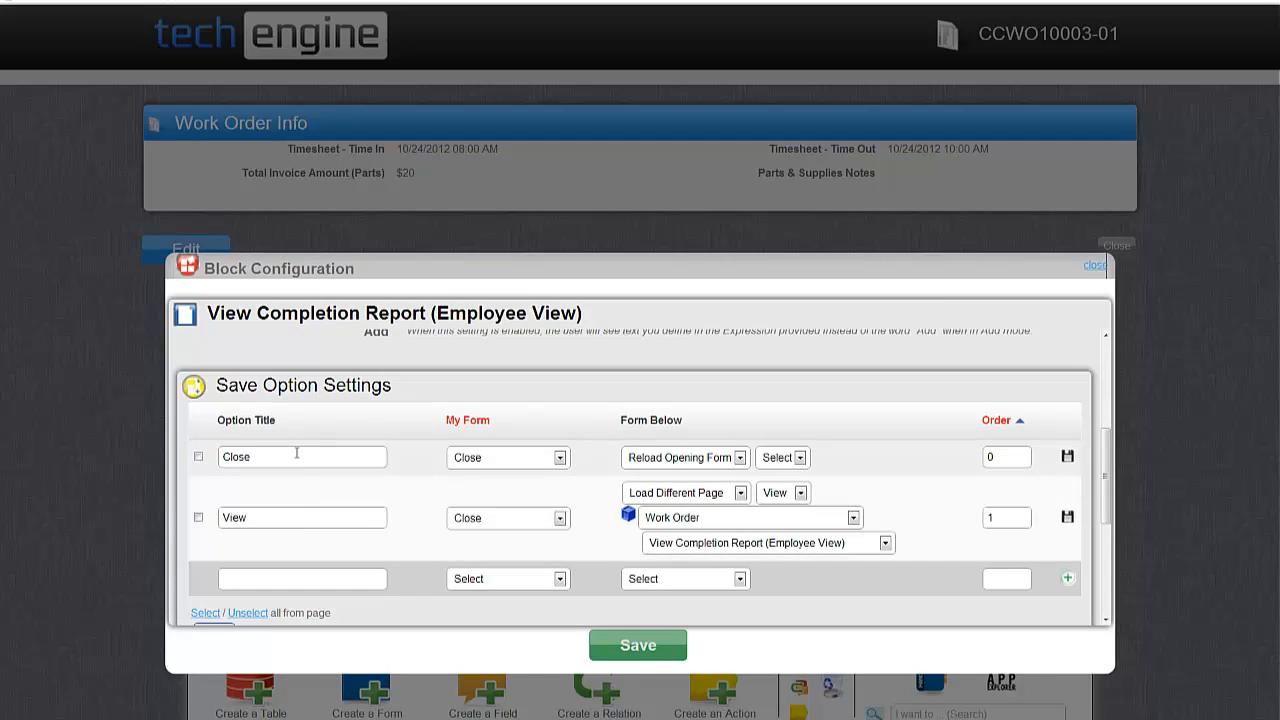
pyautogui.scroll(-1, 294, 451)
pyautogui.click(198, 450)
pyautogui.click(214, 566)
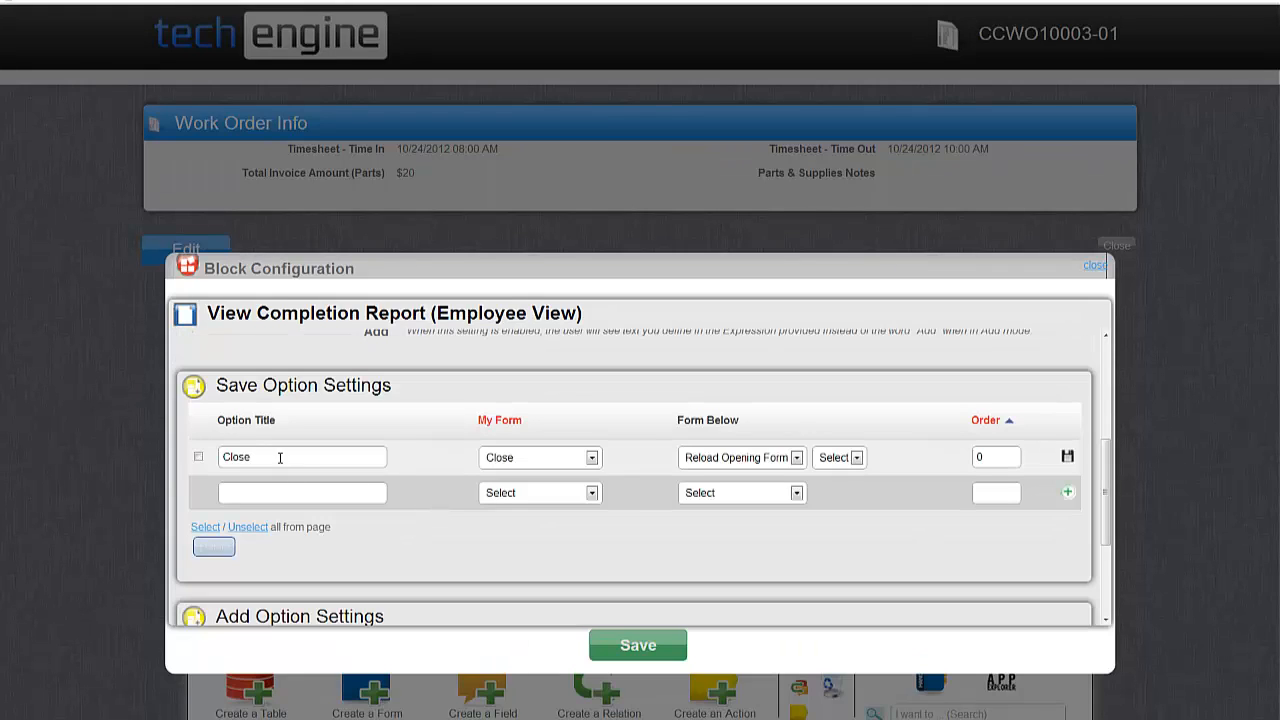
# Set the Close save option to reload the opening form in View mode.
pyautogui.click(280, 458)
pyautogui.doubleClick(239, 459)
pyautogui.press('BackSpace')
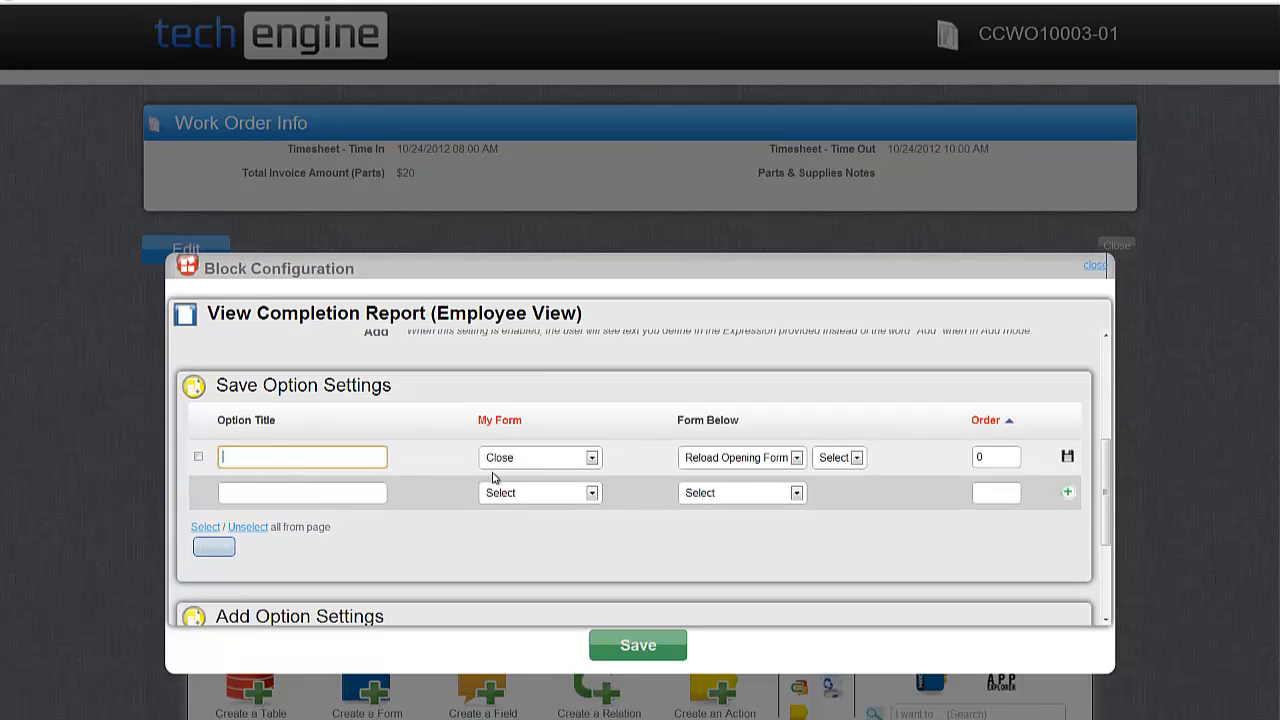
pyautogui.click(778, 458)
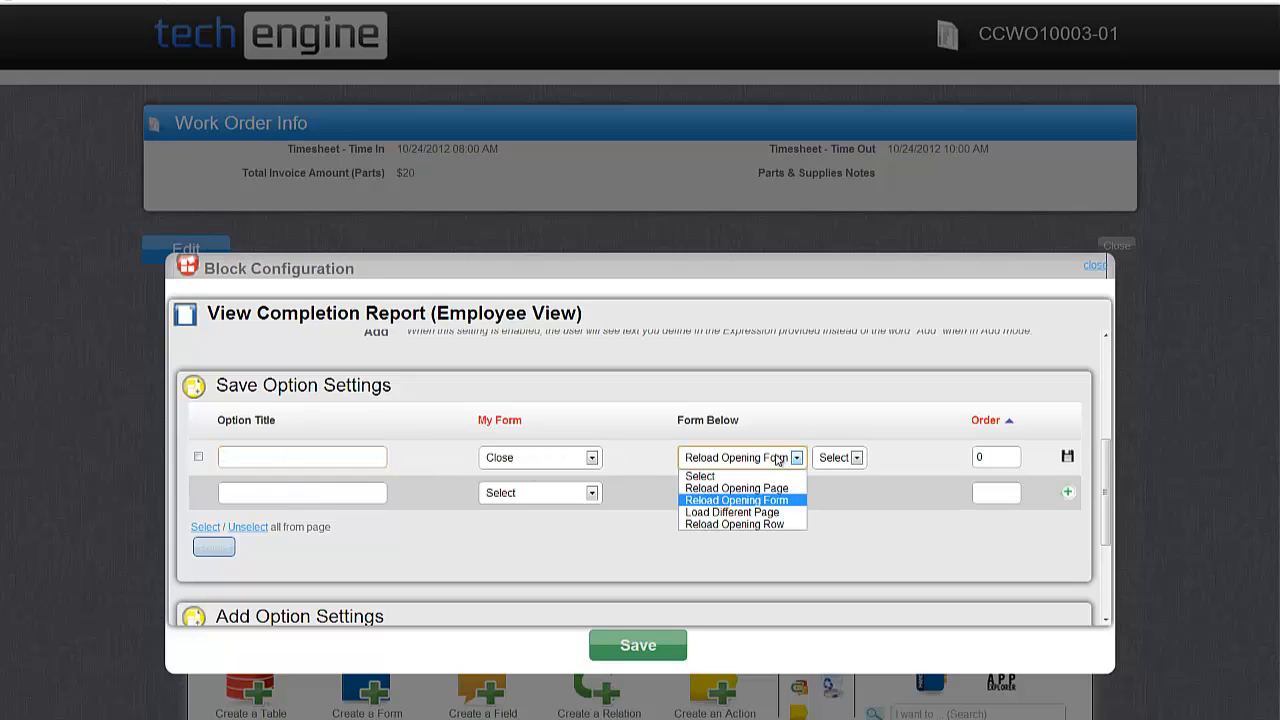
pyautogui.click(838, 457)
pyautogui.click(836, 488)
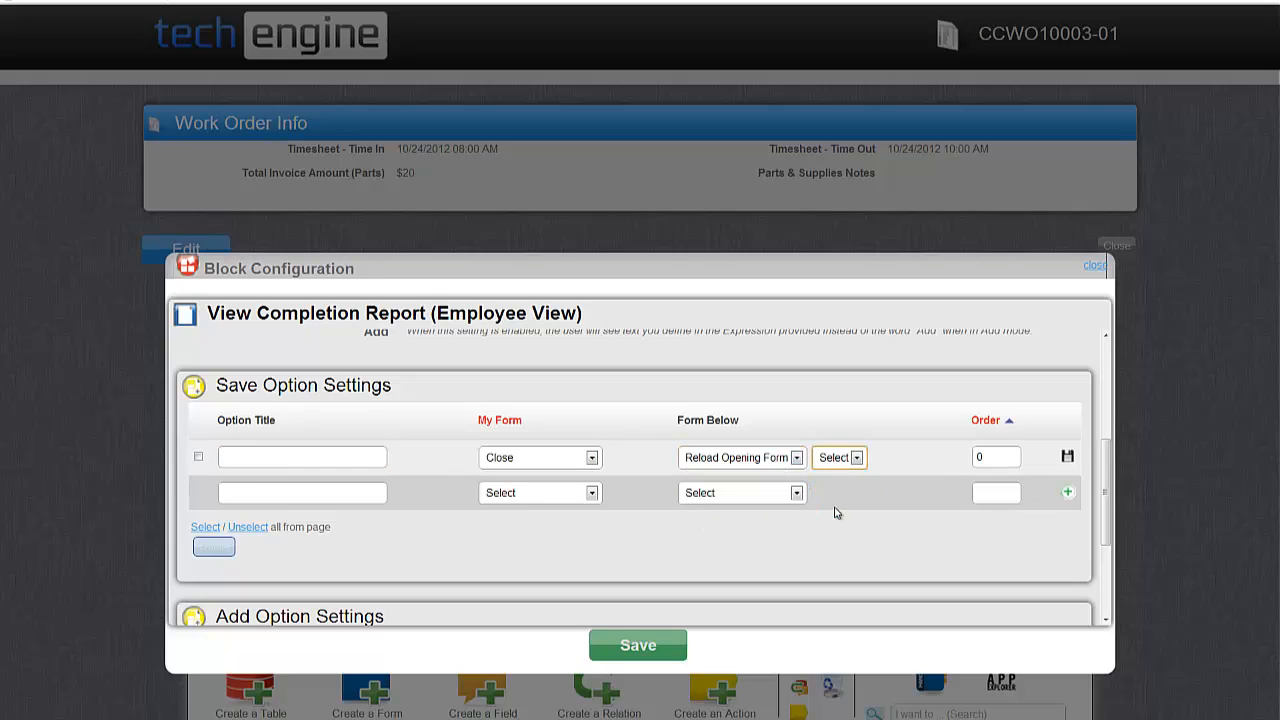
pyautogui.click(1067, 456)
# Give the save button alternate text 'Approve Completion Report' and save the block configuration.
pyautogui.scroll(3, 551, 449)
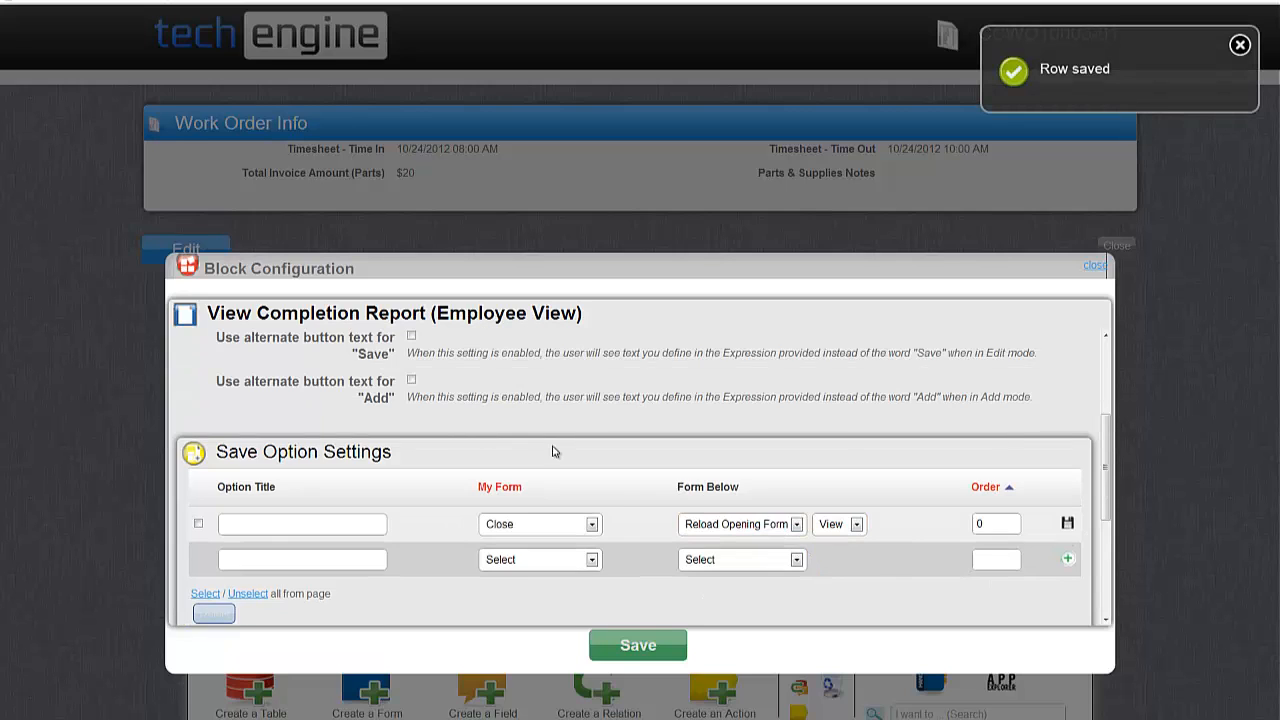
pyautogui.scroll(2, 551, 455)
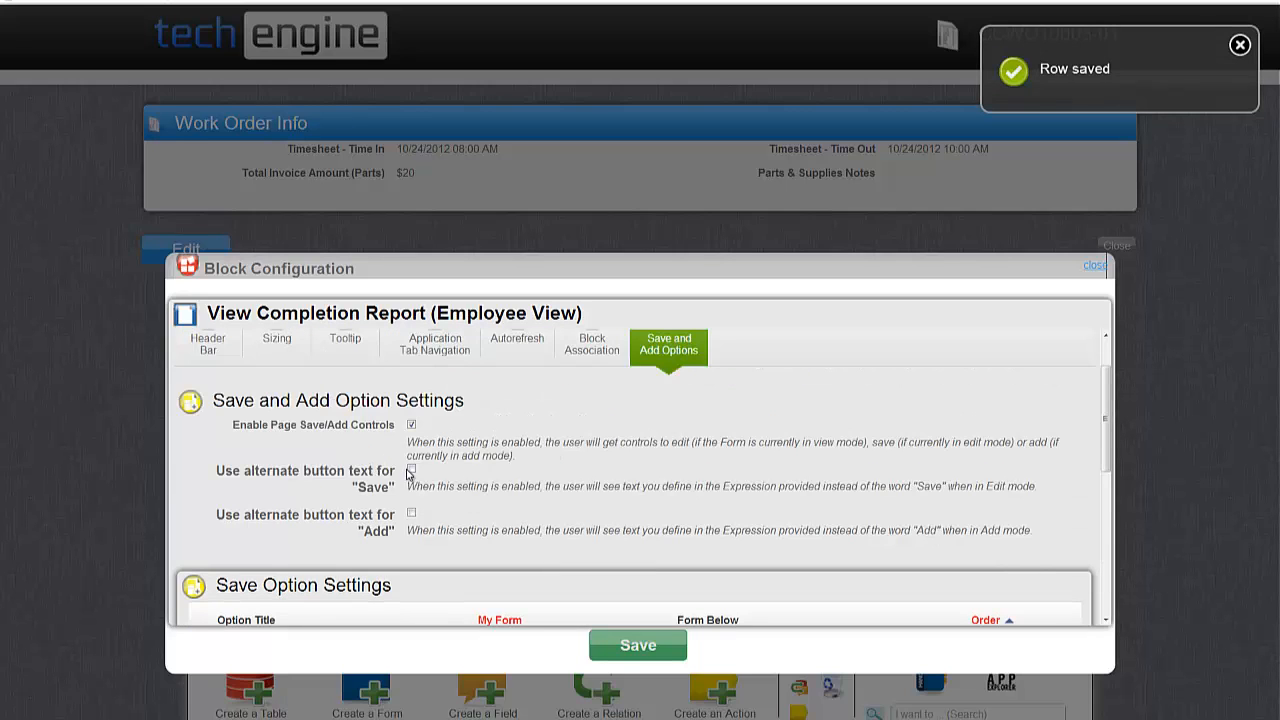
pyautogui.click(411, 468)
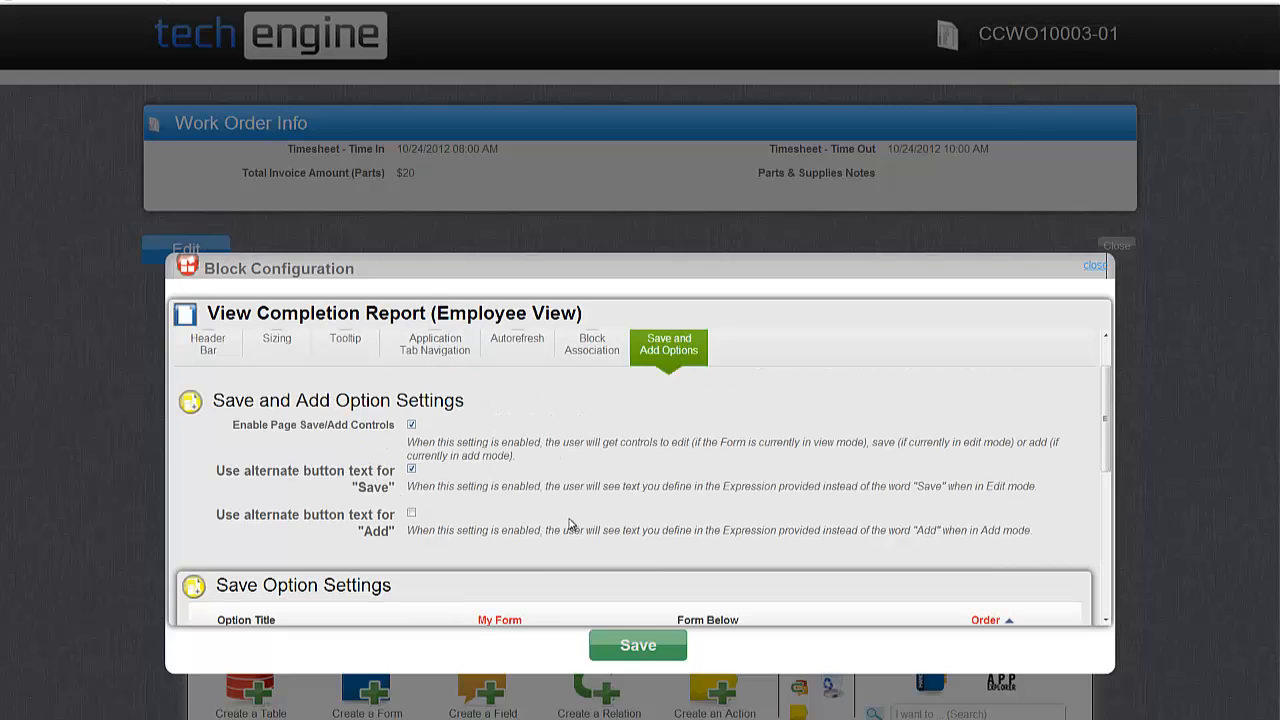
pyautogui.click(497, 494)
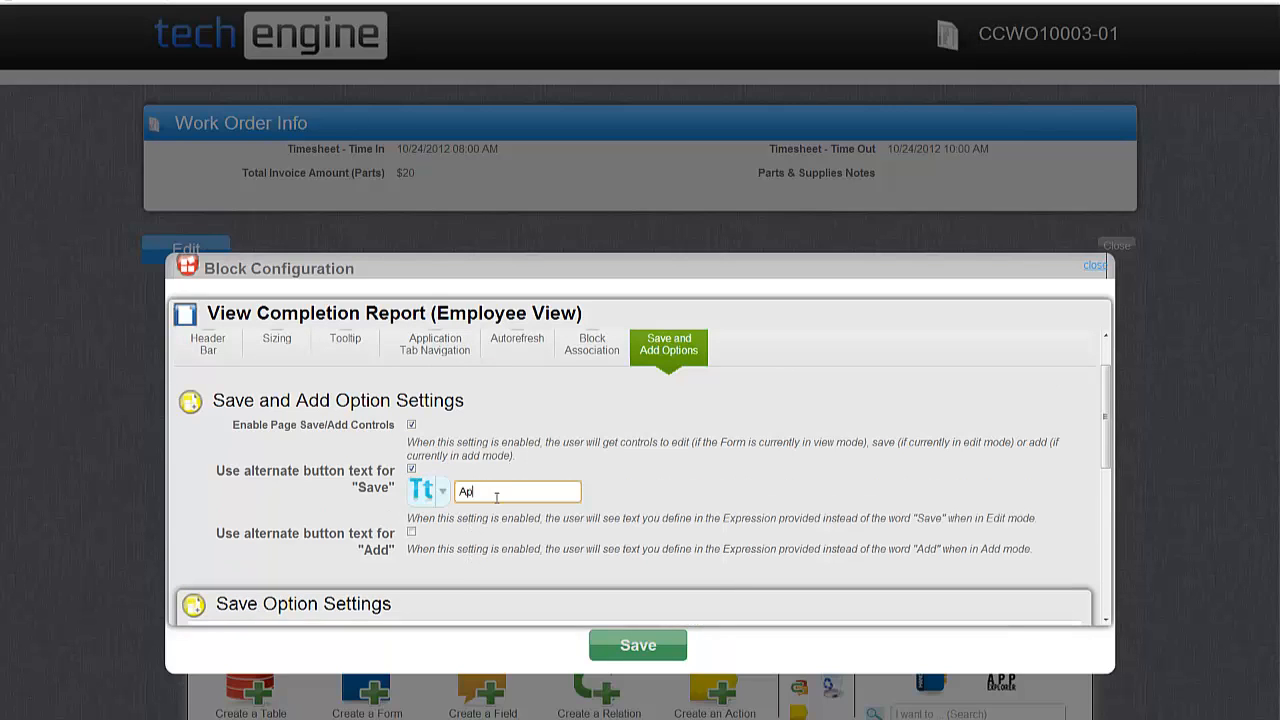
pyautogui.write('Approve Completion Rep')
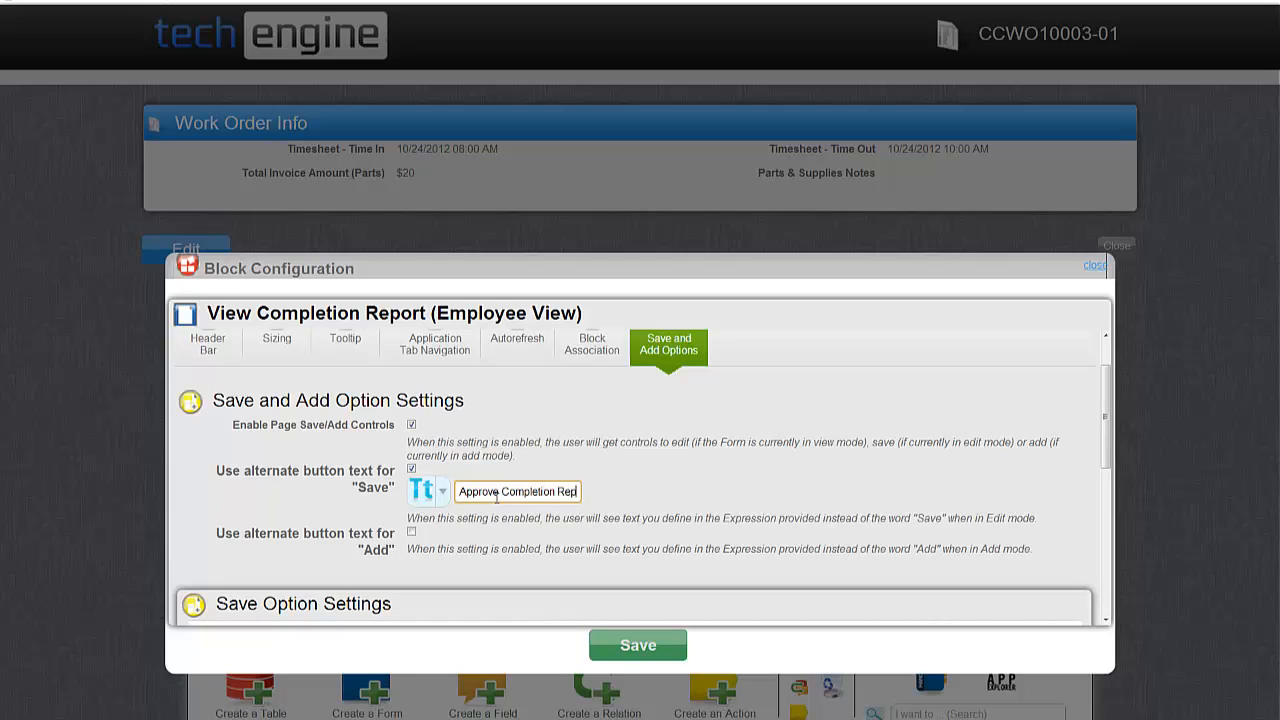
pyautogui.write('ort')
pyautogui.click(769, 517)
pyautogui.scroll(-10, 700, 476)
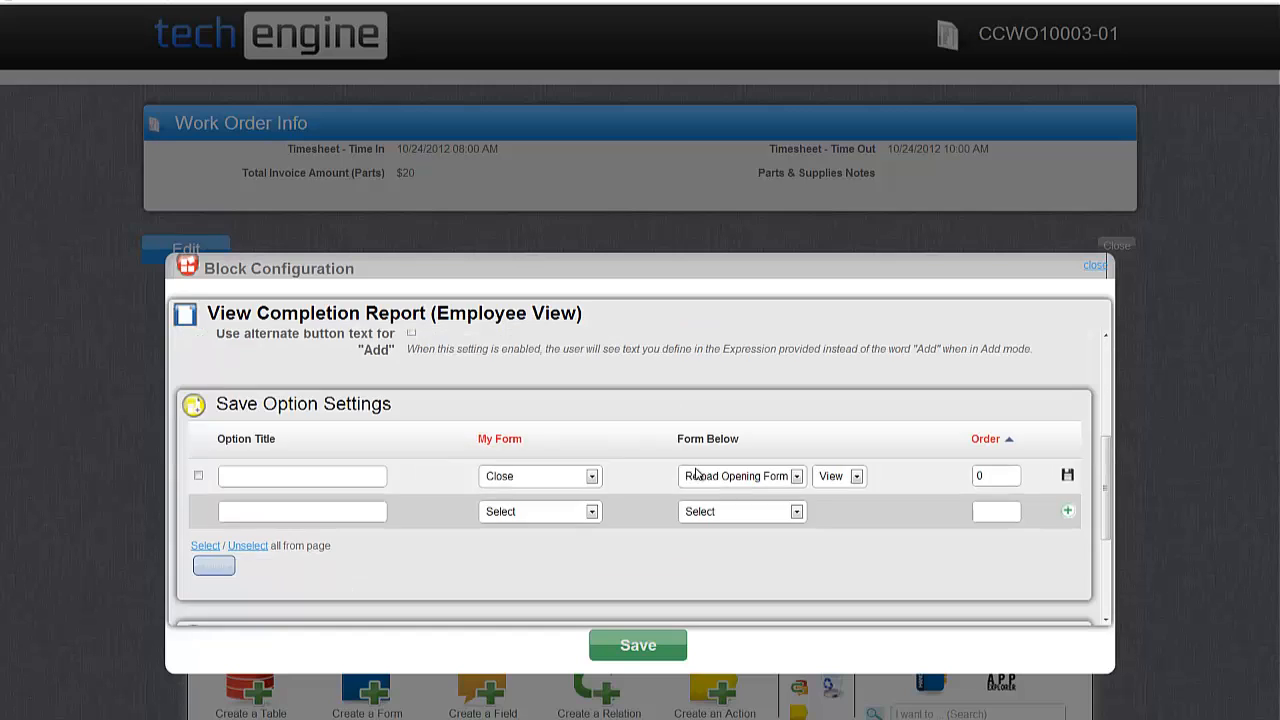
pyautogui.scroll(10, 550, 535)
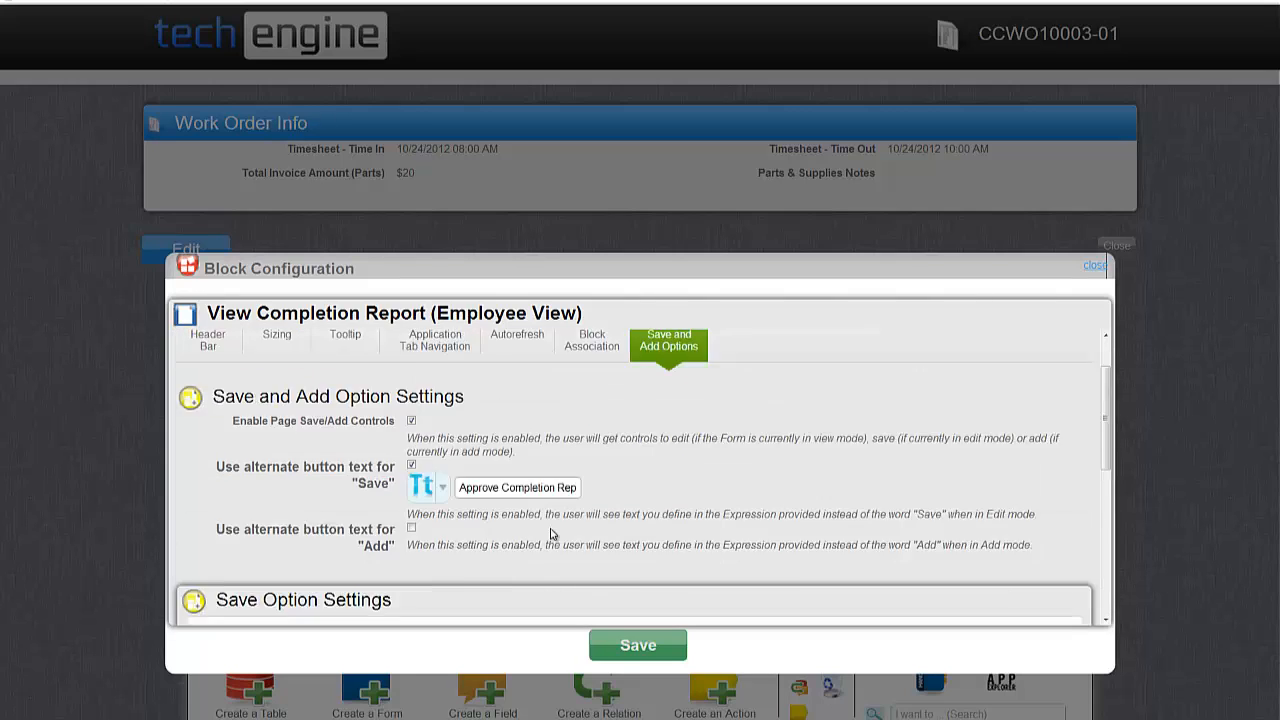
pyautogui.click(658, 645)
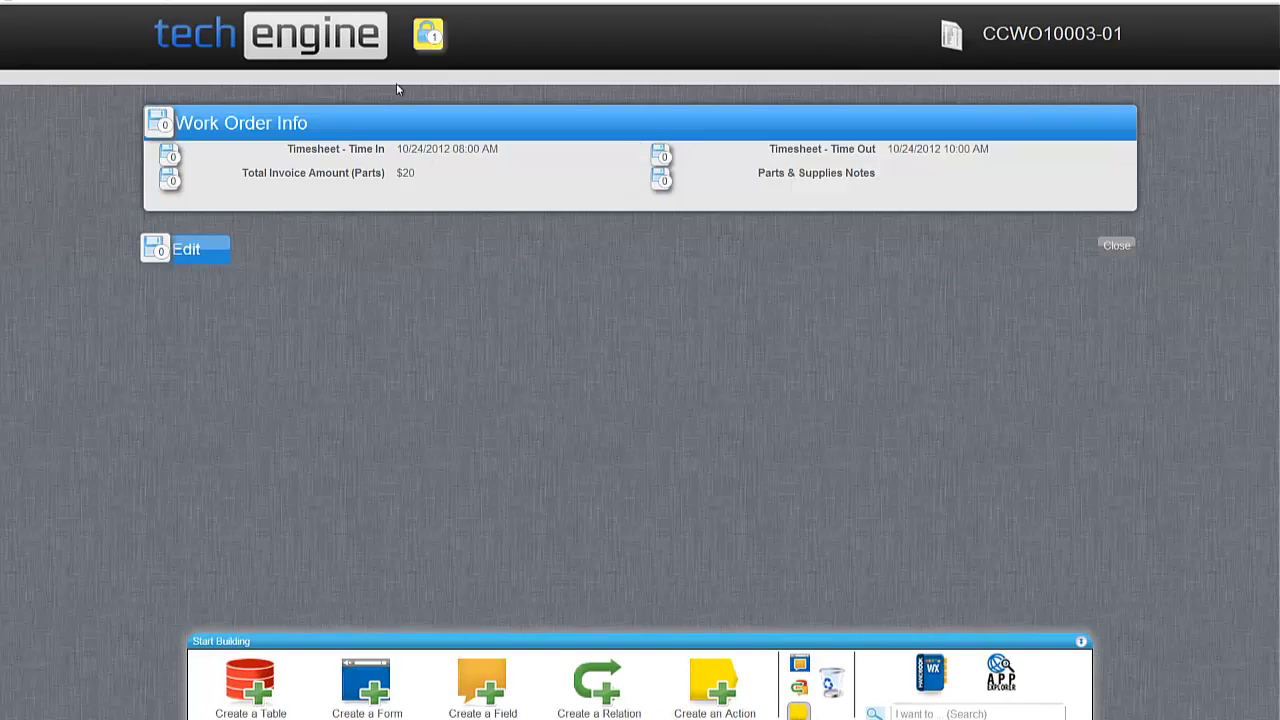
# Change the Show this Form security action so the form opens in Edit mode instead of View.
pyautogui.click(428, 35)
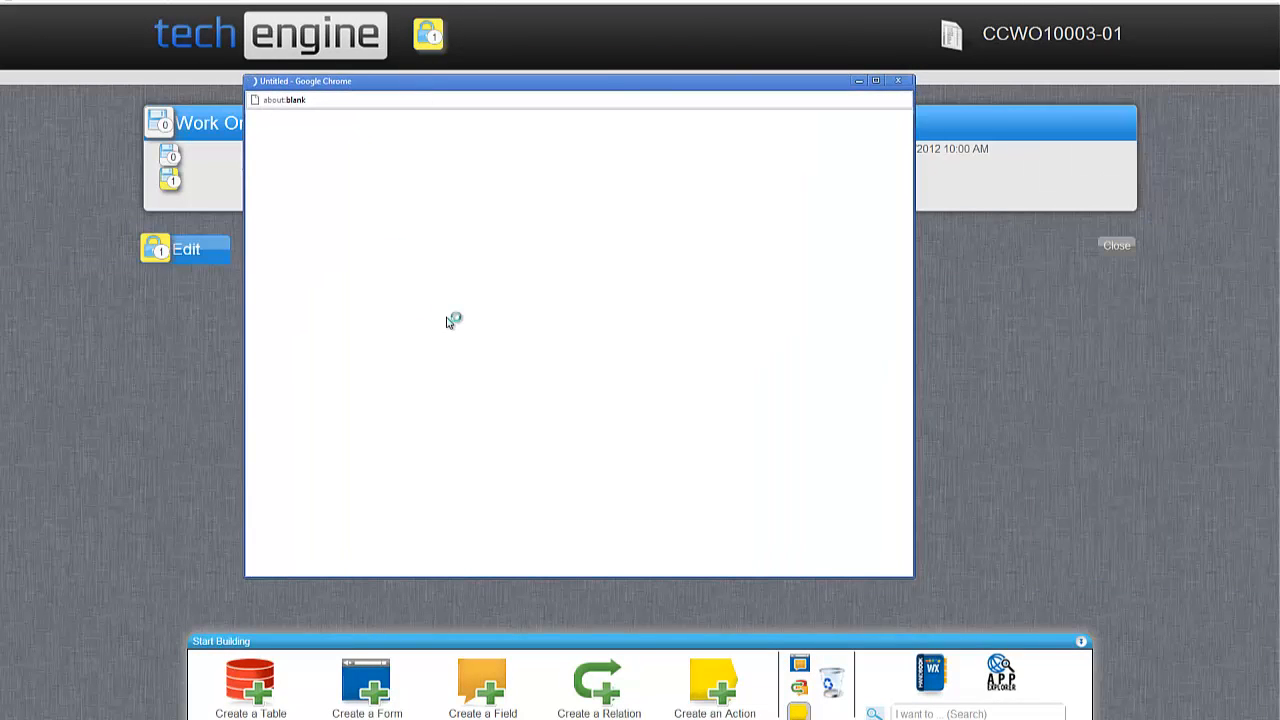
pyautogui.doubleClick(505, 82)
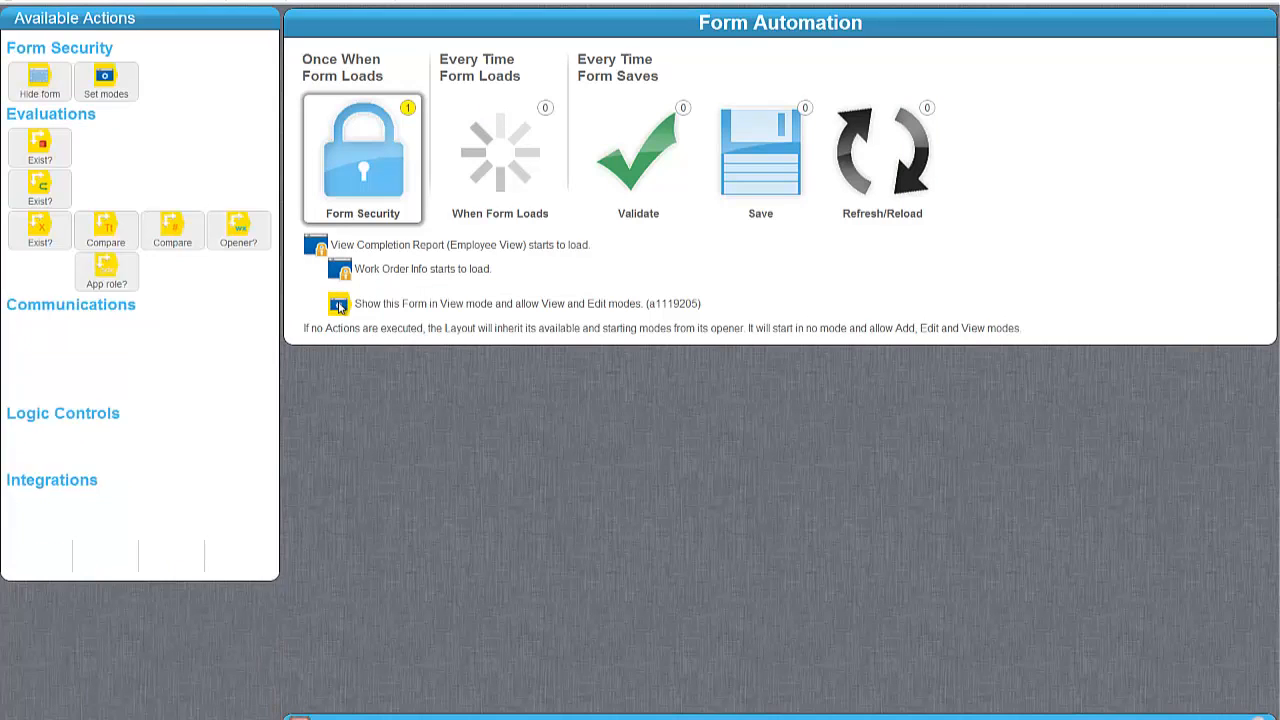
pyautogui.click(339, 305)
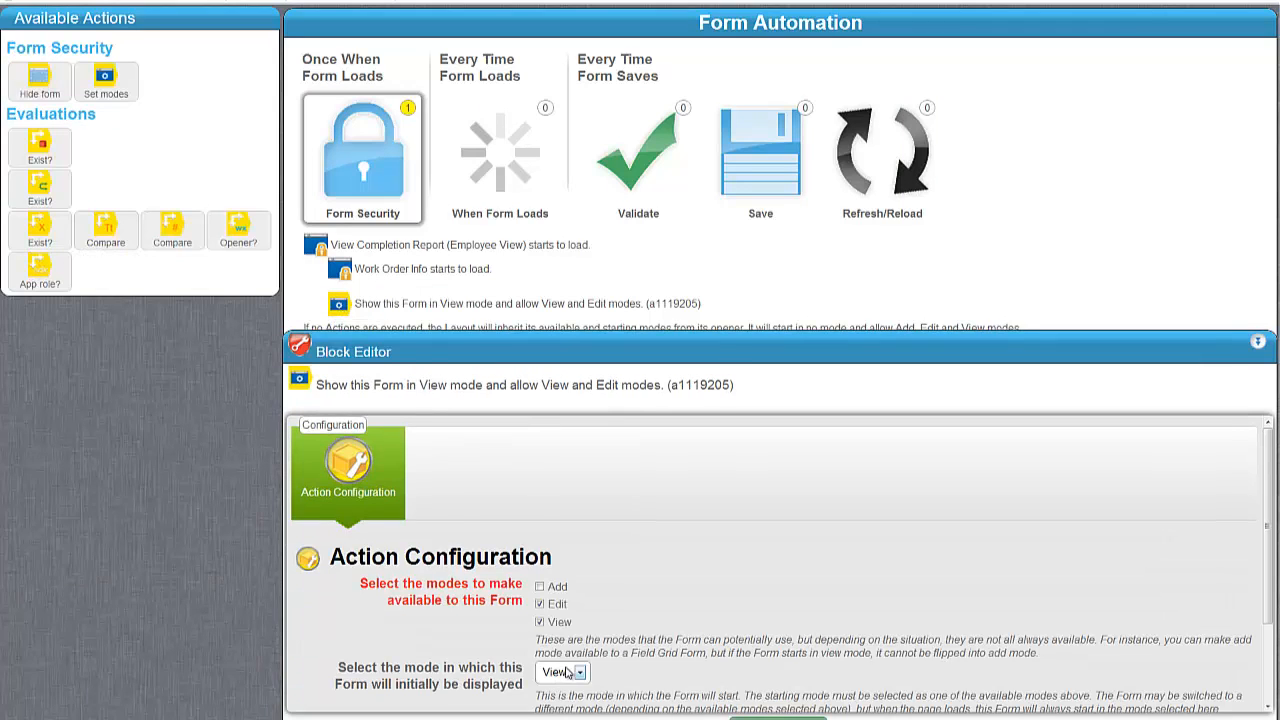
pyautogui.click(562, 674)
pyautogui.click(550, 629)
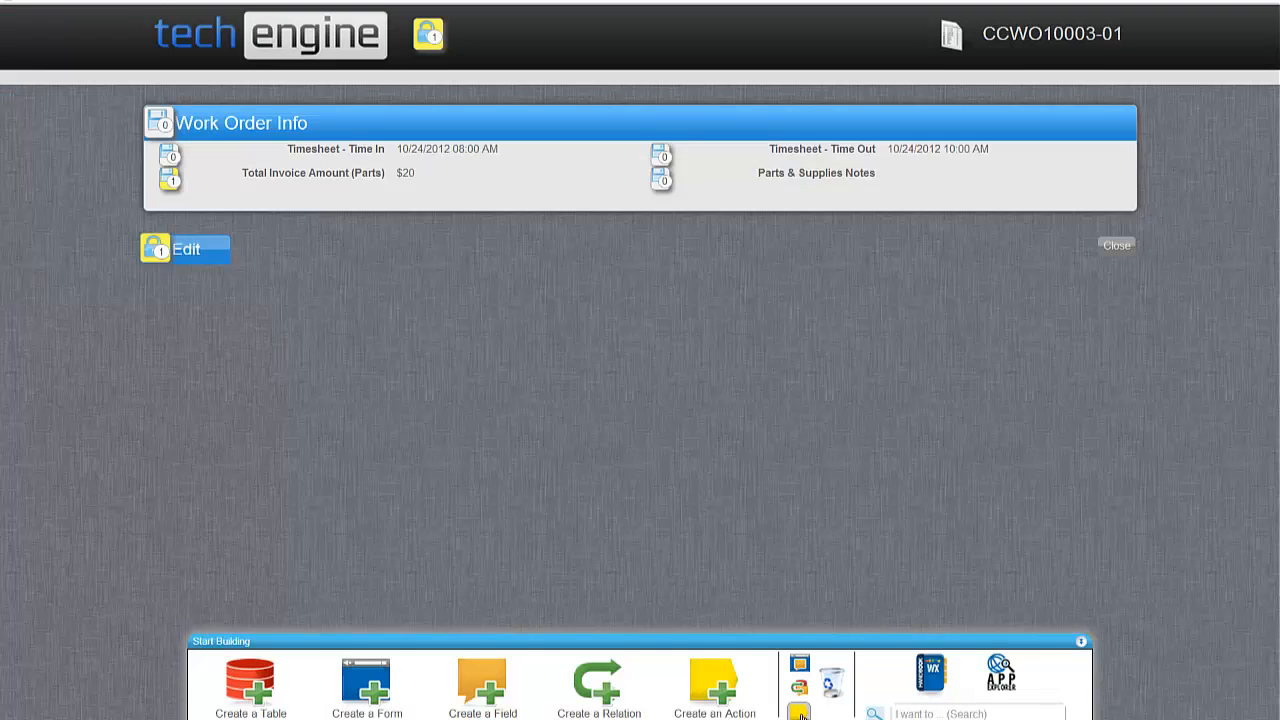
pyautogui.click(799, 712)
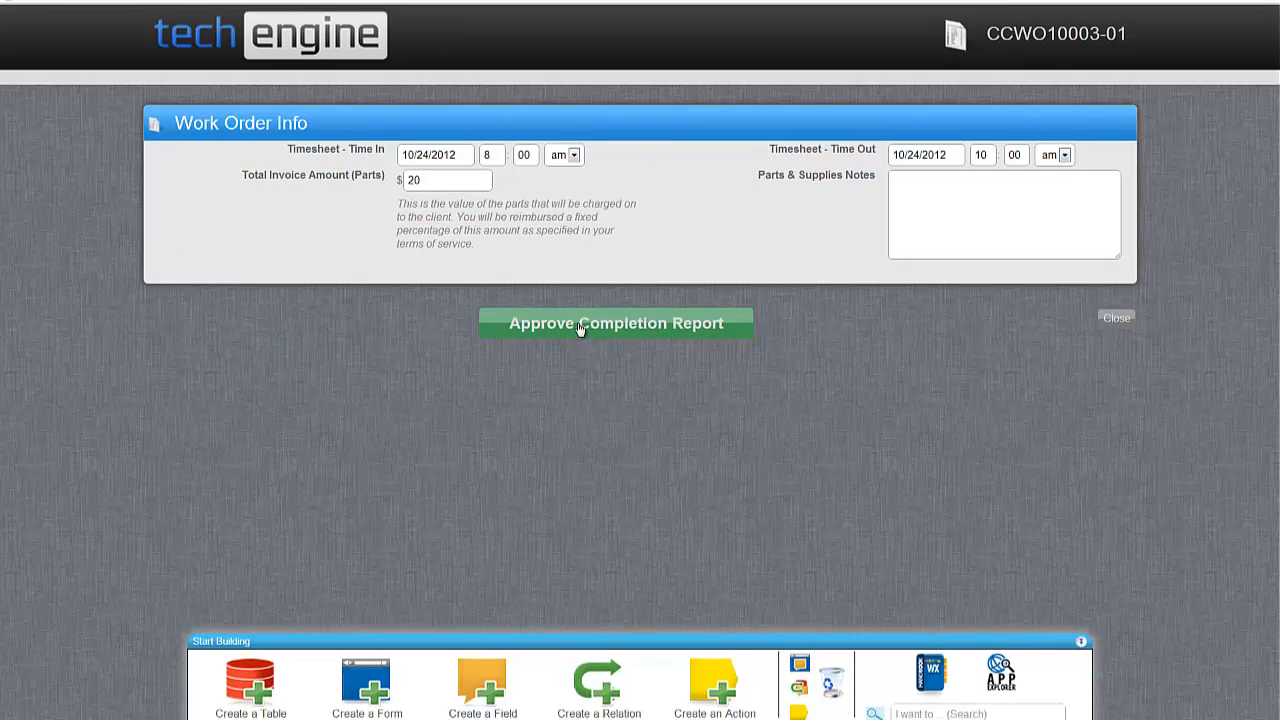
pyautogui.click(799, 712)
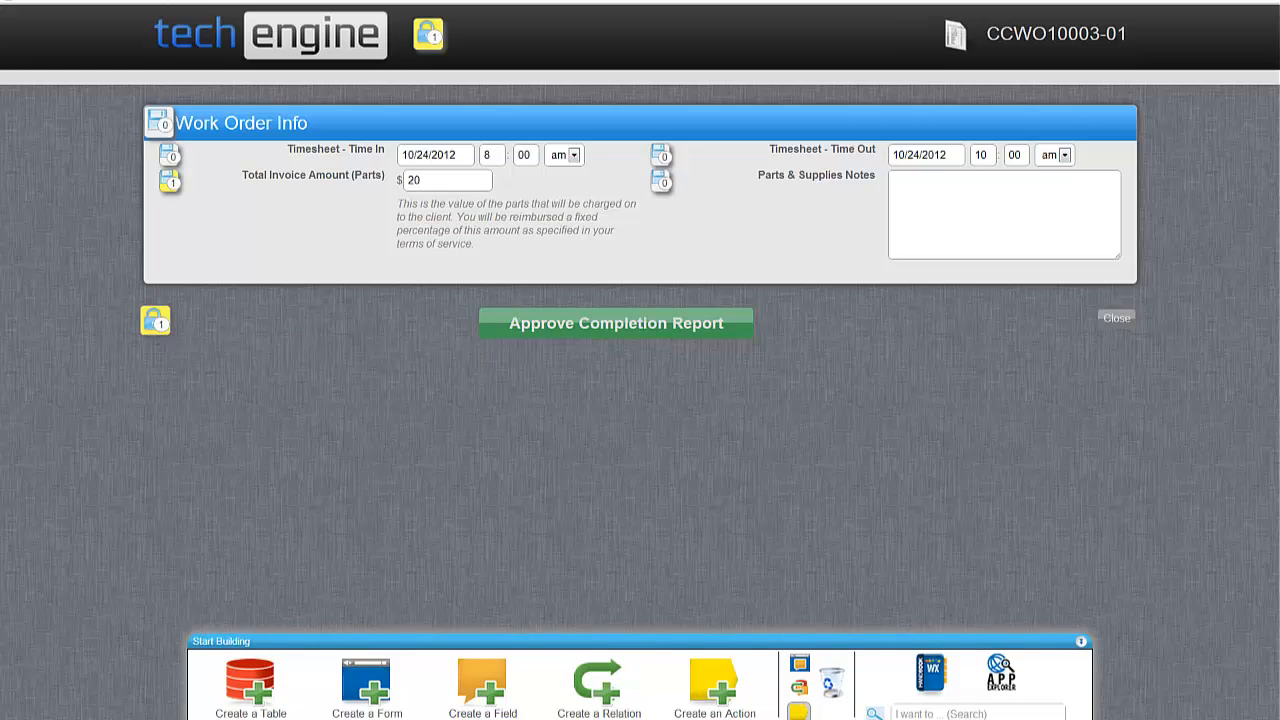
# In the Action Manager, add a Run Function action to the form's Save event.
pyautogui.moveTo(656, 82); pyautogui.dragTo(612, 76)
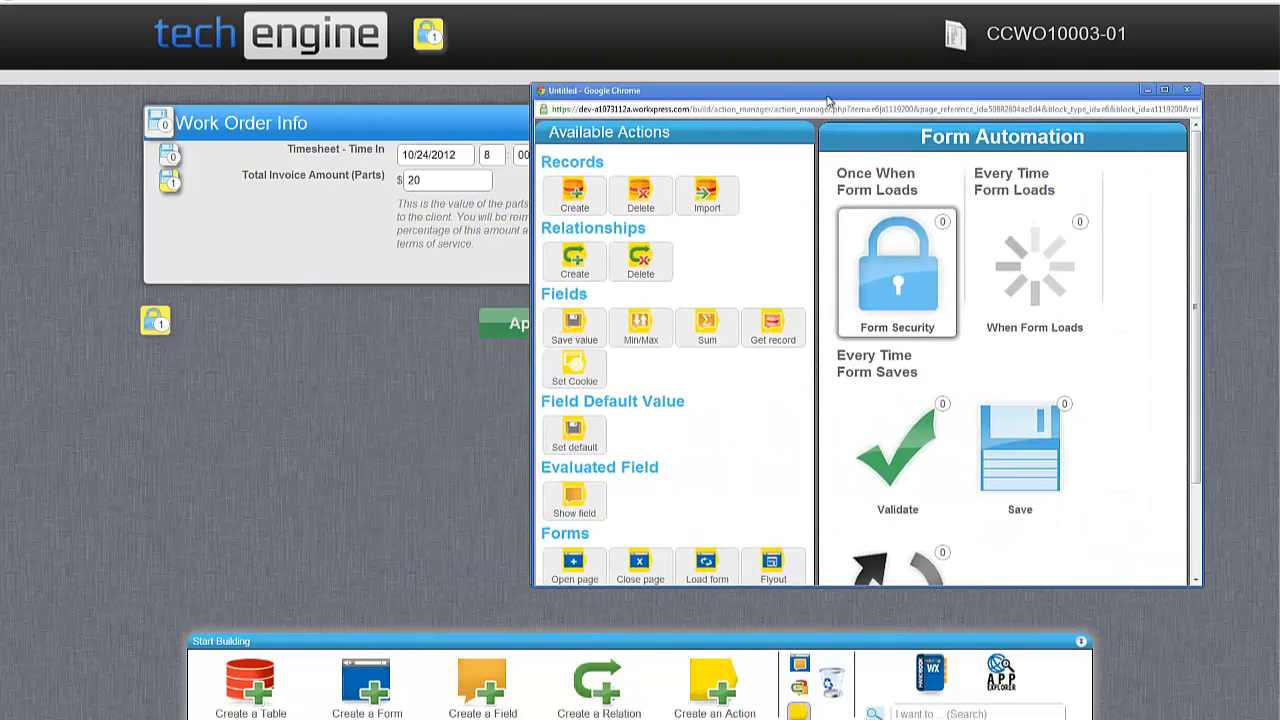
pyautogui.click(657, 251)
pyautogui.scroll(-3, 629, 217)
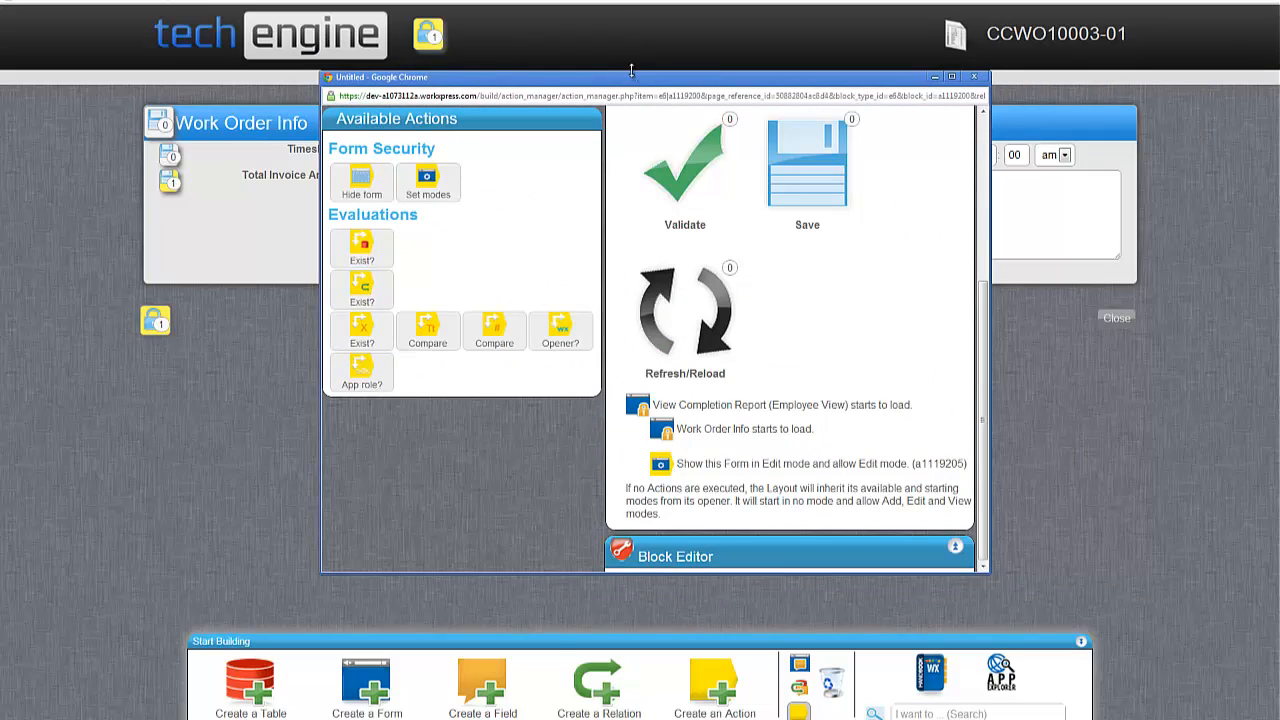
pyautogui.doubleClick(664, 84)
pyautogui.rightClick(418, 2)
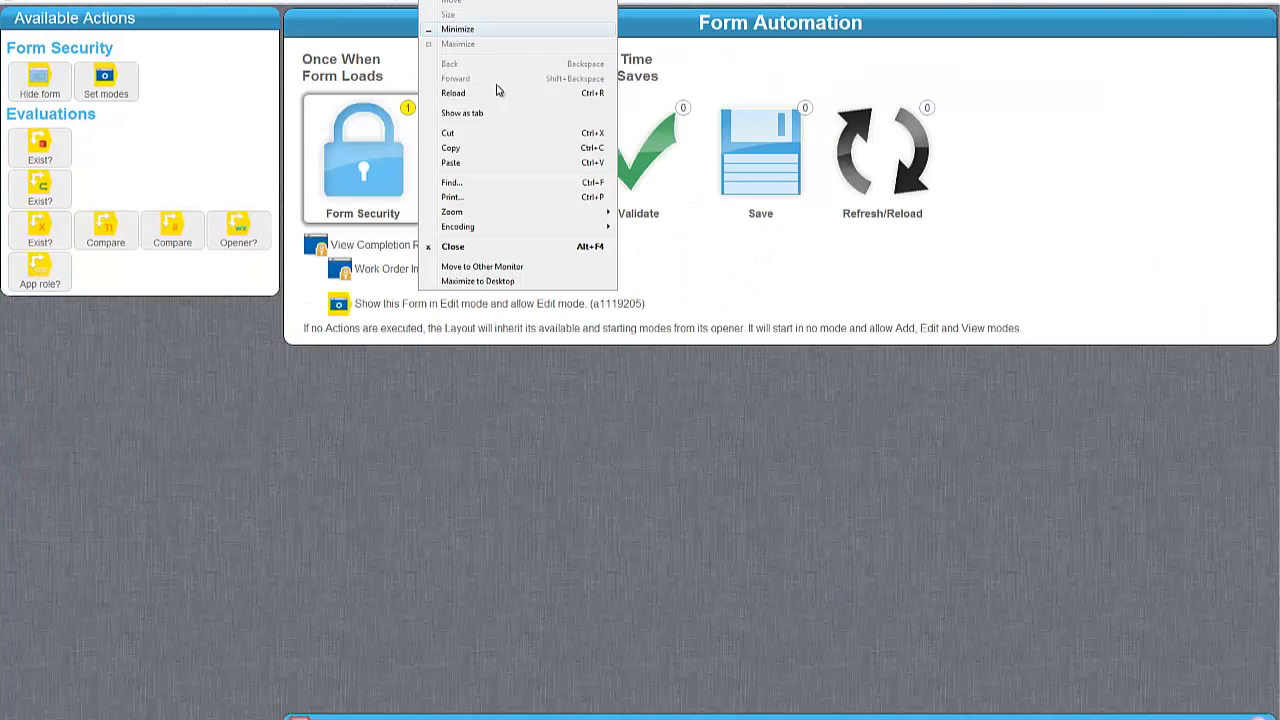
pyautogui.click(273, 529)
pyautogui.click(783, 202)
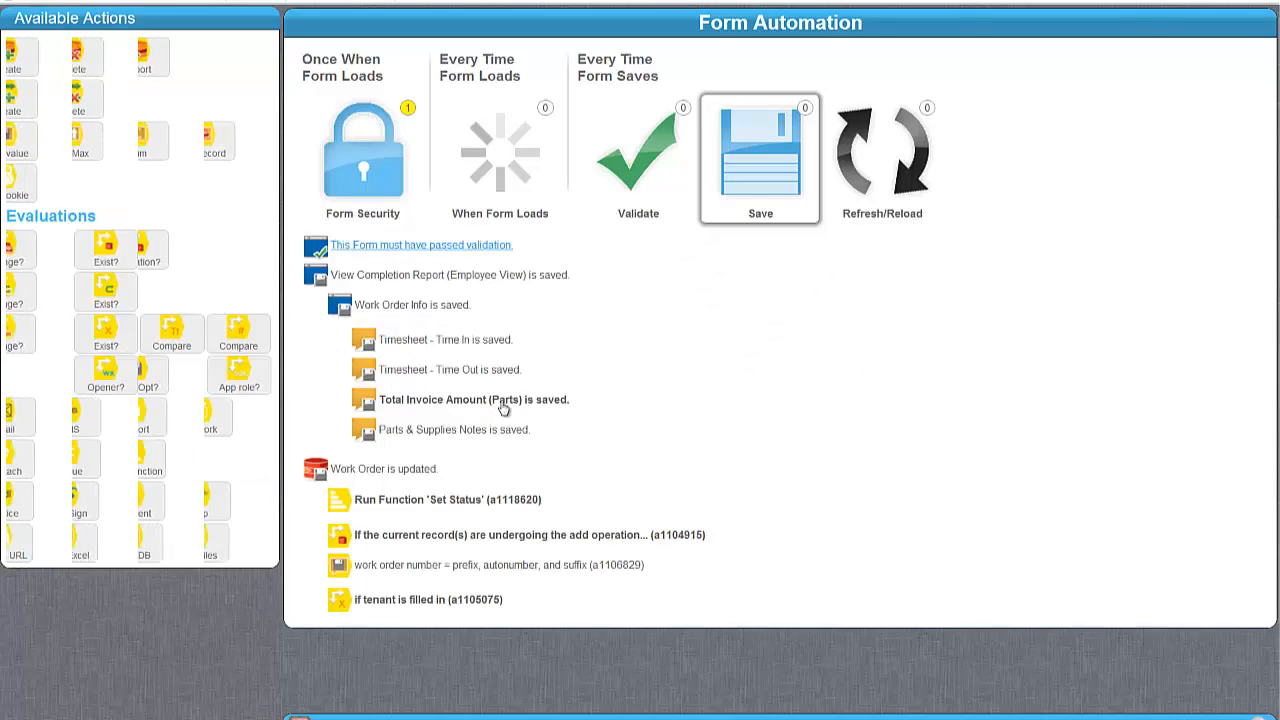
pyautogui.click(406, 306)
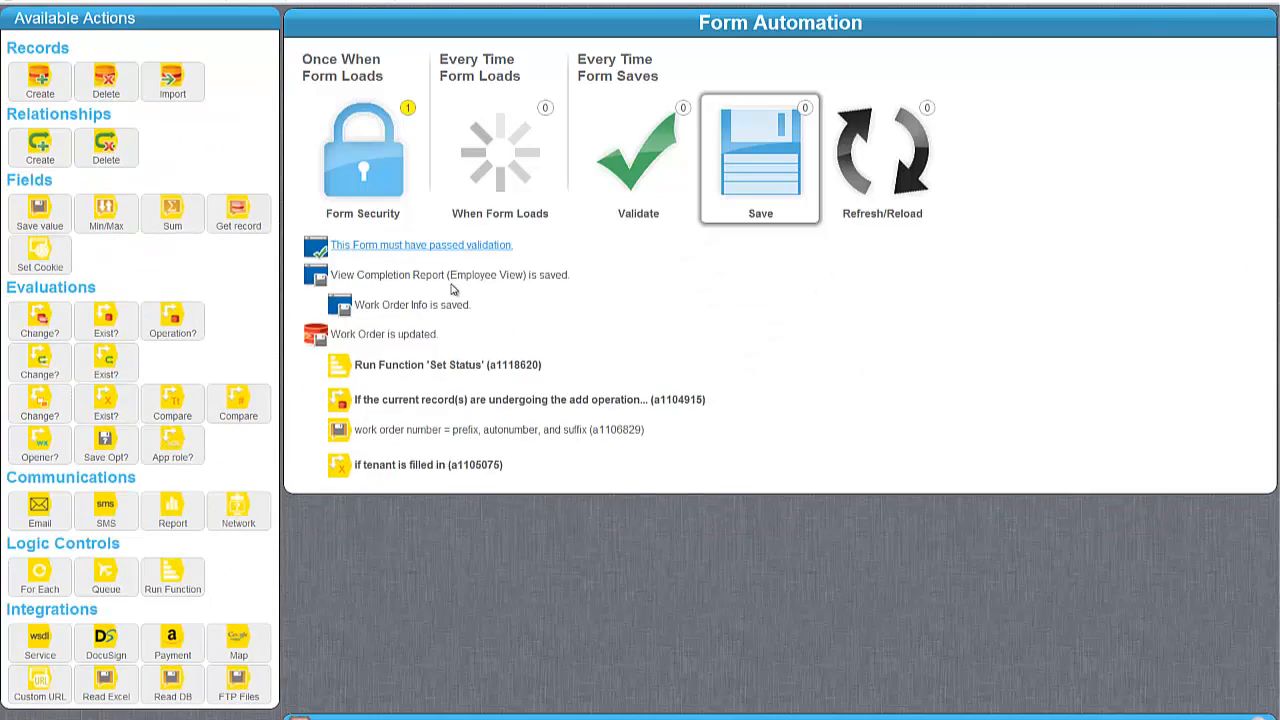
pyautogui.moveTo(268, 613); pyautogui.dragTo(556, 233)
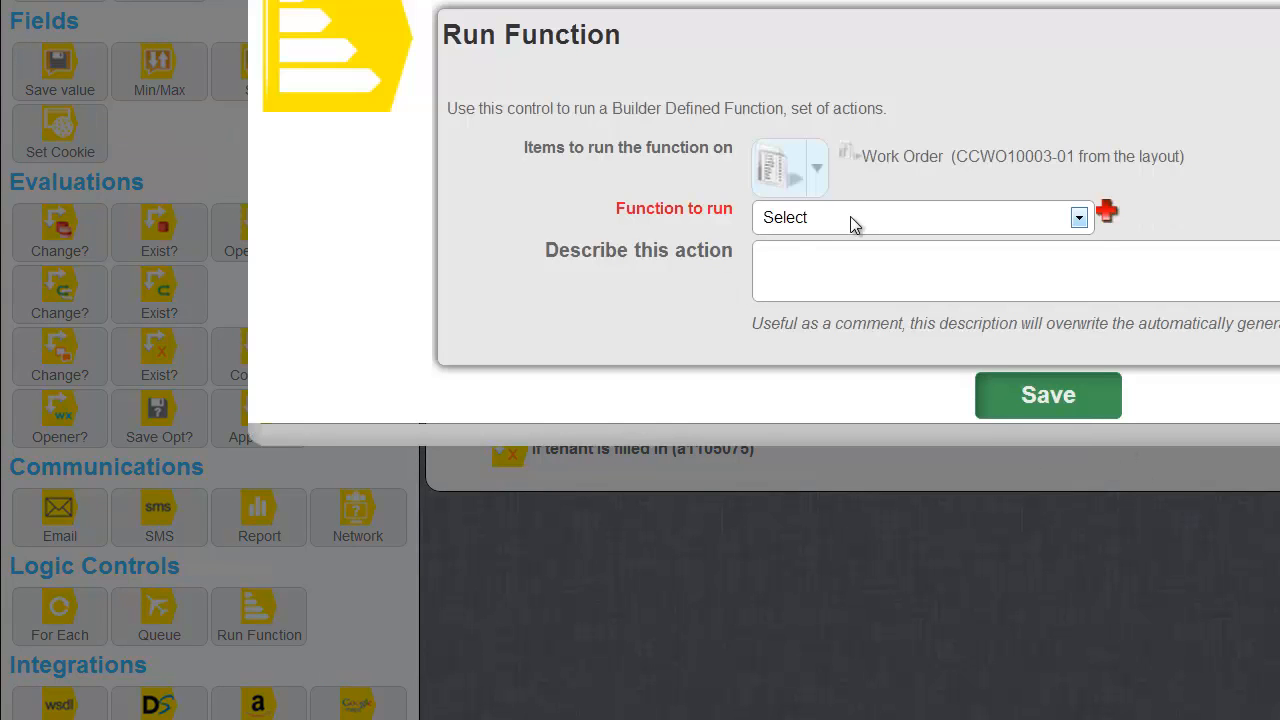
# Have it run a new function named 'Approve Completion Report' and save the action.
pyautogui.click(850, 216)
pyautogui.click(1080, 218)
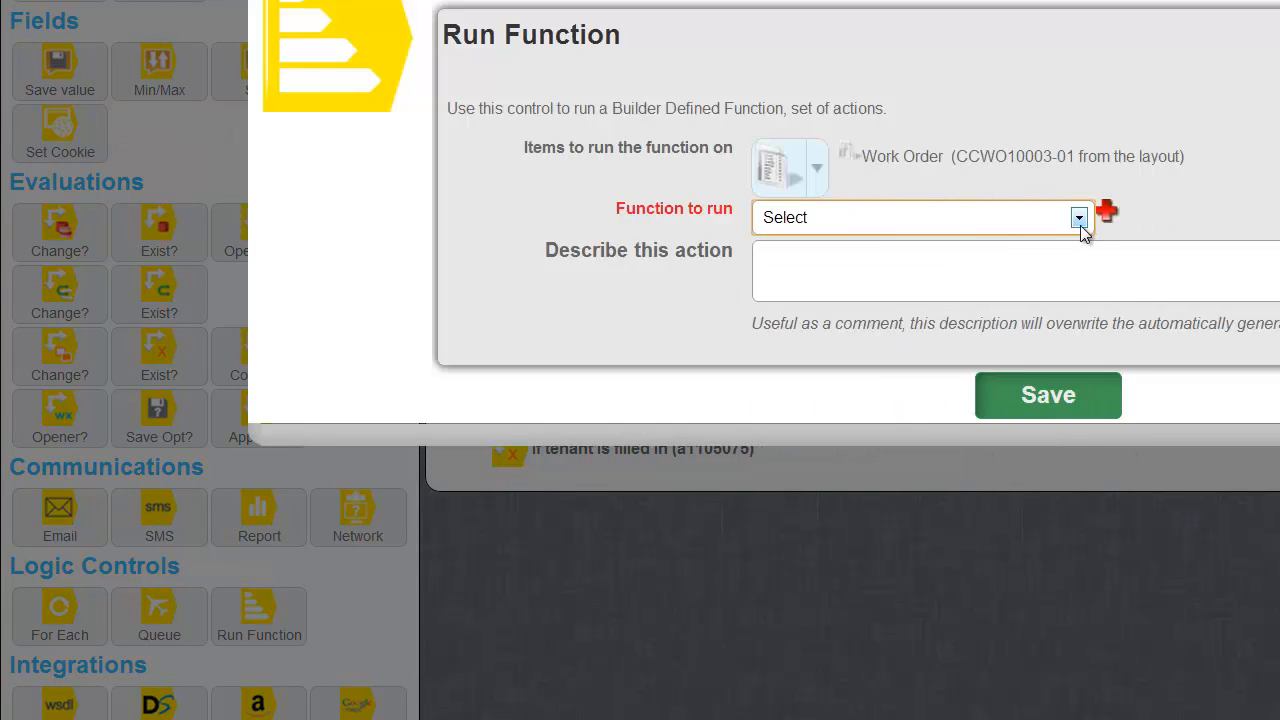
pyautogui.click(1105, 212)
pyautogui.click(819, 287)
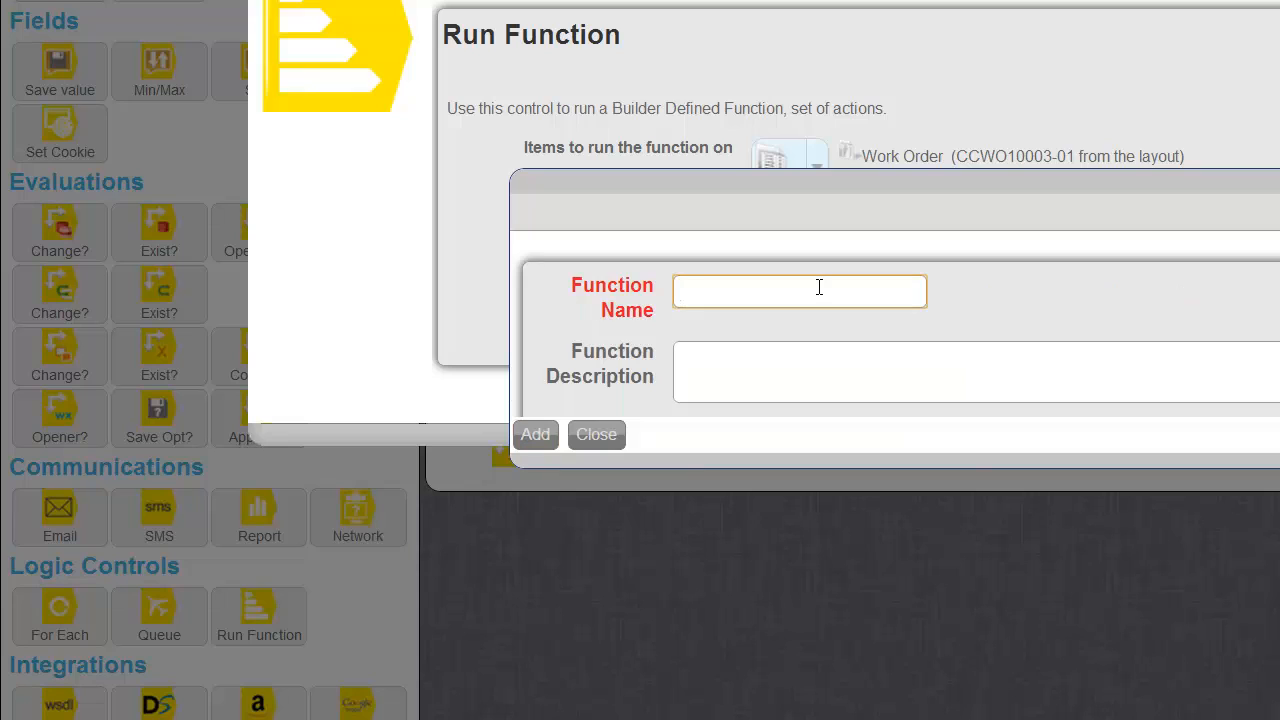
pyautogui.write('Approve Copmpletion Report')
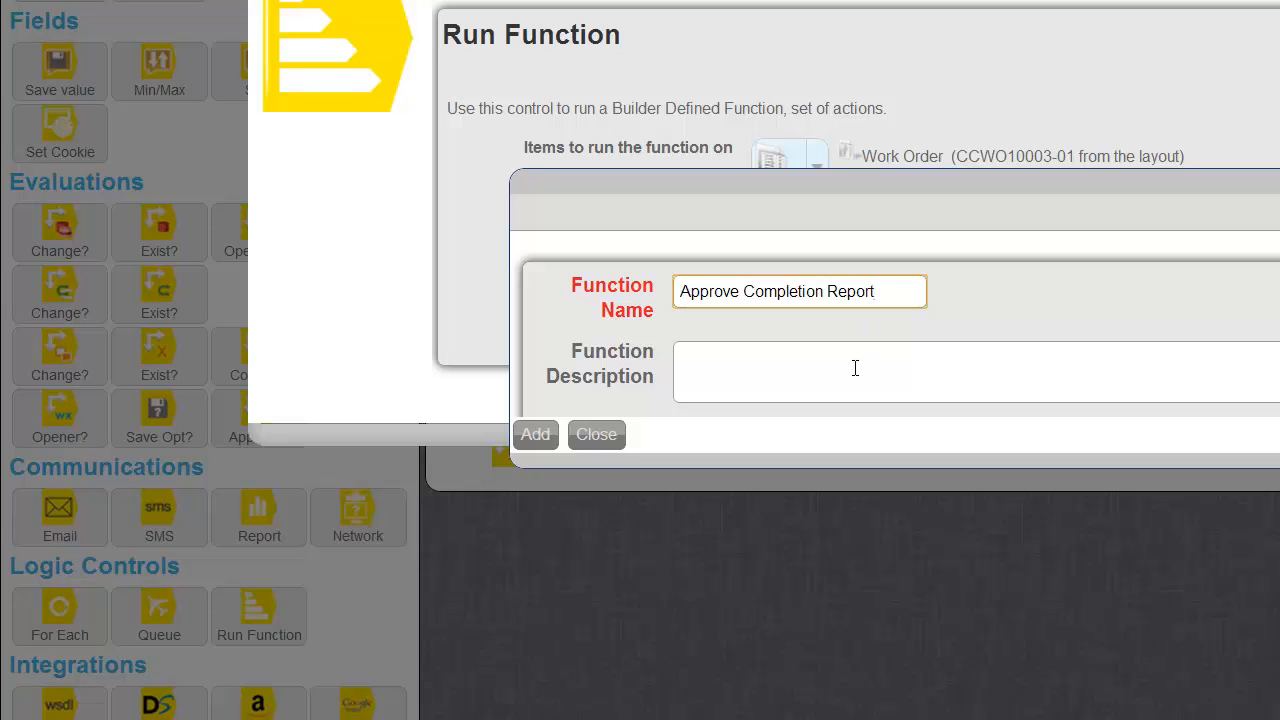
pyautogui.click(540, 434)
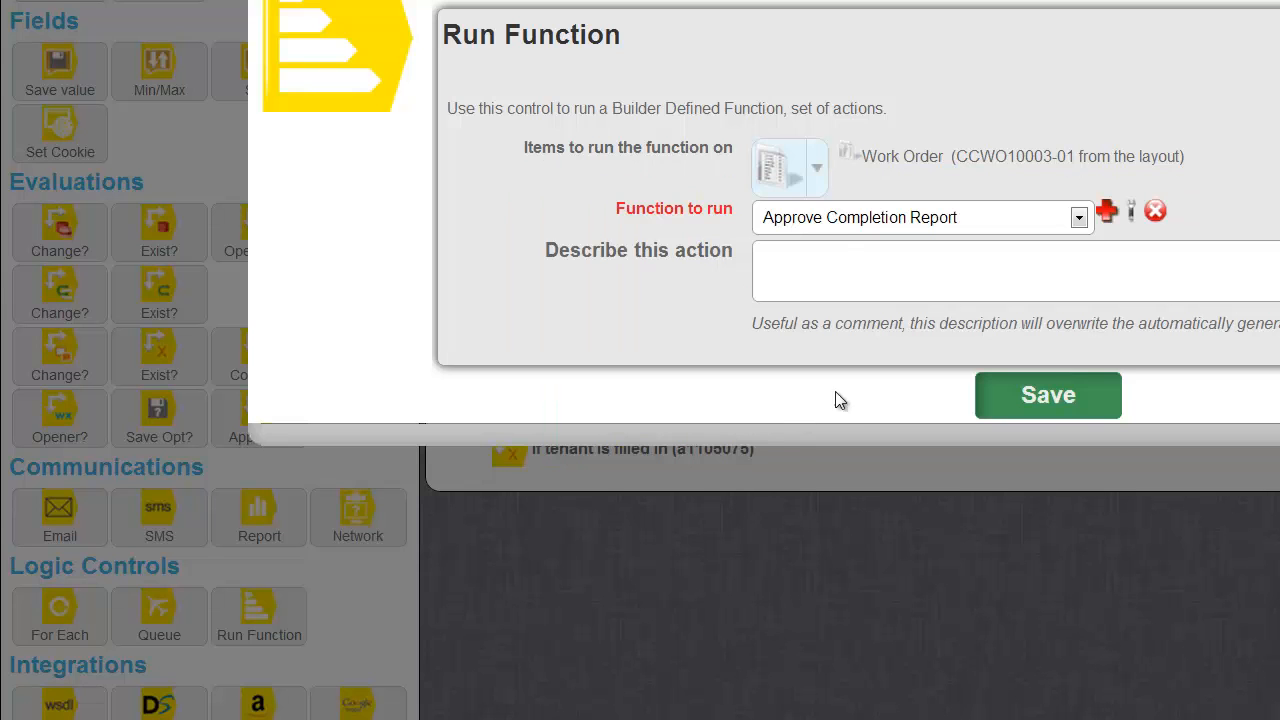
pyautogui.click(1008, 390)
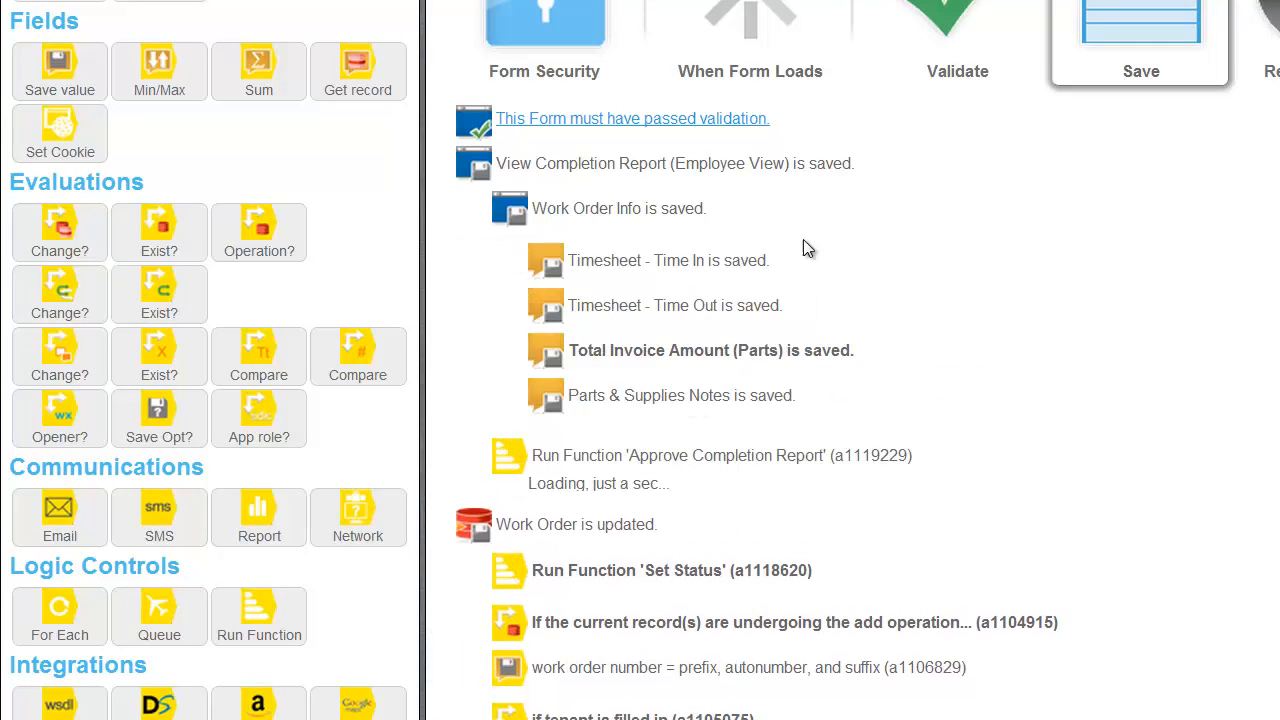
pyautogui.click(607, 208)
# Add a save-value action setting Date/Time Marked Closed to NOW, described 'date/time marked closed = NOW'.
pyautogui.moveTo(66, 45); pyautogui.dragTo(605, 277)
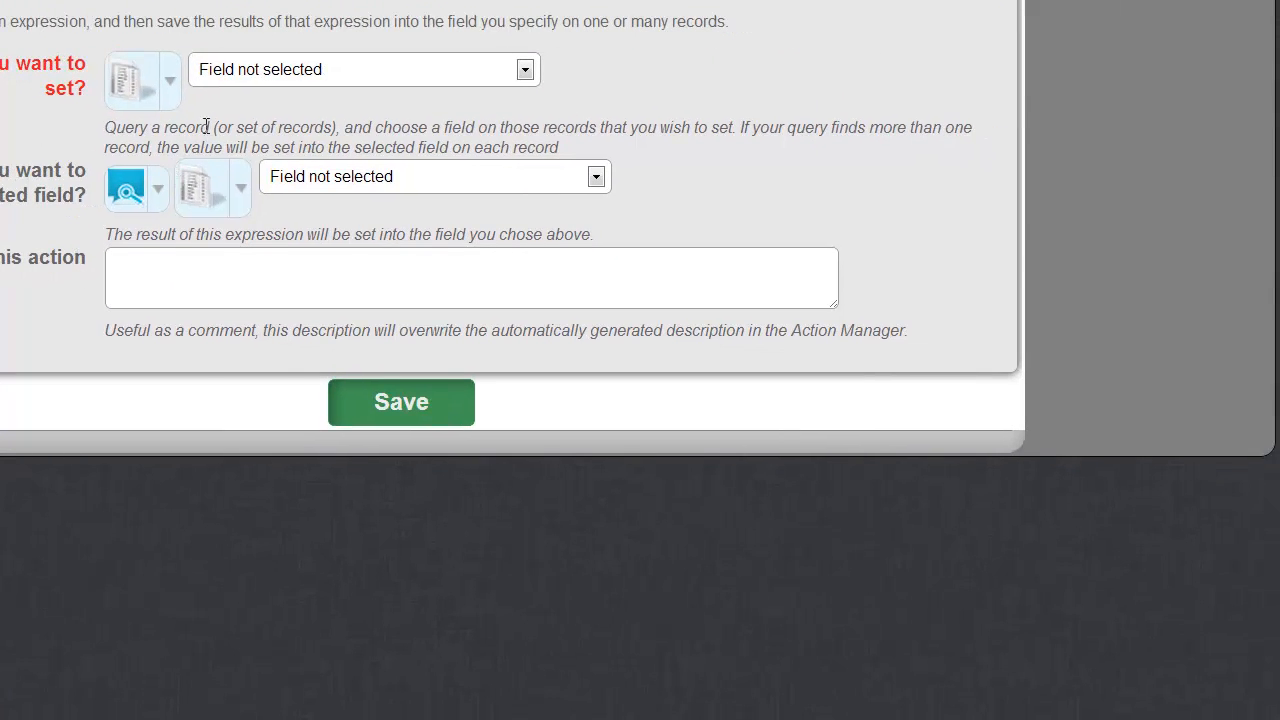
pyautogui.click(257, 69)
pyautogui.scroll(-2, 475, 430)
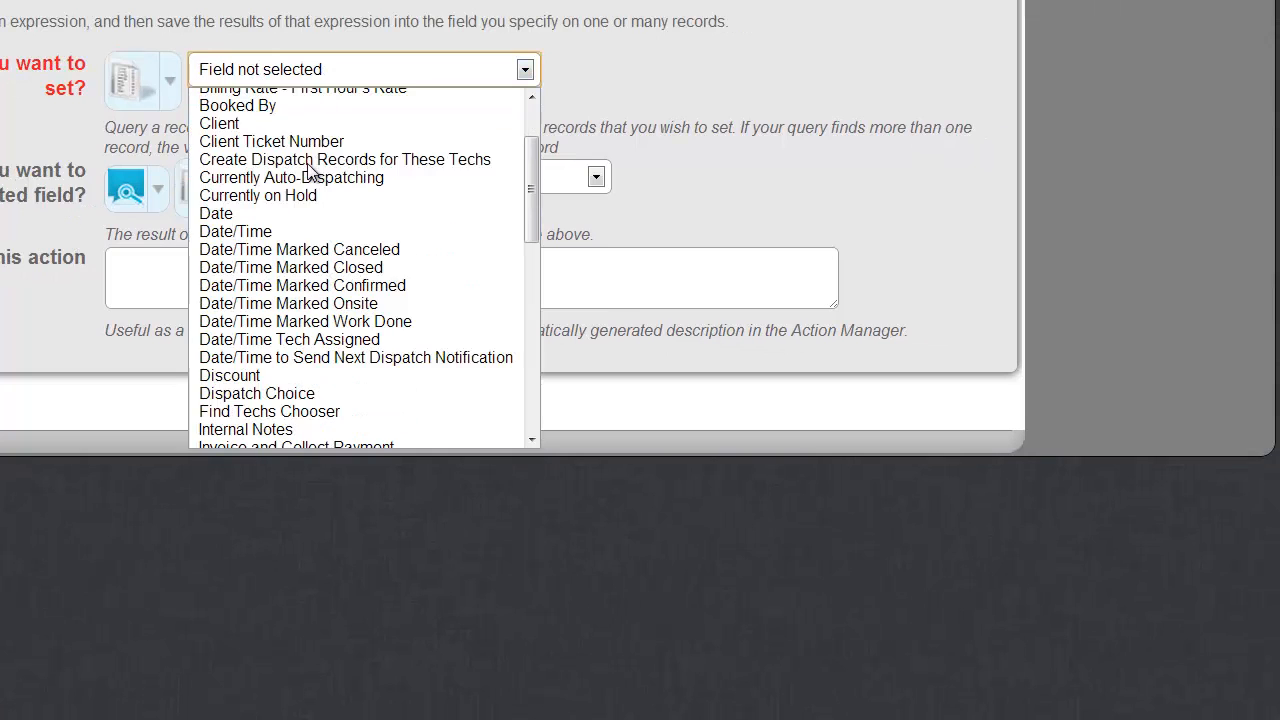
pyautogui.click(374, 268)
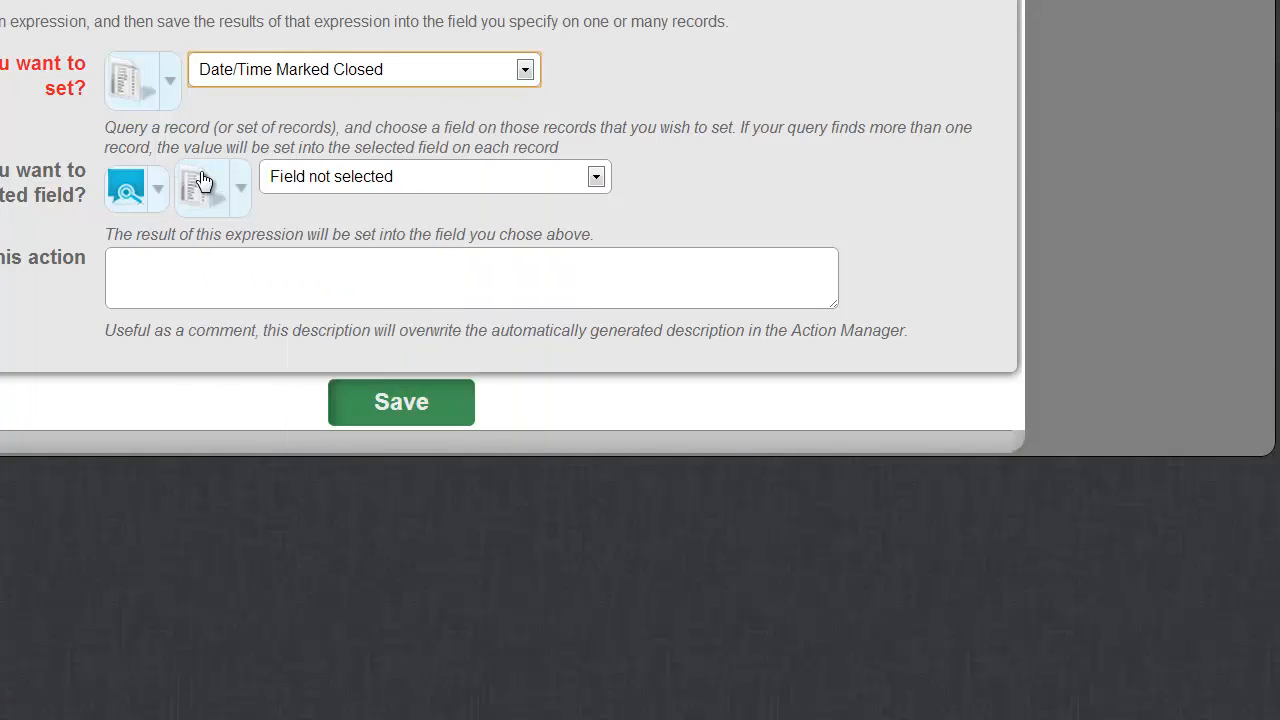
pyautogui.click(145, 190)
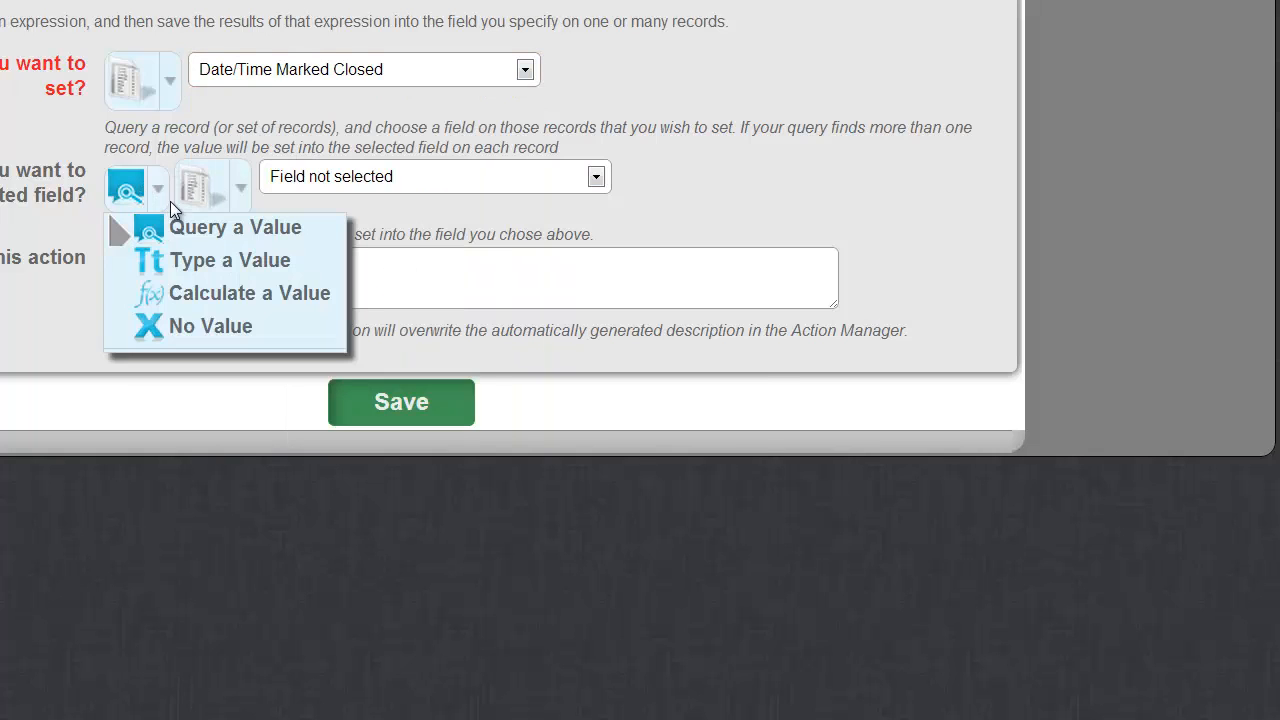
pyautogui.moveTo(265, 305)
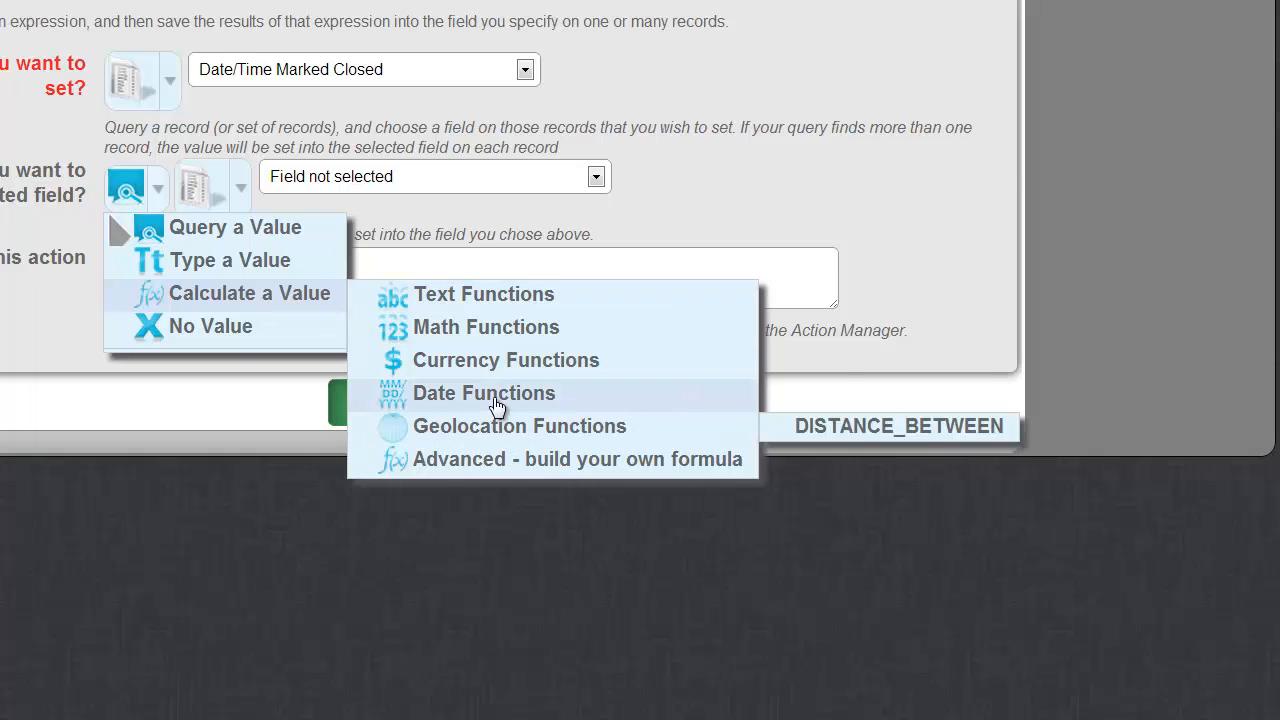
pyautogui.moveTo(580, 400)
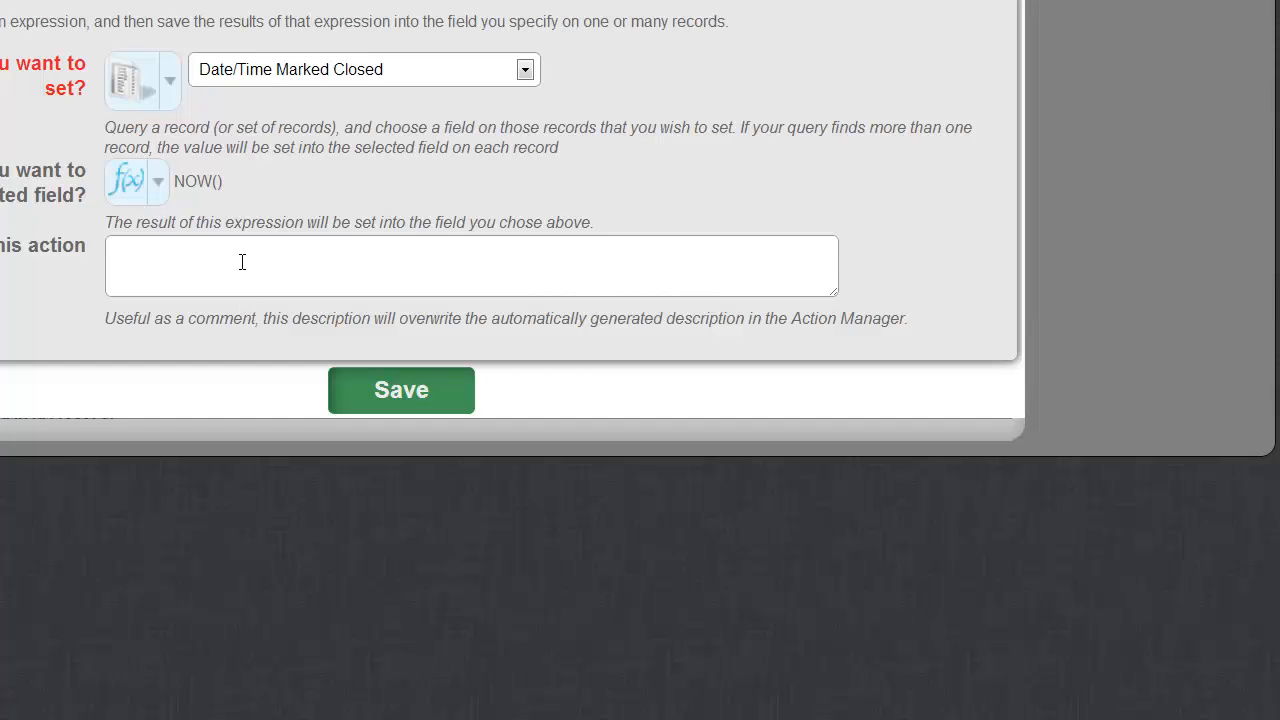
pyautogui.click(242, 262)
pyautogui.write('date/time mwa')
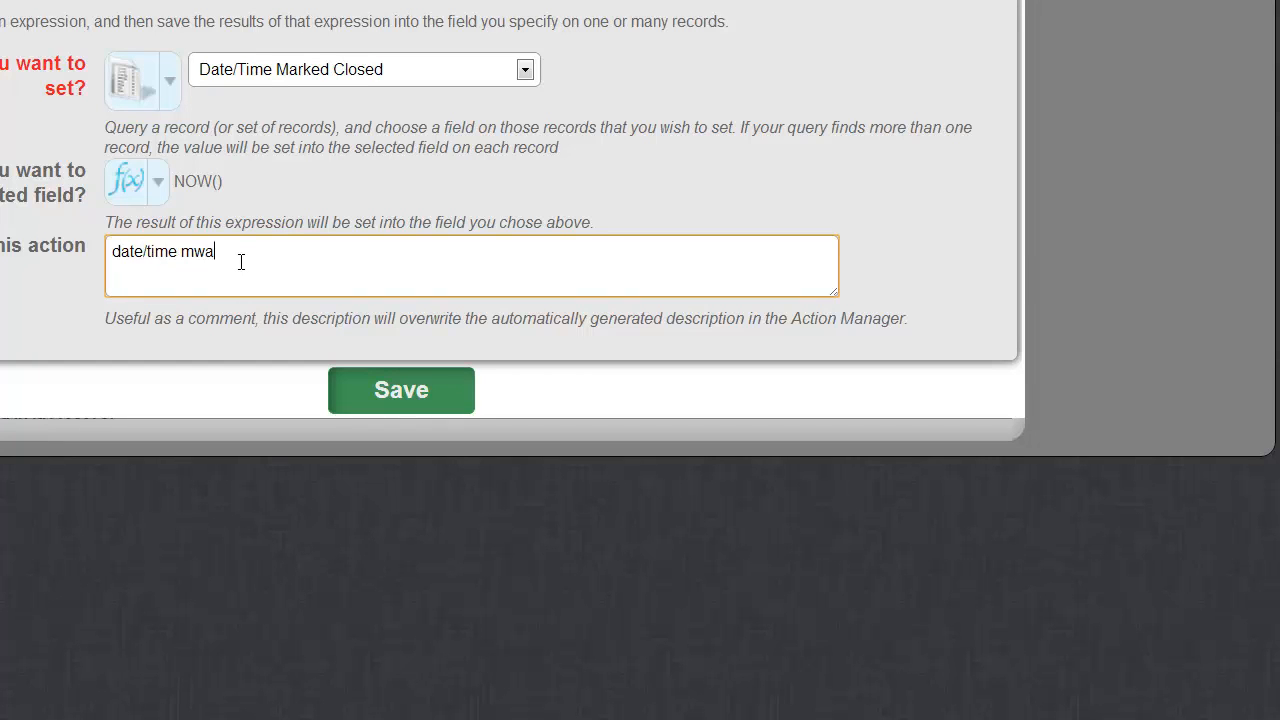
pyautogui.press('BackSpace')
pyautogui.press('BackSpace')
pyautogui.write('arked closed =-')
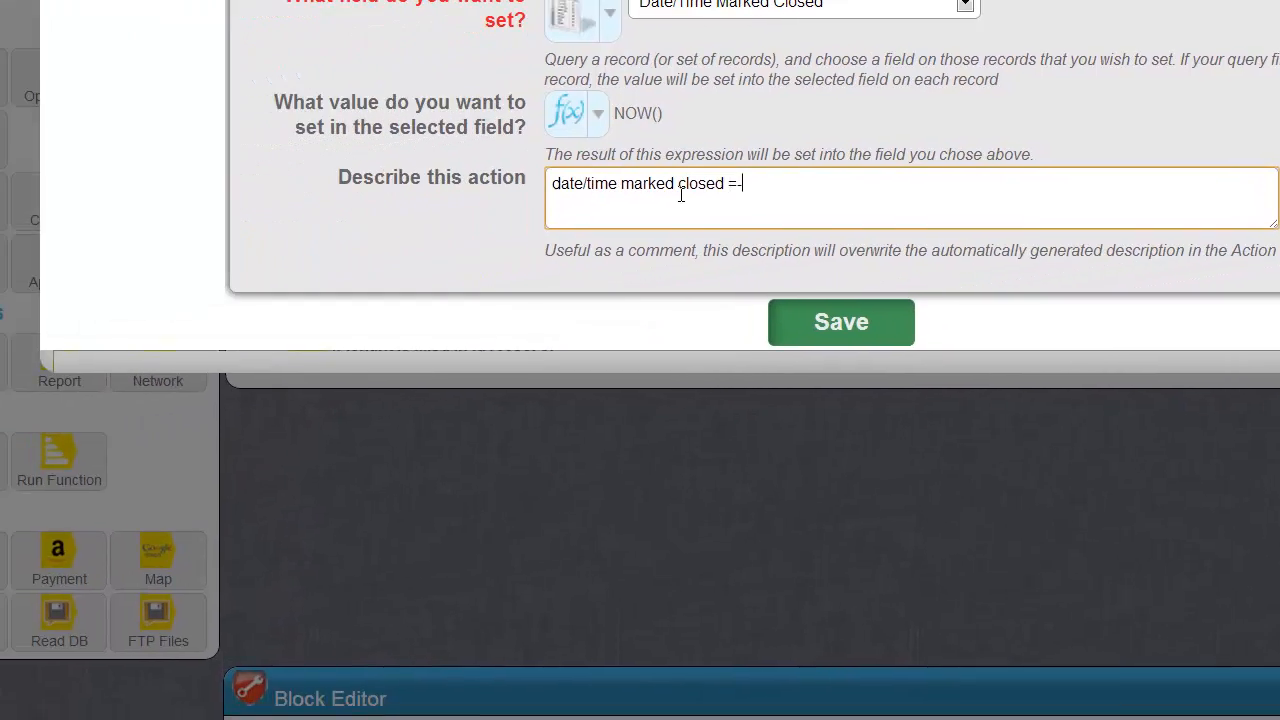
pyautogui.press('BackSpace')
pyautogui.write('NOW')
pyautogui.press('Tab')
pyautogui.press('Return')
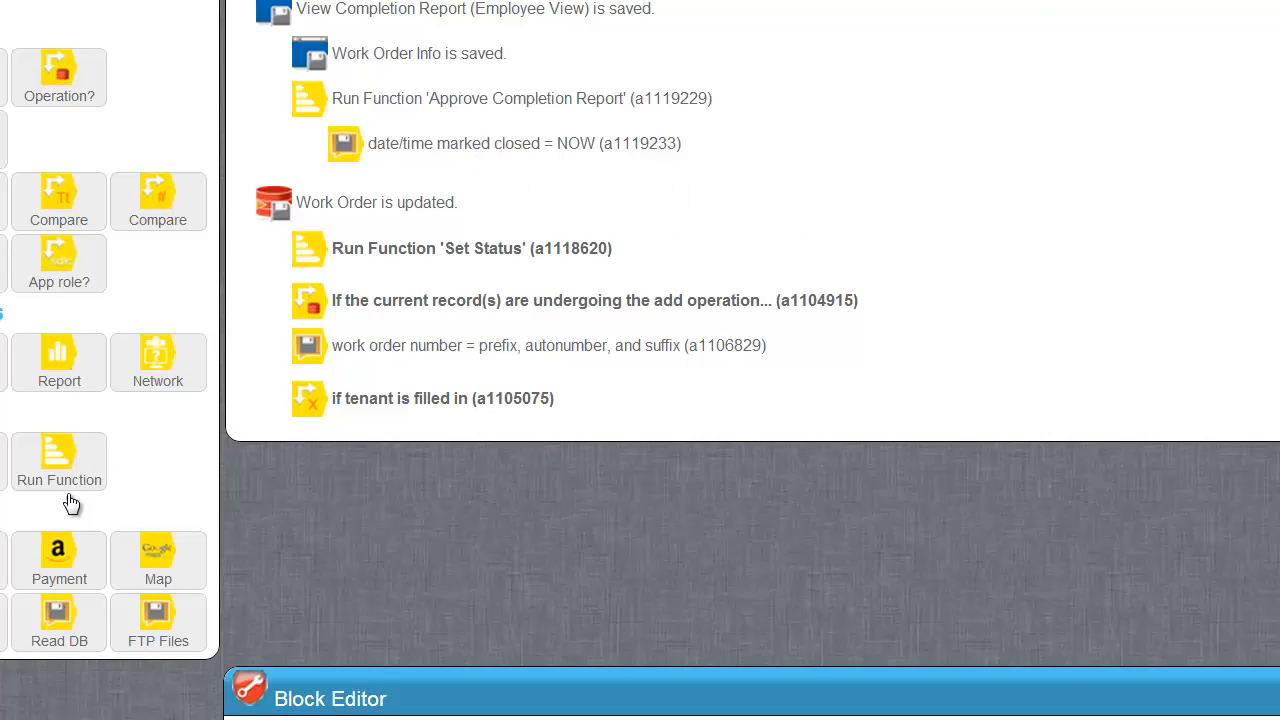
# Add a Run Function action that runs Set Status, save it, and collapse the actions.
pyautogui.moveTo(70, 456); pyautogui.dragTo(464, 175)
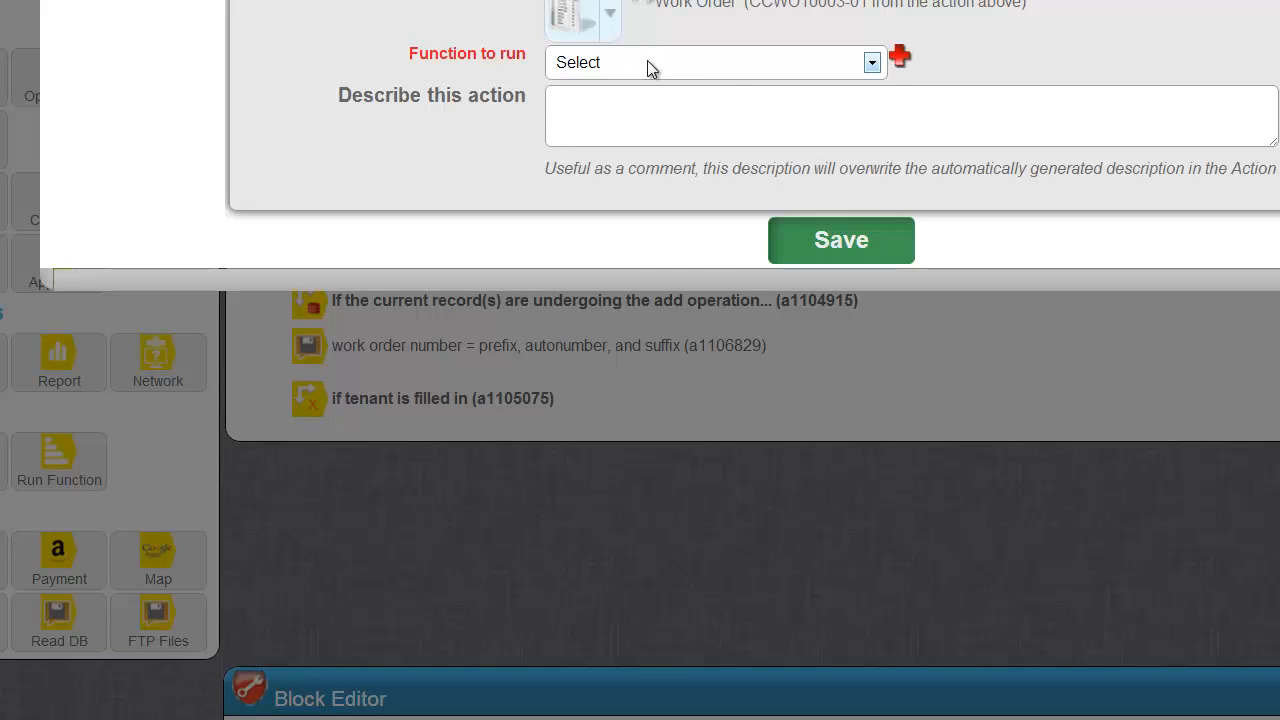
pyautogui.click(647, 60)
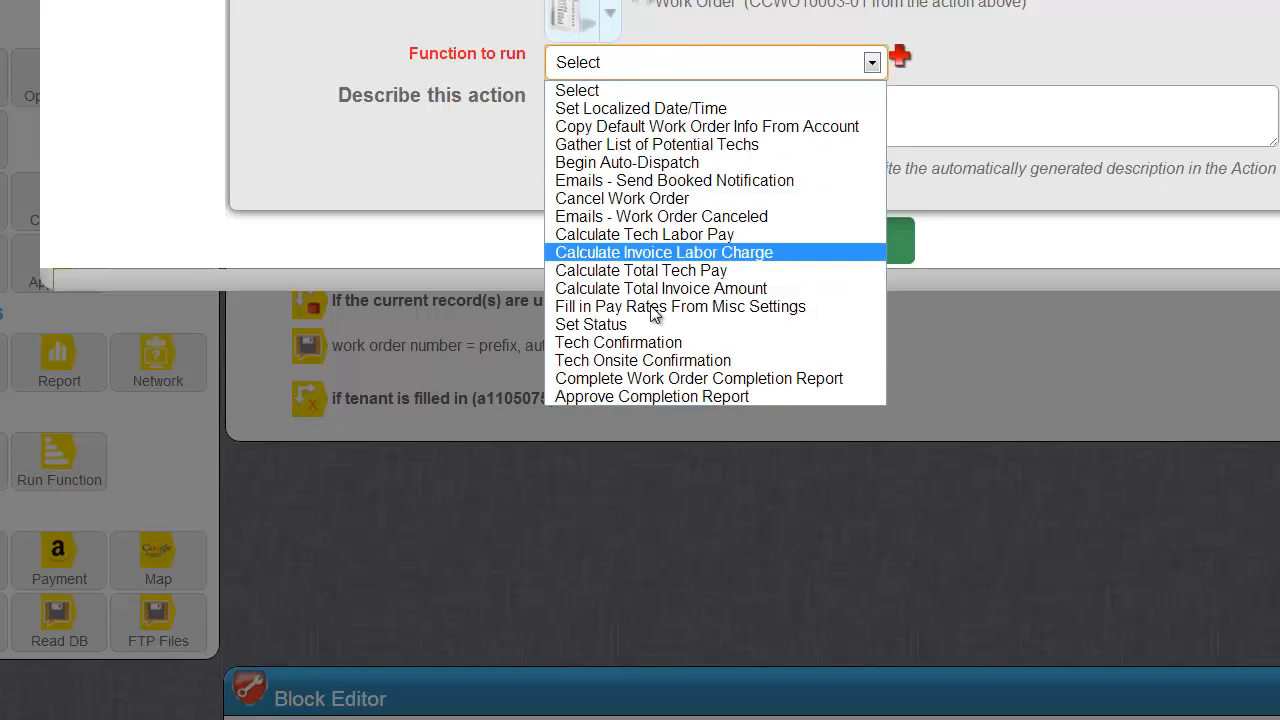
pyautogui.click(590, 323)
pyautogui.click(836, 255)
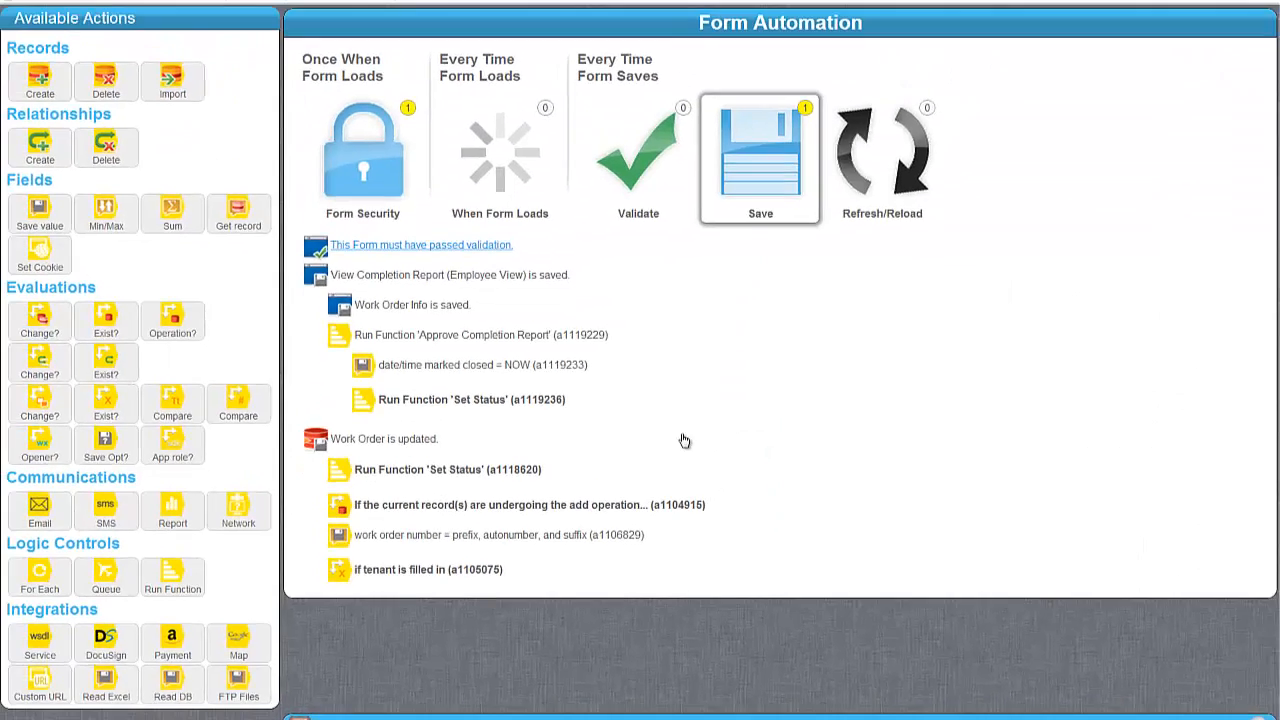
pyautogui.click(437, 345)
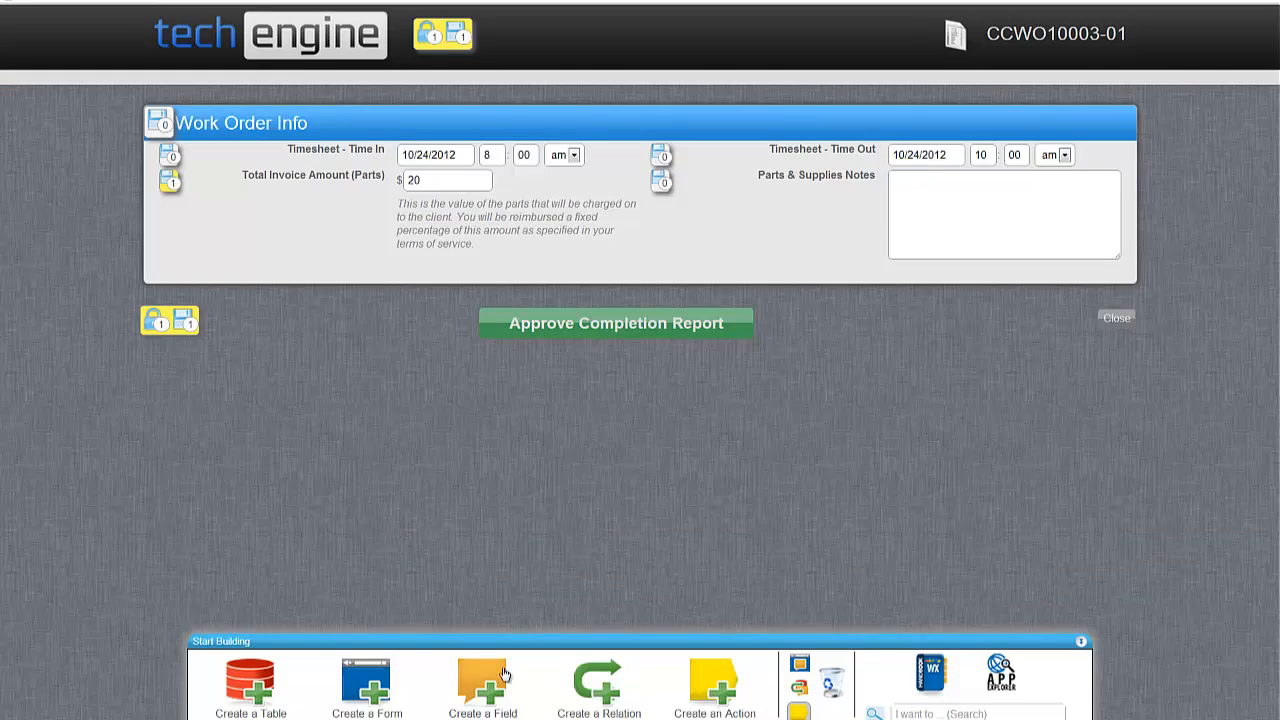
# Leave design view and approve the completion report for the work order.
pyautogui.click(800, 712)
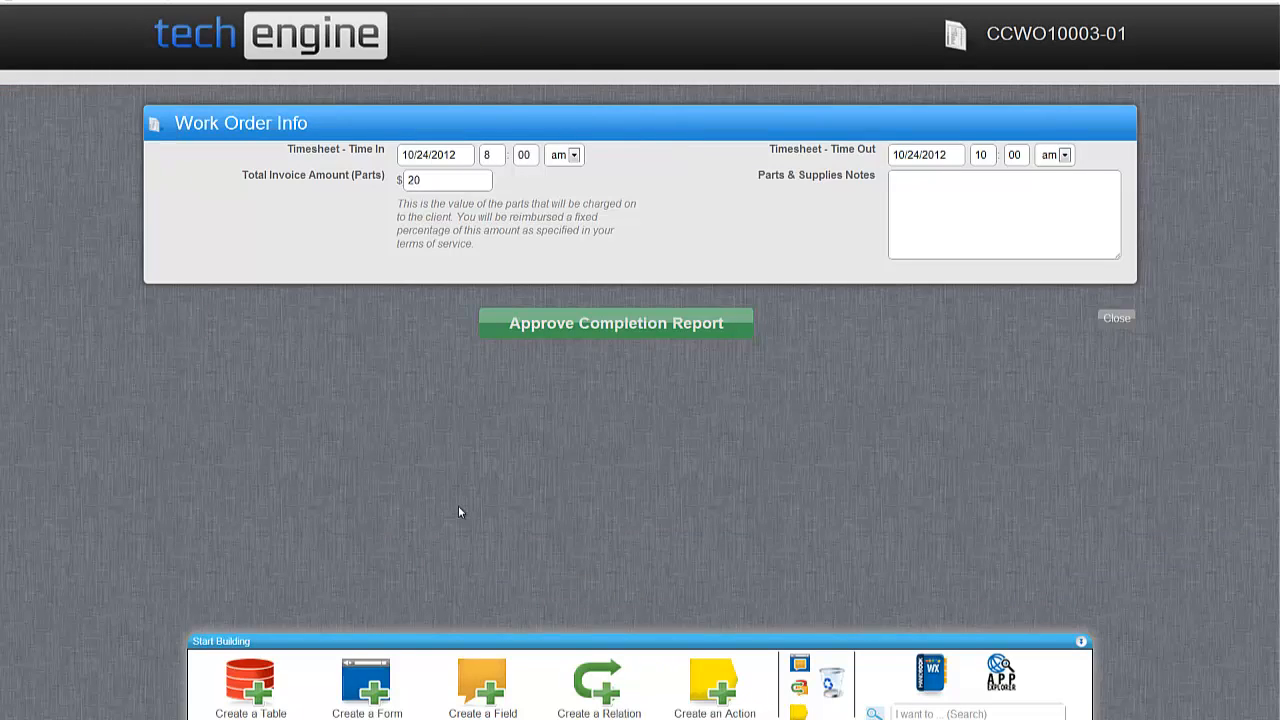
pyautogui.click(612, 338)
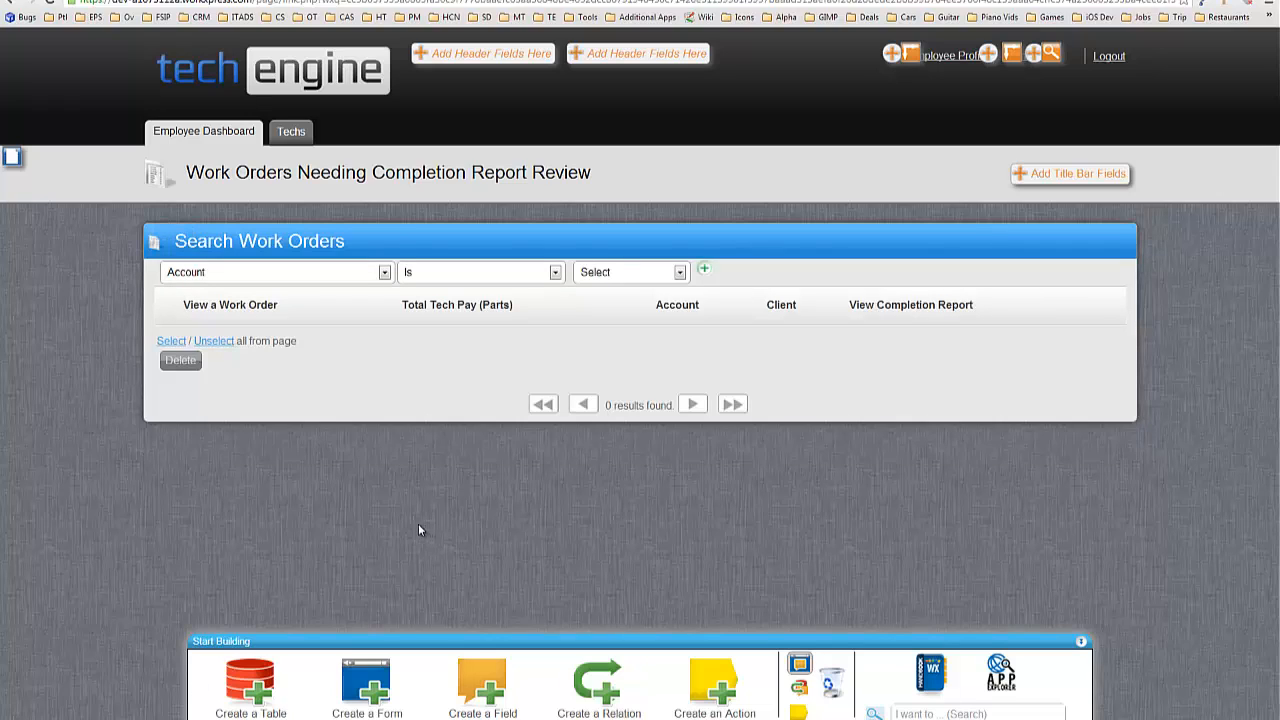
pyautogui.click(799, 664)
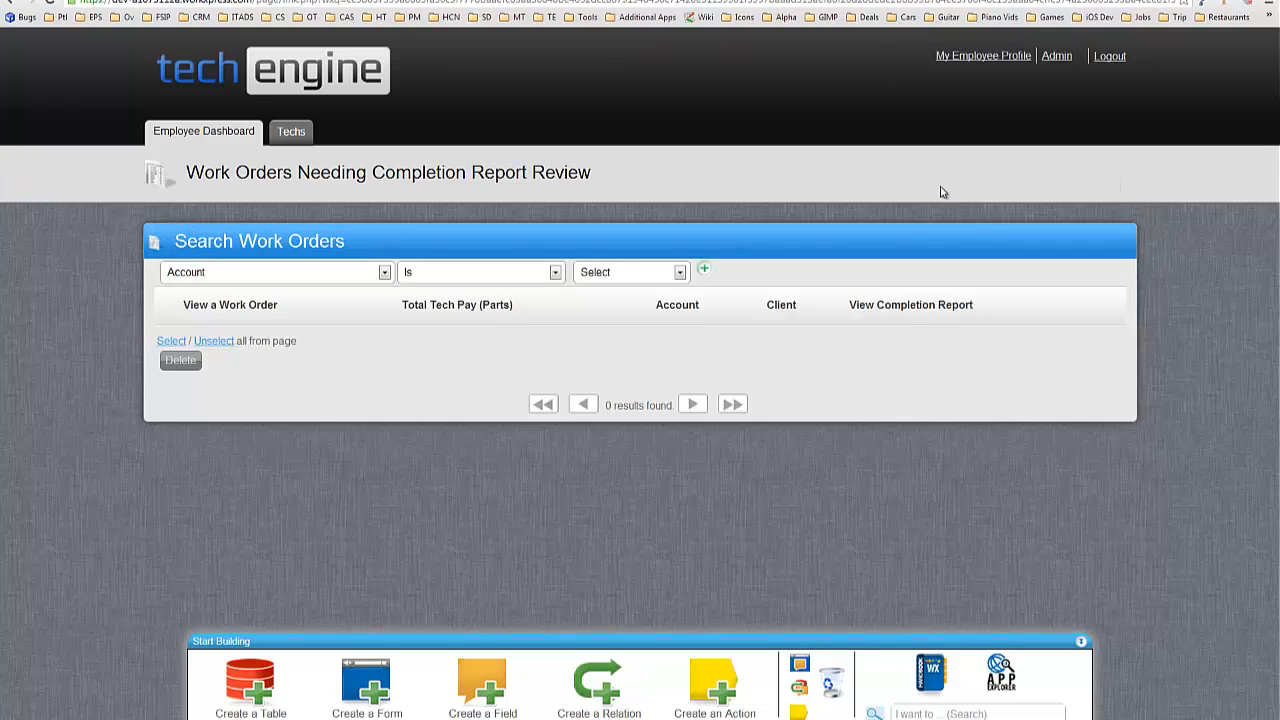
# From Admin, list all work orders and confirm CCWO10003-01 shows Closed.
pyautogui.click(1066, 66)
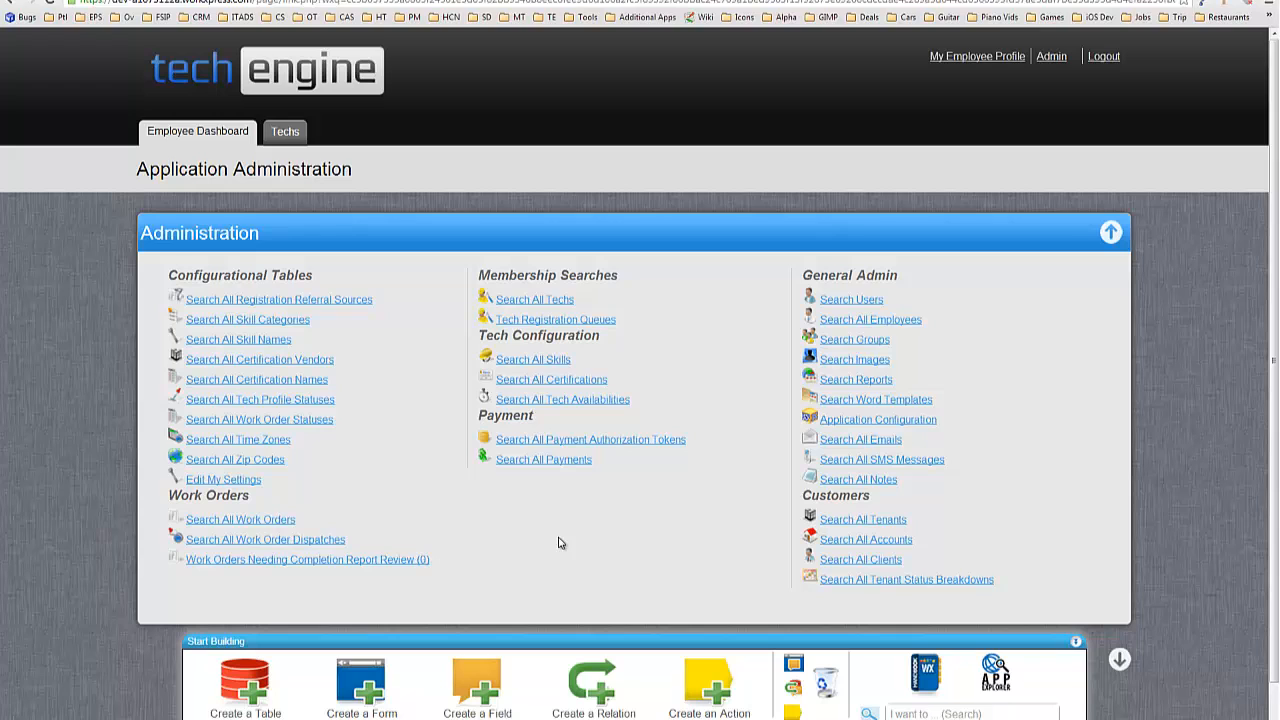
pyautogui.click(259, 521)
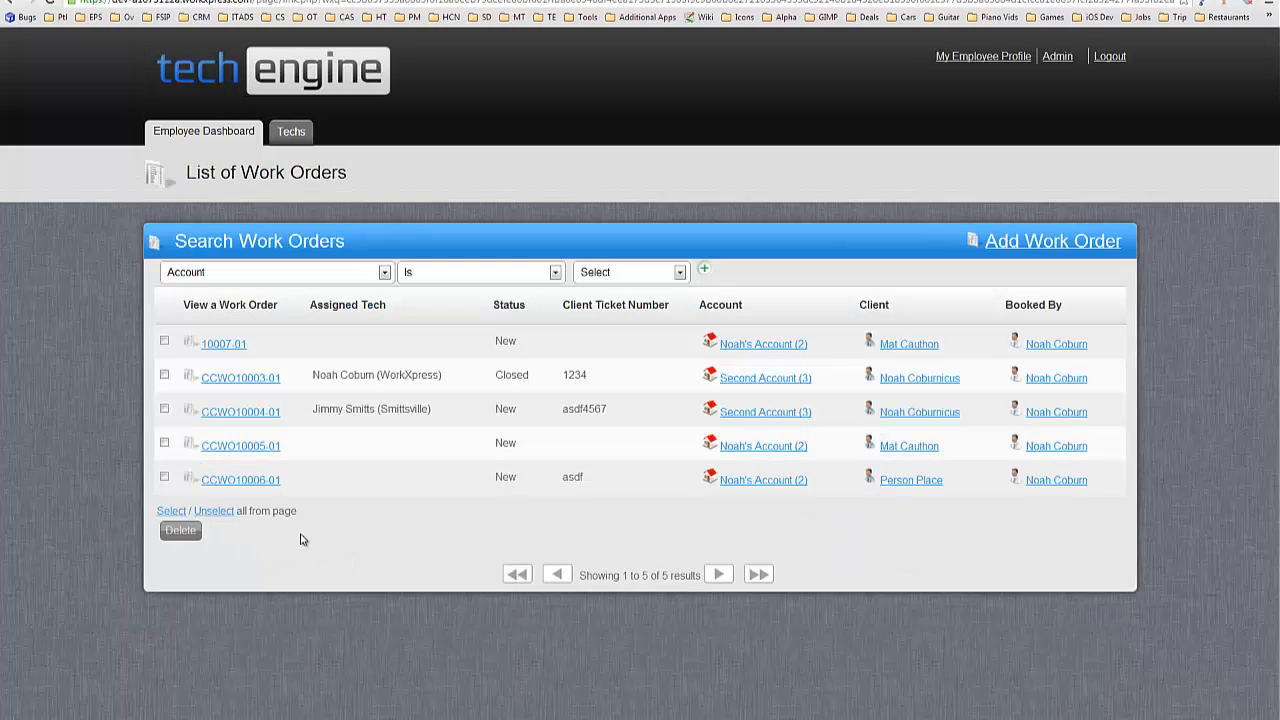
pyautogui.doubleClick(511, 374)
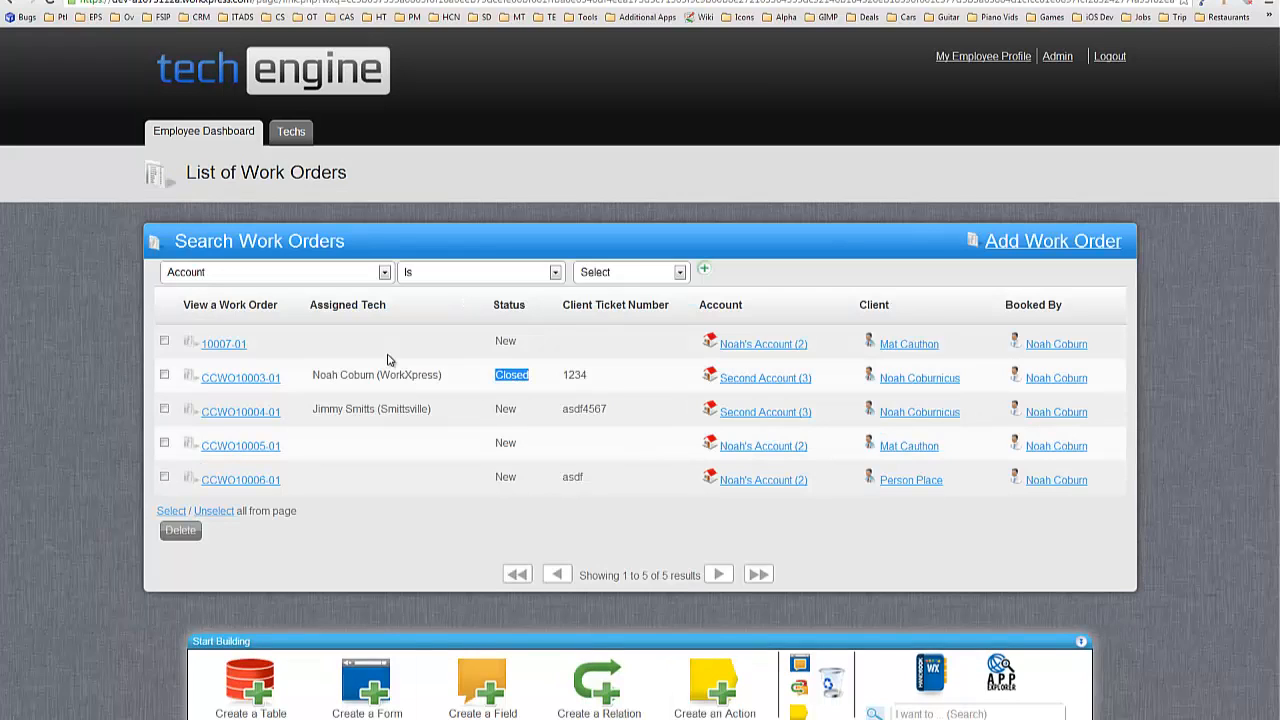
pyautogui.click(428, 389)
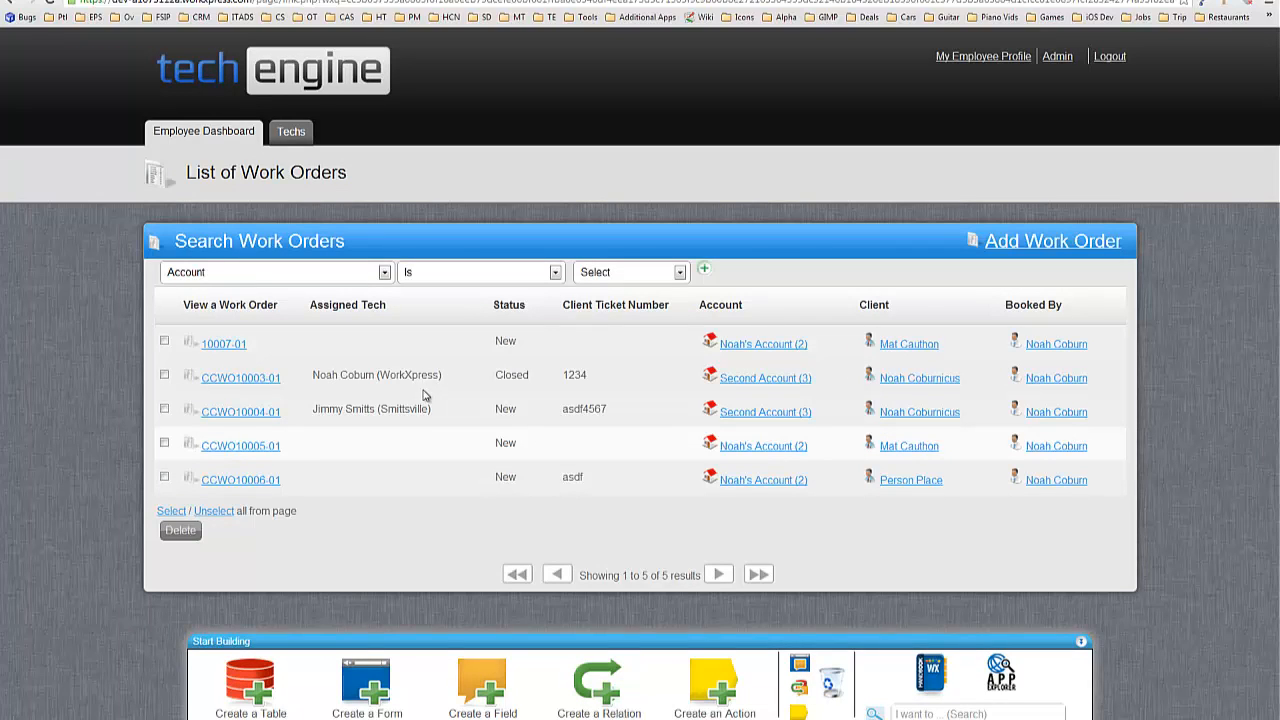